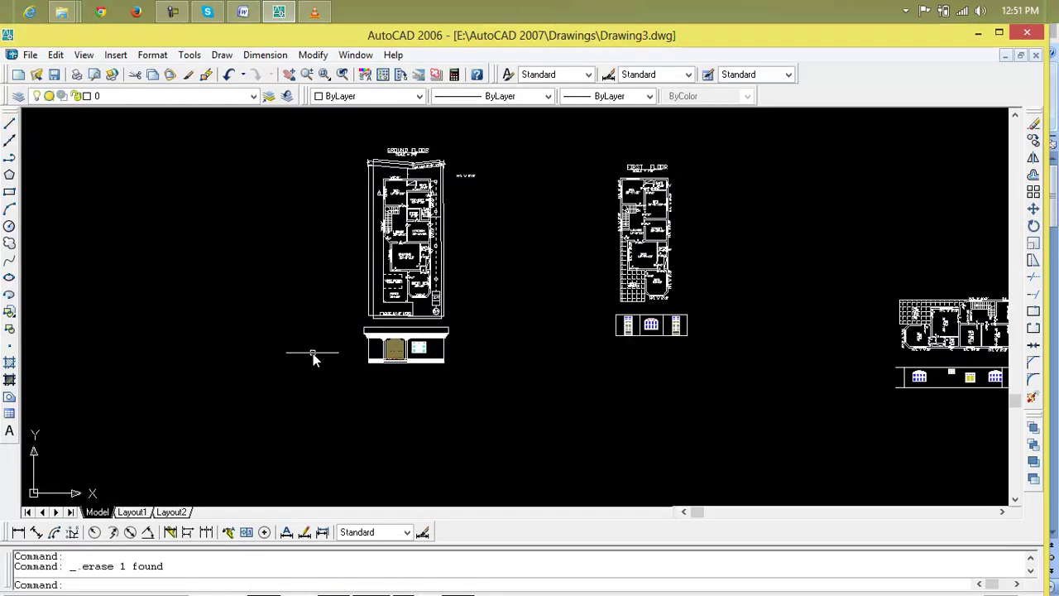
Step: Move the whole ground-floor front elevation straight down, leaving a wide gap below the ground-floor plan
{"action": "scroll", "coordinate": [430, 339], "scroll_direction": "up", "scroll_amount": 10}
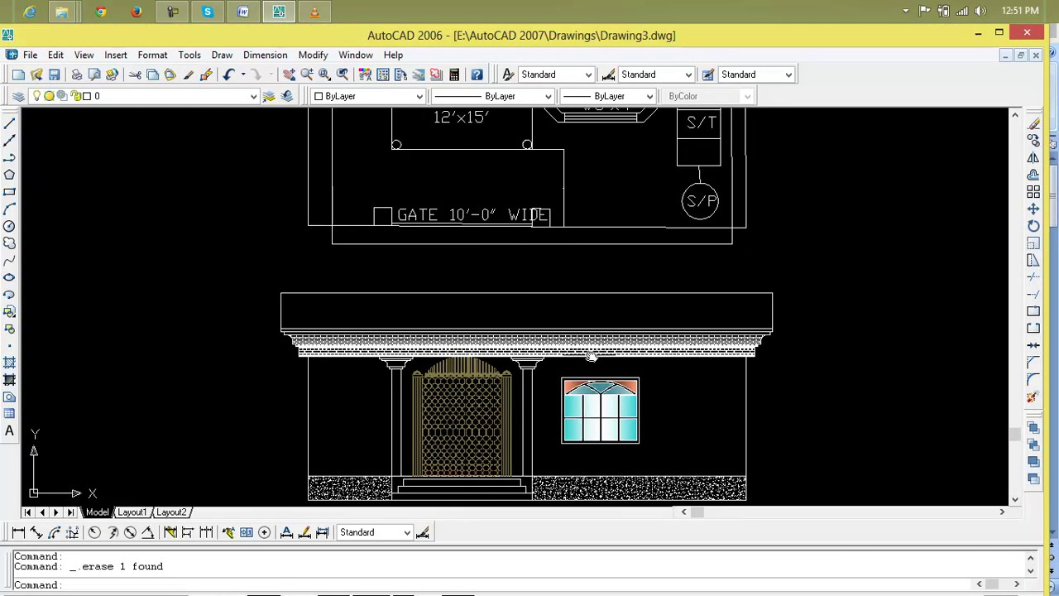
{"action": "scroll", "coordinate": [495, 266], "scroll_direction": "down", "scroll_amount": 3}
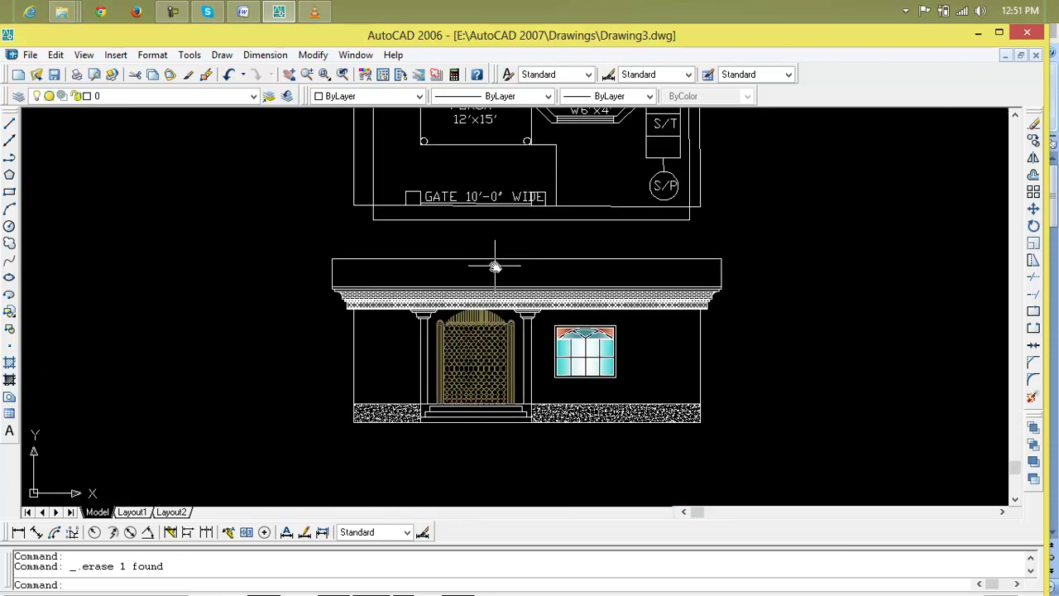
{"action": "left_click", "coordinate": [748, 248]}
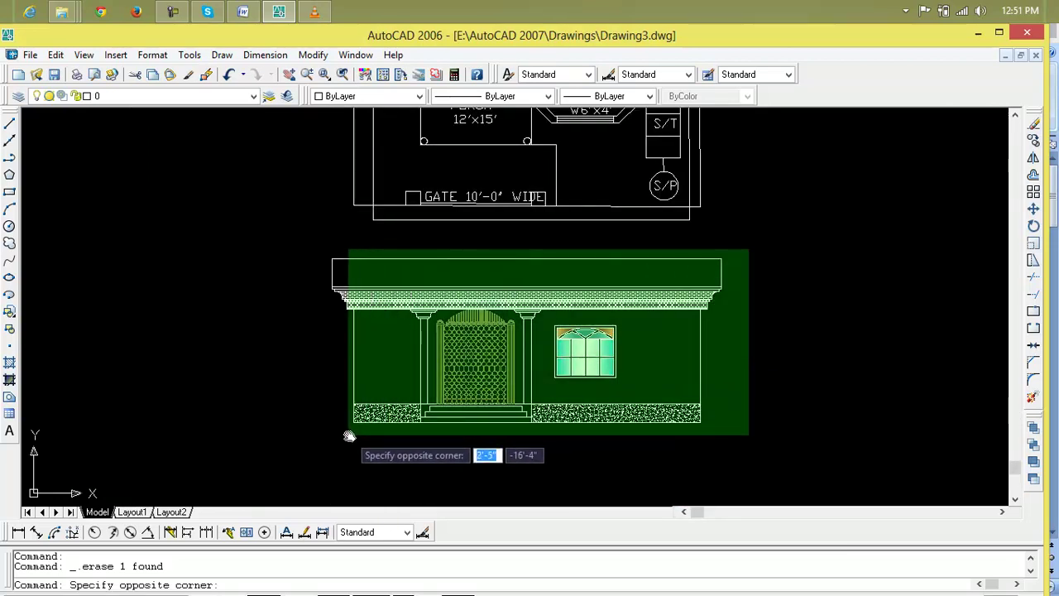
{"action": "left_click", "coordinate": [326, 448]}
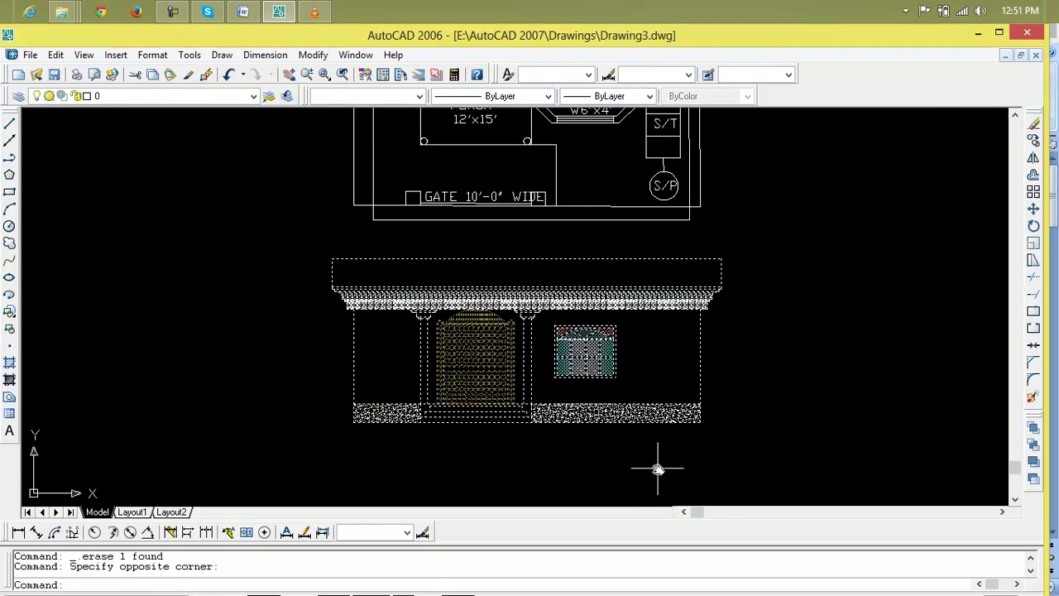
{"action": "type", "text": "m"}
{"action": "key", "text": "Return"}
{"action": "left_click", "coordinate": [700, 423]}
{"action": "scroll", "coordinate": [694, 432], "scroll_direction": "down", "scroll_amount": 3}
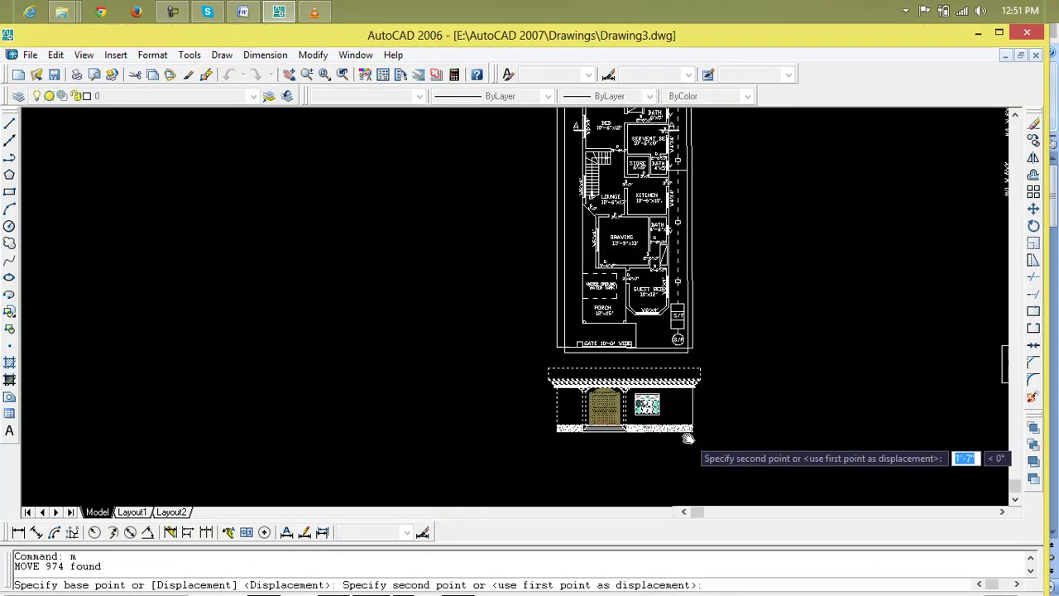
{"action": "left_click", "coordinate": [651, 439]}
{"action": "mouse_move", "coordinate": [637, 351]}
{"action": "middle_mouse_down"}
{"action": "mouse_move", "coordinate": [622, 361]}
{"action": "mouse_move", "coordinate": [366, 315]}
{"action": "middle_mouse_up"}
{"action": "key", "text": "Escape"}
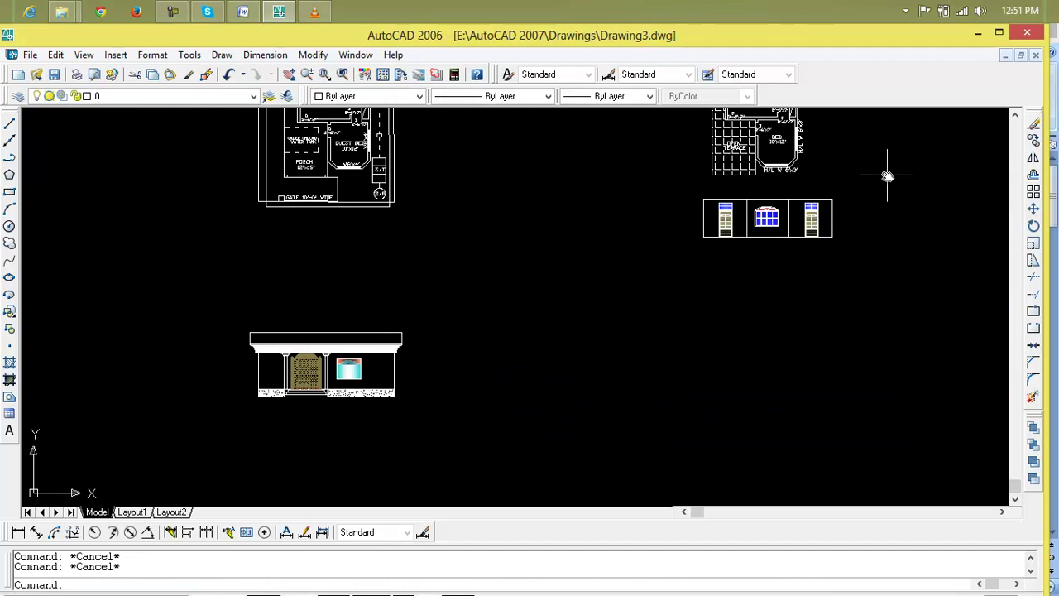
Step: Move the first-floor front elevation from below its plan to beside the ground-floor elevation, with Ortho turned off
{"action": "left_click", "coordinate": [888, 176]}
{"action": "key", "text": "Escape"}
{"action": "left_click", "coordinate": [865, 199]}
{"action": "left_click", "coordinate": [691, 245]}
{"action": "type", "text": "m"}
{"action": "key", "text": "Return"}
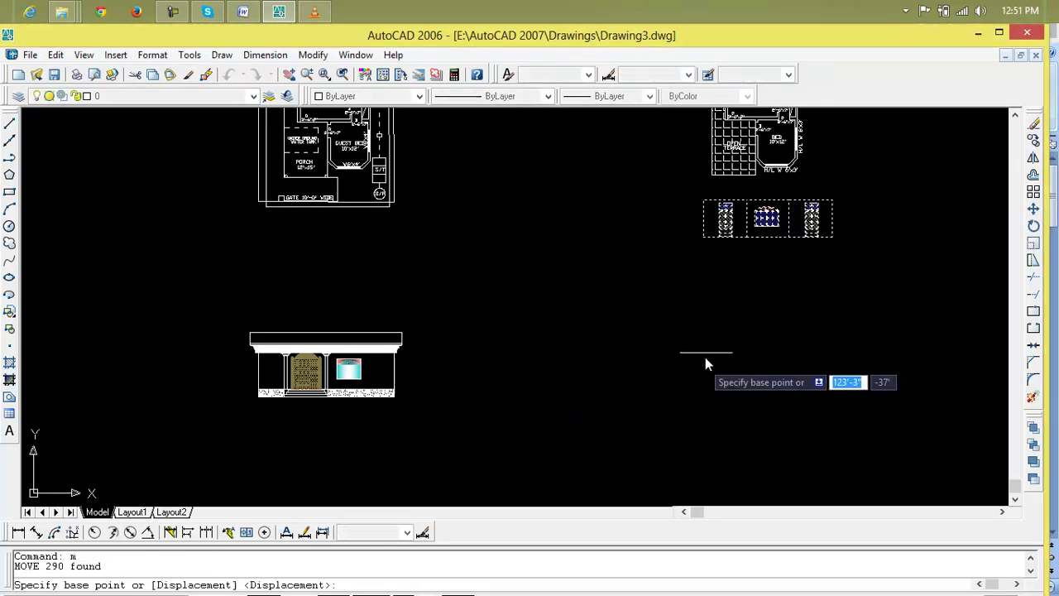
{"action": "left_click", "coordinate": [833, 239]}
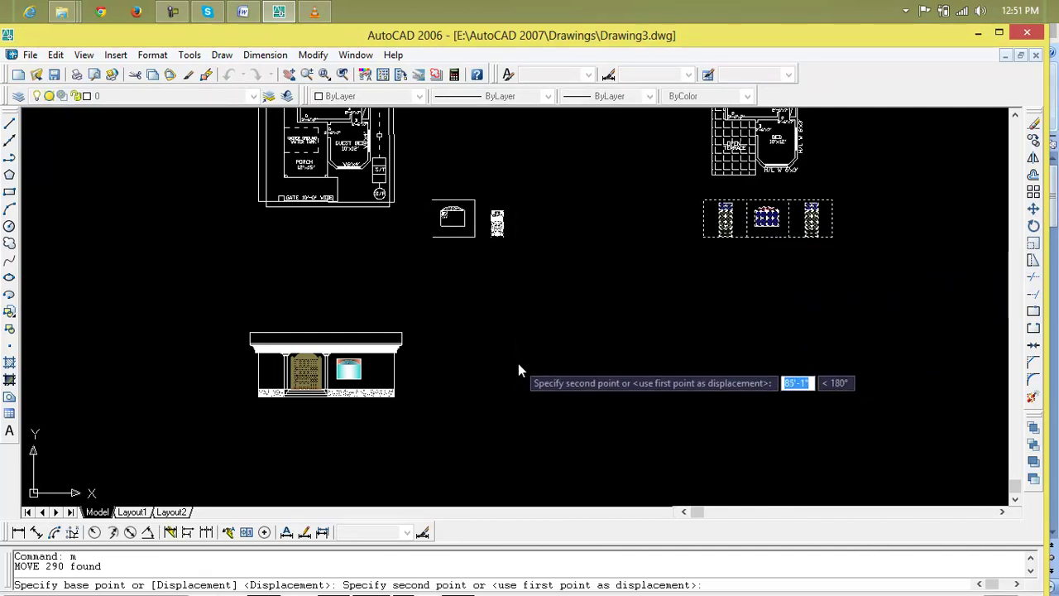
{"action": "key", "text": "F8"}
{"action": "left_click", "coordinate": [543, 376]}
Step: Draw a line along the full base of the first-floor elevation, from its left corner to its right corner
{"action": "scroll", "coordinate": [393, 393], "scroll_direction": "up", "scroll_amount": 3}
{"action": "middle_click_drag", "start_coordinate": [390, 390], "coordinate": [575, 376]}
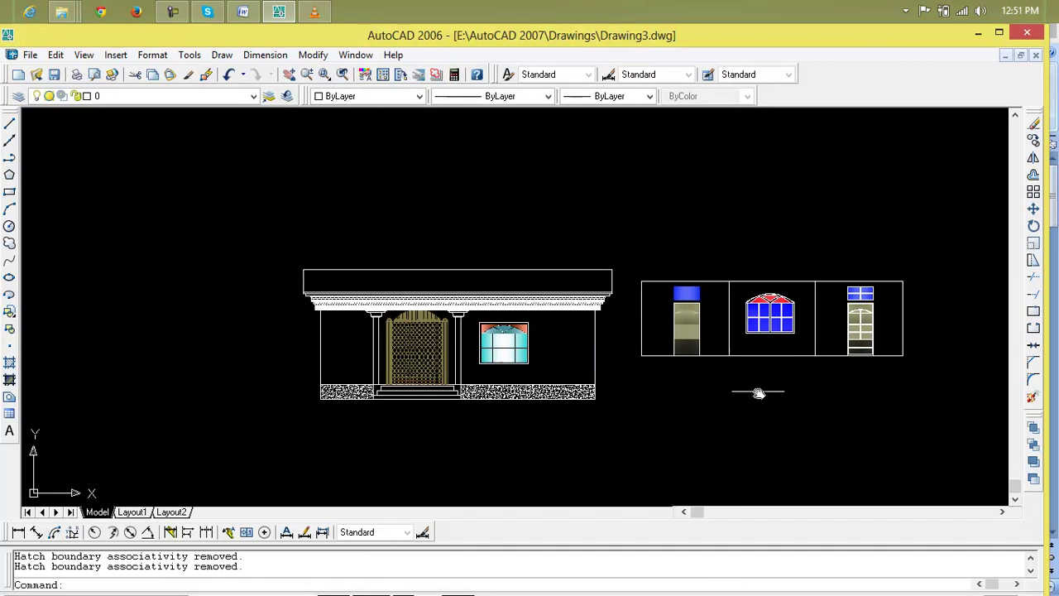
{"action": "key", "text": "Escape"}
{"action": "key", "text": "Escape"}
{"action": "type", "text": "l"}
{"action": "key", "text": "Return"}
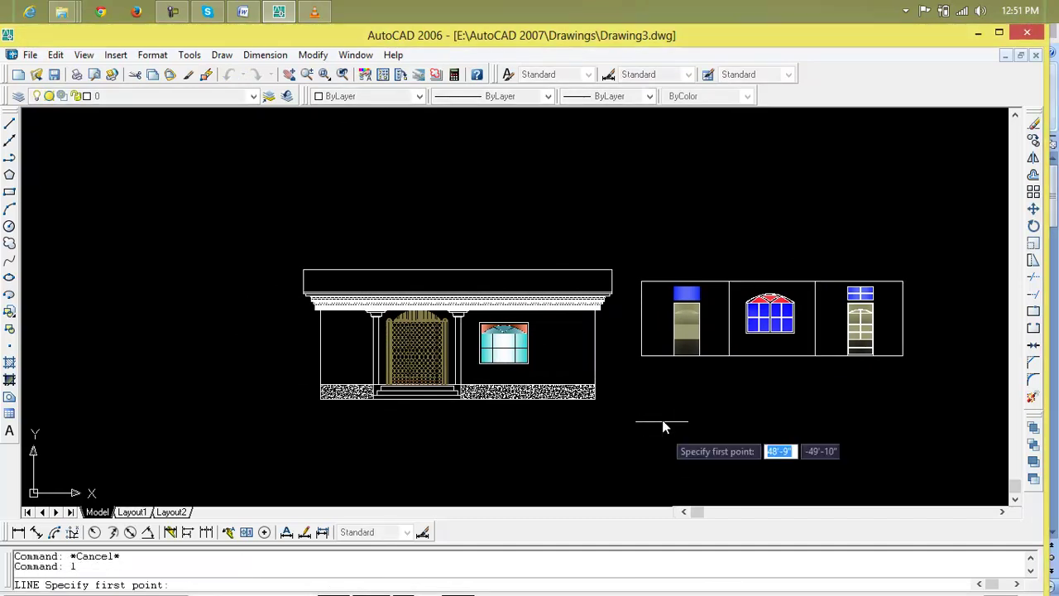
{"action": "left_click", "coordinate": [643, 356]}
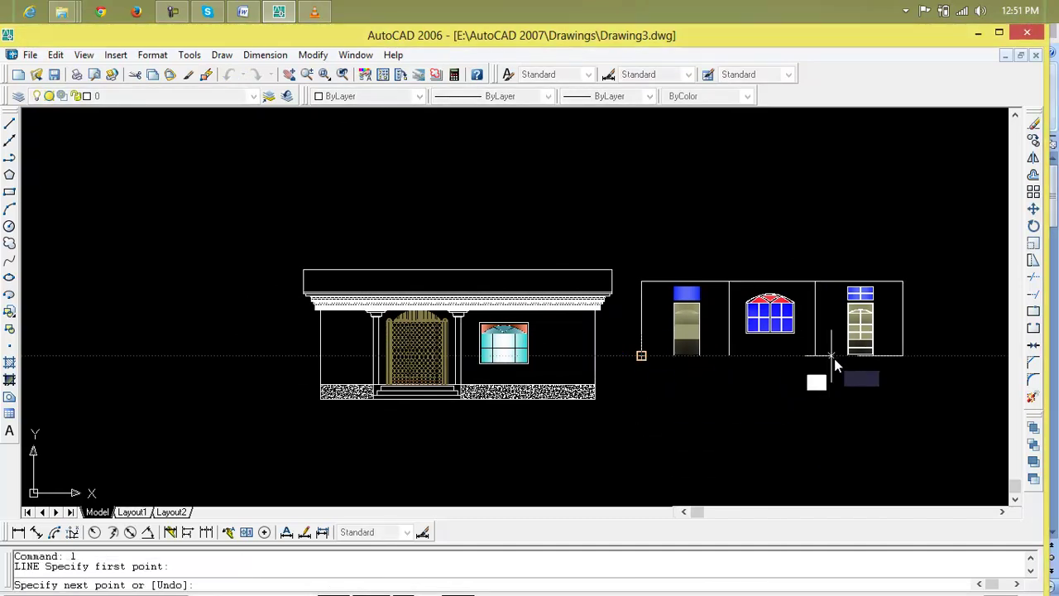
{"action": "left_click", "coordinate": [903, 357]}
{"action": "key", "text": "Return"}
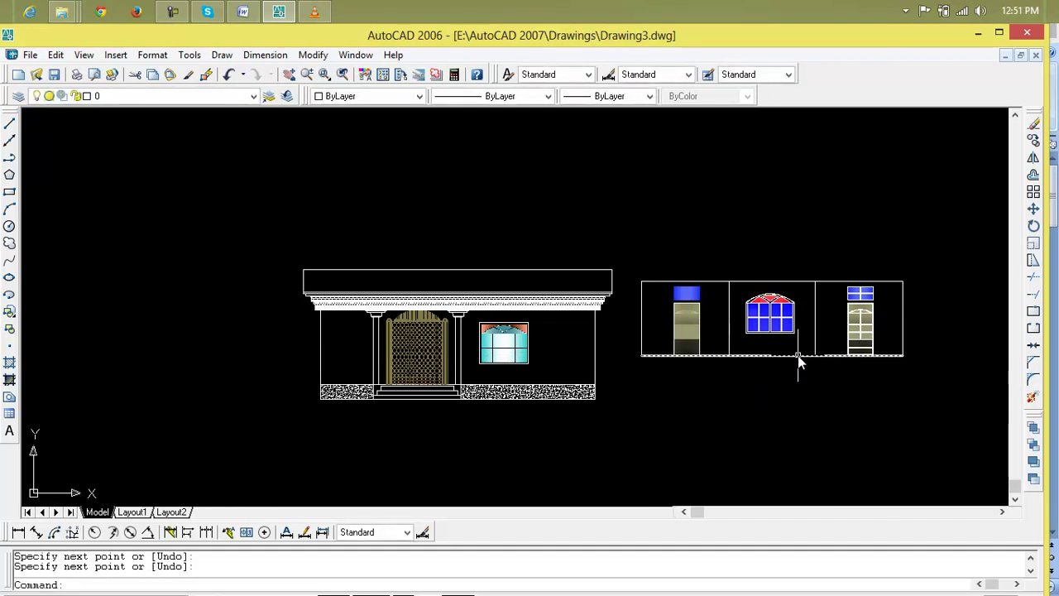
Step: Try to move only the first-floor base line by its midpoint onto the base line of the ground-floor parapet
{"action": "key", "text": "Escape"}
{"action": "key", "text": "Escape"}
{"action": "type", "text": "m"}
{"action": "key", "text": "Return"}
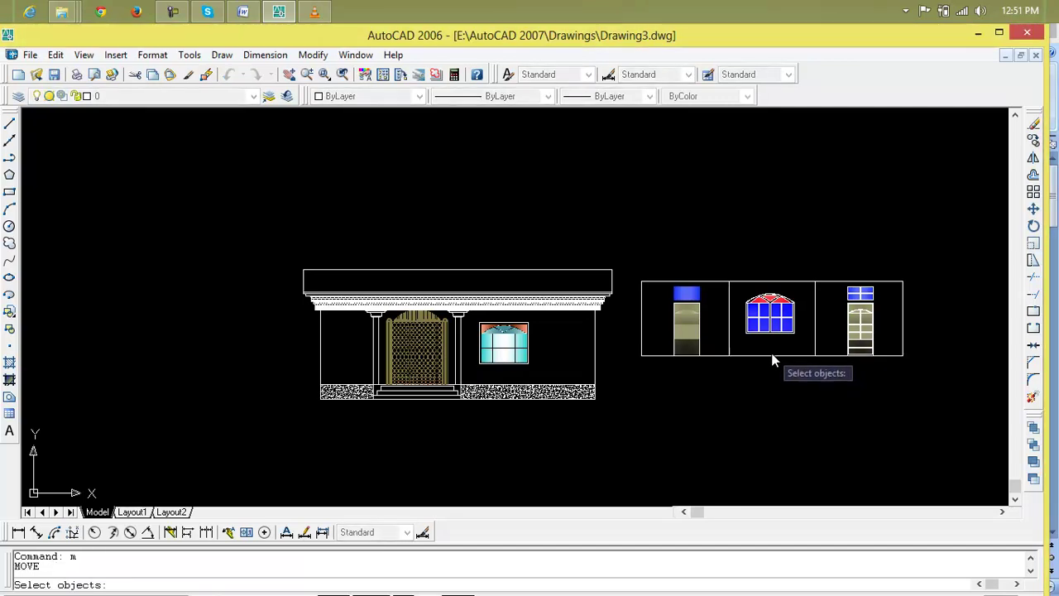
{"action": "left_click", "coordinate": [774, 355]}
{"action": "key", "text": "Return"}
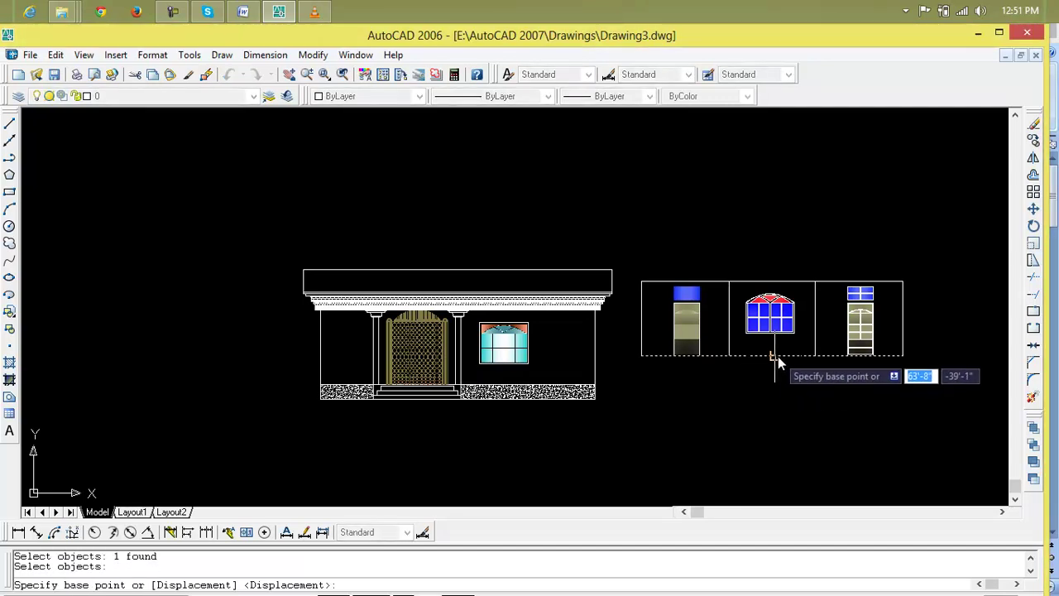
{"action": "left_click", "coordinate": [772, 356]}
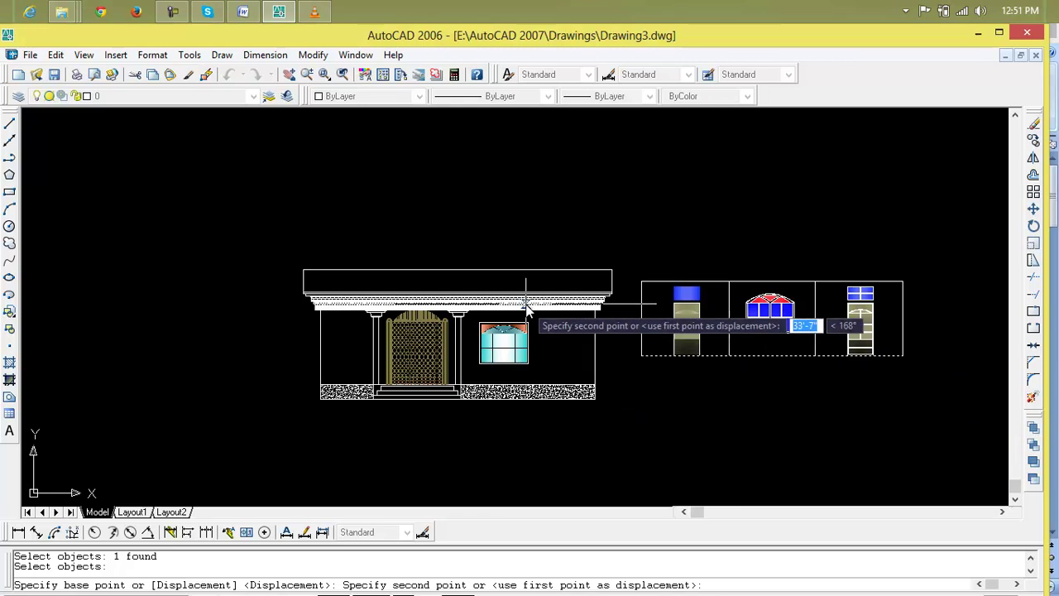
{"action": "scroll", "coordinate": [462, 278], "scroll_direction": "up", "scroll_amount": 3}
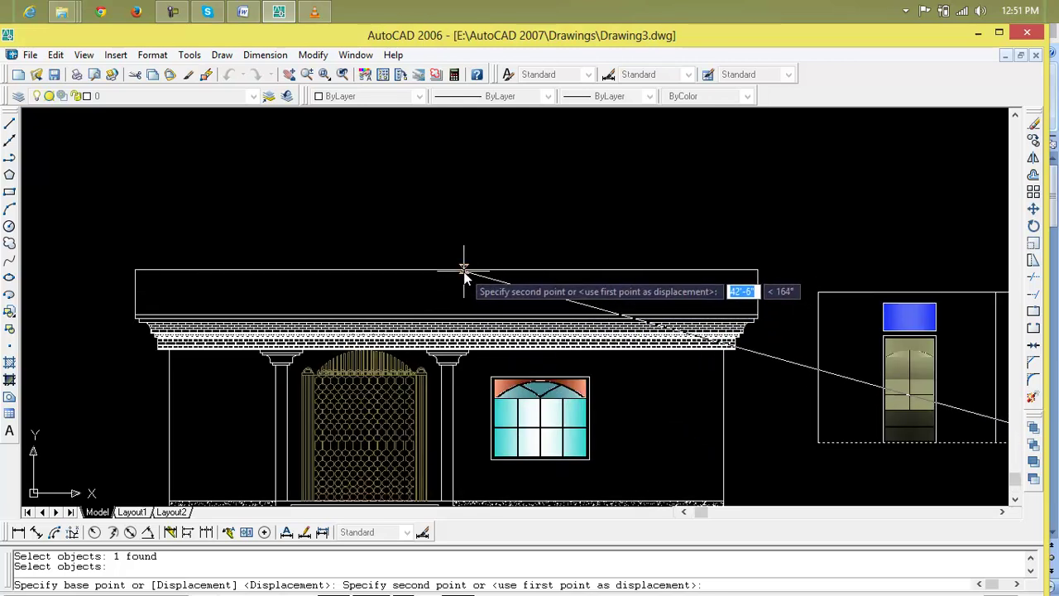
{"action": "left_click", "coordinate": [446, 317]}
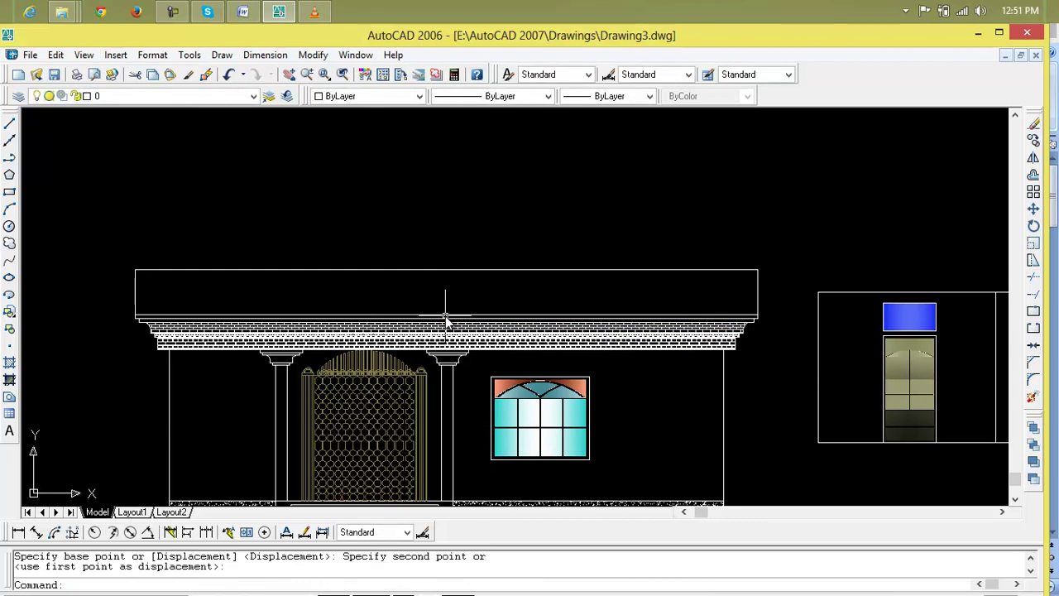
{"action": "scroll", "coordinate": [446, 316], "scroll_direction": "down", "scroll_amount": 3}
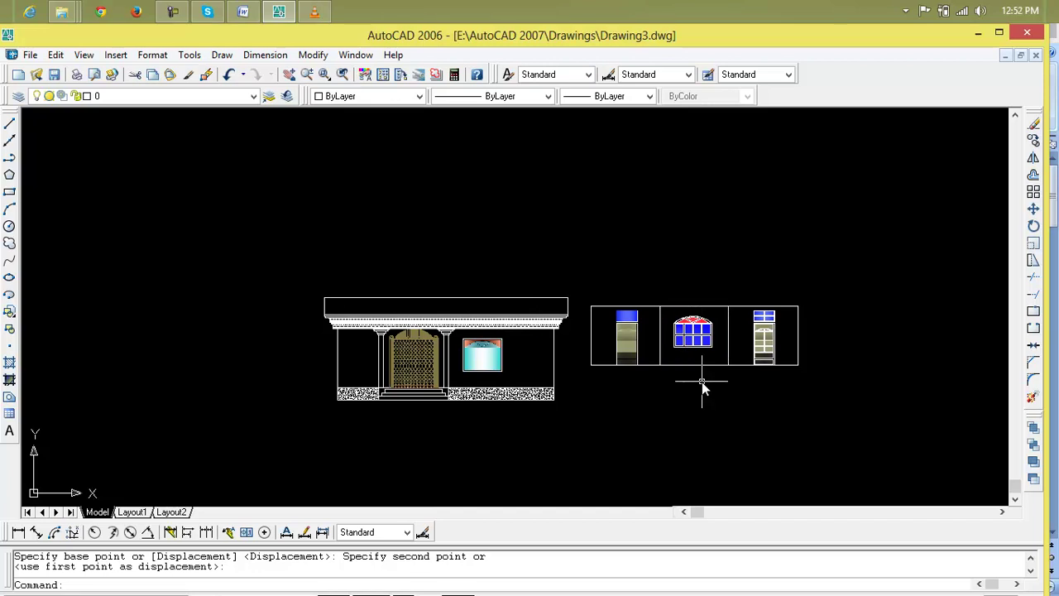
Step: Undo the move of the first-floor base line
{"action": "key", "text": "ctrl+z"}
{"action": "scroll", "coordinate": [902, 405], "scroll_direction": "down", "scroll_amount": 2}
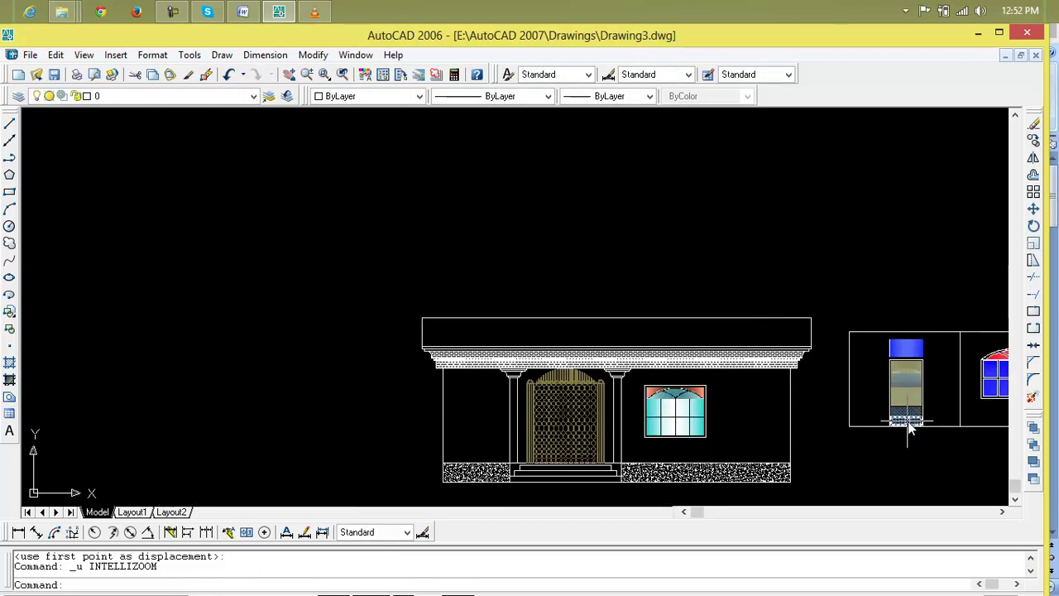
{"action": "key", "text": "ctrl+z"}
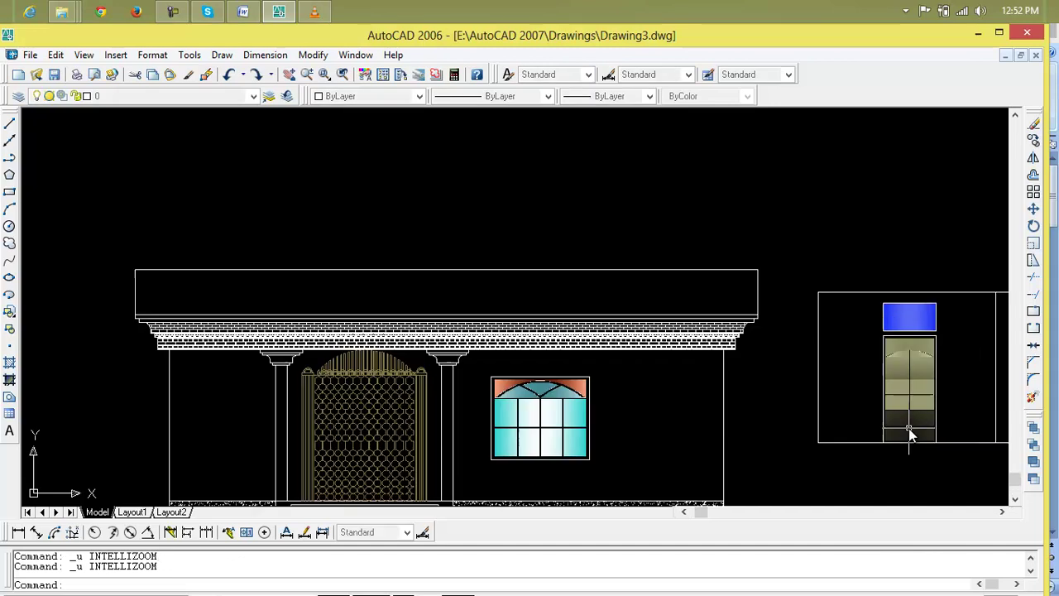
{"action": "key", "text": "ctrl+z"}
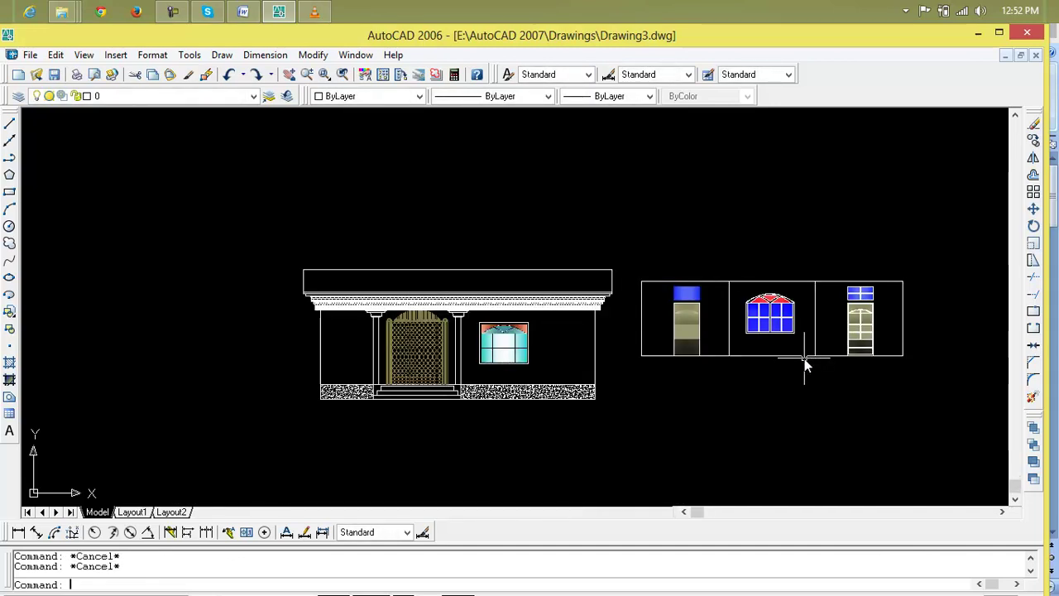
Step: Move the complete first-floor elevation by its base midpoint onto the midpoint of the ground-floor parapet's base line
{"action": "left_click", "coordinate": [937, 263]}
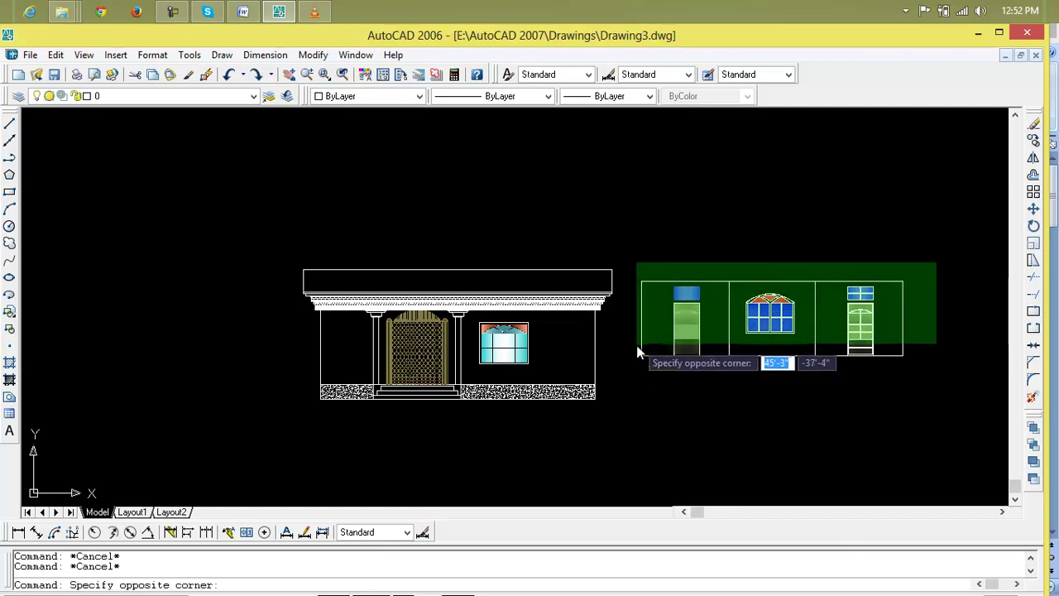
{"action": "left_click", "coordinate": [632, 367]}
{"action": "type", "text": "m"}
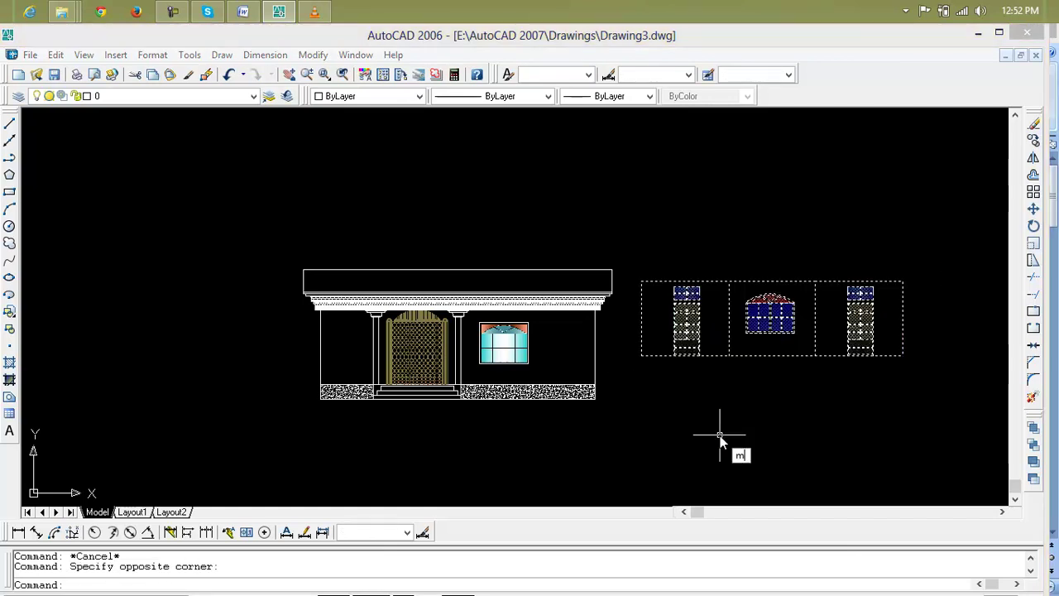
{"action": "key", "text": "Return"}
{"action": "left_click", "coordinate": [769, 358]}
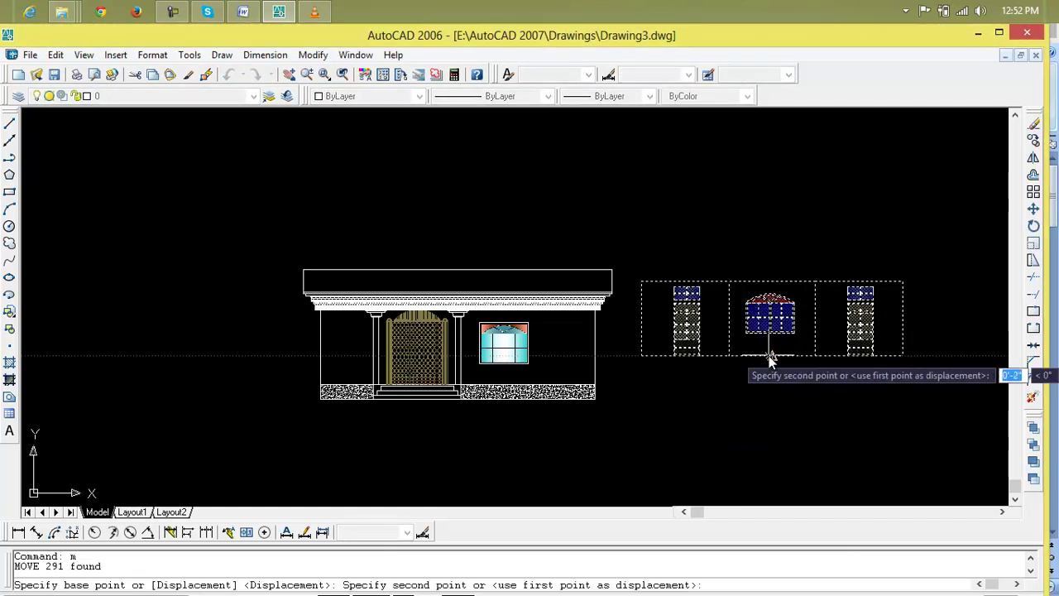
{"action": "scroll", "coordinate": [468, 296], "scroll_direction": "up", "scroll_amount": 5}
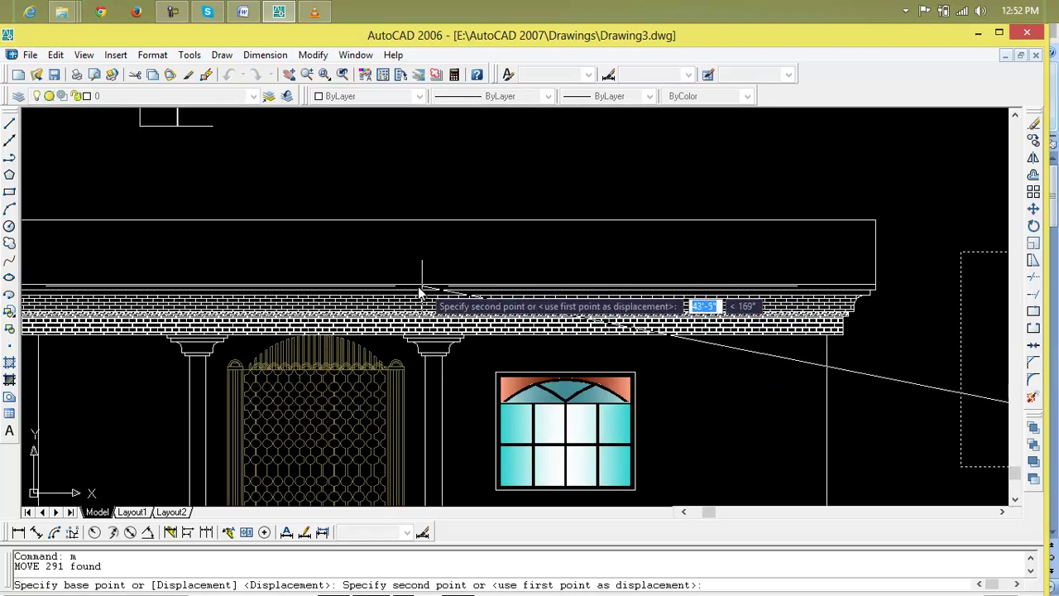
{"action": "scroll", "coordinate": [468, 293], "scroll_direction": "down", "scroll_amount": 4}
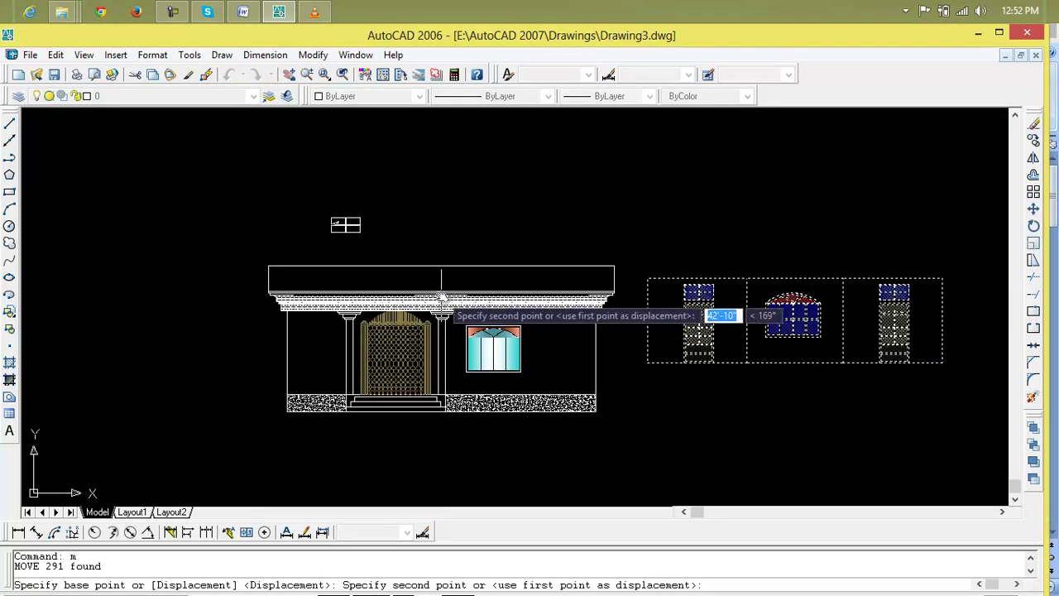
{"action": "scroll", "coordinate": [439, 290], "scroll_direction": "up", "scroll_amount": 3}
{"action": "scroll", "coordinate": [439, 290], "scroll_direction": "up", "scroll_amount": 4}
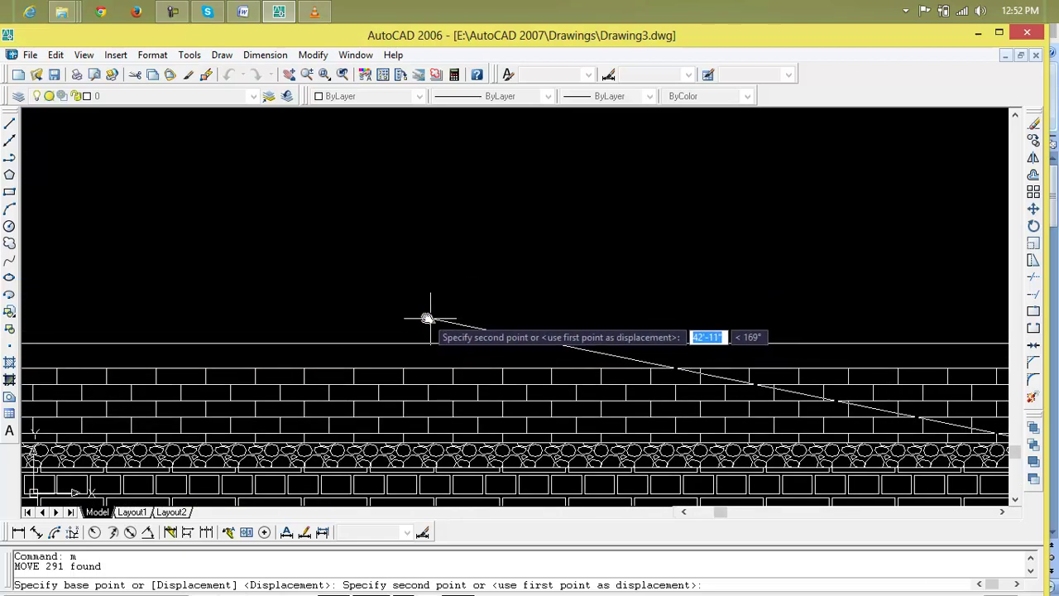
{"action": "left_click", "coordinate": [427, 315]}
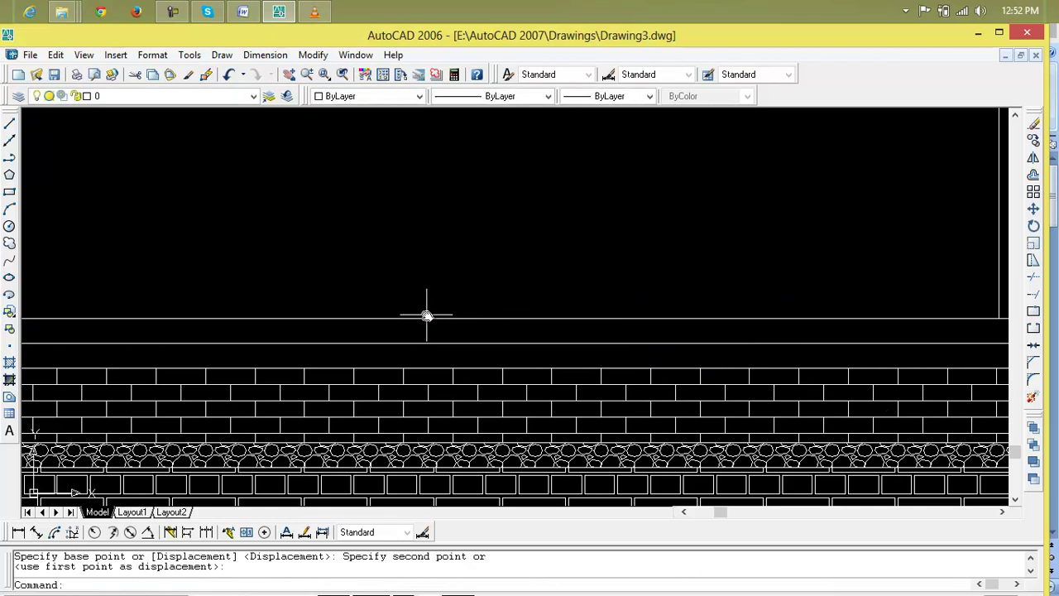
{"action": "key", "text": "Return"}
{"action": "scroll", "coordinate": [427, 316], "scroll_direction": "down", "scroll_amount": 5}
{"action": "middle_click_drag", "start_coordinate": [473, 361], "coordinate": [581, 380]}
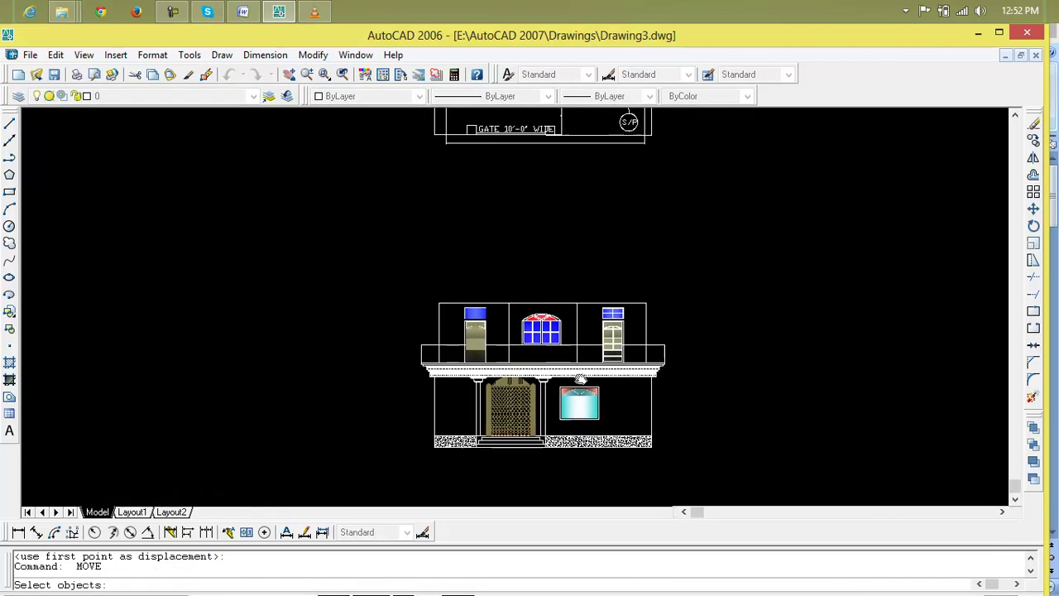
{"action": "scroll", "coordinate": [581, 380], "scroll_direction": "up", "scroll_amount": 2}
{"action": "key", "text": "Escape"}
{"action": "key", "text": "Escape"}
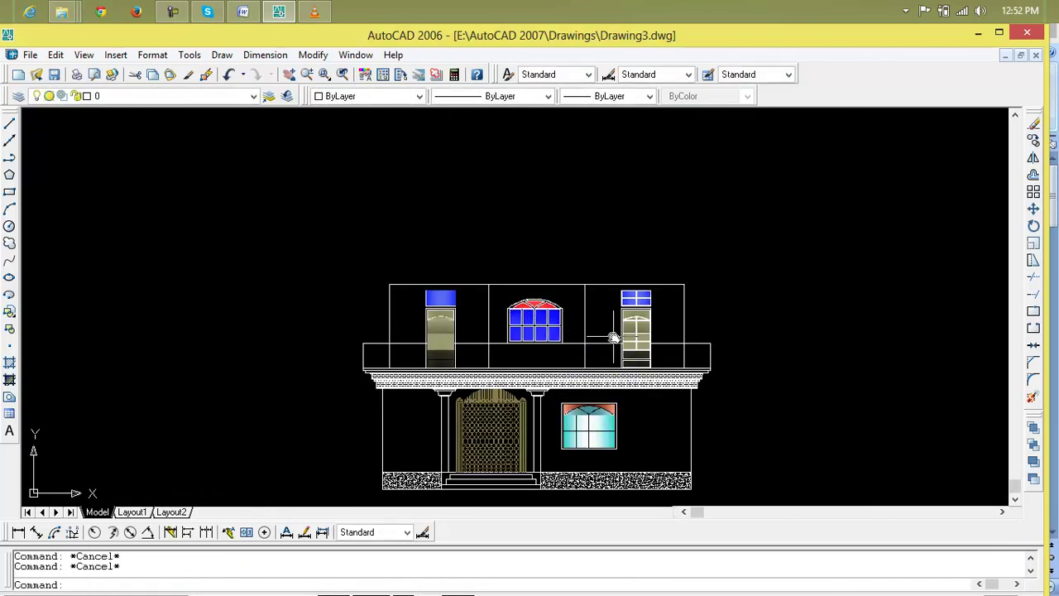
{"action": "scroll", "coordinate": [709, 347], "scroll_direction": "up", "scroll_amount": 3}
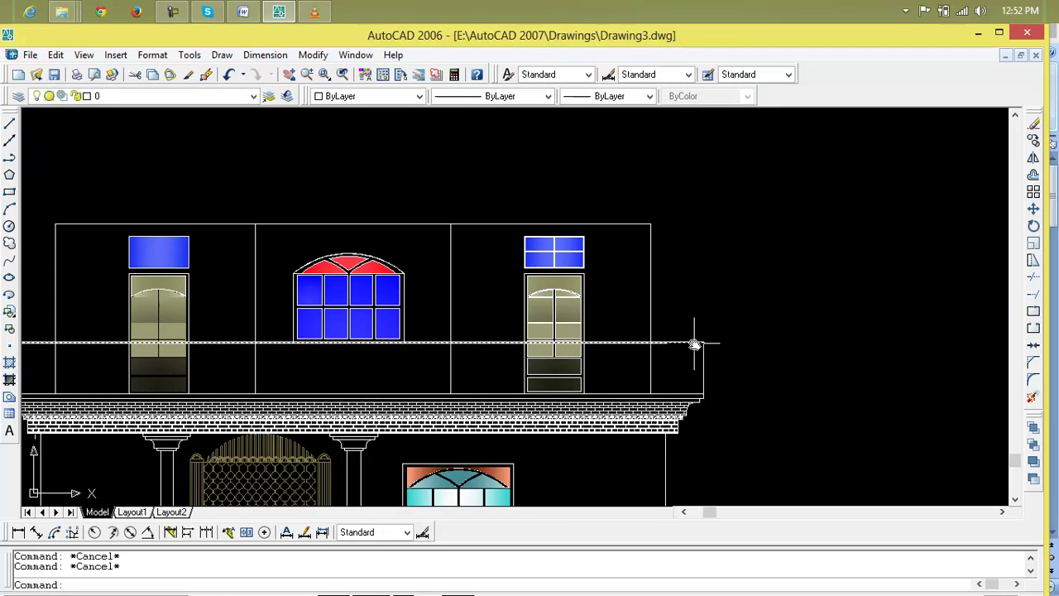
{"action": "scroll", "coordinate": [695, 345], "scroll_direction": "down", "scroll_amount": 2}
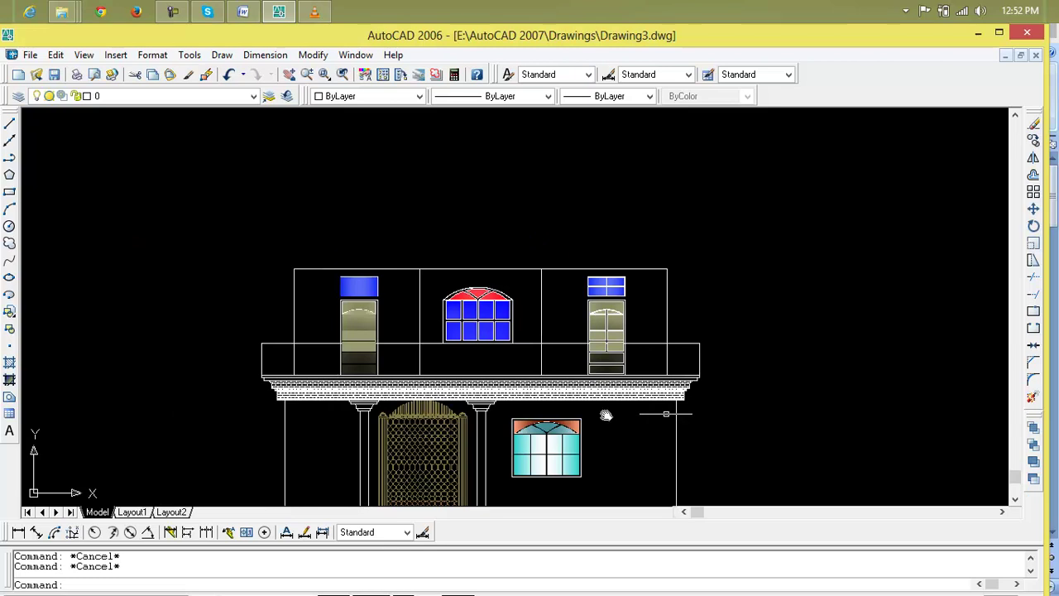
{"action": "scroll", "coordinate": [439, 402], "scroll_direction": "down", "scroll_amount": 2}
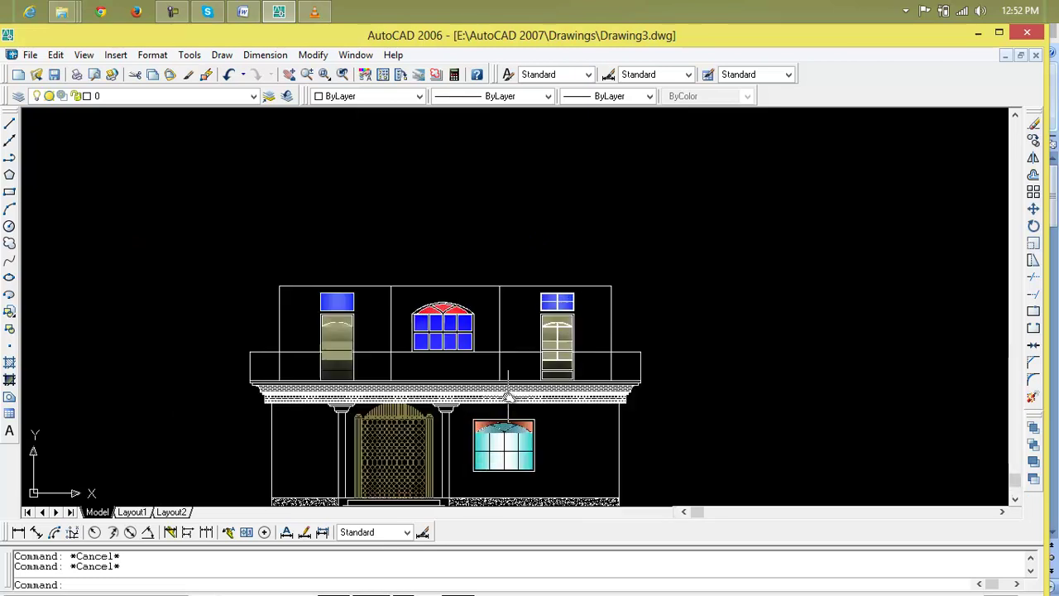
{"action": "scroll", "coordinate": [513, 397], "scroll_direction": "up", "scroll_amount": 3}
{"action": "scroll", "coordinate": [565, 358], "scroll_direction": "up", "scroll_amount": 3}
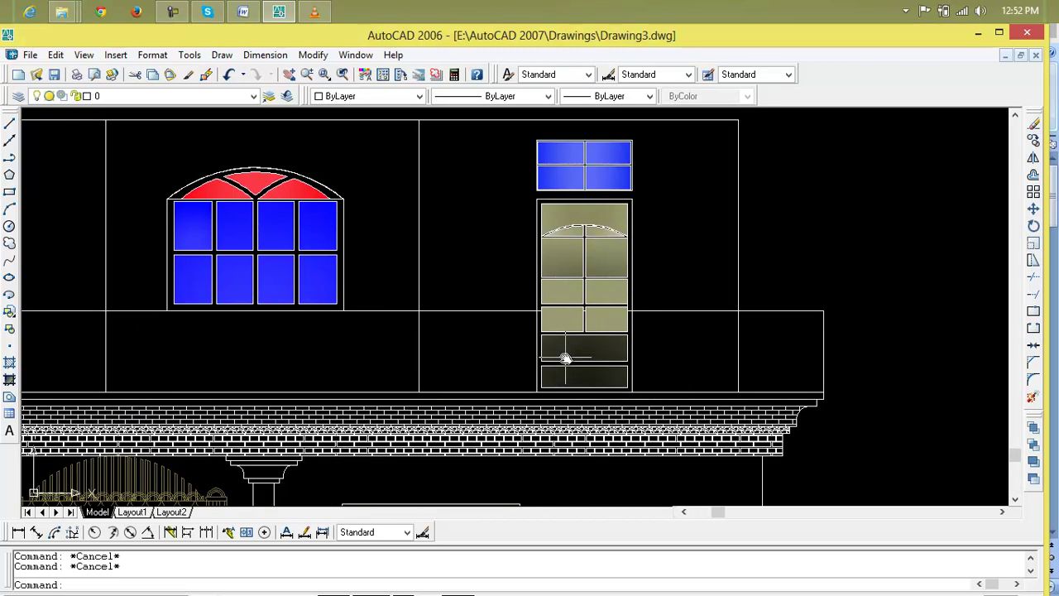
{"action": "type", "text": "tr"}
{"action": "key", "text": "Return"}
{"action": "left_click", "coordinate": [787, 341]}
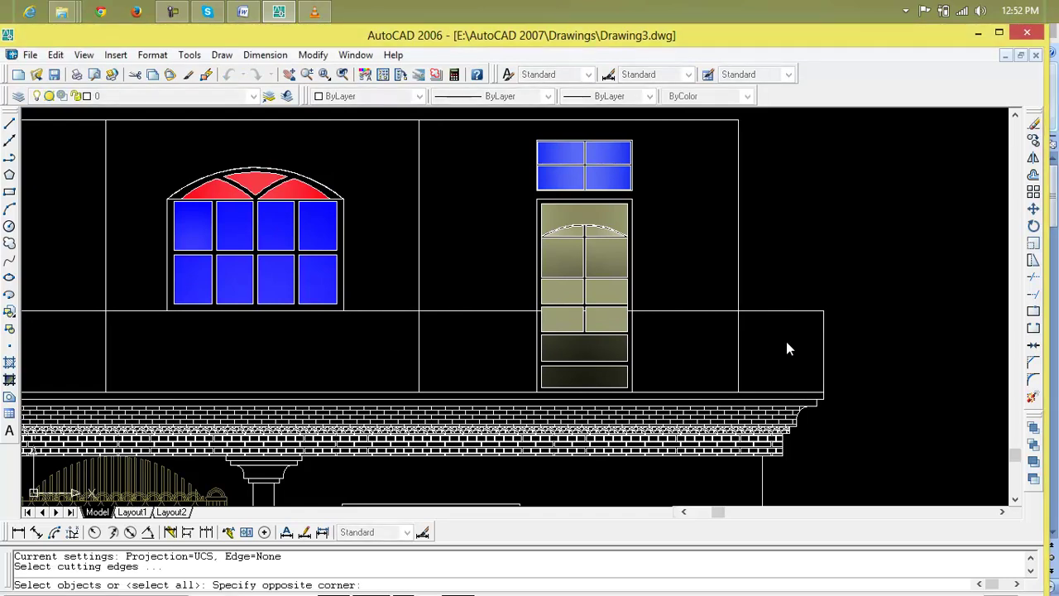
{"action": "left_click", "coordinate": [468, 351]}
{"action": "key", "text": "Escape"}
{"action": "key", "text": "Escape"}
{"action": "key", "text": "Escape"}
Step: Trim the first floor's right wall edge and the right door's frame lines where they overlap the parapet below its top line
{"action": "key", "text": "Return"}
{"action": "key", "text": "Return"}
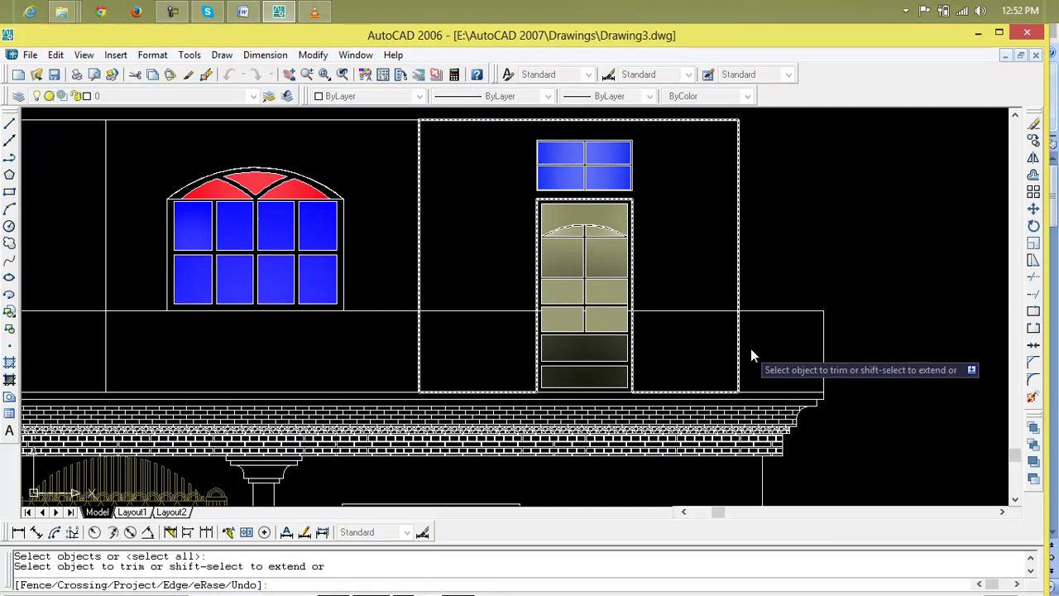
{"action": "left_click", "coordinate": [756, 339]}
{"action": "left_click", "coordinate": [408, 365]}
{"action": "left_click", "coordinate": [629, 345]}
{"action": "left_click", "coordinate": [410, 349]}
{"action": "left_click", "coordinate": [626, 356]}
{"action": "left_click", "coordinate": [412, 353]}
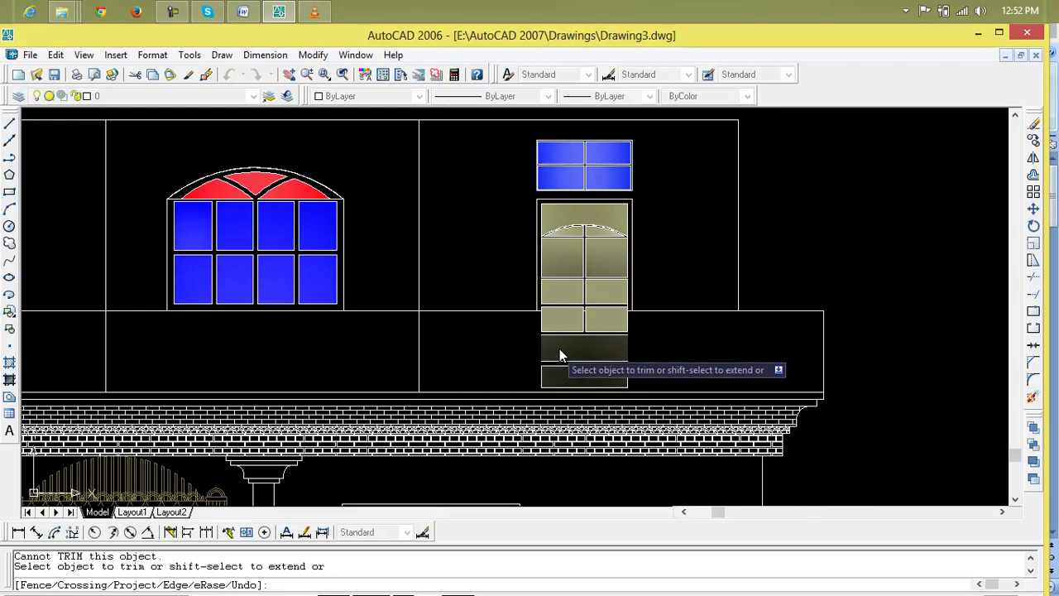
{"action": "left_click", "coordinate": [653, 353]}
{"action": "left_click", "coordinate": [515, 377]}
Step: Try to trim the vertical divider between the arched window and the right door below the parapet's top line
{"action": "left_click", "coordinate": [486, 358]}
{"action": "left_click", "coordinate": [309, 354]}
{"action": "scroll", "coordinate": [309, 353], "scroll_direction": "down", "scroll_amount": 4}
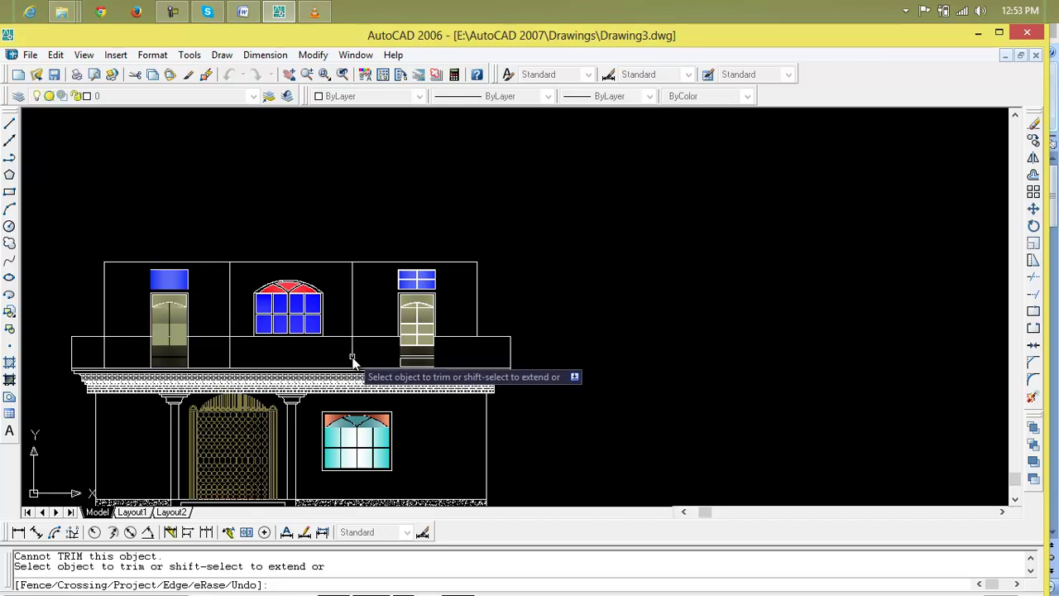
{"action": "key", "text": "Escape"}
{"action": "key", "text": "Escape"}
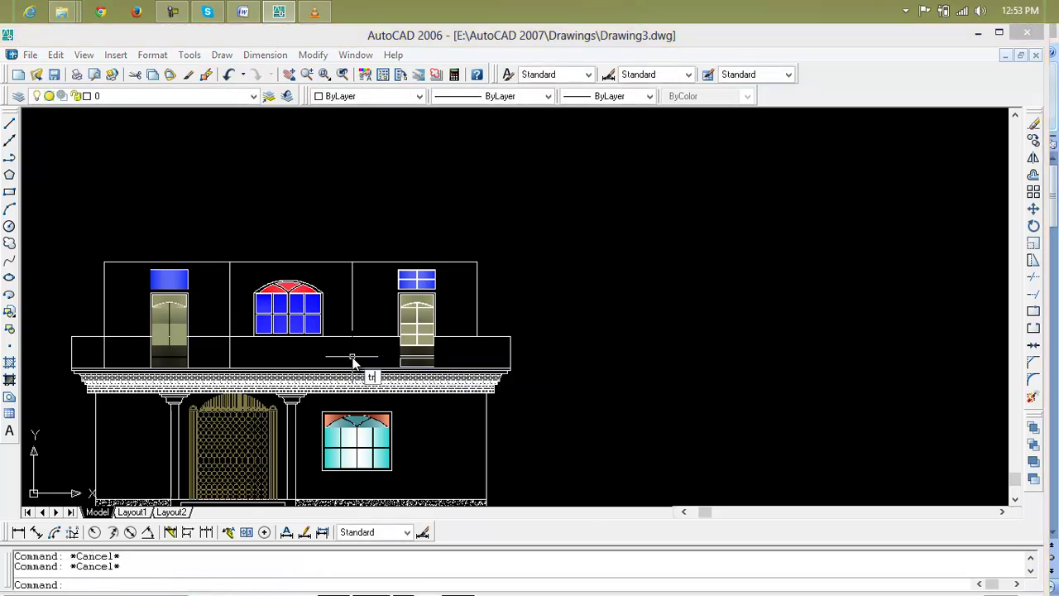
{"action": "key", "text": "Return"}
{"action": "key", "text": "Return"}
{"action": "left_click", "coordinate": [352, 356]}
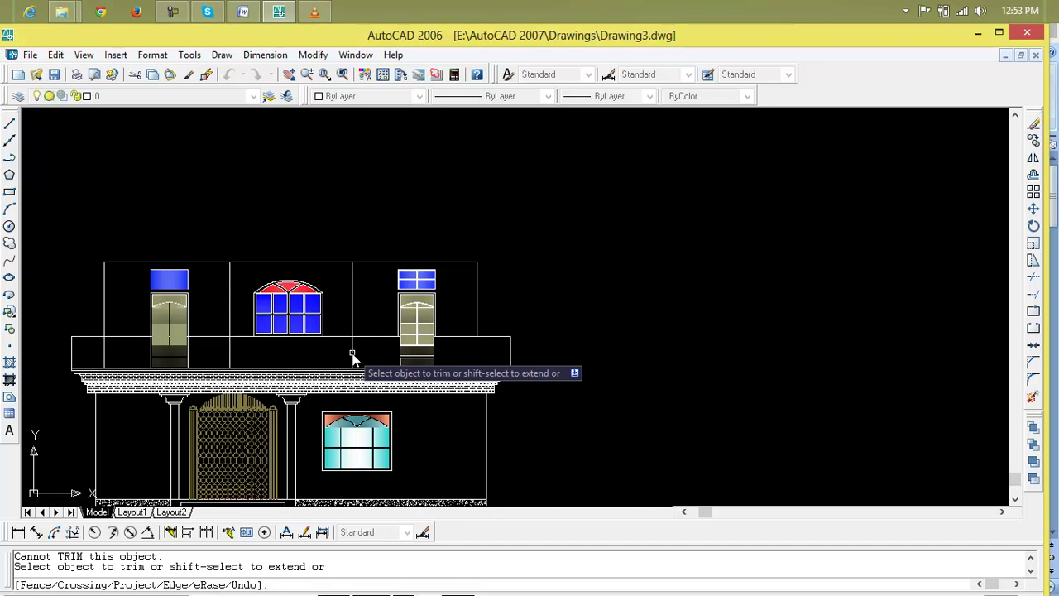
{"action": "key", "text": "Escape"}
Step: Try erasing the rectangular outline around the arched window bay and undo the deletion
{"action": "left_click", "coordinate": [353, 356]}
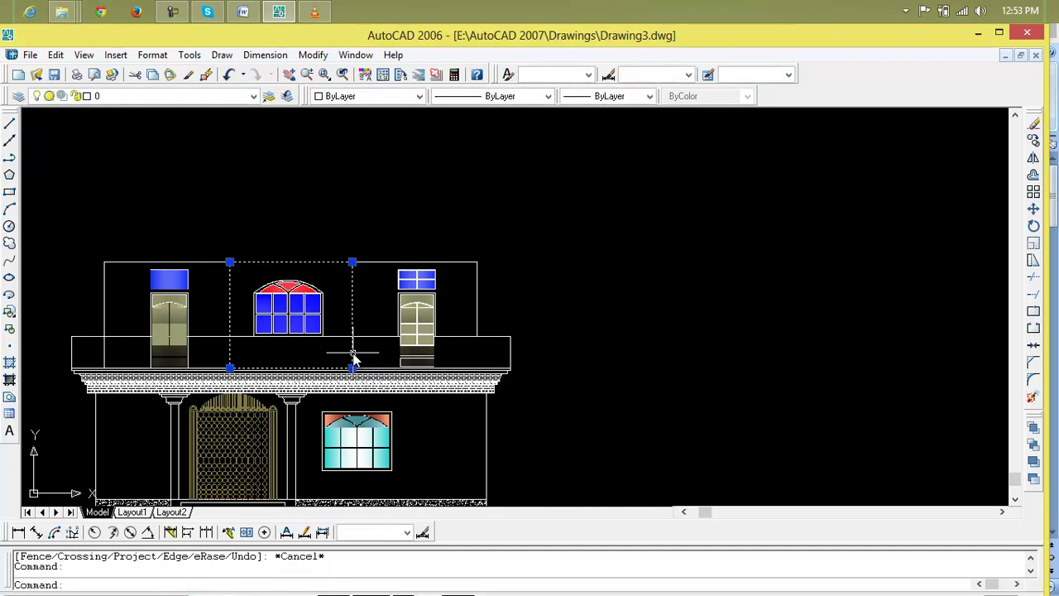
{"action": "key", "text": "Delete"}
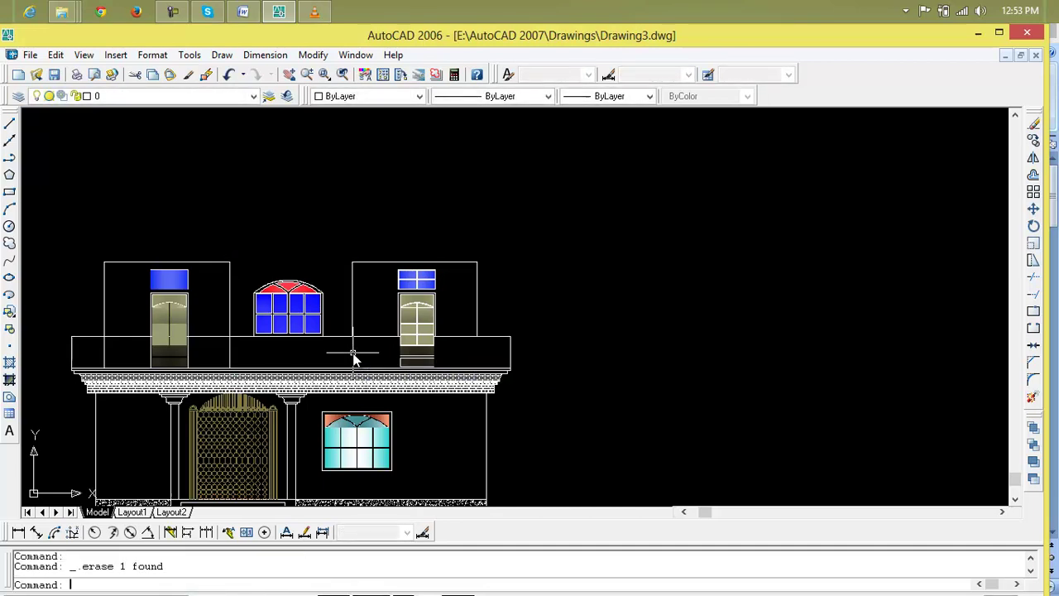
{"action": "key", "text": "ctrl+z"}
{"action": "scroll", "coordinate": [353, 355], "scroll_direction": "down", "scroll_amount": 2}
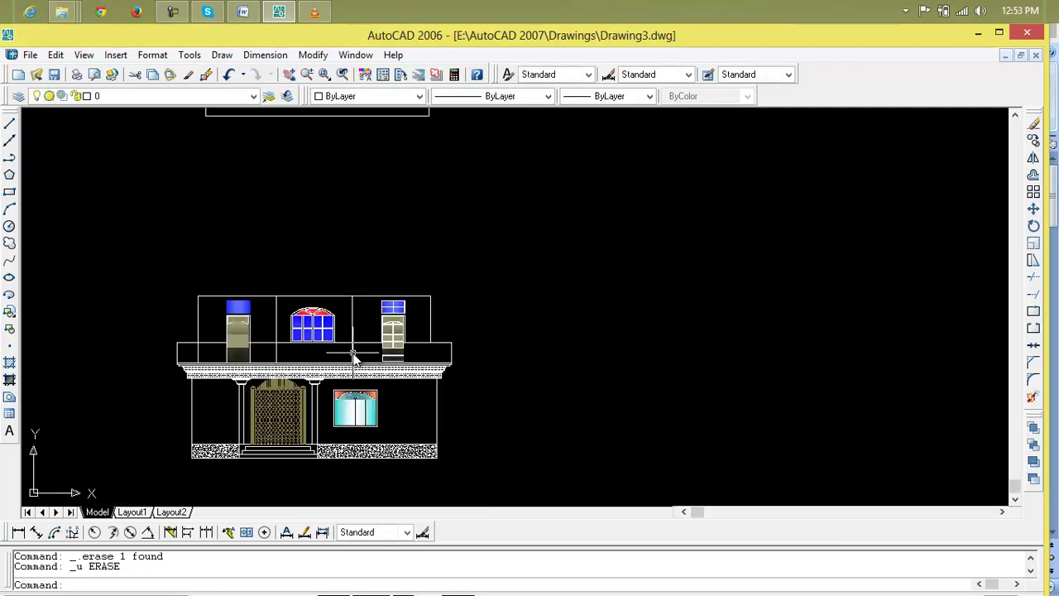
Step: Retry trimming the part of the arched window bay's right edge that crosses the parapet
{"action": "scroll", "coordinate": [353, 356], "scroll_direction": "up", "scroll_amount": 2}
{"action": "left_click", "coordinate": [346, 358]}
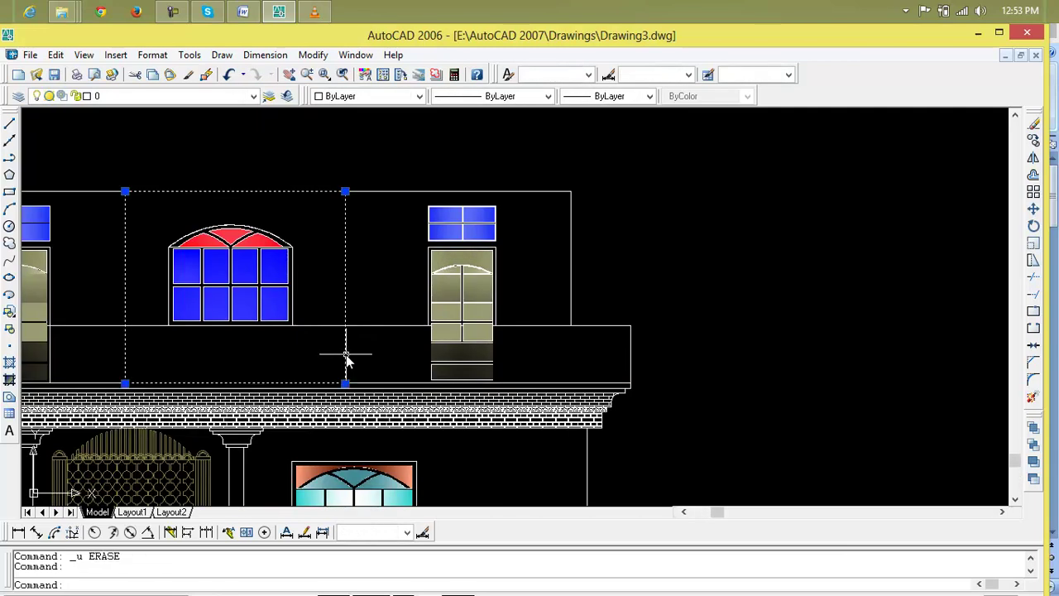
{"action": "key", "text": "Escape"}
{"action": "scroll", "coordinate": [346, 357], "scroll_direction": "up", "scroll_amount": 3}
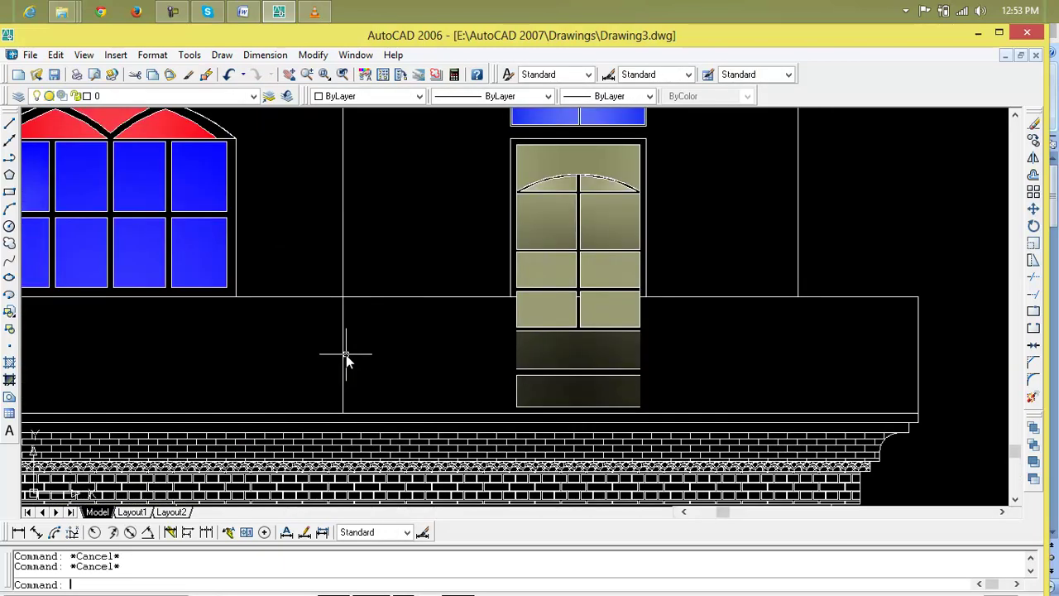
{"action": "type", "text": "tr"}
{"action": "key", "text": "Return"}
{"action": "left_click", "coordinate": [344, 354]}
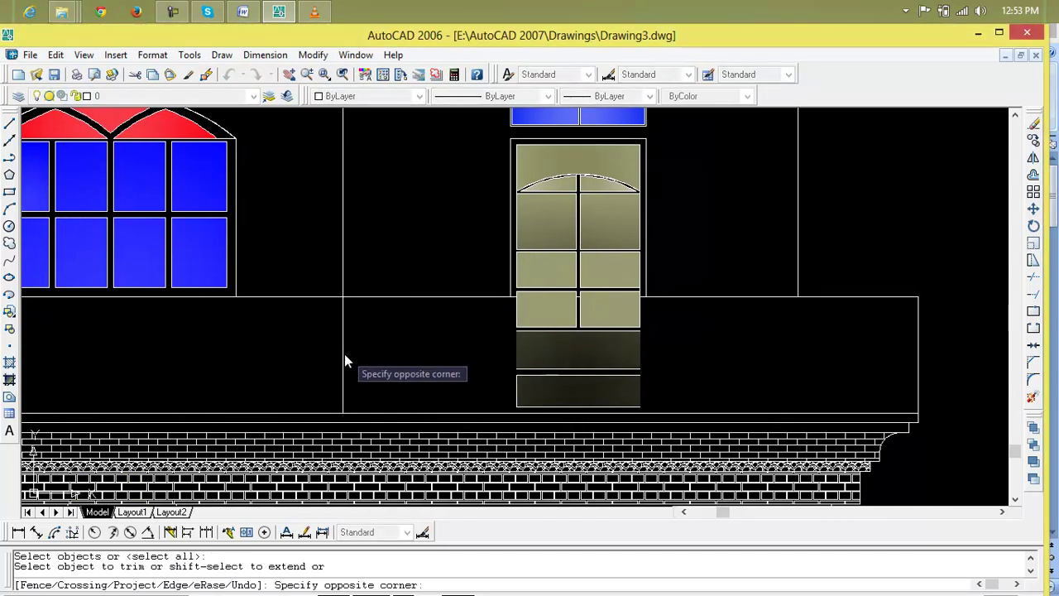
{"action": "left_click", "coordinate": [337, 362]}
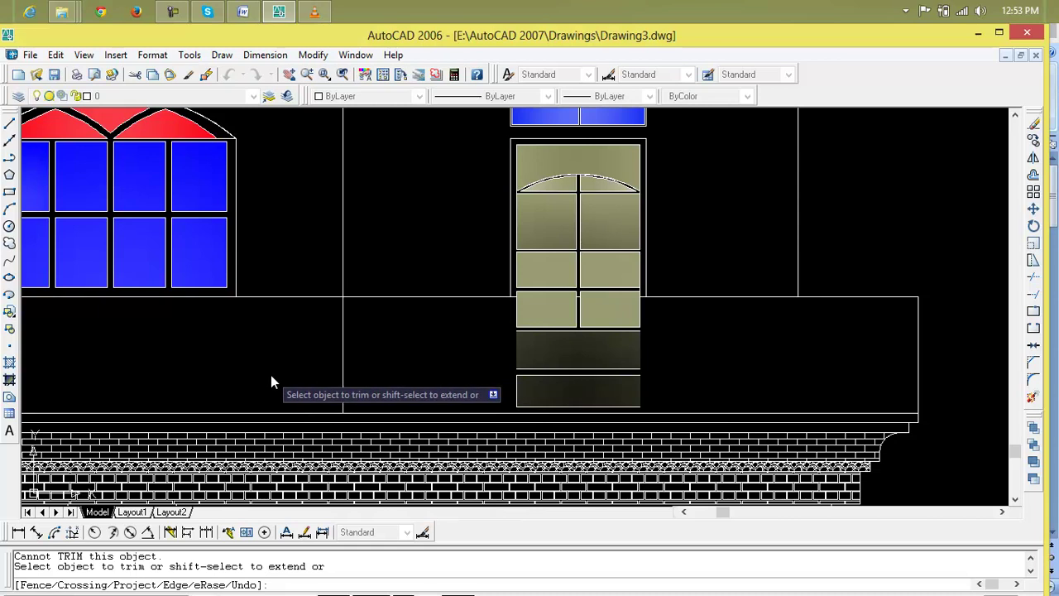
Step: Explode the rectangular outline around the arched window bay into separate lines
{"action": "left_click", "coordinate": [1032, 399]}
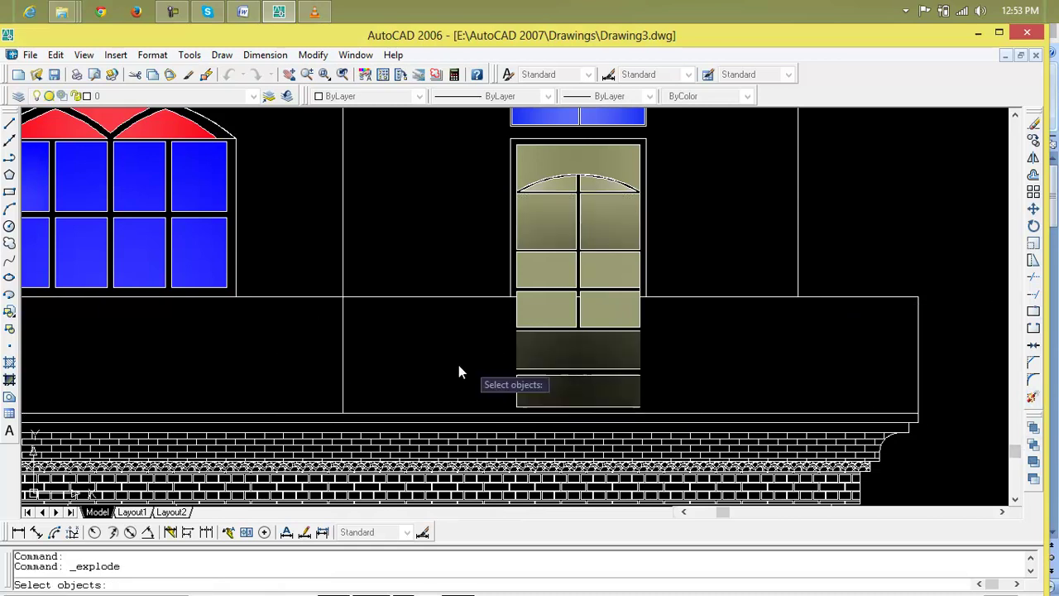
{"action": "left_click", "coordinate": [344, 356]}
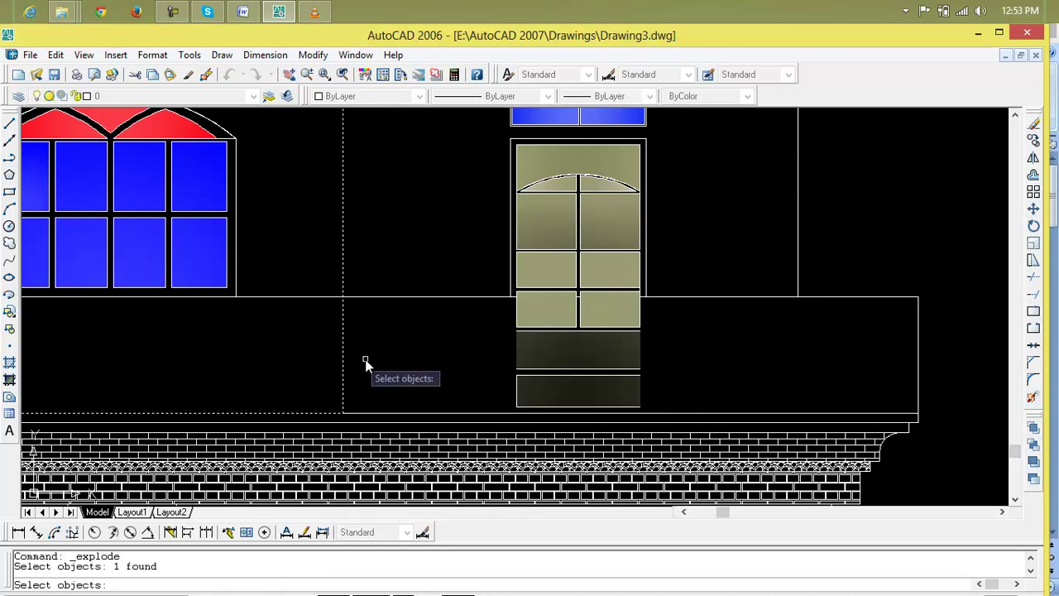
{"action": "key", "text": "Return"}
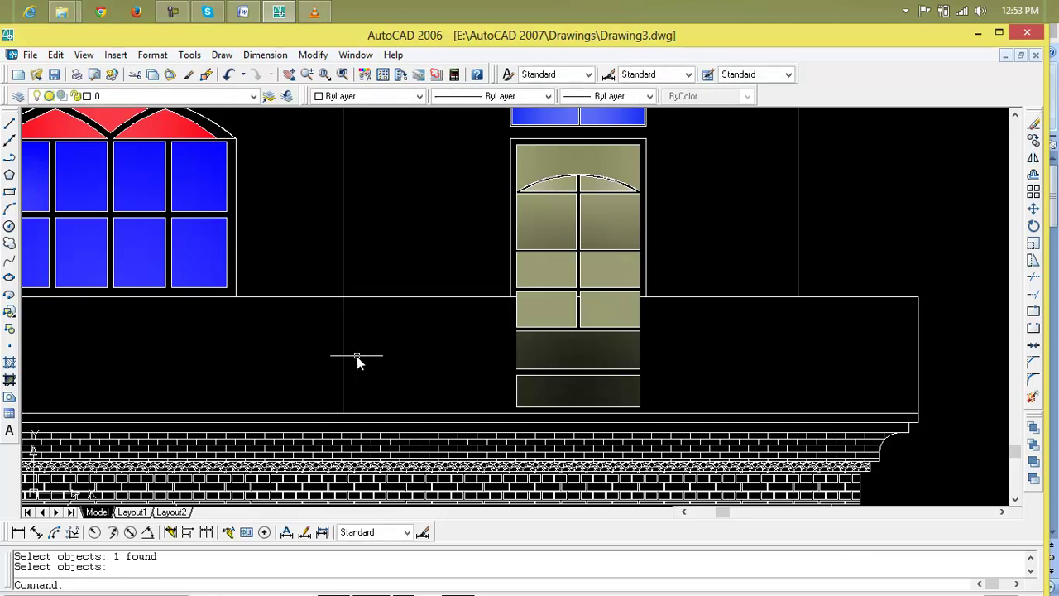
Step: Trim the vertical dividers on both sides of the arched window below the parapet's top line
{"action": "type", "text": "tr"}
{"action": "key", "text": "Return"}
{"action": "key", "text": "Return"}
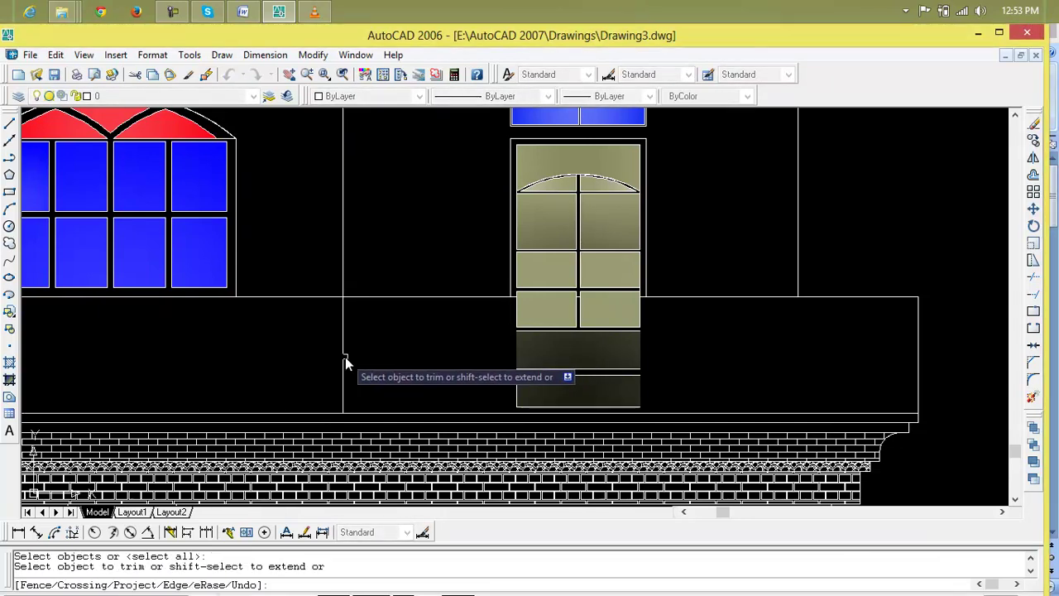
{"action": "left_click", "coordinate": [345, 356]}
{"action": "scroll", "coordinate": [342, 359], "scroll_direction": "down", "scroll_amount": 3}
{"action": "middle_click_drag", "start_coordinate": [343, 360], "coordinate": [784, 396]}
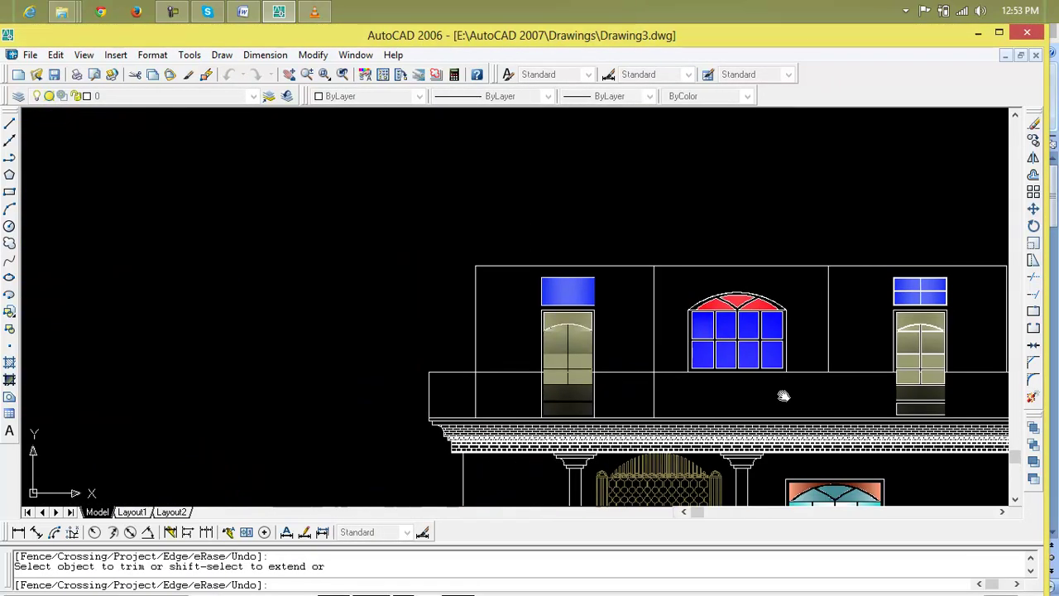
{"action": "scroll", "coordinate": [710, 396], "scroll_direction": "up", "scroll_amount": 5}
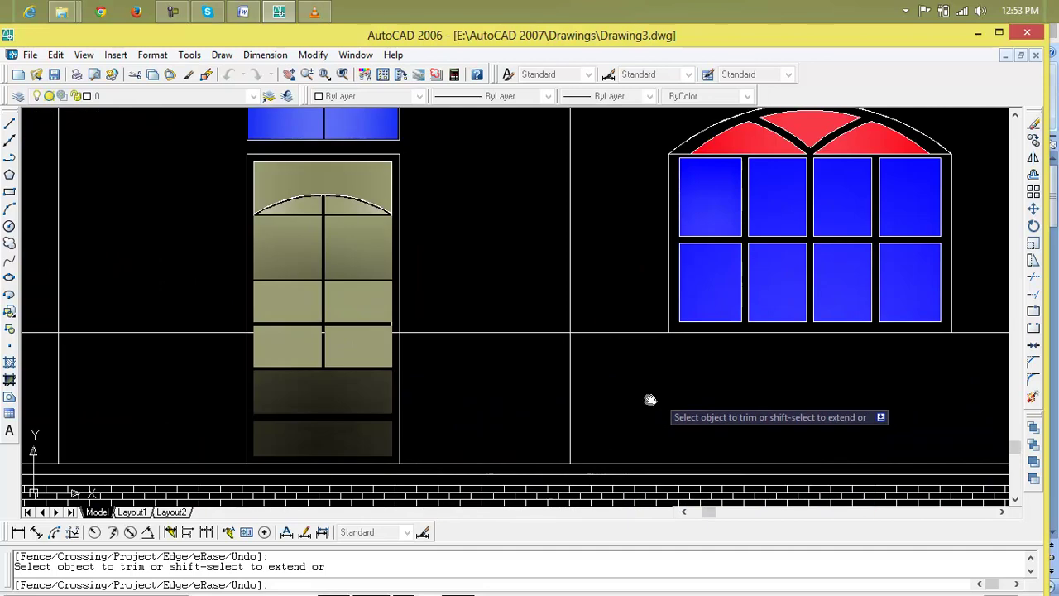
{"action": "left_click", "coordinate": [571, 401]}
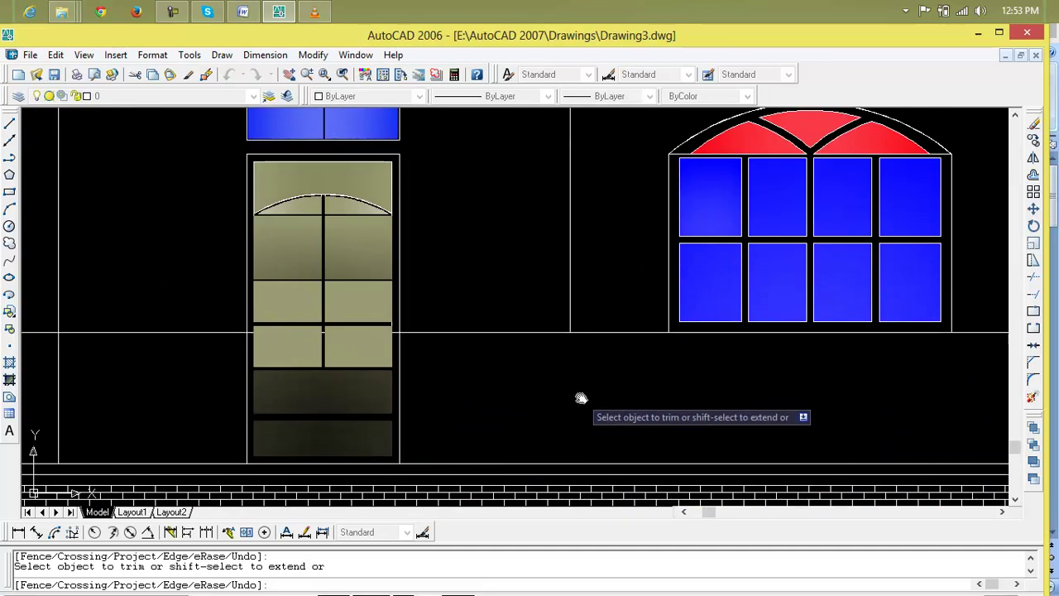
Step: Trim the first floor's left wall edge and the left door's frame lines below the parapet's top line
{"action": "scroll", "coordinate": [450, 404], "scroll_direction": "down", "scroll_amount": 4}
{"action": "middle_click_drag", "start_coordinate": [484, 392], "coordinate": [620, 386]}
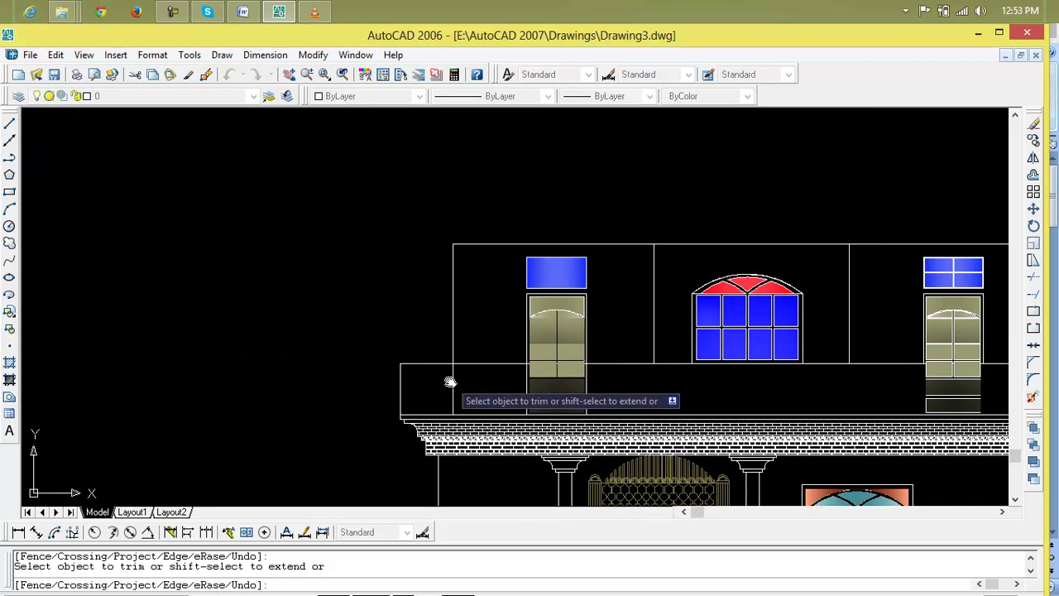
{"action": "scroll", "coordinate": [450, 381], "scroll_direction": "down", "scroll_amount": 2}
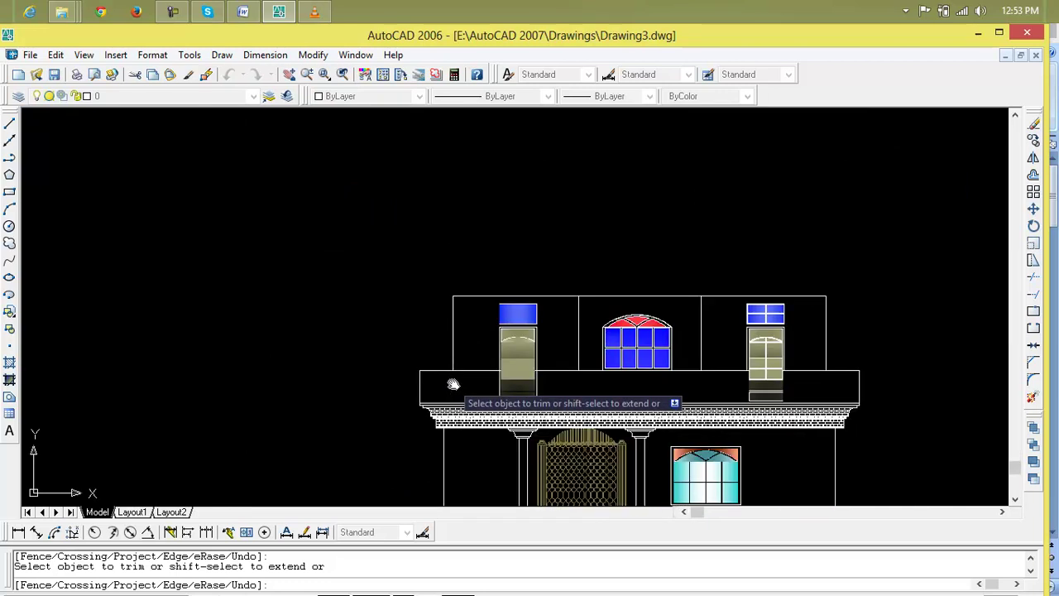
{"action": "middle_click_drag", "start_coordinate": [449, 381], "coordinate": [428, 373]}
{"action": "left_click", "coordinate": [514, 373]}
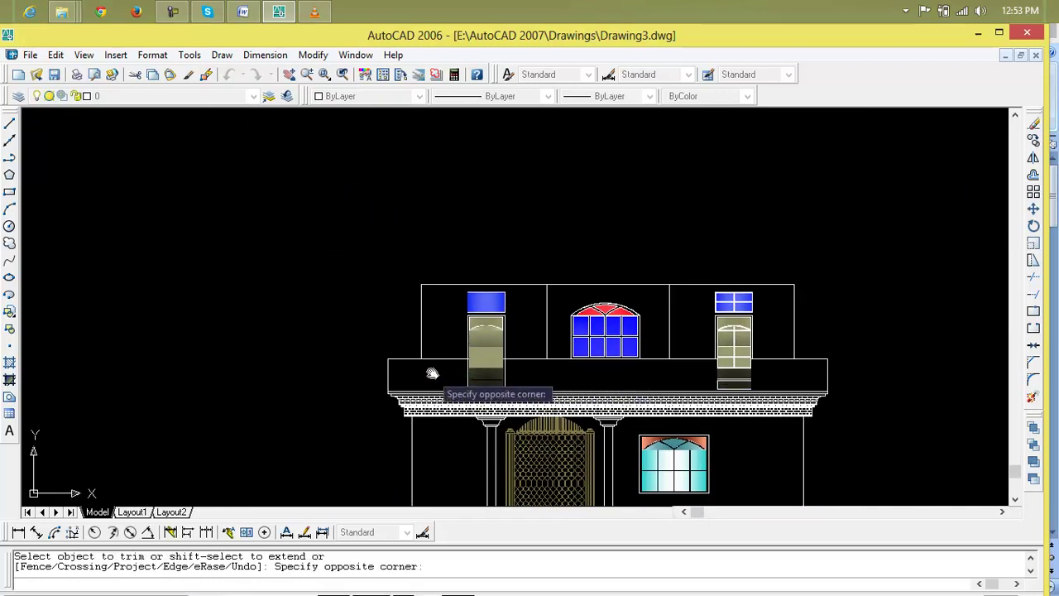
{"action": "left_click", "coordinate": [433, 372]}
{"action": "scroll", "coordinate": [487, 371], "scroll_direction": "up", "scroll_amount": 3}
{"action": "scroll", "coordinate": [486, 370], "scroll_direction": "up", "scroll_amount": 2}
{"action": "left_click", "coordinate": [538, 371]}
{"action": "left_click", "coordinate": [402, 378]}
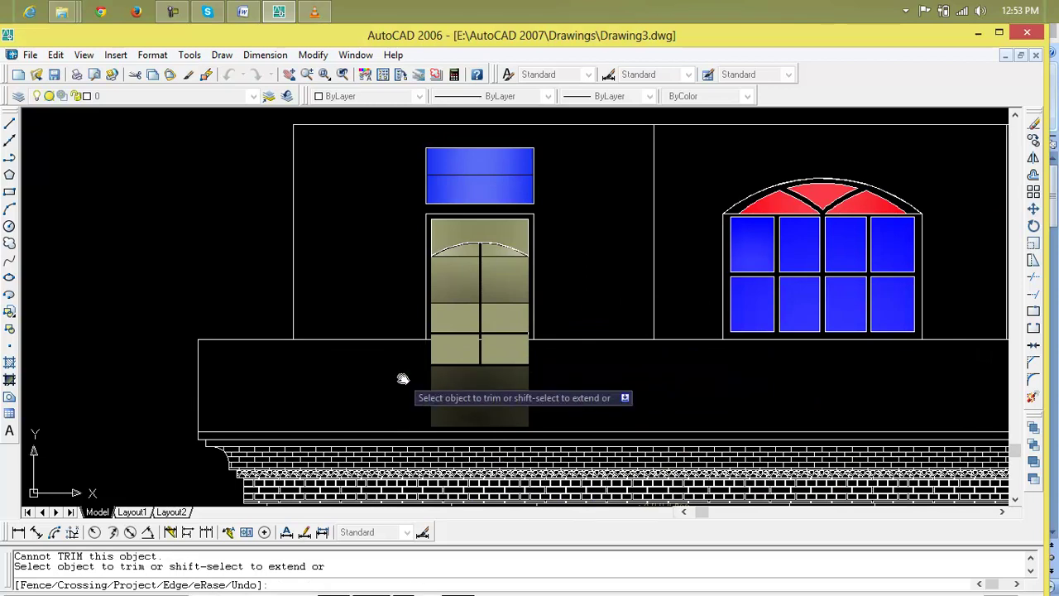
Step: Try erasing the hatch fills of the left door's panels and undo both deletions
{"action": "key", "text": "Escape"}
{"action": "left_click", "coordinate": [560, 381]}
{"action": "left_click", "coordinate": [403, 393]}
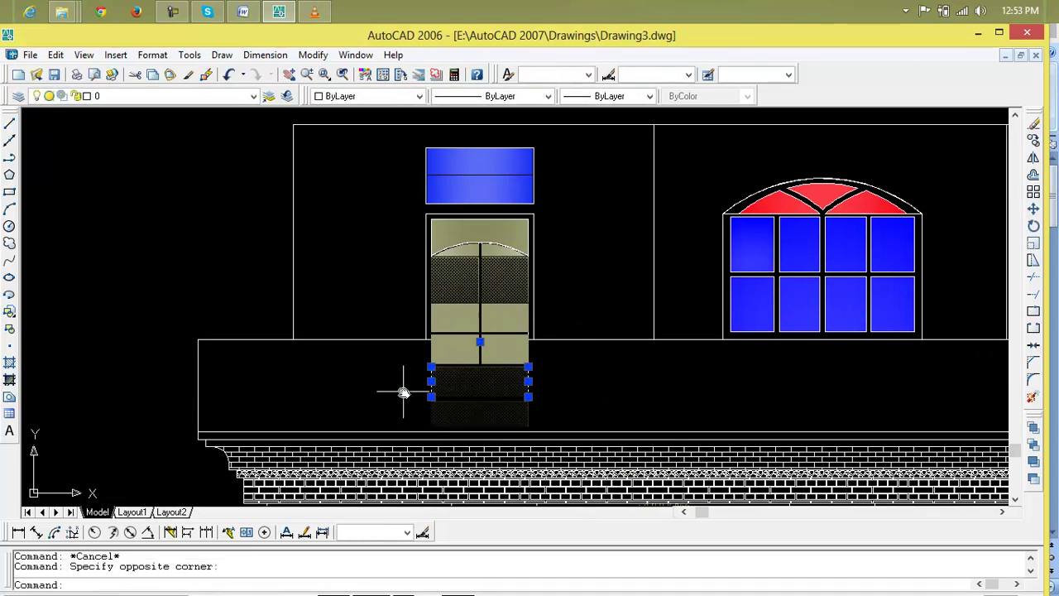
{"action": "key", "text": "Delete"}
{"action": "left_click", "coordinate": [456, 408]}
{"action": "left_click", "coordinate": [458, 404]}
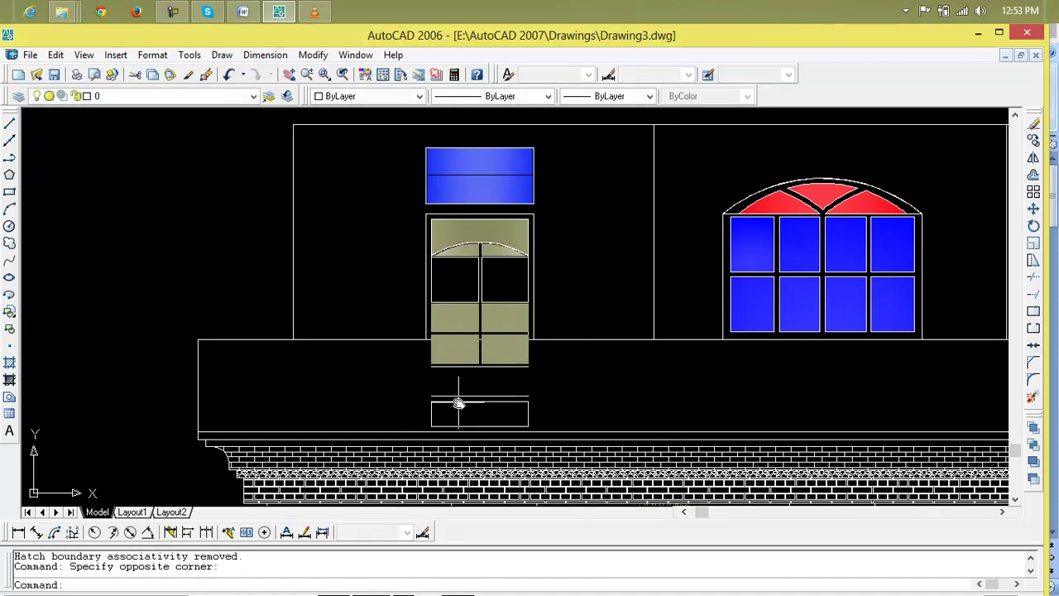
{"action": "key", "text": "Delete"}
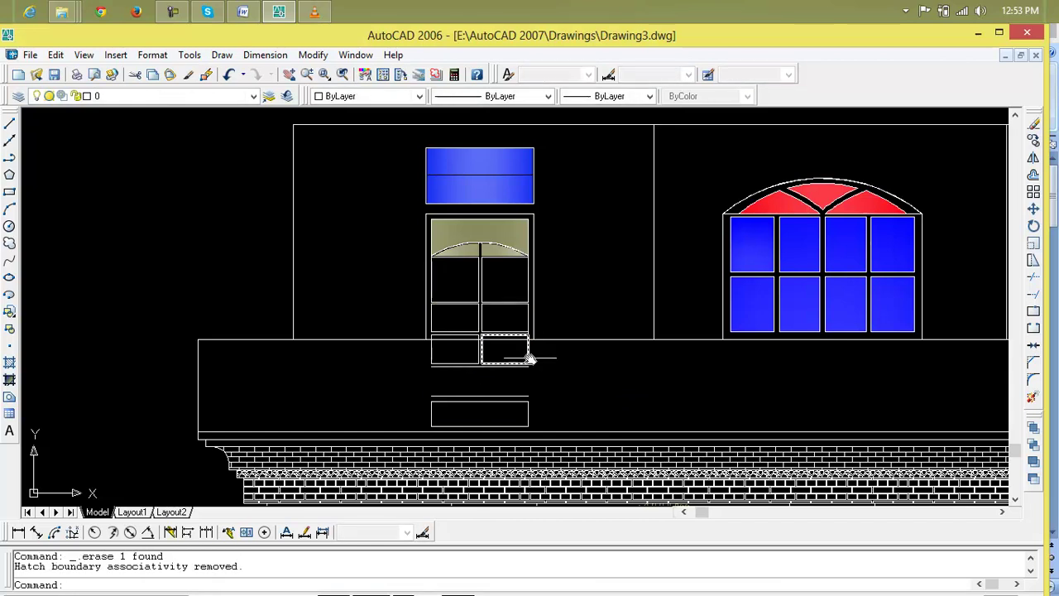
{"action": "key", "text": "ctrl+z"}
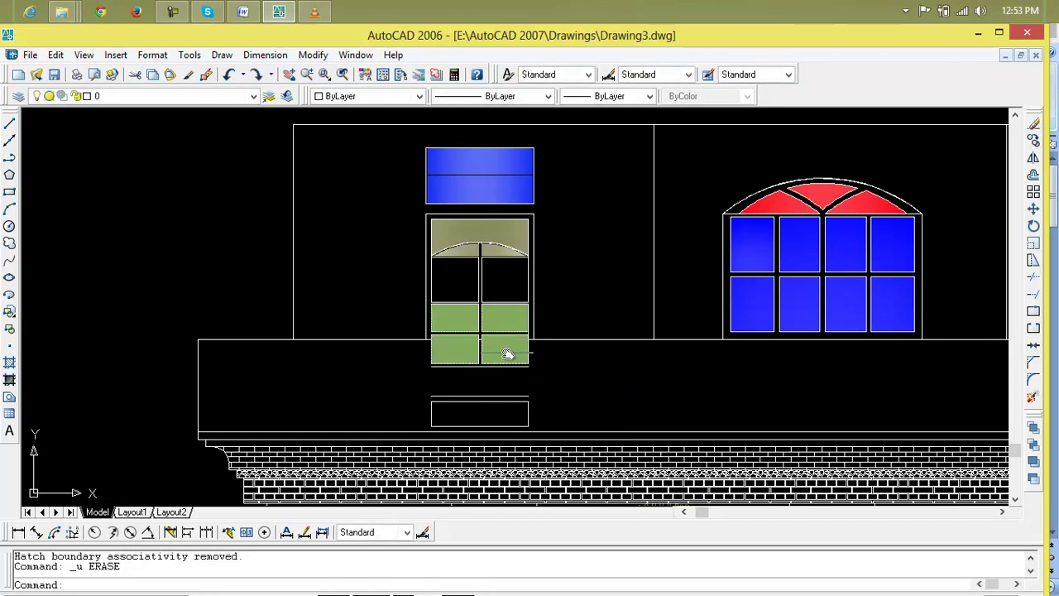
{"action": "key", "text": "ctrl+z"}
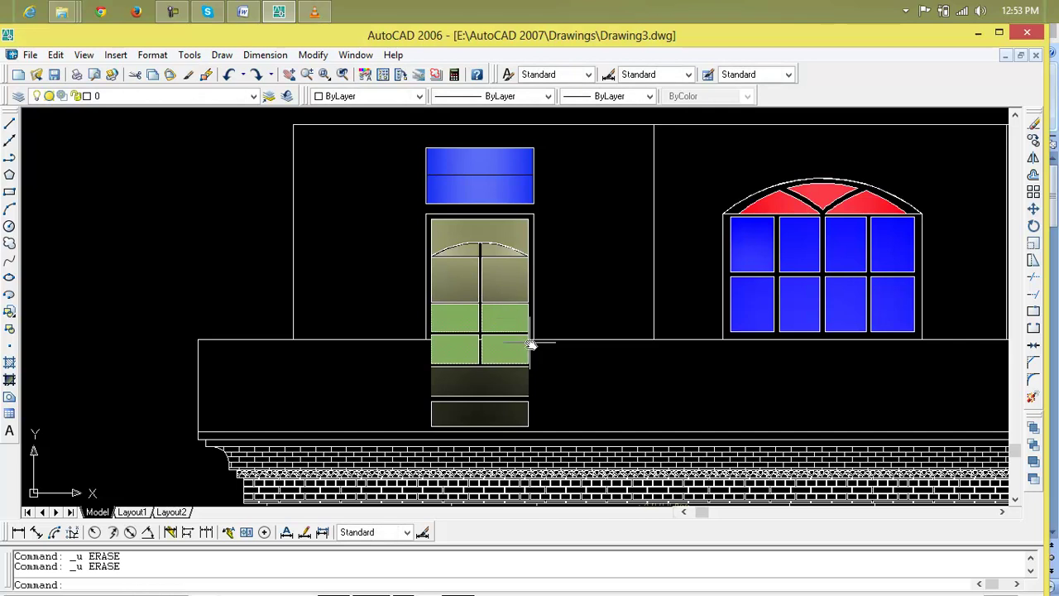
{"action": "scroll", "coordinate": [511, 354], "scroll_direction": "up", "scroll_amount": 3}
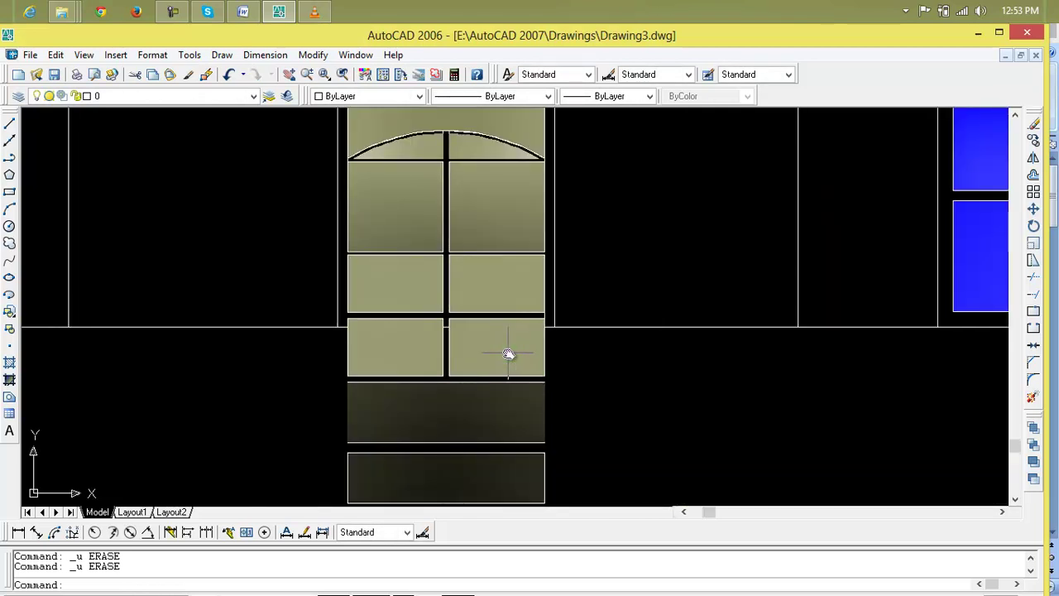
{"action": "type", "text": "l"}
{"action": "key", "text": "Return"}
{"action": "left_click", "coordinate": [285, 355]}
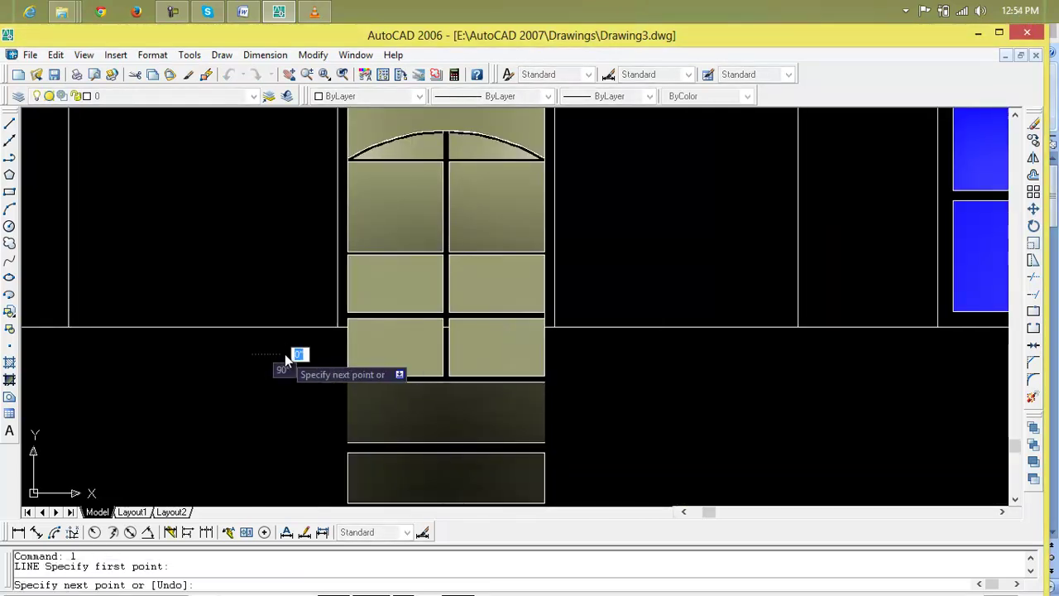
{"action": "key", "text": "Escape"}
{"action": "key", "text": "Escape"}
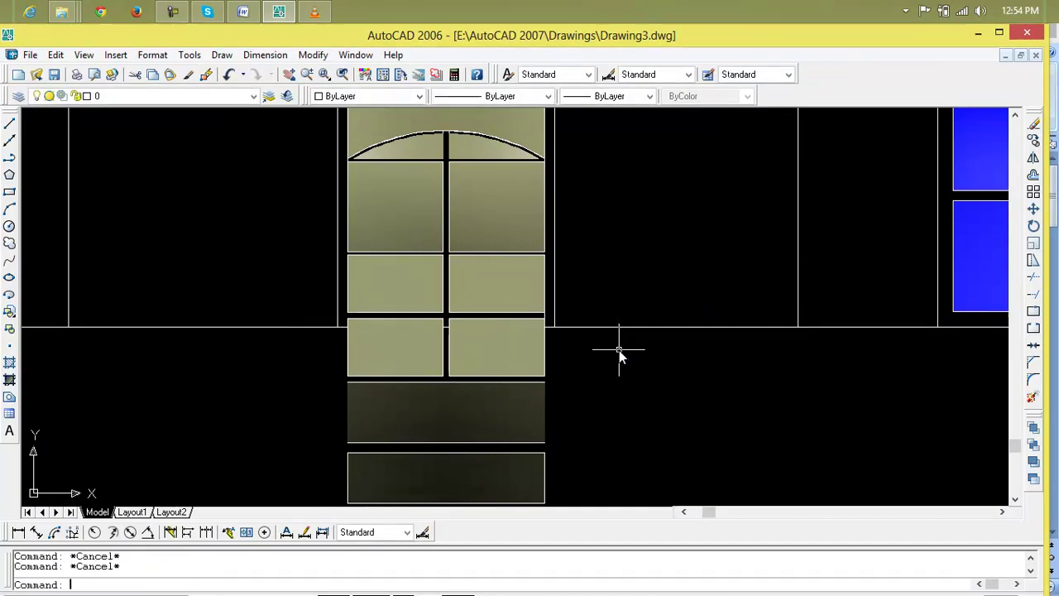
Step: Draw a line along the parapet's top edge from the left door's frame to the first floor's far wall corner
{"action": "type", "text": "l"}
{"action": "key", "text": "Return"}
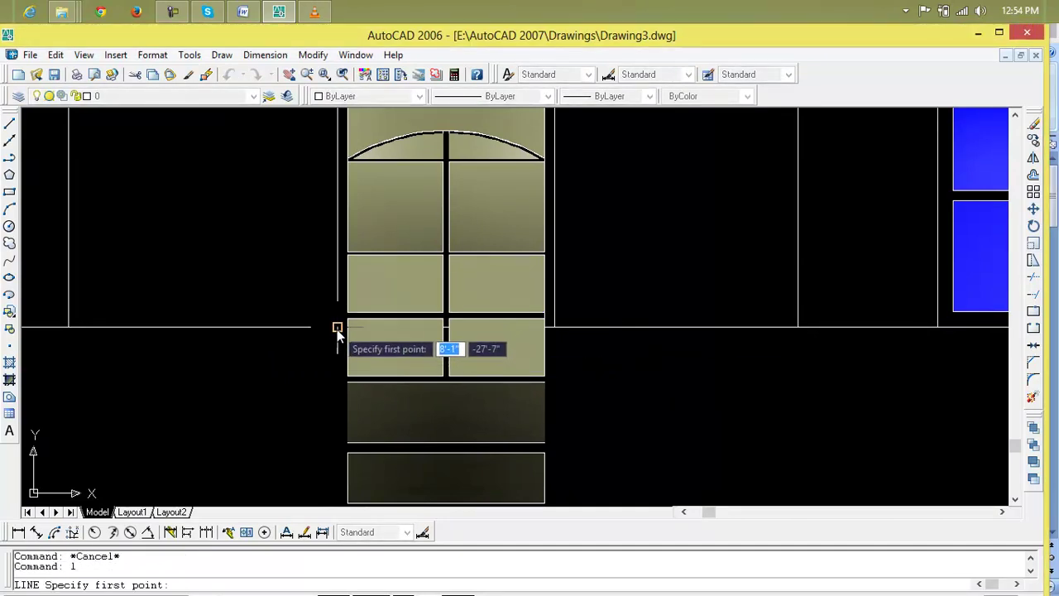
{"action": "left_click", "coordinate": [337, 329]}
{"action": "scroll", "coordinate": [608, 339], "scroll_direction": "down", "scroll_amount": 4}
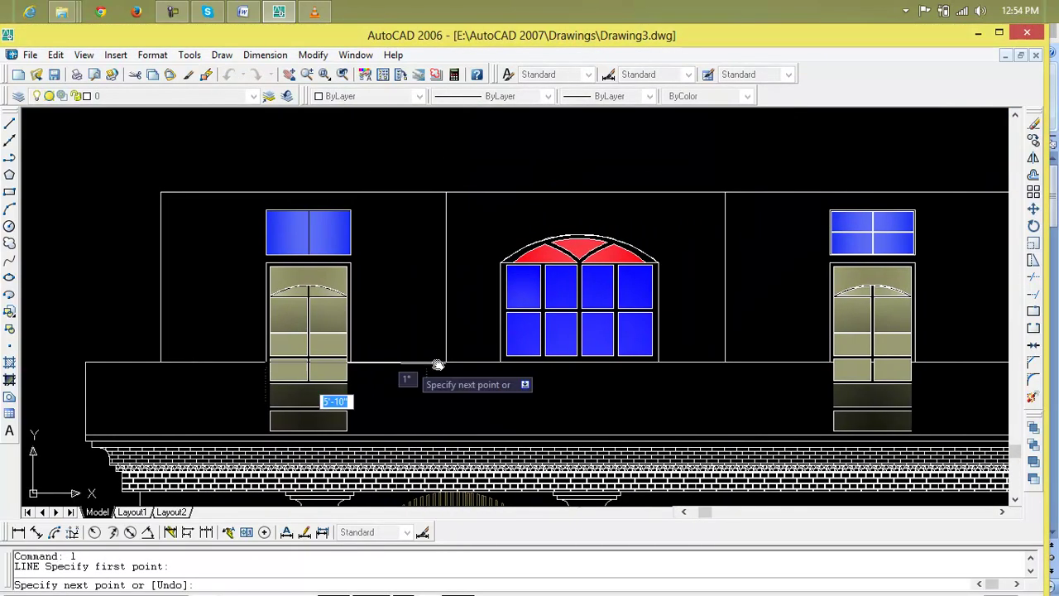
{"action": "middle_click_drag", "start_coordinate": [828, 364], "coordinate": [420, 378]}
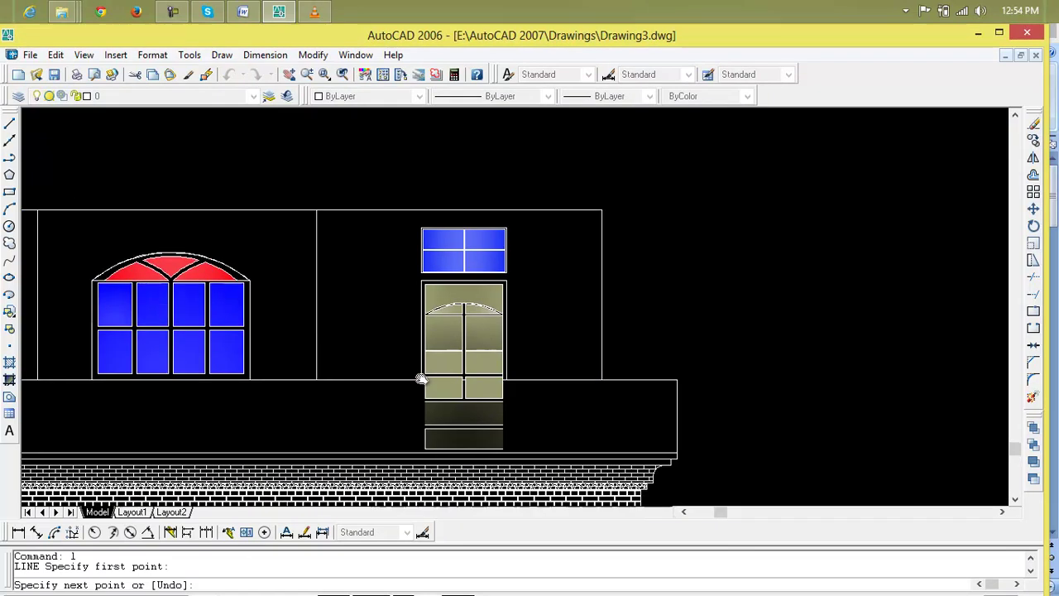
{"action": "left_click", "coordinate": [604, 382]}
{"action": "key", "text": "Escape"}
{"action": "key", "text": "Escape"}
{"action": "key", "text": "Escape"}
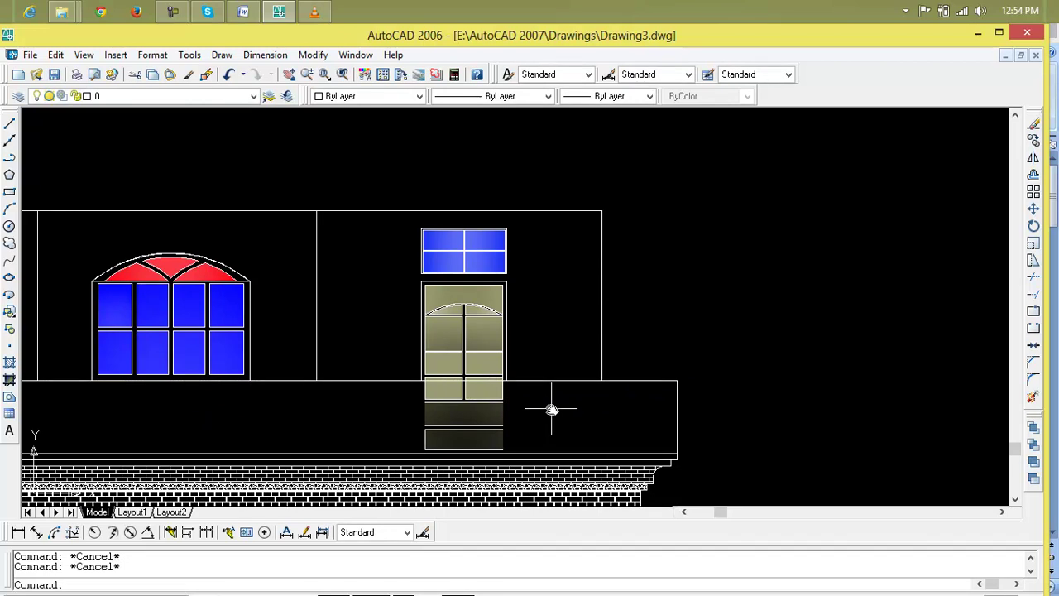
Step: Trim the right door's lower panel edges and fills below the parapet's top line
{"action": "type", "text": "yt"}
{"action": "key", "text": "Escape"}
{"action": "type", "text": "tr"}
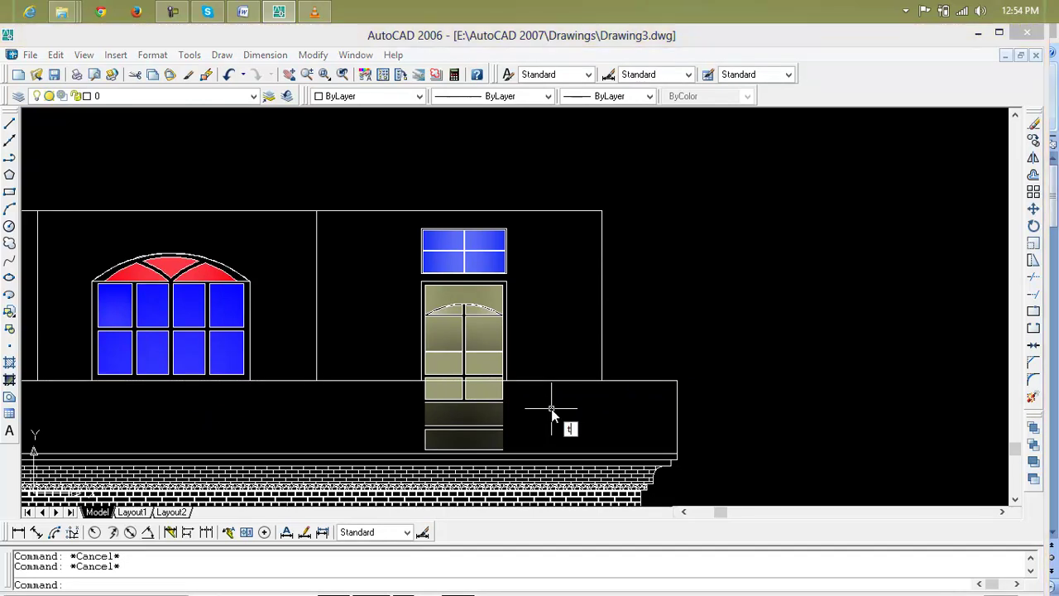
{"action": "key", "text": "space"}
{"action": "key", "text": "space"}
{"action": "left_click", "coordinate": [551, 402]}
{"action": "left_click", "coordinate": [418, 395]}
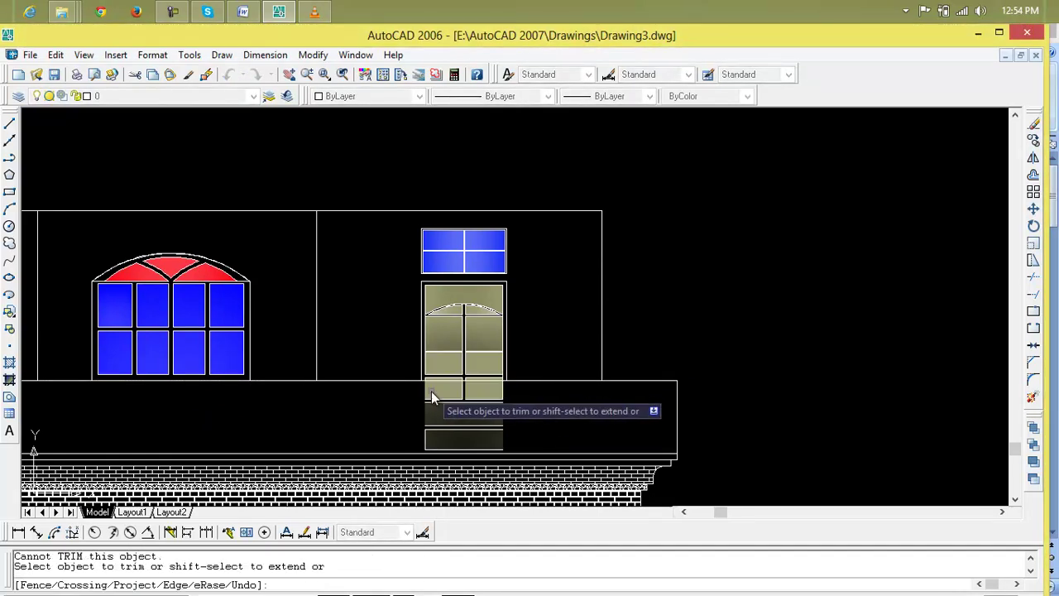
{"action": "left_click", "coordinate": [432, 396]}
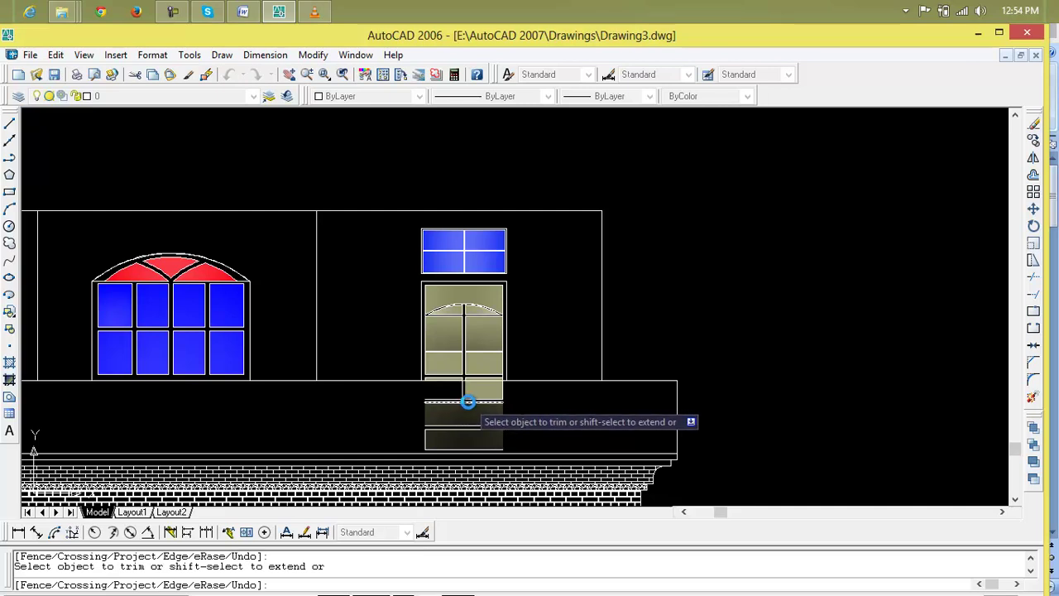
{"action": "left_click", "coordinate": [470, 398]}
{"action": "left_click", "coordinate": [476, 398]}
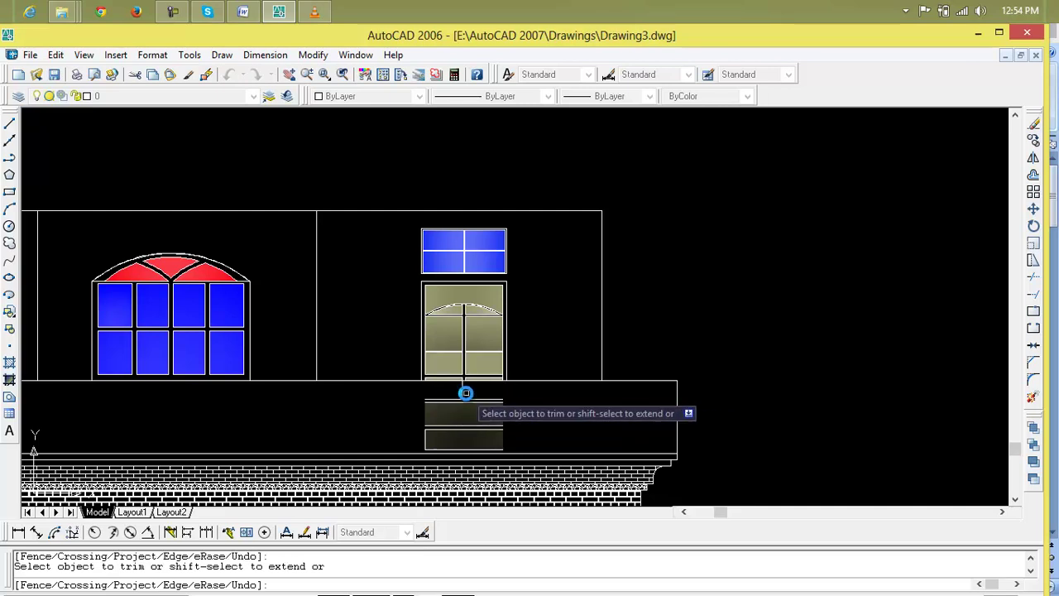
Step: Trim the left door's lower panel edges below the parapet's top line
{"action": "scroll", "coordinate": [364, 406], "scroll_direction": "down", "scroll_amount": 2}
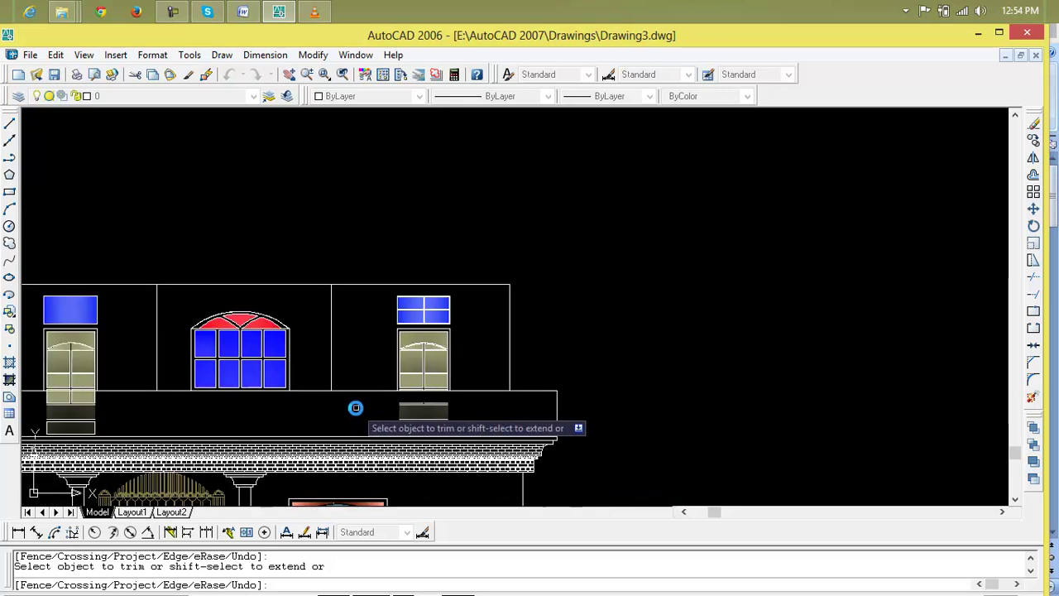
{"action": "middle_click_drag", "start_coordinate": [355, 406], "coordinate": [624, 412]}
{"action": "scroll", "coordinate": [320, 386], "scroll_direction": "up", "scroll_amount": 3}
{"action": "scroll", "coordinate": [356, 397], "scroll_direction": "up", "scroll_amount": 3}
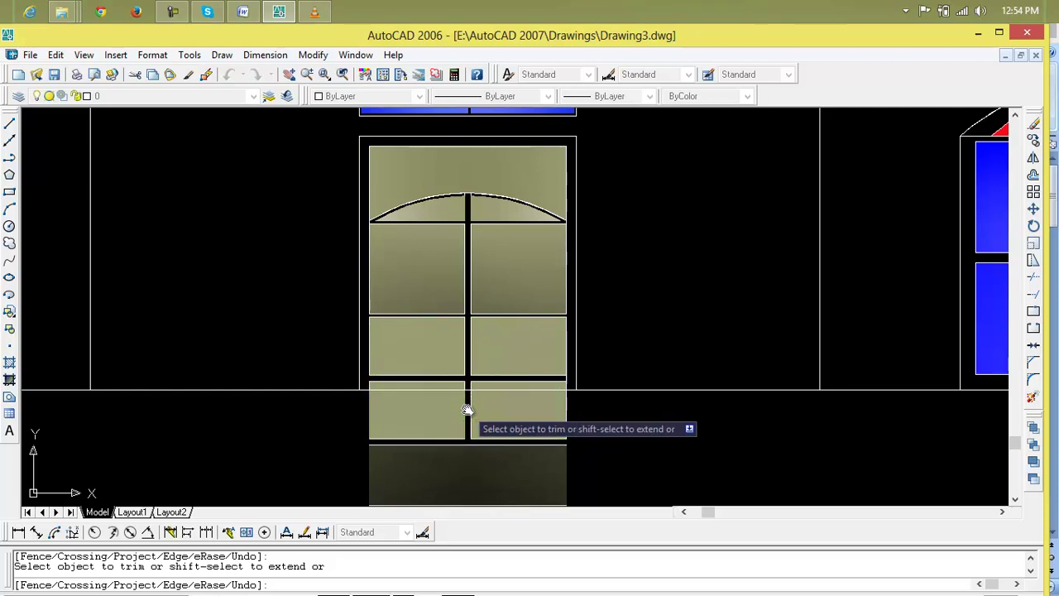
{"action": "left_click", "coordinate": [556, 406]}
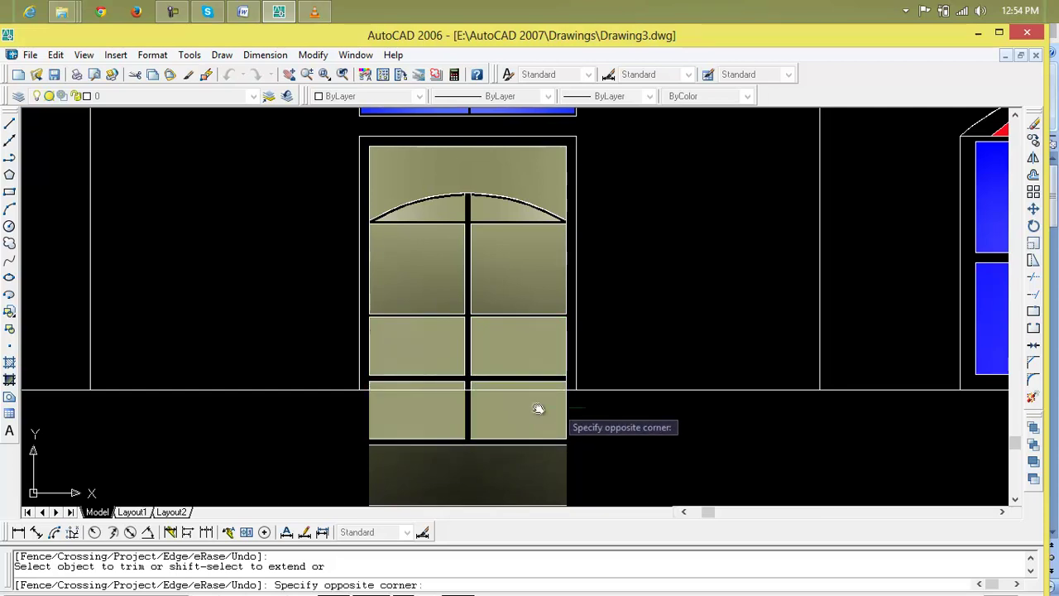
{"action": "left_click", "coordinate": [321, 411]}
{"action": "left_click", "coordinate": [335, 415]}
{"action": "left_click", "coordinate": [481, 428]}
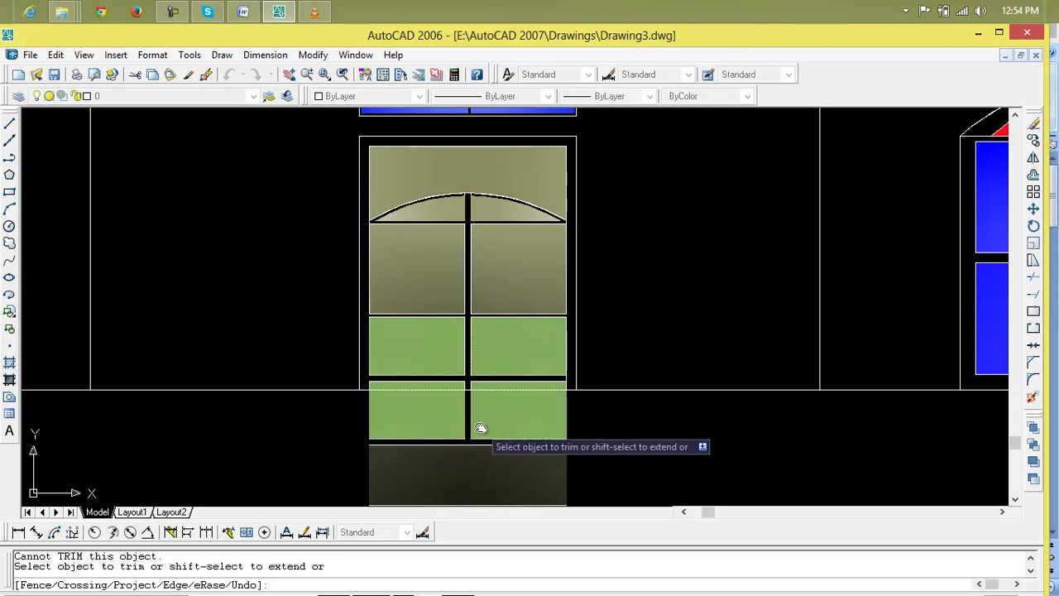
{"action": "left_click", "coordinate": [1033, 399]}
{"action": "left_click", "coordinate": [565, 412]}
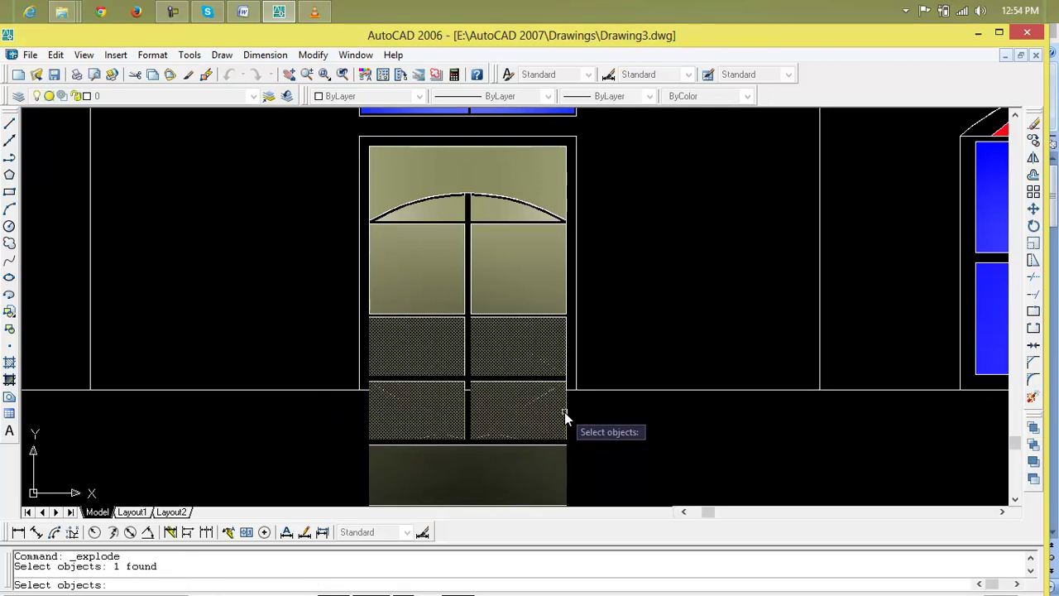
{"action": "left_click", "coordinate": [570, 417]}
{"action": "key", "text": "Escape"}
{"action": "key", "text": "Escape"}
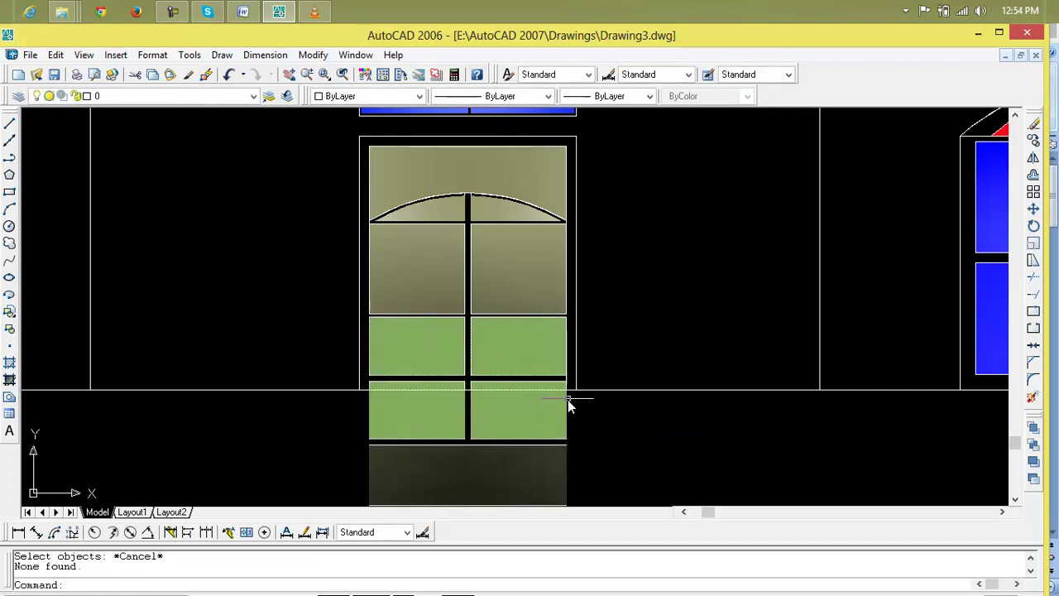
{"action": "key", "text": "Escape"}
{"action": "key", "text": "Escape"}
Step: Try to trim the left door's lower panel fills and bottom edge below the parapet's top line
{"action": "type", "text": "tr"}
{"action": "key", "text": "Return"}
{"action": "key", "text": "Return"}
{"action": "left_click", "coordinate": [597, 411]}
{"action": "left_click", "coordinate": [362, 430]}
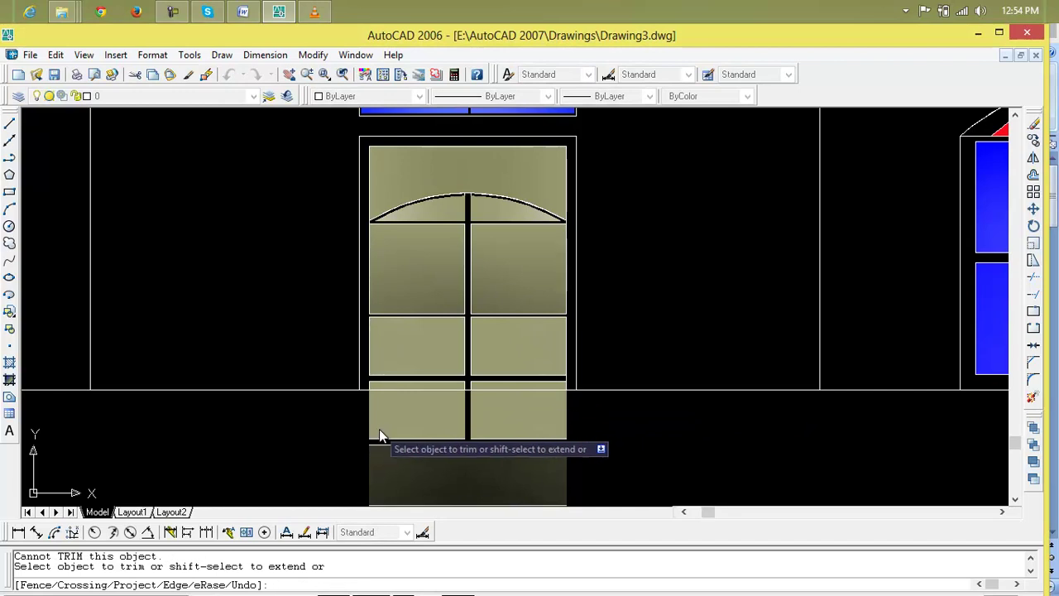
{"action": "left_click", "coordinate": [379, 439]}
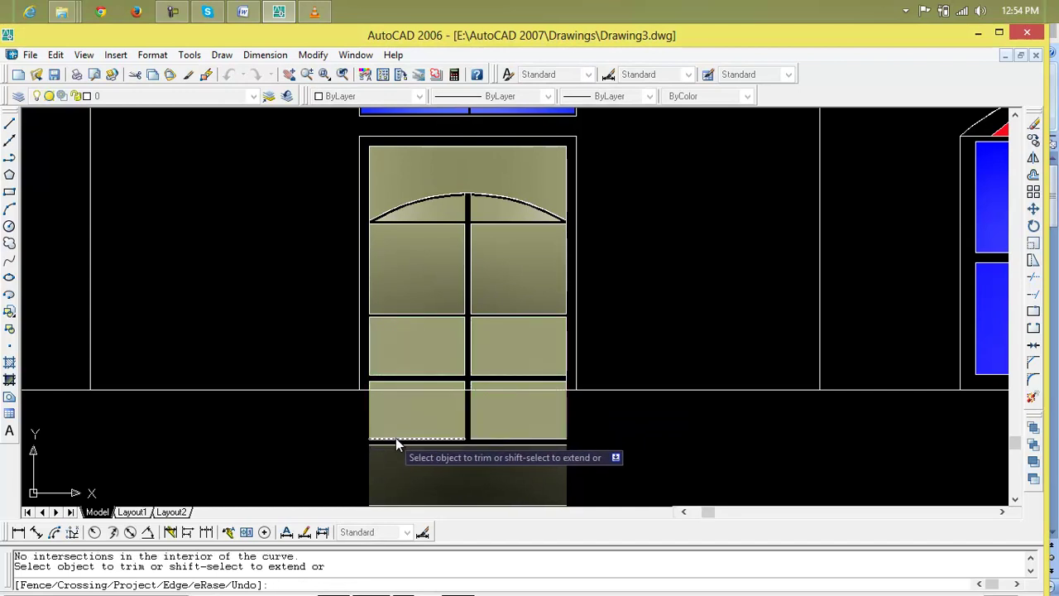
{"action": "key", "text": "Escape"}
{"action": "key", "text": "Escape"}
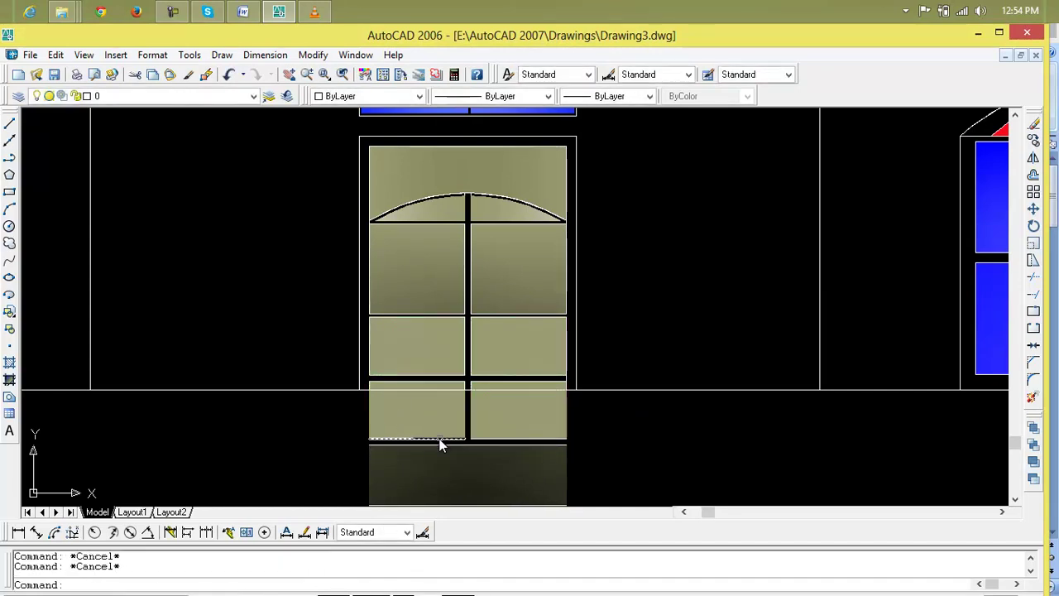
Step: Try to explode the hatch fill of the left door's lower panels
{"action": "left_click", "coordinate": [616, 411]}
{"action": "left_click", "coordinate": [327, 458]}
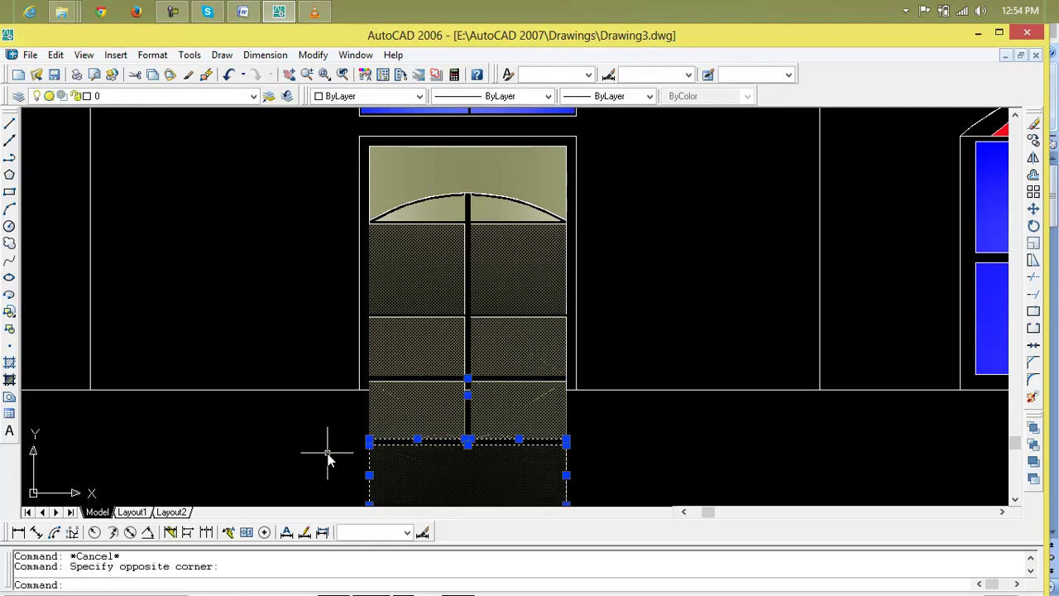
{"action": "key", "text": "Escape"}
{"action": "key", "text": "Escape"}
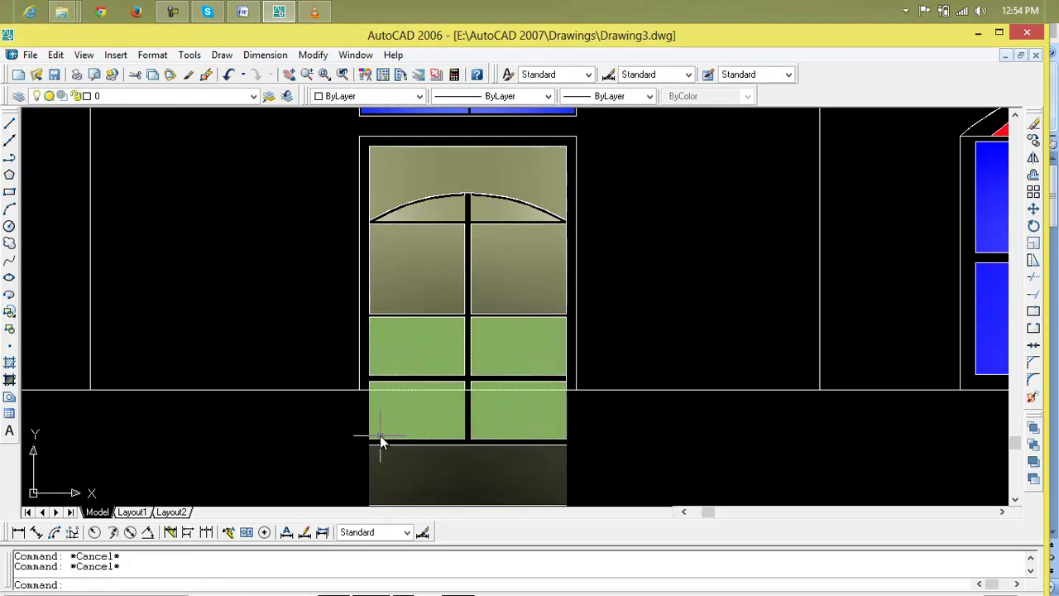
{"action": "left_click", "coordinate": [1032, 400]}
{"action": "left_click", "coordinate": [601, 409]}
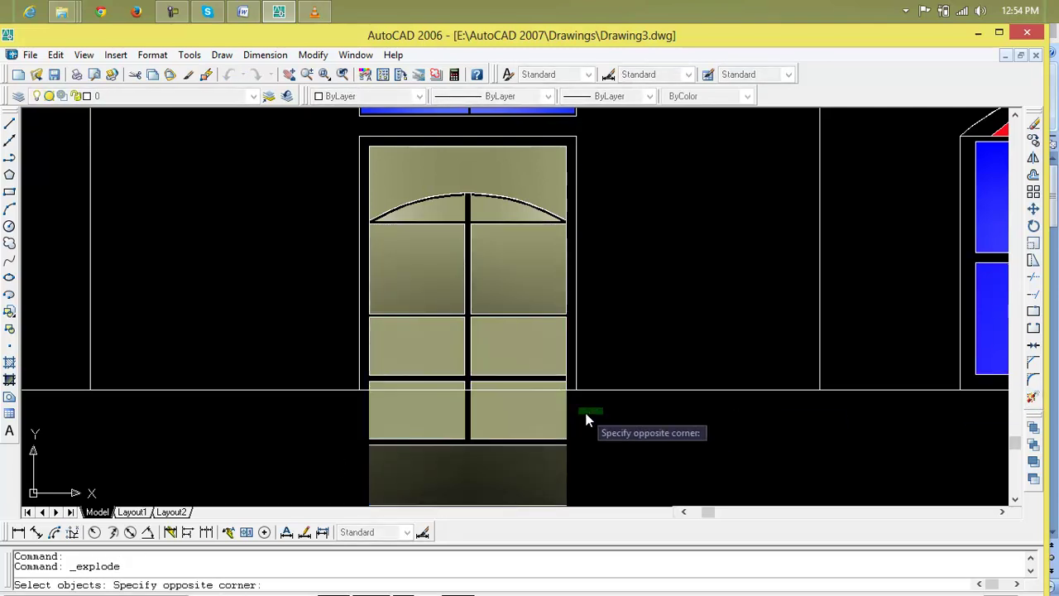
{"action": "left_click", "coordinate": [308, 444]}
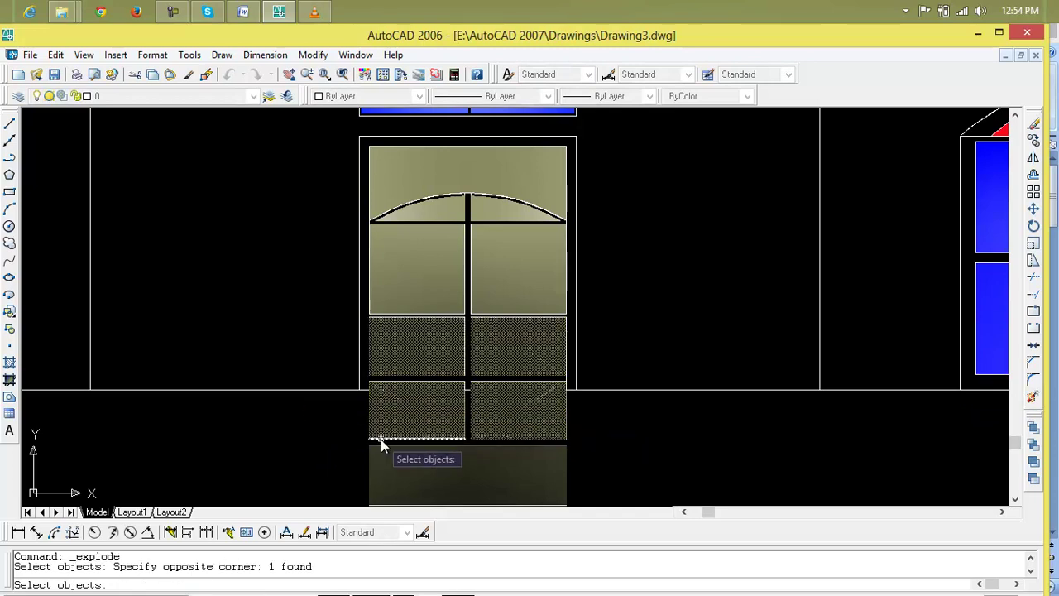
{"action": "key", "text": "Return"}
{"action": "key", "text": "Escape"}
Step: Try once more to trim the left door's lower panel fill and leftover bottom edge under the parapet line
{"action": "type", "text": "tr"}
{"action": "key", "text": "Return"}
{"action": "key", "text": "Return"}
{"action": "left_click", "coordinate": [609, 415]}
{"action": "left_click", "coordinate": [326, 445]}
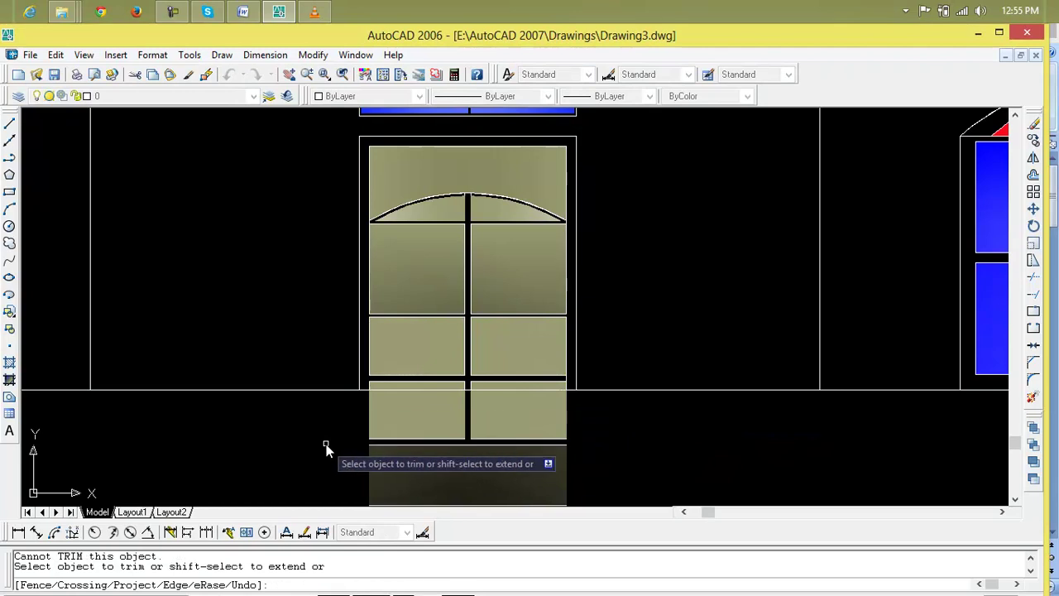
{"action": "left_click", "coordinate": [394, 441]}
{"action": "scroll", "coordinate": [444, 447], "scroll_direction": "down", "scroll_amount": 5}
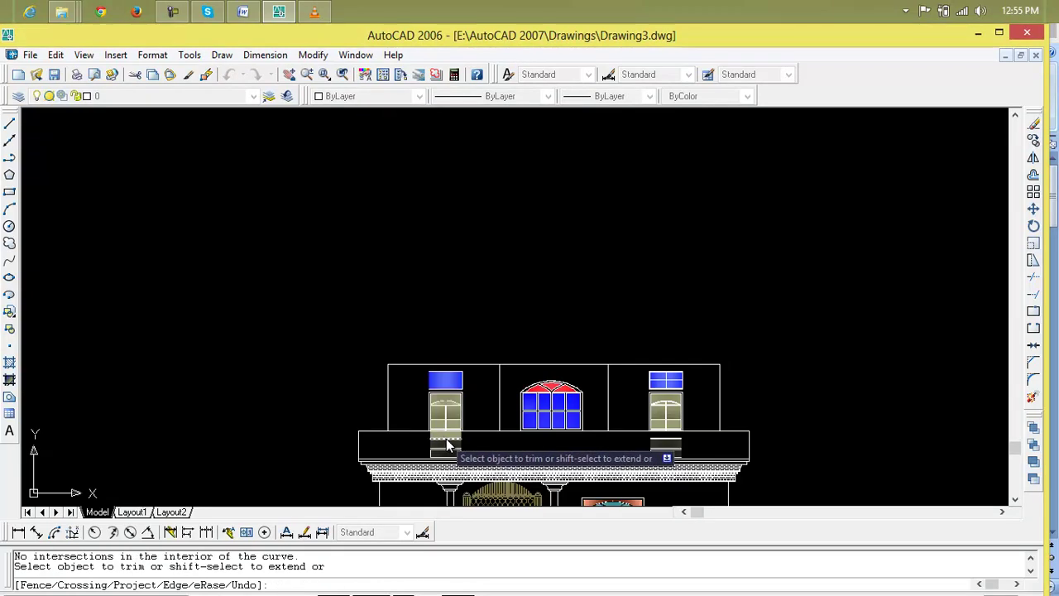
{"action": "scroll", "coordinate": [576, 386], "scroll_direction": "up", "scroll_amount": 3}
{"action": "key", "text": "Escape"}
Step: Try erasing all right door pieces below the parapet's top line together and undo the deletion
{"action": "left_click", "coordinate": [653, 373]}
{"action": "left_click", "coordinate": [544, 409]}
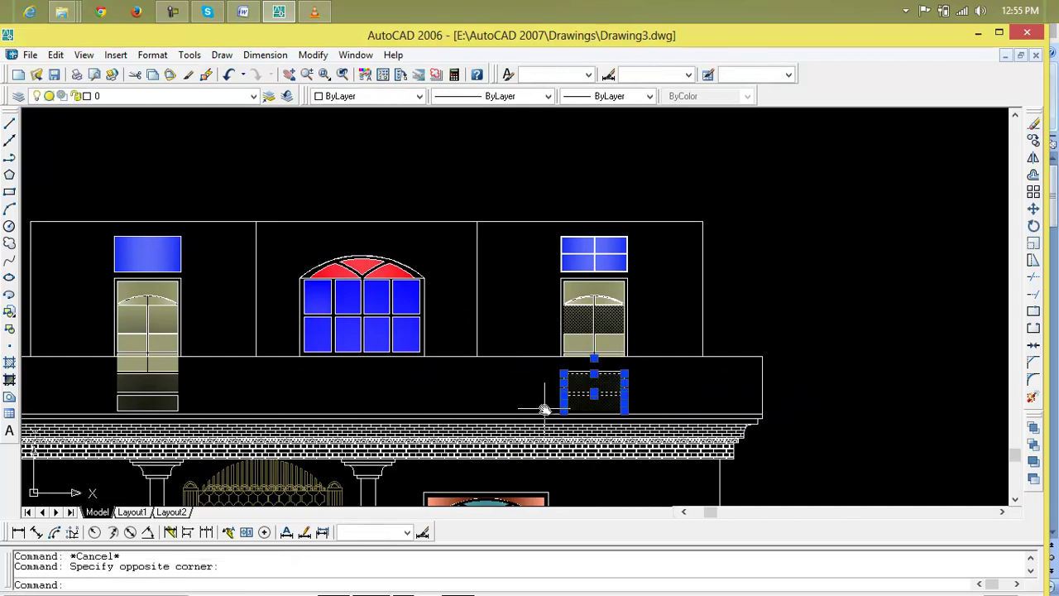
{"action": "key", "text": "Delete"}
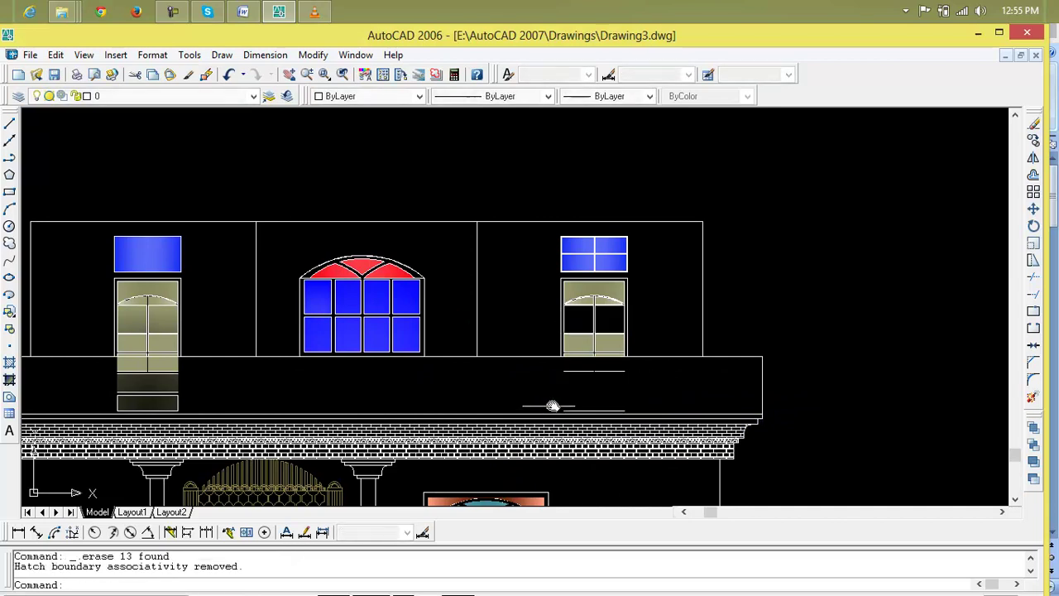
{"action": "key", "text": "ctrl+z"}
Step: Erase the right door's leftover lines and bottom panels below the parapet's top line one group at a time
{"action": "left_click", "coordinate": [617, 374]}
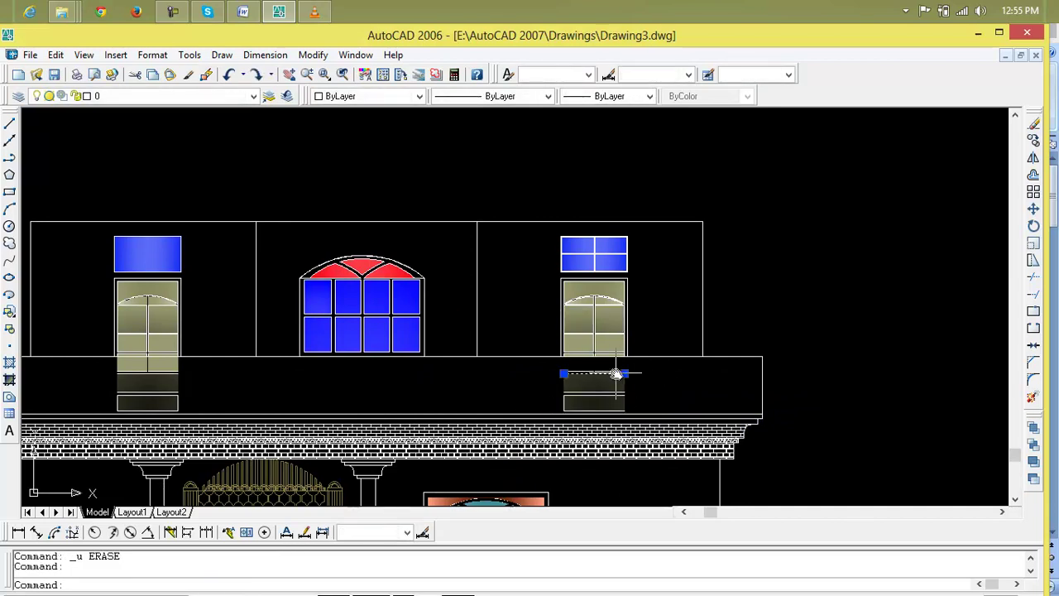
{"action": "key", "text": "Delete"}
{"action": "left_click", "coordinate": [612, 371]}
{"action": "key", "text": "Delete"}
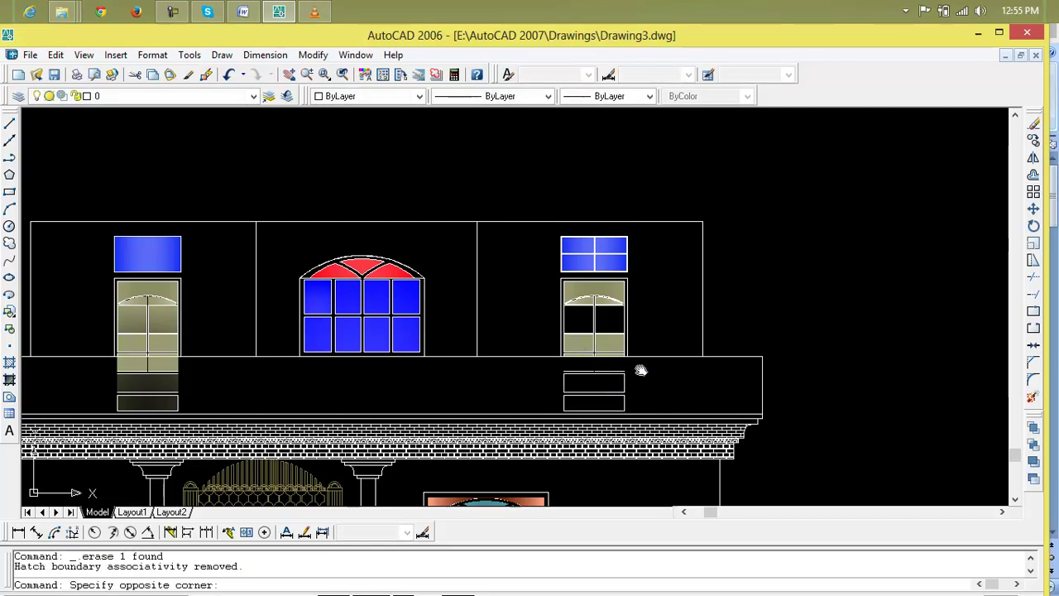
{"action": "left_click", "coordinate": [556, 396]}
{"action": "key", "text": "Delete"}
{"action": "left_click", "coordinate": [590, 411]}
{"action": "key", "text": "Delete"}
Step: Erase the hatch fills of the left door's middle and lower panels
{"action": "left_click", "coordinate": [158, 317]}
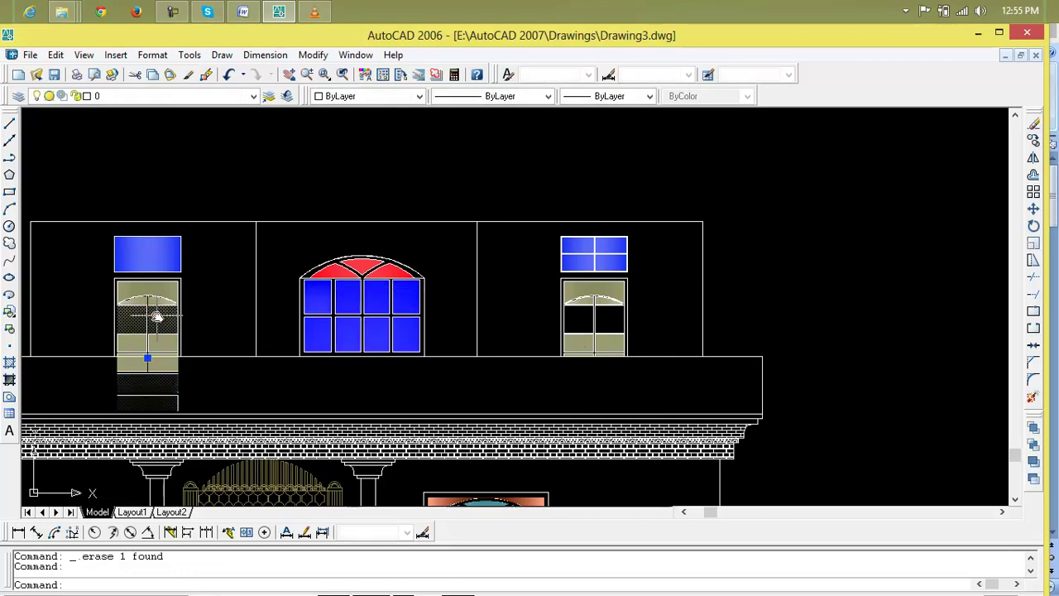
{"action": "key", "text": "Delete"}
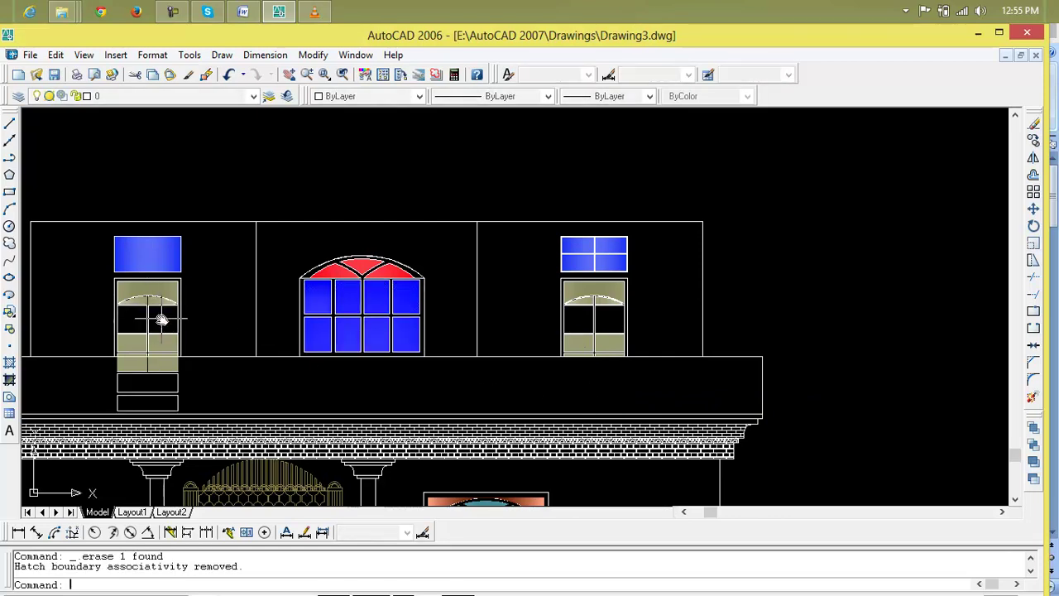
{"action": "scroll", "coordinate": [303, 339], "scroll_direction": "up", "scroll_amount": 5}
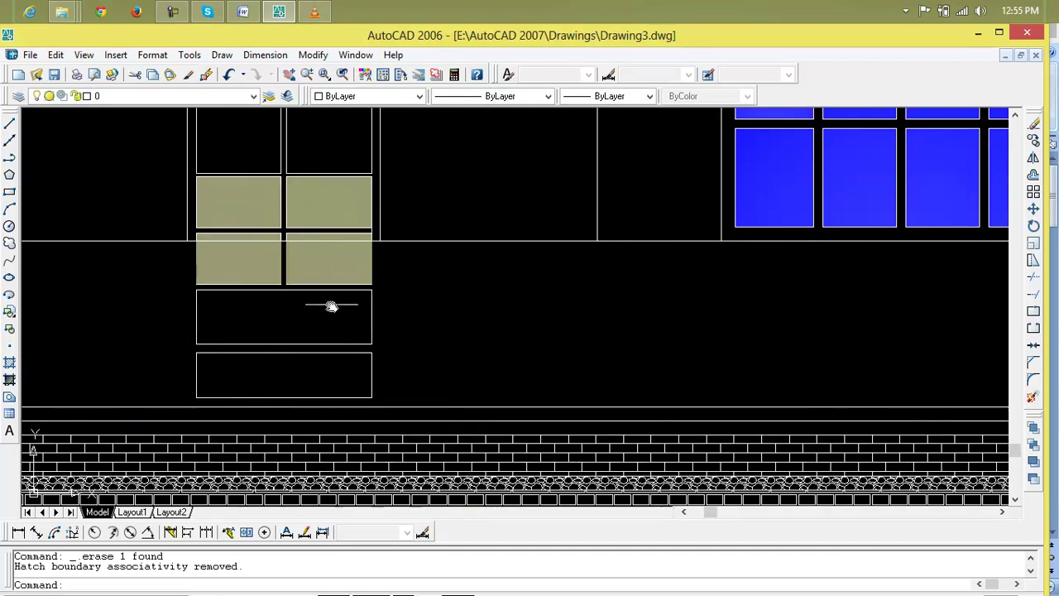
{"action": "left_click", "coordinate": [332, 276]}
{"action": "key", "text": "Delete"}
{"action": "key", "text": "Escape"}
{"action": "key", "text": "Escape"}
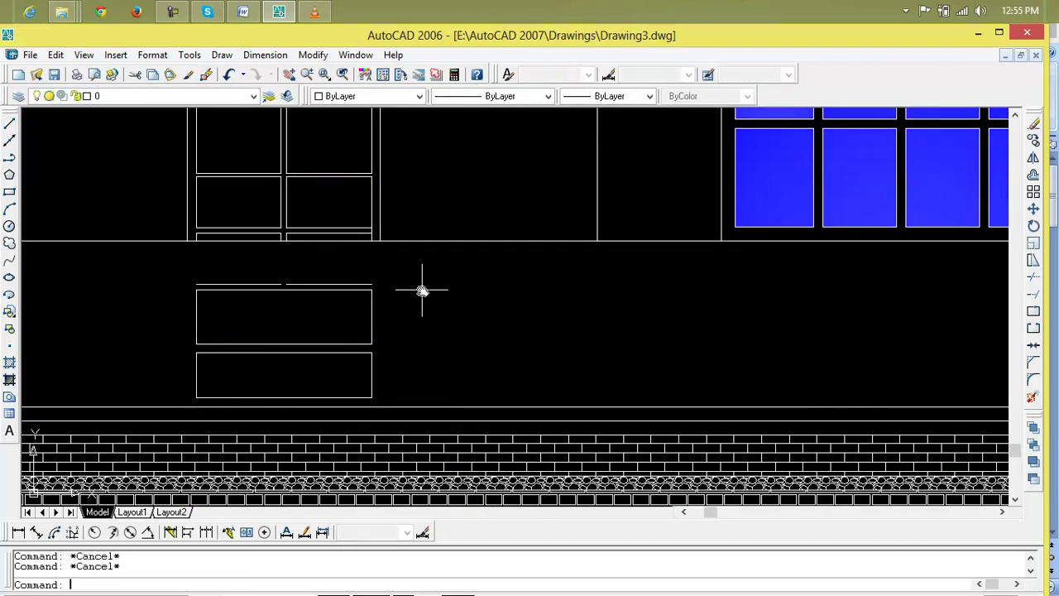
Step: Erase the left door's leftover lines and bottom panels below the parapet's top line
{"action": "left_click", "coordinate": [432, 284]}
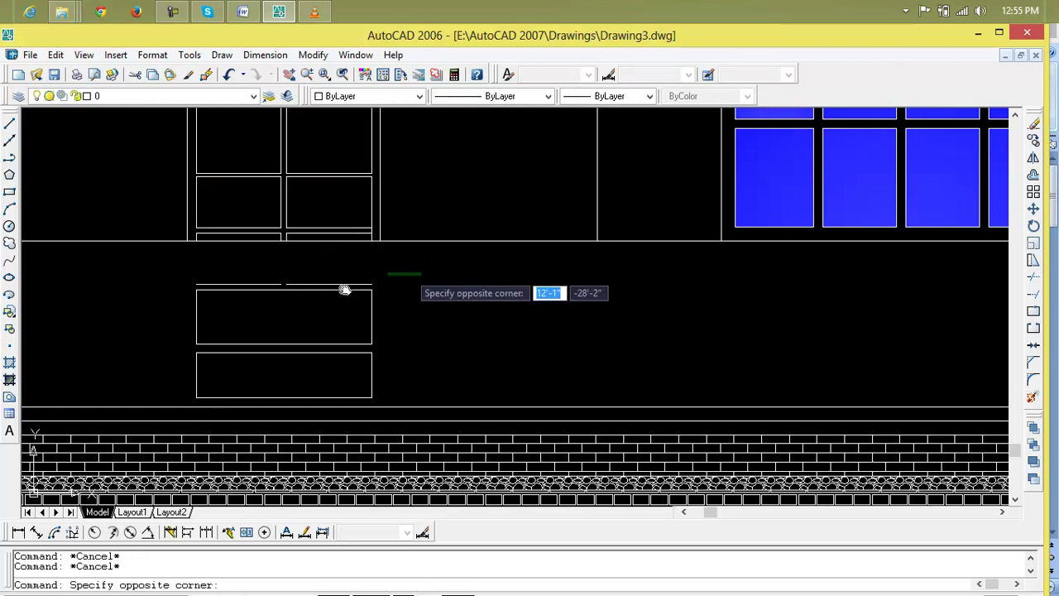
{"action": "left_click", "coordinate": [135, 400]}
{"action": "key", "text": "Delete"}
{"action": "scroll", "coordinate": [372, 388], "scroll_direction": "down", "scroll_amount": 5}
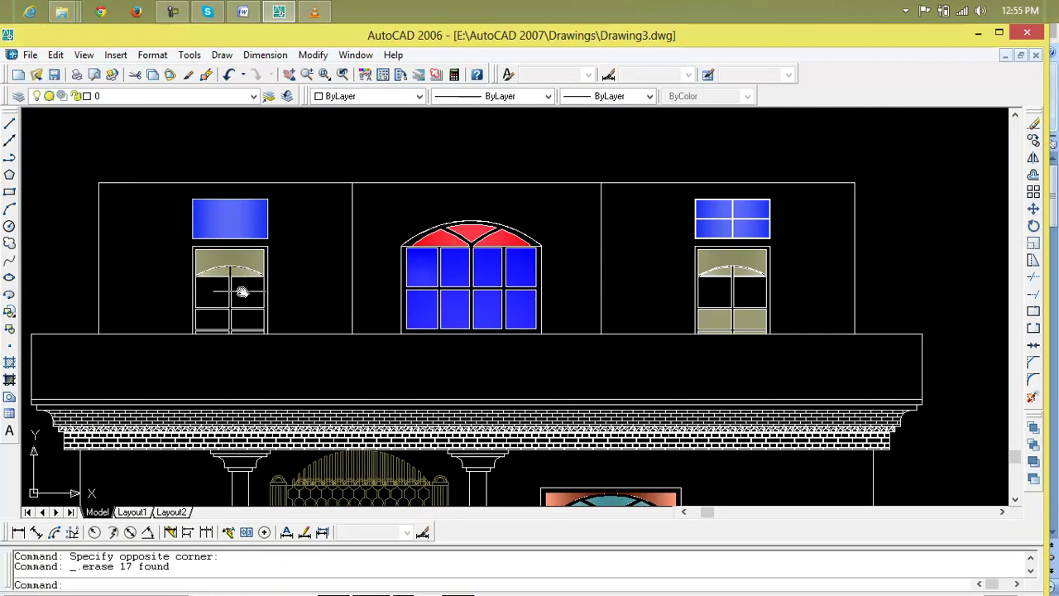
Step: Run the Boundary command with object type Region and pick inside the left door's six empty panels above the parapet line
{"action": "scroll", "coordinate": [249, 322], "scroll_direction": "up", "scroll_amount": 4}
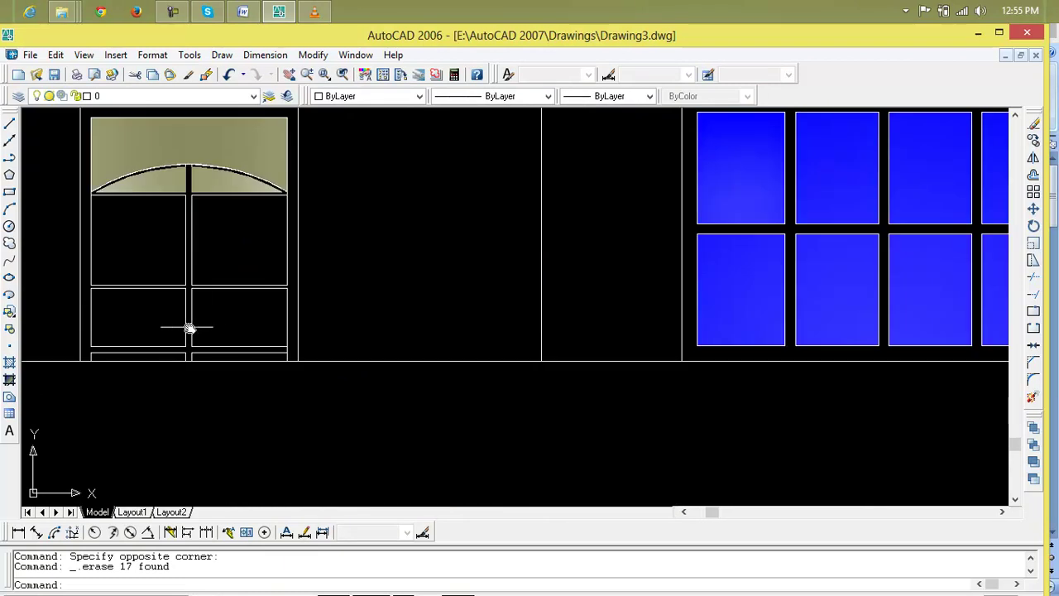
{"action": "scroll", "coordinate": [224, 355], "scroll_direction": "up", "scroll_amount": 3}
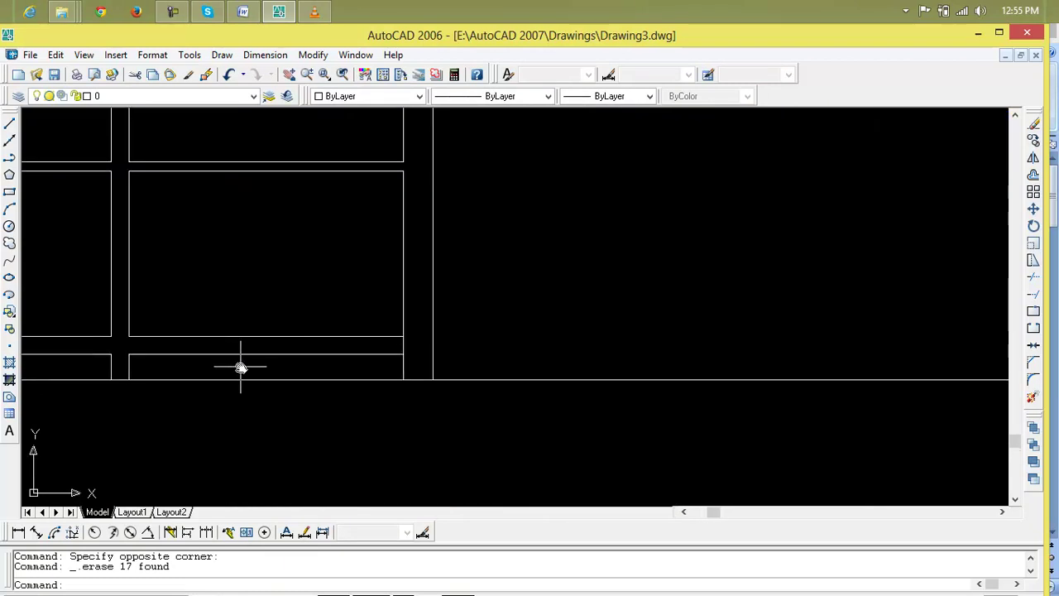
{"action": "key", "text": "Escape"}
{"action": "type", "text": "bo"}
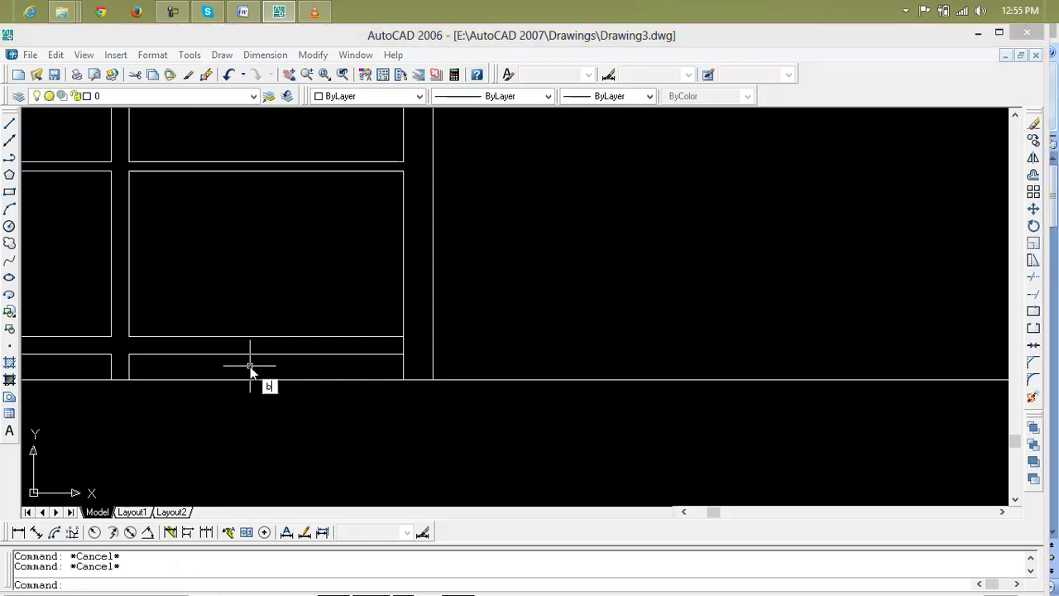
{"action": "key", "text": "Return"}
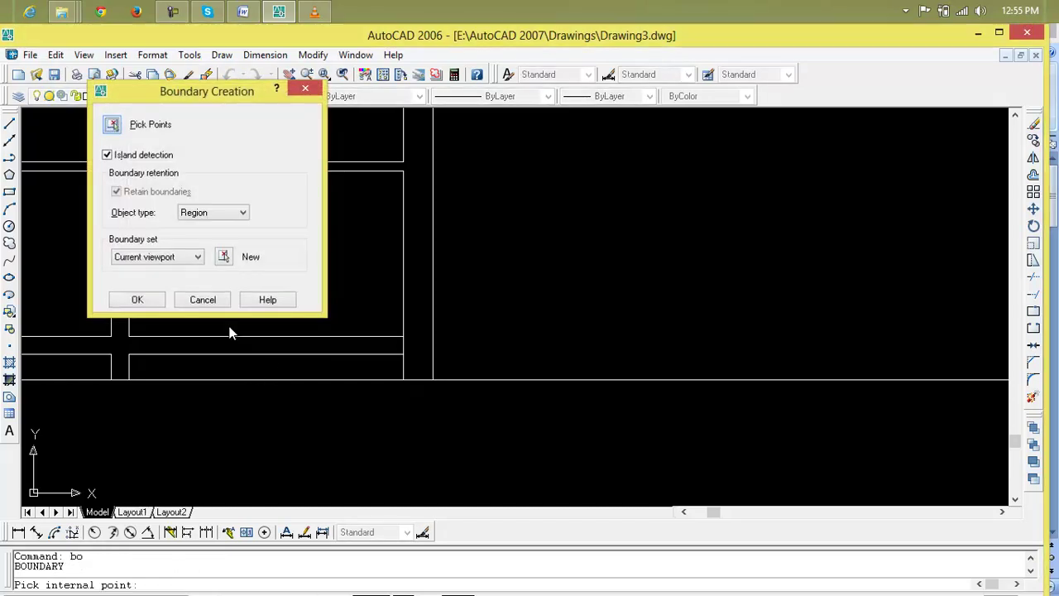
{"action": "left_click", "coordinate": [111, 125]}
{"action": "left_click", "coordinate": [277, 365]}
{"action": "left_click", "coordinate": [47, 368]}
{"action": "scroll", "coordinate": [50, 367], "scroll_direction": "down", "scroll_amount": 2}
{"action": "middle_click_drag", "start_coordinate": [51, 367], "coordinate": [336, 385]}
{"action": "left_click", "coordinate": [315, 329]}
{"action": "left_click", "coordinate": [490, 328]}
{"action": "left_click", "coordinate": [469, 228]}
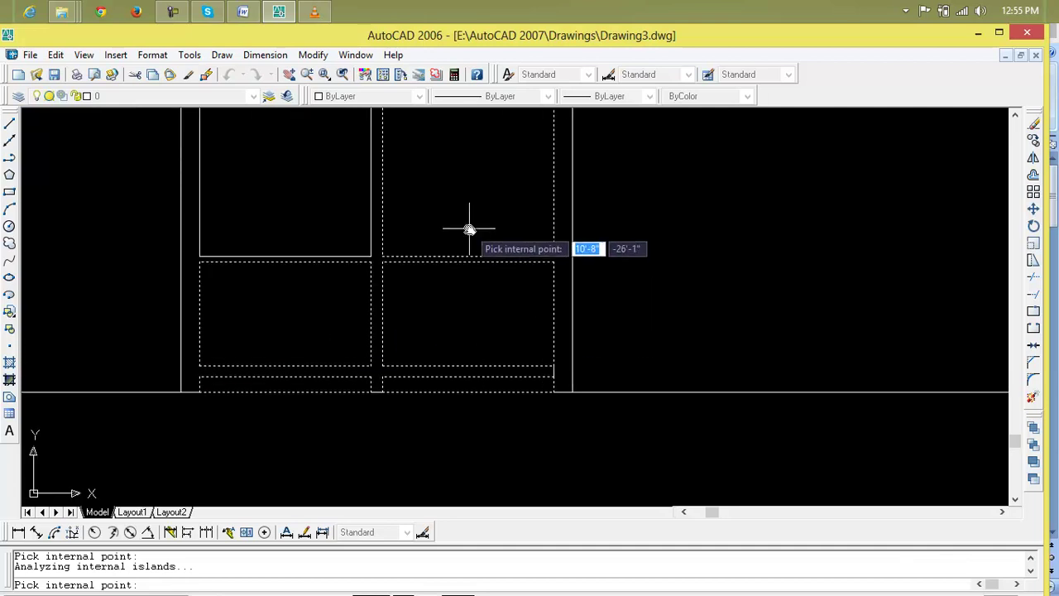
Step: Try to add the right door's unfilled panels to the boundary picks, and create the left door's panel regions
{"action": "scroll", "coordinate": [335, 223], "scroll_direction": "down", "scroll_amount": 3}
{"action": "mouse_move", "coordinate": [343, 222]}
{"action": "middle_mouse_down"}
{"action": "mouse_move", "coordinate": [236, 236]}
{"action": "mouse_move", "coordinate": [4, 235]}
{"action": "middle_mouse_up"}
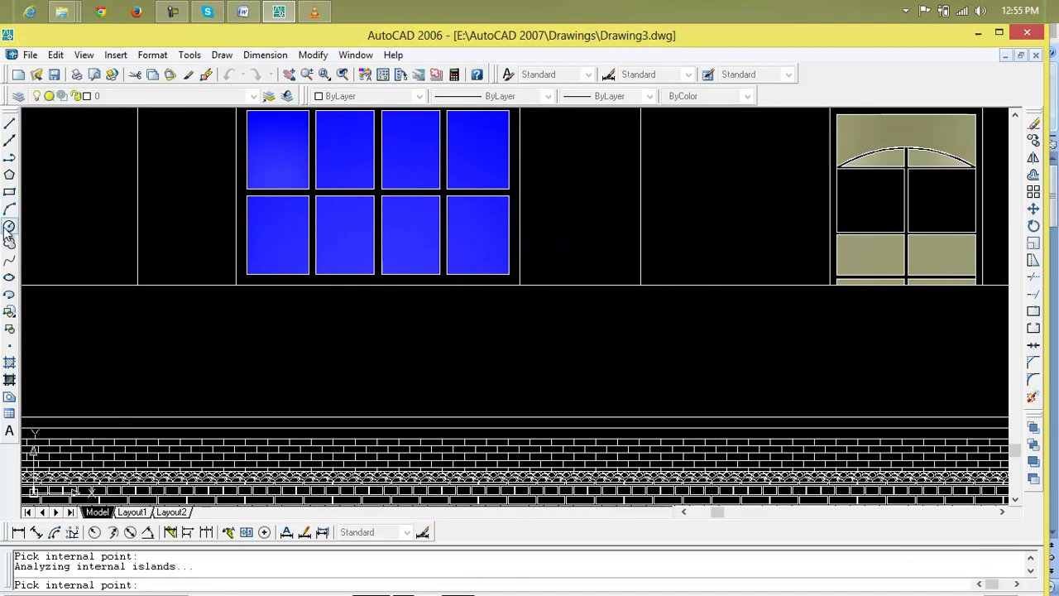
{"action": "middle_click_drag", "start_coordinate": [586, 265], "coordinate": [293, 277]}
{"action": "left_click", "coordinate": [615, 222]}
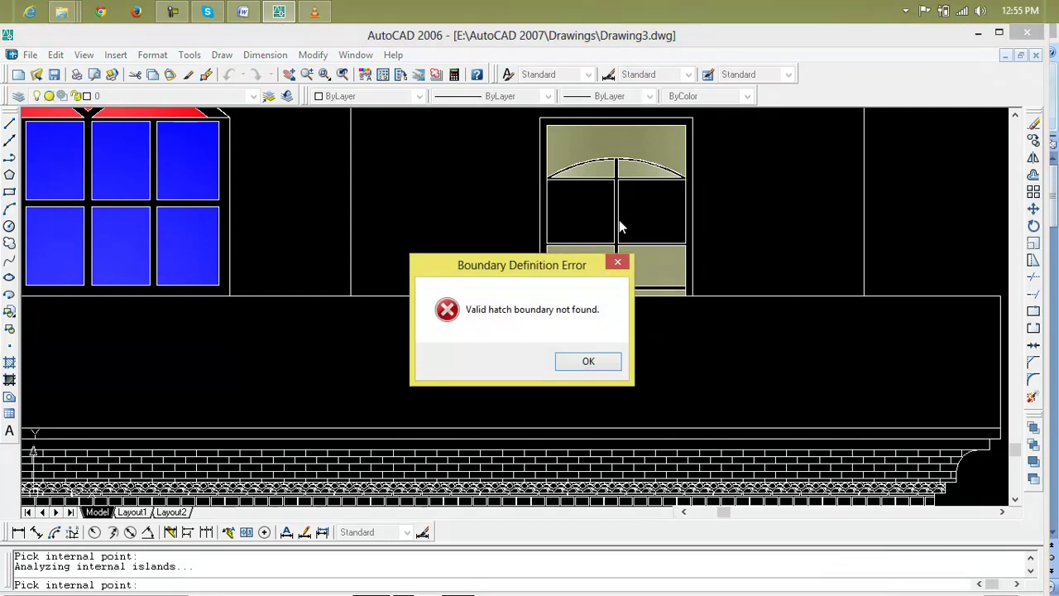
{"action": "left_click", "coordinate": [590, 360]}
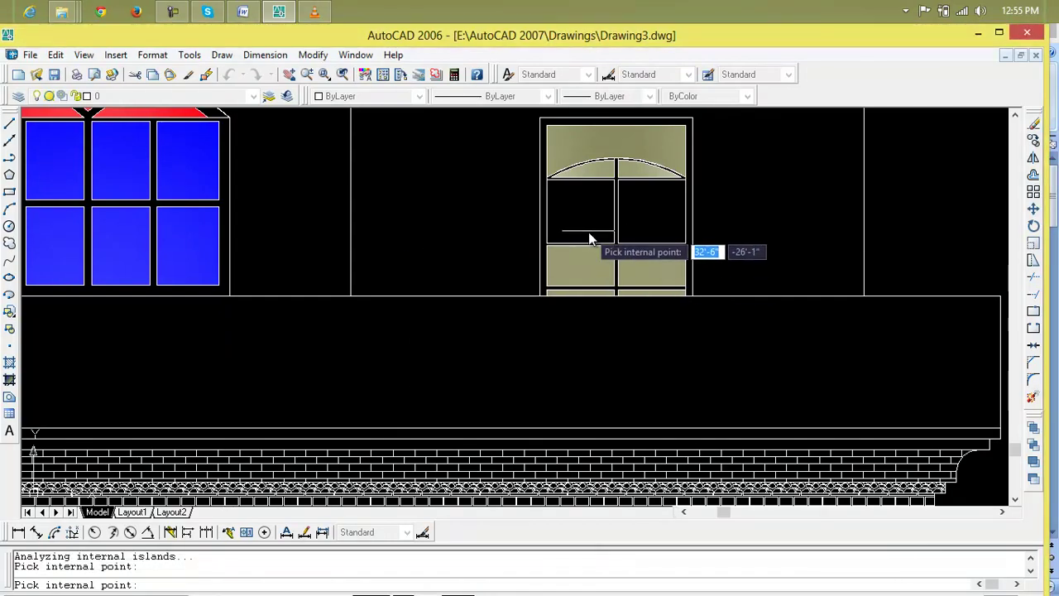
{"action": "key", "text": "Return"}
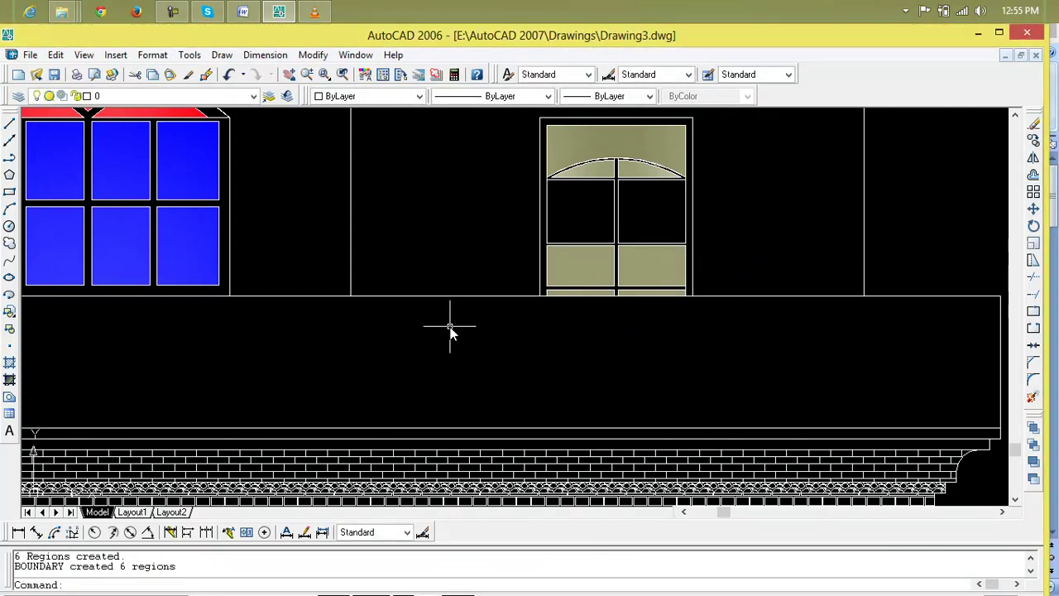
Step: Restart the Boundary command and define a new boundary set from the right door's two unfilled middle panels
{"action": "scroll", "coordinate": [451, 331], "scroll_direction": "down", "scroll_amount": 2}
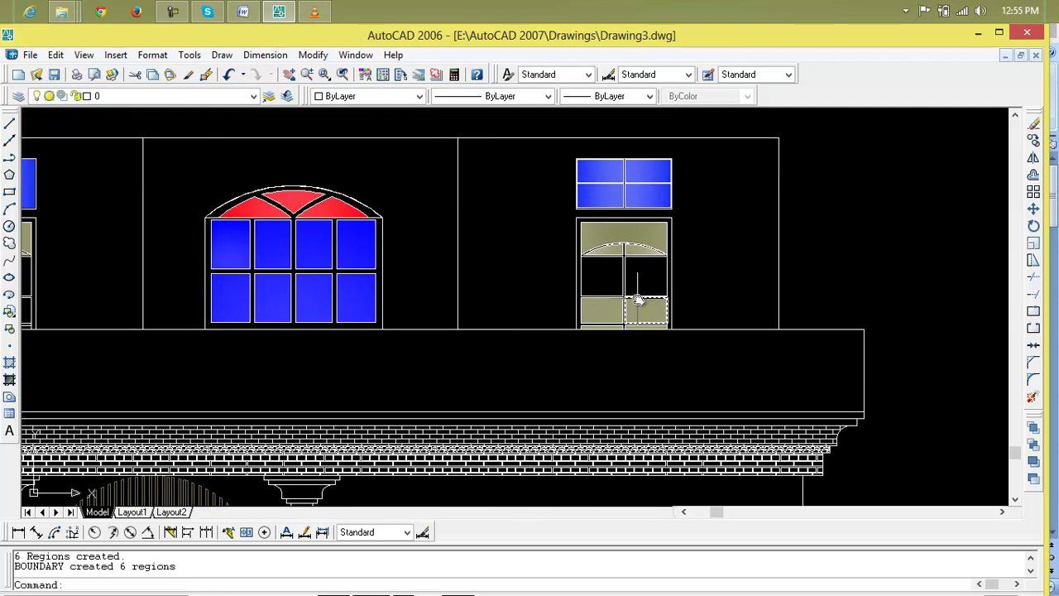
{"action": "type", "text": "bo"}
{"action": "key", "text": "Return"}
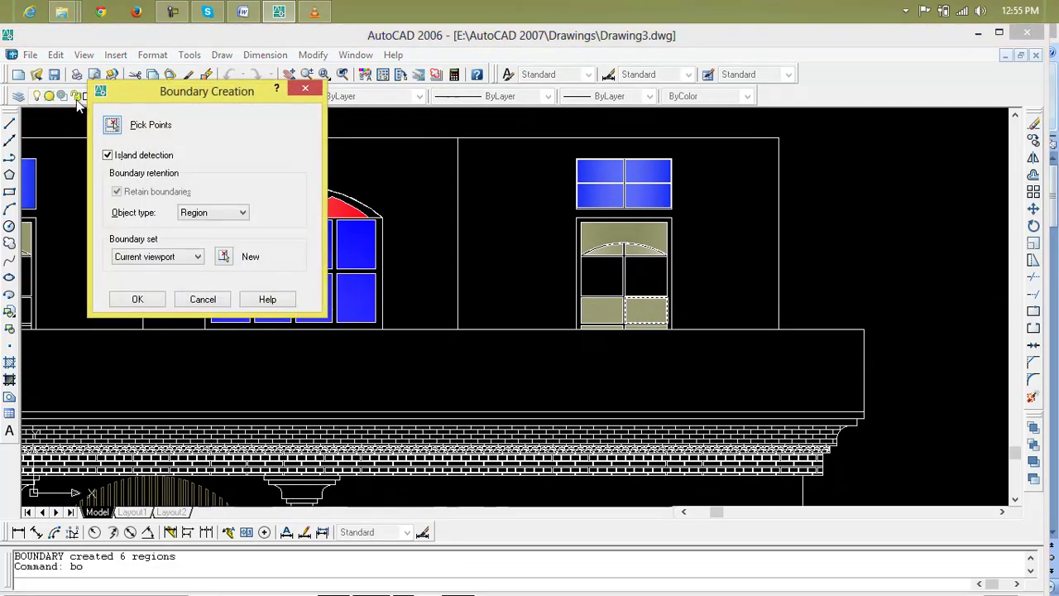
{"action": "left_click", "coordinate": [224, 257]}
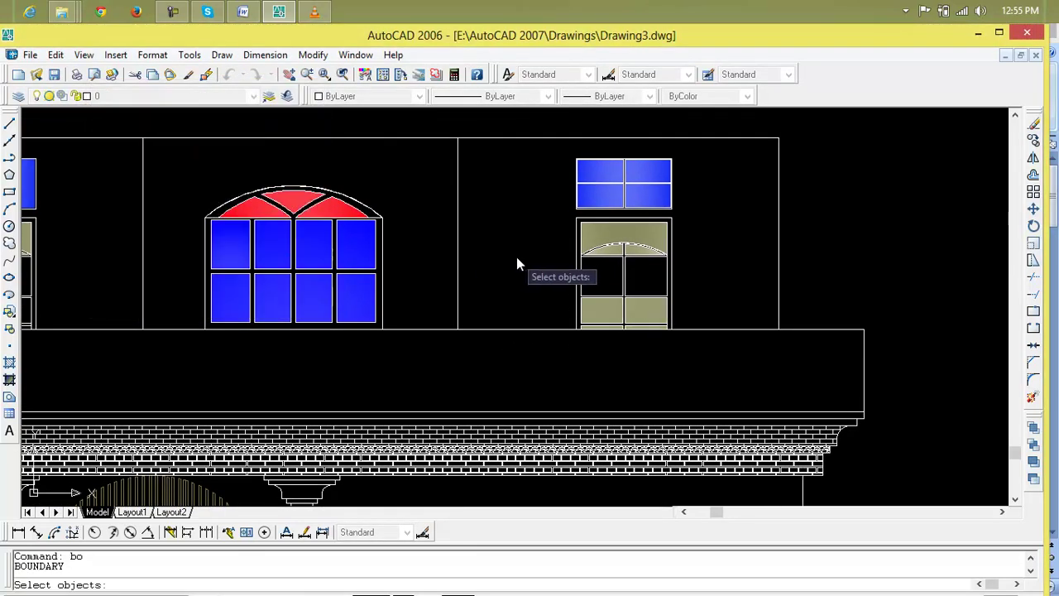
{"action": "scroll", "coordinate": [596, 271], "scroll_direction": "up", "scroll_amount": 4}
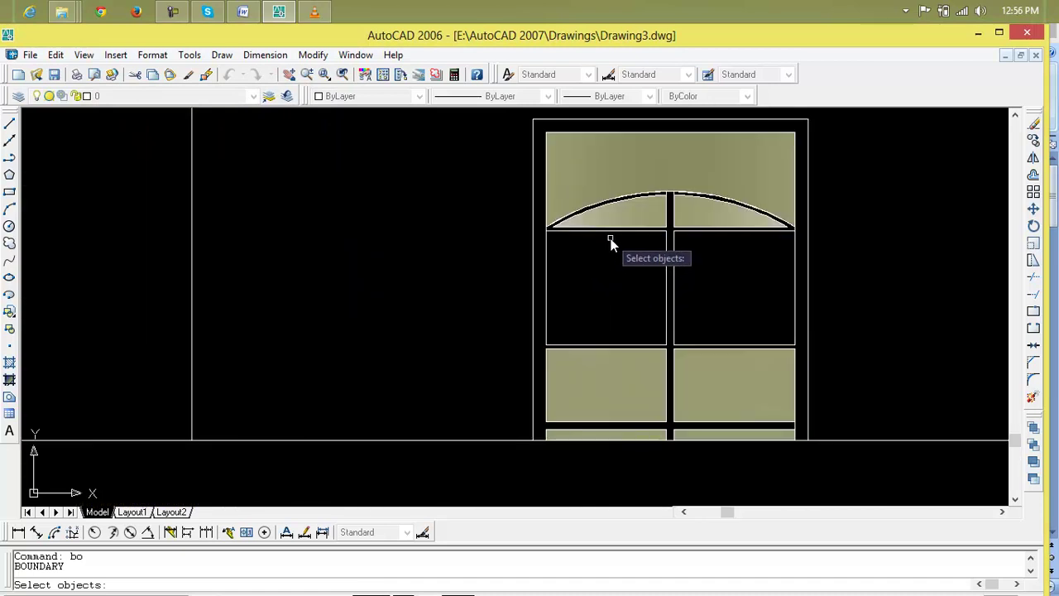
{"action": "left_click", "coordinate": [610, 231]}
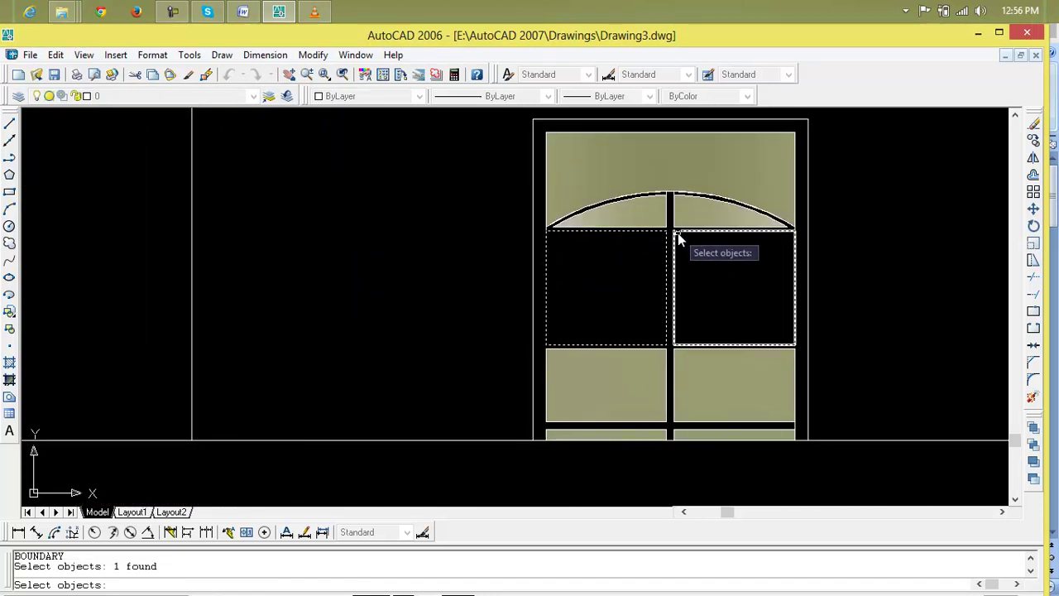
{"action": "left_click", "coordinate": [697, 258]}
{"action": "key", "text": "Return"}
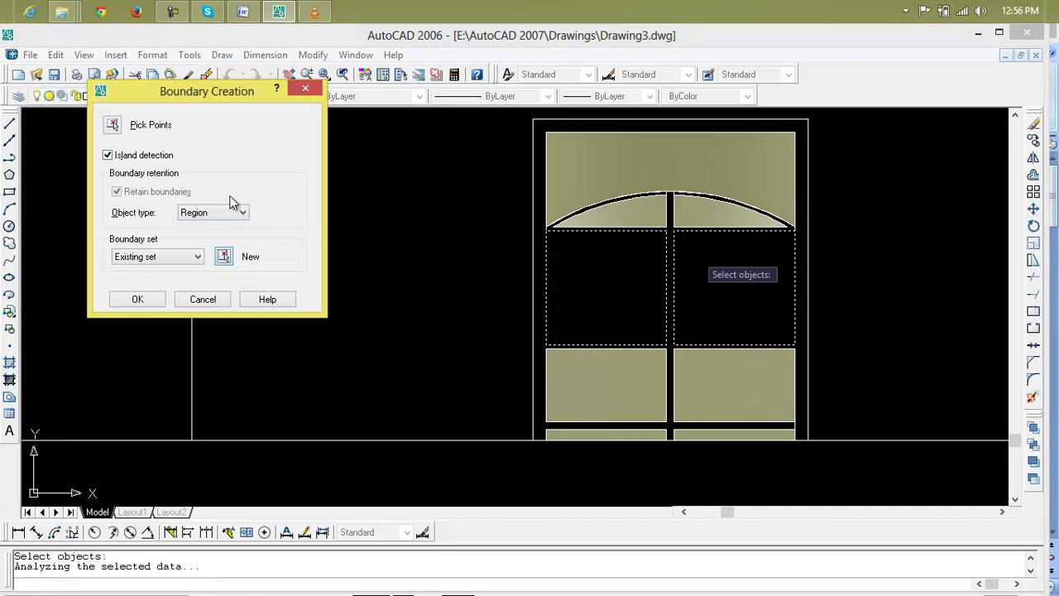
Step: Pick inside the right door's two unfilled middle panels and create regions from them
{"action": "left_click", "coordinate": [114, 128]}
{"action": "left_click", "coordinate": [623, 284]}
{"action": "left_click", "coordinate": [721, 295]}
{"action": "scroll", "coordinate": [516, 331], "scroll_direction": "down", "scroll_amount": 2}
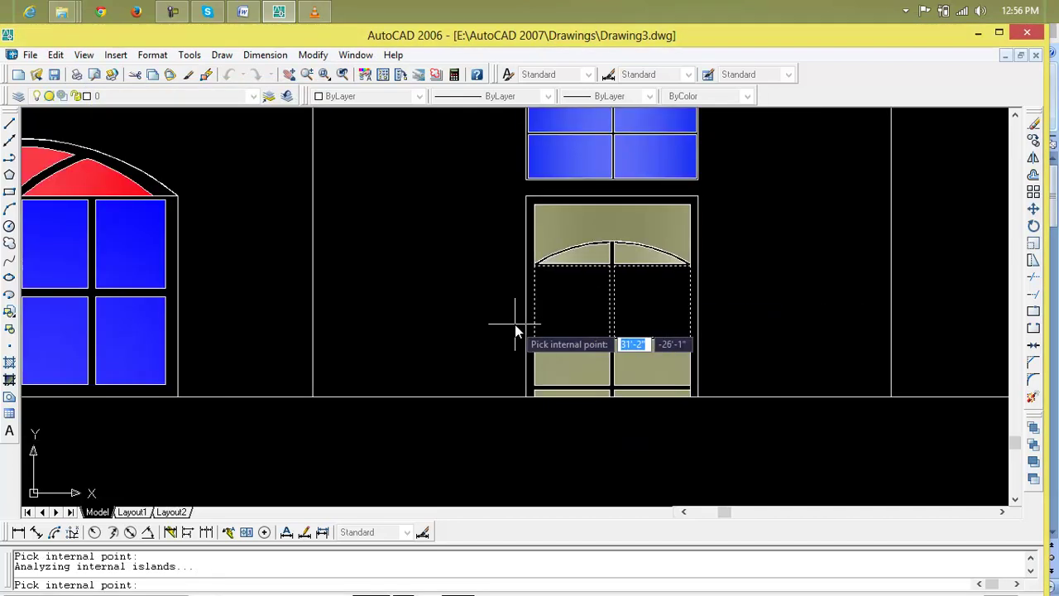
{"action": "key", "text": "Return"}
Step: Set up a one-color gradient hatch with color DIC 10 from the DIC COLOR GUIDE(R) book and shift its shade toward tint
{"action": "type", "text": "h"}
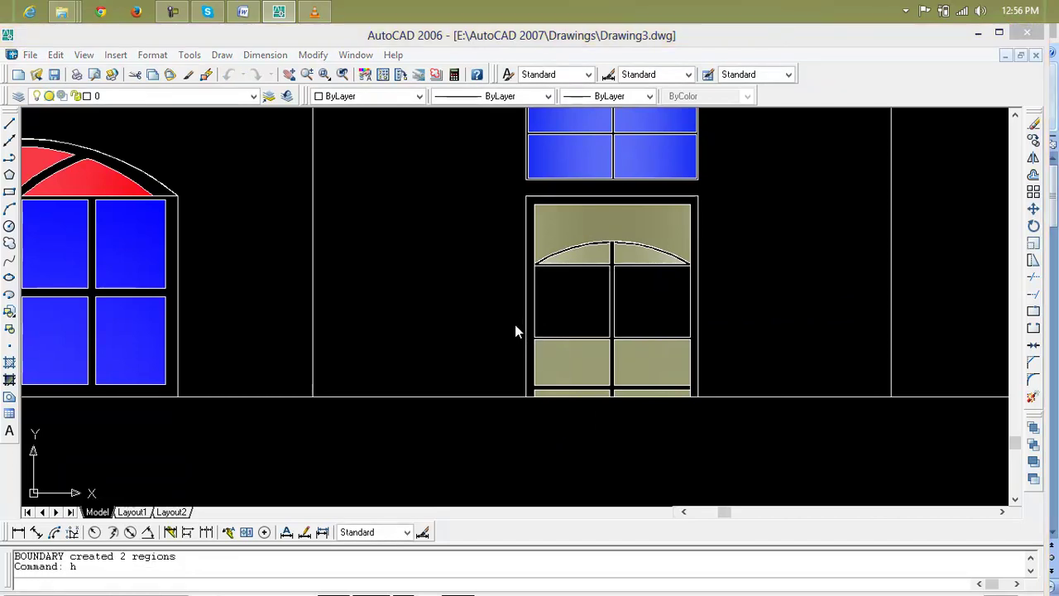
{"action": "key", "text": "Return"}
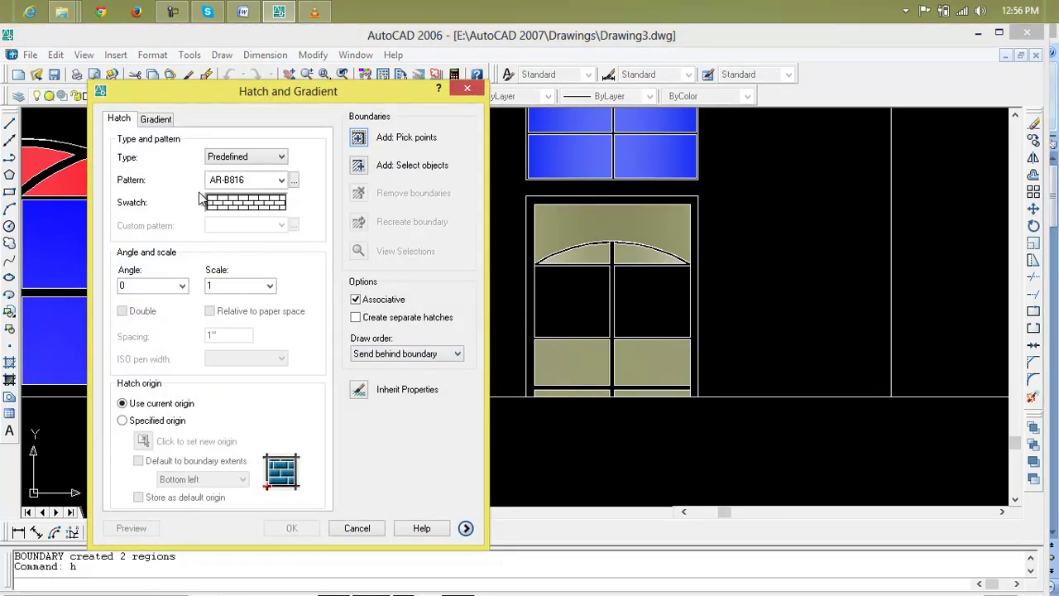
{"action": "left_click", "coordinate": [157, 119]}
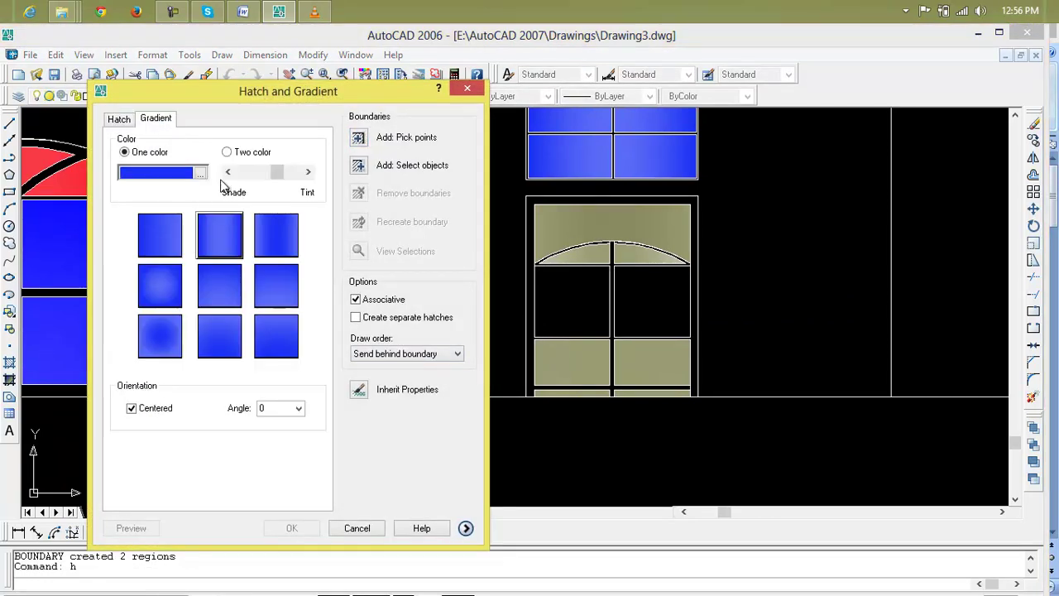
{"action": "left_click", "coordinate": [199, 174]}
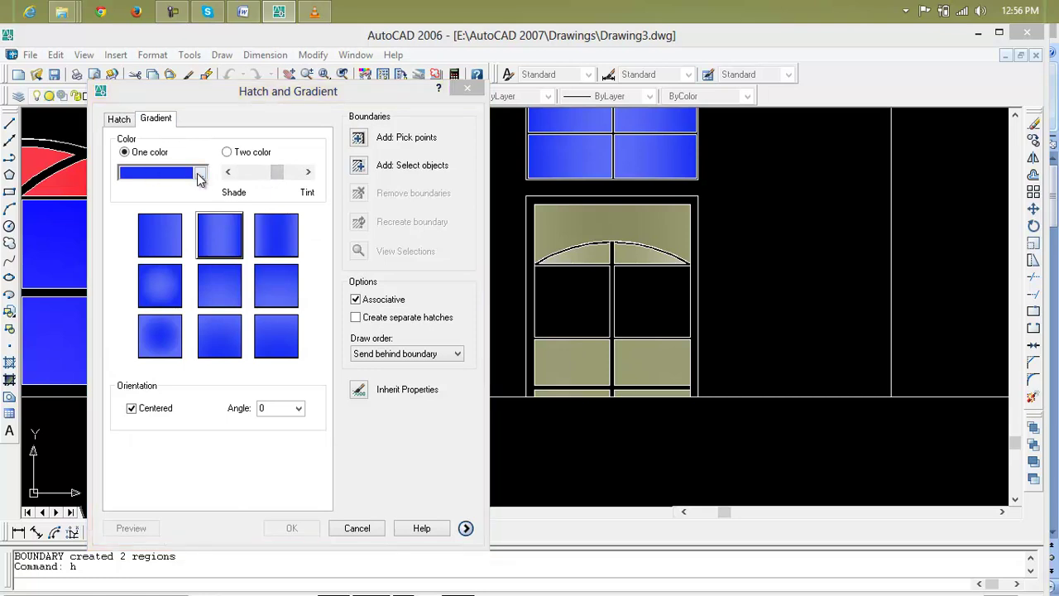
{"action": "left_click", "coordinate": [336, 207]}
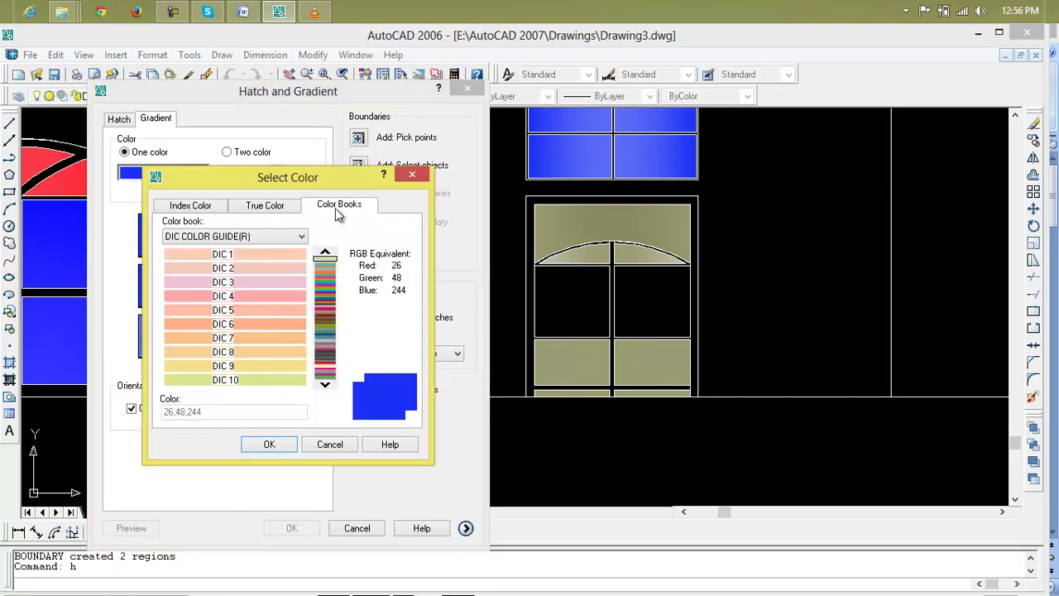
{"action": "left_click", "coordinate": [271, 381]}
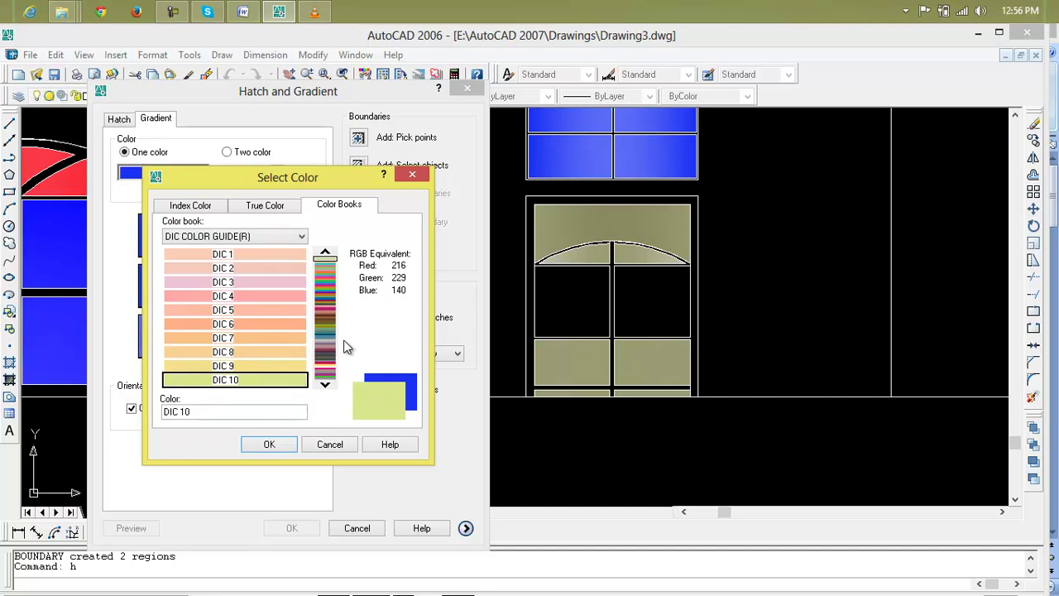
{"action": "left_click", "coordinate": [270, 445]}
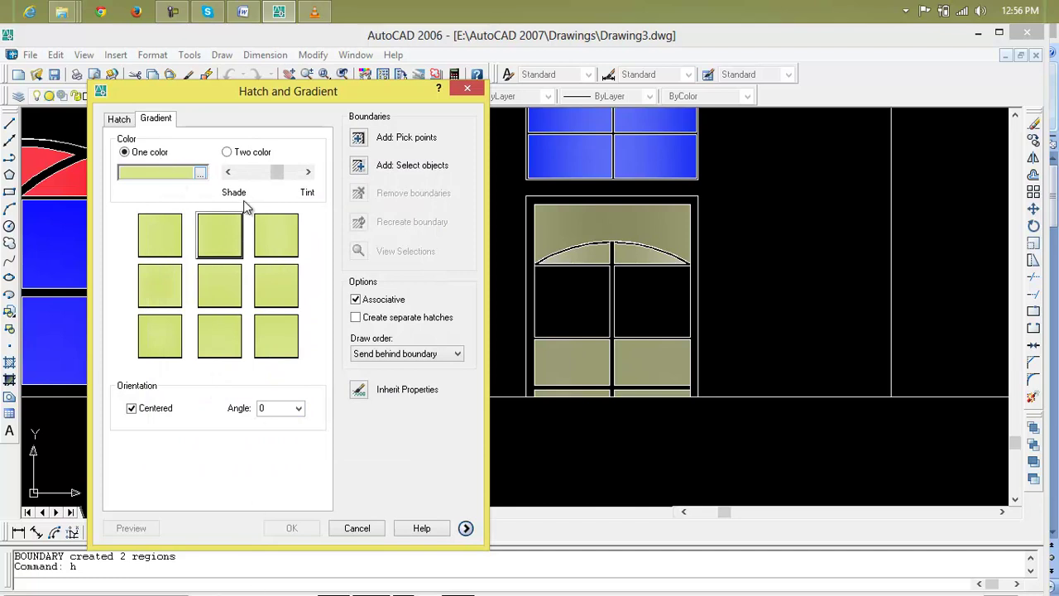
{"action": "left_click_drag", "start_coordinate": [278, 180], "coordinate": [290, 178]}
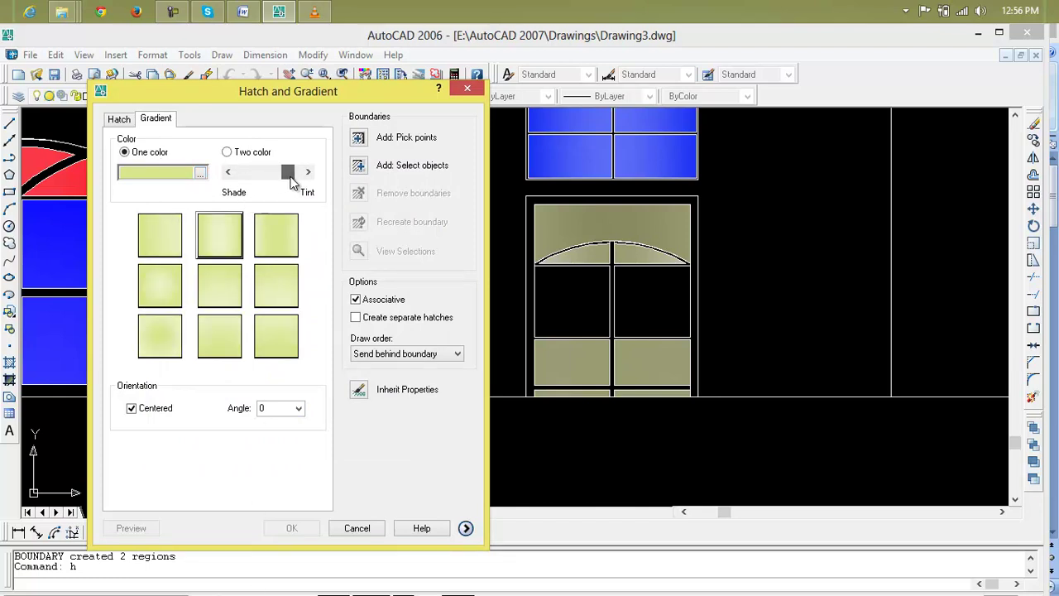
Step: Preview and apply the gradient that lightens toward both sides to the right door's two middle panels and the left door's six panels
{"action": "left_click", "coordinate": [359, 138]}
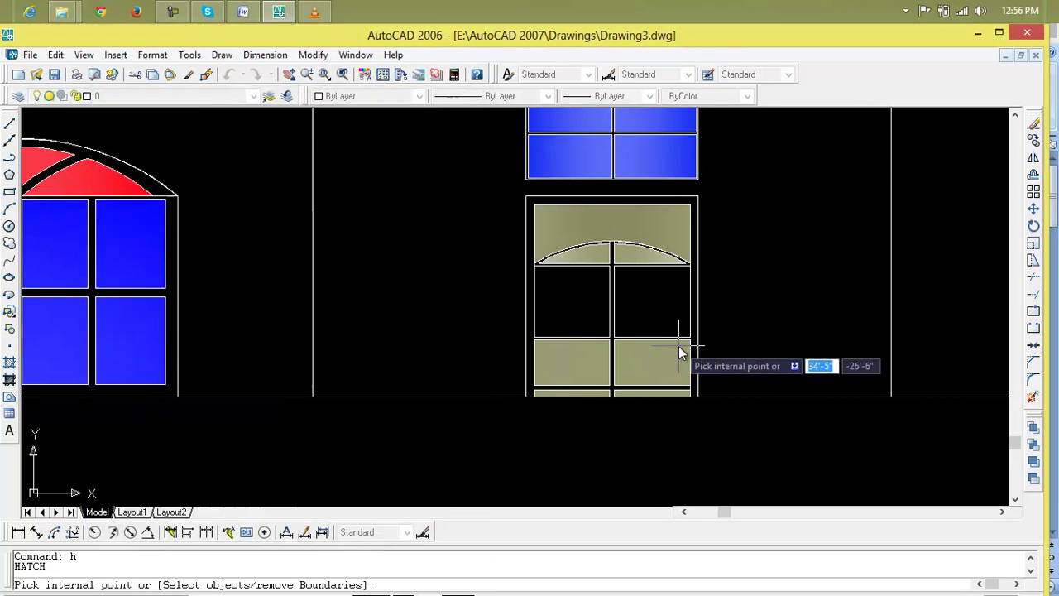
{"action": "left_click", "coordinate": [520, 313]}
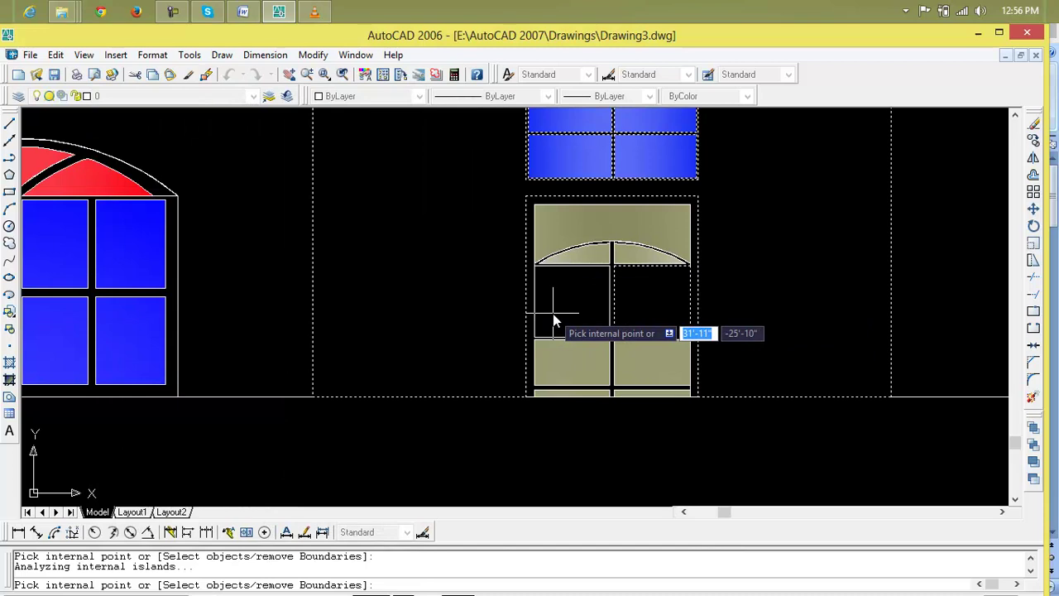
{"action": "scroll", "coordinate": [562, 320], "scroll_direction": "down", "scroll_amount": 3}
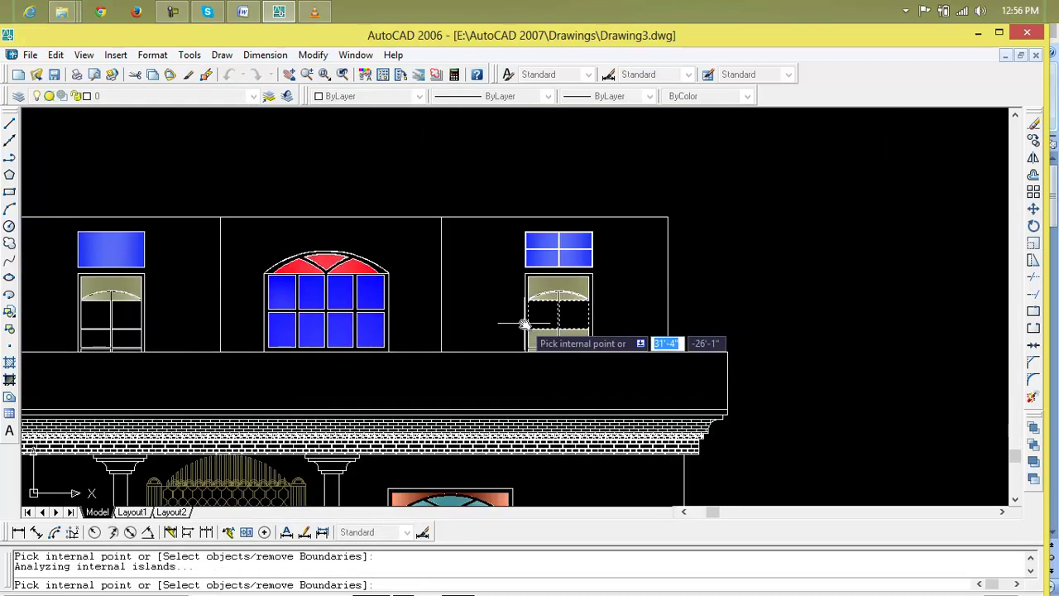
{"action": "middle_click_drag", "start_coordinate": [527, 331], "coordinate": [731, 323]}
{"action": "left_click", "coordinate": [314, 321]}
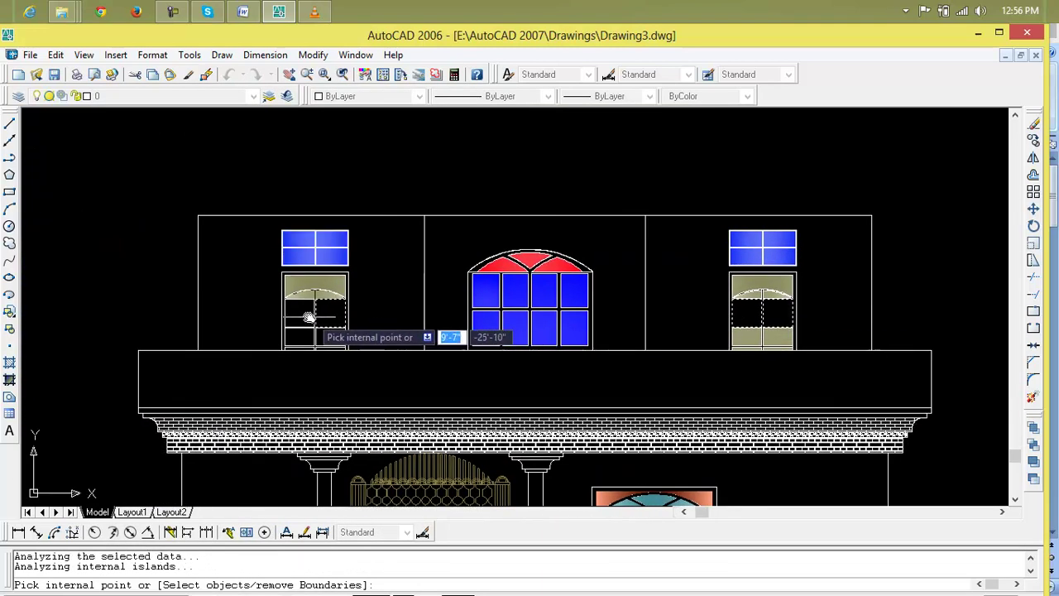
{"action": "scroll", "coordinate": [319, 344], "scroll_direction": "up", "scroll_amount": 3}
{"action": "scroll", "coordinate": [319, 344], "scroll_direction": "up", "scroll_amount": 3}
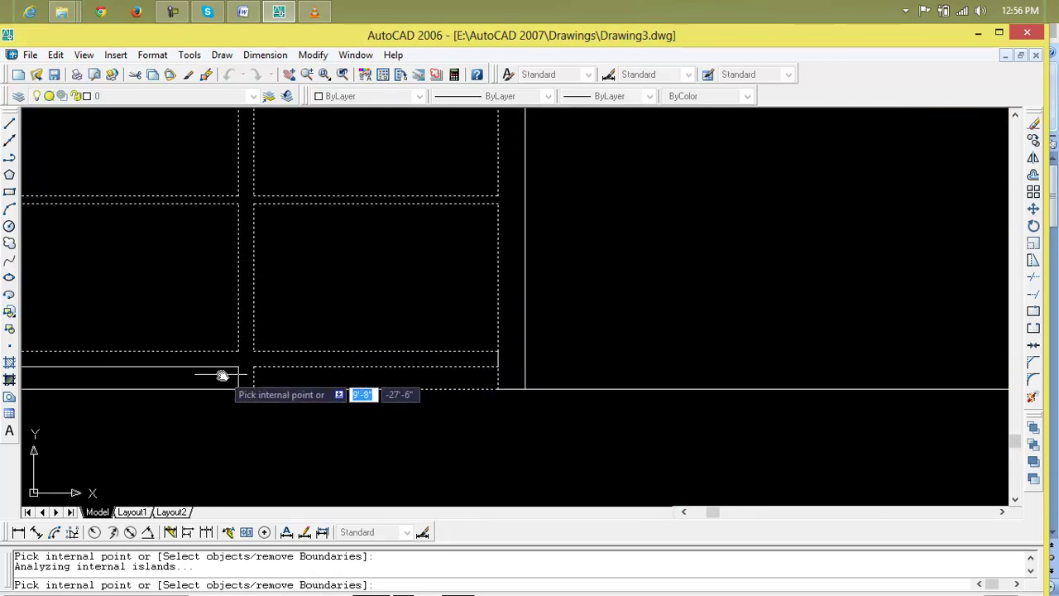
{"action": "key", "text": "Return"}
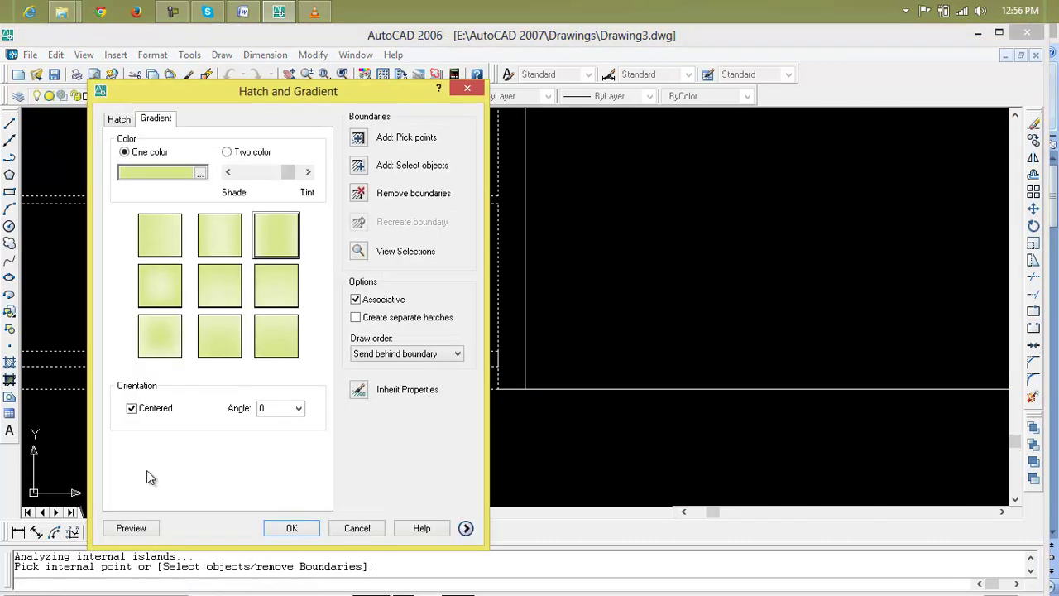
{"action": "left_click", "coordinate": [137, 530]}
{"action": "right_click", "coordinate": [220, 373]}
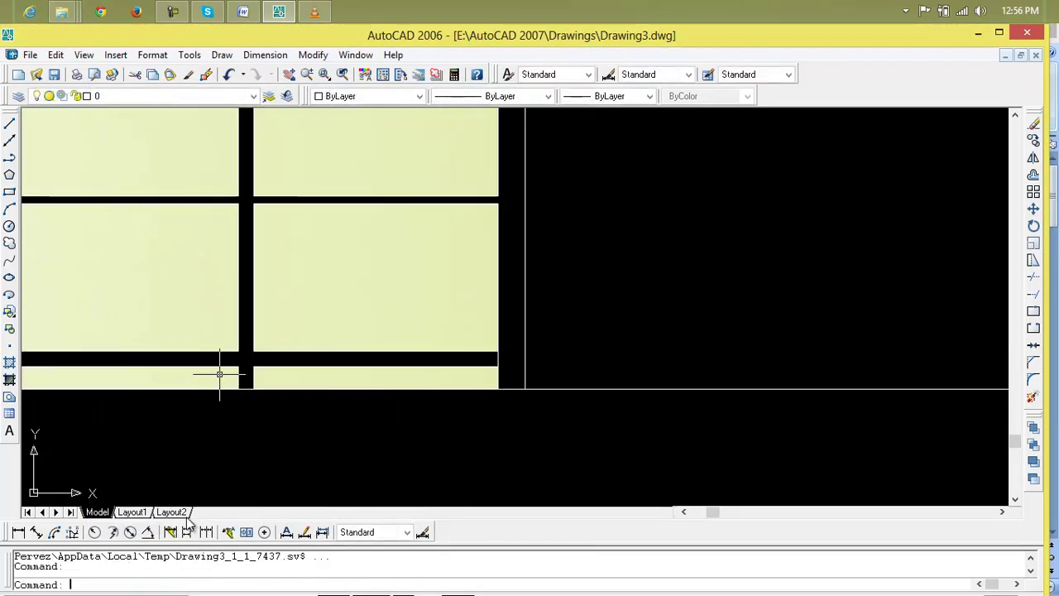
Step: Erase the blue gradient hatch from the small window above the left first-floor door
{"action": "scroll", "coordinate": [212, 457], "scroll_direction": "down", "scroll_amount": 4}
{"action": "mouse_move", "coordinate": [425, 461]}
{"action": "middle_mouse_down"}
{"action": "mouse_move", "coordinate": [480, 366]}
{"action": "mouse_move", "coordinate": [492, 310]}
{"action": "mouse_move", "coordinate": [480, 313]}
{"action": "middle_mouse_up"}
{"action": "scroll", "coordinate": [492, 312], "scroll_direction": "down", "scroll_amount": 2}
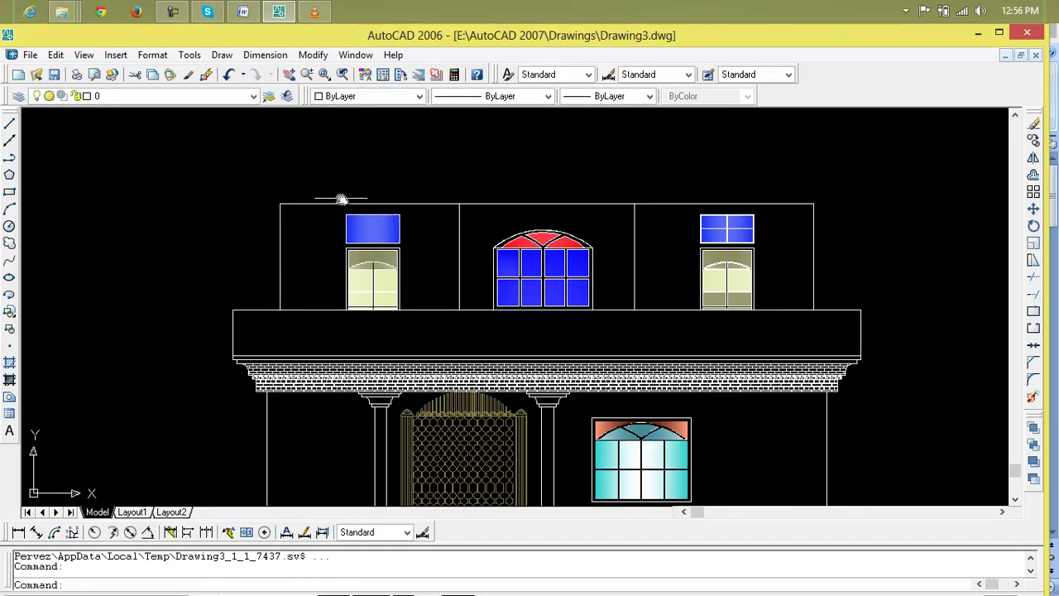
{"action": "scroll", "coordinate": [364, 211], "scroll_direction": "up", "scroll_amount": 3}
{"action": "left_click", "coordinate": [376, 219]}
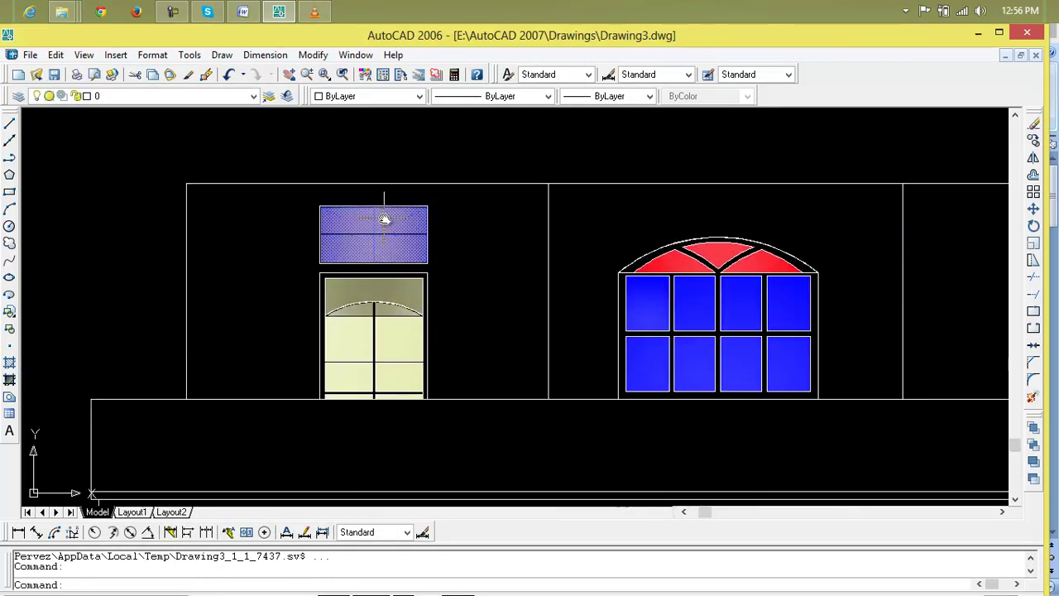
{"action": "left_click", "coordinate": [385, 219]}
{"action": "key", "text": "Delete"}
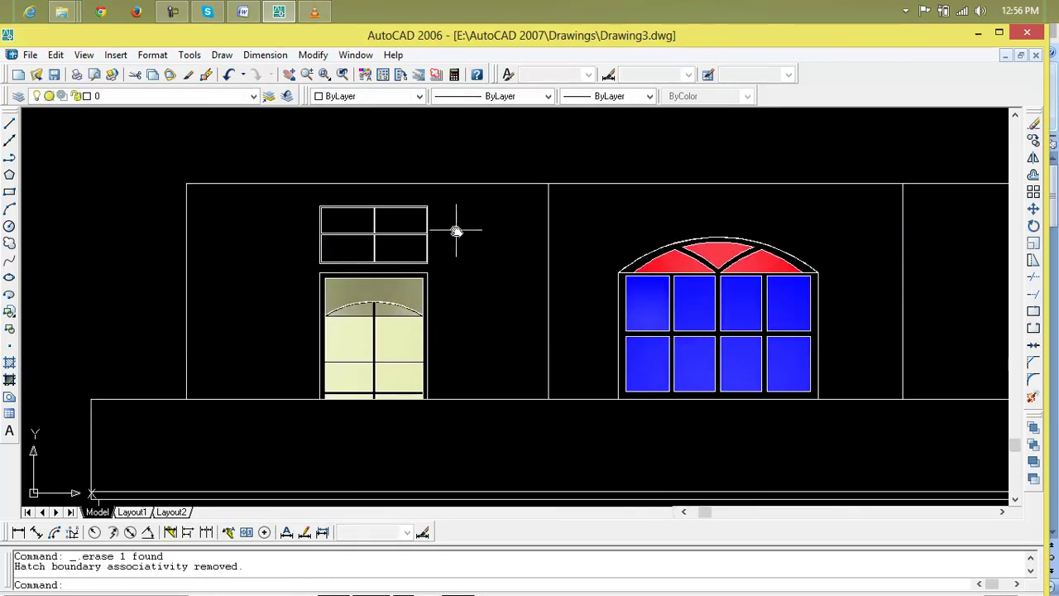
Step: Start copying the complete four-pane window above the right door, using its lower-right corner as the base point
{"action": "scroll", "coordinate": [461, 226], "scroll_direction": "down", "scroll_amount": 2}
{"action": "middle_click_drag", "start_coordinate": [461, 226], "coordinate": [263, 235]}
{"action": "scroll", "coordinate": [591, 237], "scroll_direction": "up", "scroll_amount": 5}
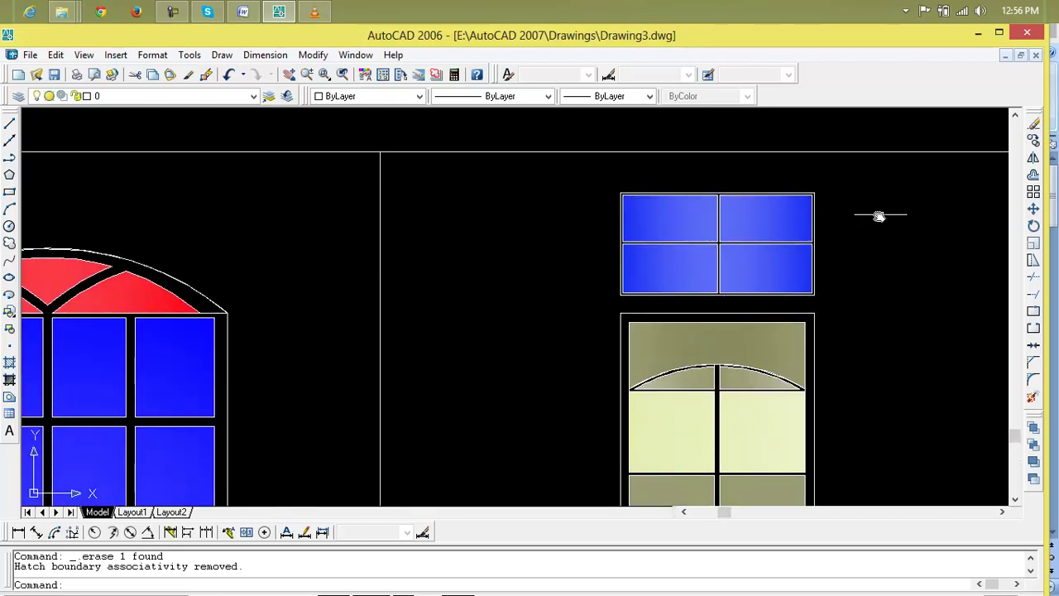
{"action": "left_click", "coordinate": [861, 184]}
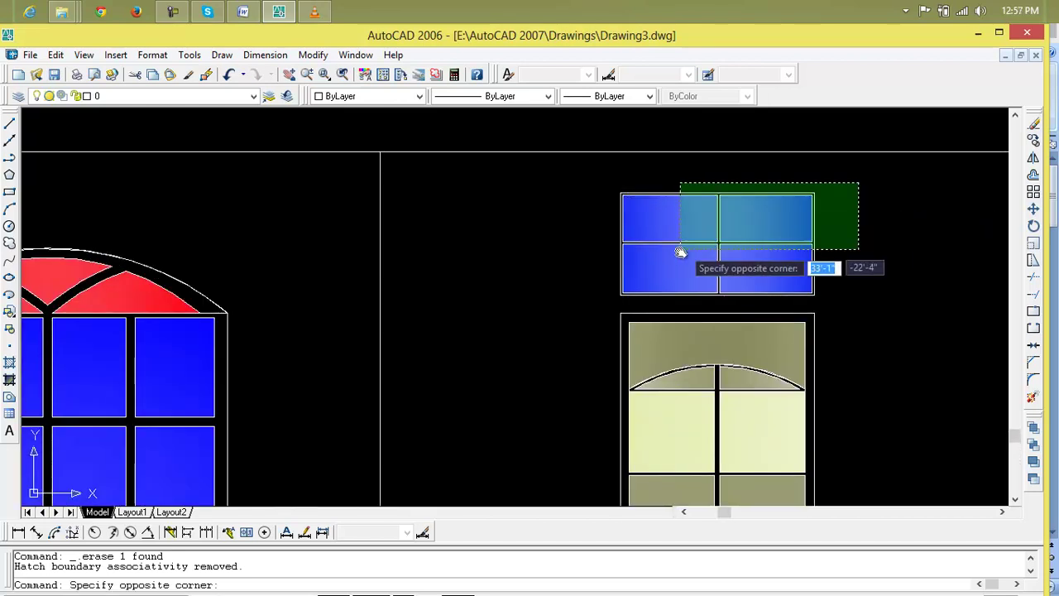
{"action": "left_click", "coordinate": [600, 300]}
{"action": "type", "text": "m"}
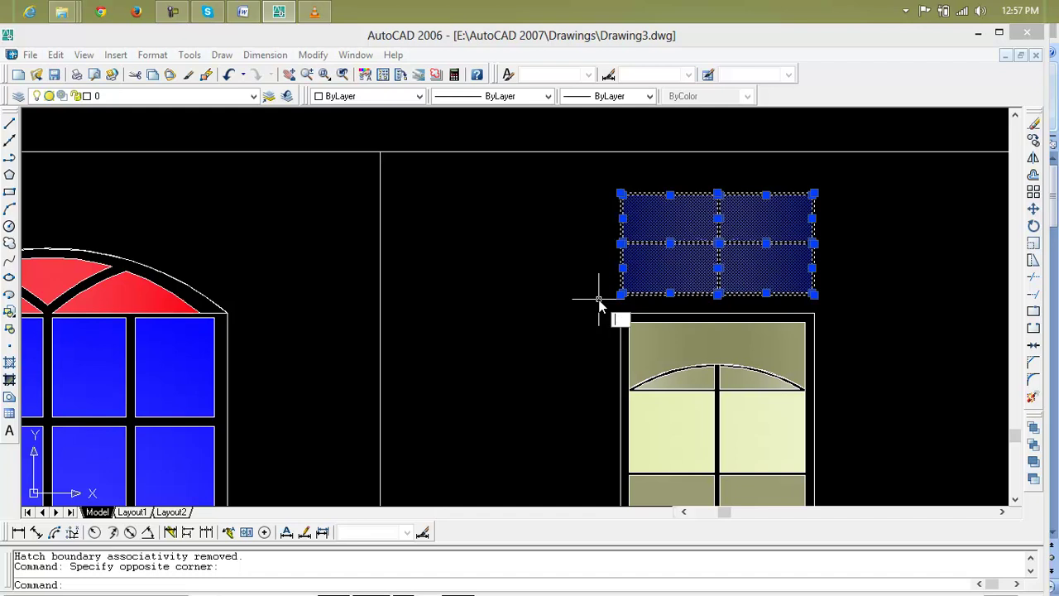
{"action": "type", "text": "p"}
{"action": "key", "text": "Return"}
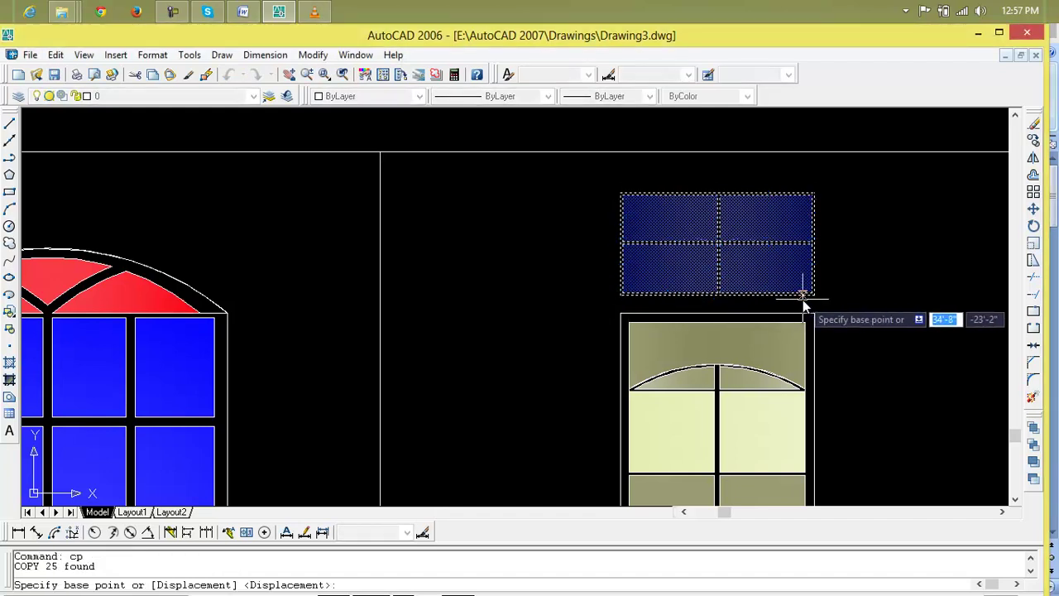
{"action": "scroll", "coordinate": [800, 298], "scroll_direction": "up", "scroll_amount": 5}
{"action": "left_click", "coordinate": [827, 290]}
Step: Place the window copy on the matching lower-right corner of the window above the left door and finish copying
{"action": "scroll", "coordinate": [533, 291], "scroll_direction": "down", "scroll_amount": 4}
{"action": "middle_click_drag", "start_coordinate": [494, 297], "coordinate": [1030, 309]}
{"action": "scroll", "coordinate": [501, 310], "scroll_direction": "down", "scroll_amount": 4}
{"action": "middle_click_drag", "start_coordinate": [258, 312], "coordinate": [525, 320]}
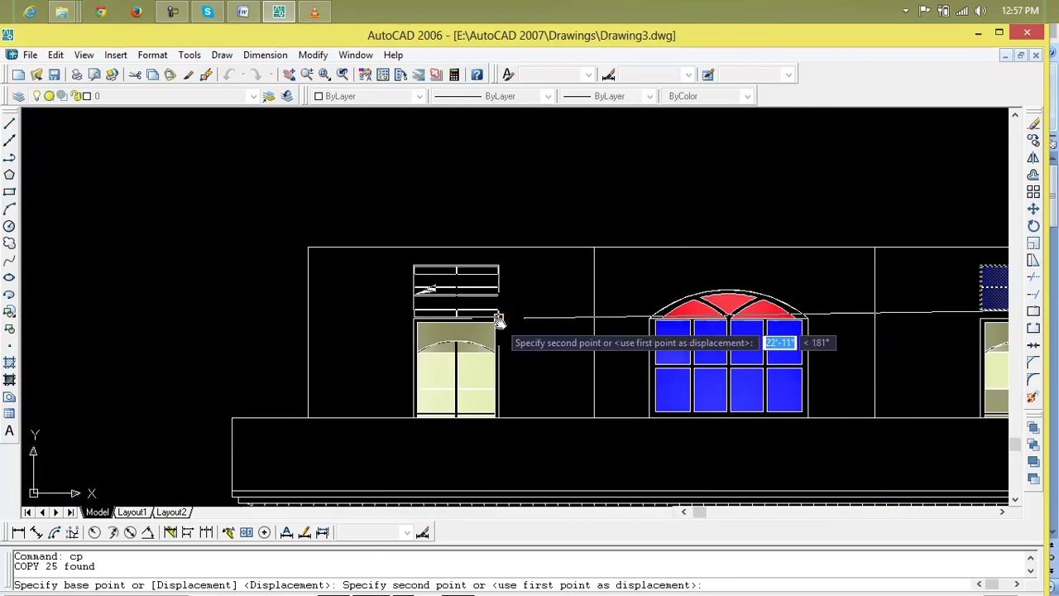
{"action": "scroll", "coordinate": [505, 311], "scroll_direction": "up", "scroll_amount": 7}
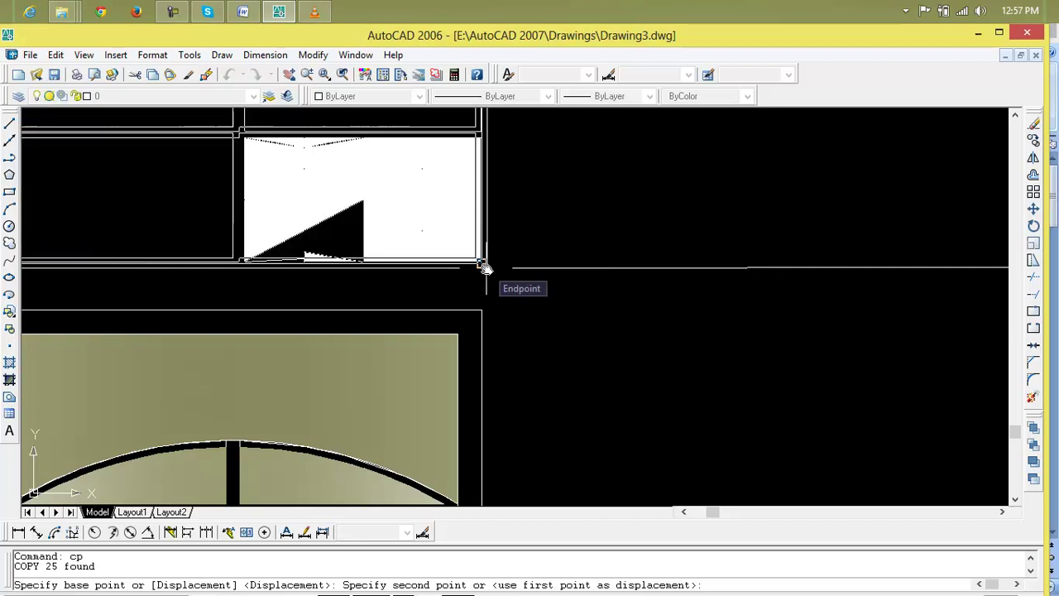
{"action": "left_click", "coordinate": [483, 265]}
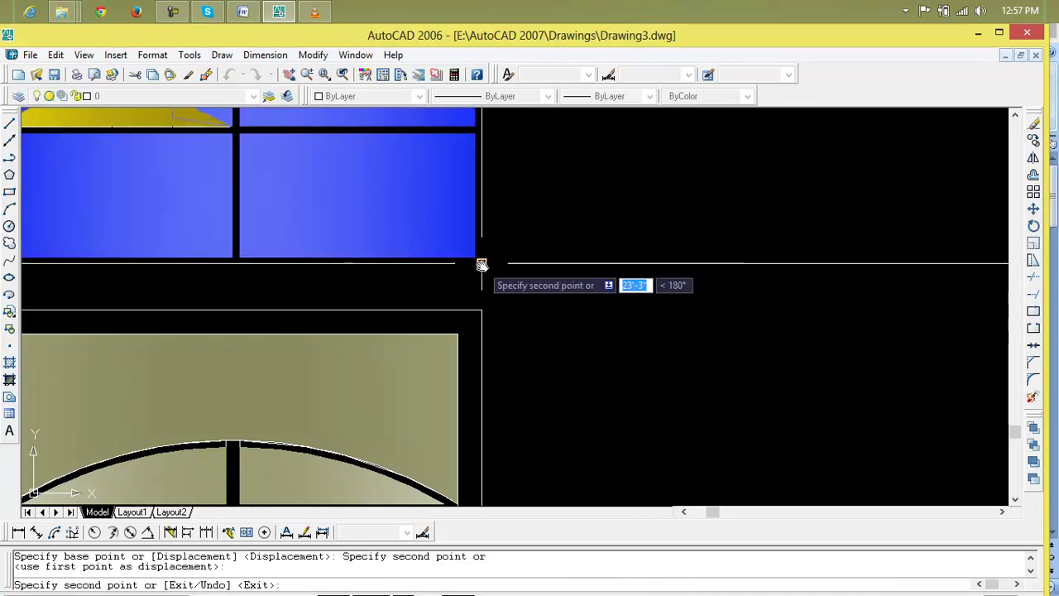
{"action": "key", "text": "Return"}
{"action": "scroll", "coordinate": [482, 264], "scroll_direction": "down", "scroll_amount": 5}
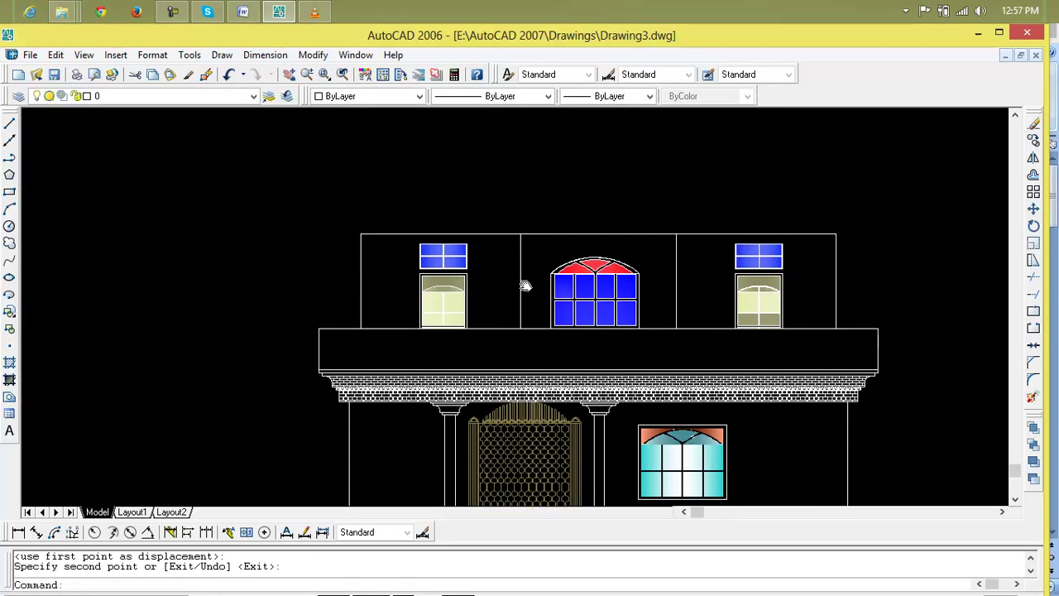
{"action": "scroll", "coordinate": [527, 287], "scroll_direction": "down", "scroll_amount": 2}
{"action": "middle_click_drag", "start_coordinate": [597, 350], "coordinate": [605, 333]}
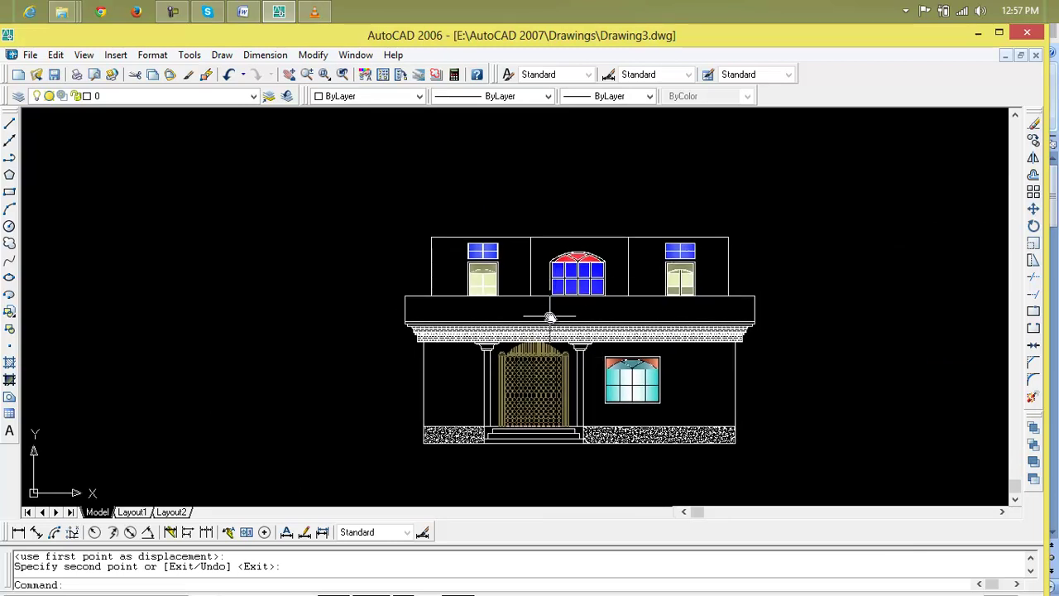
{"action": "key", "text": "Escape"}
Step: Start a hatch and choose the predefined NET pattern
{"action": "scroll", "coordinate": [551, 312], "scroll_direction": "up", "scroll_amount": 3}
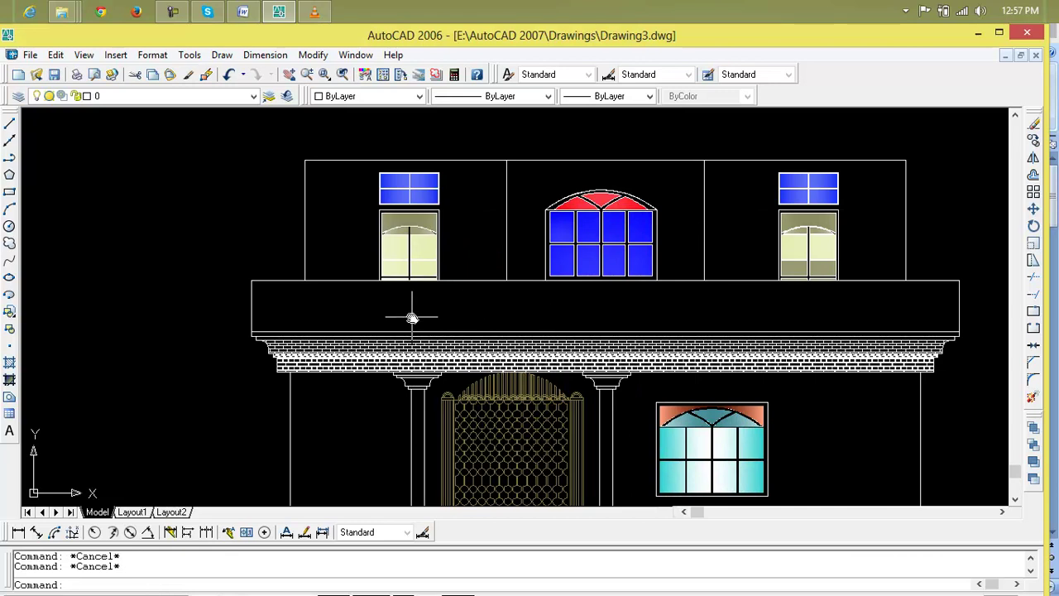
{"action": "type", "text": "h"}
{"action": "key", "text": "Return"}
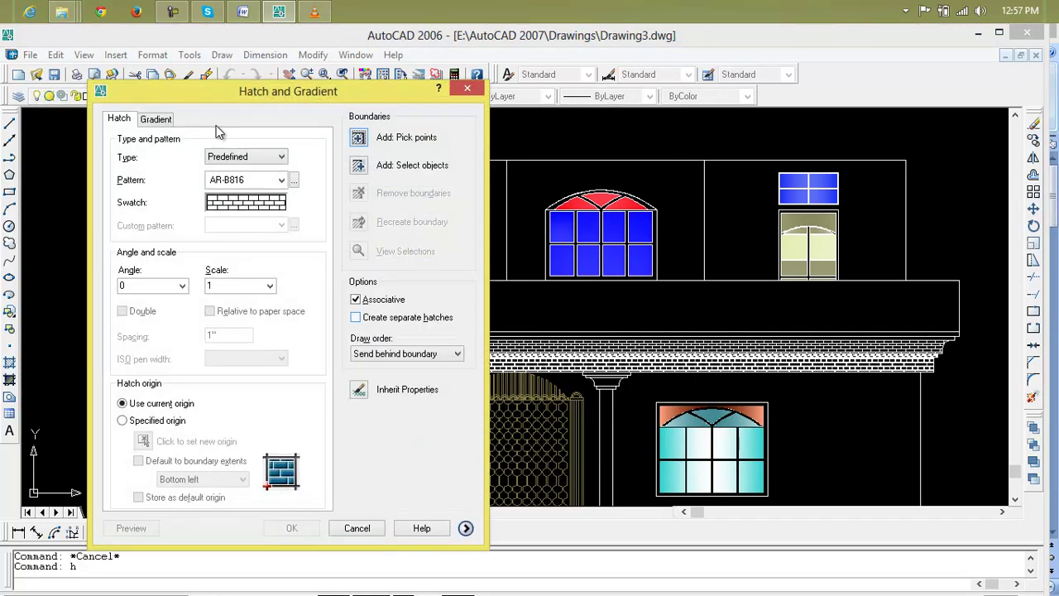
{"action": "left_click", "coordinate": [157, 119]}
{"action": "left_click", "coordinate": [120, 119]}
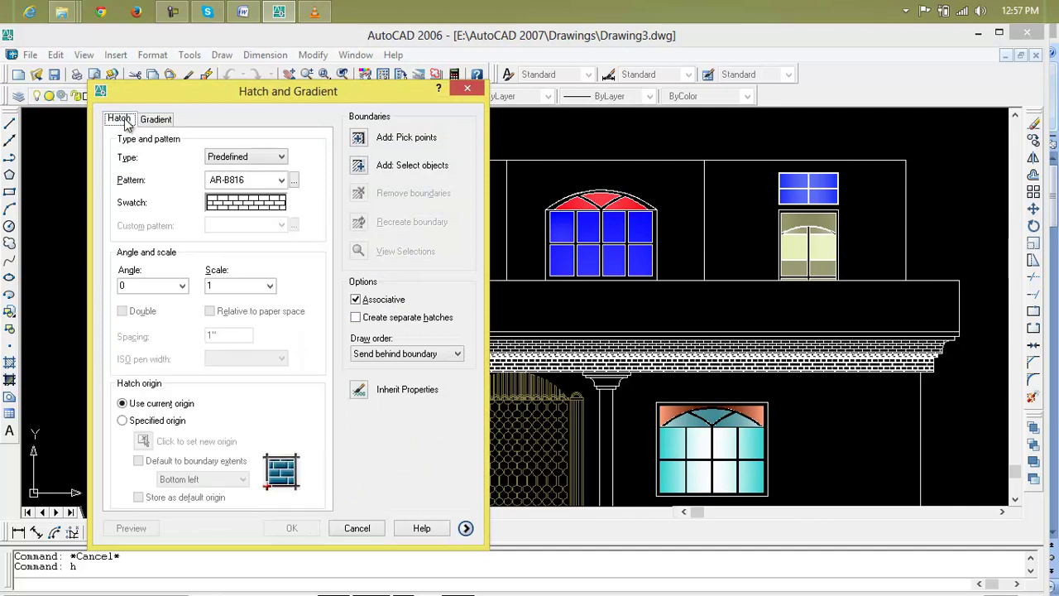
{"action": "left_click", "coordinate": [278, 210]}
{"action": "left_click", "coordinate": [378, 228]}
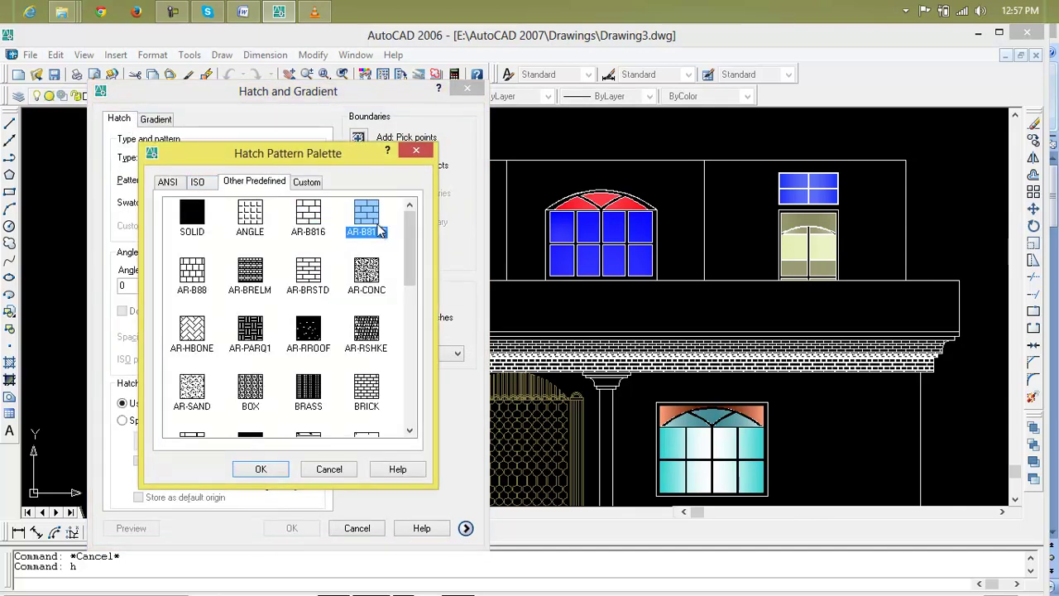
{"action": "left_click_drag", "start_coordinate": [406, 259], "coordinate": [407, 351]}
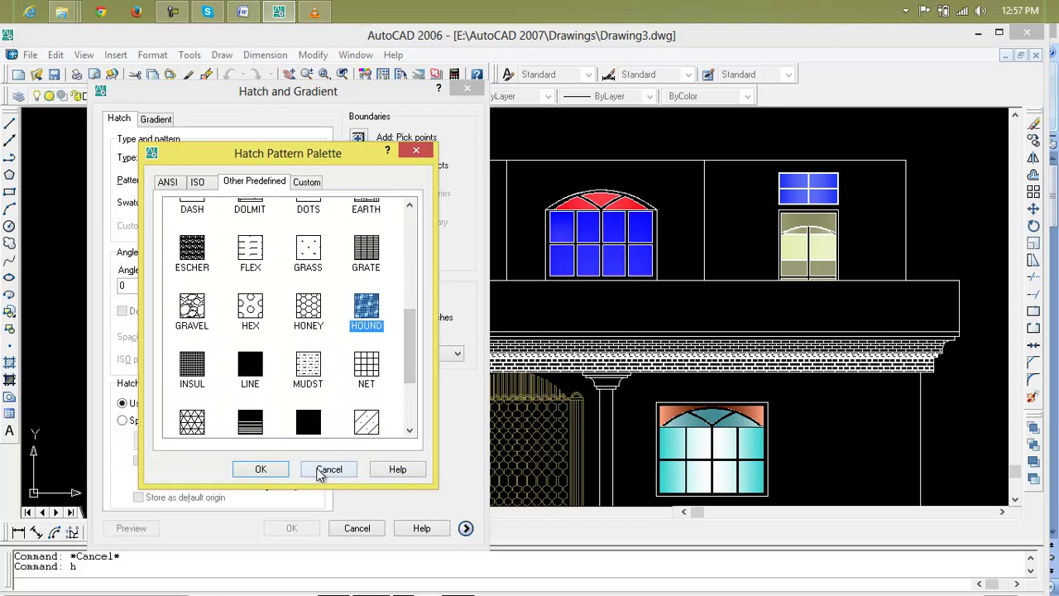
{"action": "left_click", "coordinate": [367, 376]}
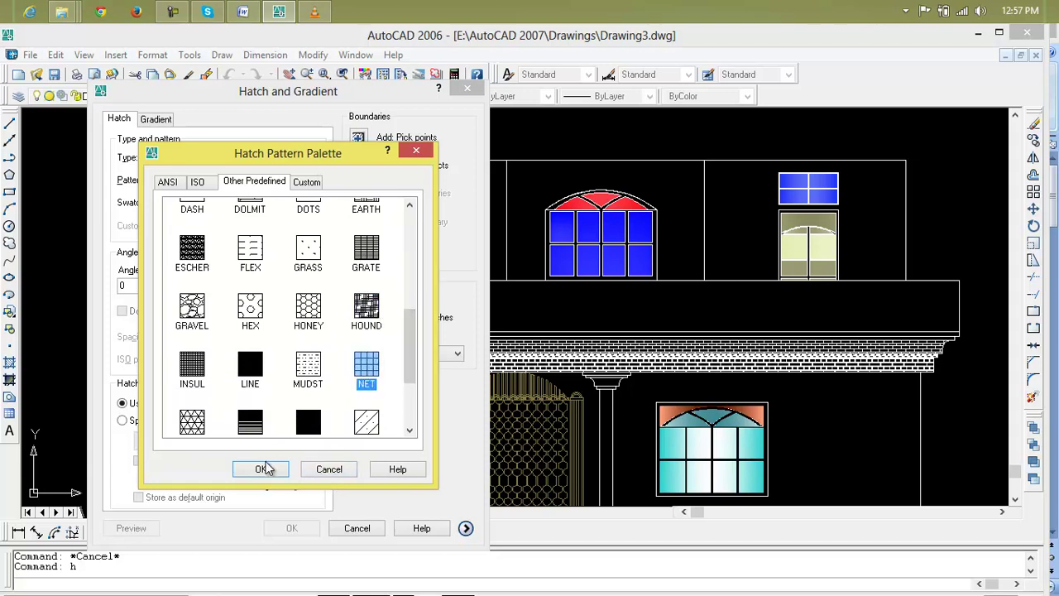
{"action": "left_click", "coordinate": [261, 469]}
Step: Pick inside the blank parapet band as the hatch boundary and preview the NET pattern at scales 1 and 2
{"action": "left_click", "coordinate": [364, 138]}
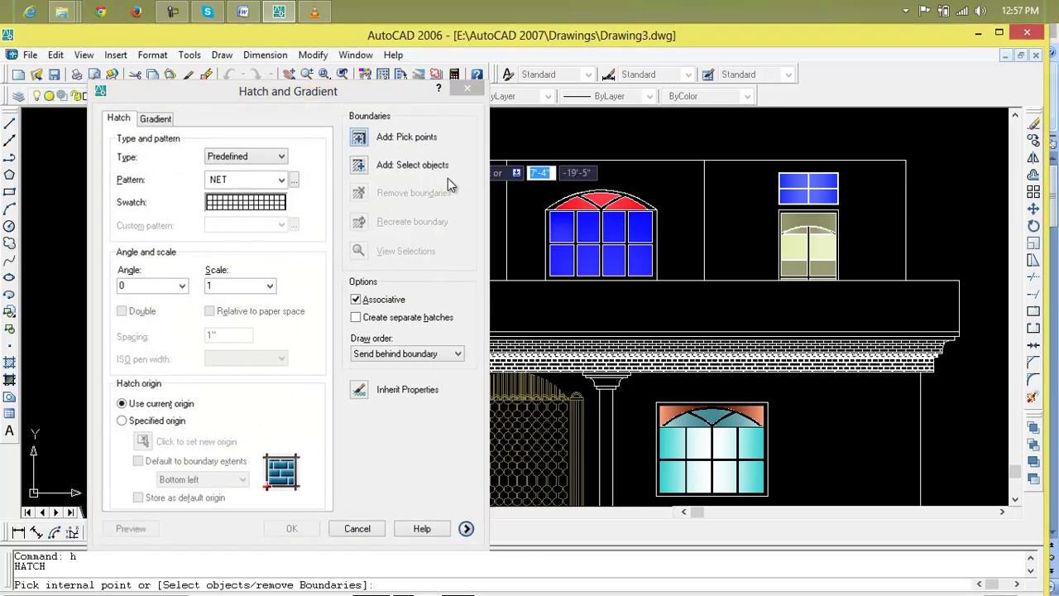
{"action": "left_click", "coordinate": [631, 287]}
{"action": "key", "text": "Return"}
{"action": "left_click", "coordinate": [131, 528]}
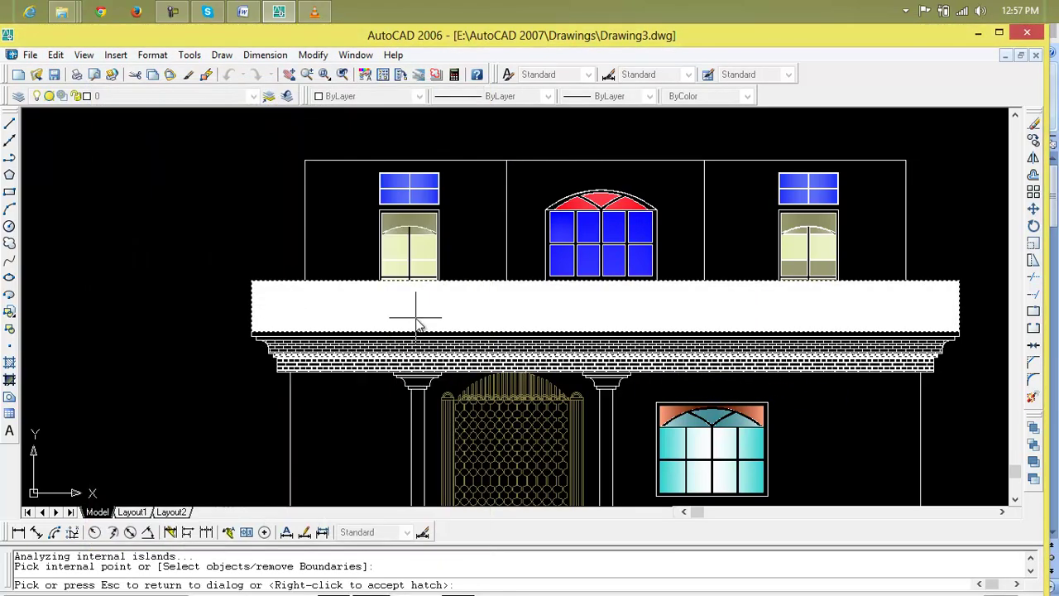
{"action": "left_click", "coordinate": [567, 317]}
{"action": "left_click", "coordinate": [225, 287]}
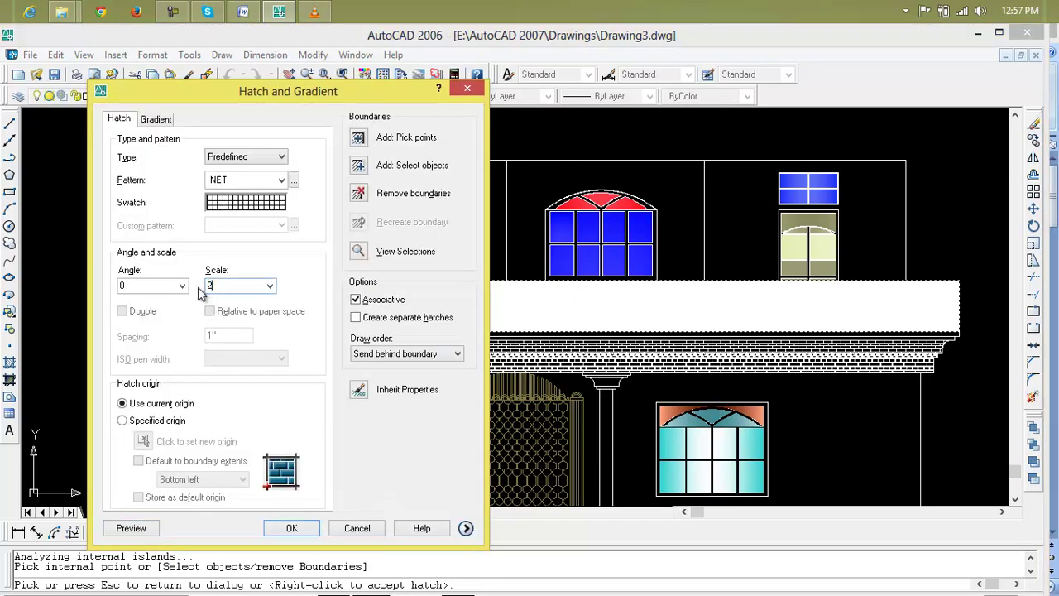
{"action": "left_click", "coordinate": [131, 528]}
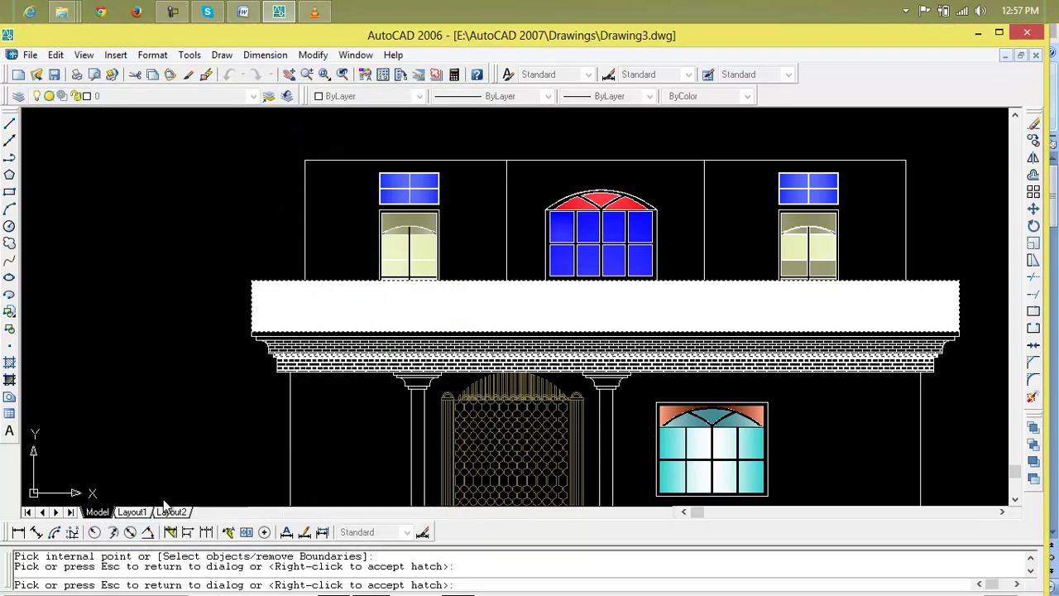
{"action": "left_click", "coordinate": [484, 322]}
Step: Set the NET hatch scale to 0.5, preview it and apply it to the parapet band
{"action": "left_click", "coordinate": [270, 287]}
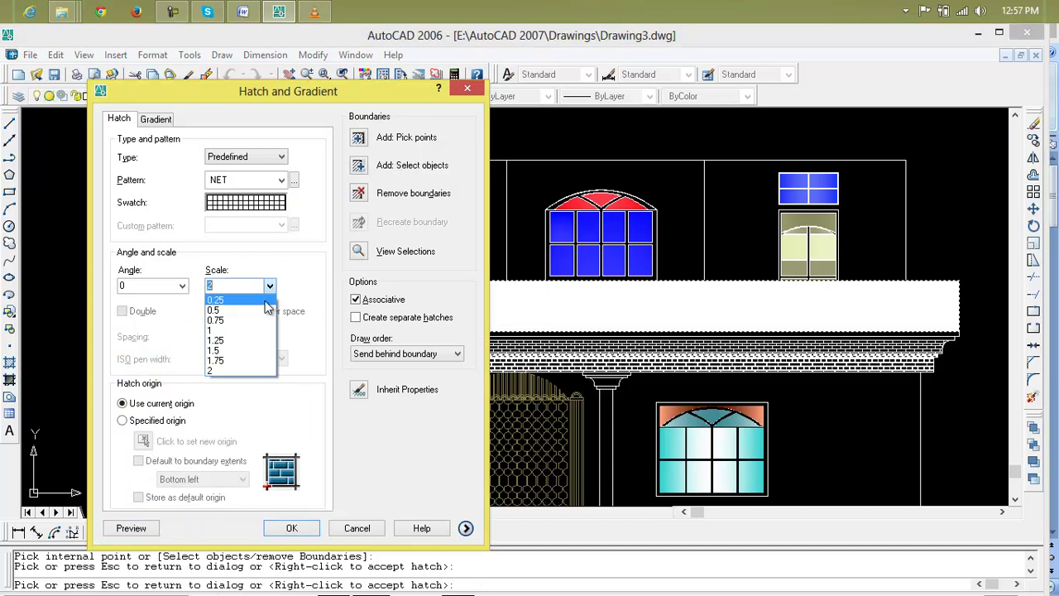
{"action": "left_click", "coordinate": [260, 309]}
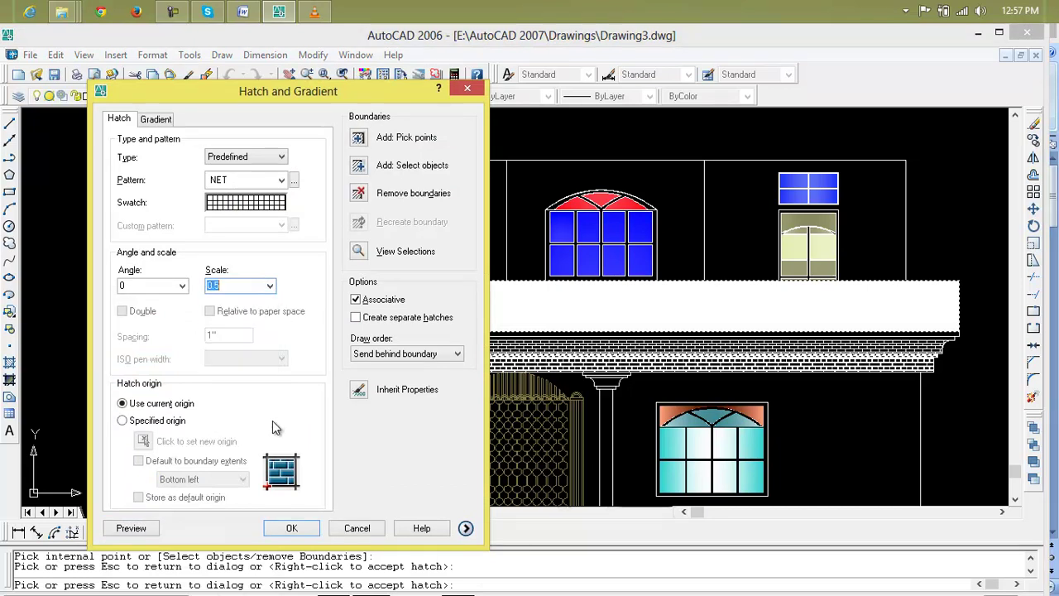
{"action": "left_click", "coordinate": [131, 528]}
{"action": "scroll", "coordinate": [520, 375], "scroll_direction": "up", "scroll_amount": 6}
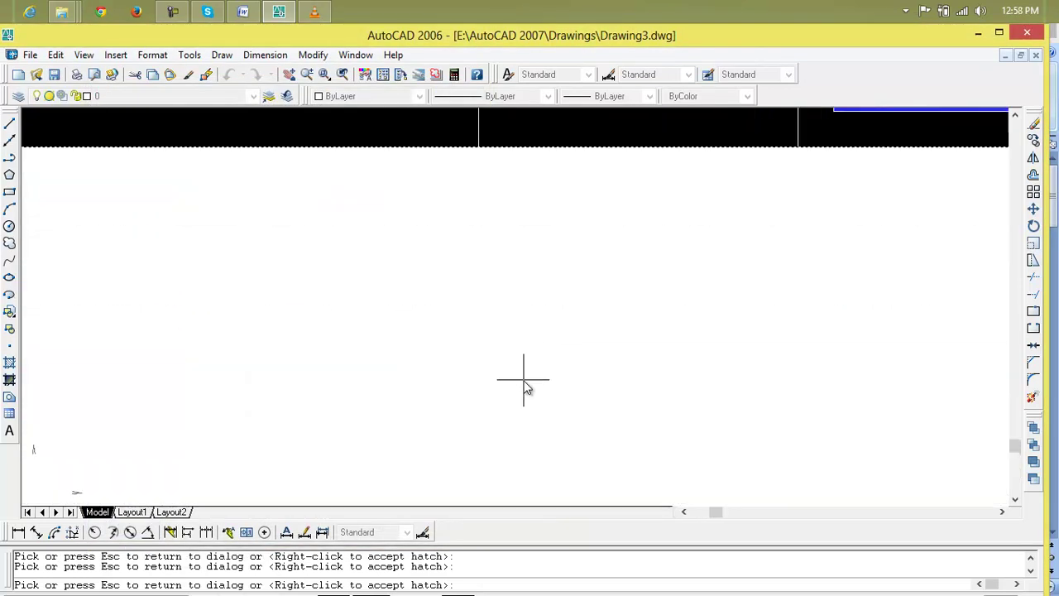
{"action": "scroll", "coordinate": [528, 389], "scroll_direction": "down", "scroll_amount": 6}
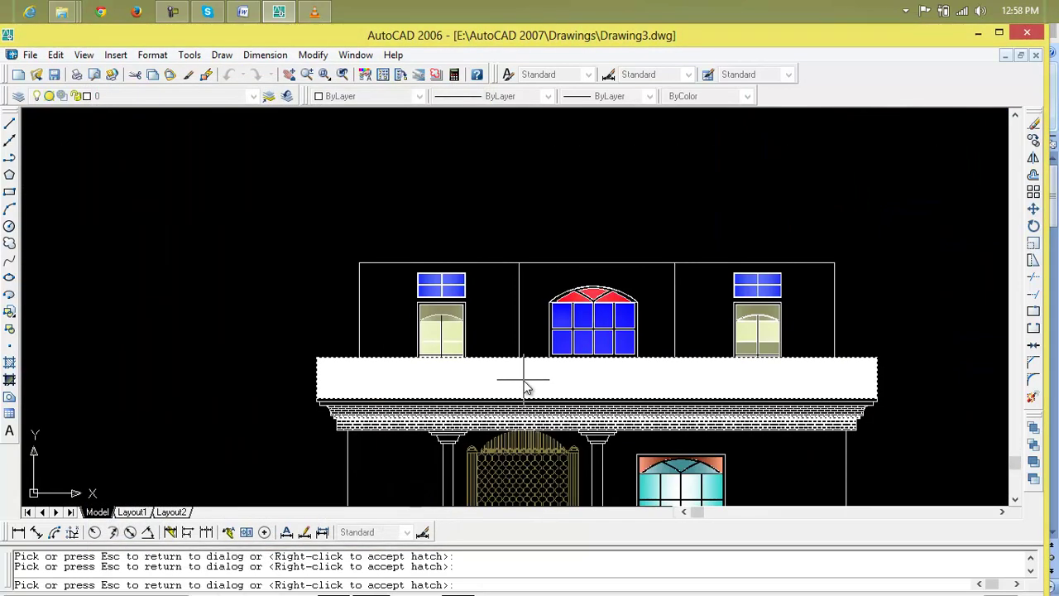
{"action": "right_click", "coordinate": [566, 385]}
{"action": "scroll", "coordinate": [571, 274], "scroll_direction": "down", "scroll_amount": 4}
{"action": "scroll", "coordinate": [561, 252], "scroll_direction": "up", "scroll_amount": 3}
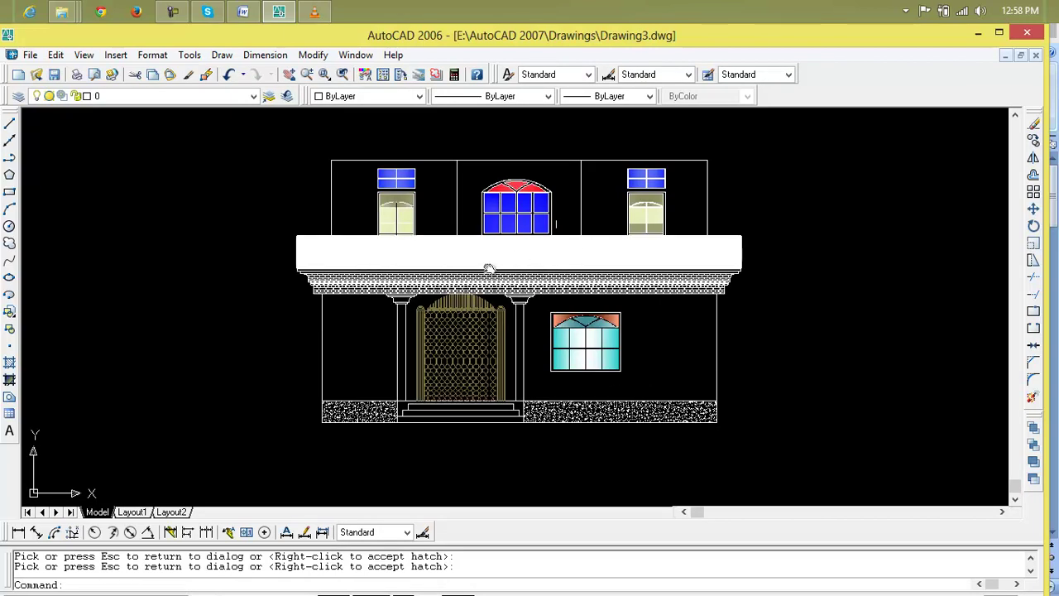
{"action": "key", "text": "Escape"}
{"action": "key", "text": "Escape"}
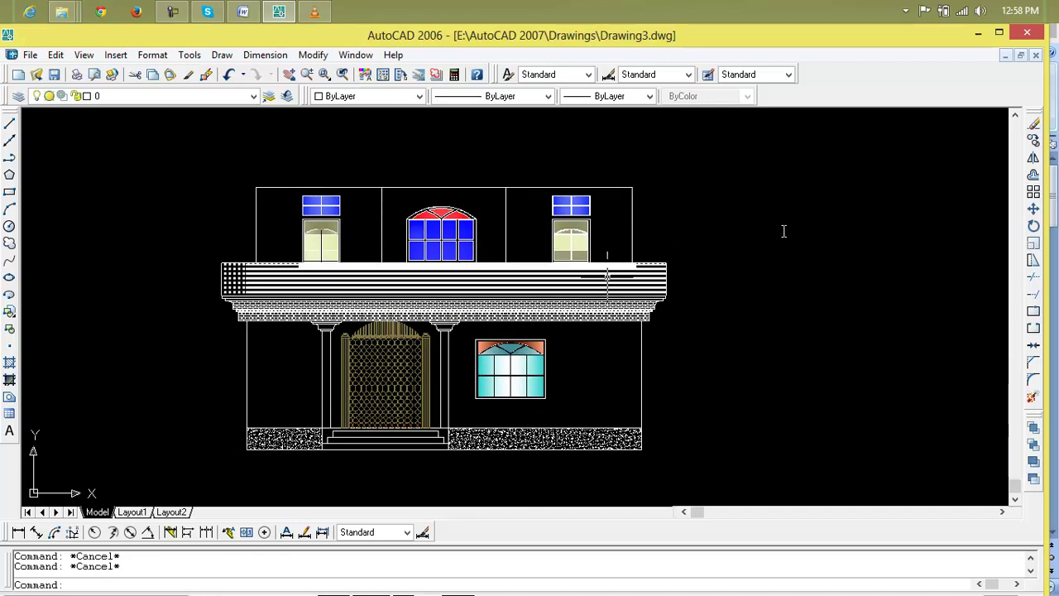
Step: Erase the NET hatch from the parapet band
{"action": "mouse_move", "coordinate": [641, 218]}
{"action": "middle_mouse_down"}
{"action": "mouse_move", "coordinate": [588, 241]}
{"action": "mouse_move", "coordinate": [569, 298]}
{"action": "middle_mouse_up"}
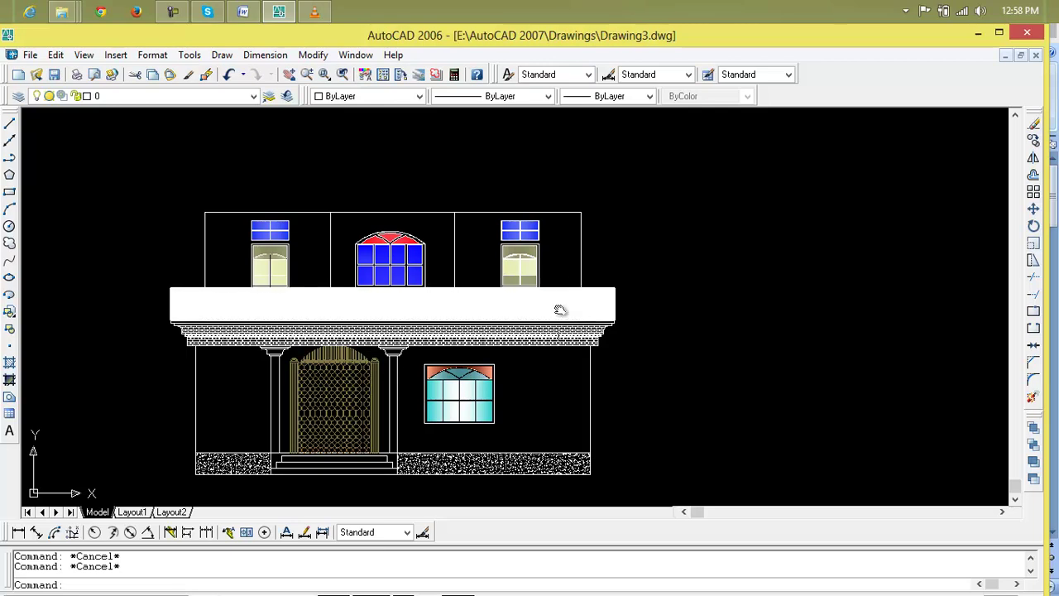
{"action": "left_click", "coordinate": [559, 310]}
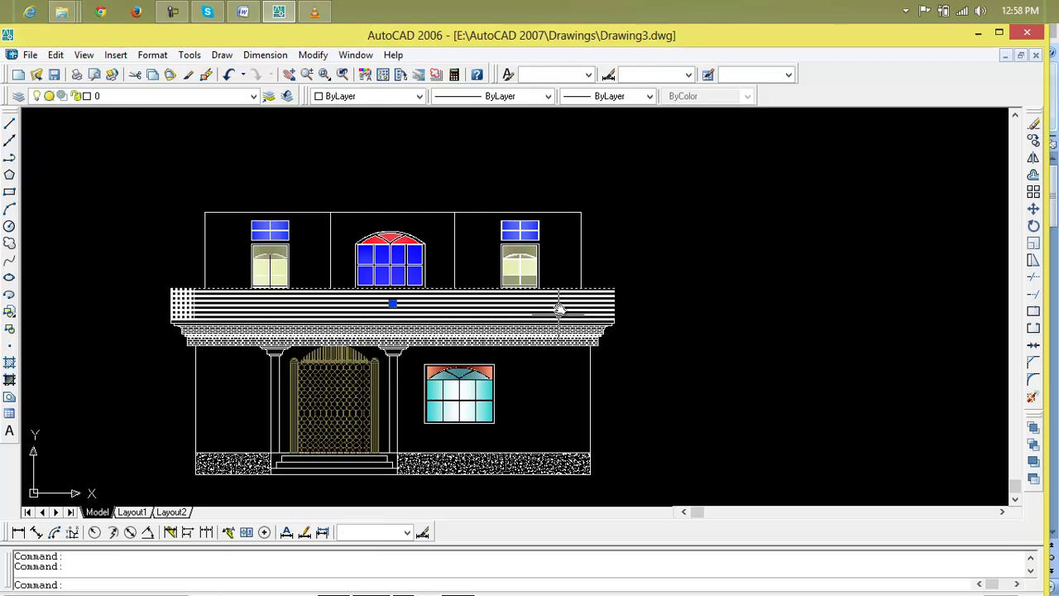
{"action": "key", "text": "Delete"}
{"action": "scroll", "coordinate": [563, 303], "scroll_direction": "down", "scroll_amount": 2}
{"action": "scroll", "coordinate": [503, 305], "scroll_direction": "up", "scroll_amount": 3}
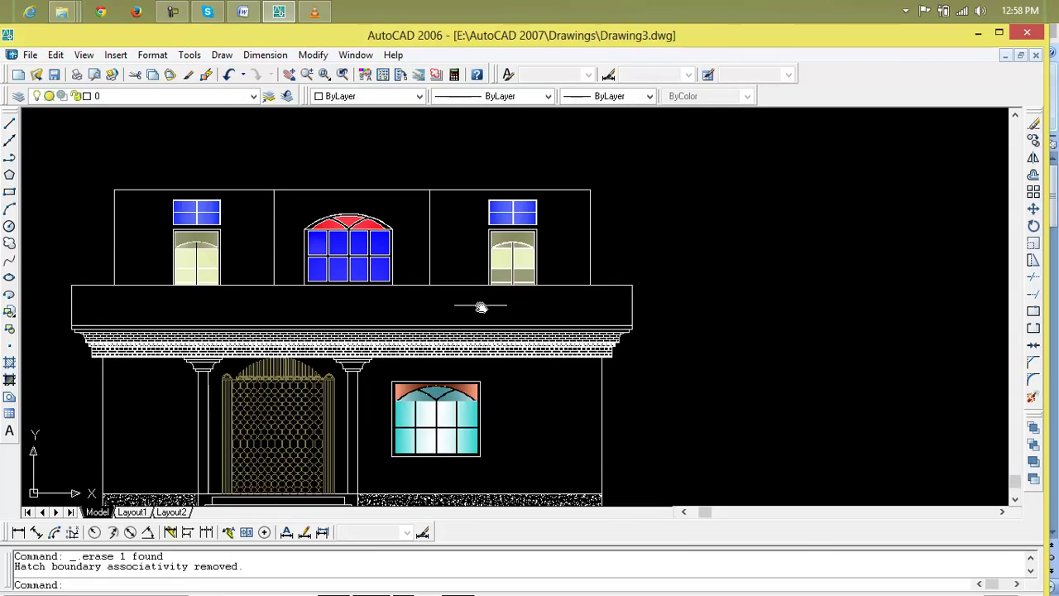
{"action": "key", "text": "Escape"}
{"action": "key", "text": "Escape"}
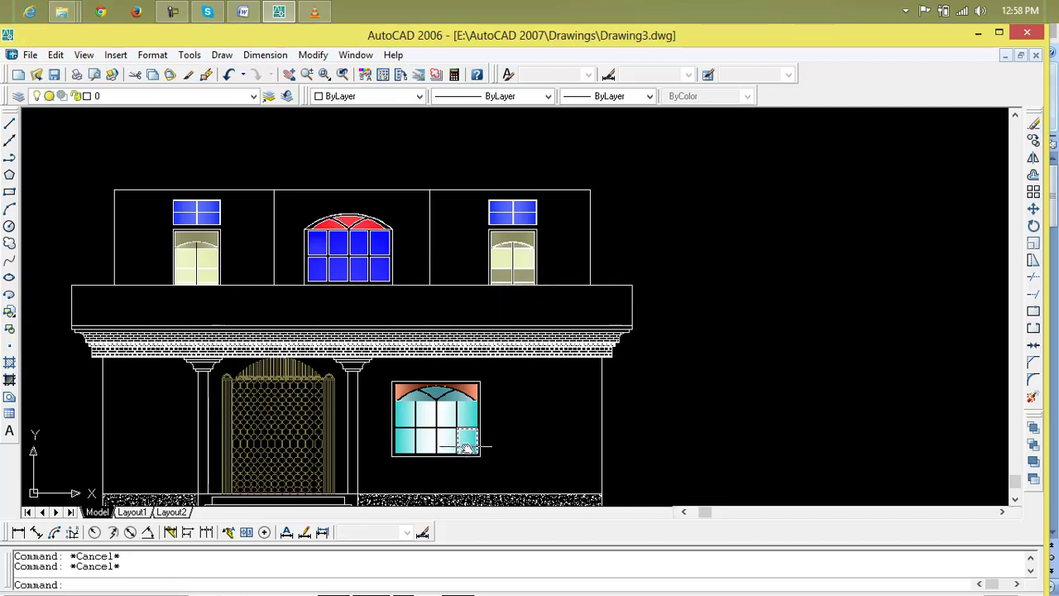
{"action": "middle_click_drag", "start_coordinate": [466, 453], "coordinate": [577, 411]}
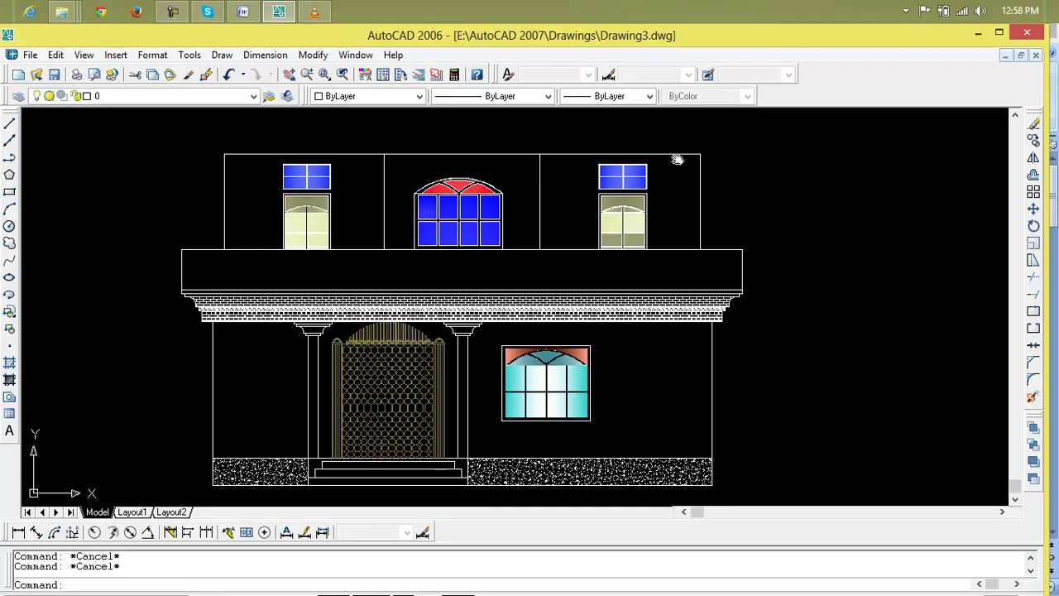
{"action": "scroll", "coordinate": [648, 379], "scroll_direction": "down", "scroll_amount": 2}
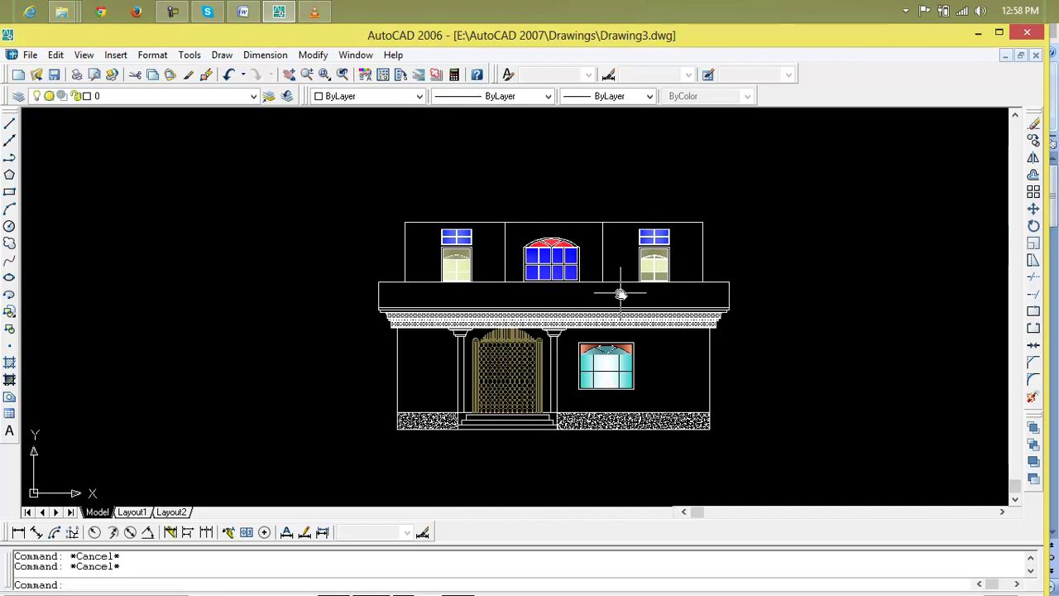
{"action": "middle_click_drag", "start_coordinate": [620, 290], "coordinate": [568, 487]}
{"action": "scroll", "coordinate": [563, 450], "scroll_direction": "up", "scroll_amount": 3}
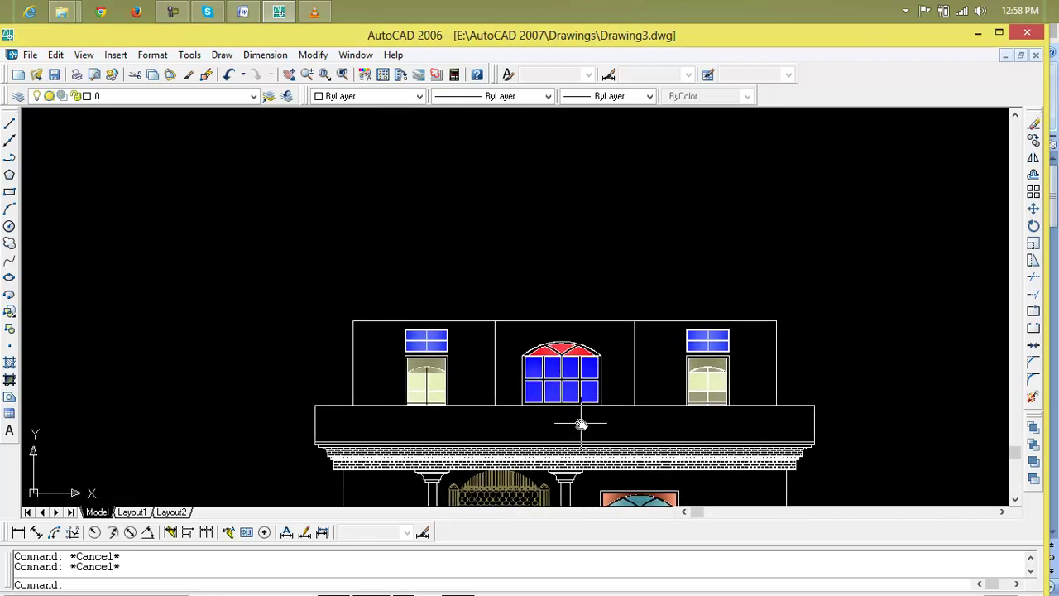
{"action": "middle_click_drag", "start_coordinate": [580, 416], "coordinate": [593, 379]}
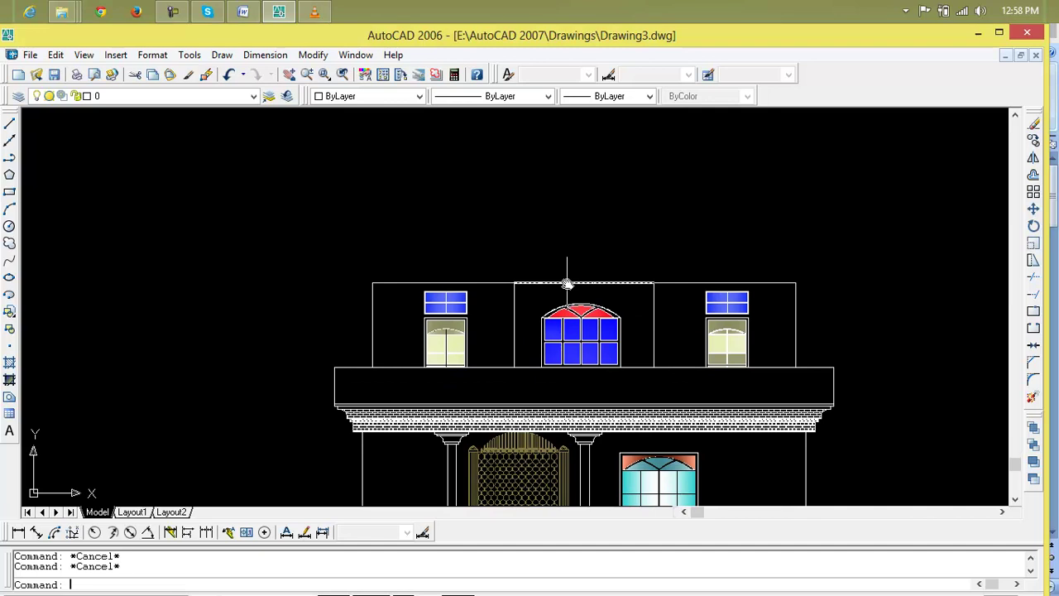
{"action": "scroll", "coordinate": [869, 452], "scroll_direction": "up", "scroll_amount": 8}
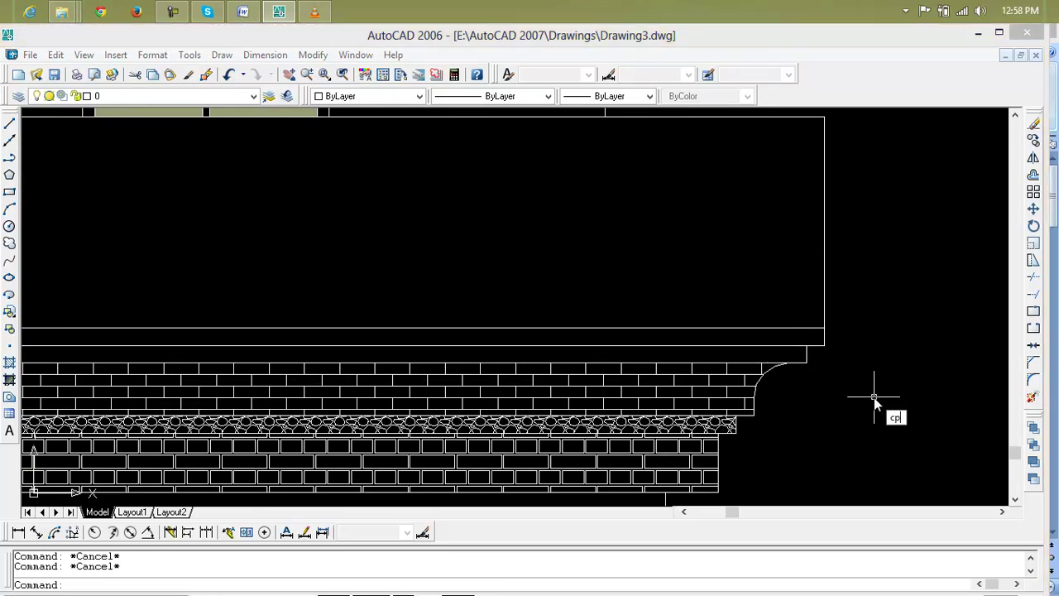
{"action": "key", "text": "Return"}
{"action": "left_click", "coordinate": [801, 368]}
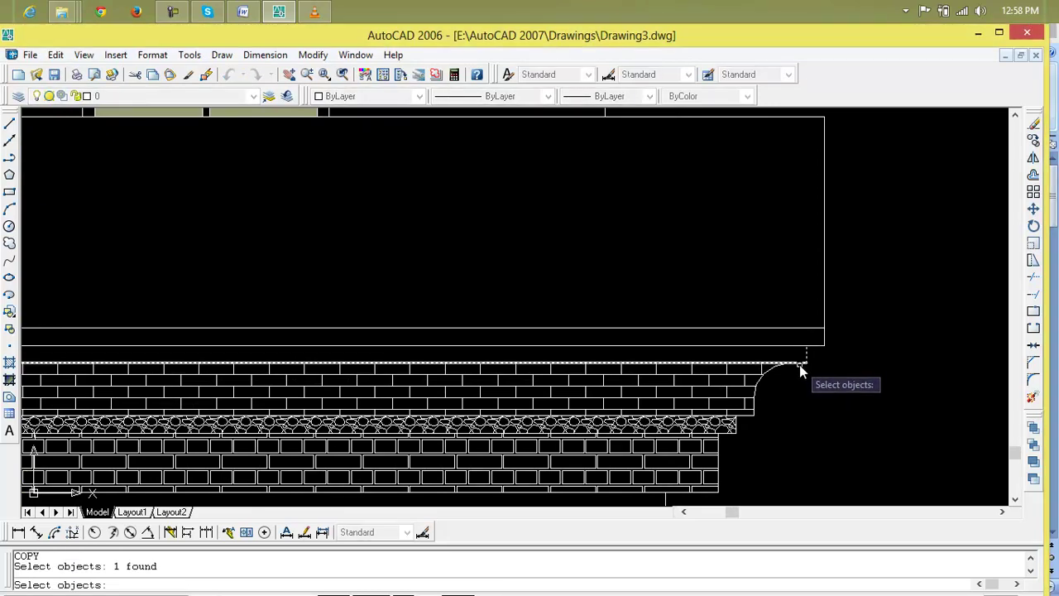
{"action": "scroll", "coordinate": [798, 365], "scroll_direction": "up", "scroll_amount": 3}
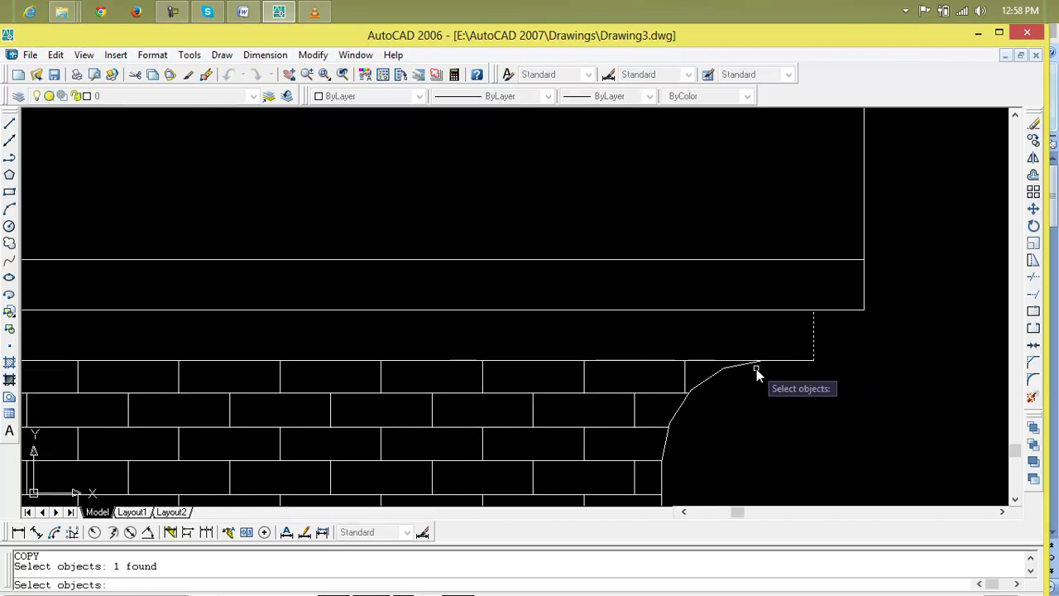
{"action": "left_click", "coordinate": [750, 366]}
{"action": "left_click", "coordinate": [776, 361]}
{"action": "scroll", "coordinate": [762, 382], "scroll_direction": "down", "scroll_amount": 2}
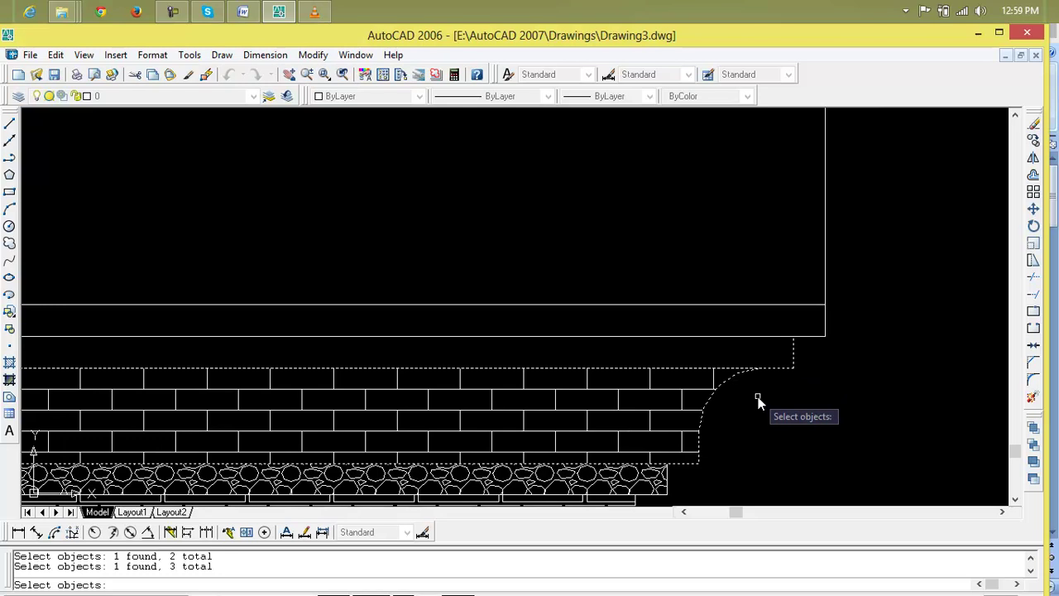
{"action": "key", "text": "Escape"}
{"action": "key", "text": "Escape"}
{"action": "key", "text": "Escape"}
{"action": "scroll", "coordinate": [842, 366], "scroll_direction": "down", "scroll_amount": 3}
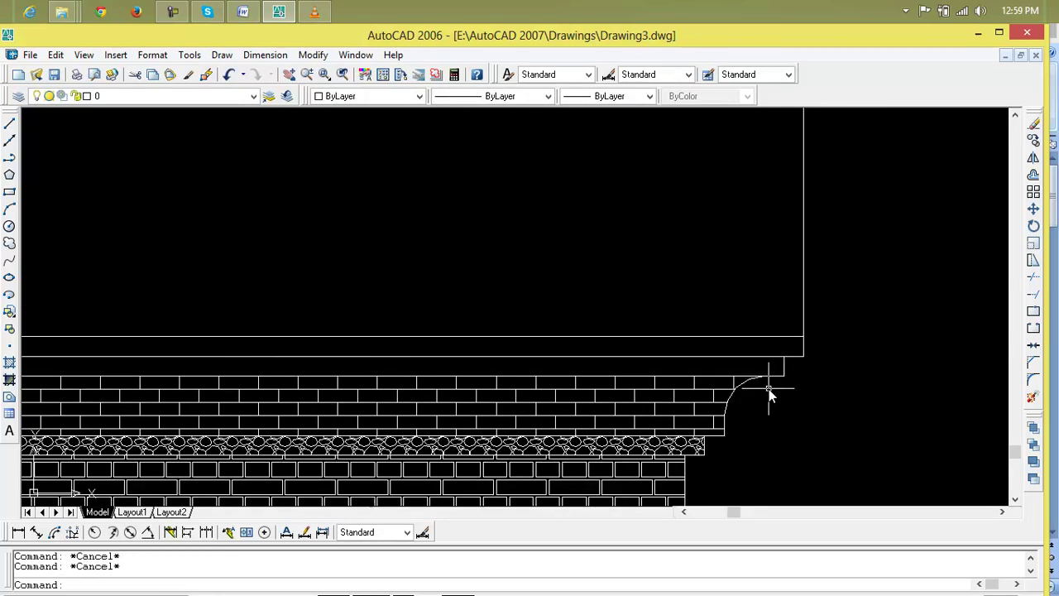
{"action": "scroll", "coordinate": [442, 427], "scroll_direction": "down", "scroll_amount": 5}
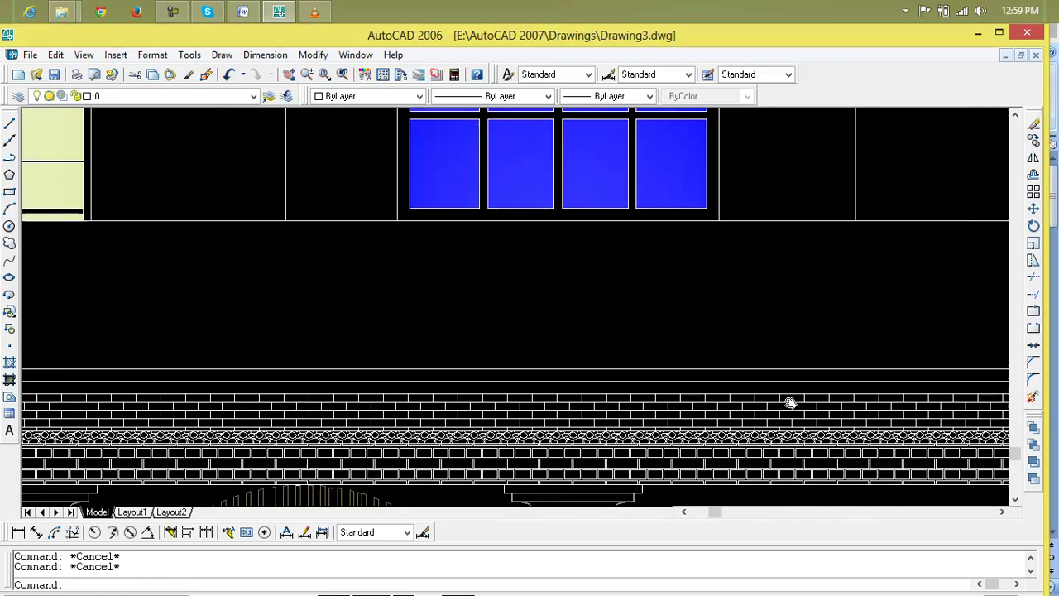
{"action": "scroll", "coordinate": [662, 385], "scroll_direction": "up", "scroll_amount": 5}
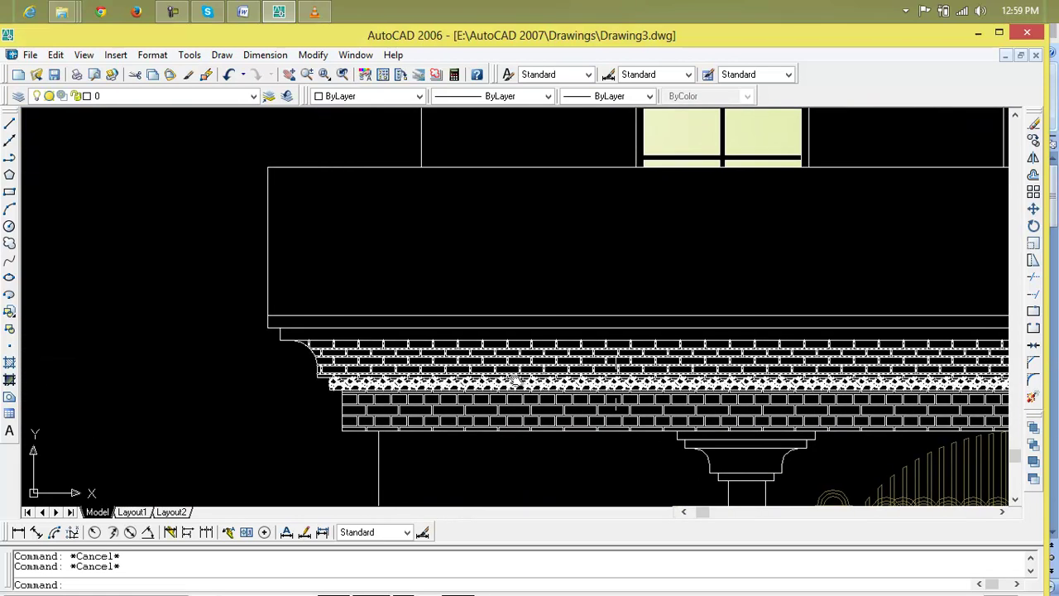
{"action": "middle_click_drag", "start_coordinate": [142, 383], "coordinate": [634, 385]}
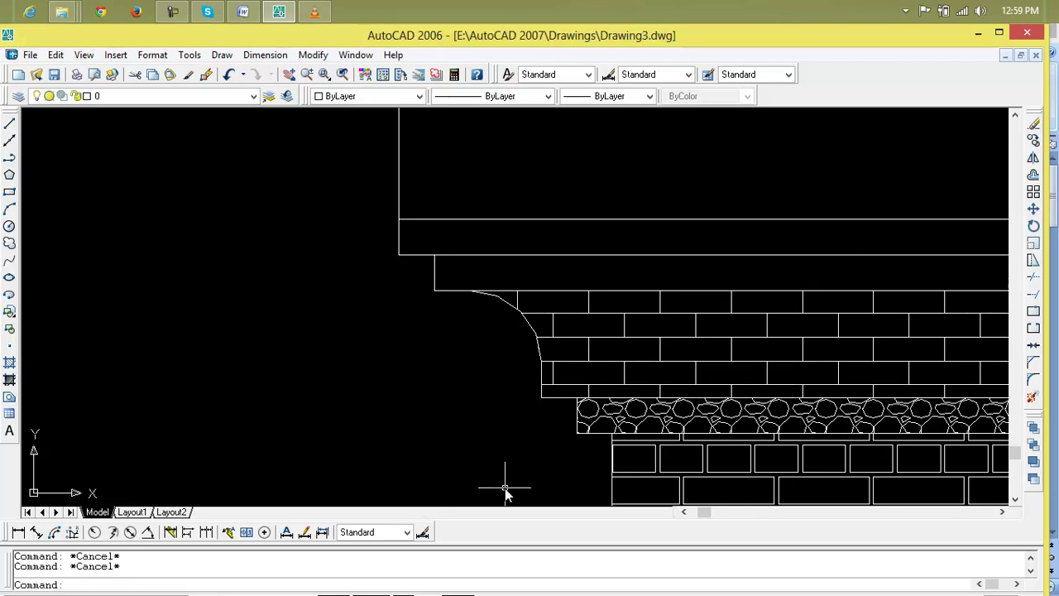
{"action": "scroll", "coordinate": [530, 396], "scroll_direction": "down", "scroll_amount": 2}
{"action": "mouse_move", "coordinate": [884, 430]}
{"action": "middle_mouse_down"}
{"action": "mouse_move", "coordinate": [295, 475]}
{"action": "mouse_move", "coordinate": [254, 494]}
{"action": "middle_mouse_up"}
{"action": "type", "text": "re"}
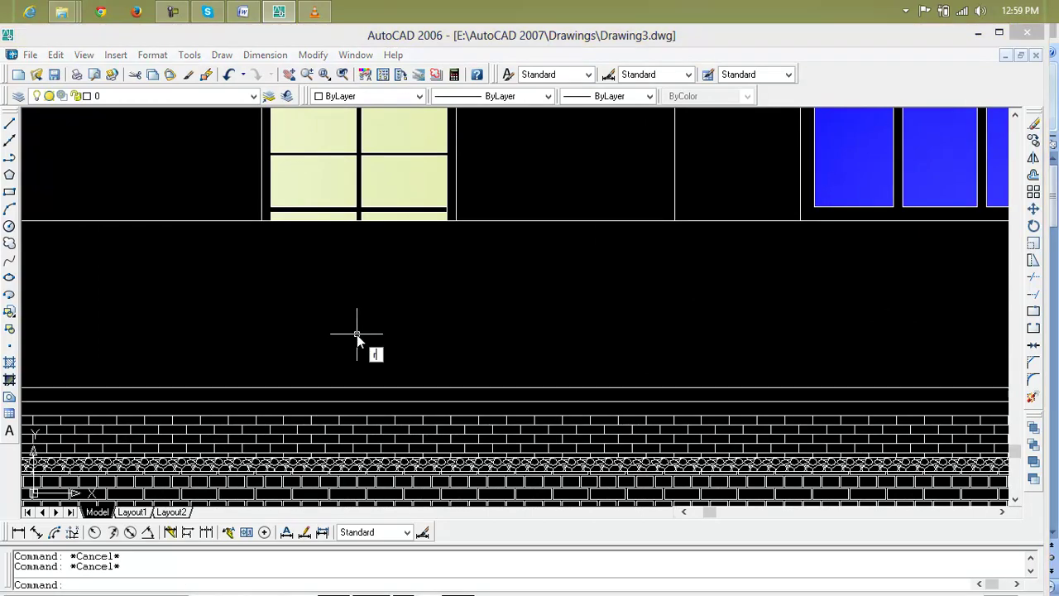
{"action": "key", "text": "Return"}
{"action": "left_click", "coordinate": [344, 259]}
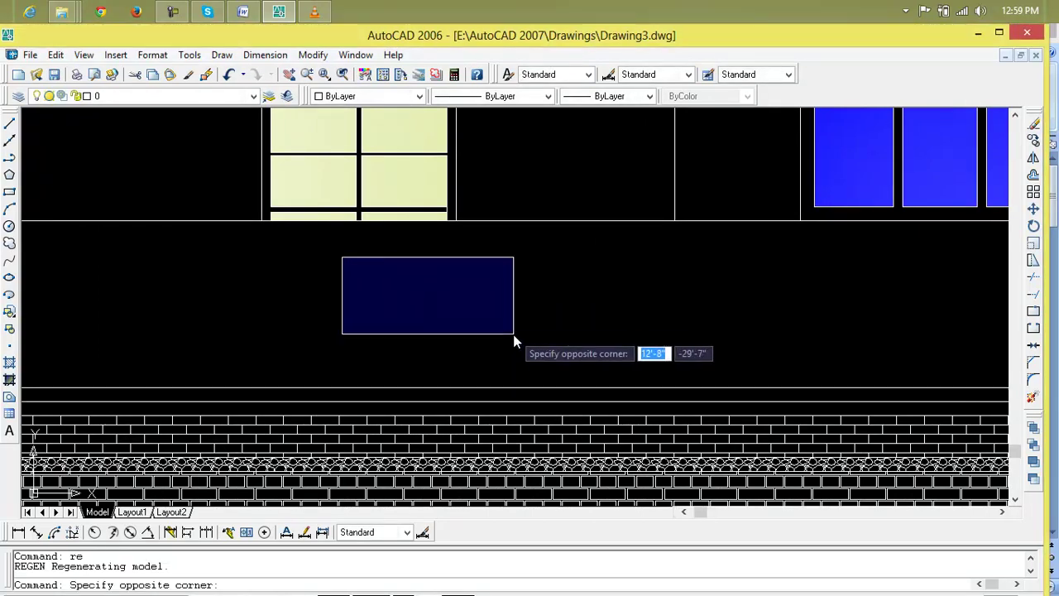
{"action": "key", "text": "Escape"}
{"action": "key", "text": "Escape"}
{"action": "key", "text": "Escape"}
{"action": "type", "text": "re"}
{"action": "key", "text": "Return"}
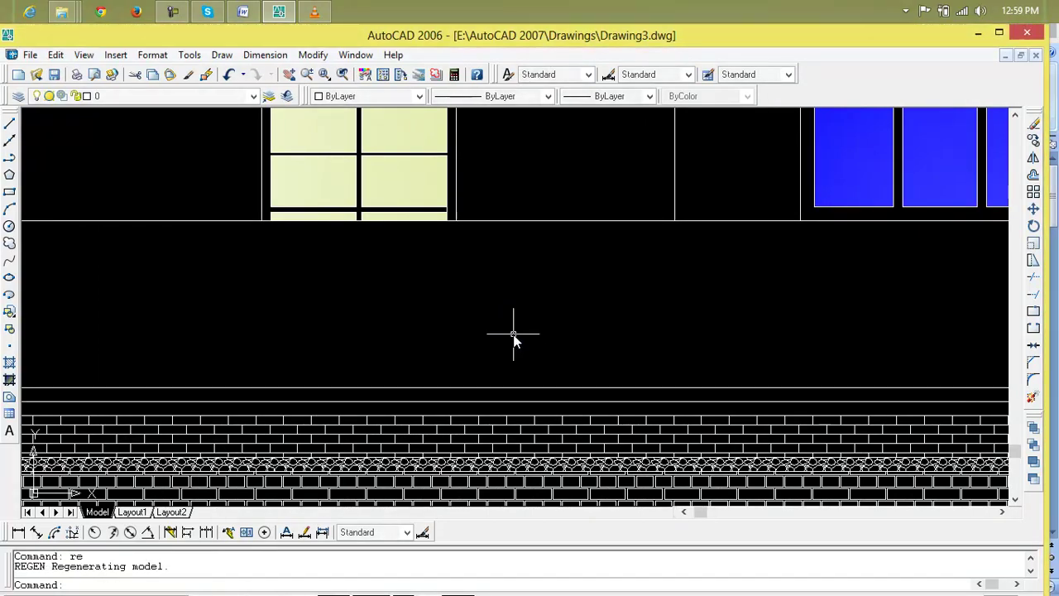
{"action": "key", "text": "Escape"}
{"action": "key", "text": "Escape"}
Step: Draw an 18" by 18" square near the parapet band, beside the base of the left first-floor door
{"action": "type", "text": "rec"}
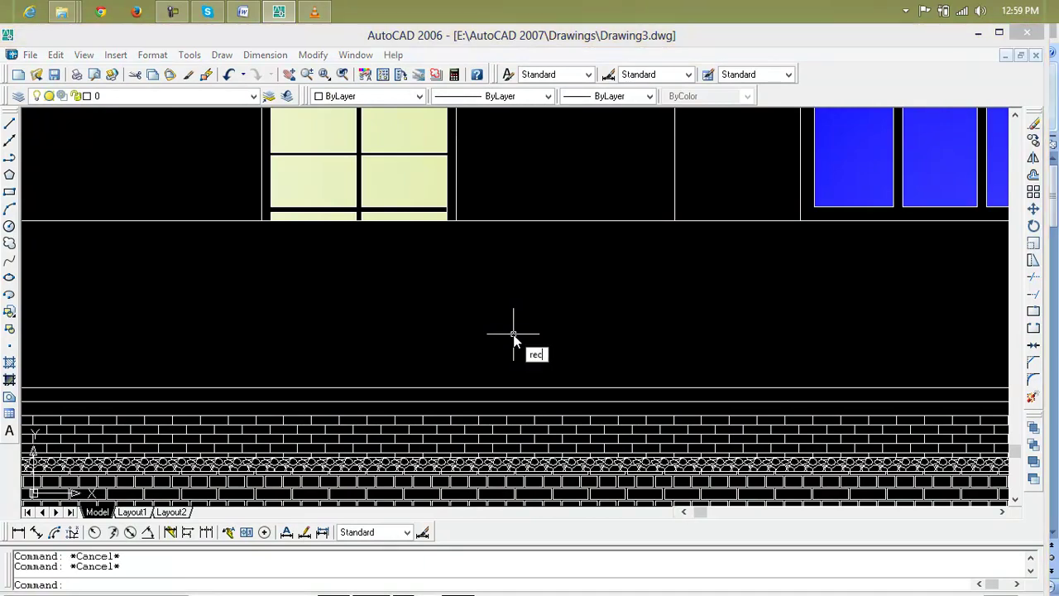
{"action": "key", "text": "Return"}
{"action": "left_click", "coordinate": [451, 282]}
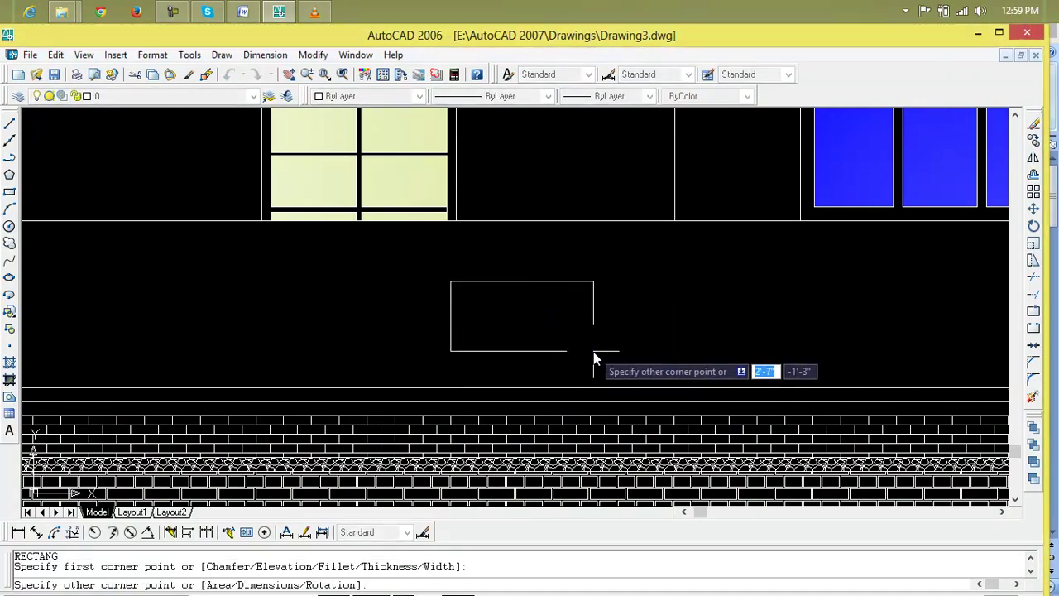
{"action": "type", "text": "@"}
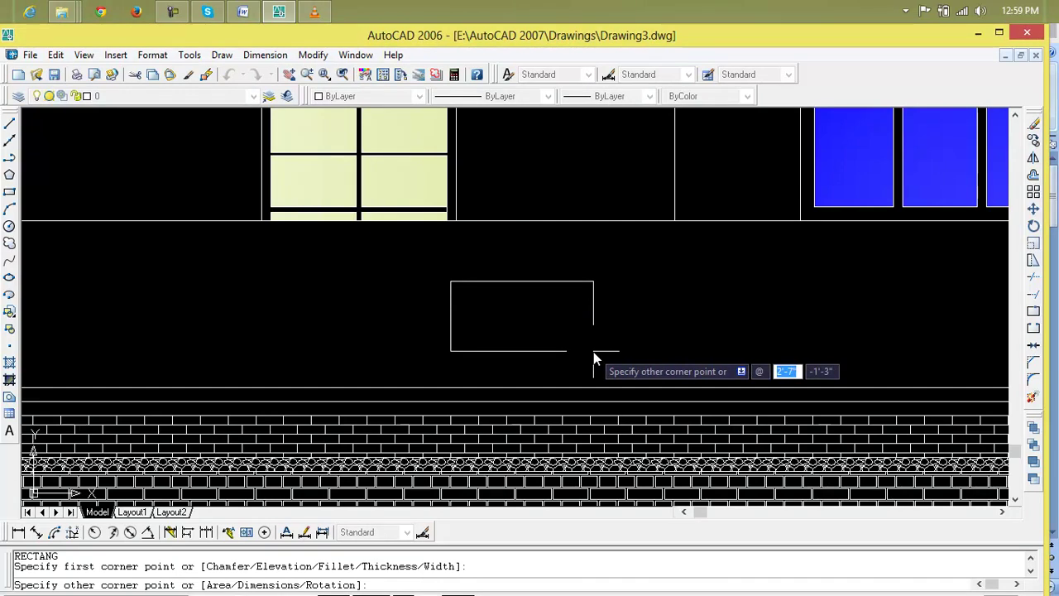
{"action": "type", "text": "18"}
{"action": "key", "text": "Tab"}
{"action": "type", "text": "1"}
{"action": "key", "text": "Return"}
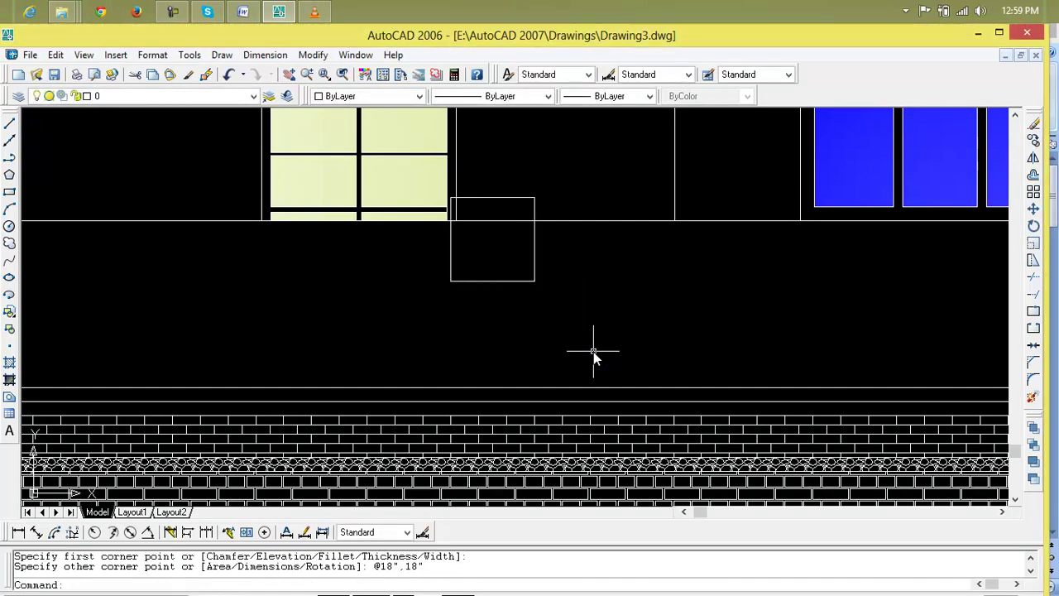
Step: Move the 18" square down so it sits inside the blank parapet band
{"action": "key", "text": "Escape"}
{"action": "key", "text": "Escape"}
{"action": "type", "text": "m"}
{"action": "key", "text": "Return"}
{"action": "left_click", "coordinate": [535, 284]}
{"action": "key", "text": "Return"}
{"action": "left_click", "coordinate": [536, 283]}
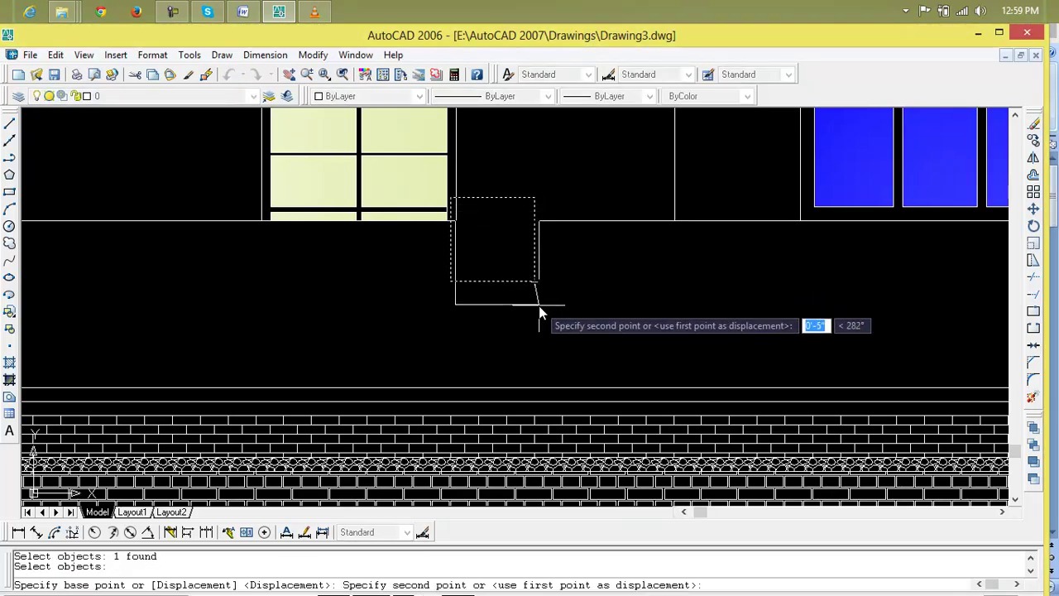
{"action": "left_click", "coordinate": [541, 343]}
{"action": "key", "text": "Escape"}
{"action": "key", "text": "Escape"}
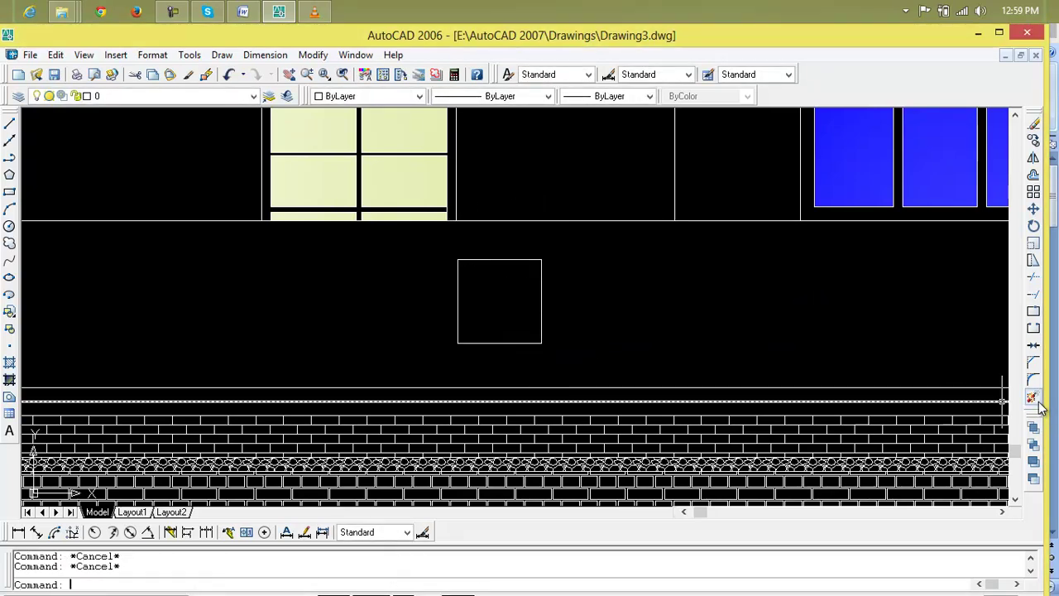
Step: Explode the square in the parapet band into separate lines
{"action": "left_click", "coordinate": [1033, 397]}
{"action": "left_click", "coordinate": [540, 342]}
{"action": "key", "text": "Return"}
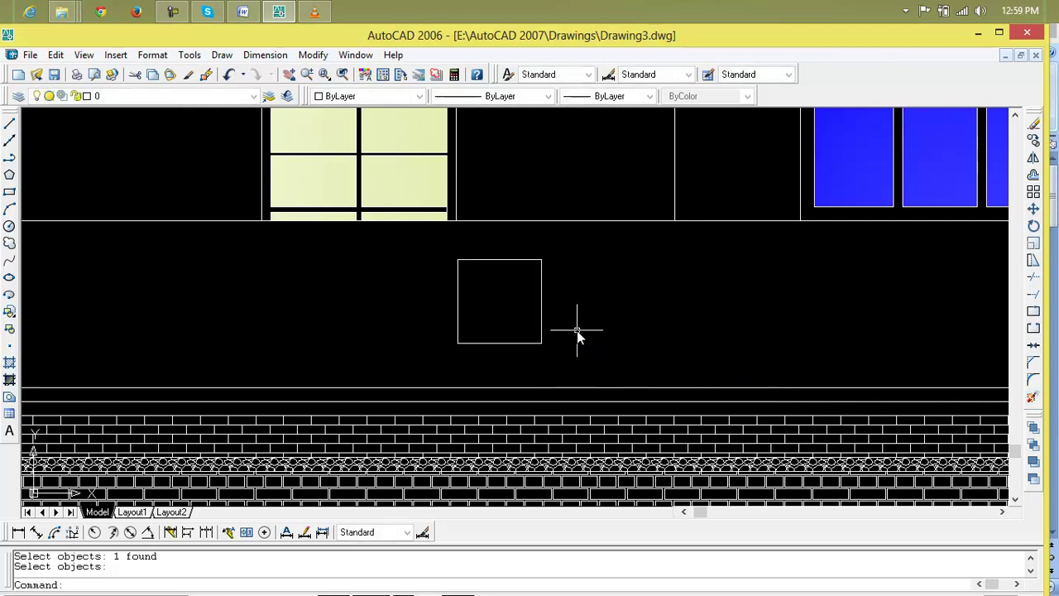
{"action": "key", "text": "Escape"}
{"action": "key", "text": "Escape"}
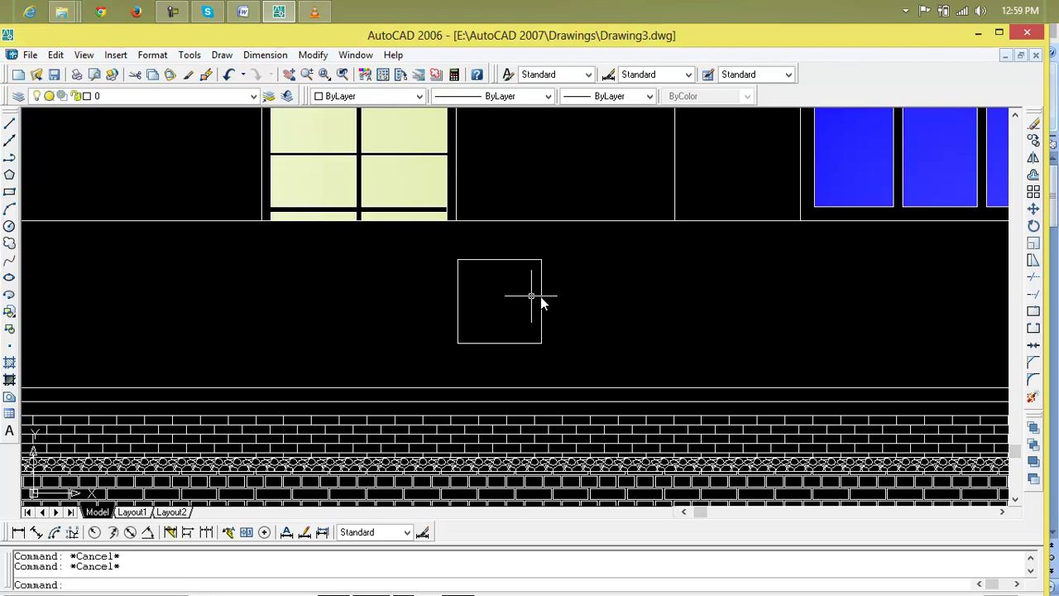
Step: Offset the square's right edge inward twice at a distance of 3"
{"action": "type", "text": "o"}
{"action": "key", "text": "Return"}
{"action": "type", "text": "3"}
{"action": "key", "text": "Return"}
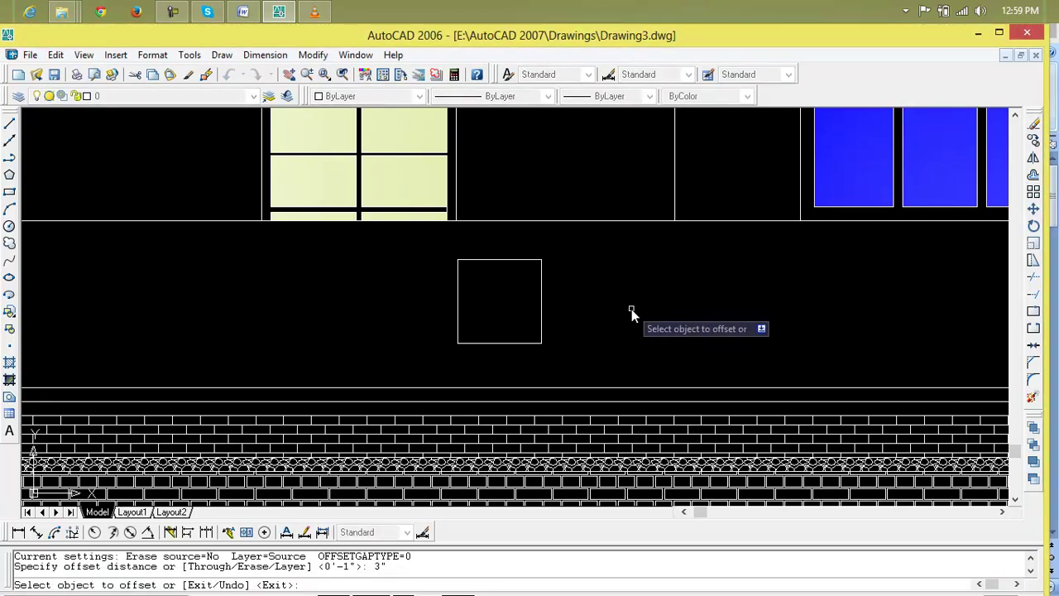
{"action": "left_click", "coordinate": [544, 317]}
{"action": "left_click", "coordinate": [518, 320]}
{"action": "left_click", "coordinate": [524, 331]}
{"action": "left_click", "coordinate": [527, 329]}
{"action": "left_click", "coordinate": [509, 329]}
Step: Offset the square's bottom edge and left edge inward twice each at the same 3" spacing
{"action": "scroll", "coordinate": [503, 341], "scroll_direction": "up", "scroll_amount": 5}
{"action": "left_click", "coordinate": [503, 347]}
{"action": "left_click", "coordinate": [504, 326]}
{"action": "left_click", "coordinate": [502, 308]}
{"action": "left_click", "coordinate": [482, 275]}
{"action": "left_click", "coordinate": [364, 248]}
{"action": "left_click", "coordinate": [390, 247]}
{"action": "left_click", "coordinate": [405, 245]}
{"action": "left_click", "coordinate": [492, 246]}
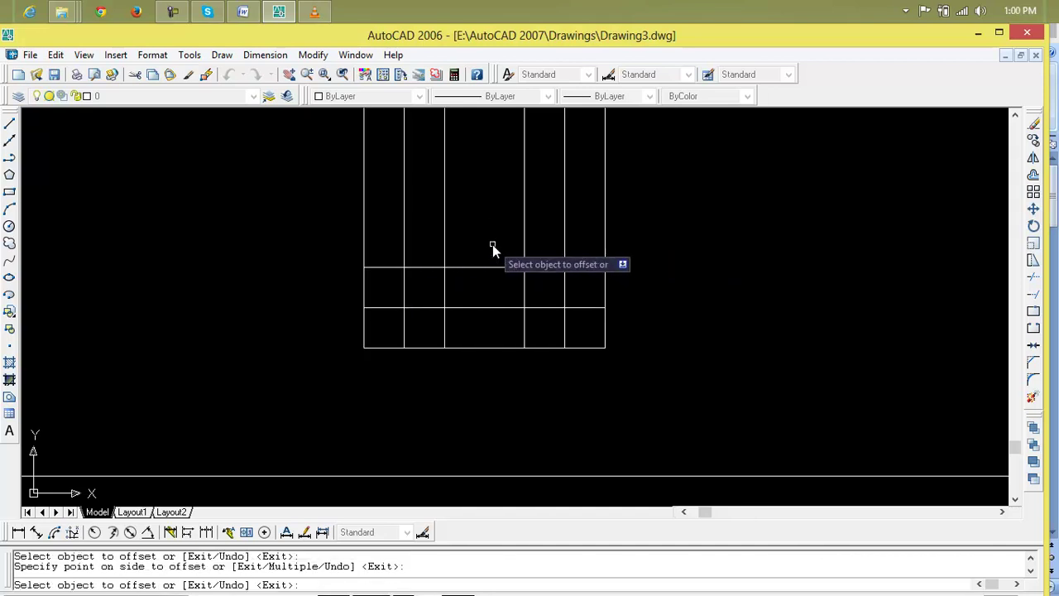
Step: Offset the square's top edge downward twice at 3" to complete the grid, and end the Offset command
{"action": "middle_click_drag", "start_coordinate": [492, 246], "coordinate": [485, 345]}
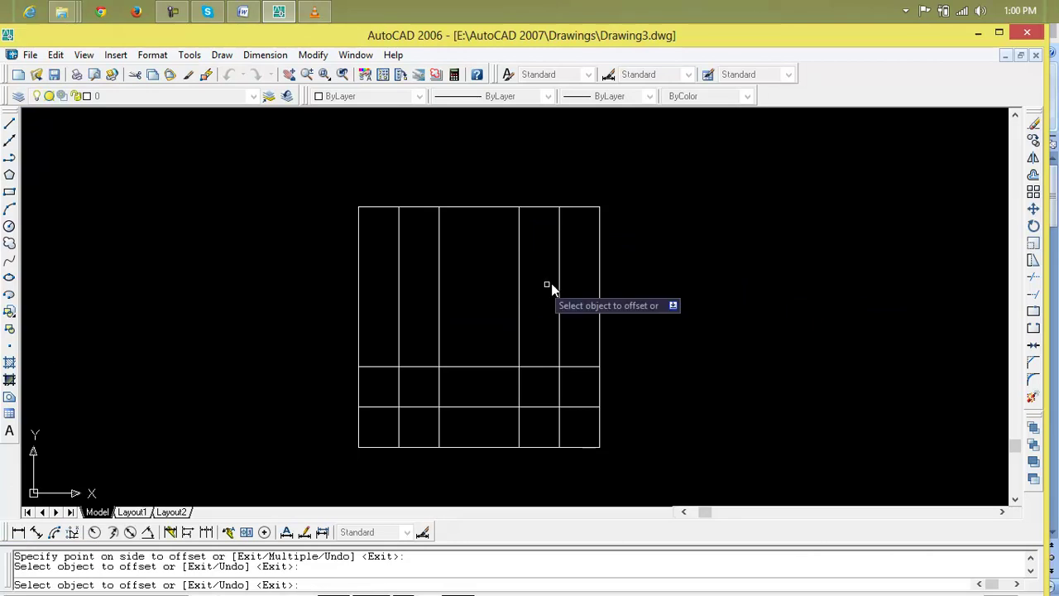
{"action": "left_click", "coordinate": [497, 207]}
{"action": "left_click", "coordinate": [496, 224]}
{"action": "left_click", "coordinate": [495, 247]}
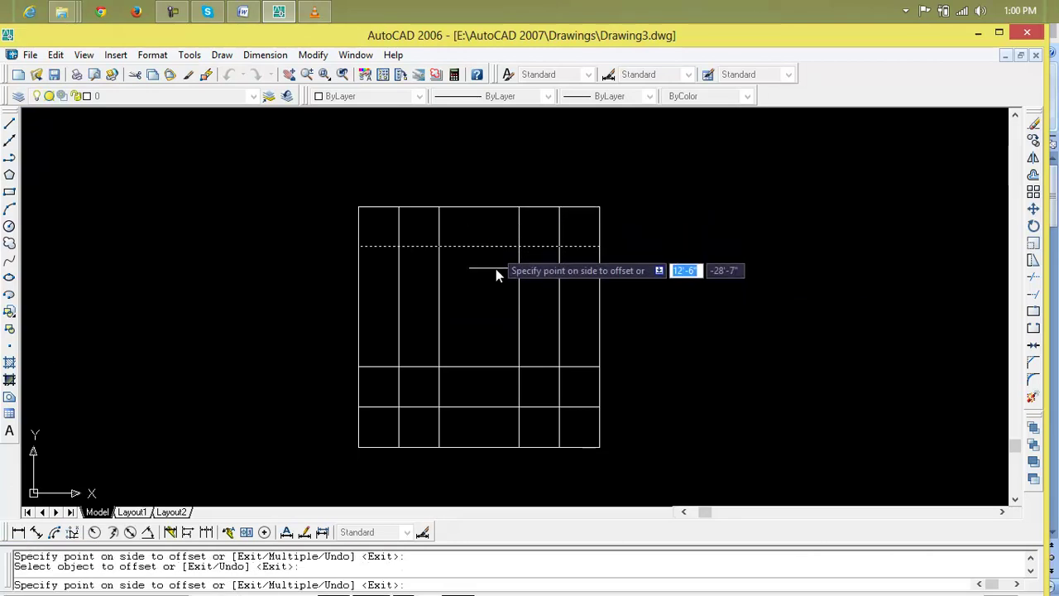
{"action": "left_click", "coordinate": [496, 298]}
{"action": "key", "text": "Escape"}
{"action": "key", "text": "Escape"}
{"action": "scroll", "coordinate": [496, 298], "scroll_direction": "down", "scroll_amount": 1}
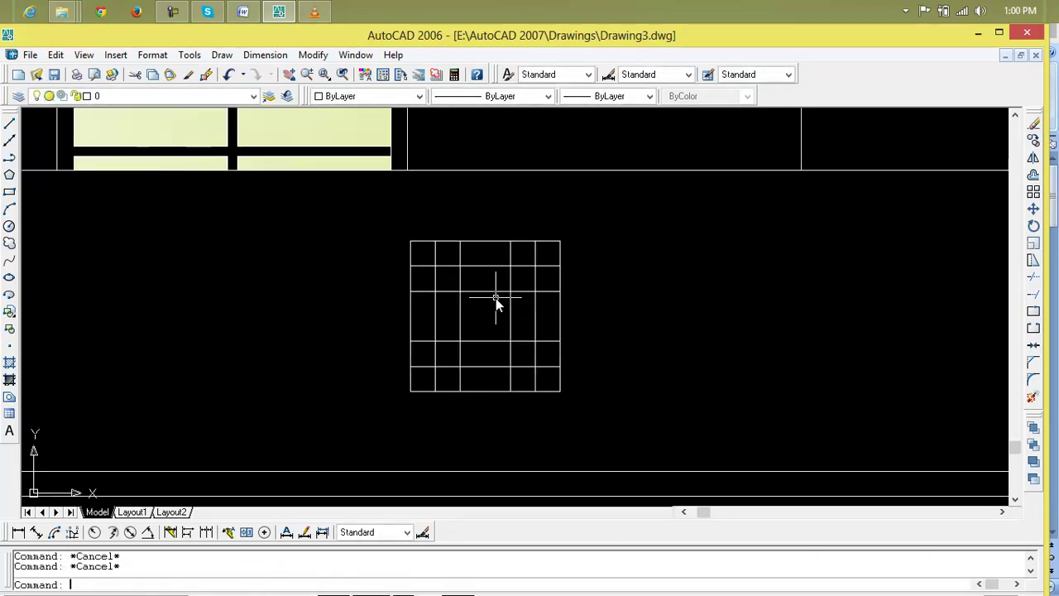
{"action": "type", "text": "tr"}
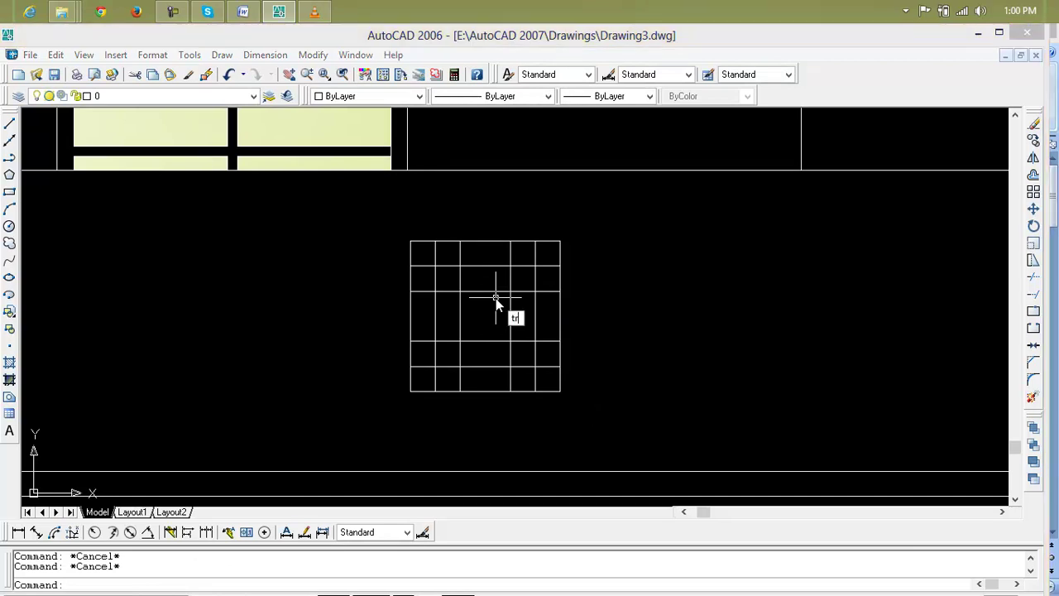
{"action": "key", "text": "Return"}
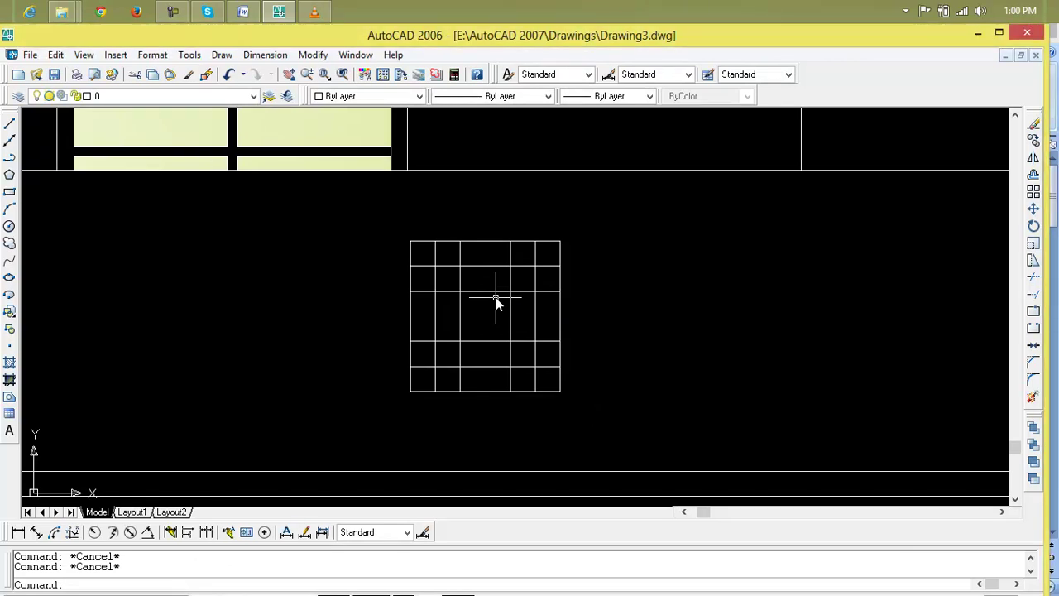
{"action": "scroll", "coordinate": [496, 297], "scroll_direction": "down", "scroll_amount": 6}
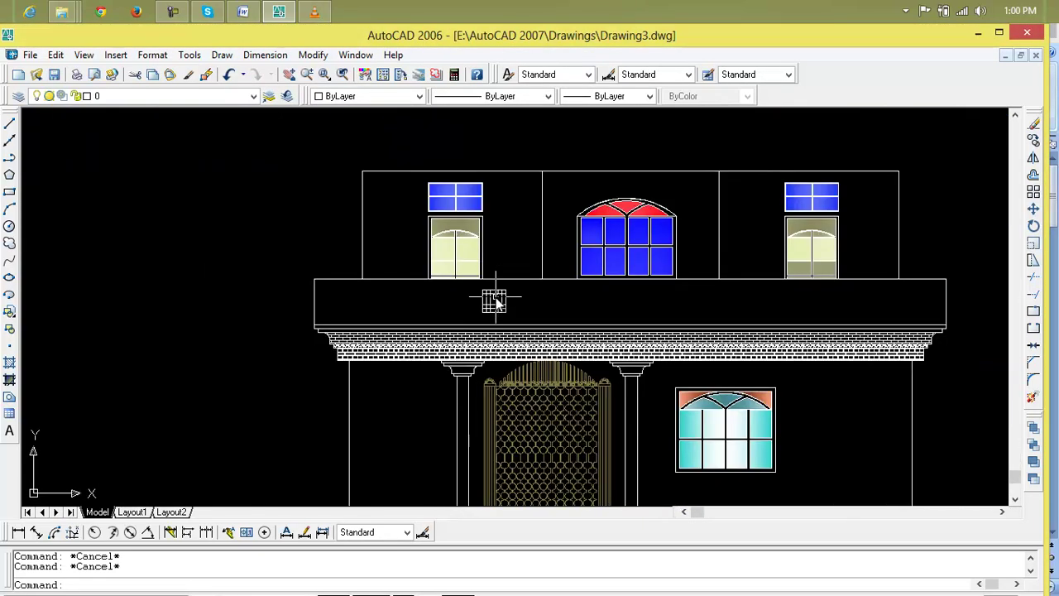
{"action": "scroll", "coordinate": [496, 297], "scroll_direction": "up", "scroll_amount": 7}
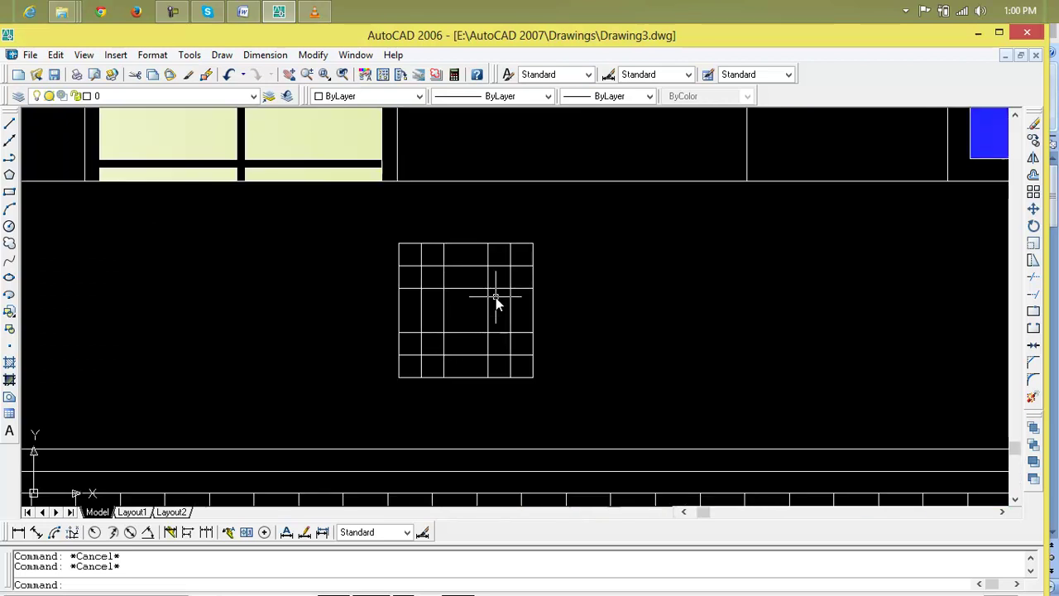
{"action": "scroll", "coordinate": [496, 297], "scroll_direction": "up", "scroll_amount": 3}
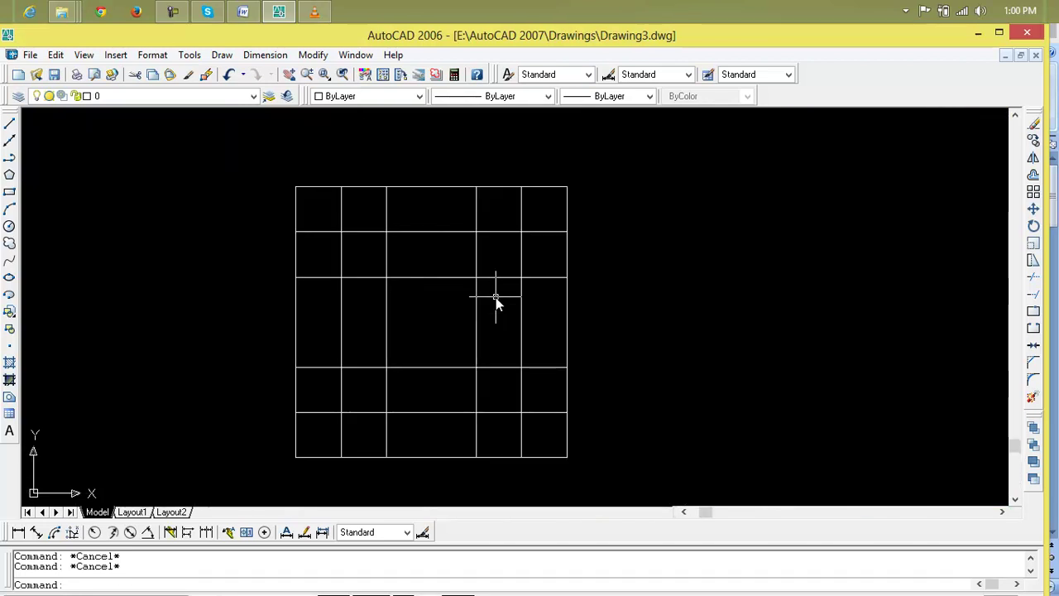
{"action": "type", "text": "pl"}
{"action": "key", "text": "Return"}
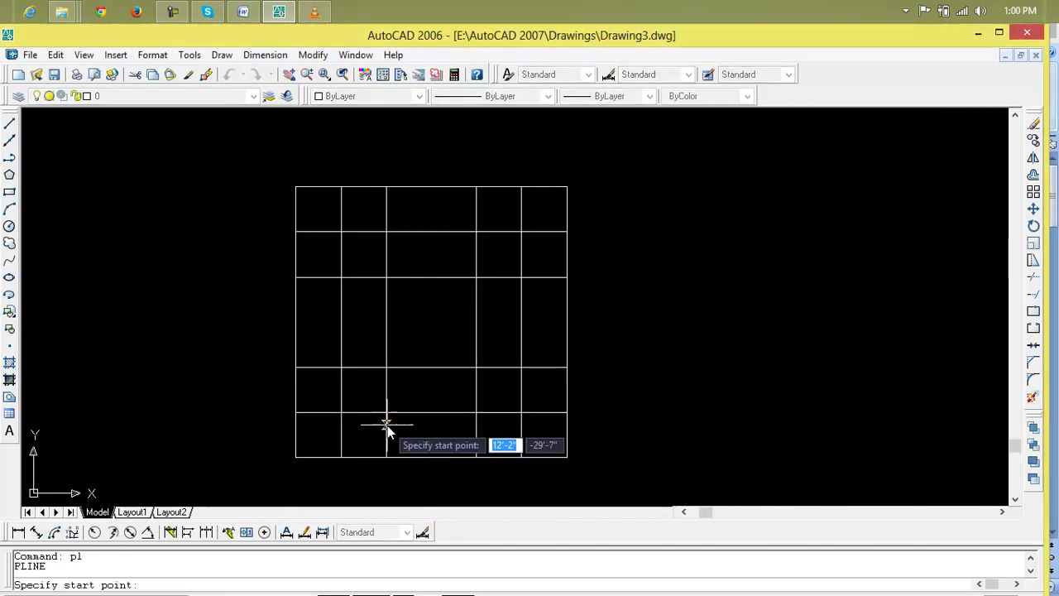
{"action": "left_click", "coordinate": [296, 457]}
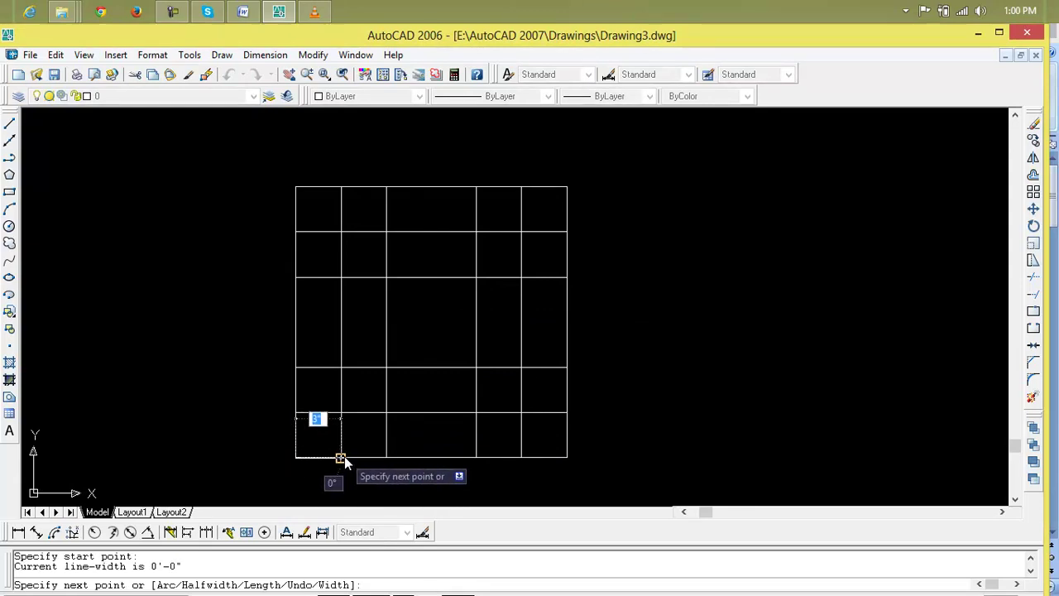
{"action": "left_click", "coordinate": [341, 457]}
{"action": "left_click", "coordinate": [341, 411]}
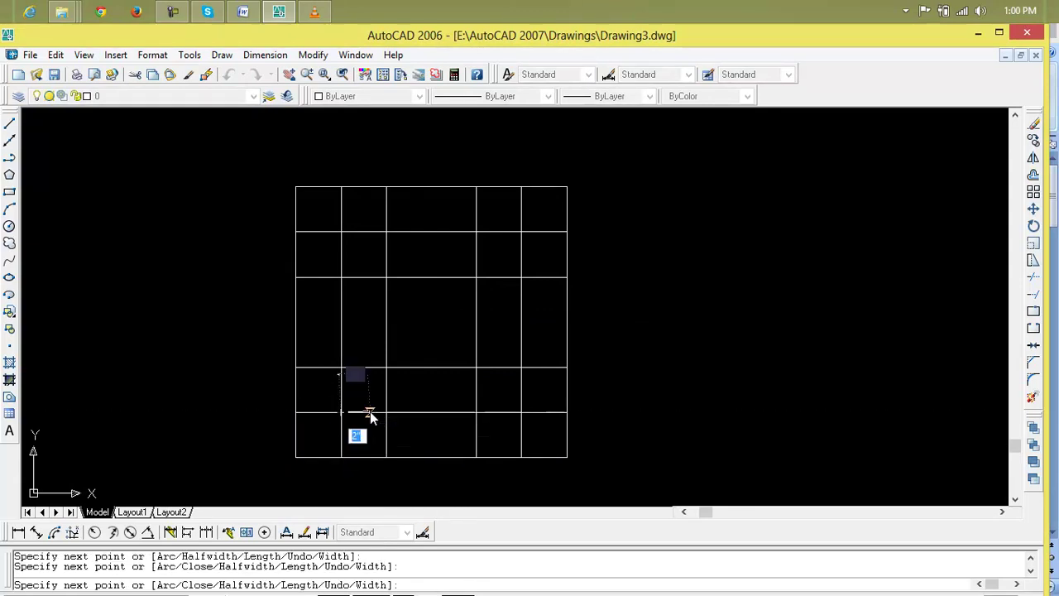
{"action": "left_click", "coordinate": [387, 411]}
{"action": "left_click", "coordinate": [386, 366]}
{"action": "left_click", "coordinate": [476, 367]}
{"action": "left_click", "coordinate": [475, 277]}
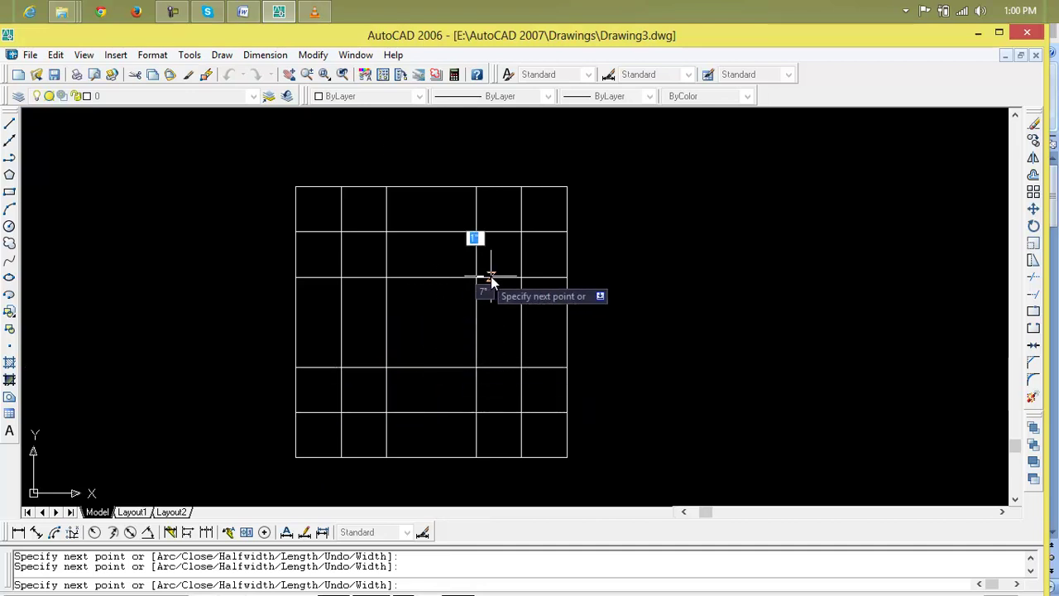
{"action": "left_click", "coordinate": [521, 232]}
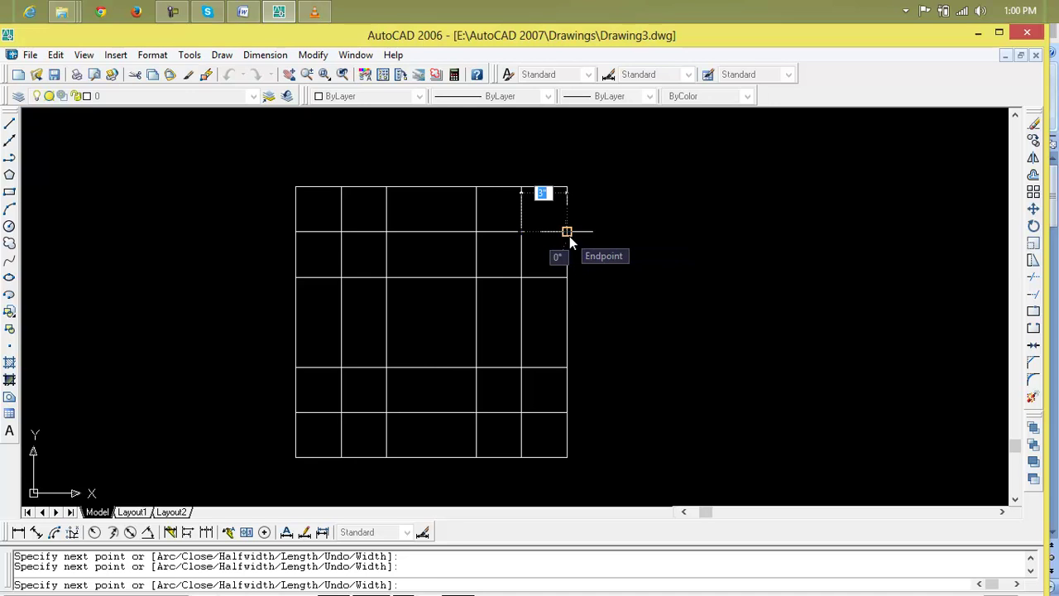
{"action": "key", "text": "Escape"}
{"action": "key", "text": "Escape"}
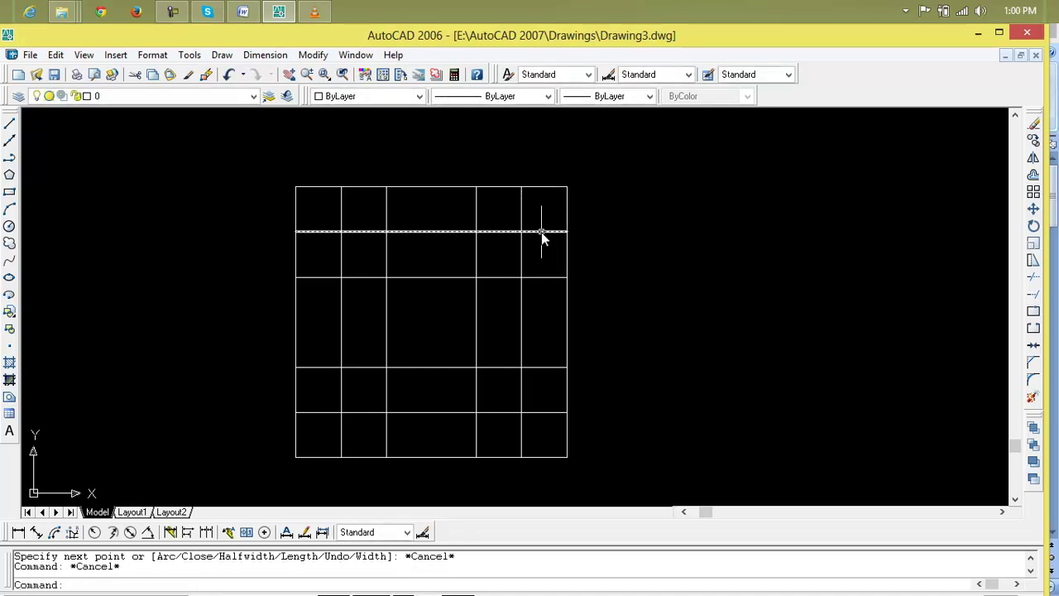
{"action": "key", "text": "Escape"}
Step: Start a polyline at the grid's lower-left corner and trace two 3" steps up to the central cell's lower-left corner
{"action": "type", "text": "pl"}
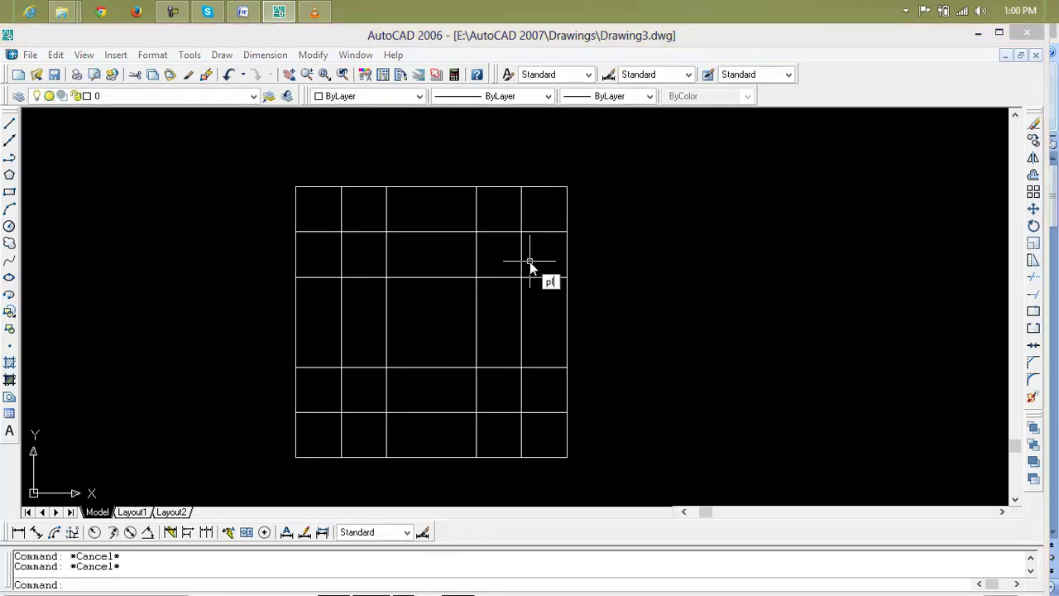
{"action": "key", "text": "Return"}
{"action": "left_click", "coordinate": [297, 455]}
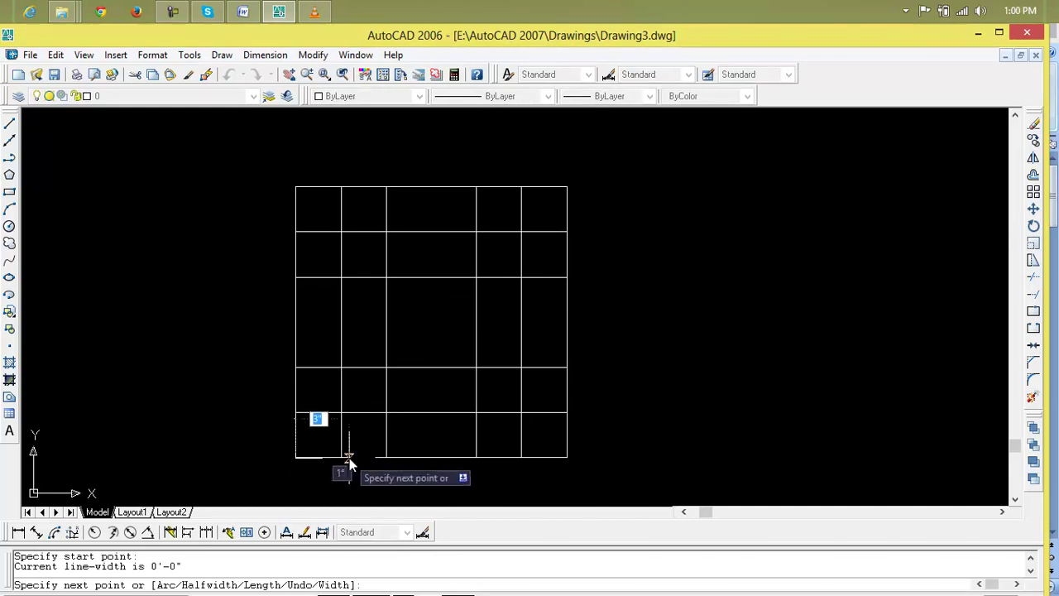
{"action": "left_click", "coordinate": [342, 455]}
{"action": "left_click", "coordinate": [343, 421]}
{"action": "left_click", "coordinate": [387, 412]}
{"action": "left_click", "coordinate": [386, 366]}
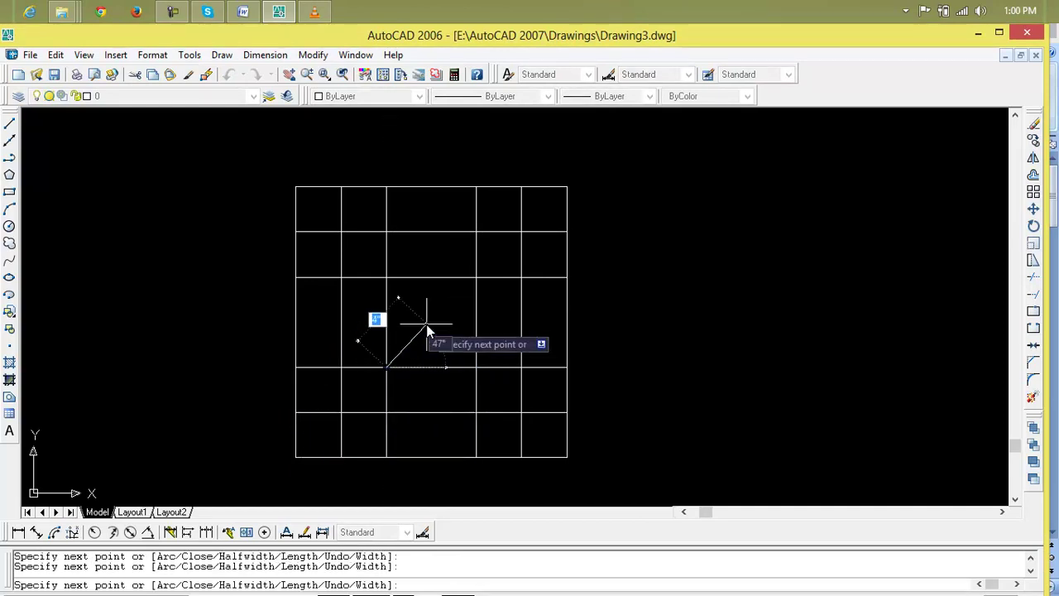
Step: Continue the polyline with an arc to the central cell's upper-right corner, followed by straight segments 3" right and 3" up along the grid
{"action": "type", "text": "a"}
{"action": "key", "text": "Return"}
{"action": "left_click", "coordinate": [478, 277]}
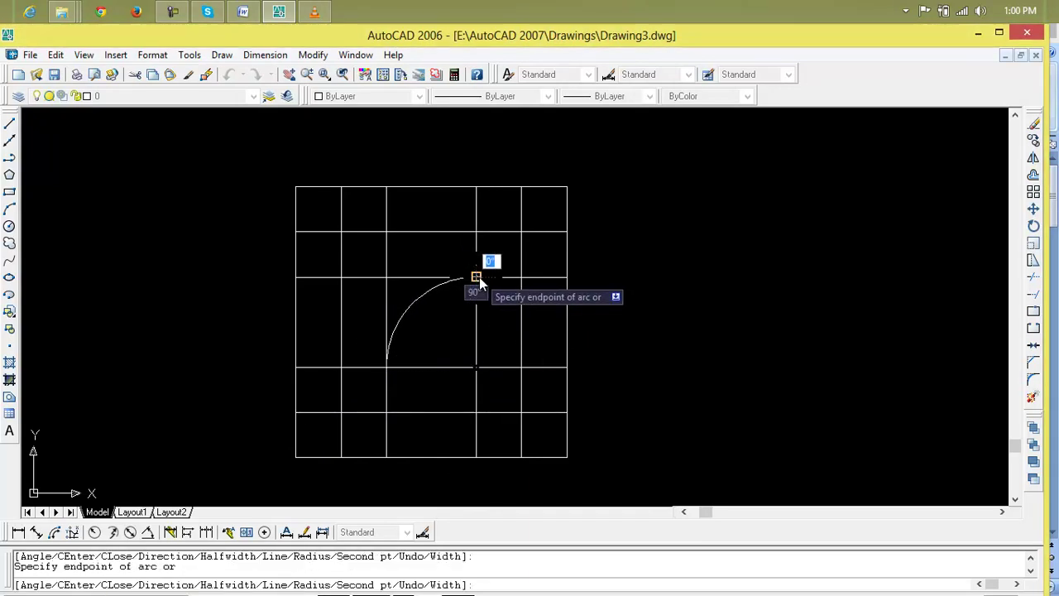
{"action": "type", "text": "l"}
{"action": "key", "text": "Return"}
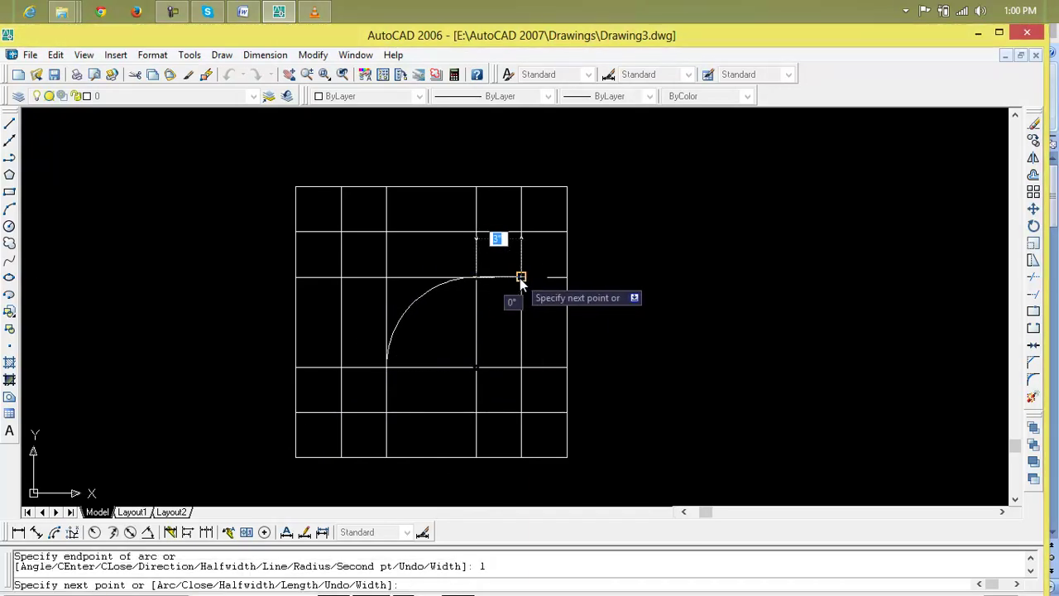
{"action": "left_click", "coordinate": [521, 277]}
{"action": "left_click", "coordinate": [521, 233]}
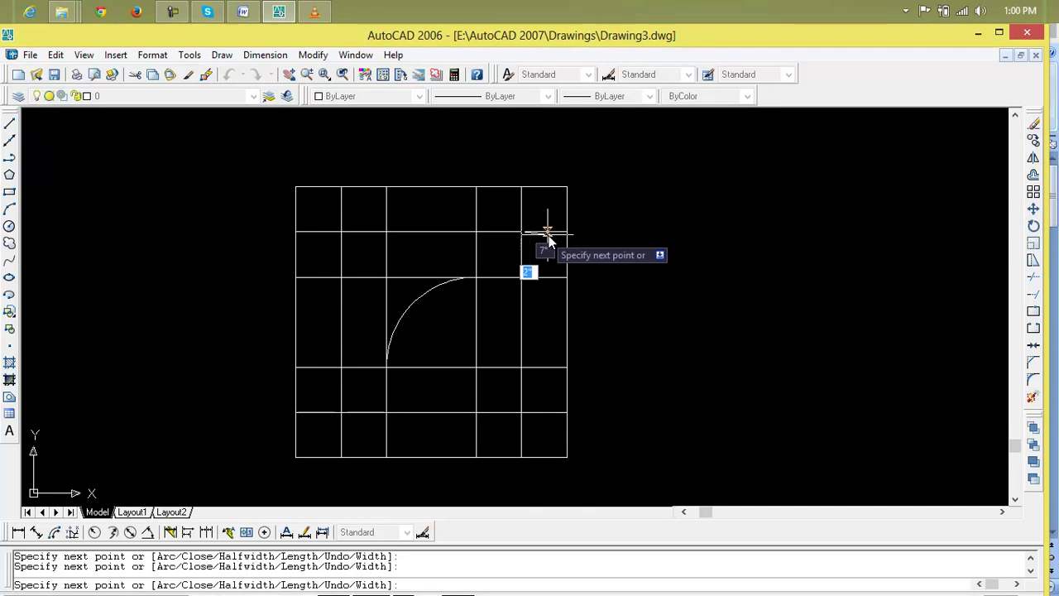
Step: Carry the polyline to the grid's upper-right corner, along its top and left edges, and close the outline
{"action": "left_click", "coordinate": [566, 189]}
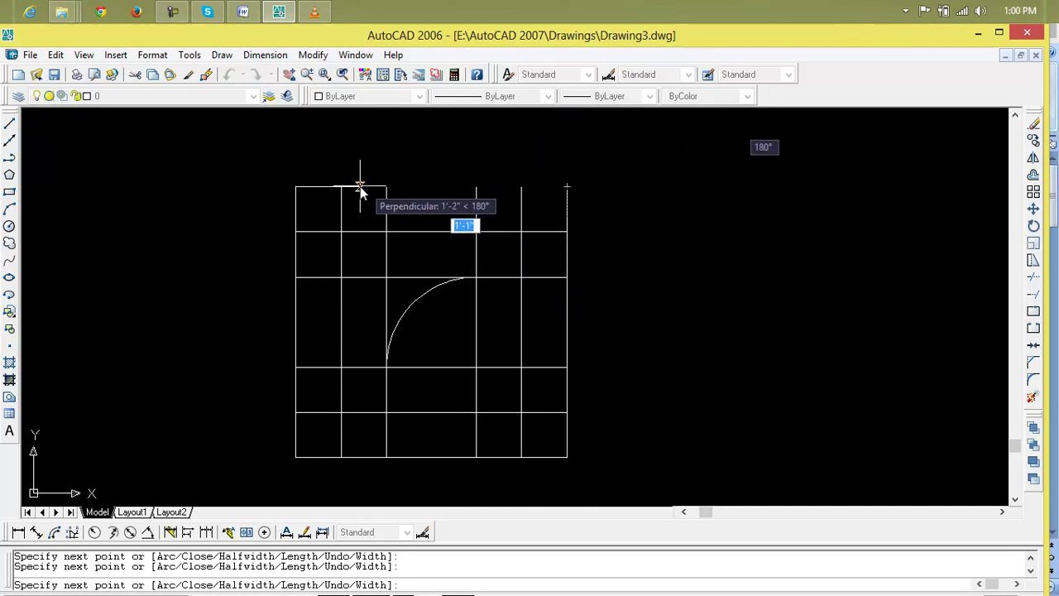
{"action": "left_click", "coordinate": [299, 189]}
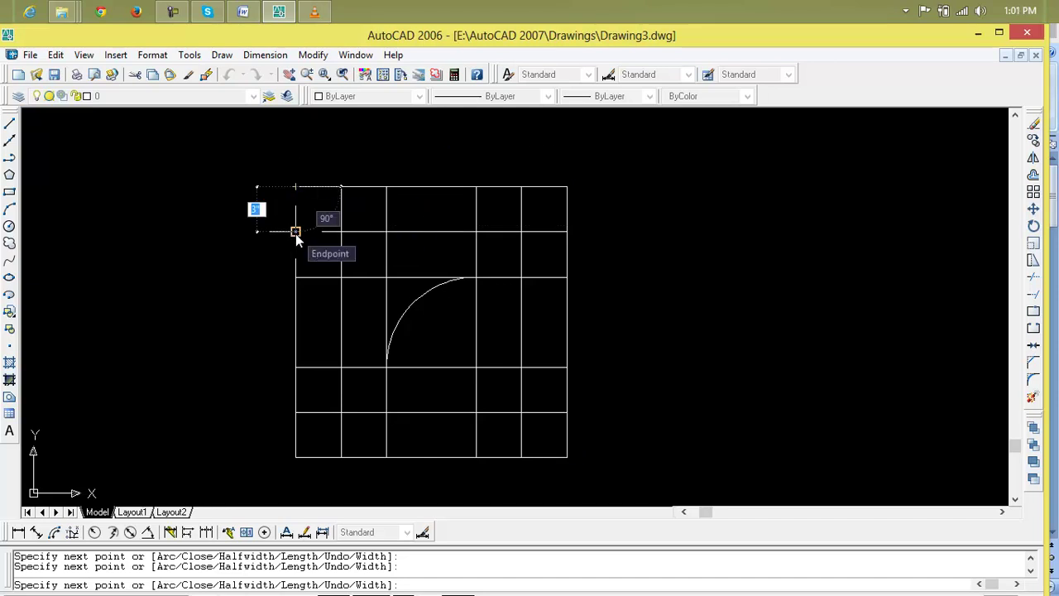
{"action": "left_click", "coordinate": [297, 460]}
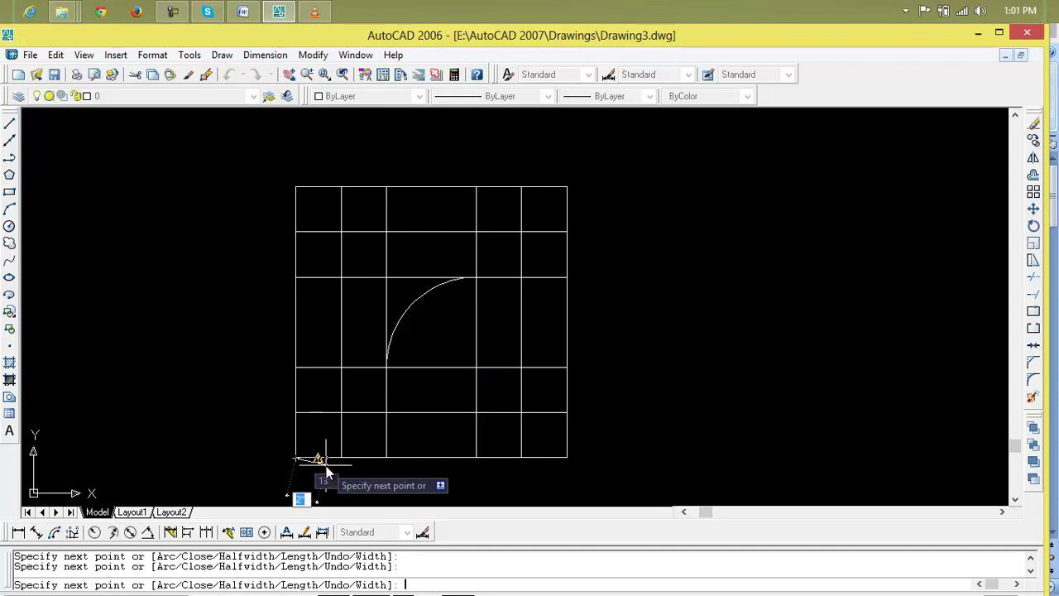
{"action": "type", "text": "c"}
{"action": "key", "text": "Return"}
Step: Move the closed profile out of the grid into the empty part of the parapet band to its right
{"action": "scroll", "coordinate": [341, 456], "scroll_direction": "down", "scroll_amount": 4}
{"action": "middle_click_drag", "start_coordinate": [341, 457], "coordinate": [359, 457]}
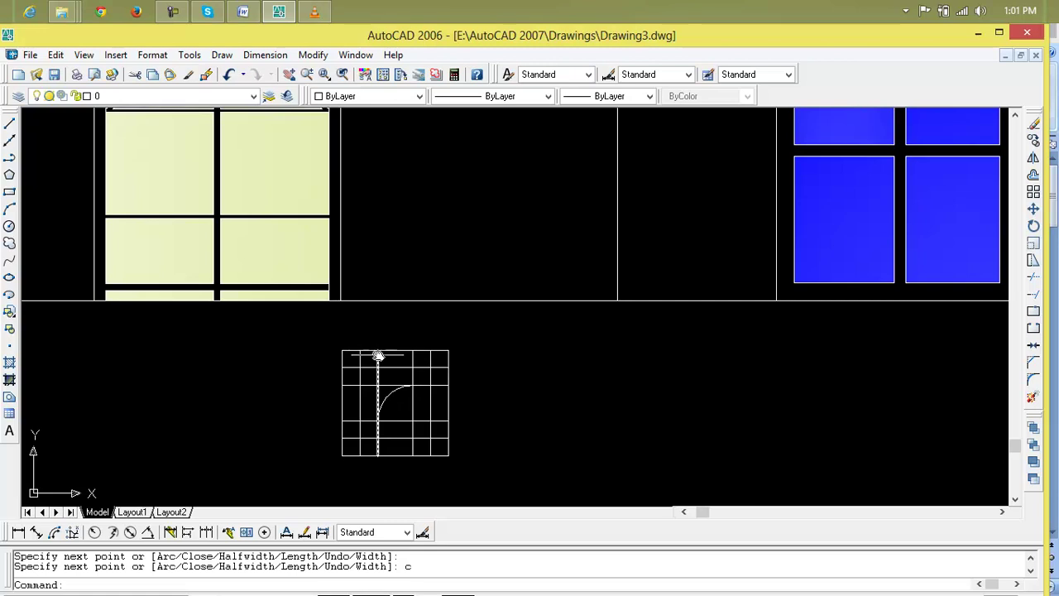
{"action": "type", "text": "m"}
{"action": "key", "text": "Return"}
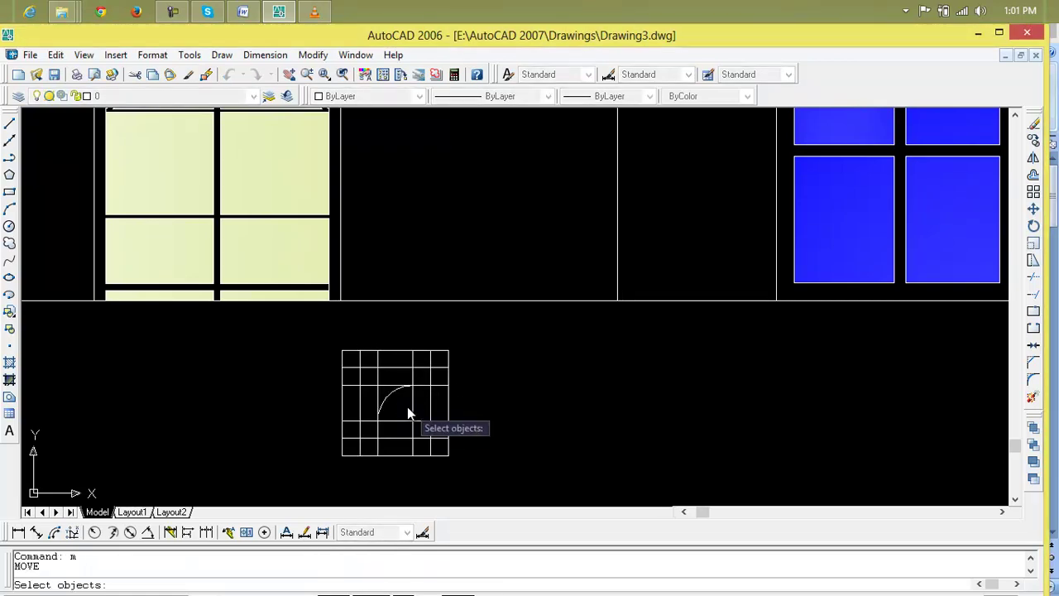
{"action": "left_click", "coordinate": [392, 400]}
{"action": "key", "text": "Return"}
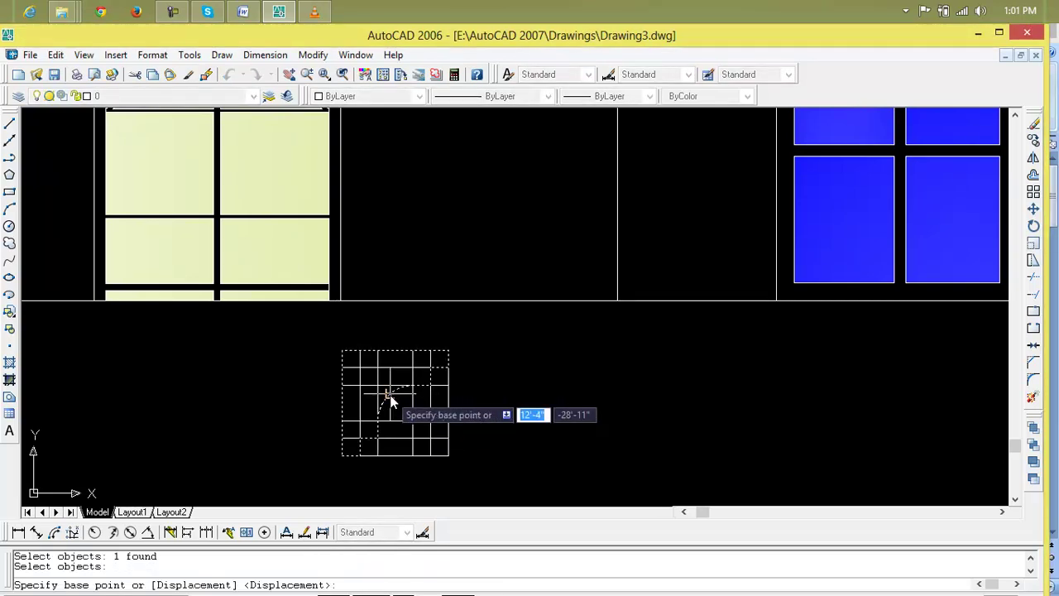
{"action": "left_click", "coordinate": [392, 400]}
{"action": "left_click", "coordinate": [708, 415]}
{"action": "key", "text": "Escape"}
{"action": "key", "text": "Escape"}
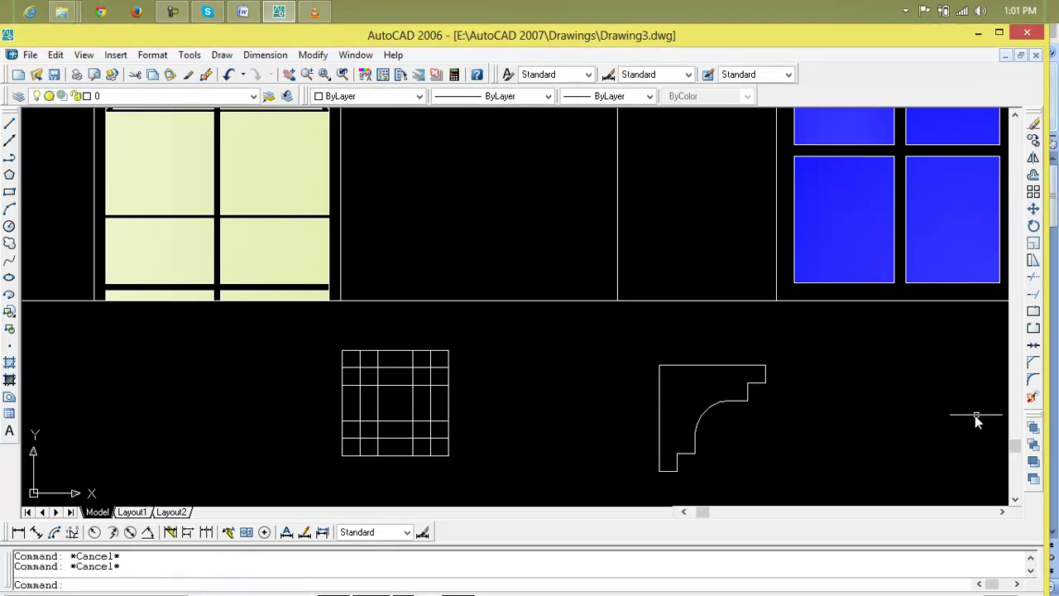
Step: Explode the moved profile and erase its long straight top and left edges, keeping only the stepped curve
{"action": "left_click", "coordinate": [1033, 398]}
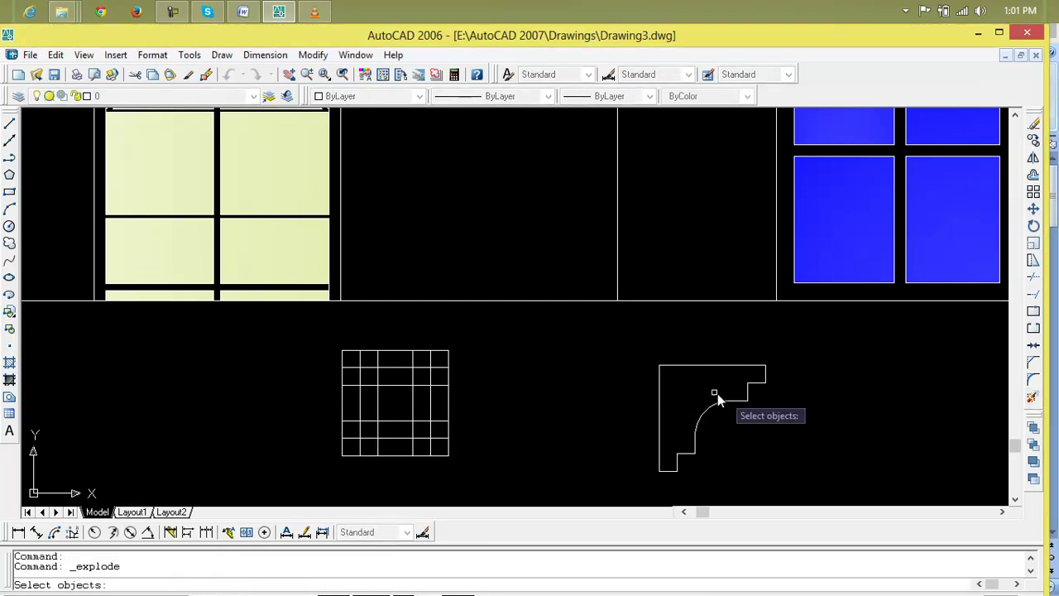
{"action": "left_click", "coordinate": [681, 367]}
{"action": "key", "text": "Return"}
{"action": "left_click", "coordinate": [684, 365]}
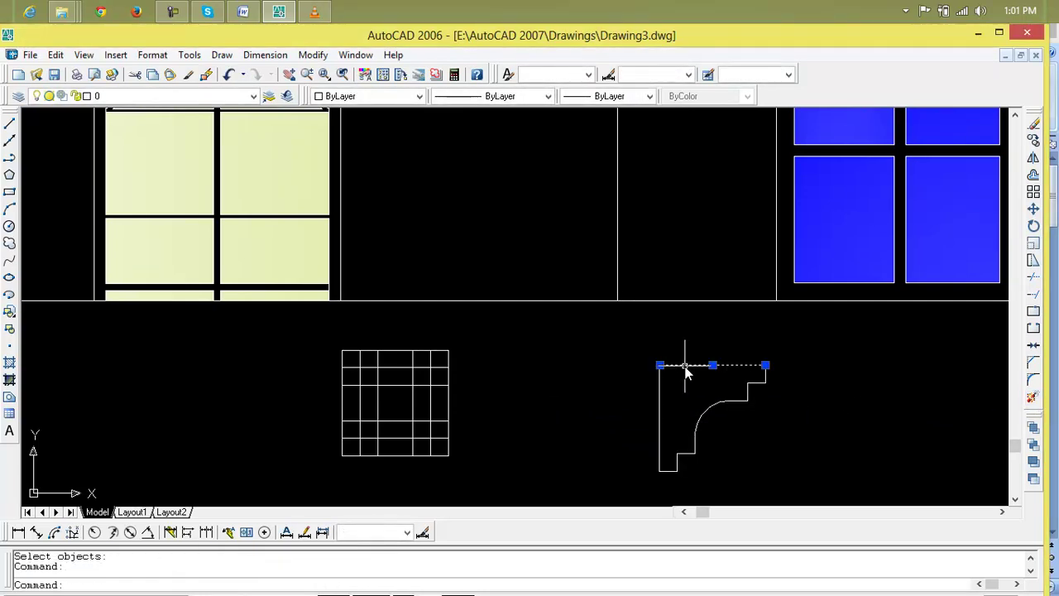
{"action": "key", "text": "Delete"}
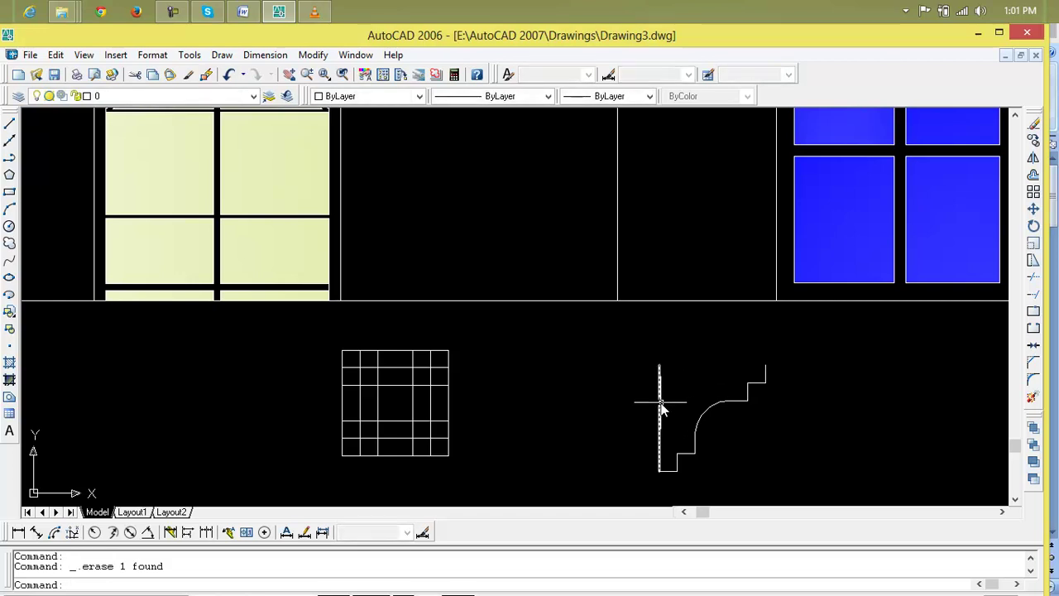
Step: Erase the whole gridded construction square from the parapet band
{"action": "scroll", "coordinate": [674, 433], "scroll_direction": "down", "scroll_amount": 2}
{"action": "middle_click_drag", "start_coordinate": [683, 440], "coordinate": [550, 451]}
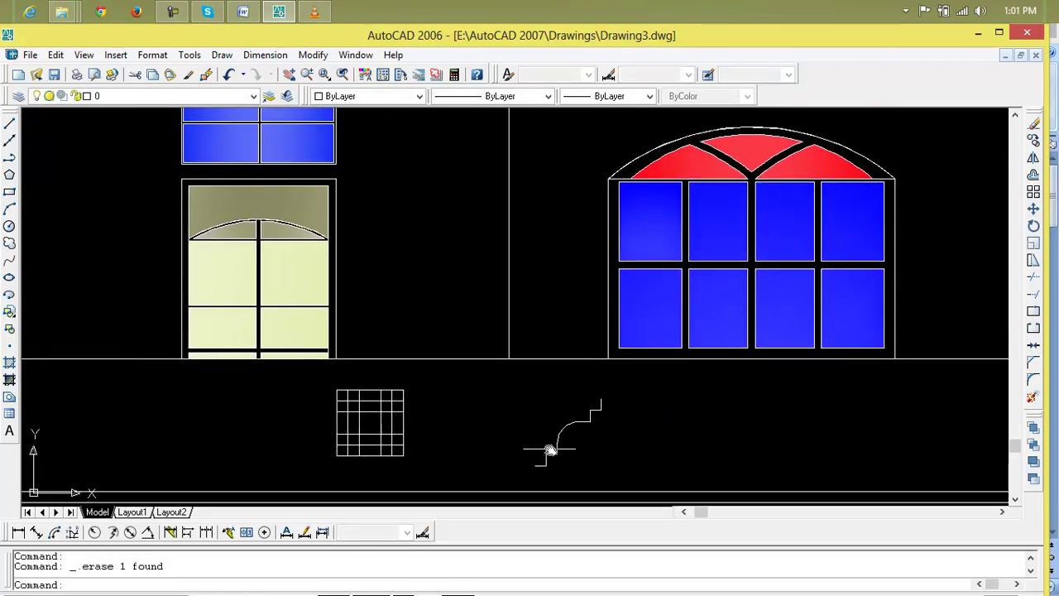
{"action": "left_click", "coordinate": [443, 375]}
{"action": "left_click", "coordinate": [315, 461]}
{"action": "key", "text": "Delete"}
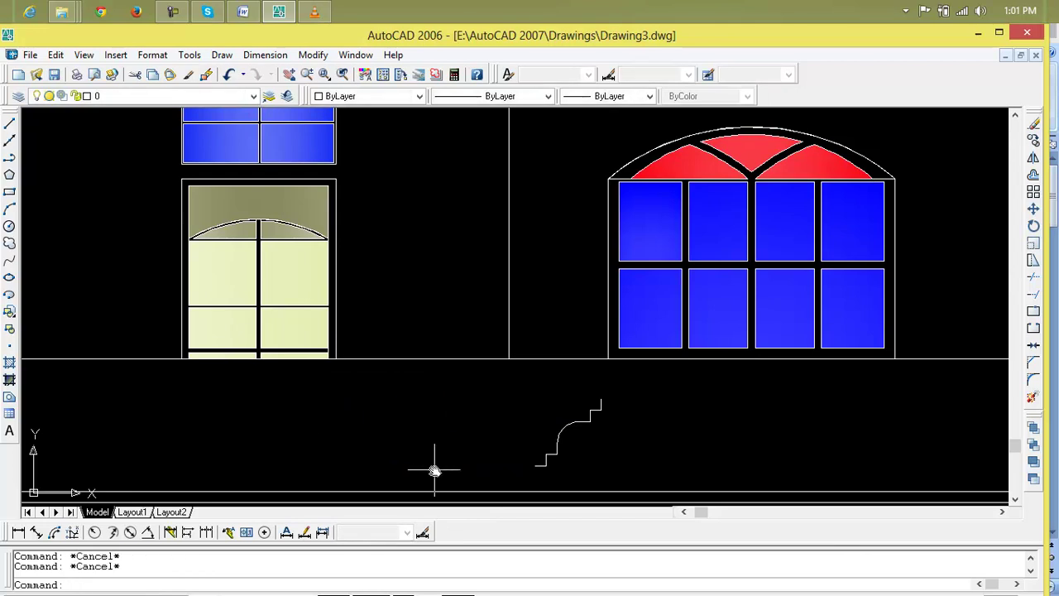
Step: Move the stepped profile by its lower-left endpoint onto the top-right corner of the upper storey's wall
{"action": "type", "text": "m"}
{"action": "key", "text": "Return"}
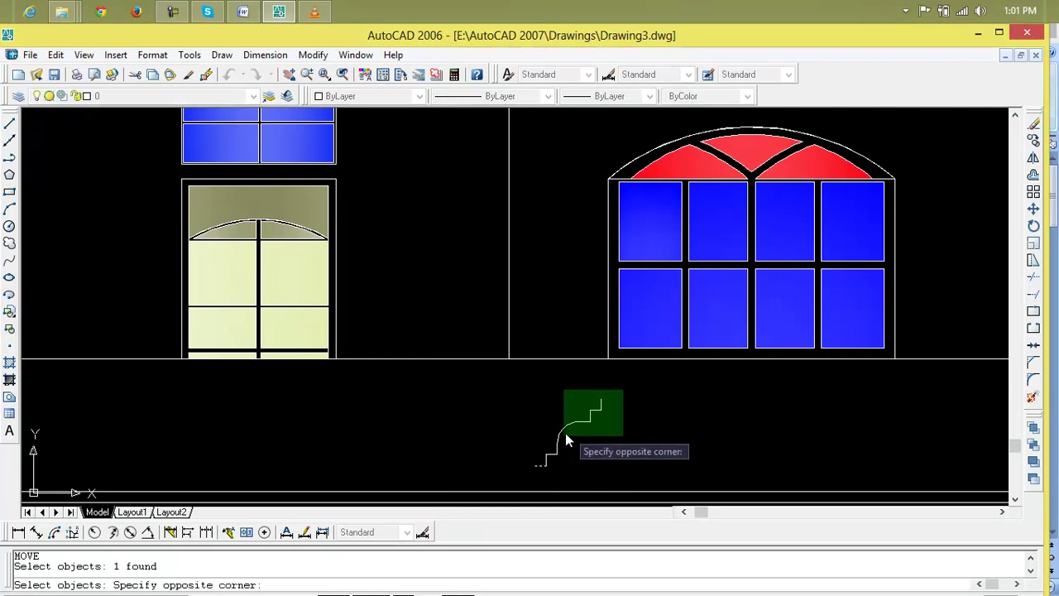
{"action": "left_click", "coordinate": [532, 477]}
{"action": "key", "text": "Return"}
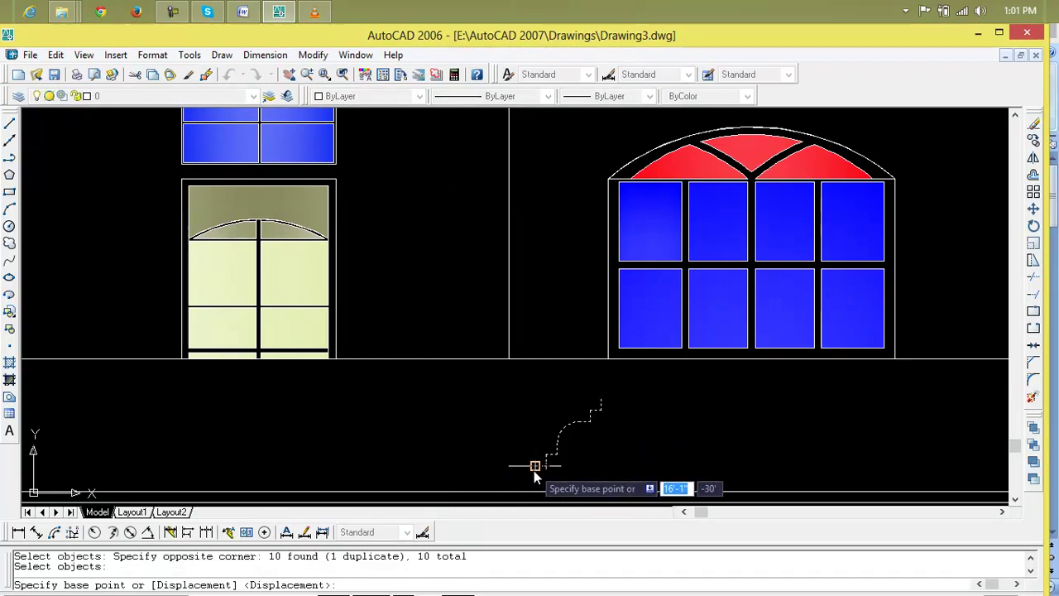
{"action": "left_click", "coordinate": [533, 469]}
{"action": "scroll", "coordinate": [640, 431], "scroll_direction": "down", "scroll_amount": 3}
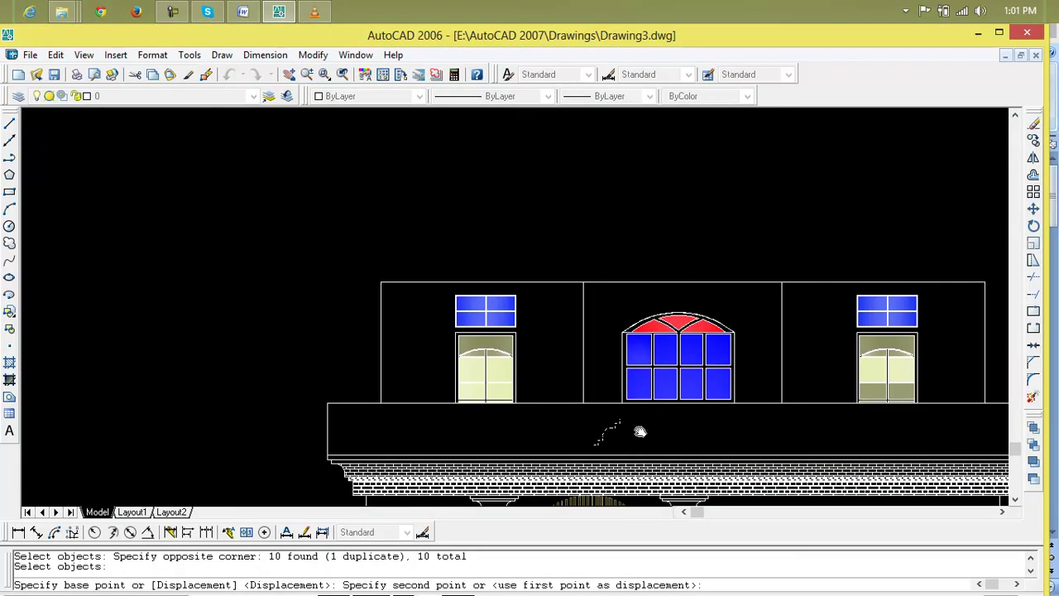
{"action": "middle_click_drag", "start_coordinate": [640, 431], "coordinate": [88, 473]}
{"action": "scroll", "coordinate": [406, 373], "scroll_direction": "up", "scroll_amount": 5}
{"action": "scroll", "coordinate": [434, 327], "scroll_direction": "up", "scroll_amount": 4}
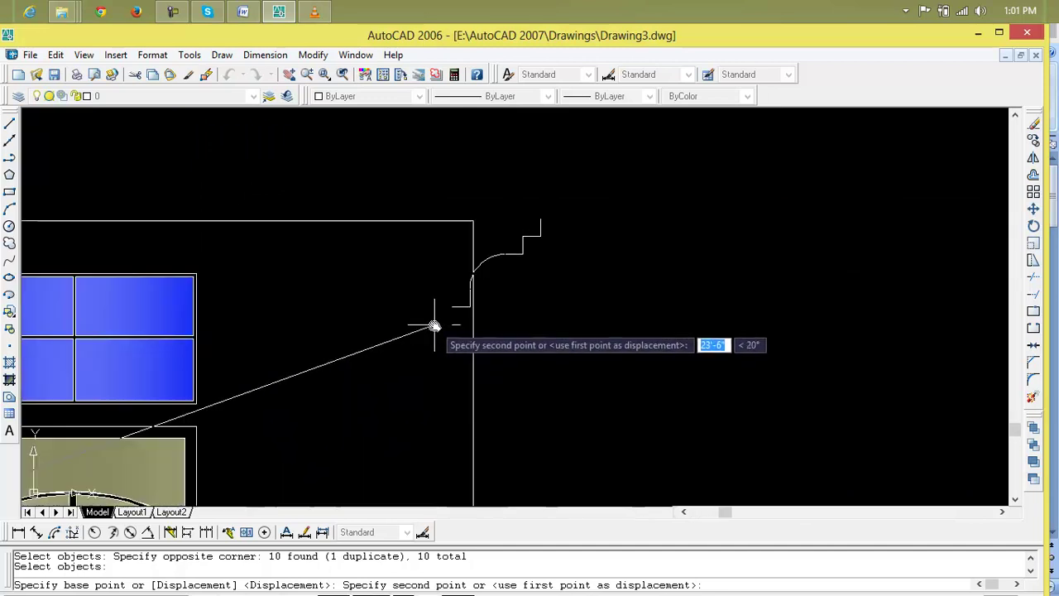
{"action": "left_click", "coordinate": [468, 231]}
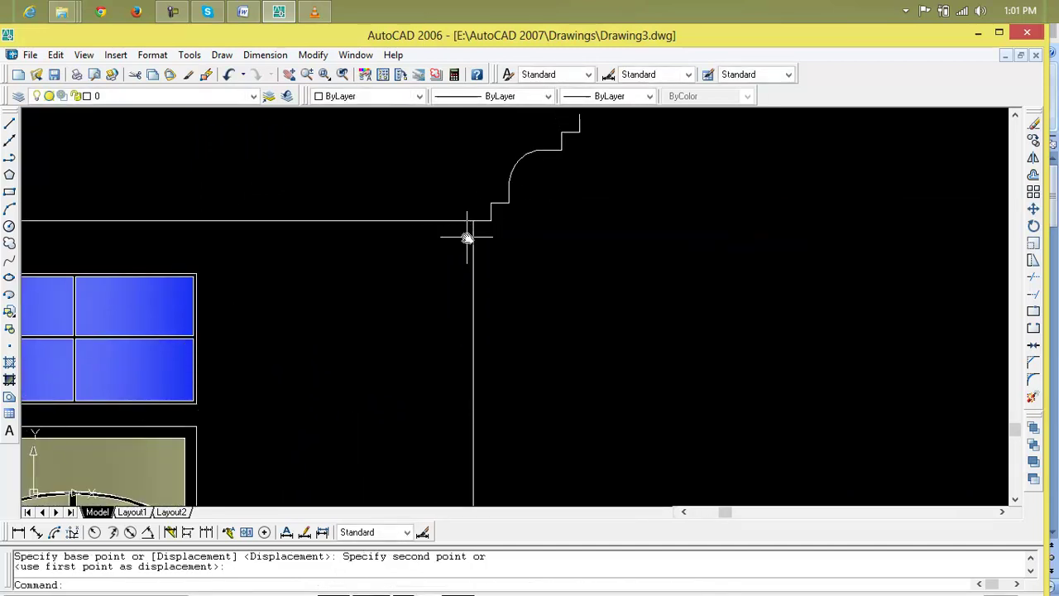
Step: Draw a line along the top of the upper storey from its left corner to its right corner
{"action": "scroll", "coordinate": [467, 237], "scroll_direction": "down", "scroll_amount": 6}
{"action": "middle_click_drag", "start_coordinate": [502, 262], "coordinate": [540, 263]}
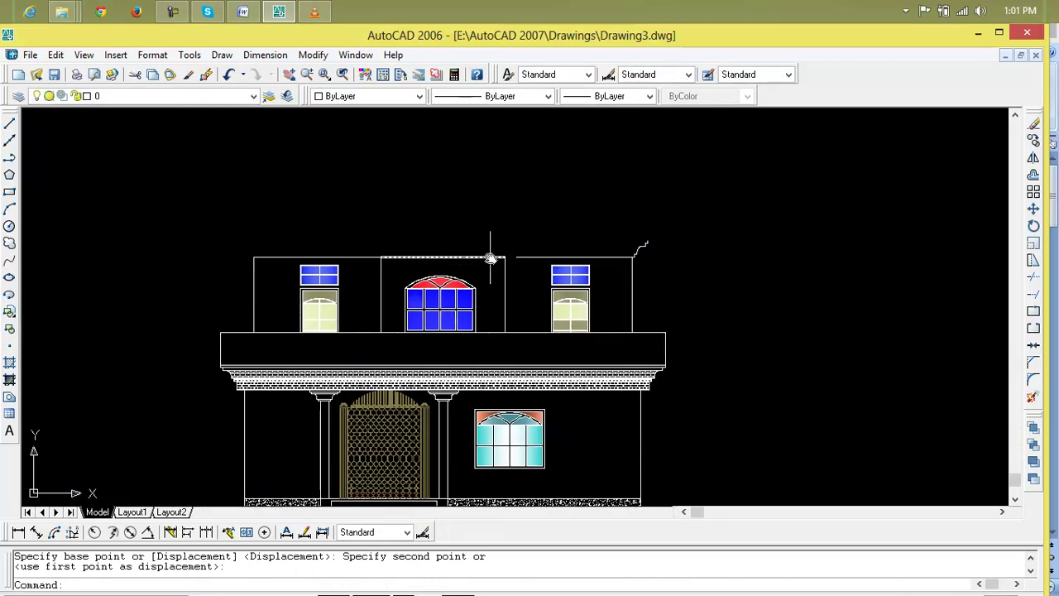
{"action": "type", "text": "l"}
{"action": "key", "text": "Return"}
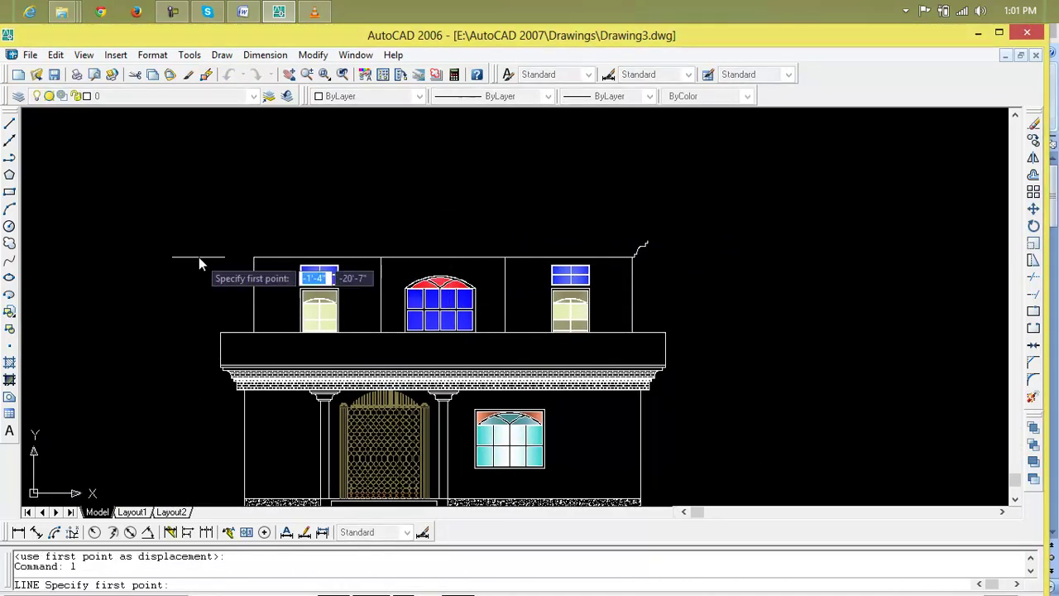
{"action": "left_click", "coordinate": [255, 258]}
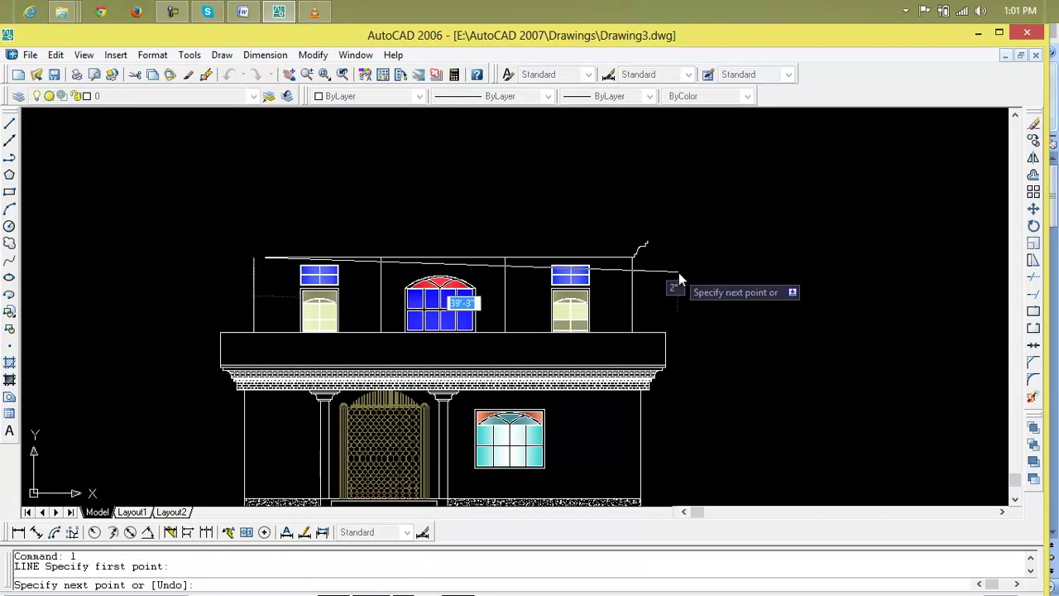
{"action": "left_click", "coordinate": [634, 258]}
{"action": "key", "text": "Return"}
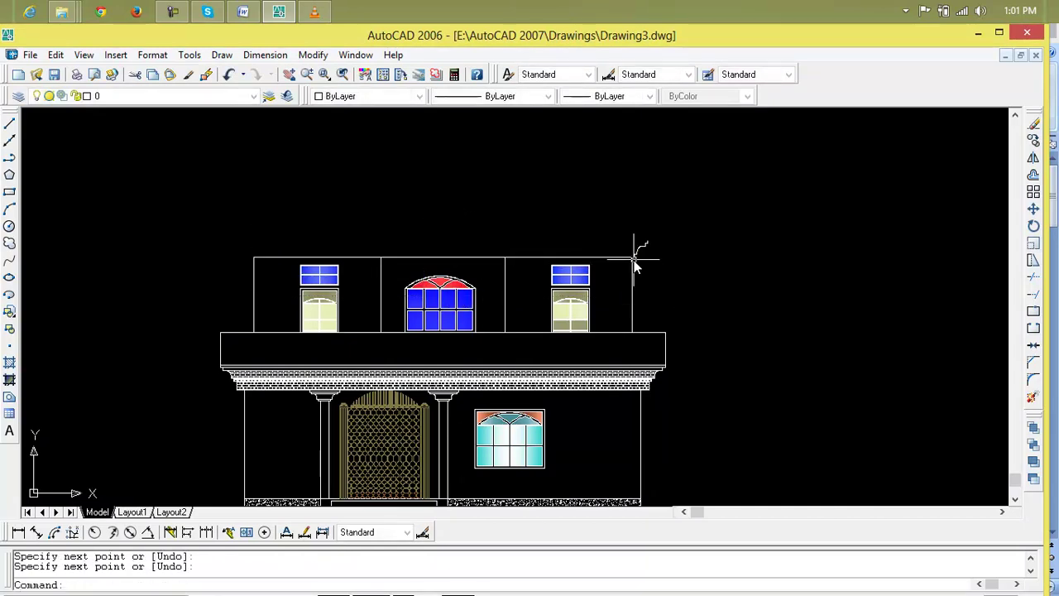
{"action": "type", "text": "m"}
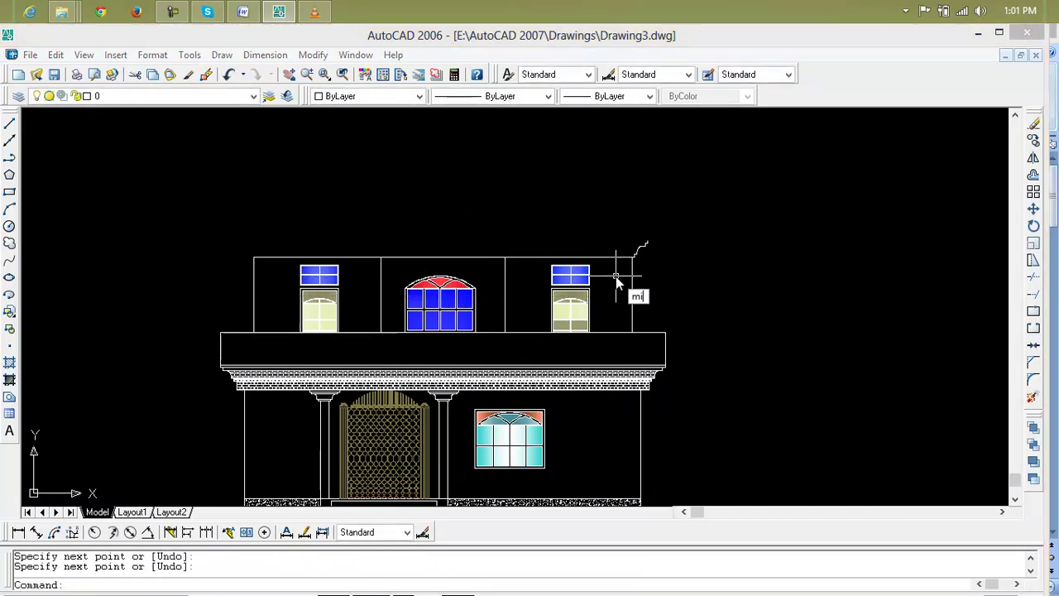
{"action": "type", "text": "i"}
{"action": "key", "text": "Return"}
{"action": "left_click", "coordinate": [667, 238]}
{"action": "left_click", "coordinate": [638, 250]}
{"action": "scroll", "coordinate": [635, 259], "scroll_direction": "up", "scroll_amount": 4}
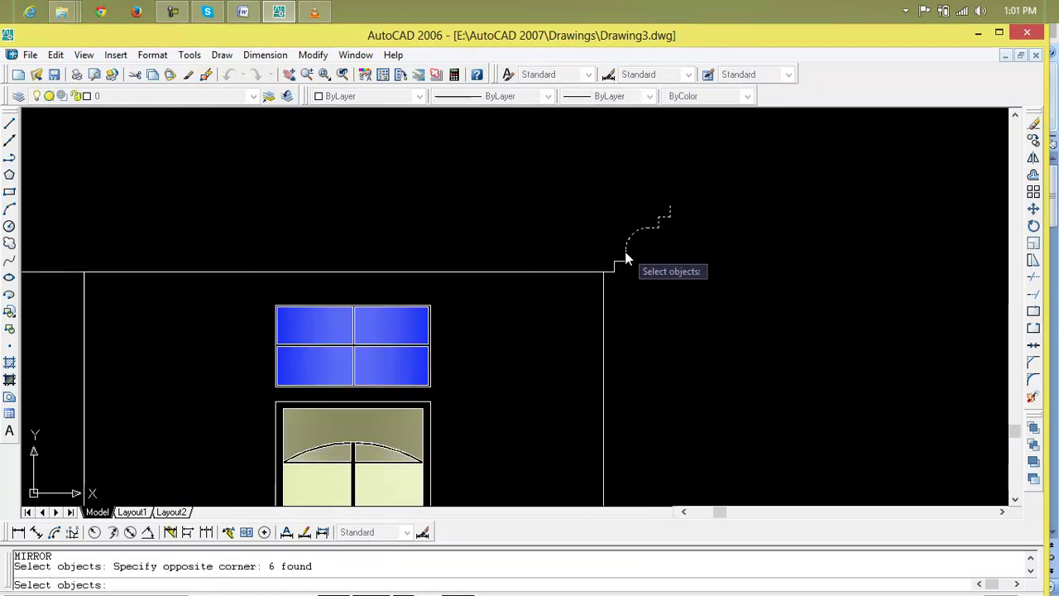
{"action": "left_click", "coordinate": [632, 275]}
{"action": "left_click", "coordinate": [626, 276]}
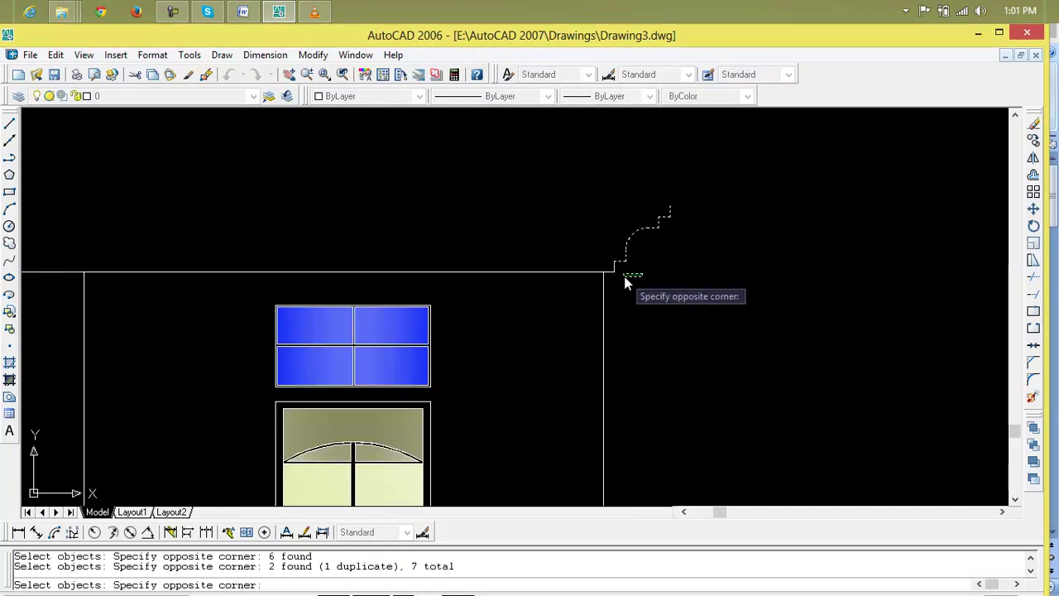
{"action": "left_click", "coordinate": [610, 272]}
{"action": "left_click", "coordinate": [632, 274]}
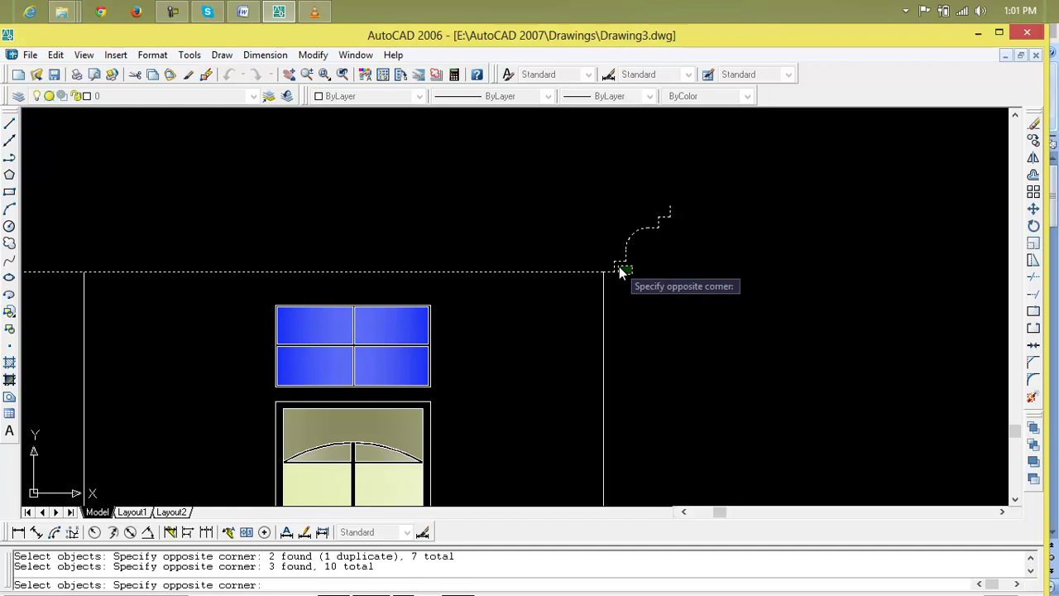
{"action": "left_click", "coordinate": [613, 267]}
{"action": "key", "text": "Escape"}
{"action": "key", "text": "Escape"}
{"action": "type", "text": "mi"}
{"action": "key", "text": "Return"}
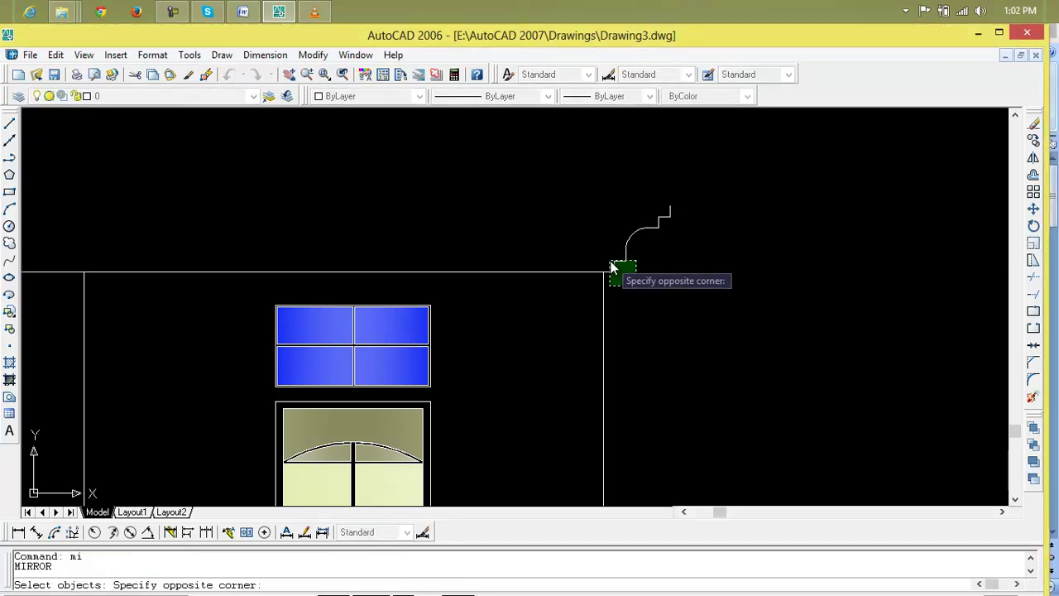
{"action": "left_click", "coordinate": [613, 265]}
{"action": "key", "text": "Escape"}
{"action": "key", "text": "Escape"}
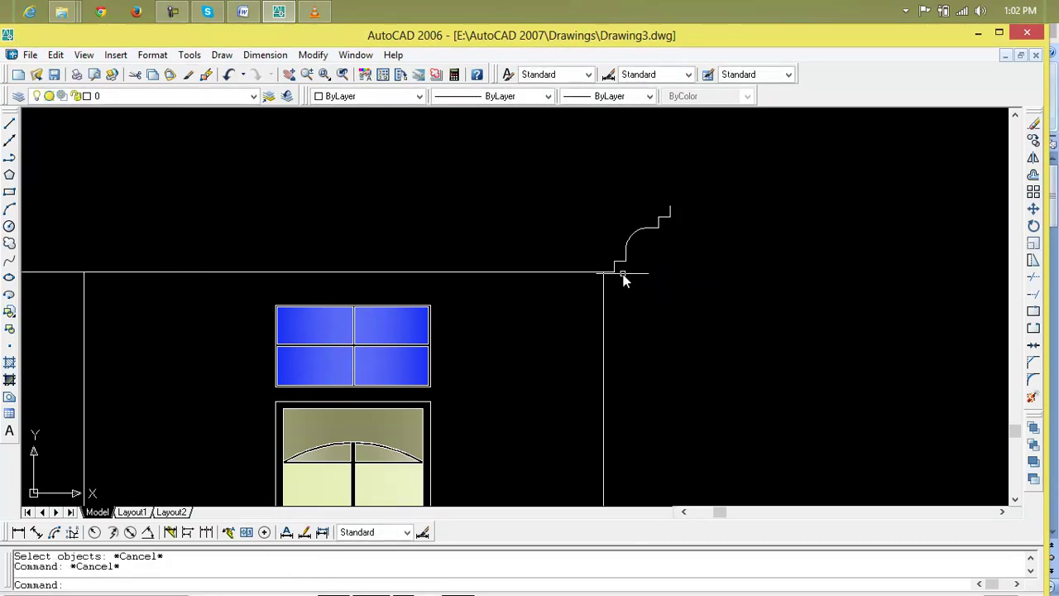
Step: Try to mirror the right-hand stepped profile across a freehand, near-vertical line from the middle of the upper storey's top edge, keeping the original
{"action": "scroll", "coordinate": [620, 274], "scroll_direction": "up", "scroll_amount": 2}
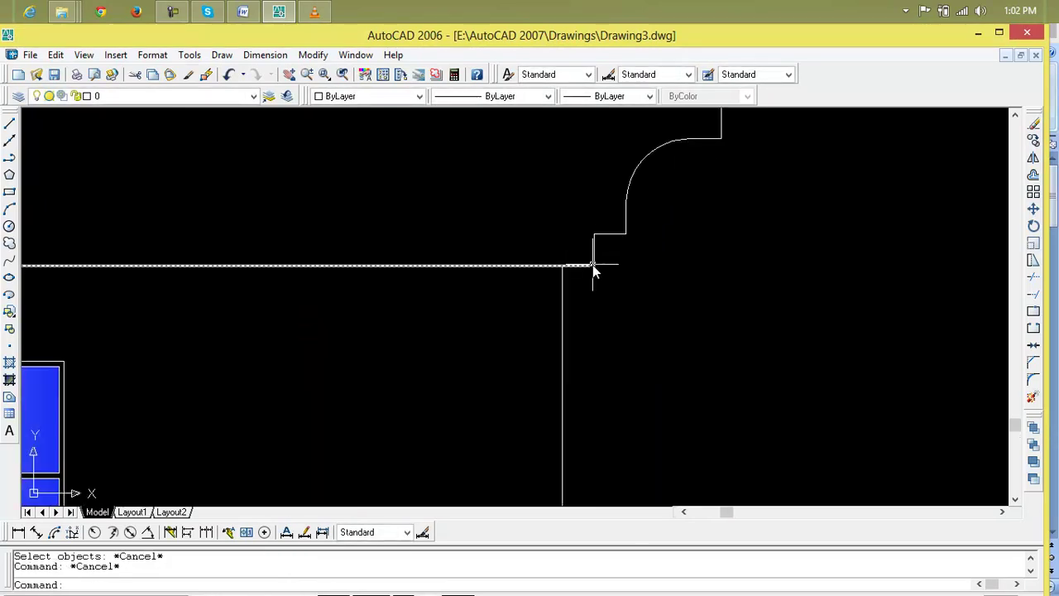
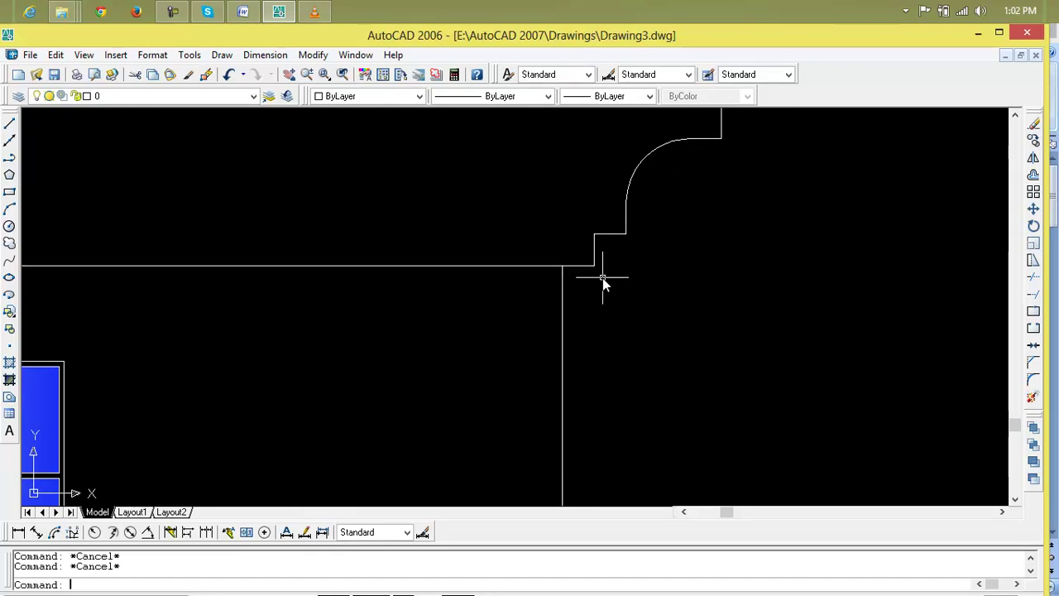
{"action": "type", "text": "mi"}
{"action": "key", "text": "Return"}
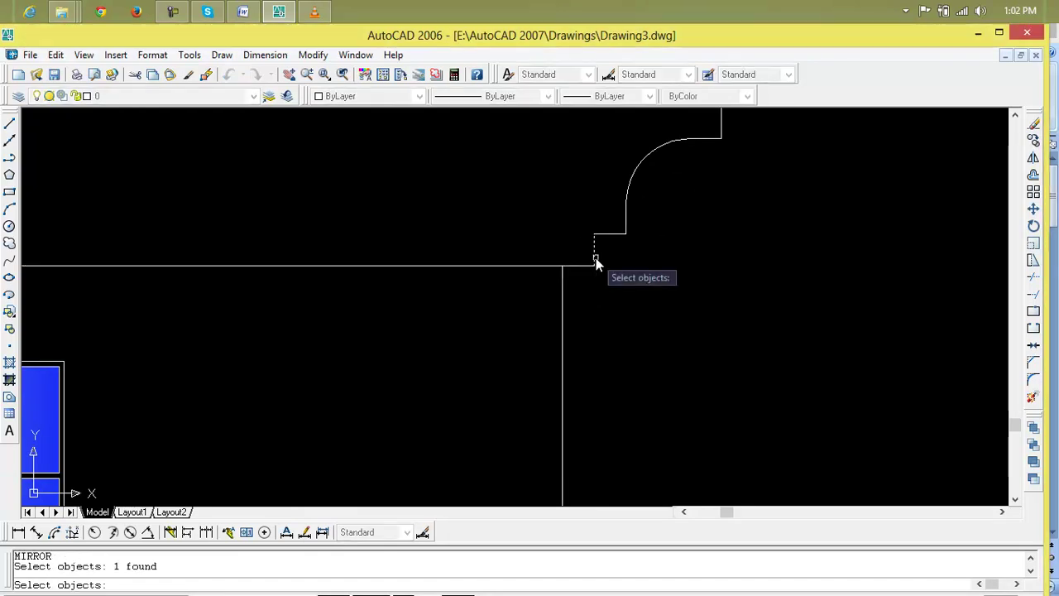
{"action": "left_click", "coordinate": [649, 164]}
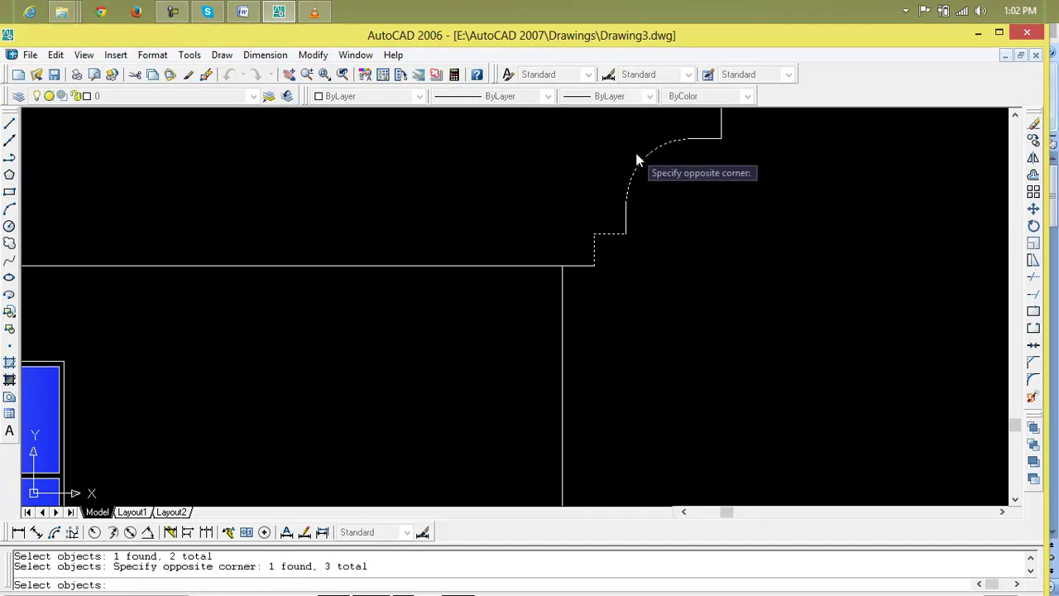
{"action": "middle_click_drag", "start_coordinate": [649, 164], "coordinate": [641, 281]}
{"action": "left_click", "coordinate": [621, 277]}
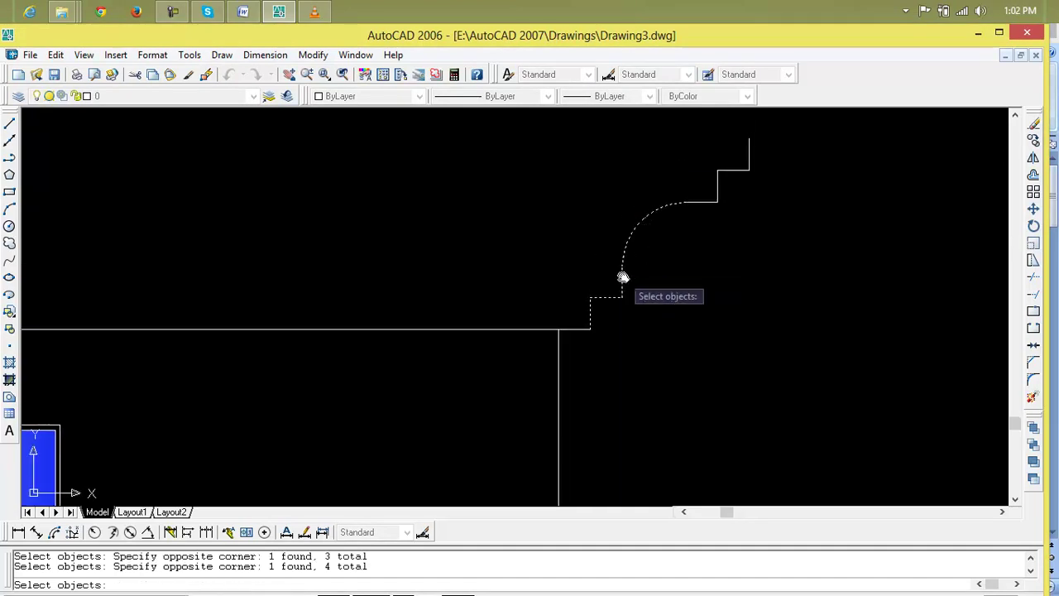
{"action": "left_click", "coordinate": [784, 136]}
{"action": "left_click", "coordinate": [687, 196]}
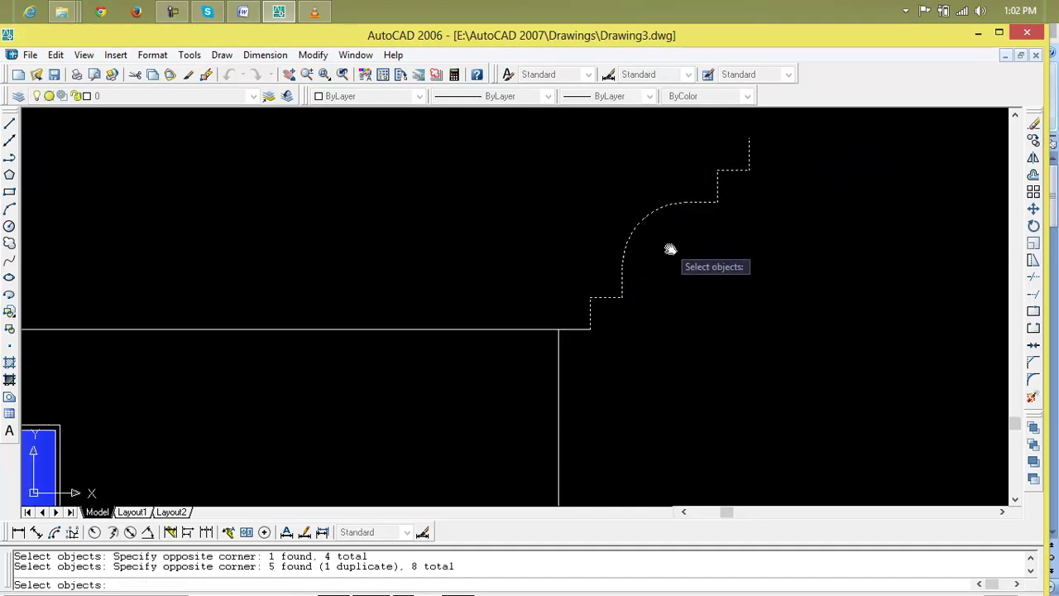
{"action": "key", "text": "Return"}
{"action": "scroll", "coordinate": [437, 378], "scroll_direction": "down", "scroll_amount": 2}
{"action": "middle_click_drag", "start_coordinate": [437, 378], "coordinate": [807, 385]}
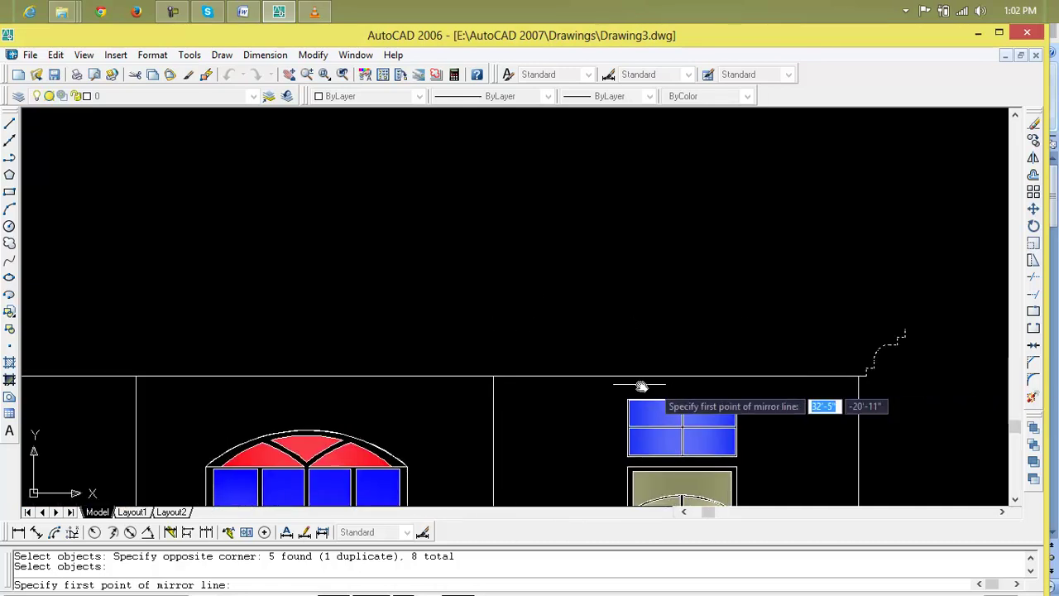
{"action": "scroll", "coordinate": [508, 366], "scroll_direction": "down", "scroll_amount": 3}
{"action": "middle_click_drag", "start_coordinate": [508, 366], "coordinate": [588, 366]}
{"action": "left_click", "coordinate": [515, 374]}
{"action": "left_click", "coordinate": [518, 230]}
{"action": "key", "text": "Return"}
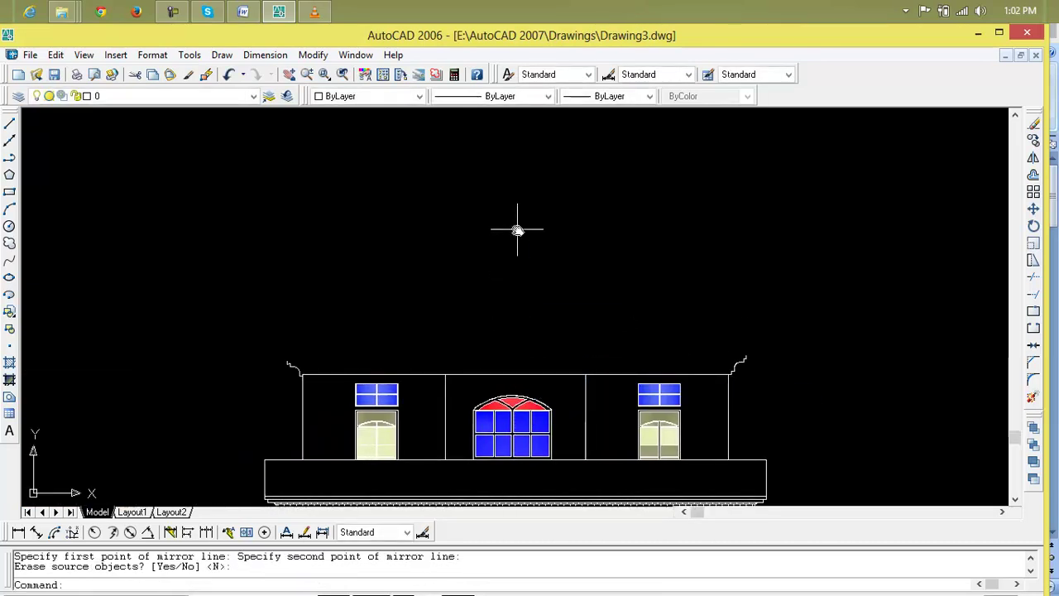
{"action": "scroll", "coordinate": [268, 339], "scroll_direction": "down", "scroll_amount": 3}
{"action": "middle_click_drag", "start_coordinate": [268, 339], "coordinate": [497, 400]}
{"action": "scroll", "coordinate": [497, 401], "scroll_direction": "up", "scroll_amount": 5}
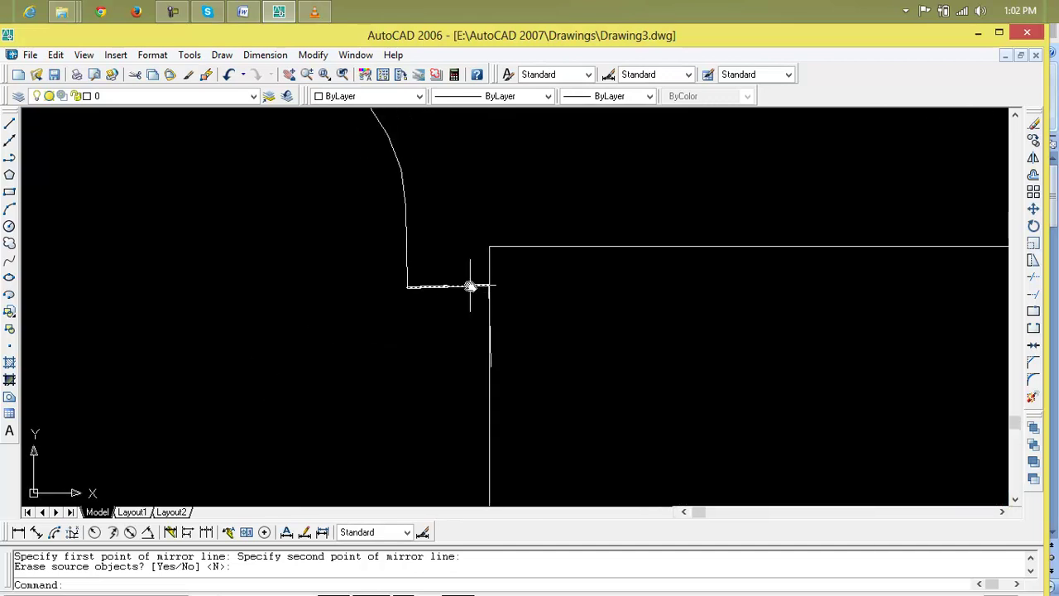
{"action": "key", "text": "Escape"}
{"action": "key", "text": "Escape"}
{"action": "type", "text": "m"}
{"action": "key", "text": "Return"}
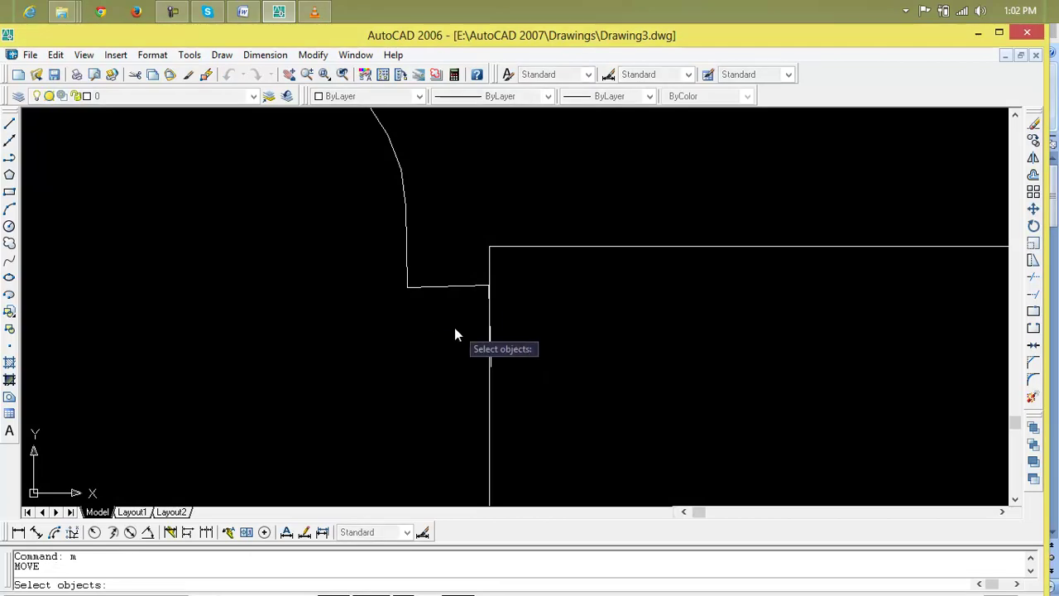
{"action": "left_click", "coordinate": [423, 288]}
{"action": "key", "text": "Return"}
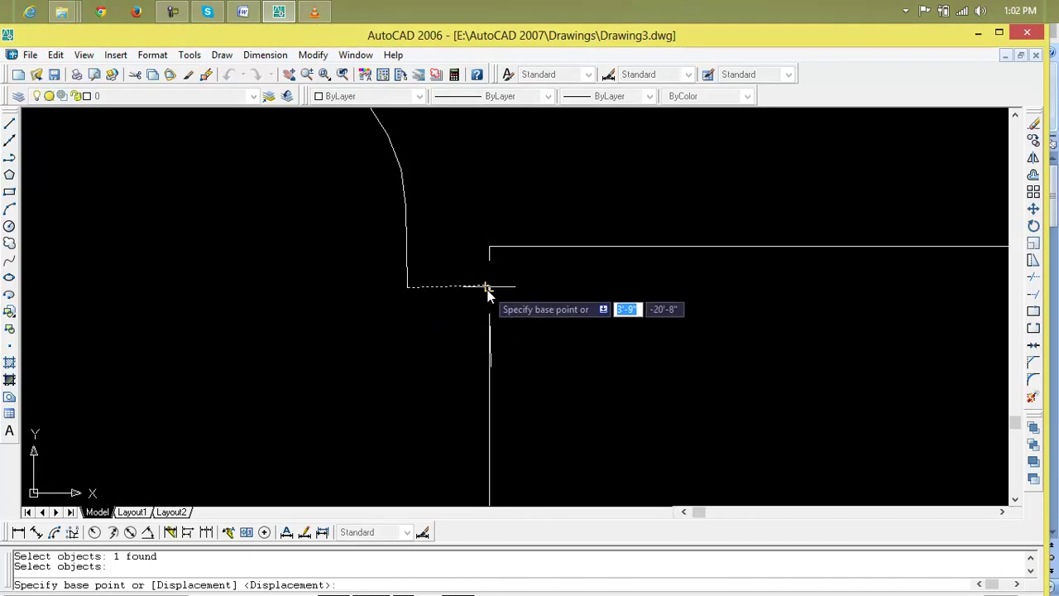
{"action": "key", "text": "Escape"}
{"action": "scroll", "coordinate": [484, 340], "scroll_direction": "down", "scroll_amount": 2}
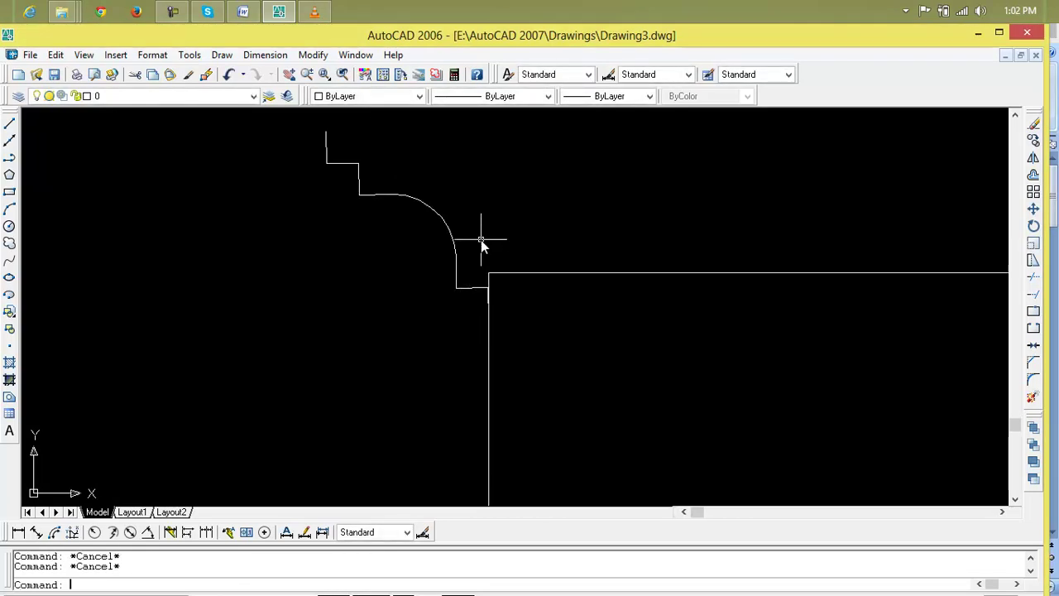
{"action": "left_click", "coordinate": [508, 173]}
{"action": "left_click", "coordinate": [227, 364]}
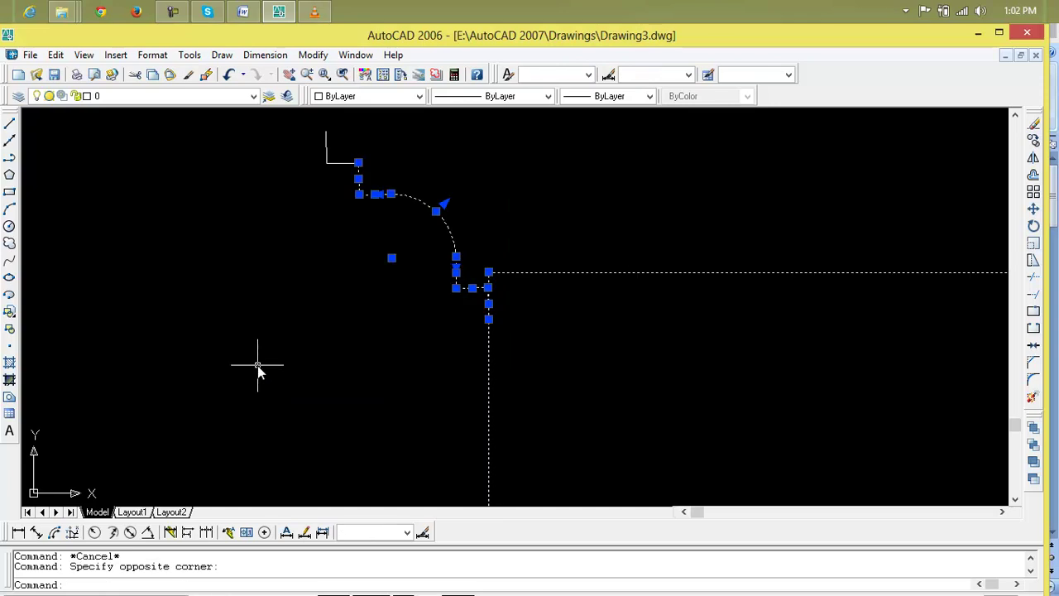
{"action": "key", "text": "Escape"}
{"action": "key", "text": "Escape"}
Step: Undo the mirrored copy of the stepped profile at the upper storey's left corner
{"action": "key", "text": "ctrl+z"}
{"action": "key", "text": "ctrl+z"}
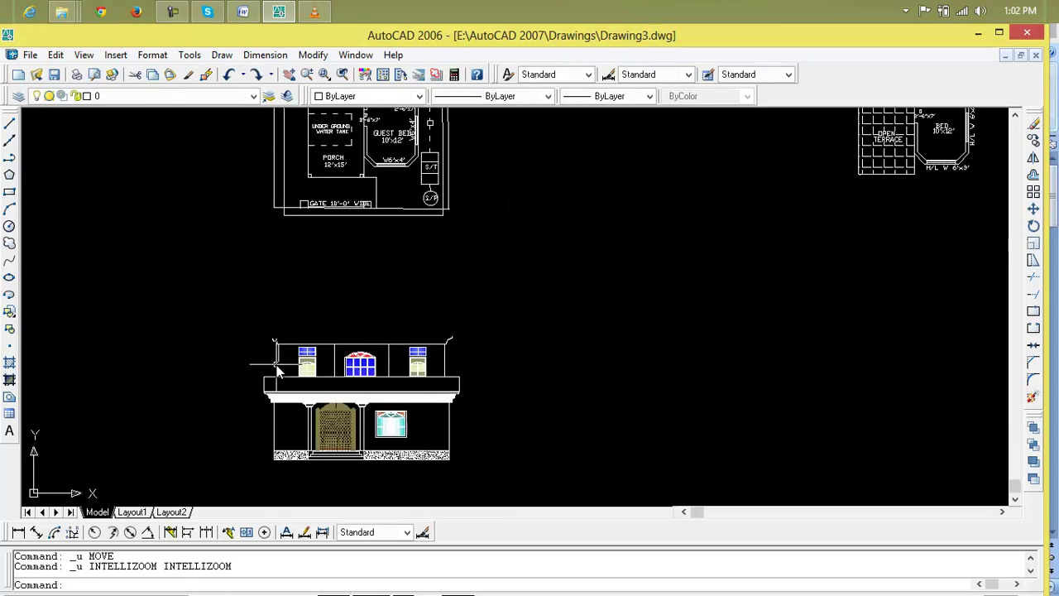
{"action": "key", "text": "ctrl+z"}
{"action": "key", "text": "ctrl+z"}
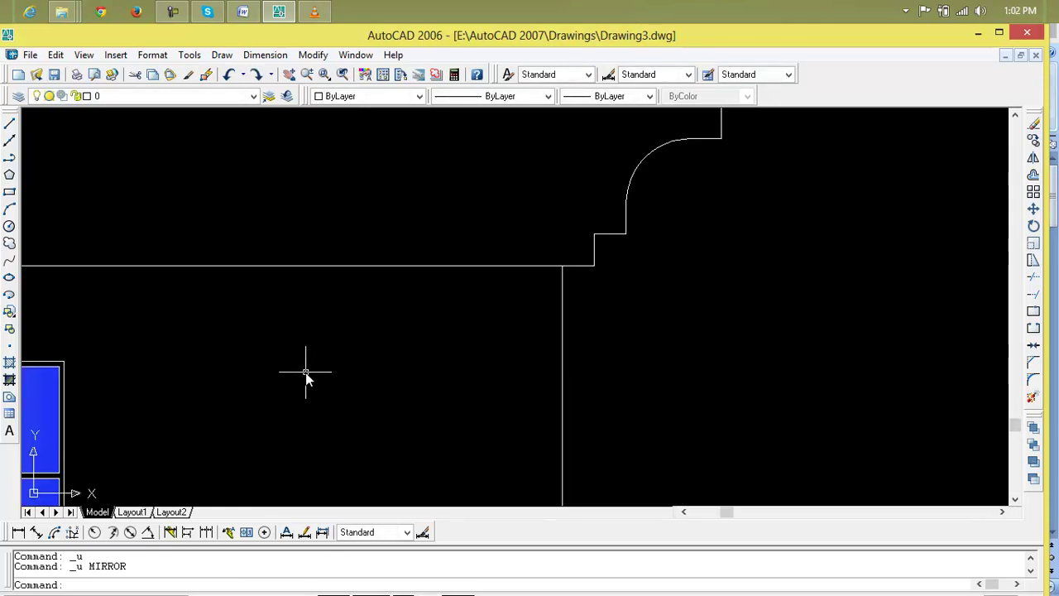
Step: Erase the long line along the upper storey's top that runs past the wall to the stepped profile
{"action": "scroll", "coordinate": [306, 372], "scroll_direction": "down", "scroll_amount": 2}
{"action": "middle_click_drag", "start_coordinate": [334, 372], "coordinate": [885, 421]}
{"action": "scroll", "coordinate": [731, 414], "scroll_direction": "down", "scroll_amount": 3}
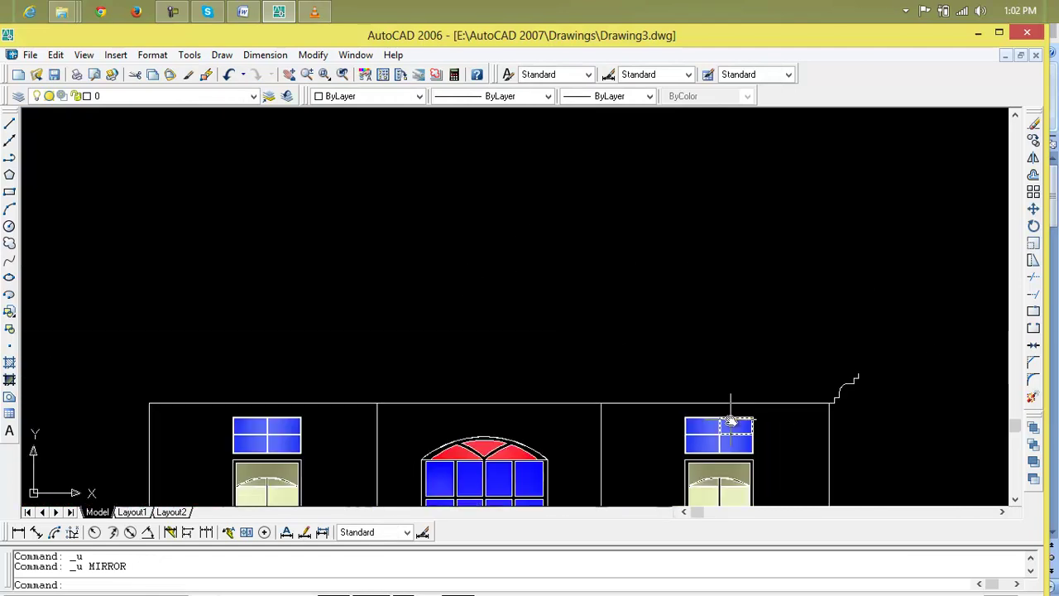
{"action": "middle_click_drag", "start_coordinate": [731, 413], "coordinate": [752, 420]}
{"action": "scroll", "coordinate": [904, 372], "scroll_direction": "up", "scroll_amount": 3}
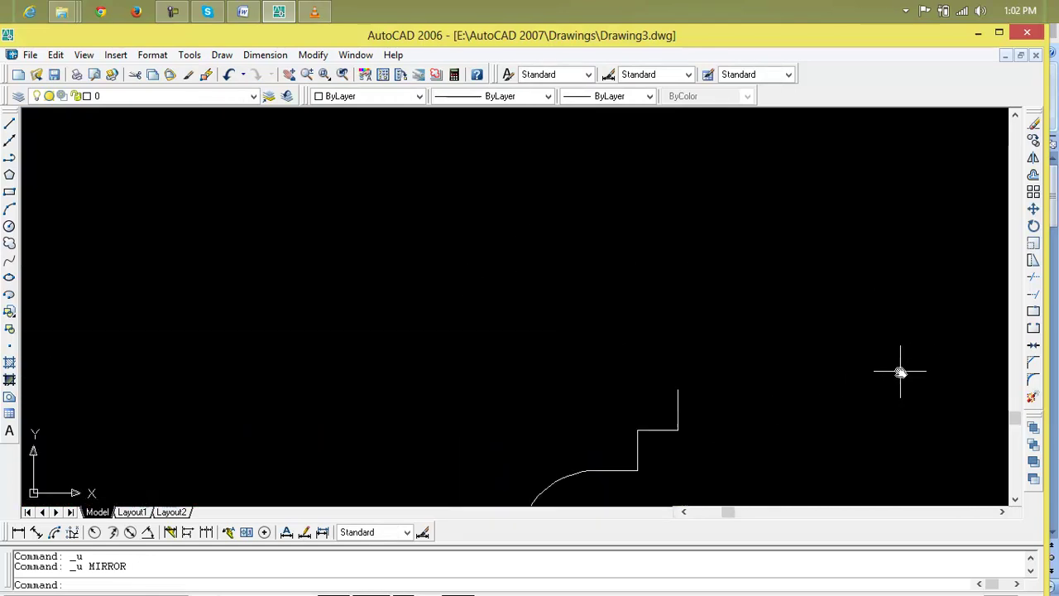
{"action": "middle_click_drag", "start_coordinate": [782, 392], "coordinate": [889, 275]}
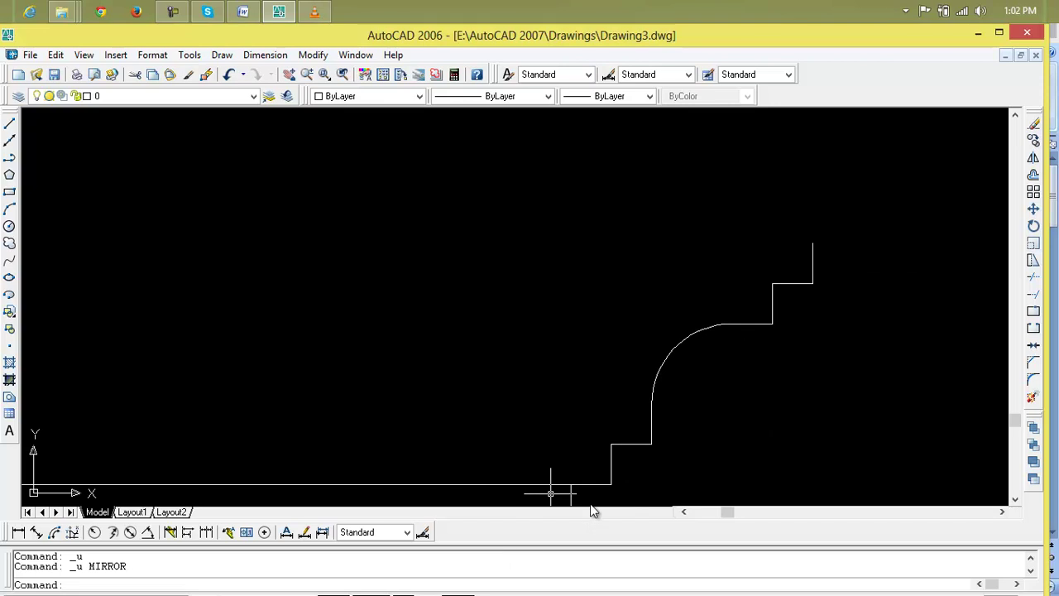
{"action": "left_click", "coordinate": [535, 485]}
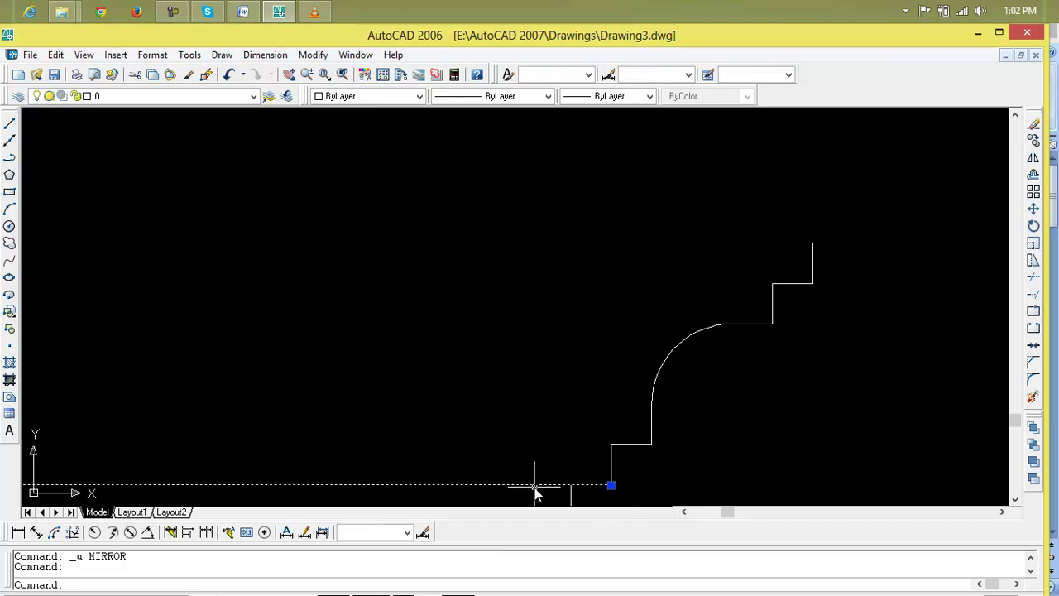
{"action": "key", "text": "Delete"}
Step: Draw a line along the upper storey's top from the wall's top-right corner to its top-left corner
{"action": "scroll", "coordinate": [542, 482], "scroll_direction": "down", "scroll_amount": 2}
{"action": "middle_click_drag", "start_coordinate": [541, 483], "coordinate": [781, 438]}
{"action": "scroll", "coordinate": [778, 438], "scroll_direction": "up", "scroll_amount": 3}
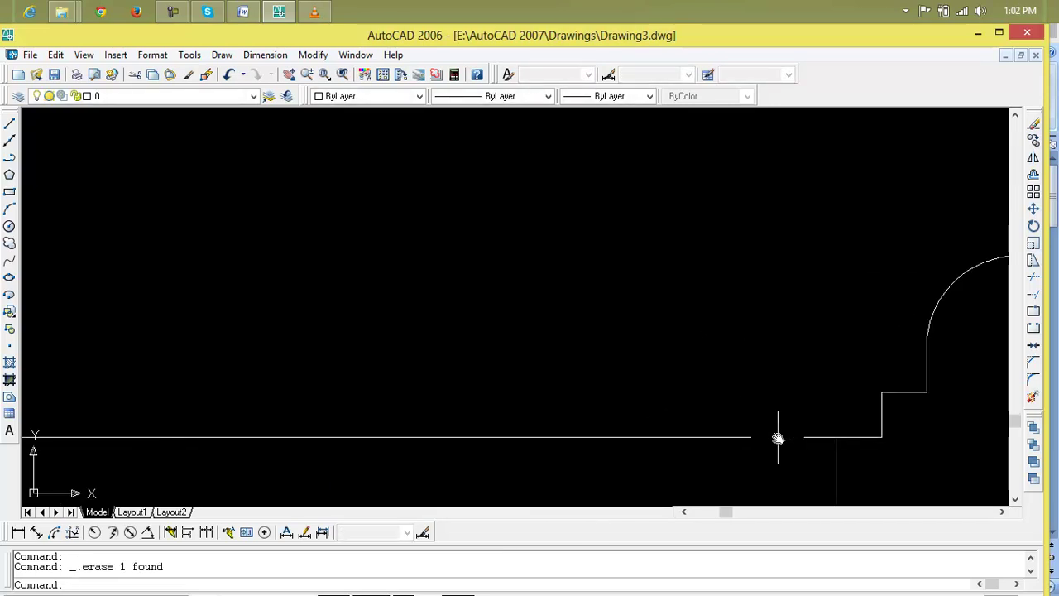
{"action": "type", "text": "l"}
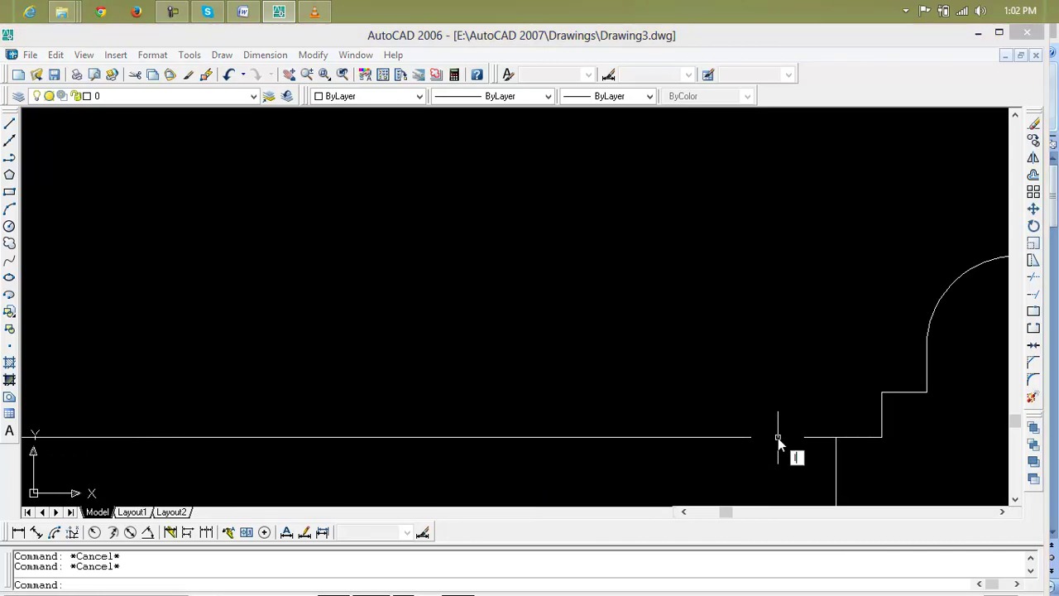
{"action": "key", "text": "Return"}
{"action": "left_click", "coordinate": [836, 437]}
{"action": "scroll", "coordinate": [488, 440], "scroll_direction": "down", "scroll_amount": 4}
{"action": "middle_click_drag", "start_coordinate": [99, 438], "coordinate": [925, 446]}
{"action": "scroll", "coordinate": [427, 444], "scroll_direction": "down", "scroll_amount": 2}
{"action": "mouse_move", "coordinate": [91, 441]}
{"action": "middle_mouse_down"}
{"action": "mouse_move", "coordinate": [917, 438]}
{"action": "mouse_move", "coordinate": [1022, 451]}
{"action": "middle_mouse_up"}
{"action": "scroll", "coordinate": [439, 465], "scroll_direction": "up", "scroll_amount": 4}
{"action": "scroll", "coordinate": [468, 443], "scroll_direction": "up", "scroll_amount": 5}
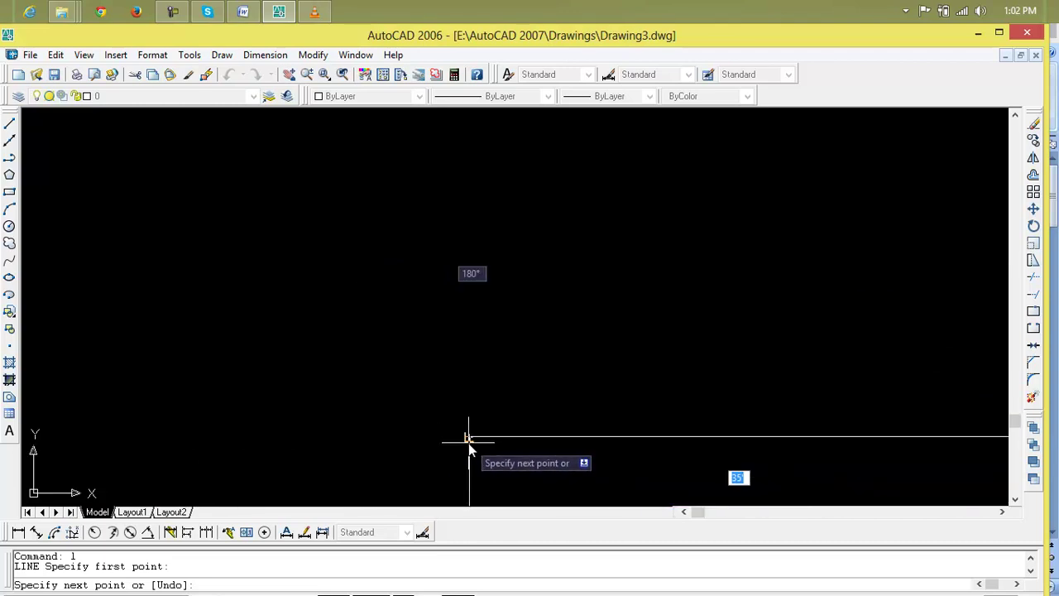
{"action": "left_click", "coordinate": [452, 394]}
{"action": "key", "text": "Return"}
Step: Mirror the complete right-hand stepped profile to the left corner across a vertical line at the top edge's midpoint, with Ortho on and the original kept
{"action": "mouse_move", "coordinate": [490, 398]}
{"action": "middle_mouse_down"}
{"action": "mouse_move", "coordinate": [714, 426]}
{"action": "mouse_move", "coordinate": [75, 432]}
{"action": "middle_mouse_up"}
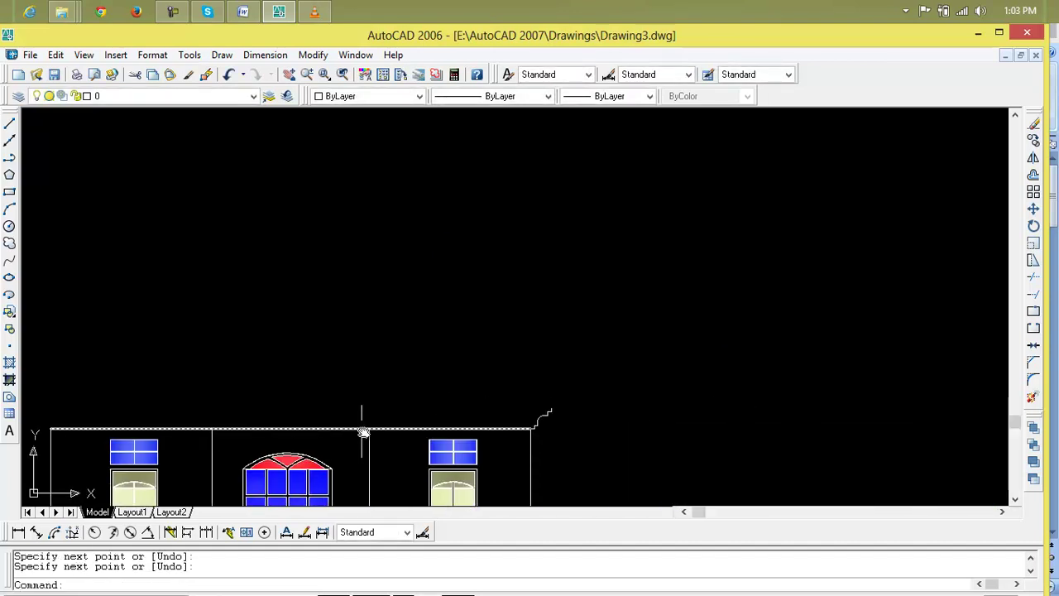
{"action": "scroll", "coordinate": [571, 406], "scroll_direction": "up", "scroll_amount": 6}
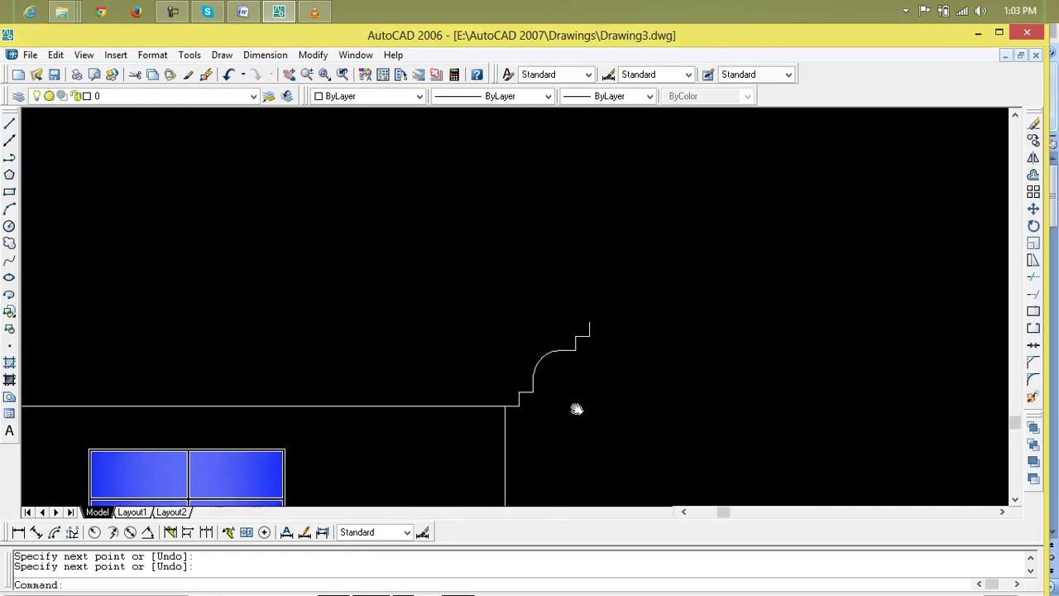
{"action": "type", "text": "mi"}
{"action": "key", "text": "Return"}
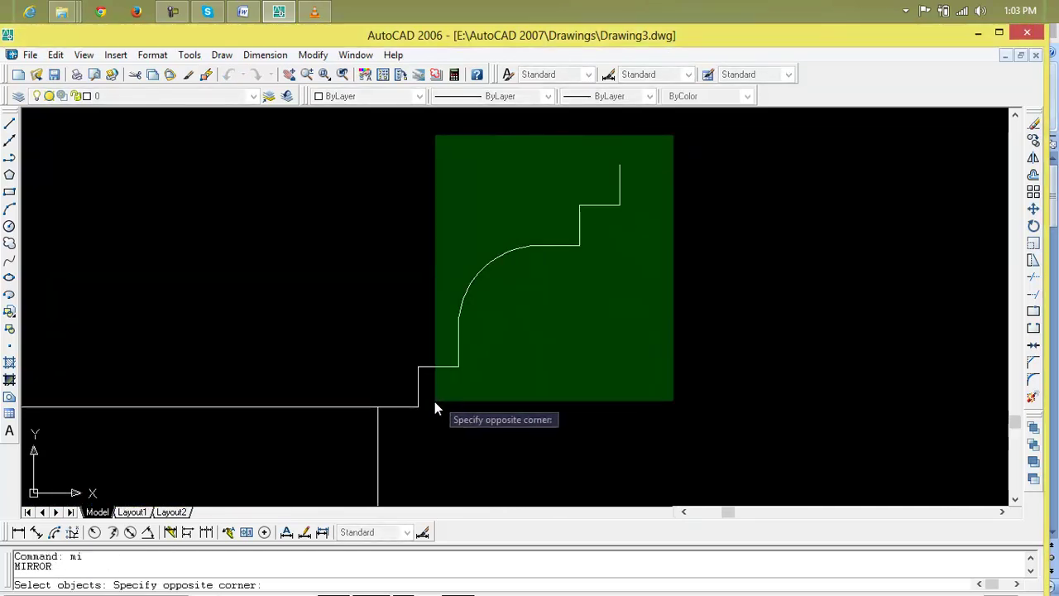
{"action": "left_click", "coordinate": [404, 417]}
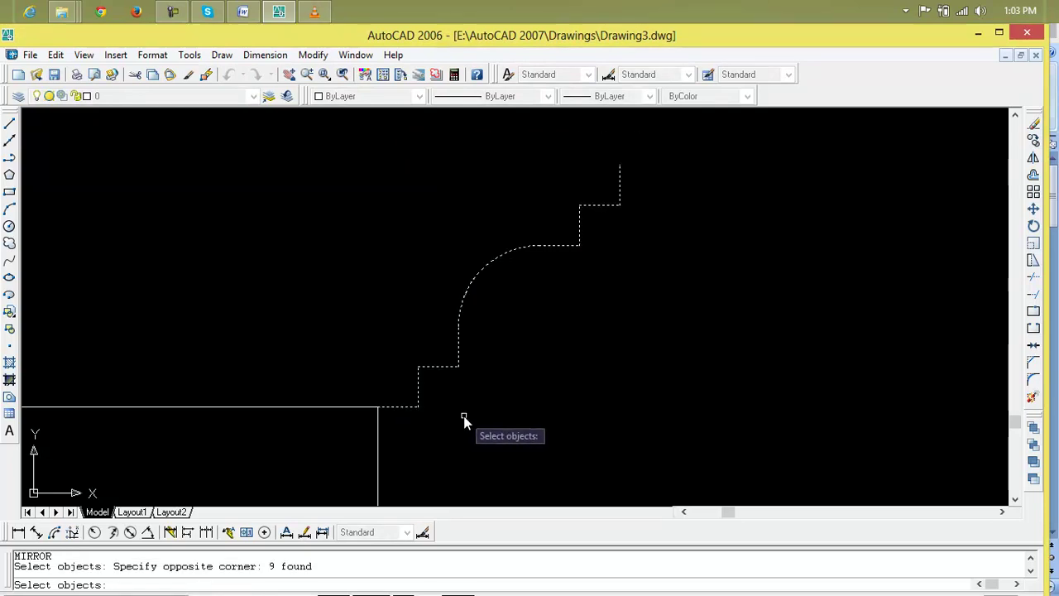
{"action": "key", "text": "Return"}
{"action": "scroll", "coordinate": [456, 416], "scroll_direction": "down", "scroll_amount": 2}
{"action": "middle_click_drag", "start_coordinate": [367, 420], "coordinate": [1051, 422]}
{"action": "middle_click_drag", "start_coordinate": [957, 416], "coordinate": [615, 402]}
{"action": "left_click", "coordinate": [607, 399]}
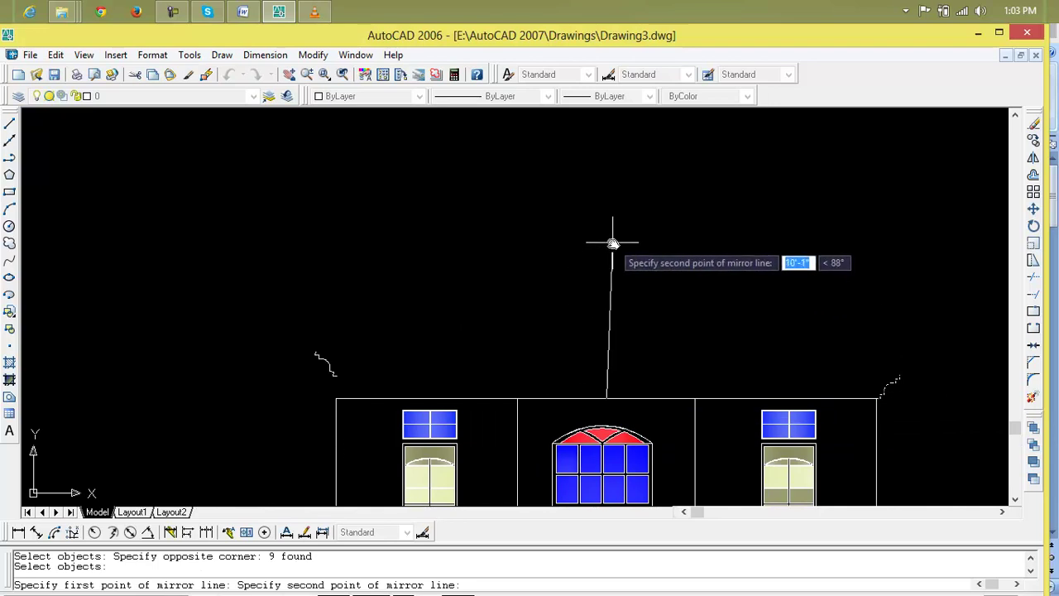
{"action": "key", "text": "F8"}
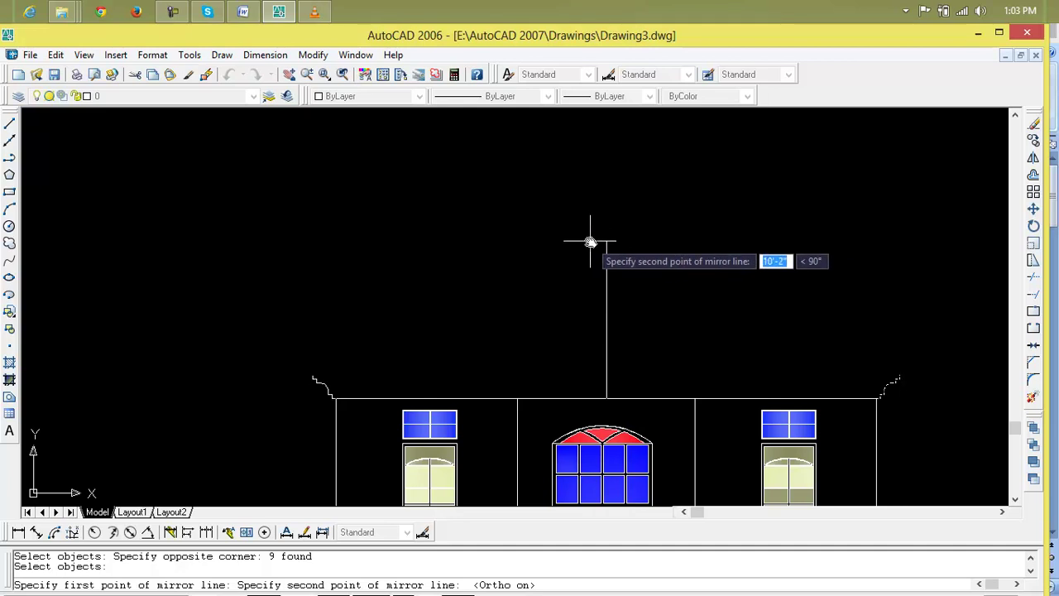
{"action": "left_click", "coordinate": [590, 241]}
{"action": "key", "text": "Return"}
{"action": "scroll", "coordinate": [472, 364], "scroll_direction": "down", "scroll_amount": 2}
{"action": "scroll", "coordinate": [390, 379], "scroll_direction": "up", "scroll_amount": 3}
{"action": "scroll", "coordinate": [337, 387], "scroll_direction": "up", "scroll_amount": 2}
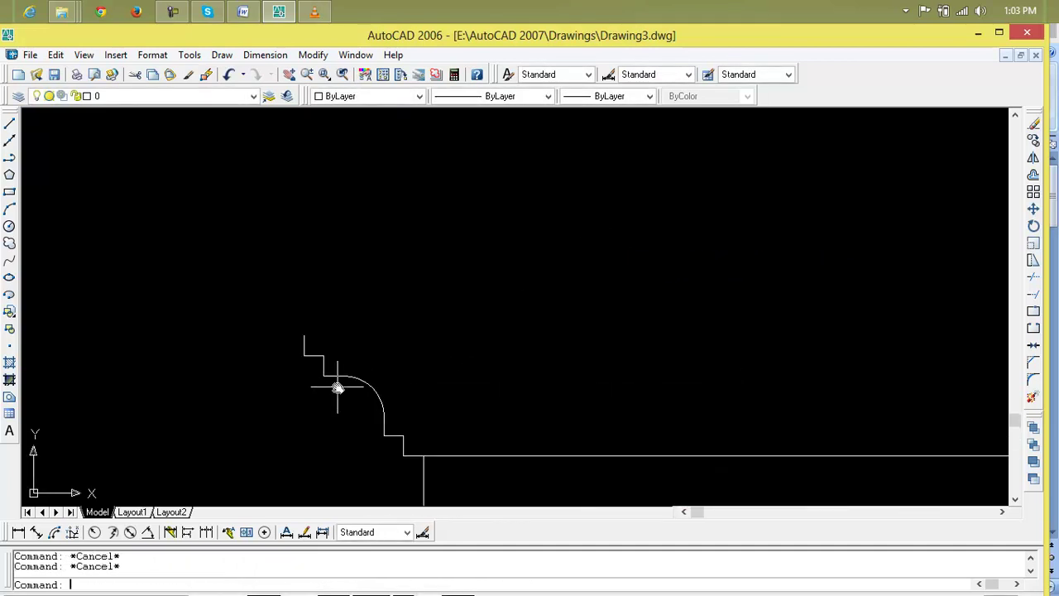
Step: Draw horizontal construction lines through the top end and the uppermost step of the left cornice profile
{"action": "type", "text": "xl"}
{"action": "key", "text": "Return"}
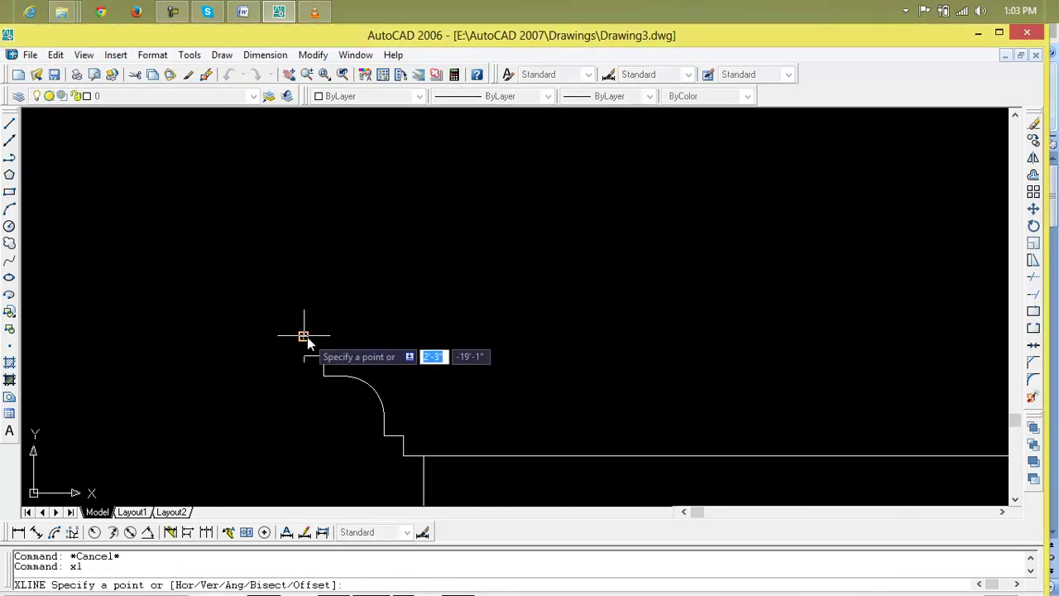
{"action": "left_click", "coordinate": [303, 336]}
{"action": "left_click", "coordinate": [438, 351]}
{"action": "key", "text": "Return"}
{"action": "key", "text": "Return"}
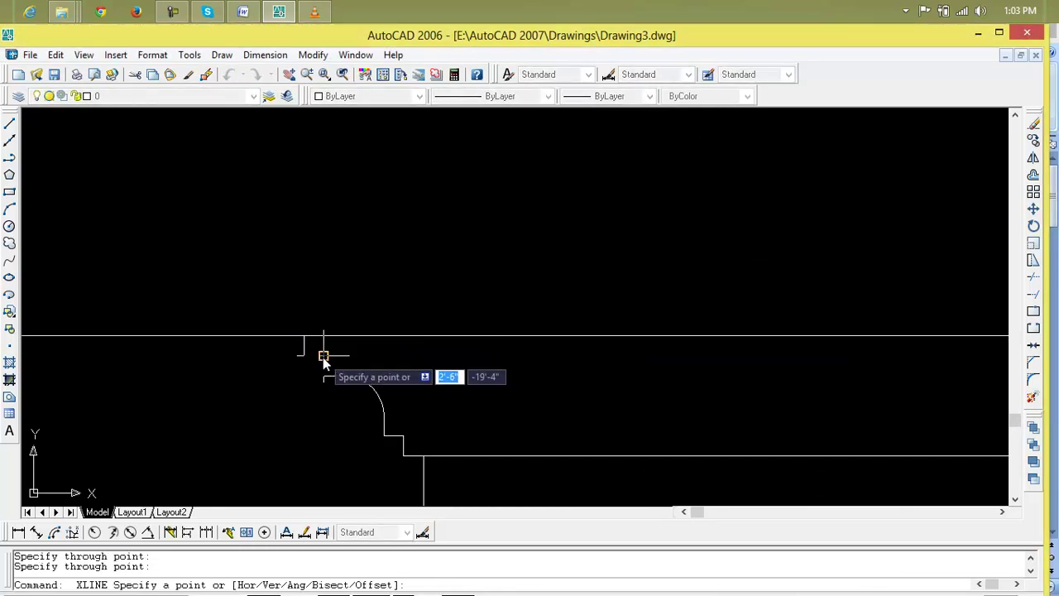
{"action": "left_click", "coordinate": [322, 357]}
{"action": "left_click", "coordinate": [607, 359]}
{"action": "key", "text": "Return"}
Step: Draw horizontal construction lines through the lower step and the upper end of the curve on the left cornice profile
{"action": "key", "text": "Return"}
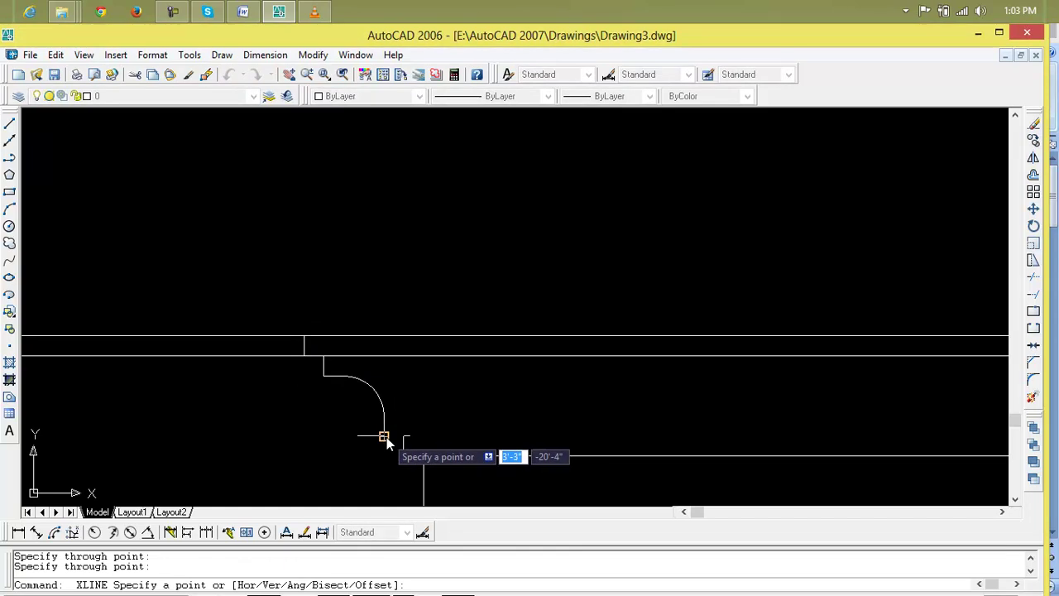
{"action": "left_click", "coordinate": [386, 438]}
{"action": "left_click", "coordinate": [633, 438]}
{"action": "key", "text": "Return"}
{"action": "scroll", "coordinate": [633, 437], "scroll_direction": "down", "scroll_amount": 2}
{"action": "middle_click_drag", "start_coordinate": [669, 440], "coordinate": [574, 433]}
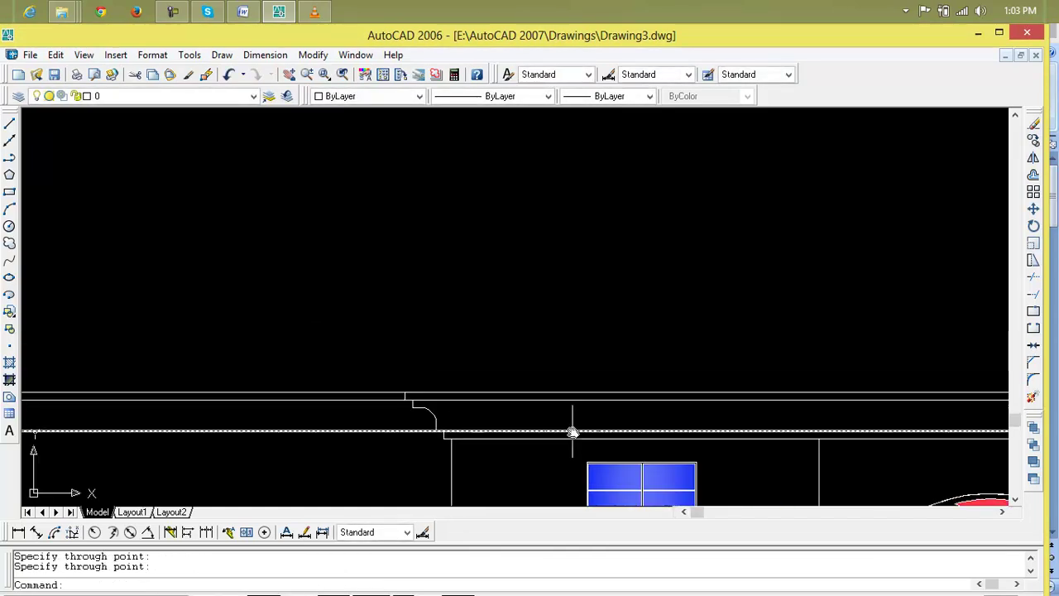
{"action": "scroll", "coordinate": [571, 431], "scroll_direction": "up", "scroll_amount": 2}
{"action": "key", "text": "Return"}
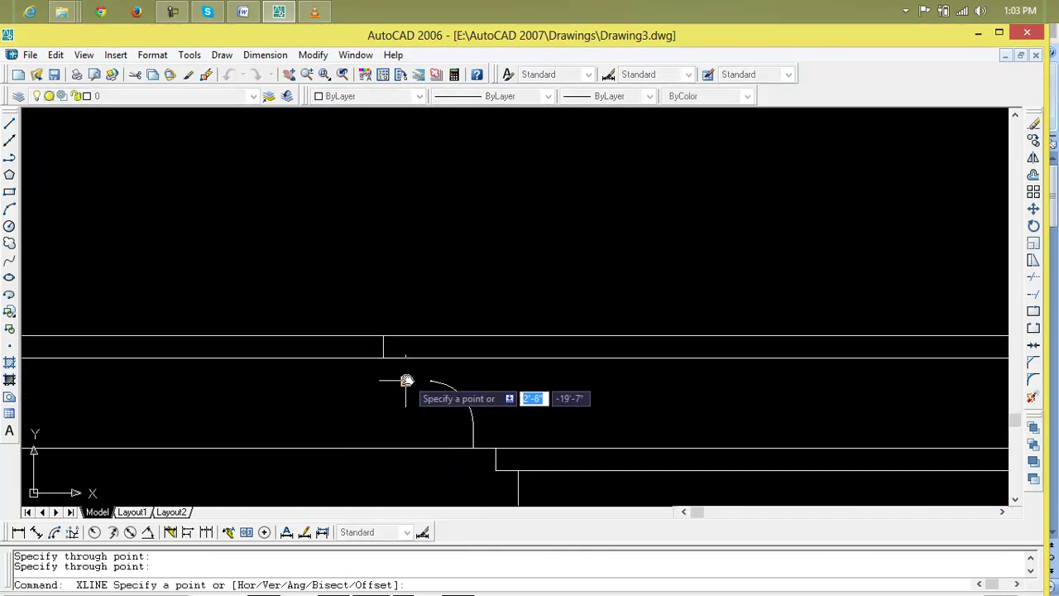
{"action": "left_click", "coordinate": [432, 381]}
{"action": "left_click", "coordinate": [652, 382]}
{"action": "key", "text": "Return"}
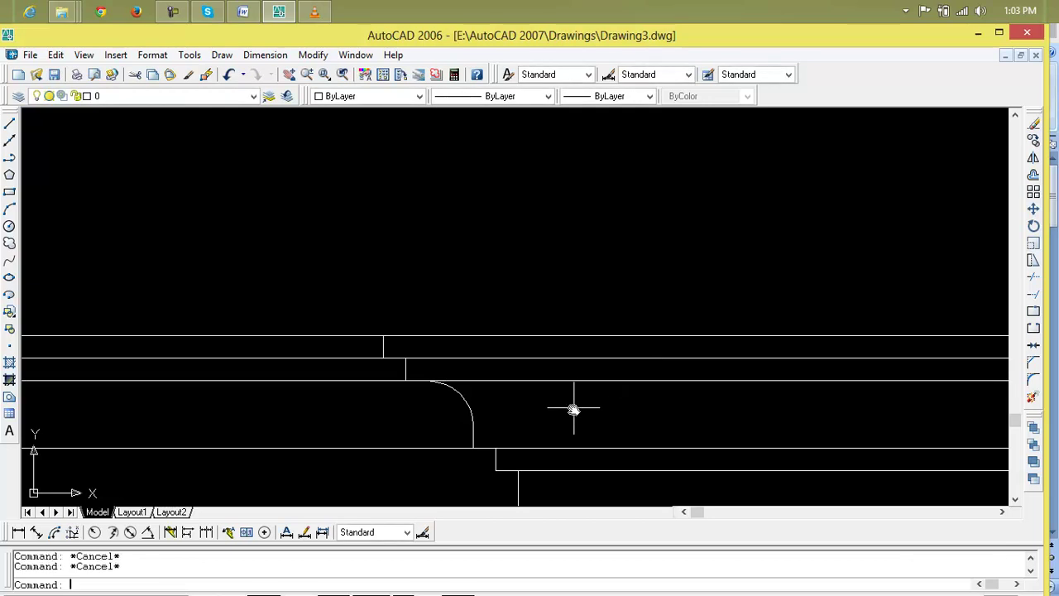
Step: Trim the horizontal construction lines where they extend beyond the left and right cornice profiles
{"action": "type", "text": "tr"}
{"action": "key", "text": "Return"}
{"action": "key", "text": "Return"}
{"action": "left_click", "coordinate": [334, 311]}
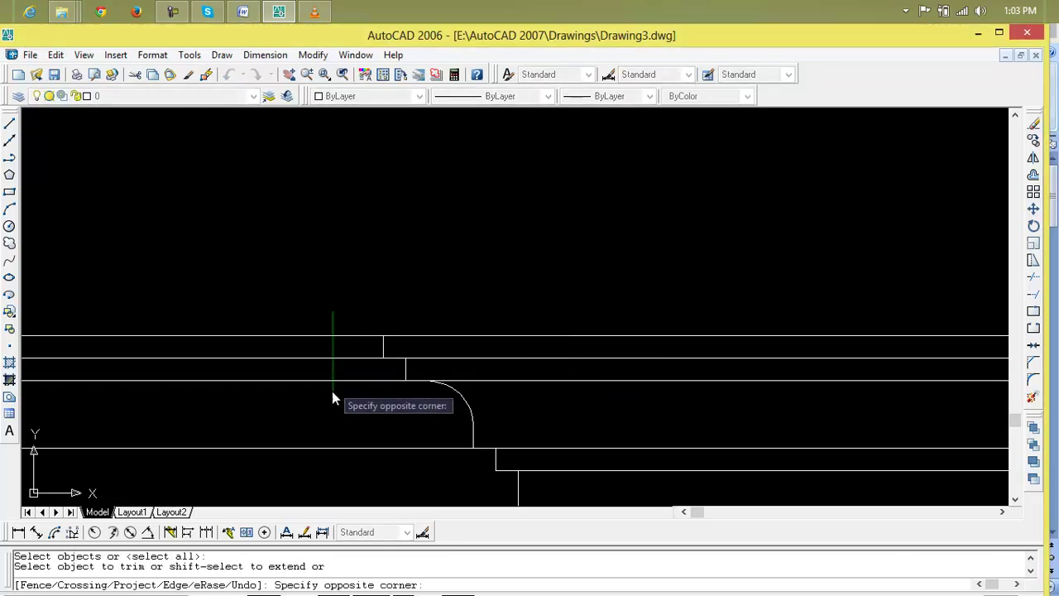
{"action": "left_click", "coordinate": [343, 450]}
{"action": "scroll", "coordinate": [428, 458], "scroll_direction": "down", "scroll_amount": 3}
{"action": "middle_click_drag", "start_coordinate": [626, 438], "coordinate": [694, 245]}
{"action": "scroll", "coordinate": [505, 324], "scroll_direction": "down", "scroll_amount": 4}
{"action": "mouse_move", "coordinate": [506, 324]}
{"action": "middle_mouse_down"}
{"action": "mouse_move", "coordinate": [700, 346]}
{"action": "mouse_move", "coordinate": [753, 366]}
{"action": "mouse_move", "coordinate": [740, 531]}
{"action": "middle_mouse_up"}
{"action": "scroll", "coordinate": [613, 373], "scroll_direction": "up", "scroll_amount": 2}
{"action": "key", "text": "Escape"}
{"action": "key", "text": "Escape"}
{"action": "scroll", "coordinate": [759, 353], "scroll_direction": "up", "scroll_amount": 3}
{"action": "scroll", "coordinate": [455, 503], "scroll_direction": "down", "scroll_amount": 2}
{"action": "middle_click_drag", "start_coordinate": [442, 498], "coordinate": [546, 381]}
{"action": "scroll", "coordinate": [543, 380], "scroll_direction": "up", "scroll_amount": 2}
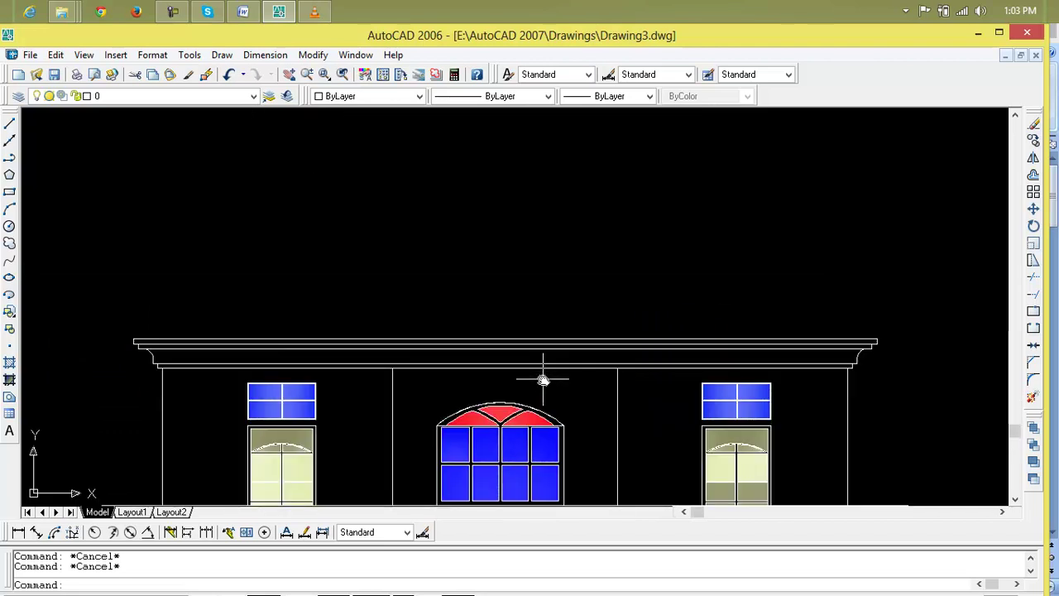
Step: Draw two vertical lines upward past the cornice from the tops of the wall lines flanking the central arched window
{"action": "type", "text": "l"}
{"action": "key", "text": "Return"}
{"action": "left_click", "coordinate": [617, 370]}
{"action": "left_click", "coordinate": [619, 214]}
{"action": "key", "text": "Return"}
{"action": "key", "text": "Return"}
{"action": "left_click", "coordinate": [393, 367]}
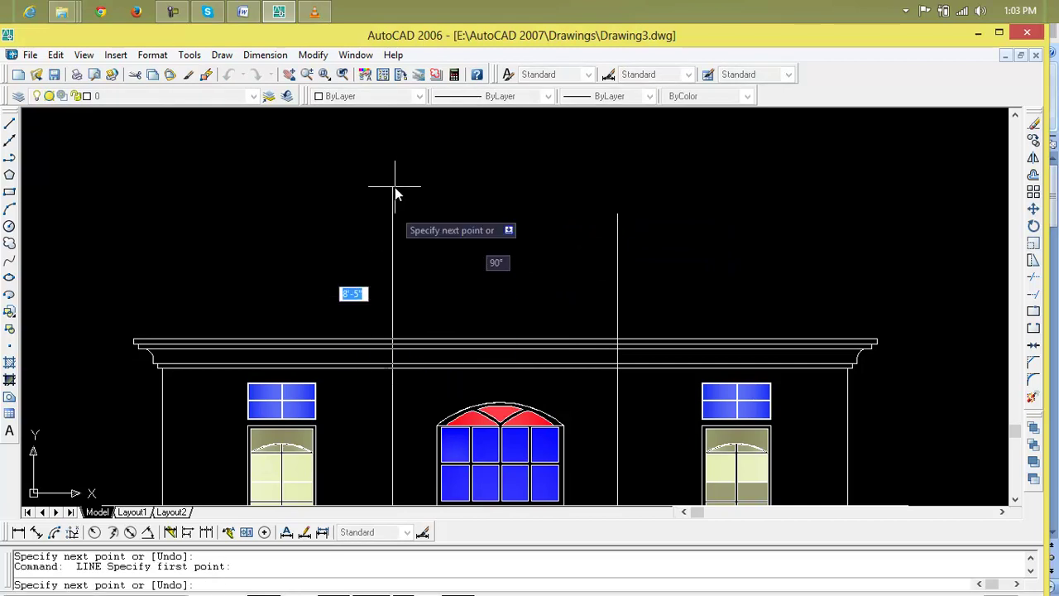
{"action": "left_click", "coordinate": [395, 162]}
{"action": "key", "text": "Return"}
Step: Draw a line along the cornice's top edge between the two tall vertical lines
{"action": "type", "text": "l"}
{"action": "key", "text": "Return"}
{"action": "scroll", "coordinate": [488, 287], "scroll_direction": "up", "scroll_amount": 5}
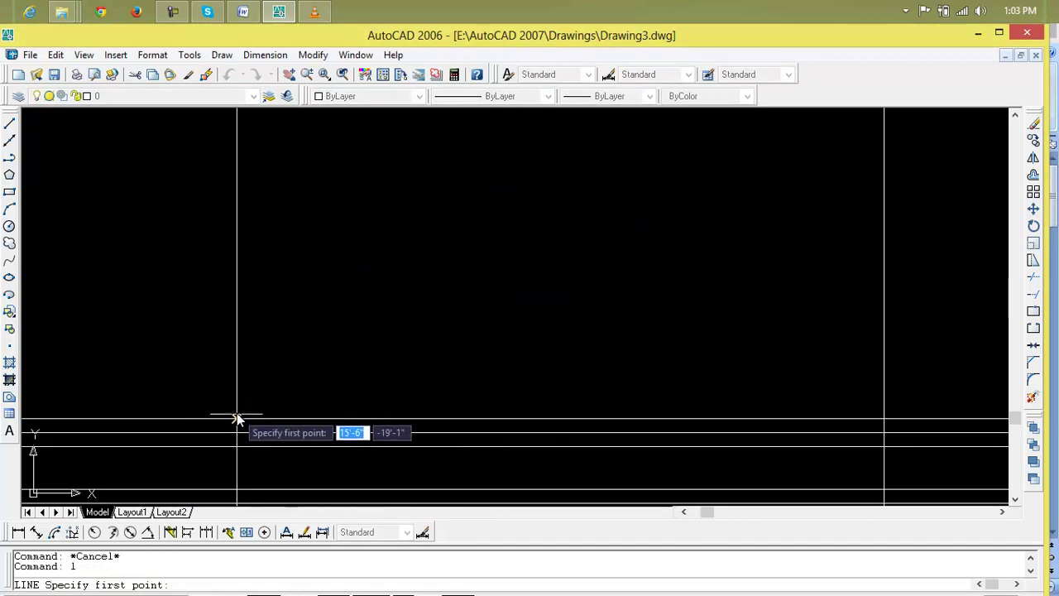
{"action": "left_click", "coordinate": [236, 419]}
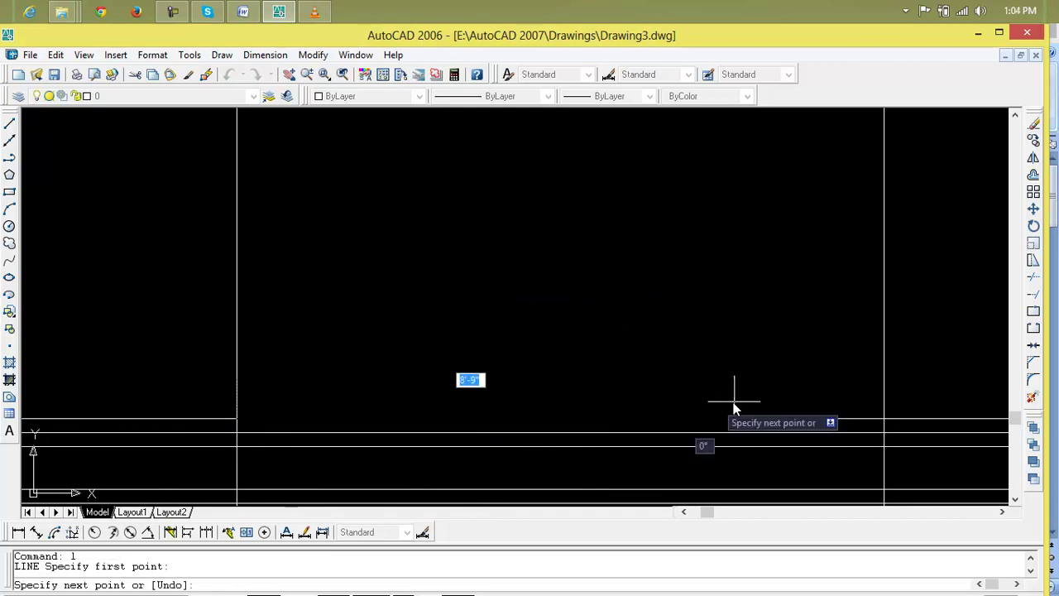
{"action": "left_click", "coordinate": [884, 419]}
{"action": "key", "text": "Return"}
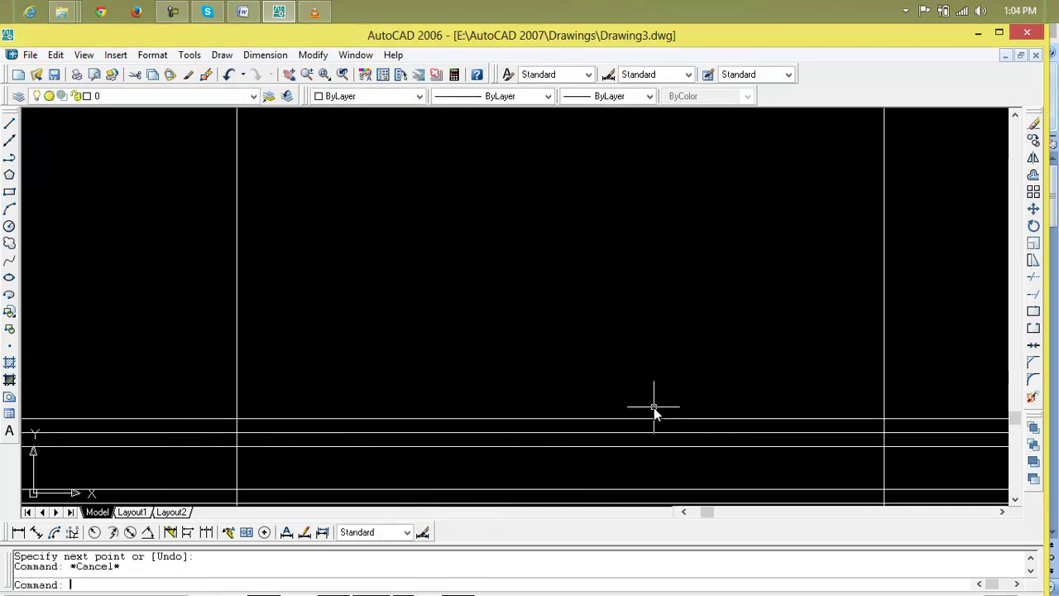
Step: Draw a 3' vertical line upward from the midpoint of the cornice-top line between the tall vertical lines
{"action": "type", "text": "l"}
{"action": "key", "text": "Return"}
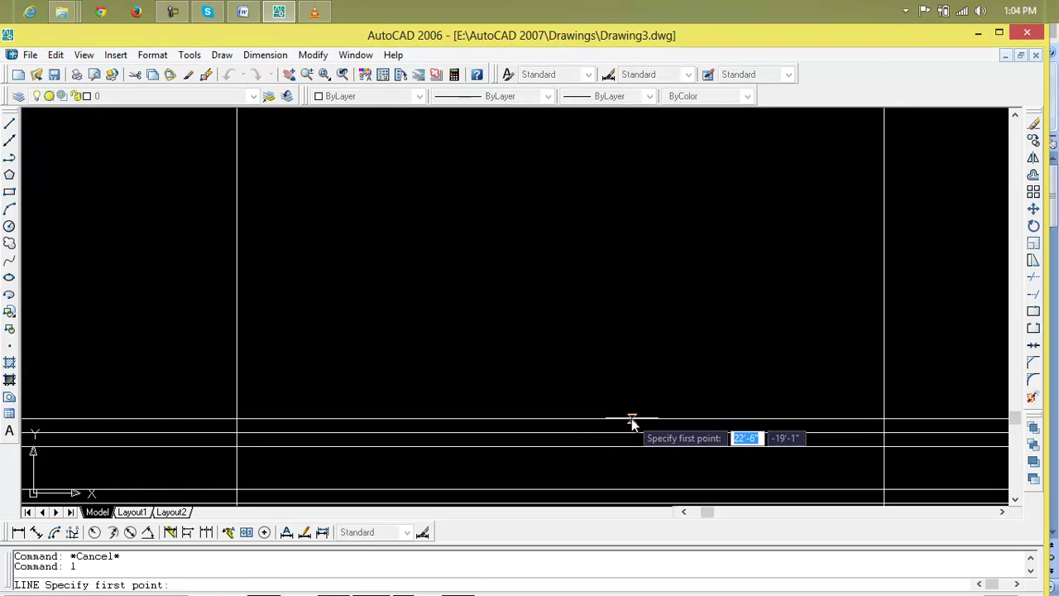
{"action": "left_click", "coordinate": [561, 417]}
{"action": "type", "text": "3'"}
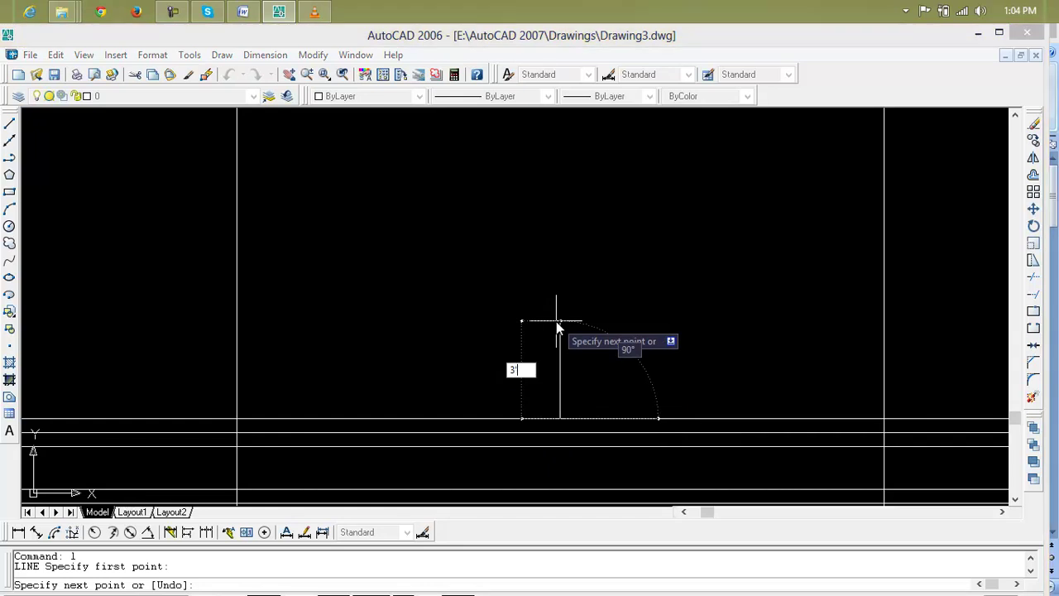
{"action": "key", "text": "Return"}
{"action": "key", "text": "Escape"}
{"action": "key", "text": "Escape"}
{"action": "key", "text": "Escape"}
{"action": "scroll", "coordinate": [642, 328], "scroll_direction": "down", "scroll_amount": 2}
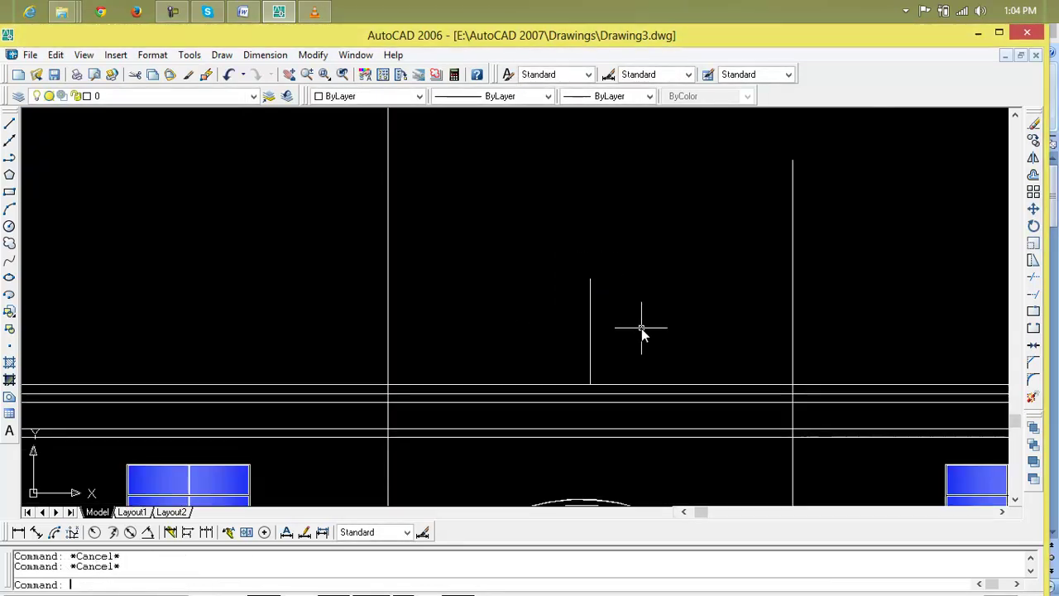
Step: Draw a sloping line from the right vertical's intersection with the cornice top to the upper end of the 3' line
{"action": "type", "text": ","}
{"action": "key", "text": "Return"}
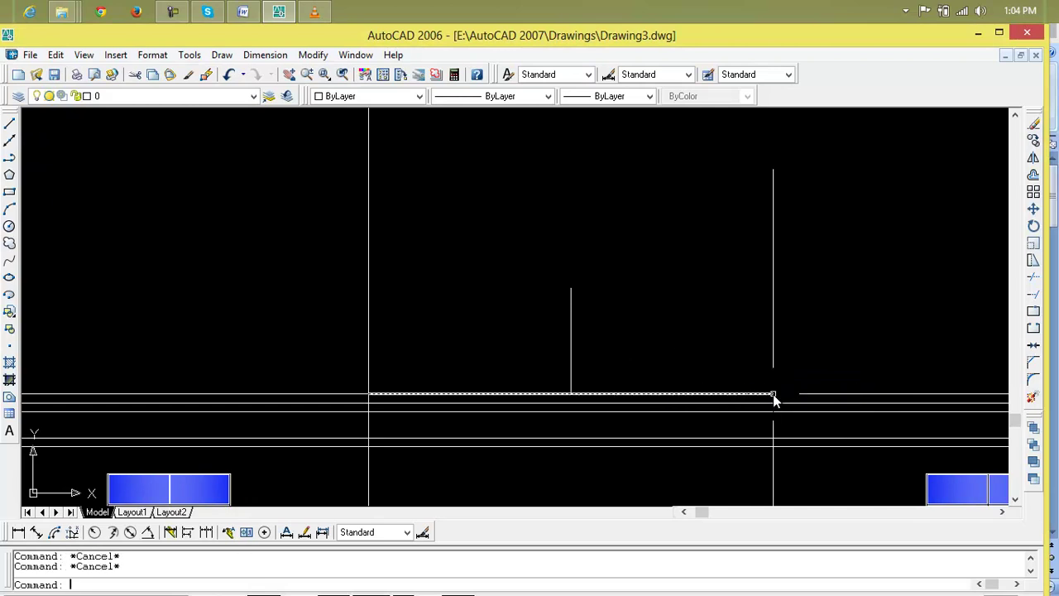
{"action": "type", "text": "l"}
{"action": "key", "text": "Return"}
{"action": "left_click", "coordinate": [773, 395]}
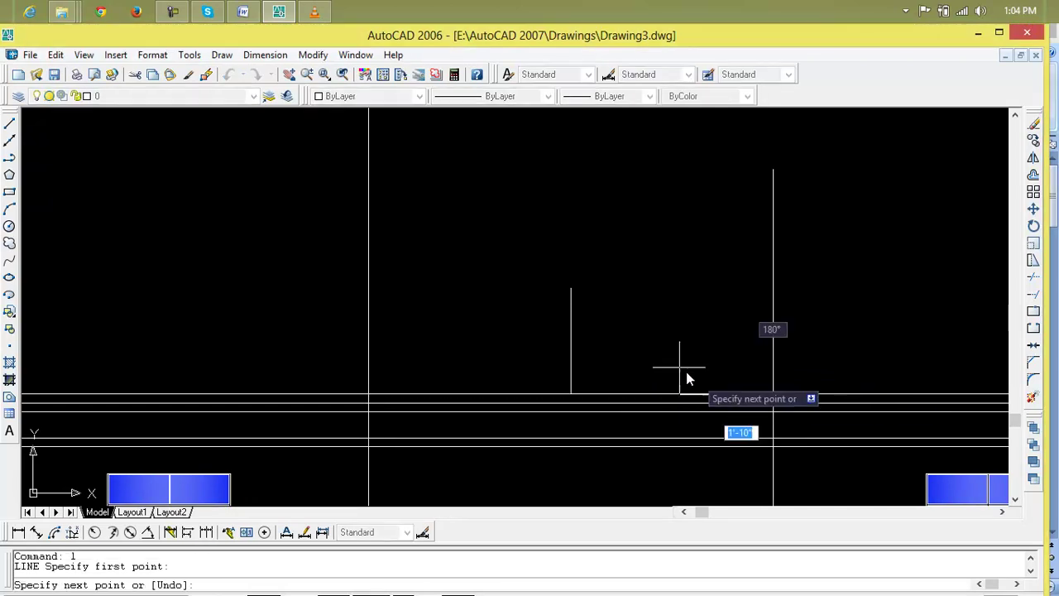
{"action": "left_click", "coordinate": [571, 289]}
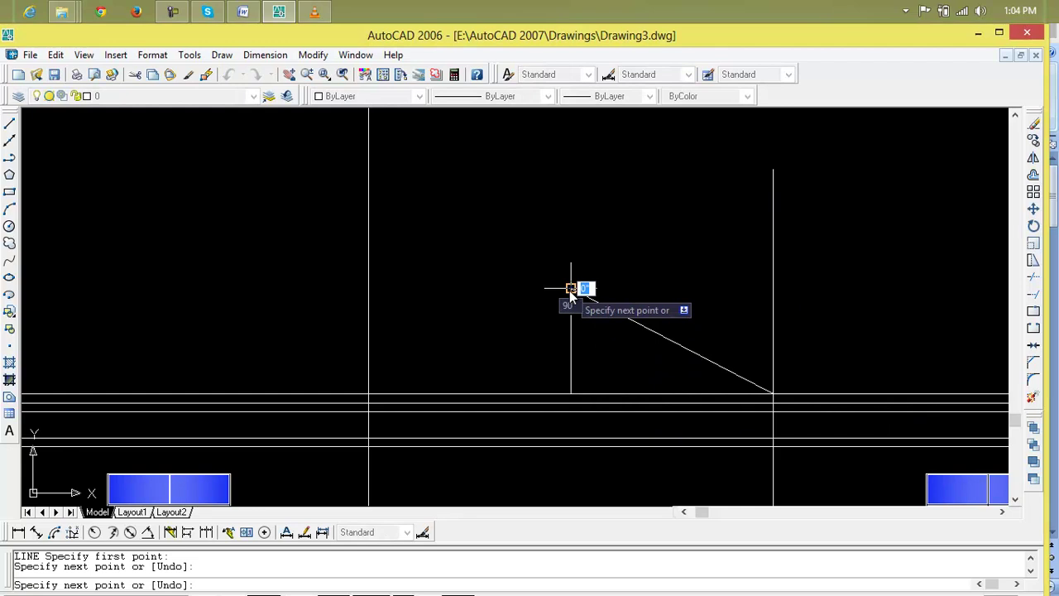
{"action": "key", "text": "Escape"}
{"action": "key", "text": "Escape"}
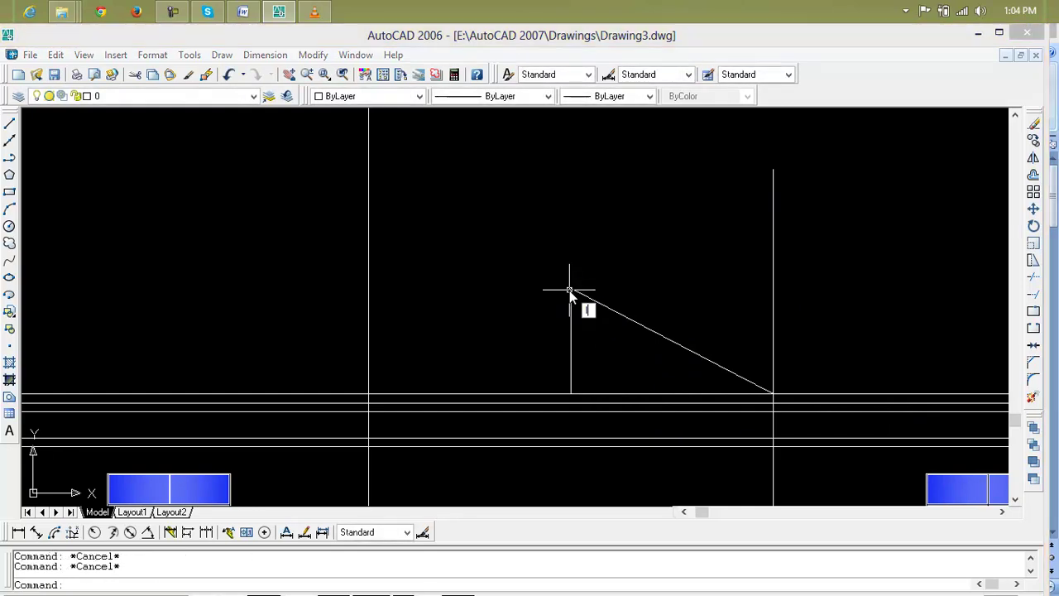
Step: Draw a sloping line from the left vertical's intersection with the cornice top to the gable peak
{"action": "type", "text": "l"}
{"action": "key", "text": "Return"}
{"action": "left_click", "coordinate": [368, 394]}
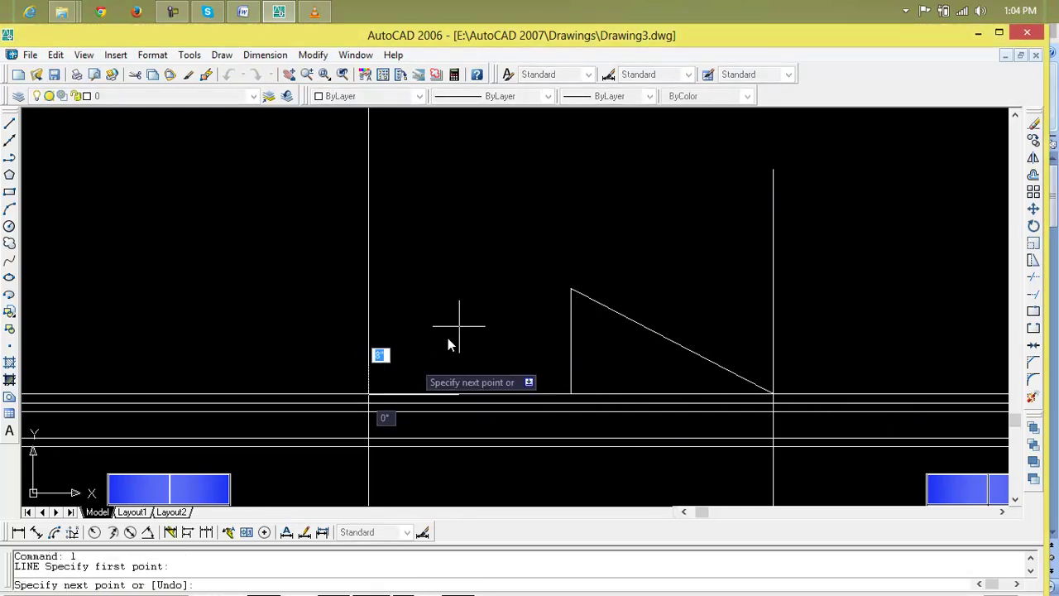
{"action": "left_click", "coordinate": [571, 288]}
{"action": "key", "text": "Escape"}
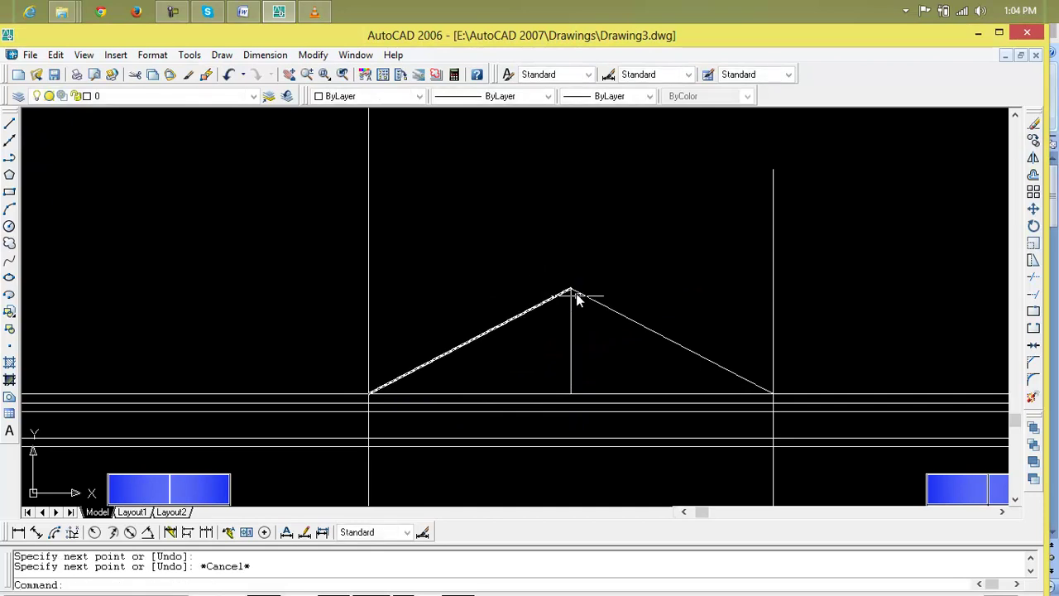
{"action": "key", "text": "Escape"}
Step: Erase the 3' vertical line at the centre of the gable
{"action": "left_click", "coordinate": [571, 329]}
{"action": "scroll", "coordinate": [571, 329], "scroll_direction": "down", "scroll_amount": 2}
{"action": "scroll", "coordinate": [588, 293], "scroll_direction": "up", "scroll_amount": 5}
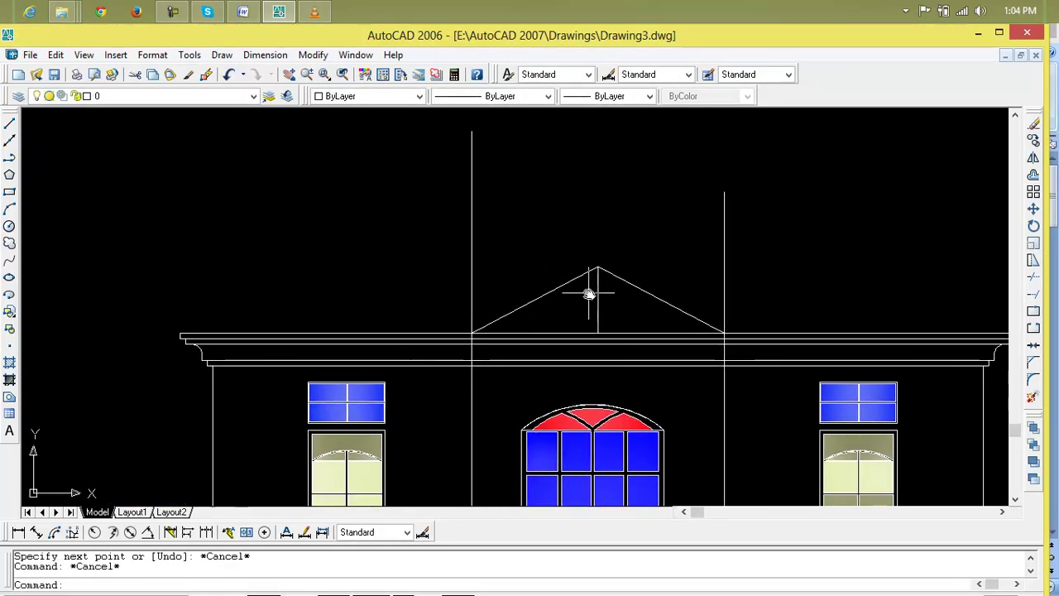
{"action": "scroll", "coordinate": [588, 294], "scroll_direction": "down", "scroll_amount": 3}
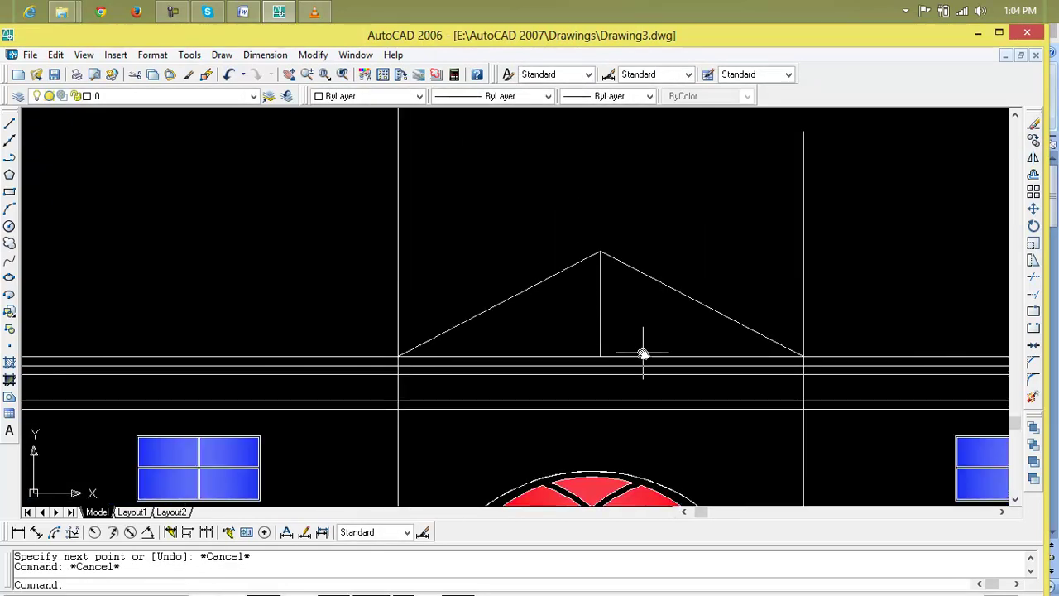
{"action": "left_click", "coordinate": [602, 328]}
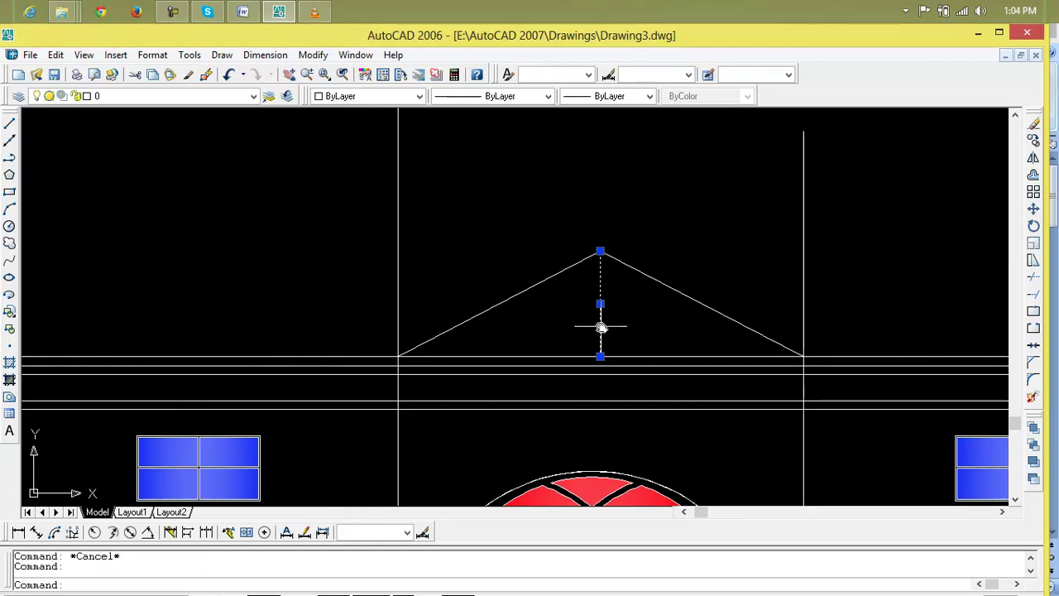
{"action": "key", "text": "Delete"}
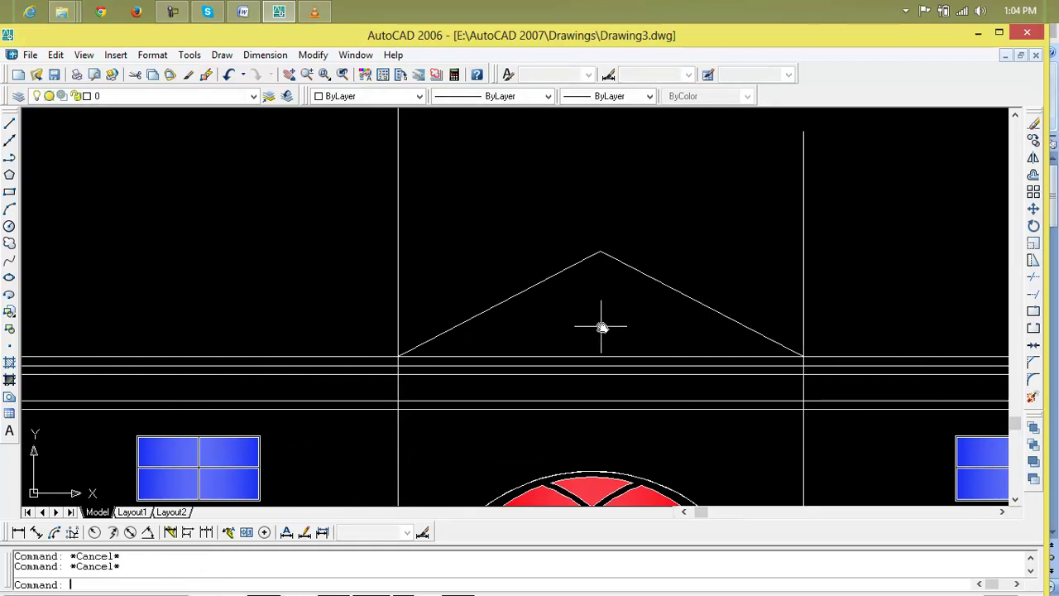
Step: Offset the gable's right sloping line 3" to both sides and its left sloping line 3" inward
{"action": "type", "text": "o"}
{"action": "key", "text": "Return"}
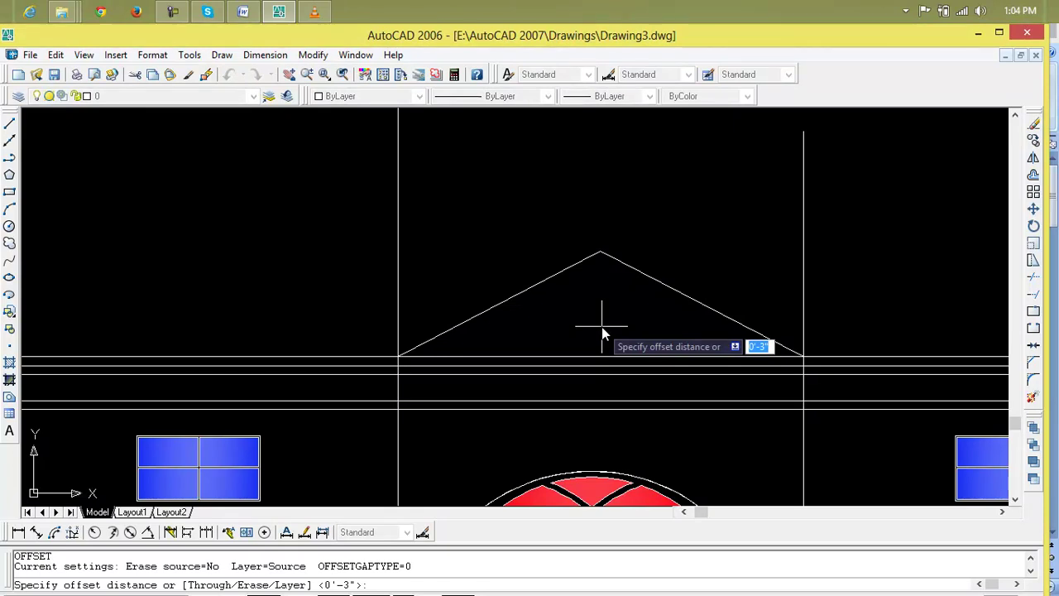
{"action": "type", "text": "3\""}
{"action": "key", "text": "Return"}
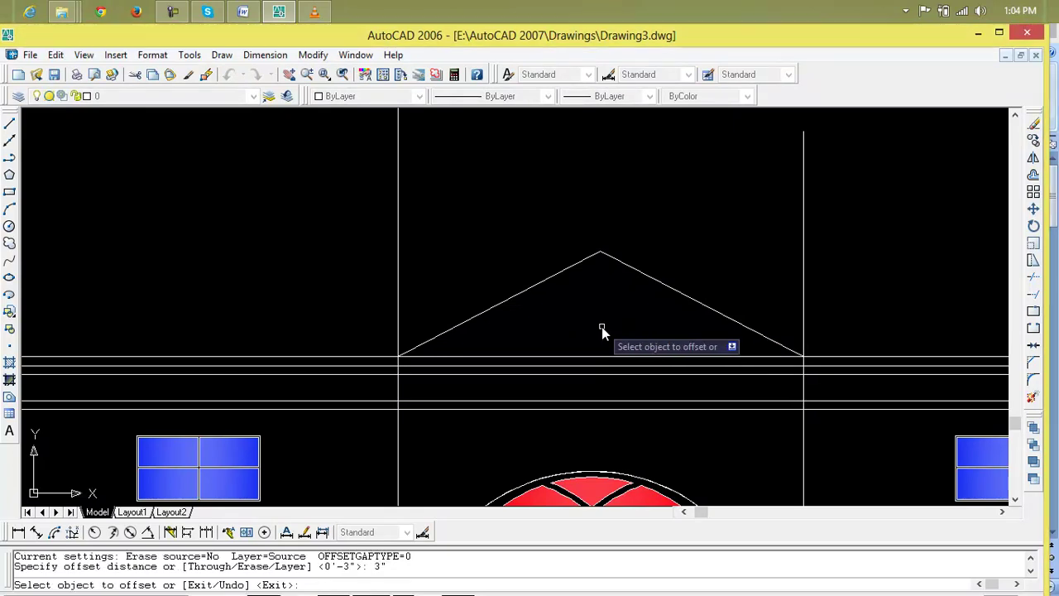
{"action": "left_click", "coordinate": [653, 280]}
{"action": "left_click", "coordinate": [660, 275]}
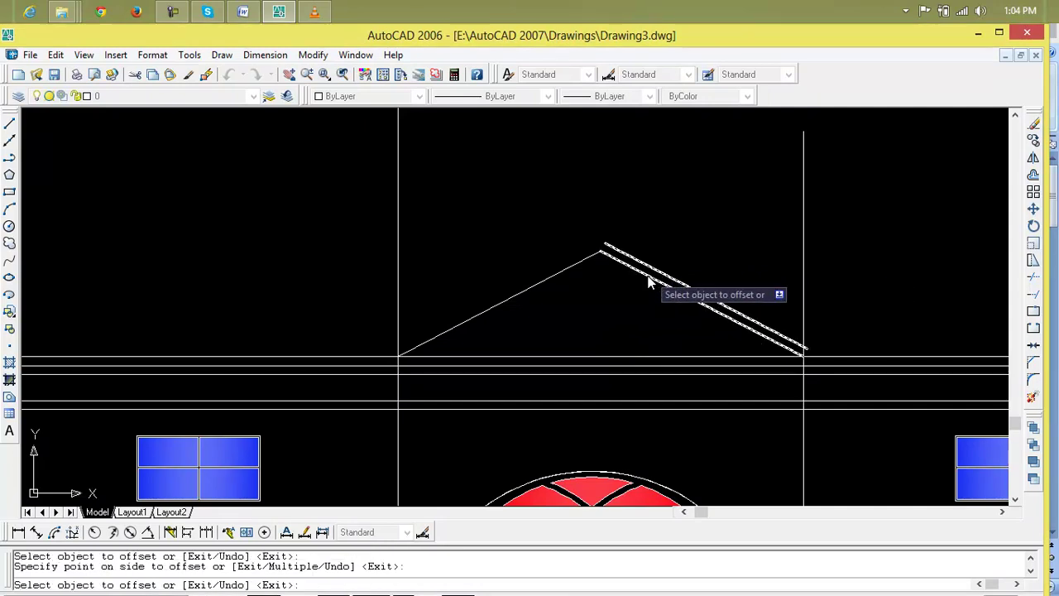
{"action": "left_click", "coordinate": [705, 305]}
{"action": "left_click", "coordinate": [700, 323]}
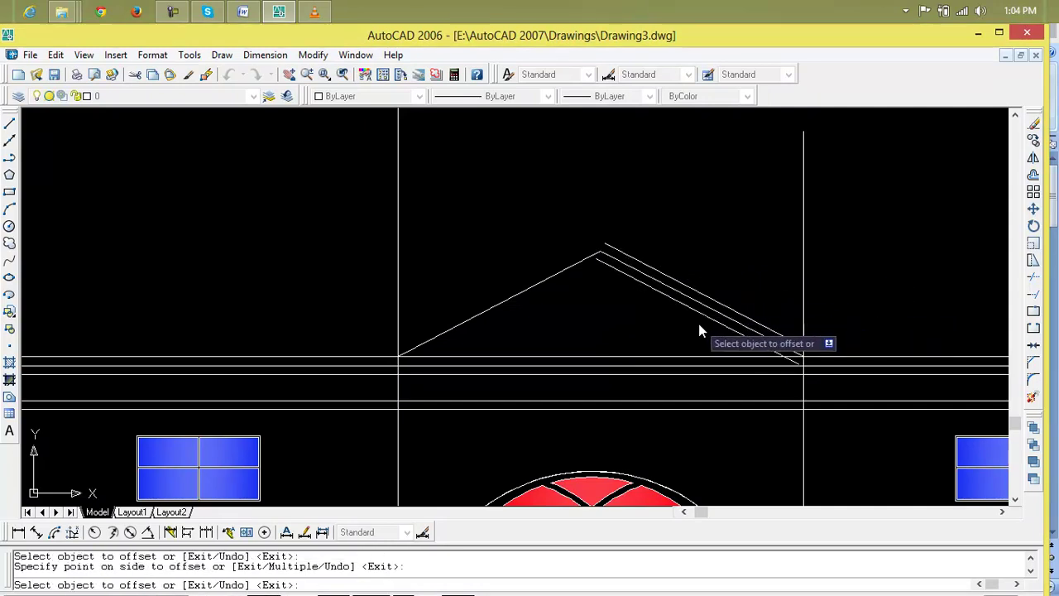
{"action": "left_click", "coordinate": [545, 284]}
{"action": "left_click", "coordinate": [565, 309]}
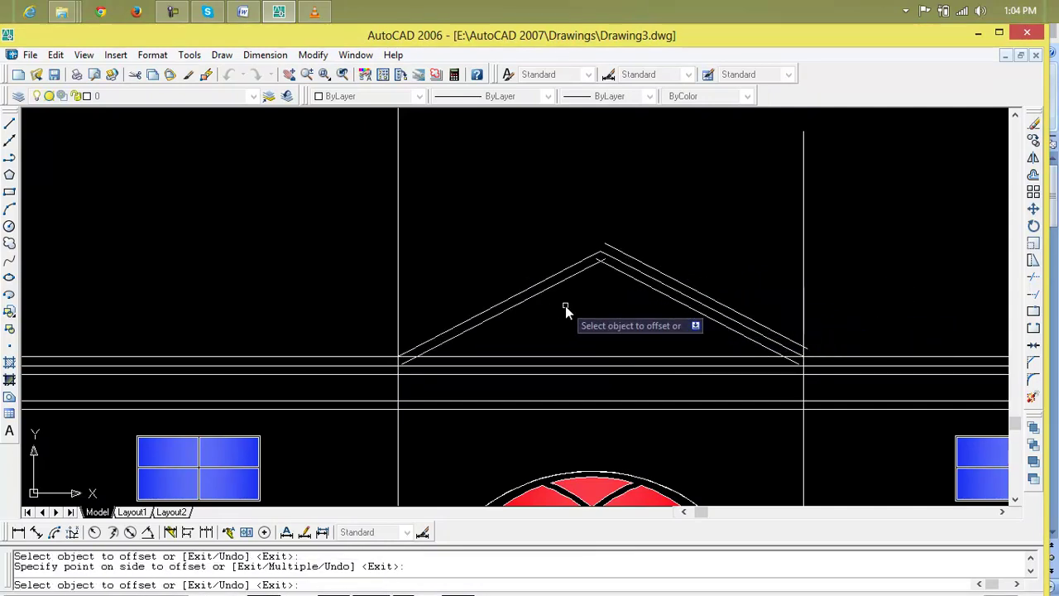
{"action": "key", "text": "Escape"}
Step: Trim the crossing ends of the two inner sloping lines below the gable peak
{"action": "scroll", "coordinate": [606, 263], "scroll_direction": "up", "scroll_amount": 4}
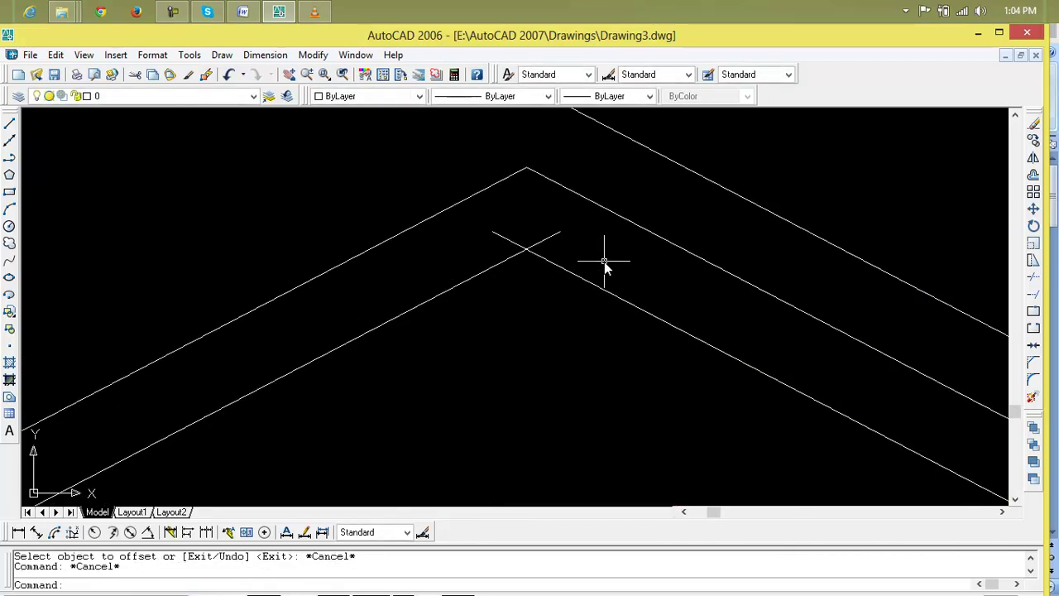
{"action": "key", "text": "Escape"}
{"action": "type", "text": "tr"}
{"action": "key", "text": "Return"}
{"action": "key", "text": "Return"}
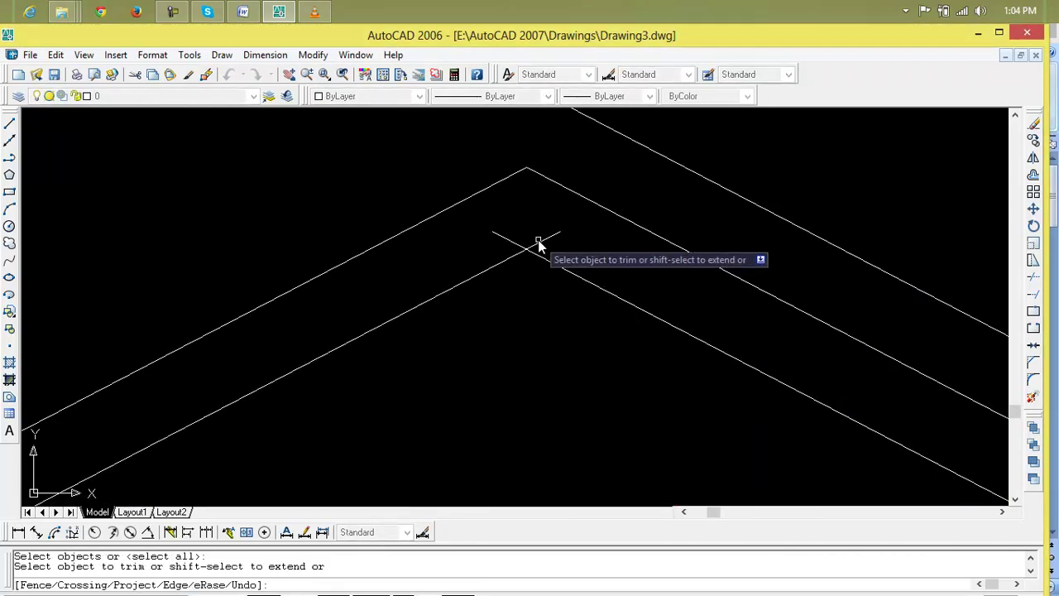
{"action": "left_click", "coordinate": [540, 242]}
{"action": "left_click", "coordinate": [523, 244]}
Step: Trim the end of the inner left sloping line that runs below the cornice's top edge
{"action": "scroll", "coordinate": [591, 233], "scroll_direction": "down", "scroll_amount": 6}
{"action": "middle_click_drag", "start_coordinate": [573, 255], "coordinate": [638, 270]}
{"action": "scroll", "coordinate": [516, 303], "scroll_direction": "up", "scroll_amount": 6}
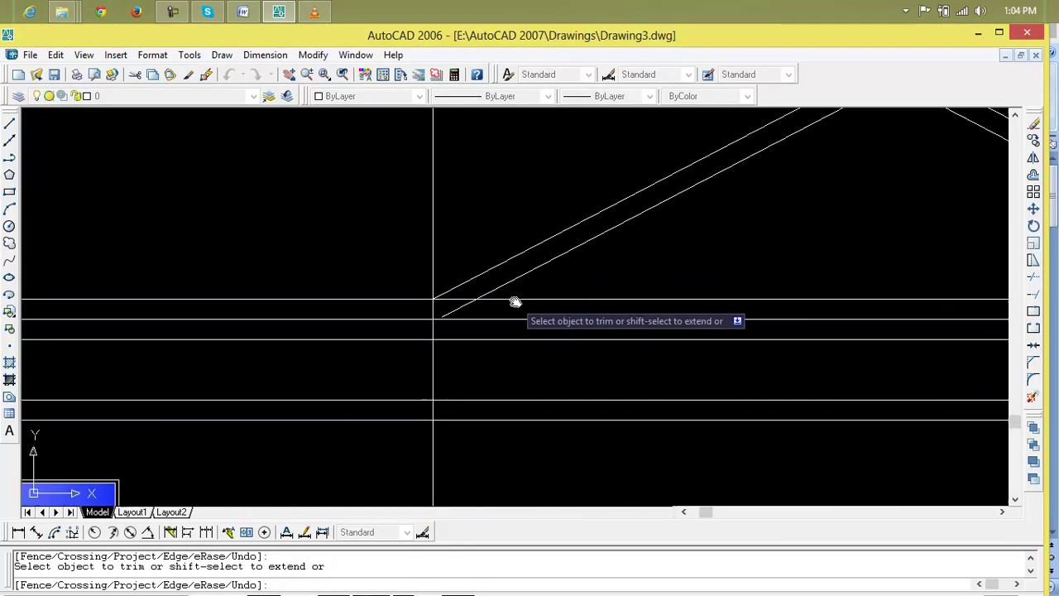
{"action": "left_click", "coordinate": [449, 308]}
Step: Trim the overrunning lower ends of the right-hand sloping lines at the vertical line and the cornice's top edge
{"action": "scroll", "coordinate": [579, 307], "scroll_direction": "down", "scroll_amount": 4}
{"action": "middle_click_drag", "start_coordinate": [568, 312], "coordinate": [535, 298]}
{"action": "scroll", "coordinate": [546, 300], "scroll_direction": "down", "scroll_amount": 4}
{"action": "scroll", "coordinate": [637, 299], "scroll_direction": "up", "scroll_amount": 4}
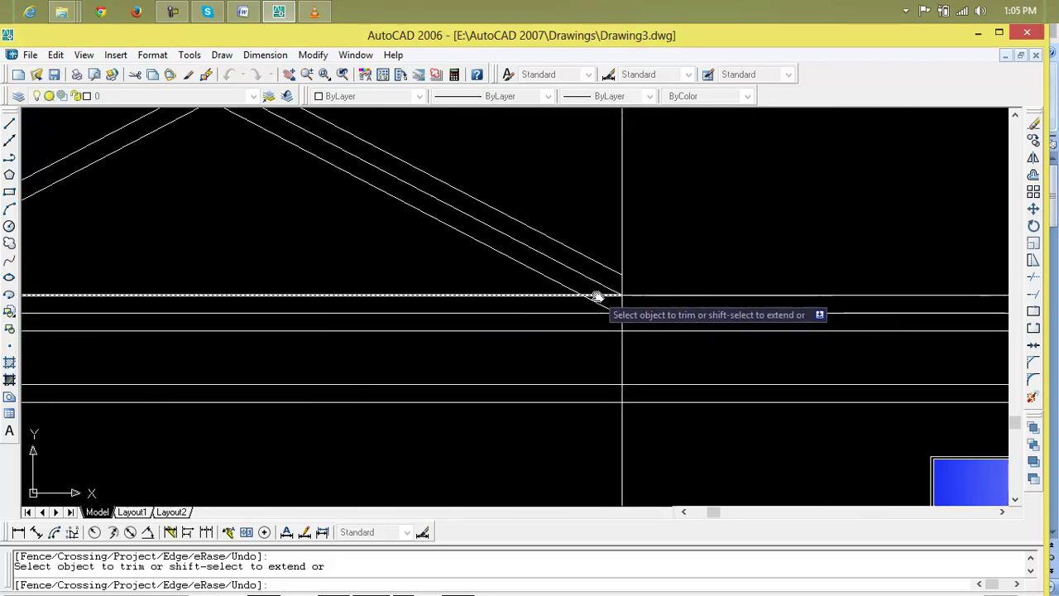
{"action": "scroll", "coordinate": [598, 294], "scroll_direction": "down", "scroll_amount": 3}
{"action": "middle_click_drag", "start_coordinate": [596, 298], "coordinate": [609, 305]}
{"action": "scroll", "coordinate": [610, 303], "scroll_direction": "up", "scroll_amount": 3}
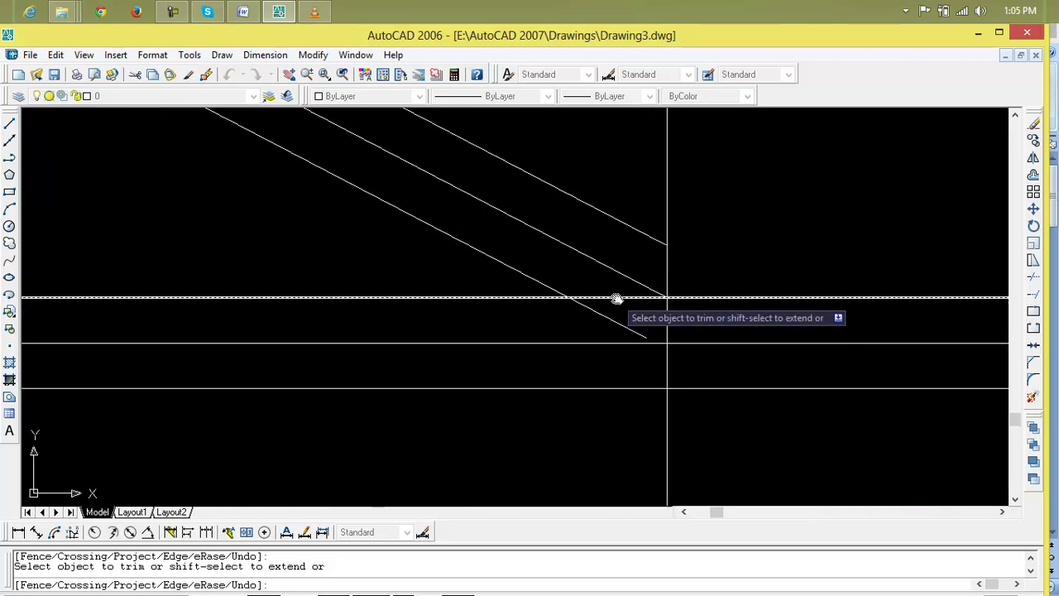
Step: Trim the end of the inner sloped pediment line that extends below the cornice's top edge
{"action": "left_click", "coordinate": [634, 327]}
{"action": "scroll", "coordinate": [612, 318], "scroll_direction": "down", "scroll_amount": 2}
{"action": "scroll", "coordinate": [639, 318], "scroll_direction": "up", "scroll_amount": 1}
{"action": "key", "text": "Escape"}
Step: Erase the leftover outer sloped line and the two vertical construction lines rising at the pediment's ends
{"action": "left_click", "coordinate": [626, 271]}
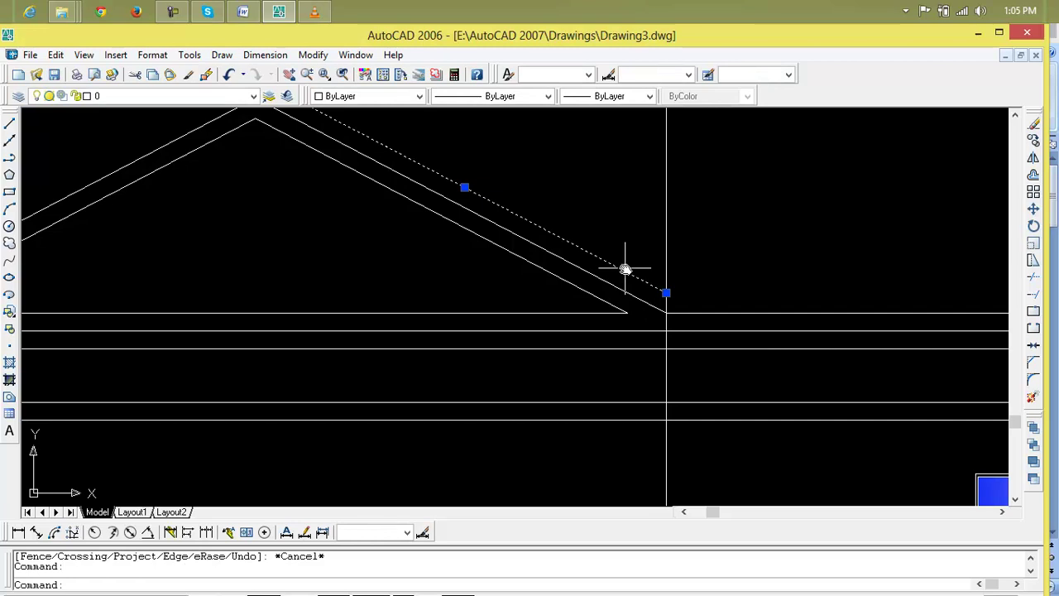
{"action": "key", "text": "Delete"}
{"action": "scroll", "coordinate": [628, 270], "scroll_direction": "down", "scroll_amount": 4}
{"action": "middle_click_drag", "start_coordinate": [629, 268], "coordinate": [649, 269]}
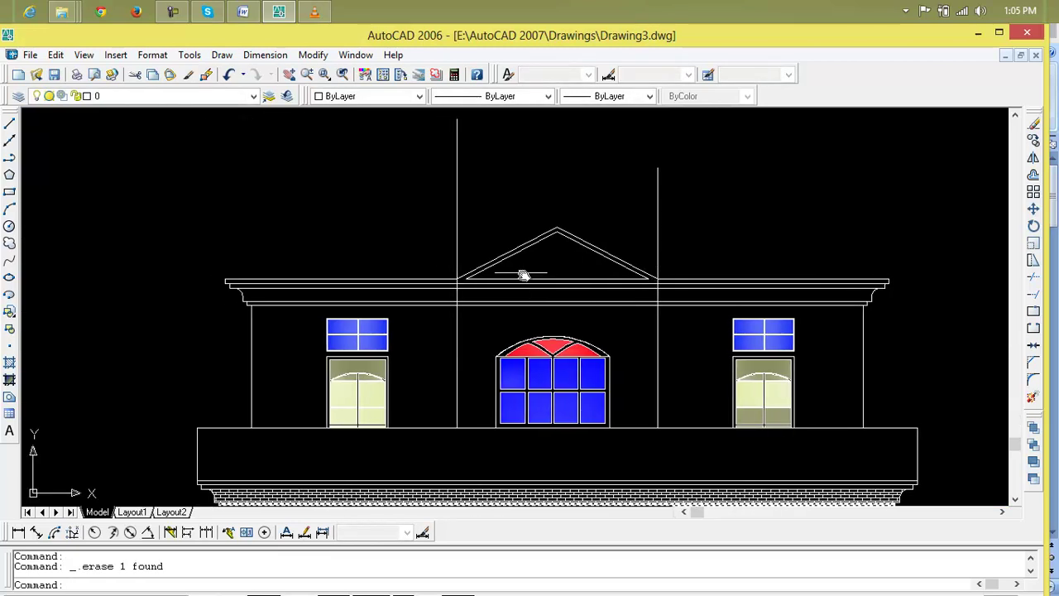
{"action": "left_click", "coordinate": [659, 220]}
{"action": "key", "text": "Delete"}
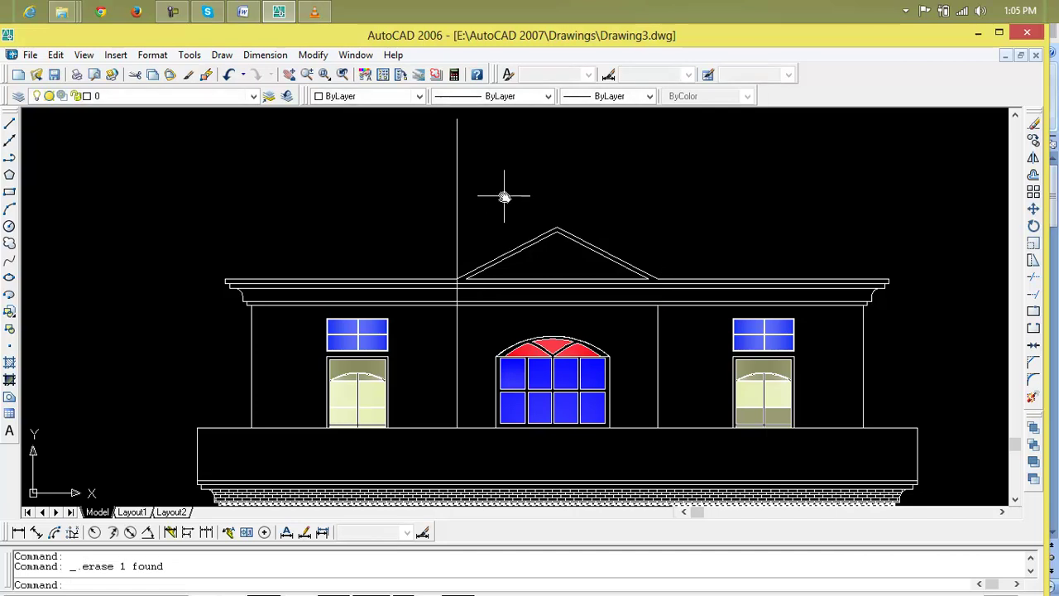
{"action": "left_click", "coordinate": [456, 206]}
{"action": "key", "text": "Delete"}
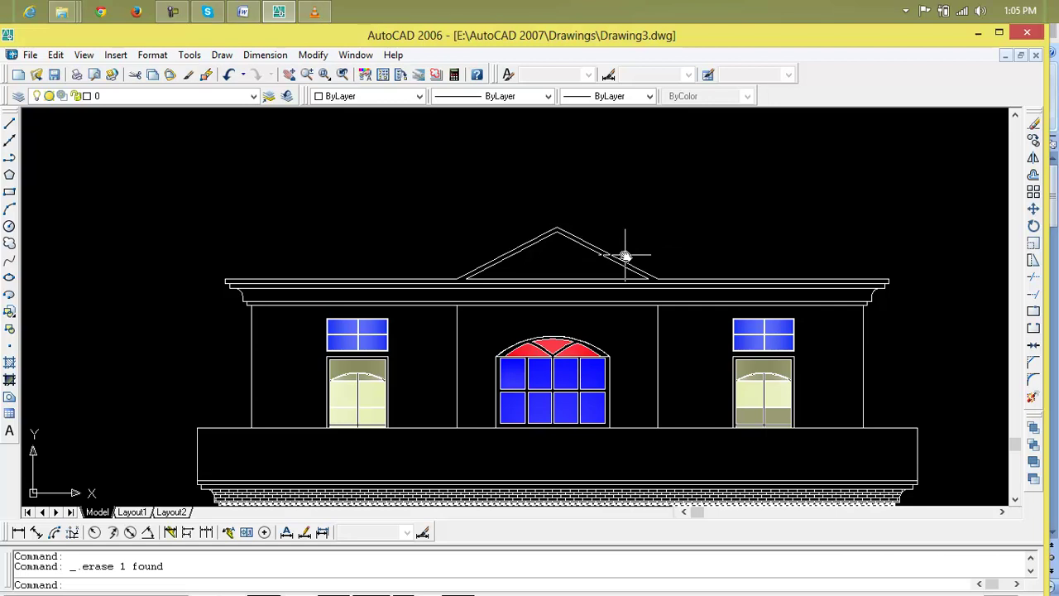
Step: Draw a vertical construction line from the top of the upper storey's right wall up past the cornice
{"action": "scroll", "coordinate": [859, 276], "scroll_direction": "up", "scroll_amount": 5}
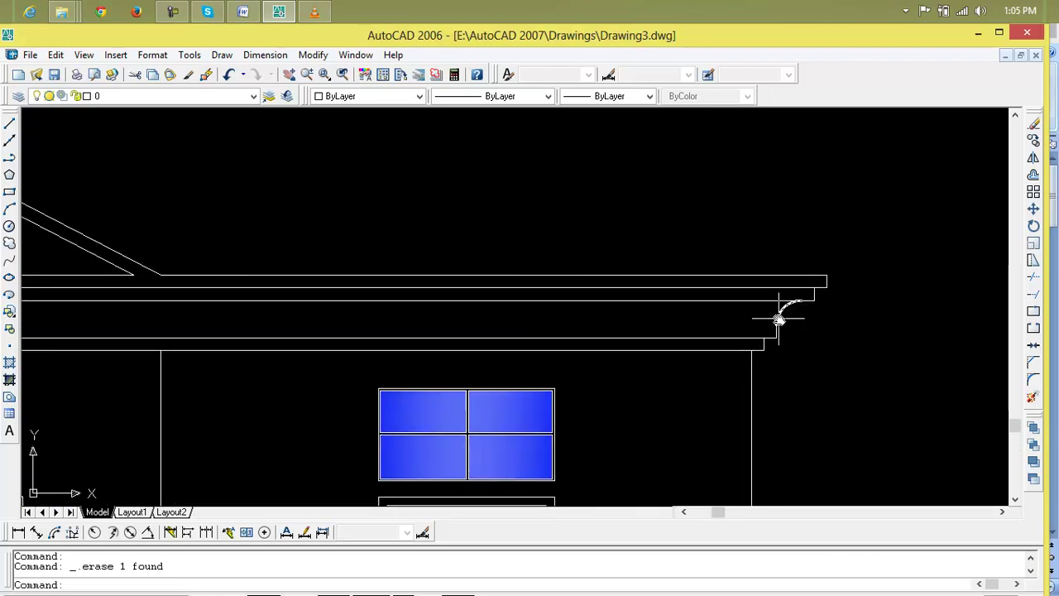
{"action": "type", "text": "l"}
{"action": "key", "text": "Return"}
{"action": "left_click", "coordinate": [752, 350]}
{"action": "left_click", "coordinate": [752, 166]}
{"action": "key", "text": "Return"}
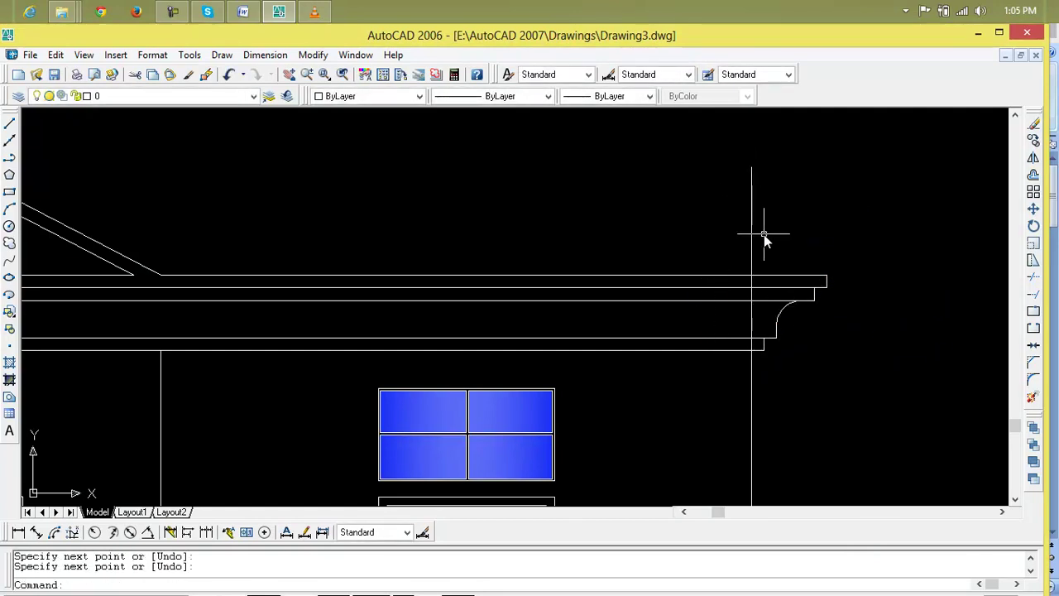
{"action": "type", "text": "l"}
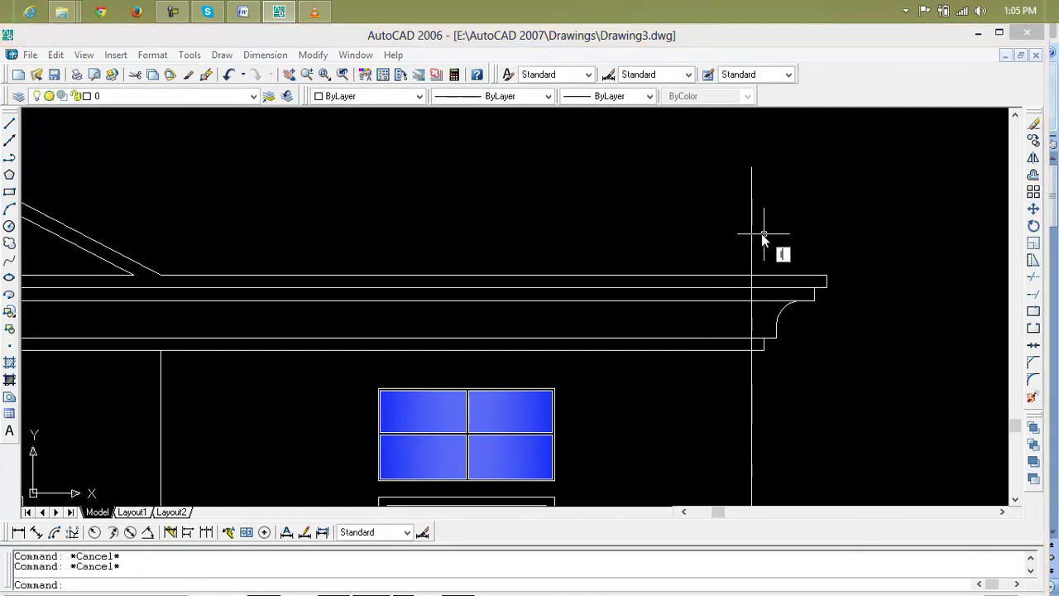
{"action": "key", "text": "Return"}
{"action": "left_click", "coordinate": [752, 276]}
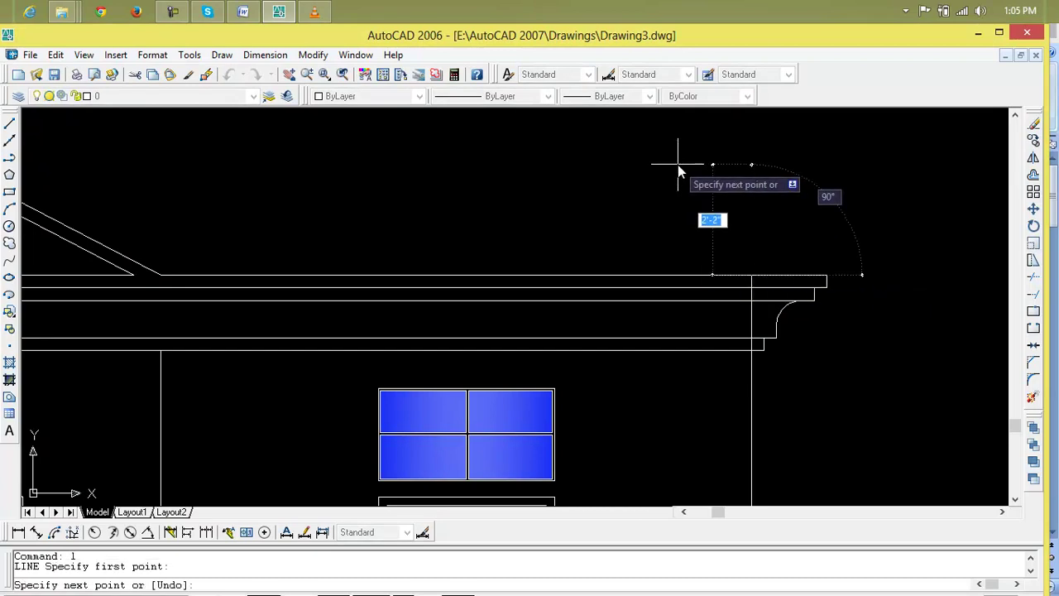
{"action": "key", "text": "Escape"}
{"action": "key", "text": "Escape"}
{"action": "key", "text": "Escape"}
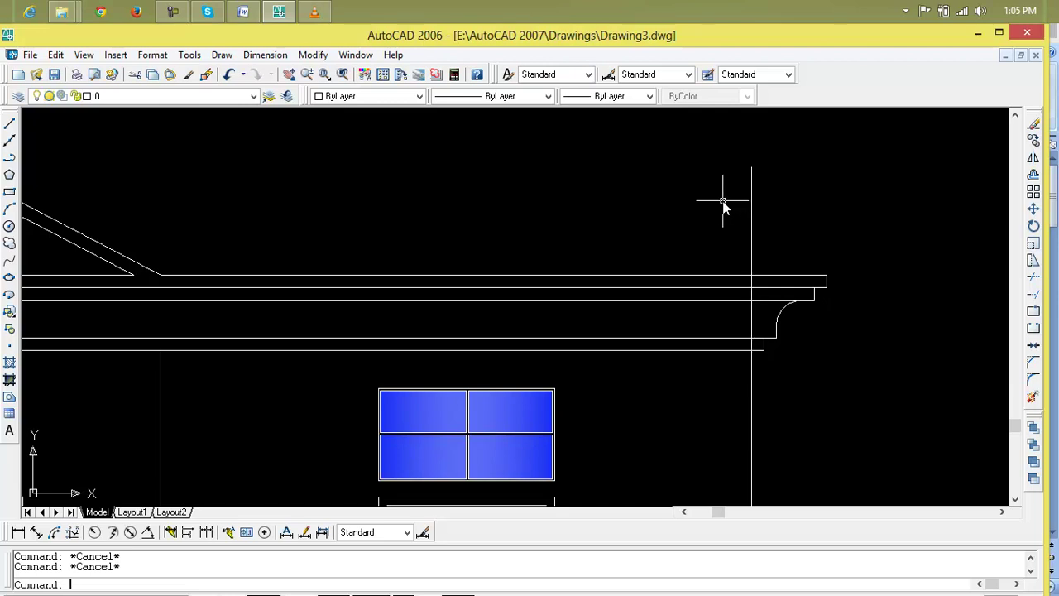
Step: With ortho off, draw a sloped roof edge up and inward from where the construction line crosses the cornice top
{"action": "type", "text": "l"}
{"action": "key", "text": "Return"}
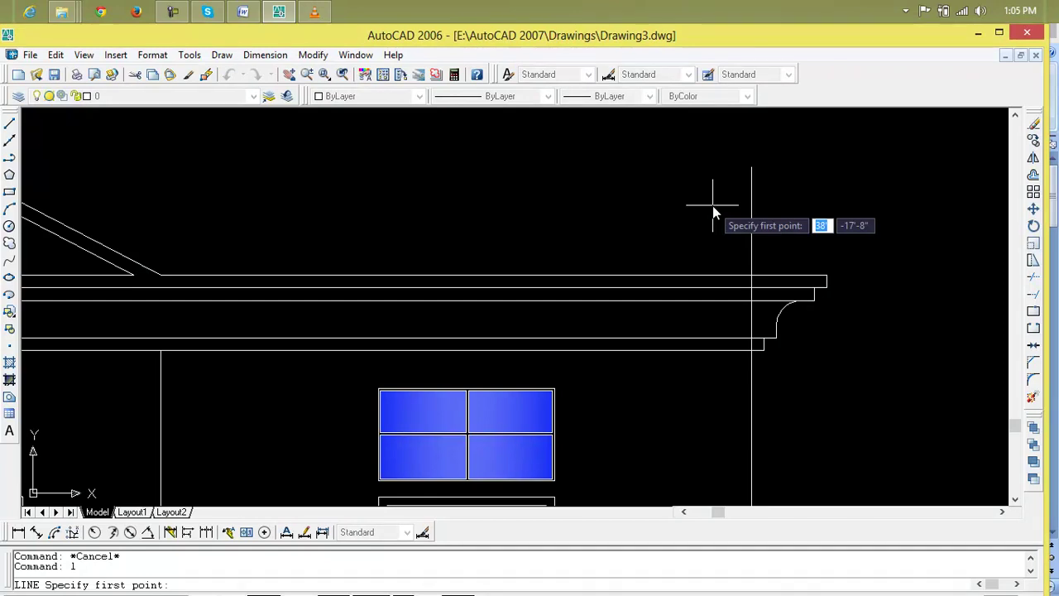
{"action": "key", "text": "F8"}
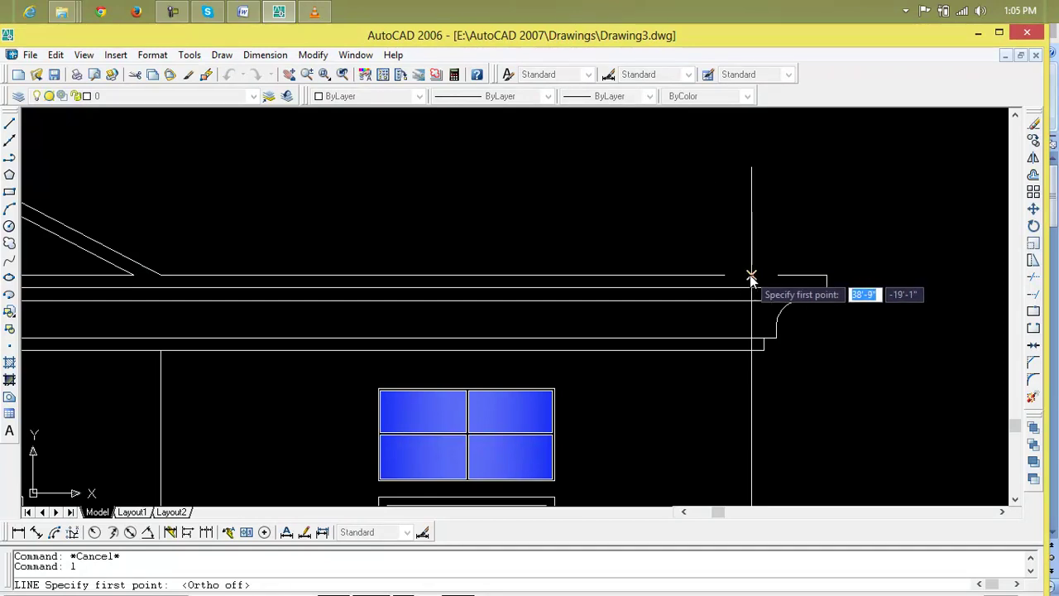
{"action": "left_click", "coordinate": [749, 276]}
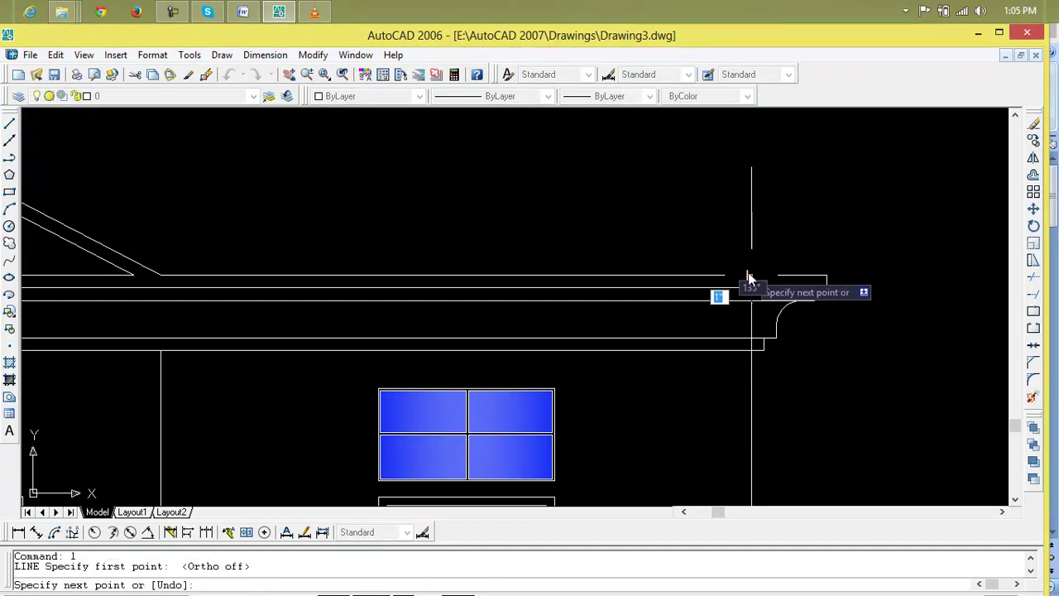
{"action": "left_click", "coordinate": [666, 156]}
Step: With ortho on, continue from the sloped edge with a horizontal ridge line about 14'-7" long, ending on the pediment's right slope
{"action": "scroll", "coordinate": [373, 147], "scroll_direction": "down", "scroll_amount": 2}
{"action": "middle_click_drag", "start_coordinate": [372, 147], "coordinate": [793, 154]}
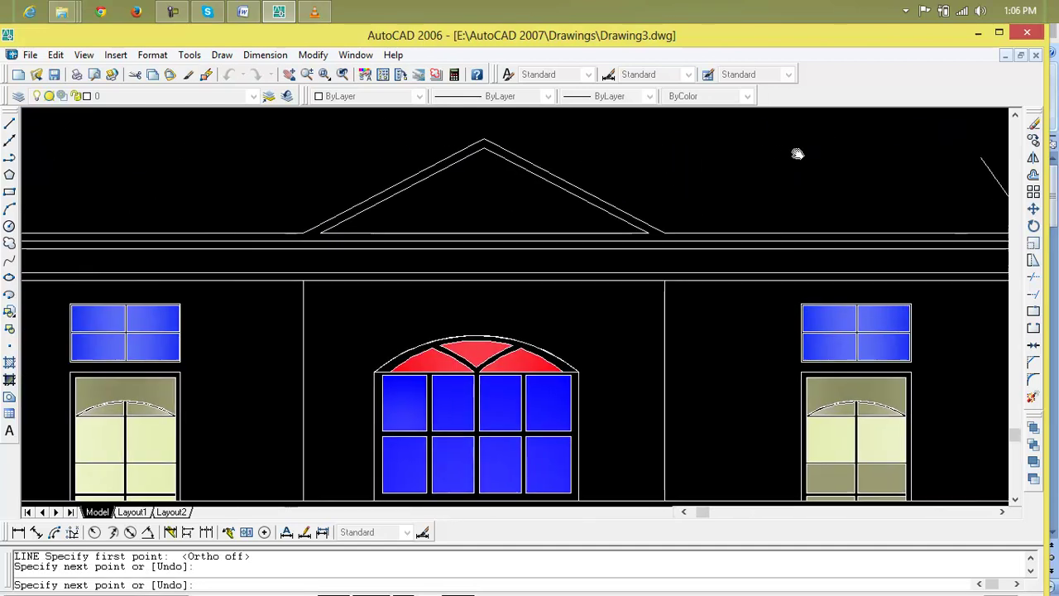
{"action": "scroll", "coordinate": [503, 150], "scroll_direction": "up", "scroll_amount": 2}
{"action": "scroll", "coordinate": [503, 151], "scroll_direction": "up", "scroll_amount": 1}
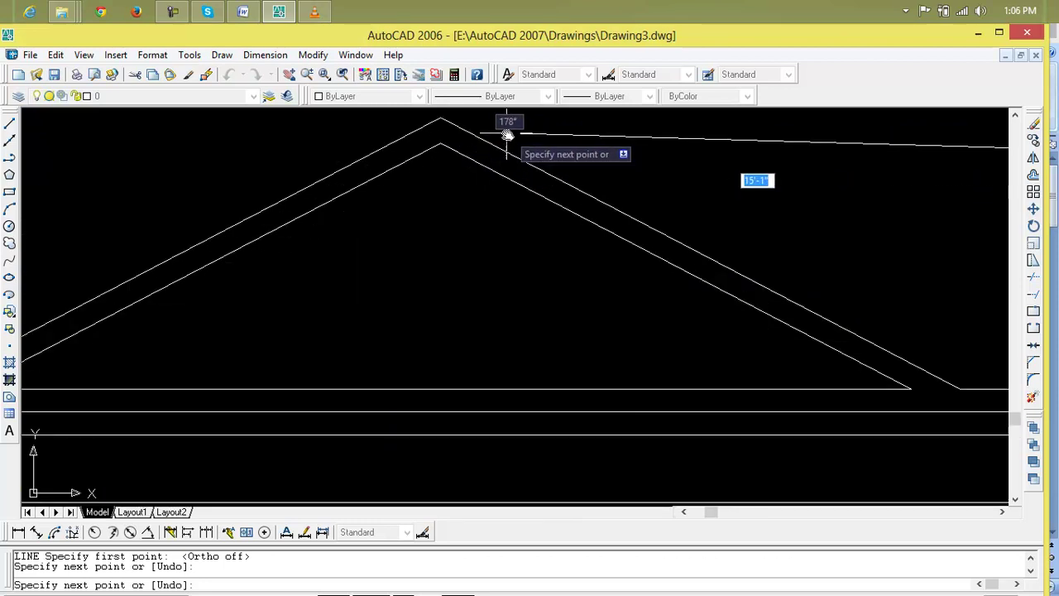
{"action": "middle_click_drag", "start_coordinate": [479, 134], "coordinate": [276, 135]}
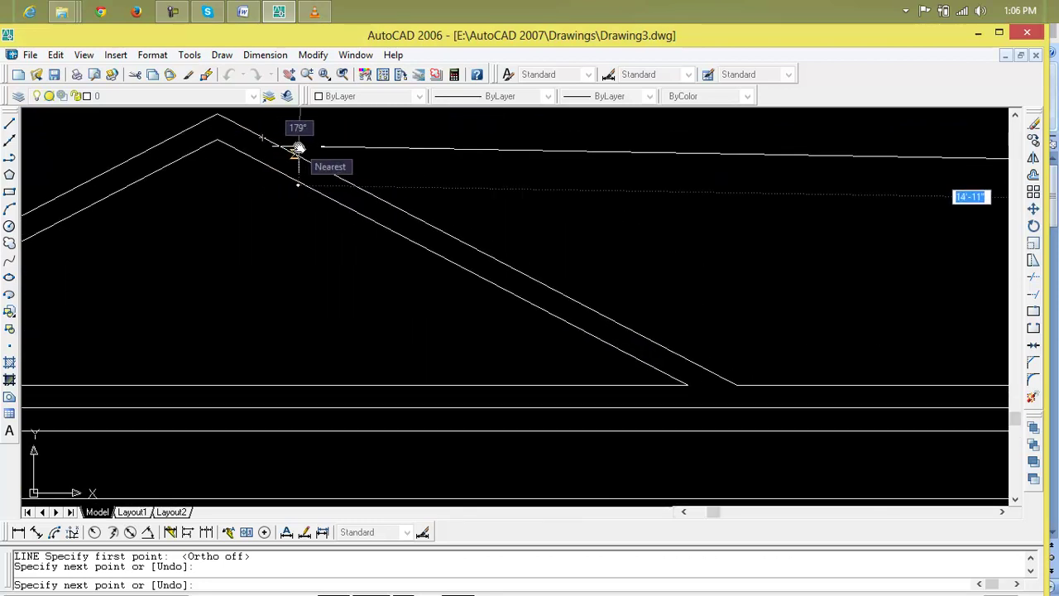
{"action": "key", "text": "F8"}
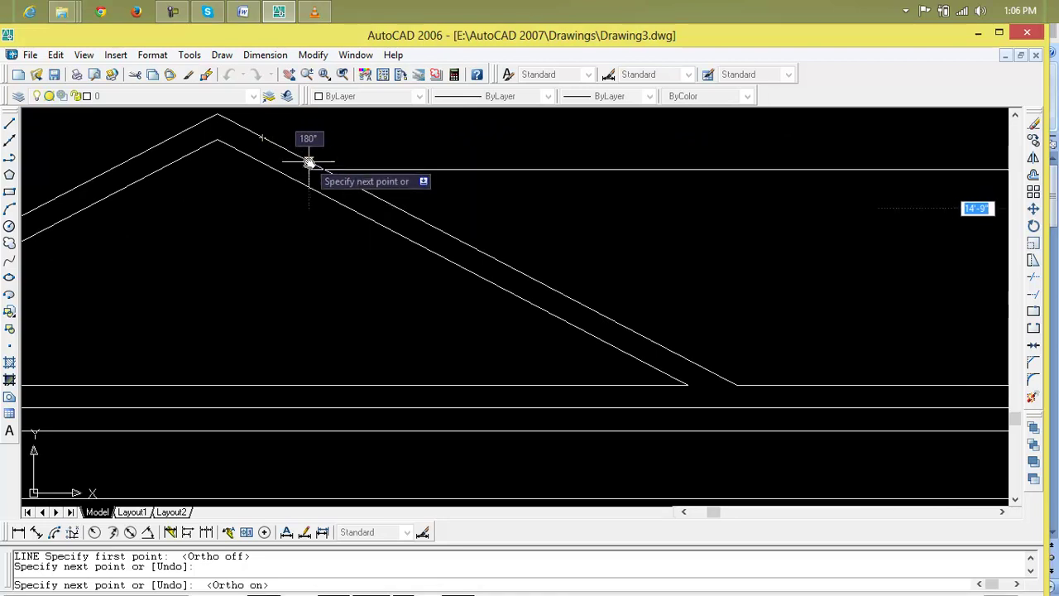
{"action": "left_click", "coordinate": [325, 171]}
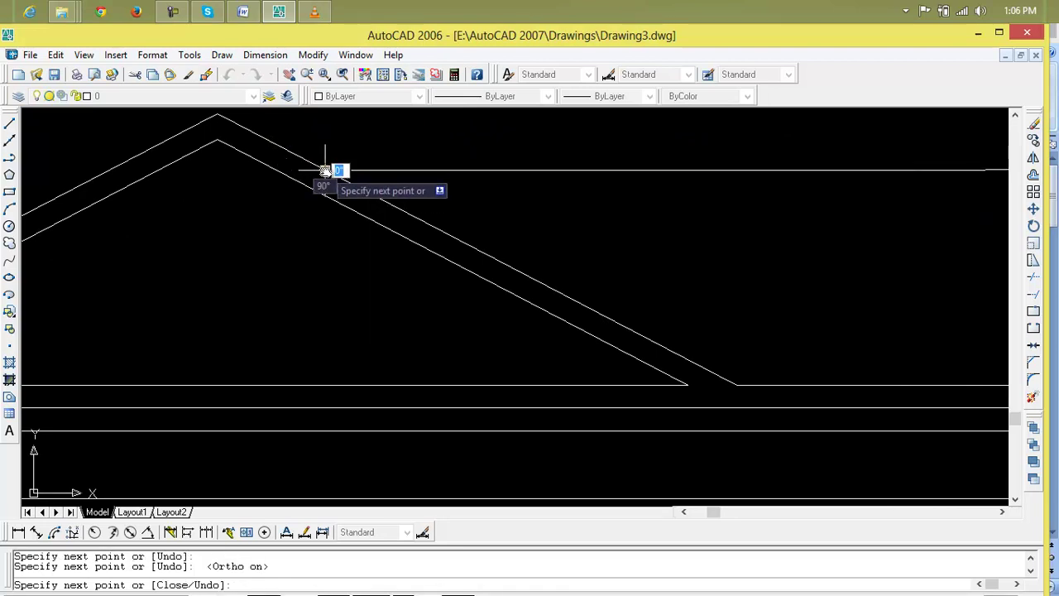
{"action": "key", "text": "Return"}
Step: Erase the vertical construction line above the right wall
{"action": "scroll", "coordinate": [324, 170], "scroll_direction": "down", "scroll_amount": 8}
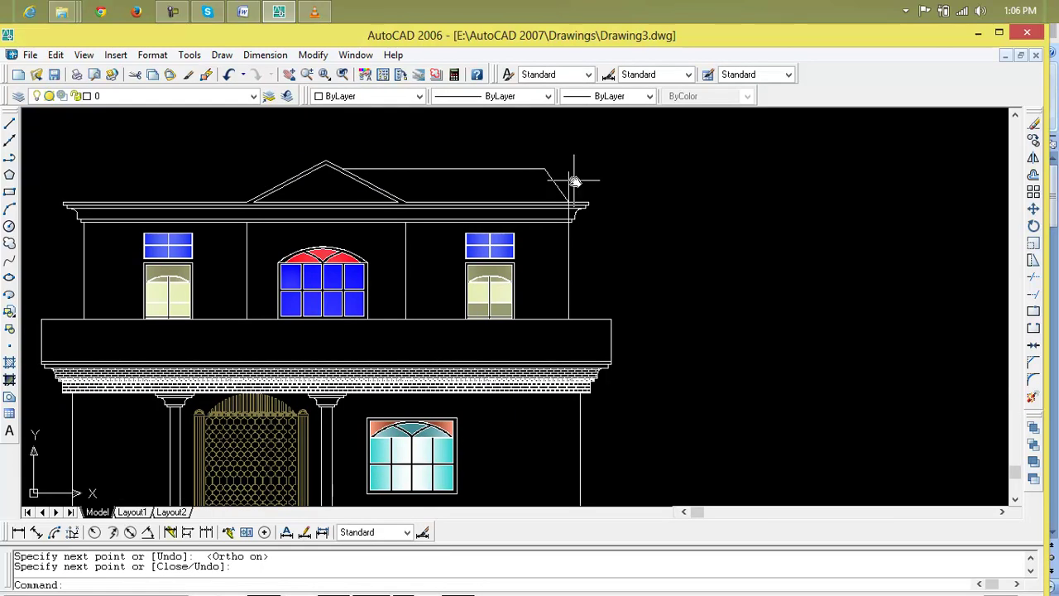
{"action": "left_click", "coordinate": [567, 179]}
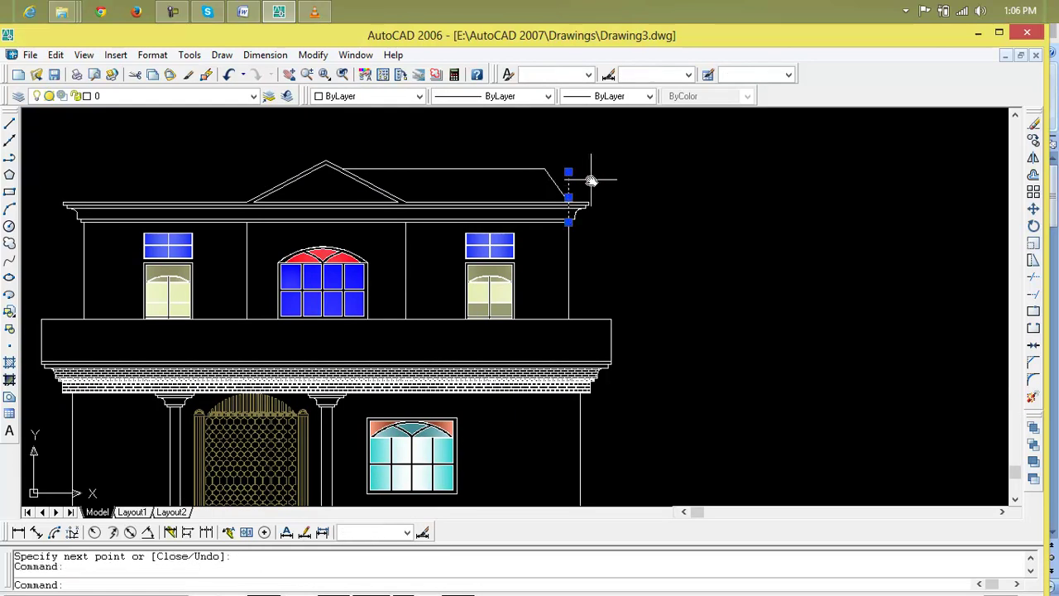
{"action": "key", "text": "Delete"}
Step: Stretch the ridge line's right endpoint down to a lower point just past the sloped roof edge
{"action": "scroll", "coordinate": [529, 185], "scroll_direction": "up", "scroll_amount": 3}
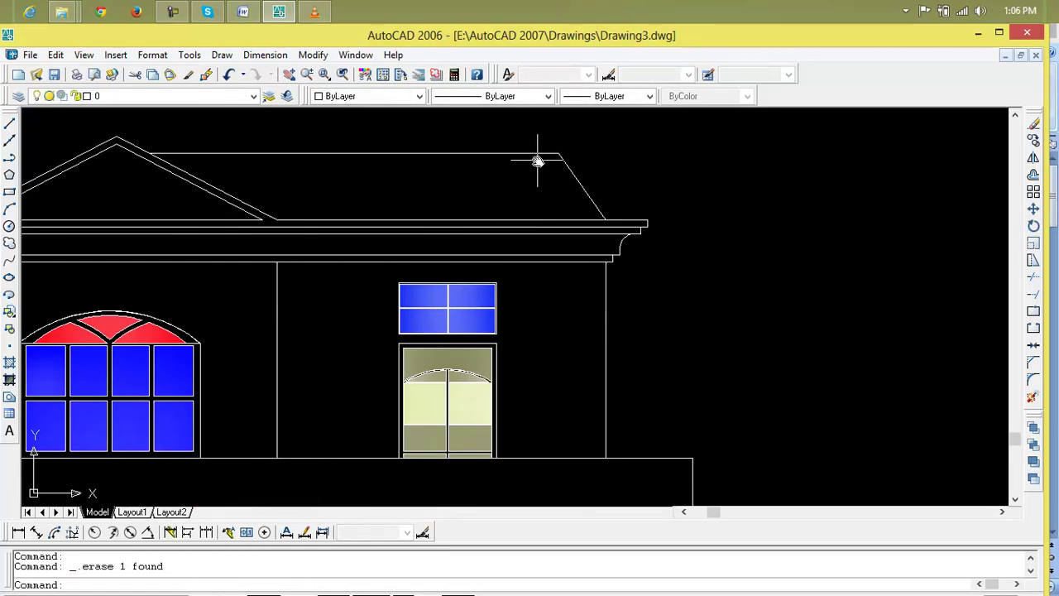
{"action": "left_click", "coordinate": [539, 154]}
{"action": "scroll", "coordinate": [546, 155], "scroll_direction": "up", "scroll_amount": 3}
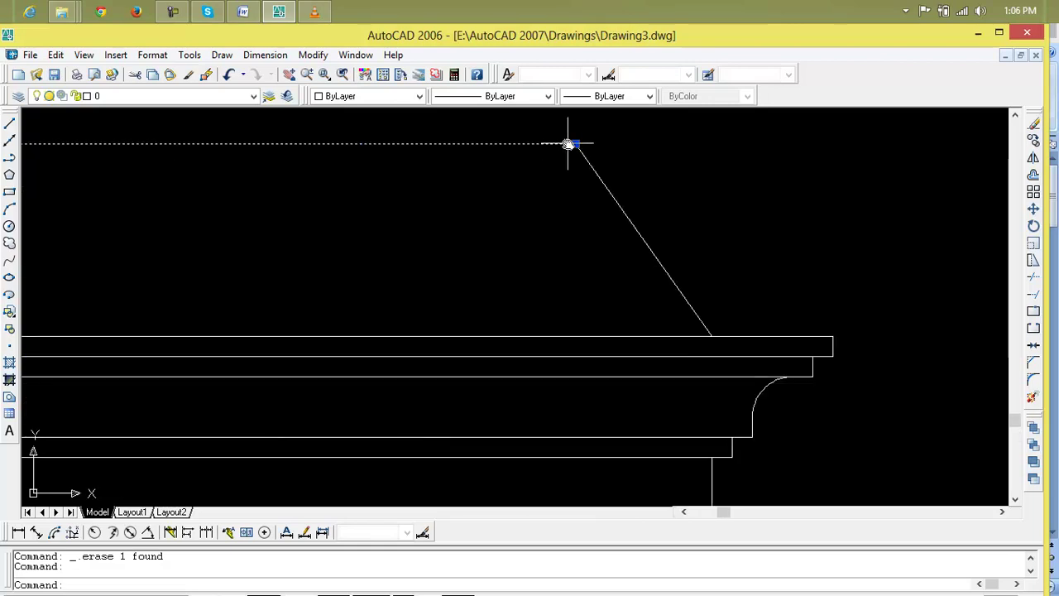
{"action": "left_click", "coordinate": [576, 145]}
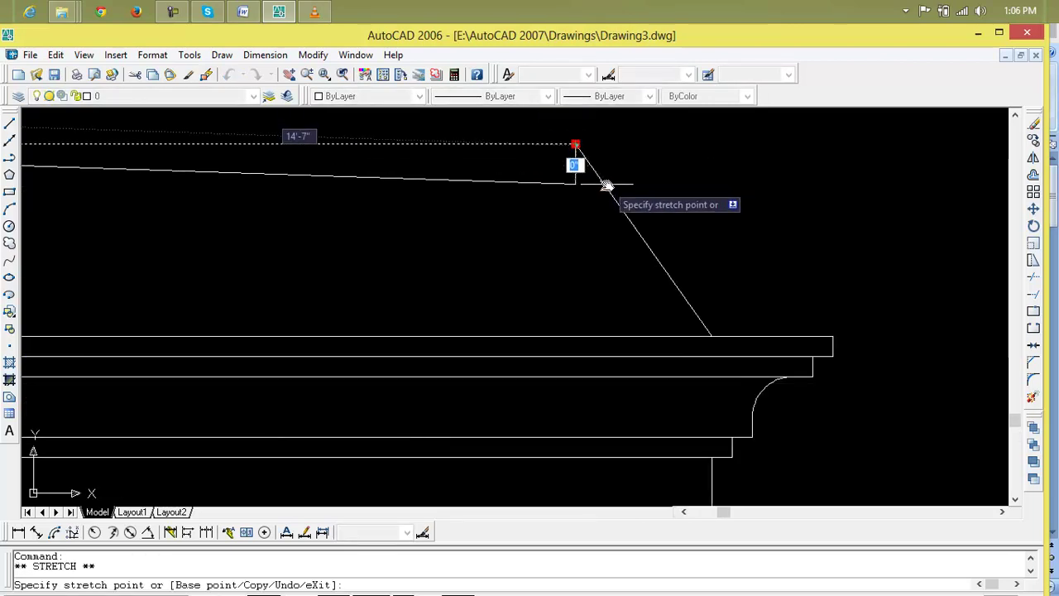
{"action": "left_click", "coordinate": [607, 185]}
{"action": "key", "text": "Escape"}
{"action": "key", "text": "Escape"}
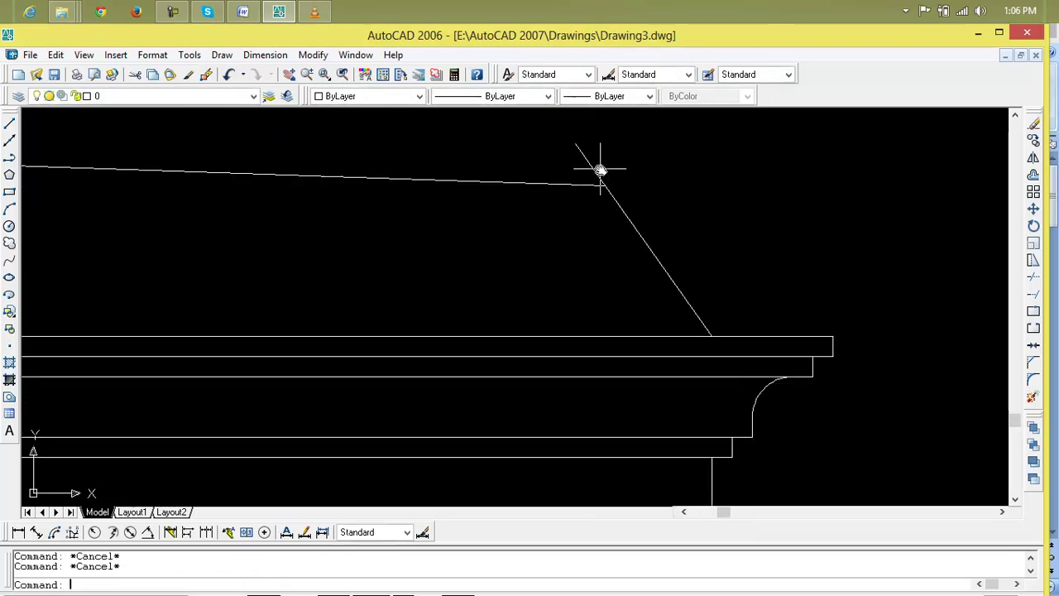
Step: Trim the part of the sloped roof edge that projects above the ridge line
{"action": "type", "text": "tr"}
{"action": "key", "text": "space"}
{"action": "key", "text": "space"}
{"action": "left_click", "coordinate": [594, 172]}
{"action": "scroll", "coordinate": [591, 183], "scroll_direction": "down", "scroll_amount": 3}
{"action": "middle_click_drag", "start_coordinate": [561, 199], "coordinate": [655, 198]}
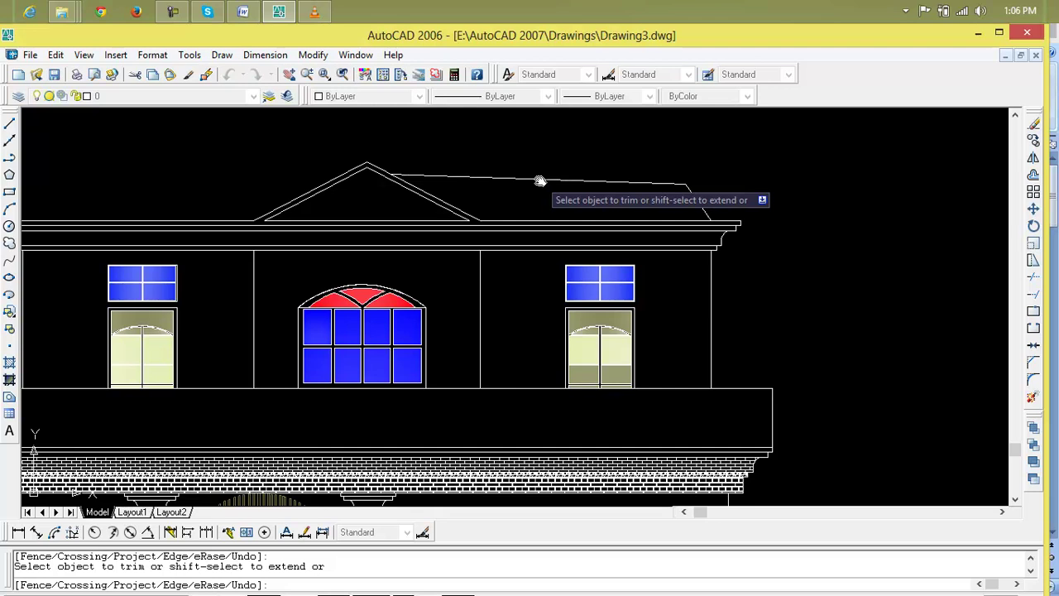
{"action": "key", "text": "Escape"}
Step: Replace the tilted ridge line with a horizontal one from the sloped edge's upper end to the pediment's right slope
{"action": "left_click", "coordinate": [540, 181]}
{"action": "key", "text": "Delete"}
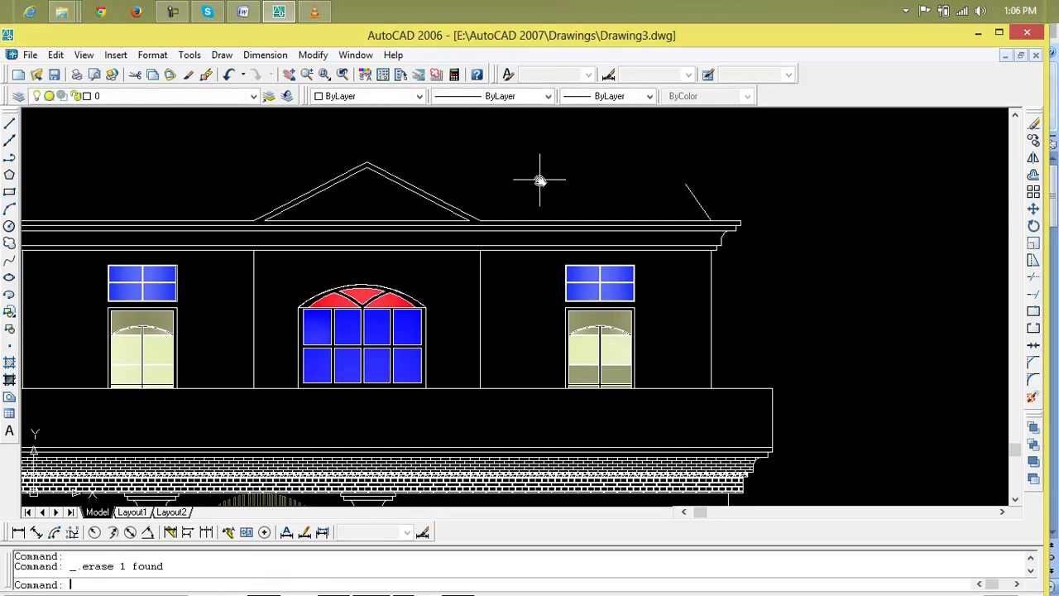
{"action": "type", "text": "l"}
{"action": "key", "text": "Return"}
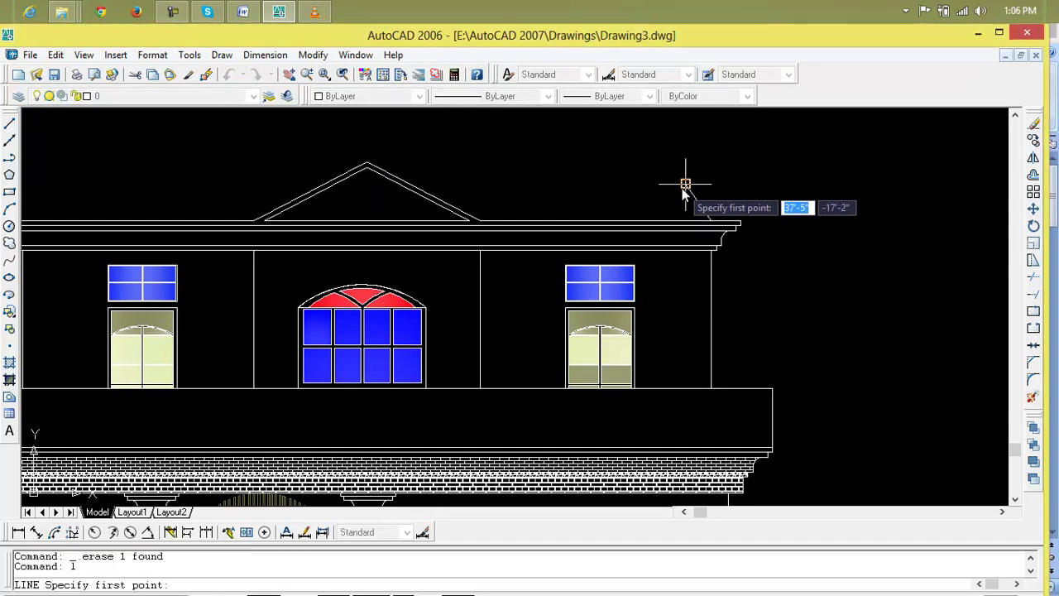
{"action": "left_click", "coordinate": [681, 186]}
{"action": "scroll", "coordinate": [405, 188], "scroll_direction": "up", "scroll_amount": 2}
{"action": "left_click", "coordinate": [415, 188]}
{"action": "key", "text": "Return"}
{"action": "scroll", "coordinate": [426, 201], "scroll_direction": "down", "scroll_amount": 3}
{"action": "middle_click_drag", "start_coordinate": [426, 201], "coordinate": [463, 201]}
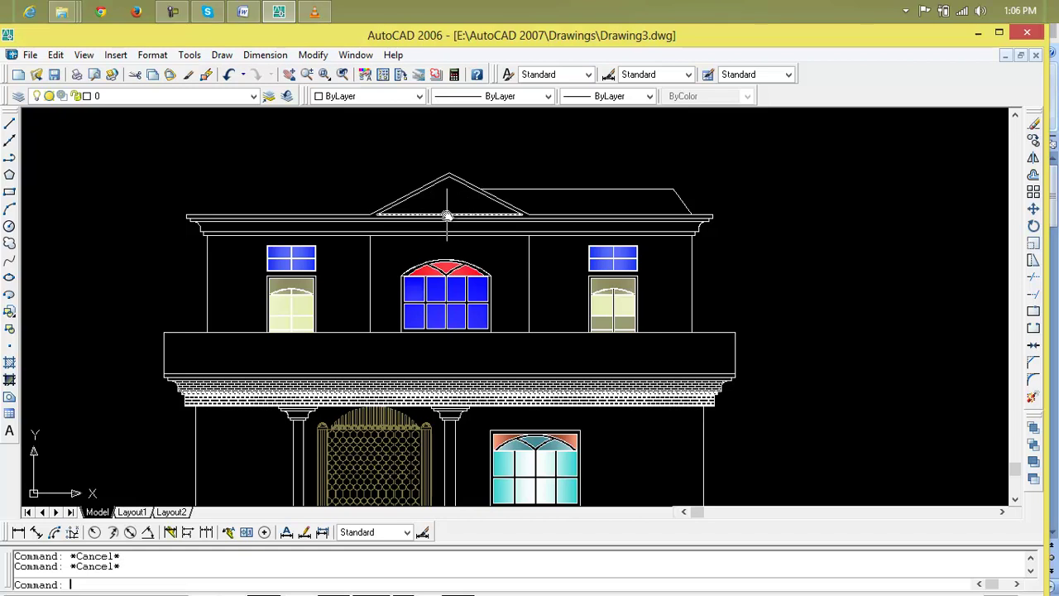
Step: Mirror the horizontal ridge line about the vertical axis through the pediment's centre, keeping the original
{"action": "type", "text": "mi"}
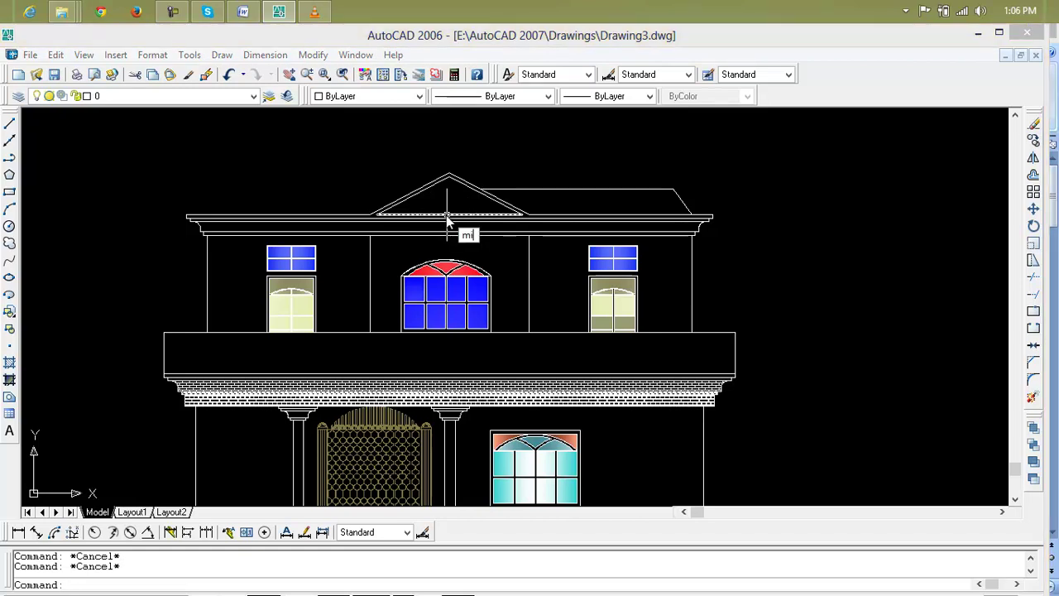
{"action": "key", "text": "Return"}
{"action": "left_click", "coordinate": [570, 189]}
{"action": "key", "text": "Return"}
{"action": "left_click", "coordinate": [449, 216]}
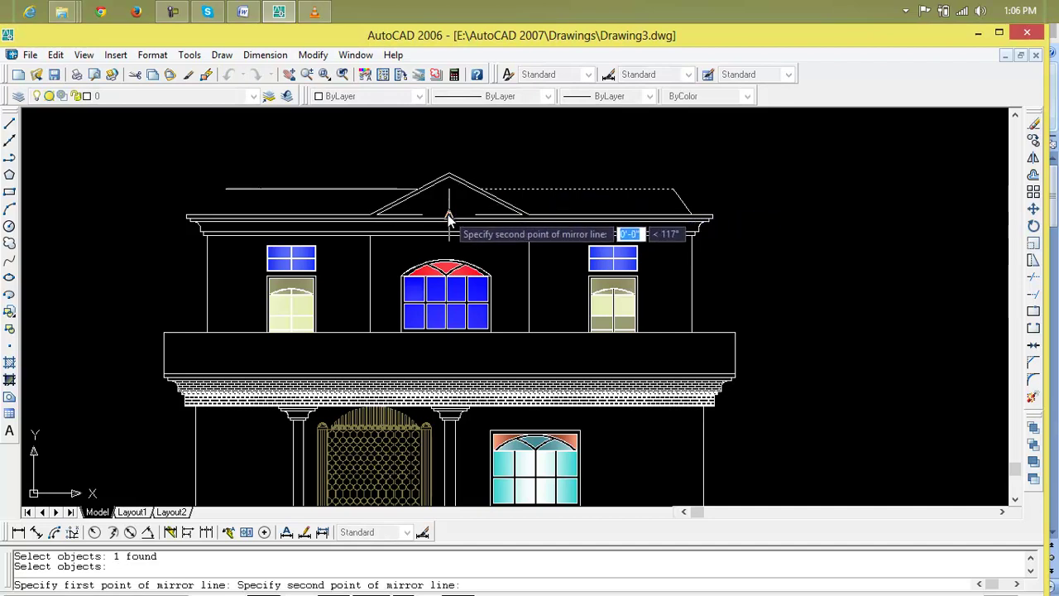
{"action": "left_click", "coordinate": [447, 152]}
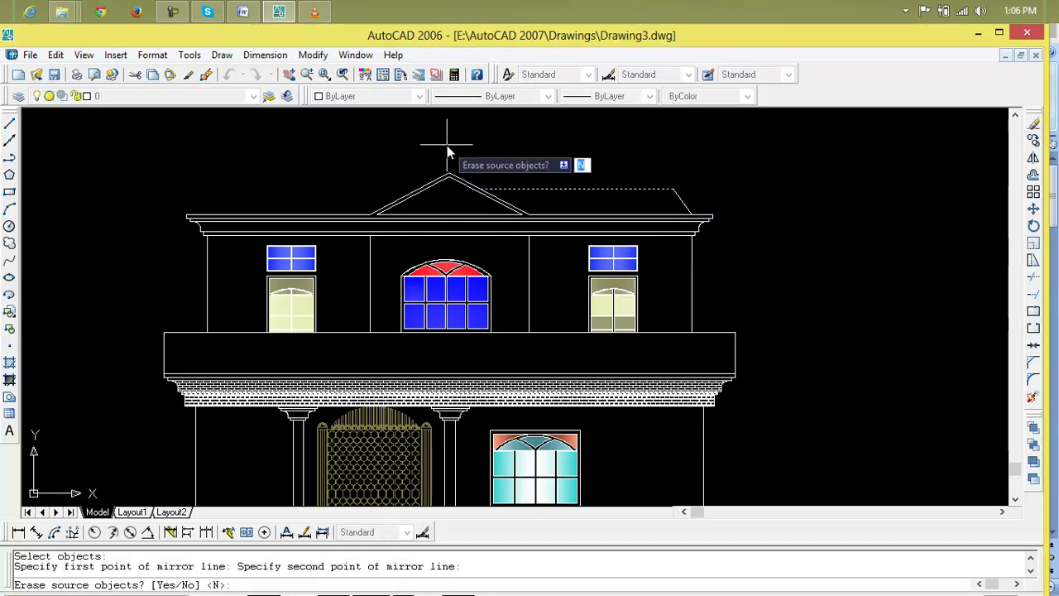
{"action": "key", "text": "Return"}
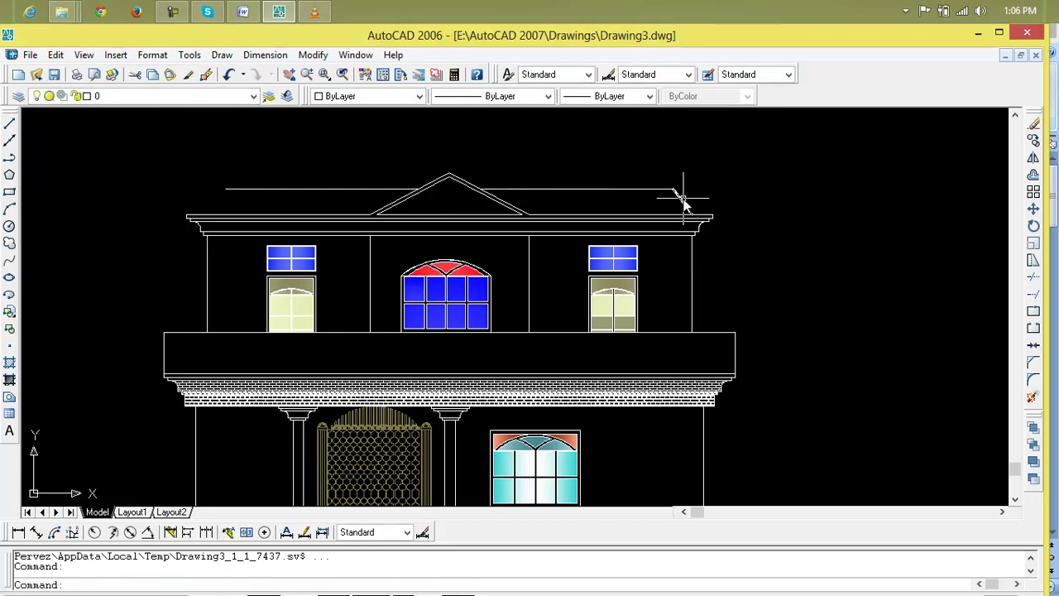
{"action": "key", "text": "Escape"}
{"action": "key", "text": "Escape"}
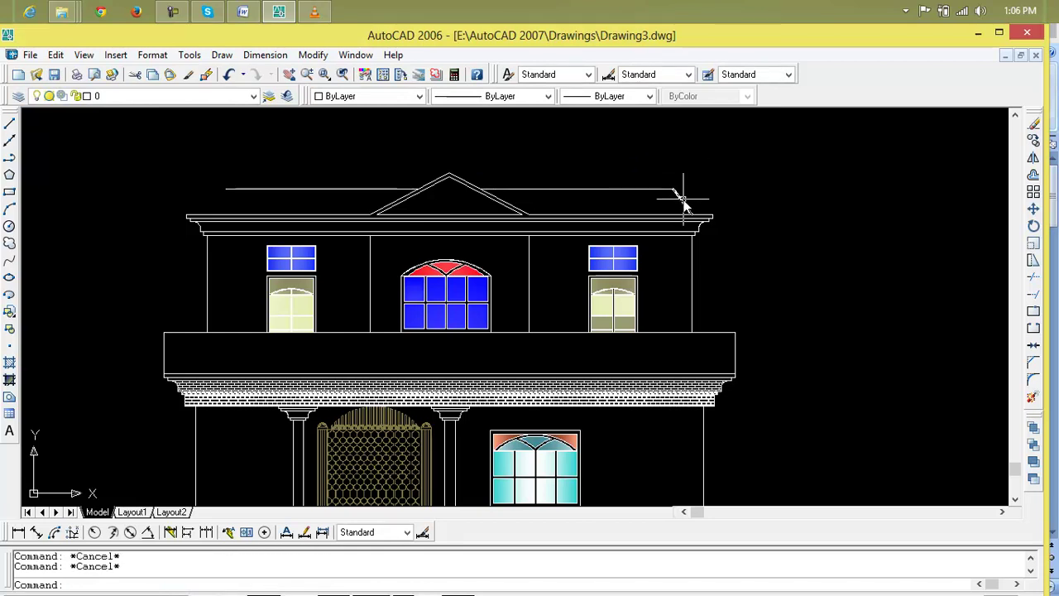
Step: Mirror the right sloped roof edge about the pediment's vertical centre axis to the left side, keeping the original
{"action": "left_click", "coordinate": [683, 199]}
{"action": "type", "text": "mi"}
{"action": "key", "text": "Return"}
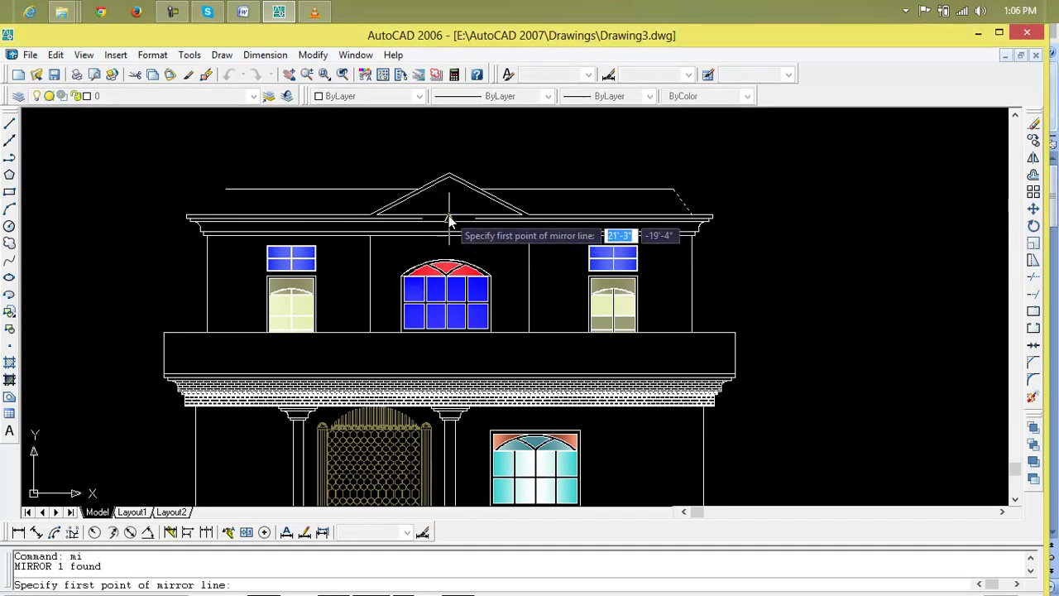
{"action": "left_click", "coordinate": [448, 176]}
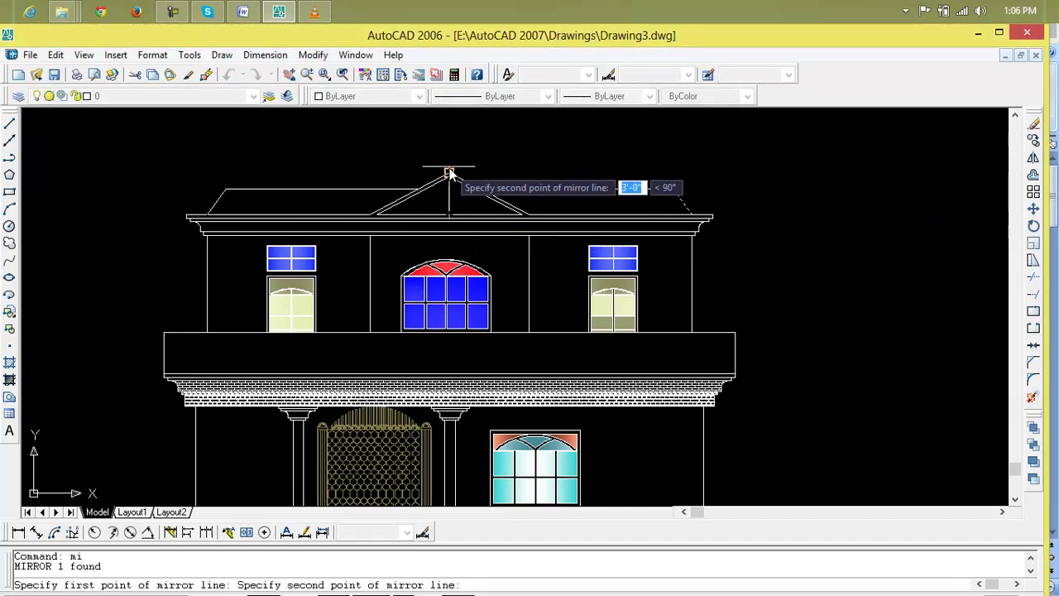
{"action": "left_click", "coordinate": [451, 146]}
{"action": "key", "text": "Return"}
{"action": "scroll", "coordinate": [439, 158], "scroll_direction": "down", "scroll_amount": 5}
{"action": "scroll", "coordinate": [433, 229], "scroll_direction": "up", "scroll_amount": 10}
{"action": "key", "text": "Escape"}
{"action": "key", "text": "Escape"}
{"action": "scroll", "coordinate": [434, 229], "scroll_direction": "down", "scroll_amount": 5}
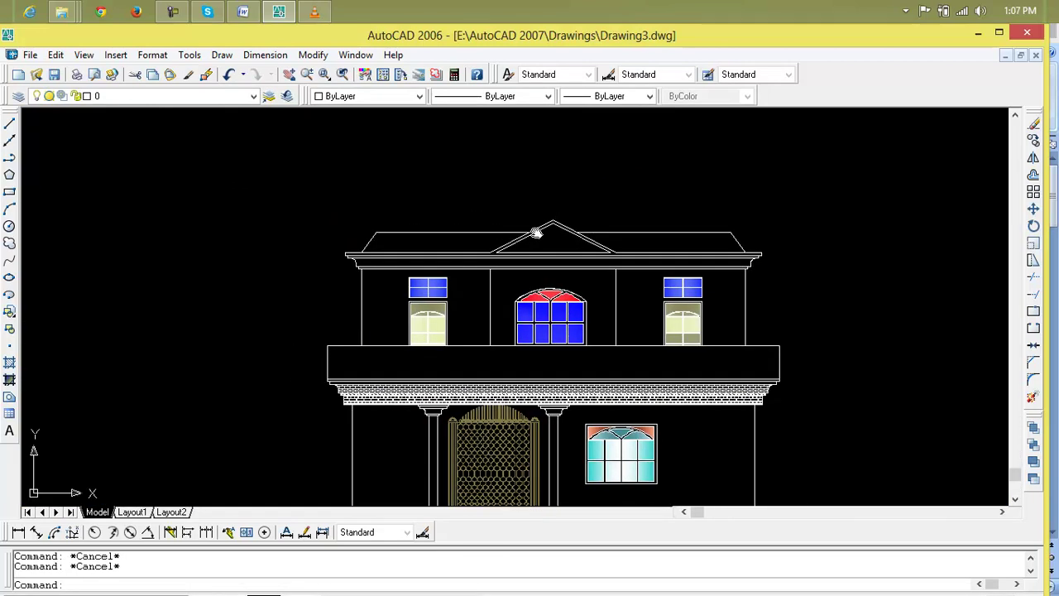
Step: Offset the left sloped roof edge and the left horizontal ridge line outward by 2"
{"action": "scroll", "coordinate": [433, 237], "scroll_direction": "up", "scroll_amount": 5}
{"action": "type", "text": "o"}
{"action": "key", "text": "Return"}
{"action": "type", "text": "2"}
{"action": "key", "text": "Return"}
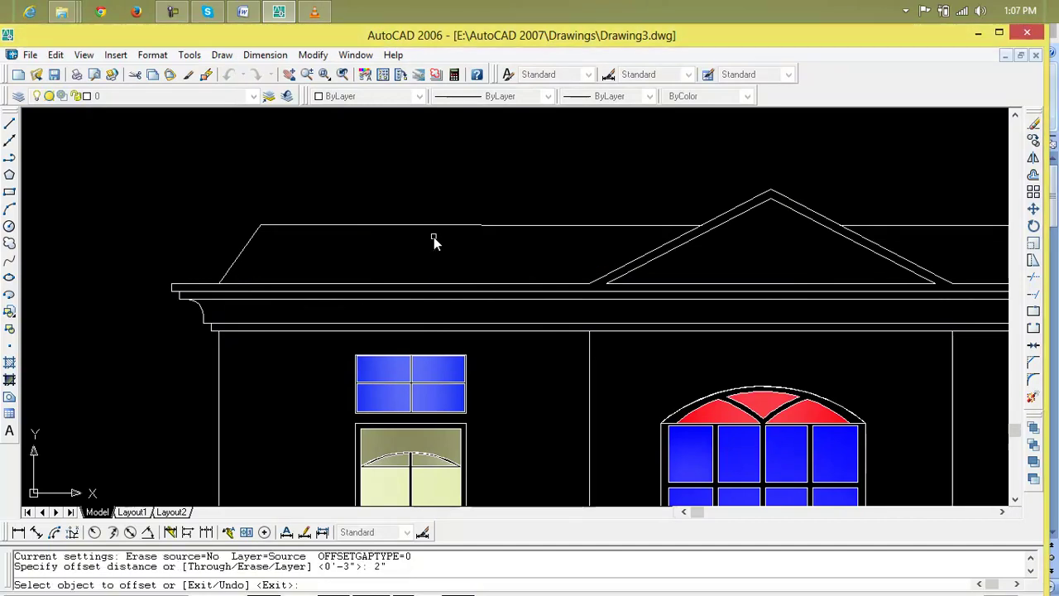
{"action": "left_click", "coordinate": [238, 259]}
{"action": "left_click", "coordinate": [240, 248]}
{"action": "left_click", "coordinate": [316, 225]}
{"action": "left_click", "coordinate": [319, 211]}
Step: Offset the right horizontal ridge line and the right sloped roof edge outward by 2"
{"action": "middle_click_drag", "start_coordinate": [864, 254], "coordinate": [662, 267]}
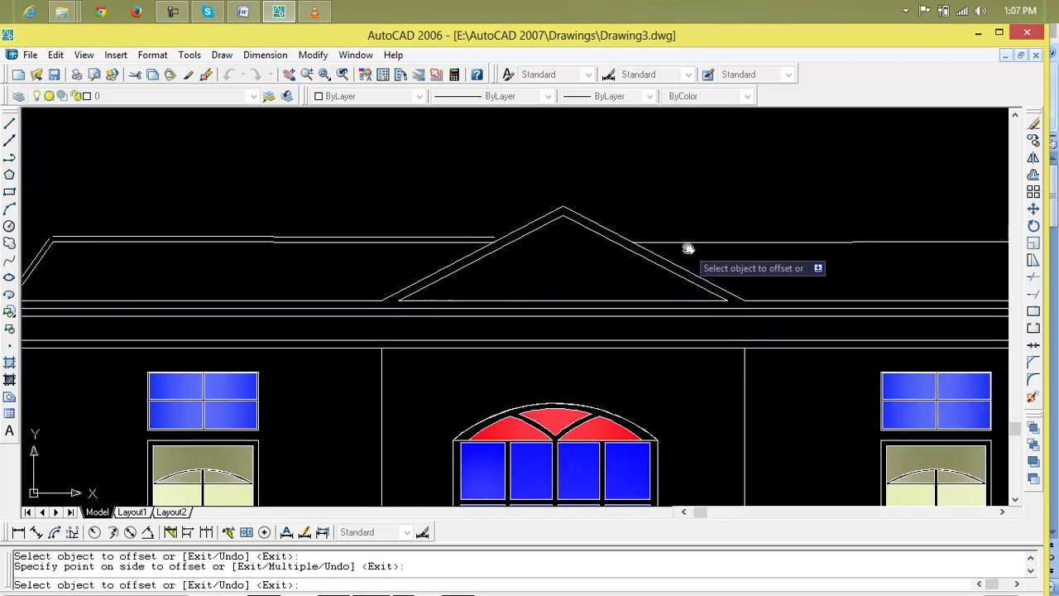
{"action": "middle_click_drag", "start_coordinate": [750, 227], "coordinate": [194, 262]}
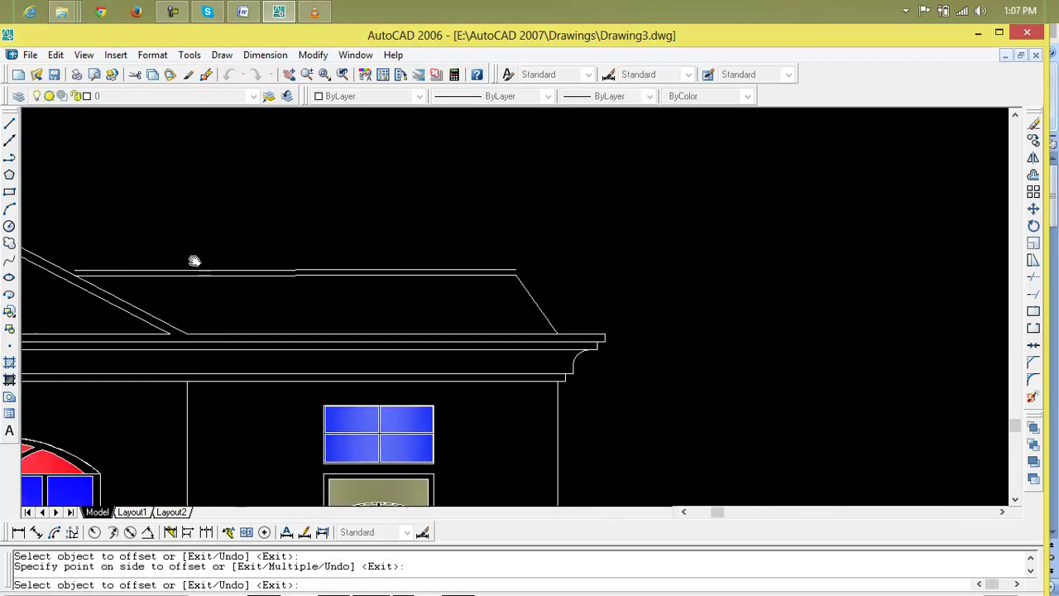
{"action": "left_click", "coordinate": [525, 279]}
{"action": "left_click", "coordinate": [546, 291]}
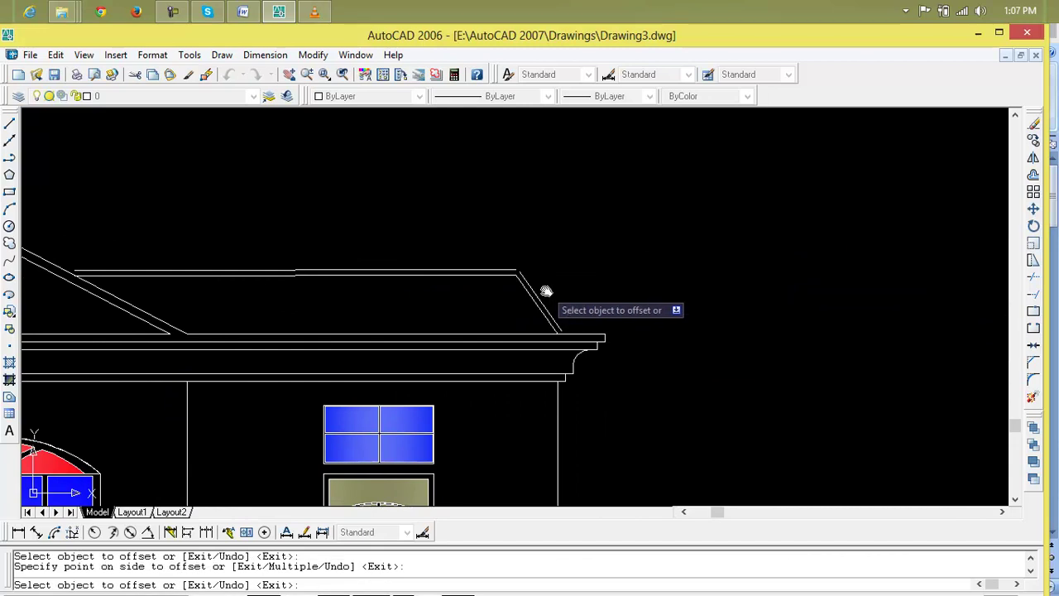
{"action": "key", "text": "Escape"}
{"action": "key", "text": "Escape"}
{"action": "key", "text": "Escape"}
Step: Join the outer ridge line and outer sloped edge of the right roof in a sharp corner with a zero-distance Chamfer
{"action": "scroll", "coordinate": [521, 290], "scroll_direction": "up", "scroll_amount": 4}
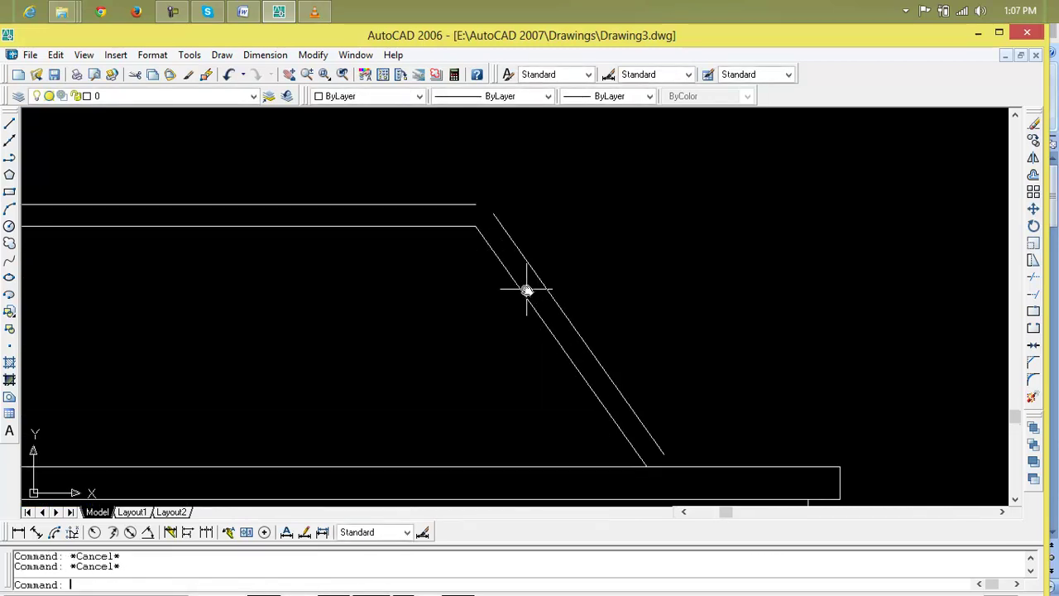
{"action": "key", "text": "Return"}
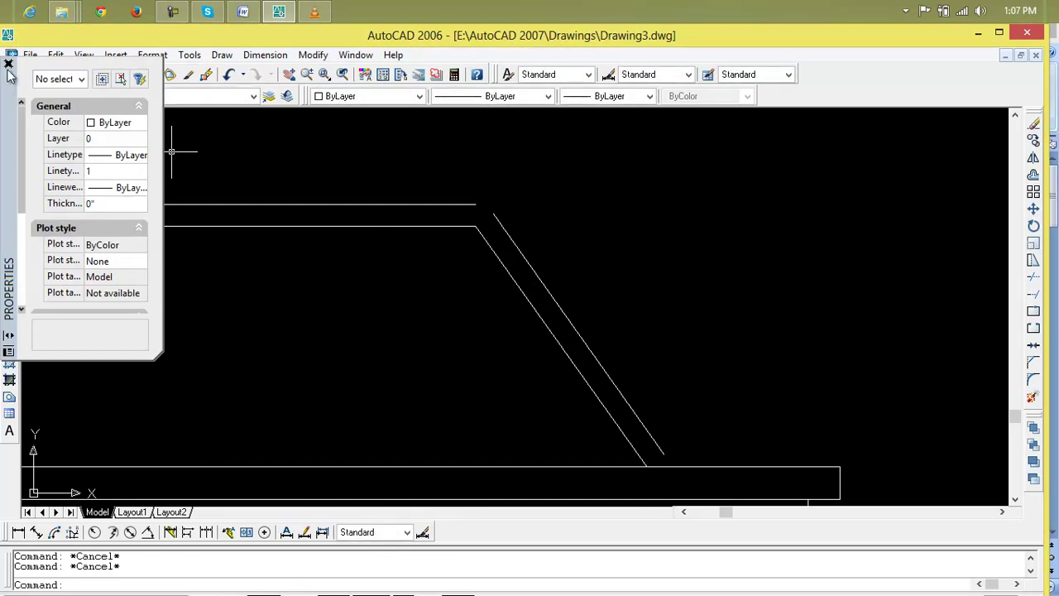
{"action": "left_click", "coordinate": [9, 64]}
{"action": "type", "text": "ch"}
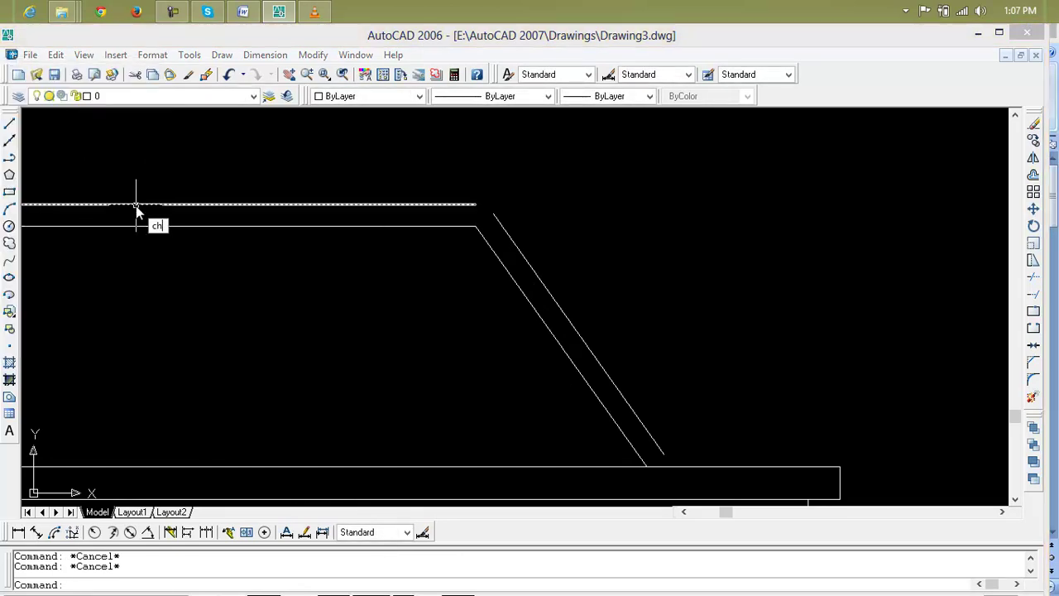
{"action": "type", "text": "a"}
{"action": "key", "text": "Return"}
{"action": "left_click", "coordinate": [379, 204]}
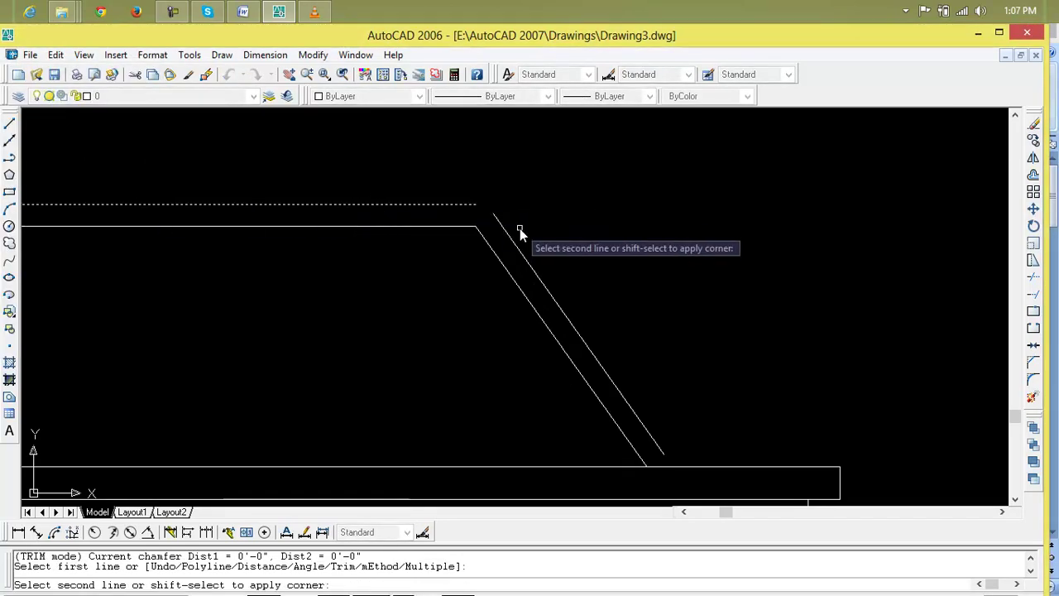
{"action": "left_click", "coordinate": [514, 243]}
Step: Draw a horizontal line from the inner end of the right outer ridge line to a point directly below the pediment's apex
{"action": "scroll", "coordinate": [513, 245], "scroll_direction": "down", "scroll_amount": 3}
{"action": "middle_click_drag", "start_coordinate": [367, 320], "coordinate": [811, 337]}
{"action": "scroll", "coordinate": [669, 372], "scroll_direction": "up", "scroll_amount": 5}
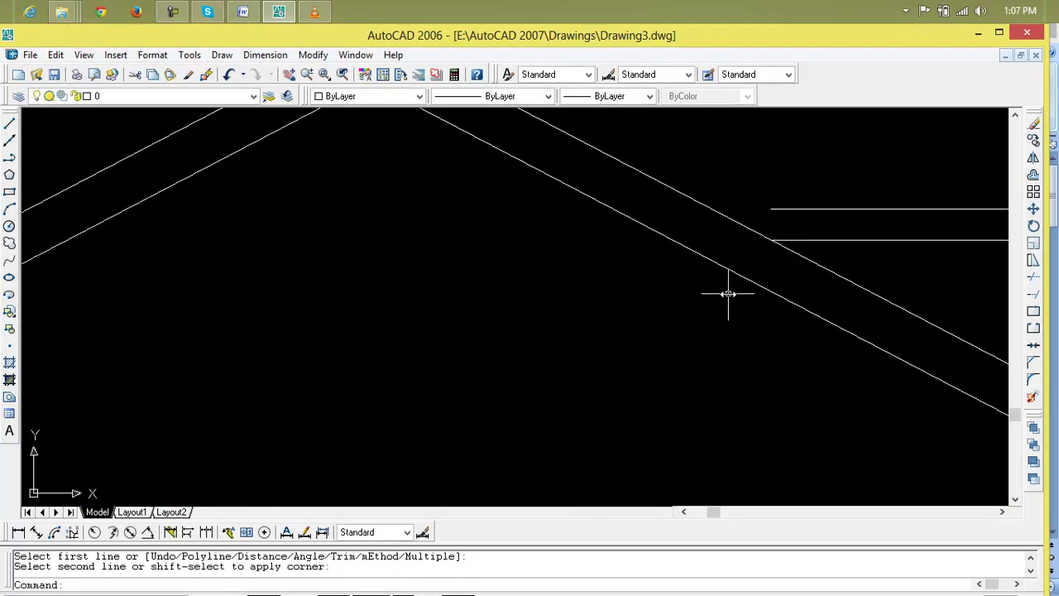
{"action": "type", "text": "l"}
{"action": "key", "text": "Return"}
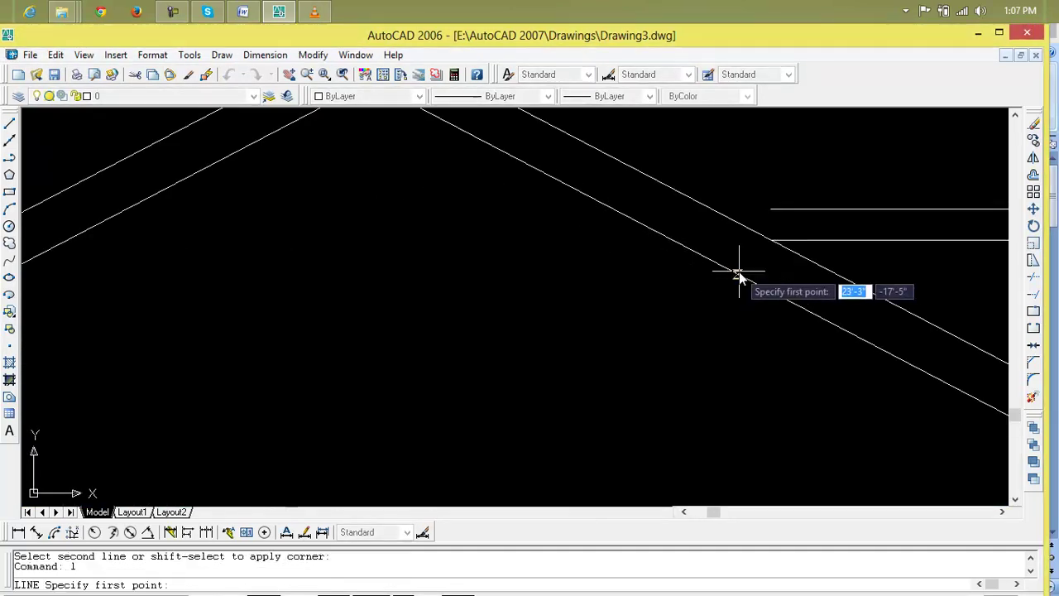
{"action": "left_click", "coordinate": [773, 217]}
{"action": "left_click", "coordinate": [369, 225]}
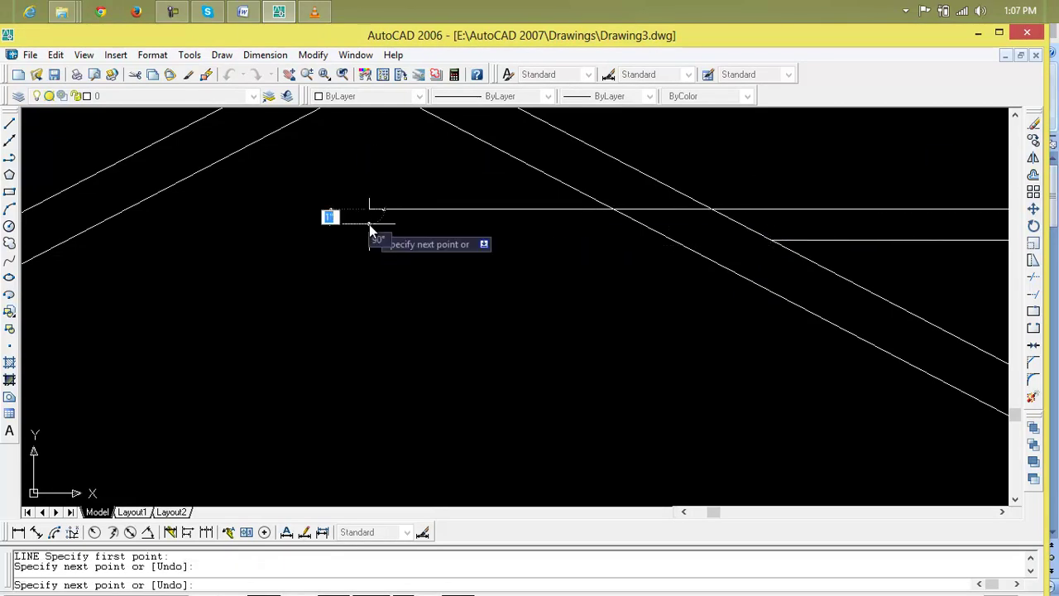
{"action": "key", "text": "Escape"}
{"action": "scroll", "coordinate": [369, 224], "scroll_direction": "down", "scroll_amount": 3}
{"action": "middle_click_drag", "start_coordinate": [369, 225], "coordinate": [605, 257]}
{"action": "key", "text": "Escape"}
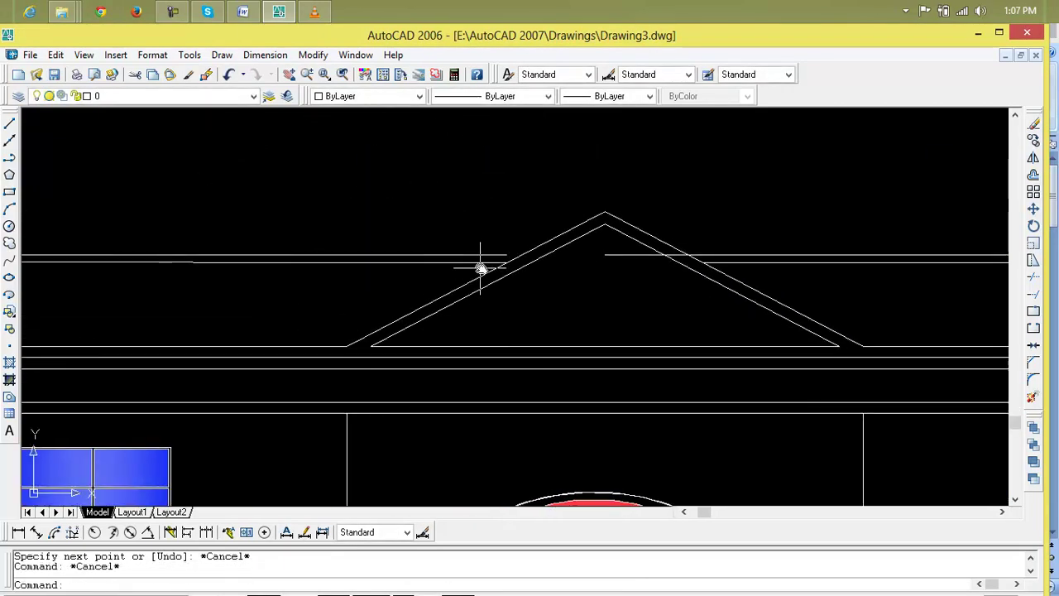
Step: Draw a horizontal line from the left outer ridge line's inner end to the end of the line below the apex
{"action": "type", "text": "l"}
{"action": "key", "text": "Return"}
{"action": "left_click", "coordinate": [524, 256]}
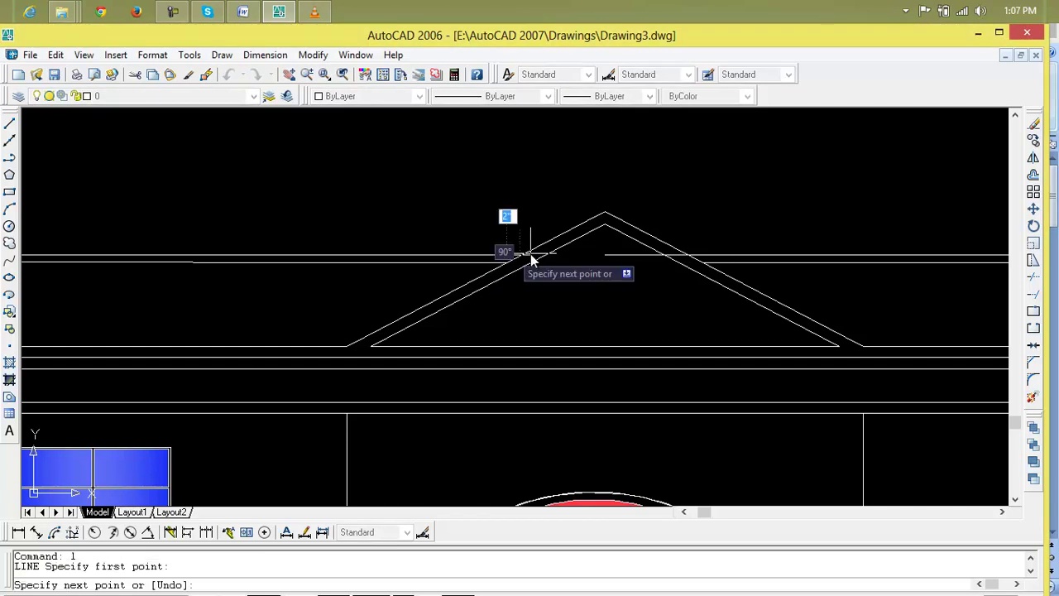
{"action": "key", "text": "Escape"}
{"action": "key", "text": "Escape"}
Step: Trim the outer ridge line segments inside the pediment and between its double sloped lines on both sides
{"action": "scroll", "coordinate": [585, 284], "scroll_direction": "up", "scroll_amount": 2}
{"action": "type", "text": "tr"}
{"action": "key", "text": "Return"}
{"action": "left_click", "coordinate": [579, 225]}
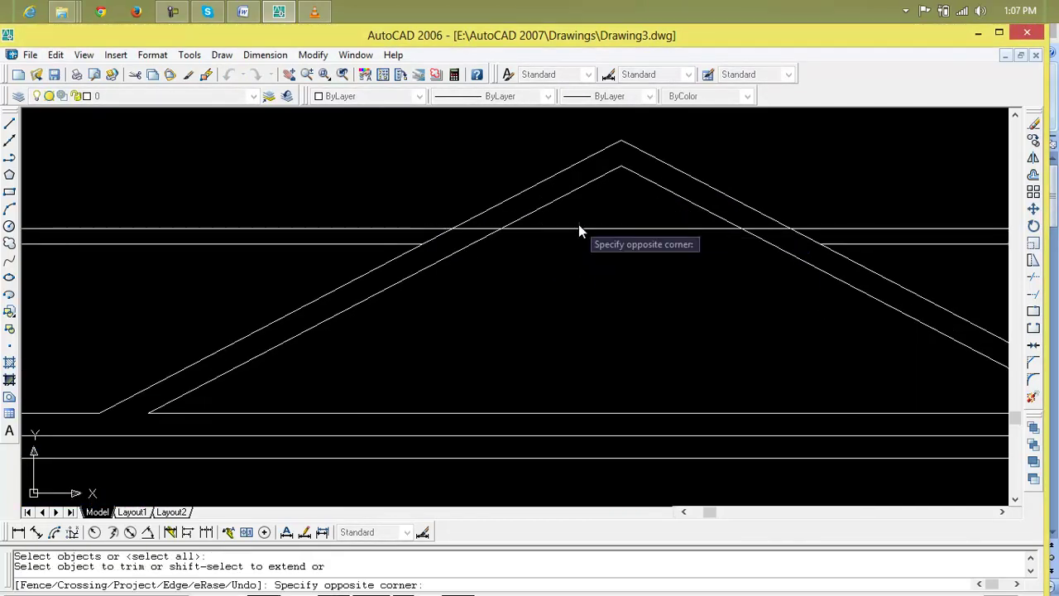
{"action": "left_click", "coordinate": [579, 236]}
{"action": "left_click", "coordinate": [474, 230]}
{"action": "left_click", "coordinate": [756, 229]}
{"action": "scroll", "coordinate": [424, 334], "scroll_direction": "down", "scroll_amount": 3}
{"action": "middle_click_drag", "start_coordinate": [426, 338], "coordinate": [825, 337]}
{"action": "scroll", "coordinate": [300, 339], "scroll_direction": "up", "scroll_amount": 3}
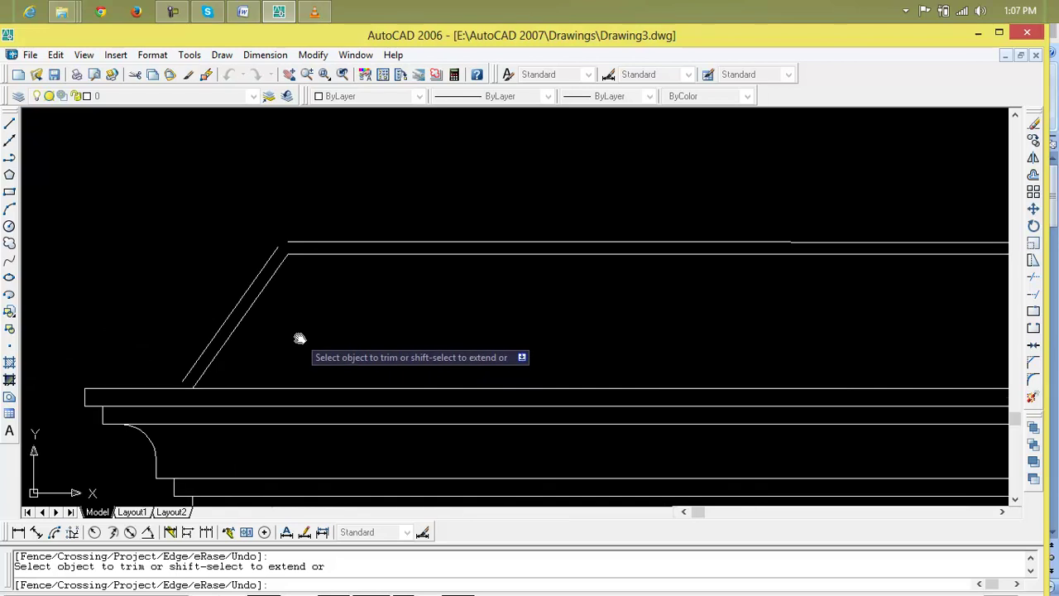
{"action": "key", "text": "Escape"}
{"action": "key", "text": "Escape"}
Step: Join the outer sloped edge and outer ridge line of the left roof in a sharp corner with a zero-distance Chamfer
{"action": "type", "text": "c"}
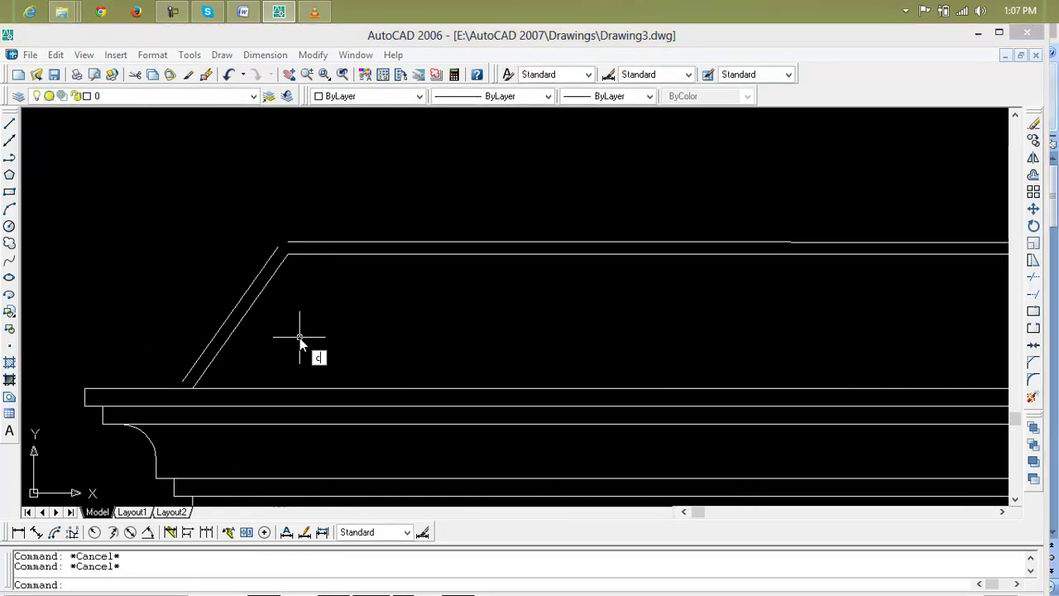
{"action": "type", "text": "h"}
{"action": "key", "text": "Return"}
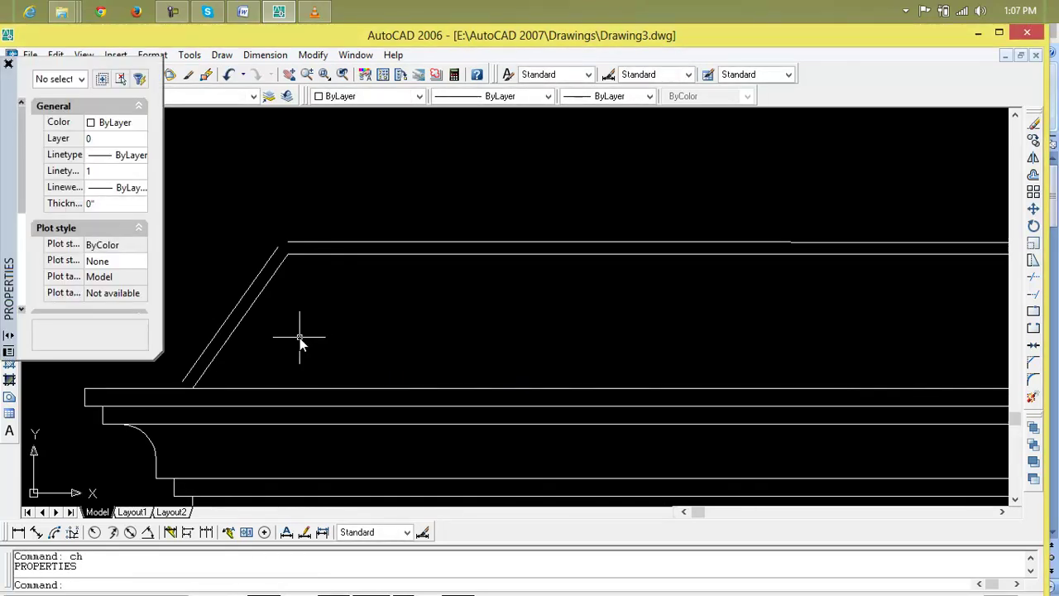
{"action": "type", "text": "cha"}
{"action": "key", "text": "Return"}
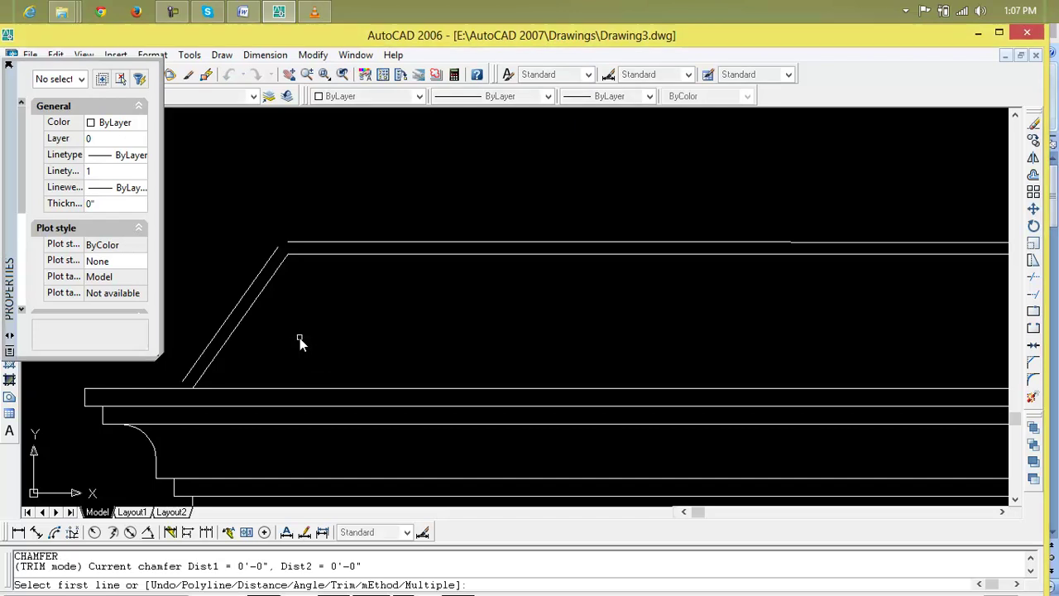
{"action": "left_click", "coordinate": [274, 275]}
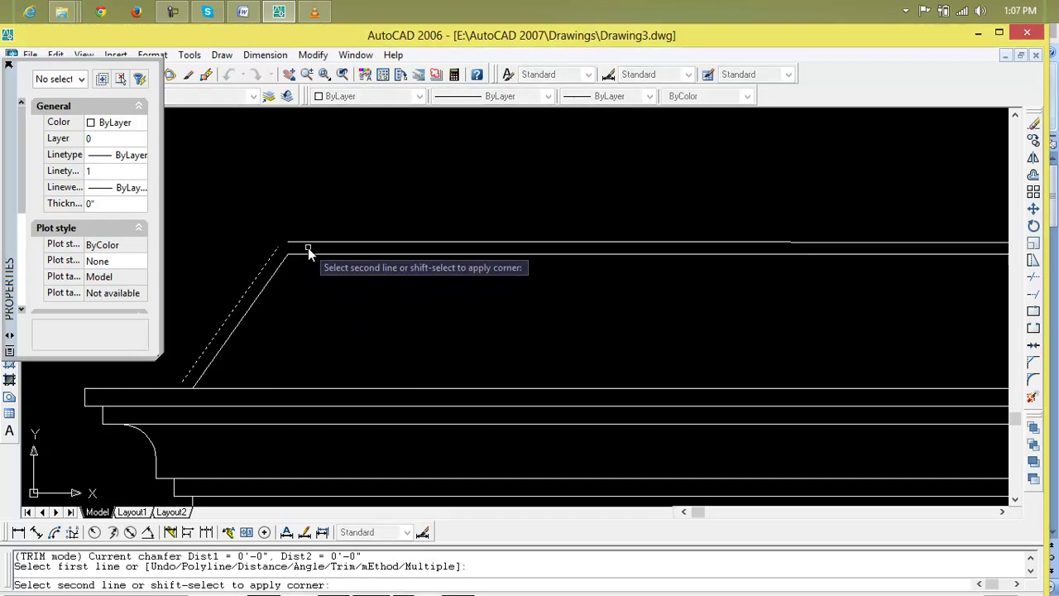
{"action": "left_click", "coordinate": [308, 244]}
{"action": "key", "text": "Escape"}
{"action": "key", "text": "Escape"}
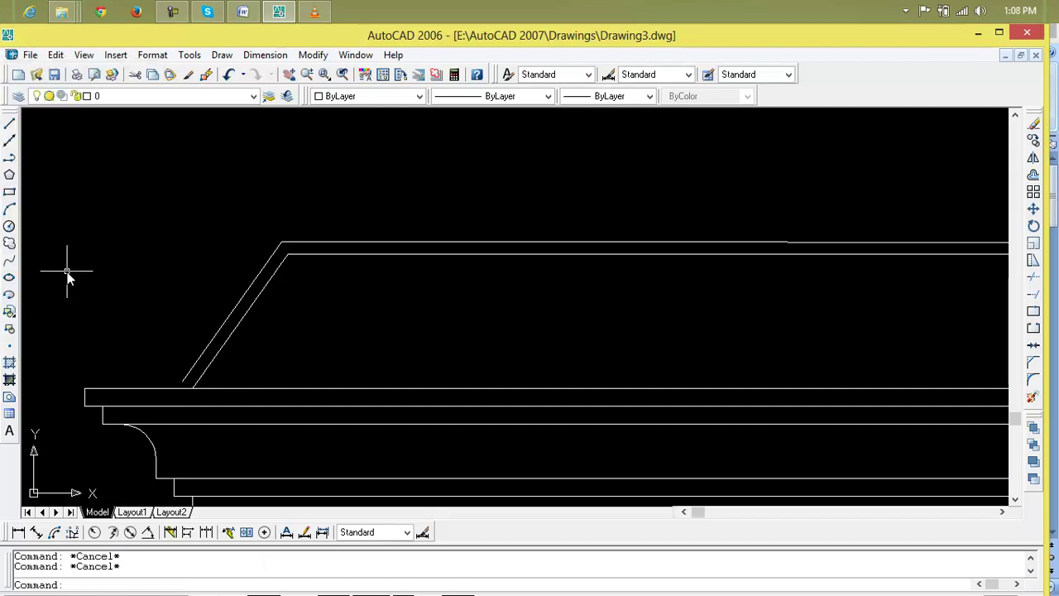
Step: Try a short line from the left outer slope's lower end to the cornice's top line, and erase it
{"action": "type", "text": "l"}
{"action": "key", "text": "Return"}
{"action": "left_click", "coordinate": [182, 382]}
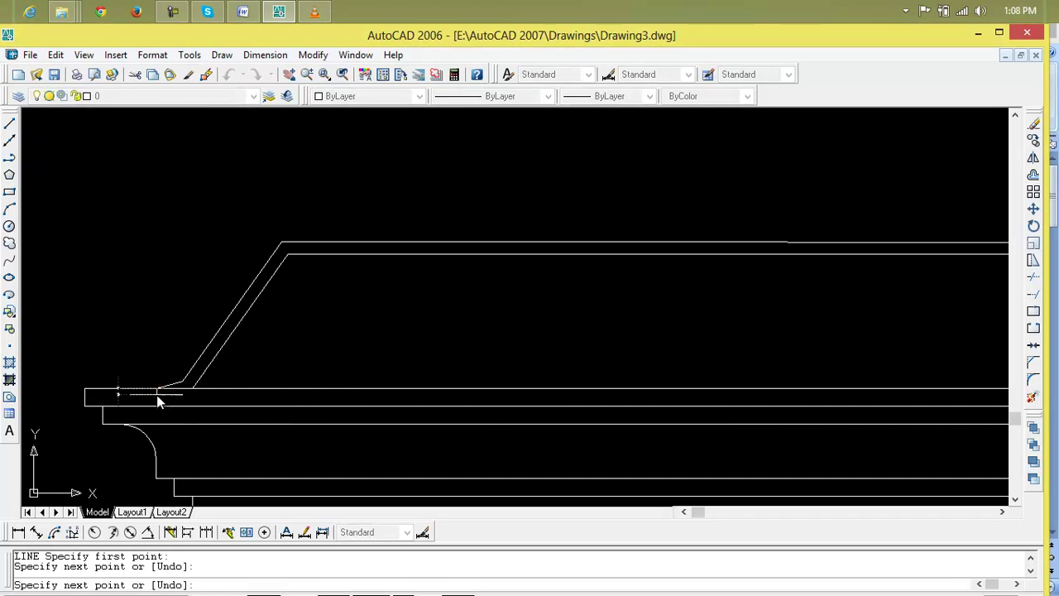
{"action": "key", "text": "Escape"}
{"action": "key", "text": "Escape"}
{"action": "scroll", "coordinate": [157, 393], "scroll_direction": "up", "scroll_amount": 3}
{"action": "key", "text": "Escape"}
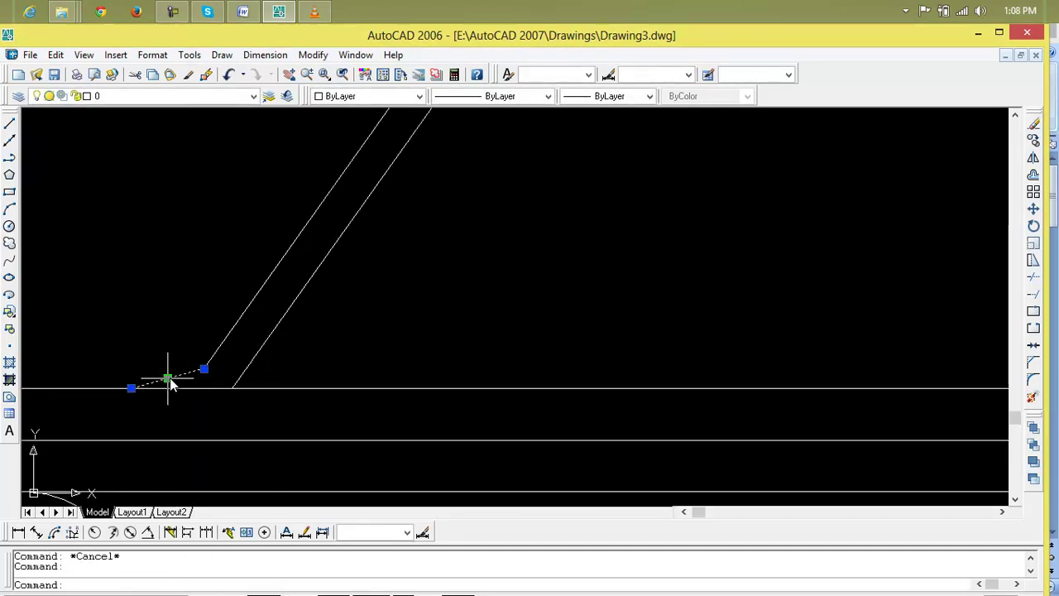
{"action": "key", "text": "Delete"}
{"action": "type", "text": "l"}
{"action": "key", "text": "Return"}
{"action": "left_click", "coordinate": [204, 367]}
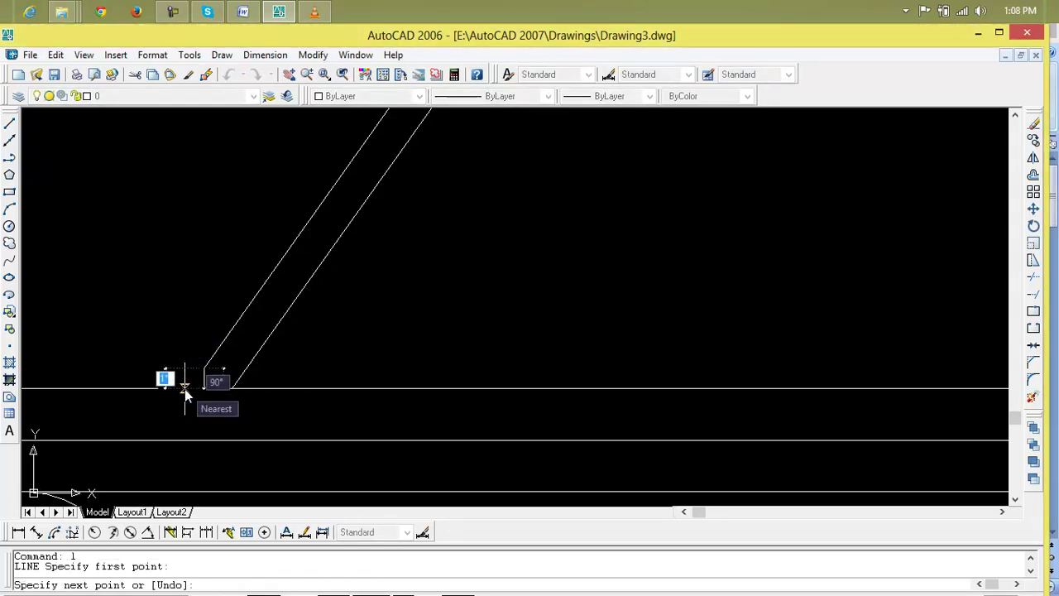
{"action": "key", "text": "Escape"}
{"action": "key", "text": "Escape"}
{"action": "key", "text": "Escape"}
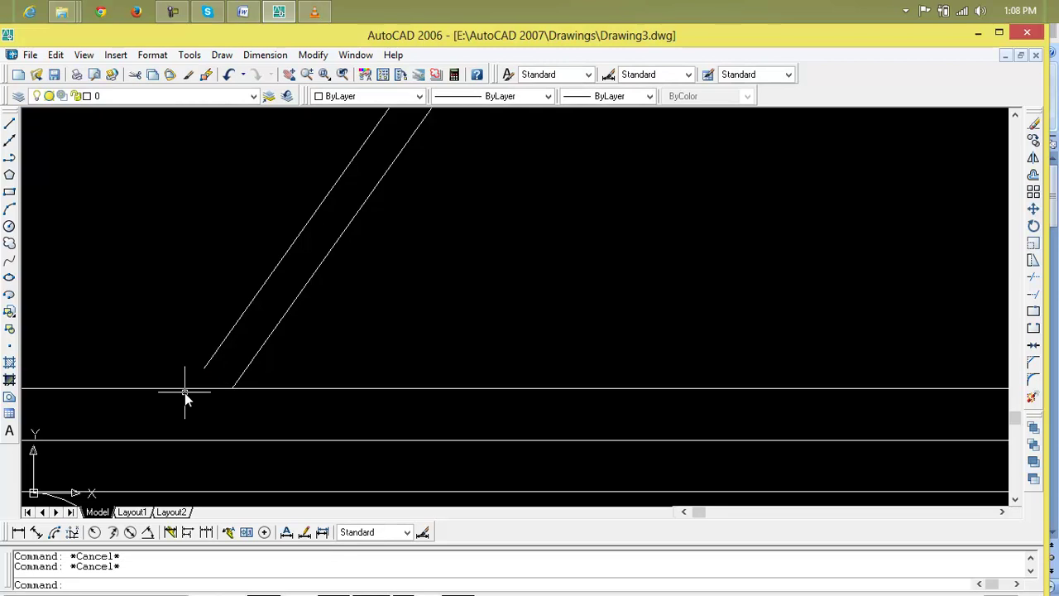
{"action": "type", "text": "tr"}
{"action": "key", "text": "Return"}
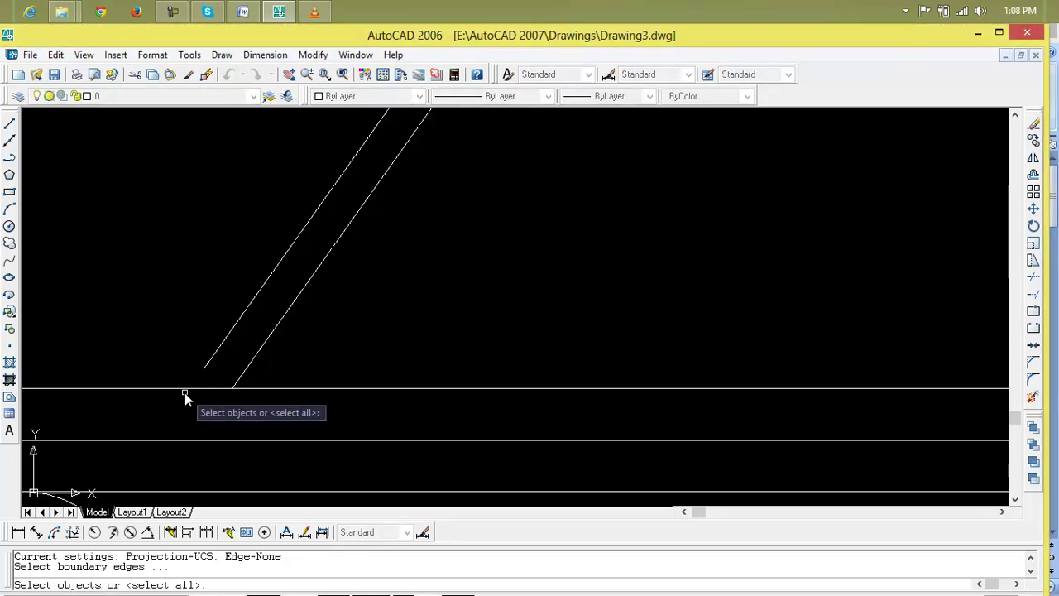
{"action": "left_click", "coordinate": [183, 390]}
{"action": "key", "text": "Escape"}
{"action": "key", "text": "Escape"}
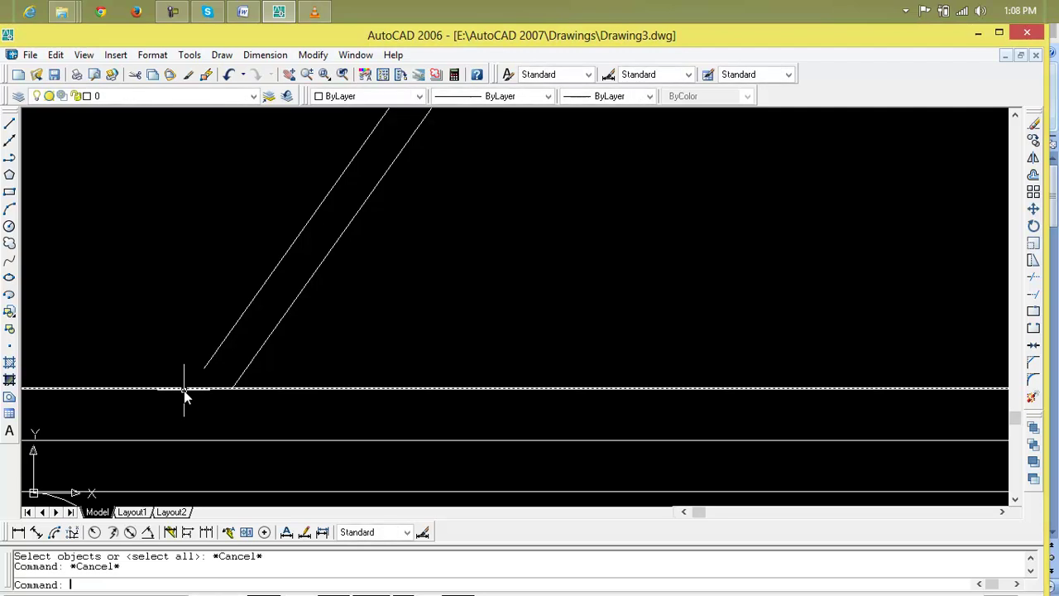
Step: Extend the lower end of the left outer sloped edge to the cornice's top line
{"action": "type", "text": "ex"}
{"action": "key", "text": "Return"}
{"action": "left_click", "coordinate": [184, 390]}
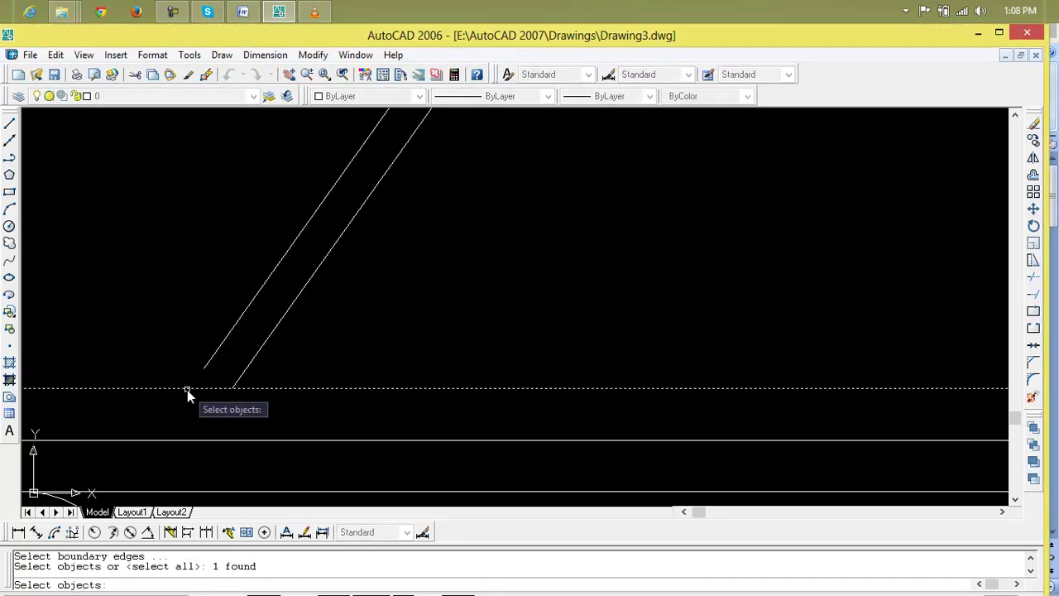
{"action": "key", "text": "Return"}
{"action": "left_click", "coordinate": [207, 374]}
{"action": "scroll", "coordinate": [215, 386], "scroll_direction": "down", "scroll_amount": 3}
{"action": "middle_click_drag", "start_coordinate": [977, 382], "coordinate": [390, 394]}
{"action": "scroll", "coordinate": [622, 390], "scroll_direction": "down", "scroll_amount": 3}
{"action": "middle_click_drag", "start_coordinate": [621, 393], "coordinate": [88, 404]}
{"action": "scroll", "coordinate": [793, 403], "scroll_direction": "up", "scroll_amount": 4}
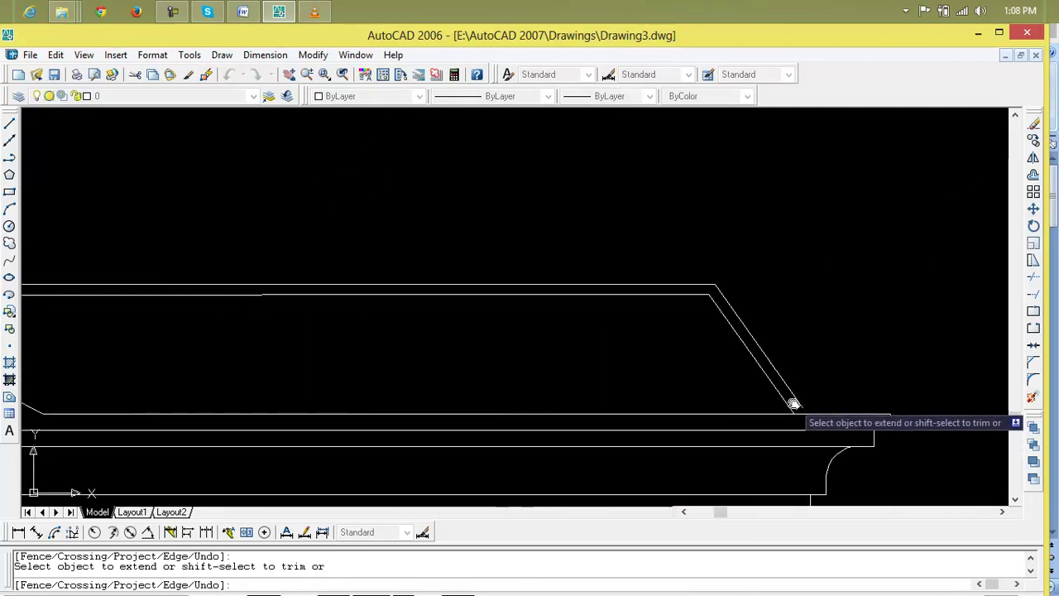
{"action": "key", "text": "Escape"}
{"action": "key", "text": "Escape"}
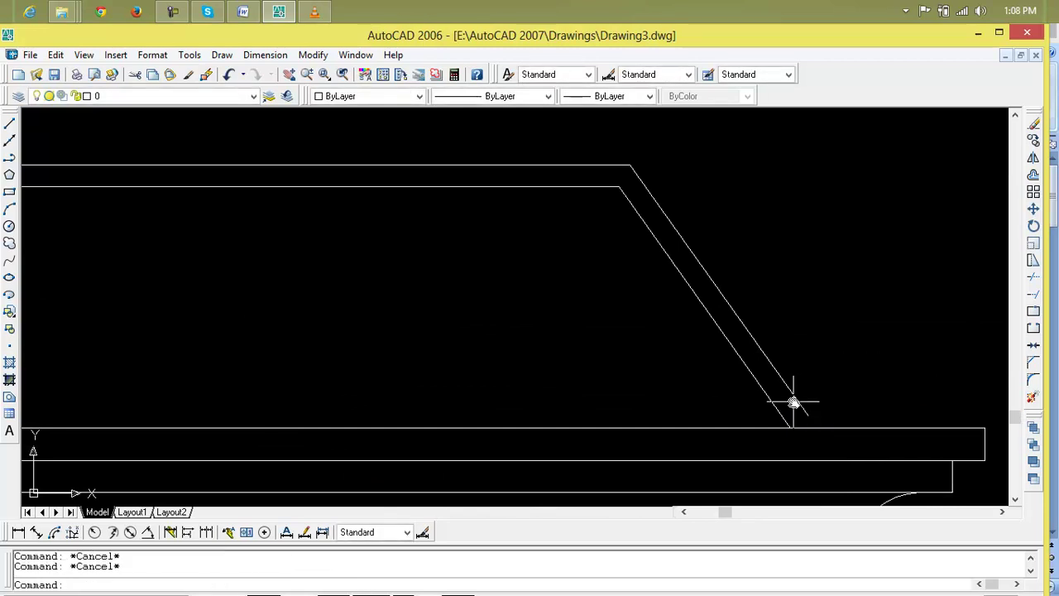
{"action": "type", "text": "ext"}
{"action": "key", "text": "Return"}
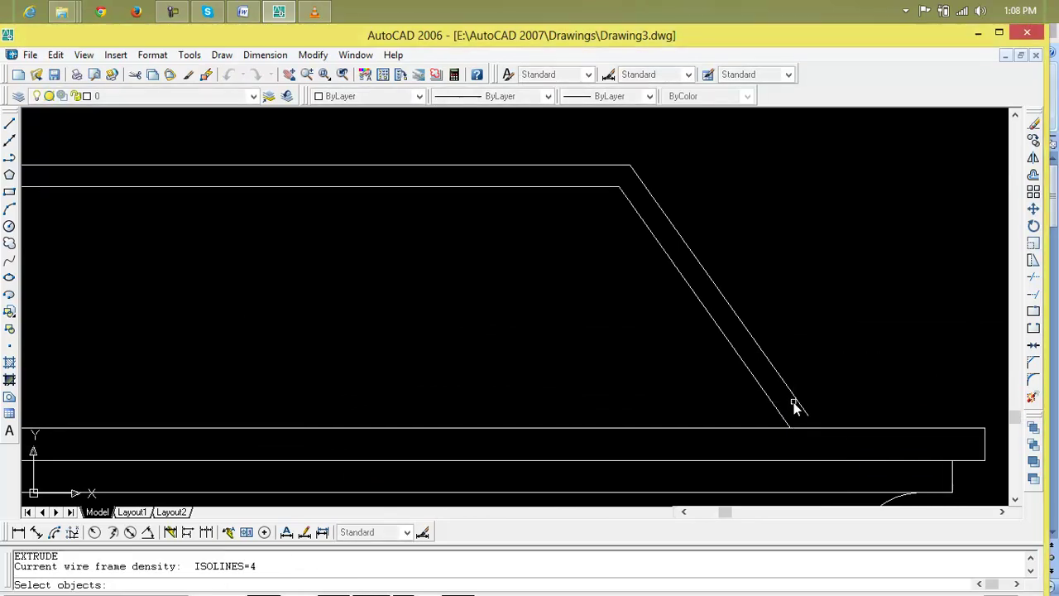
{"action": "key", "text": "Escape"}
{"action": "key", "text": "Escape"}
{"action": "key", "text": "Escape"}
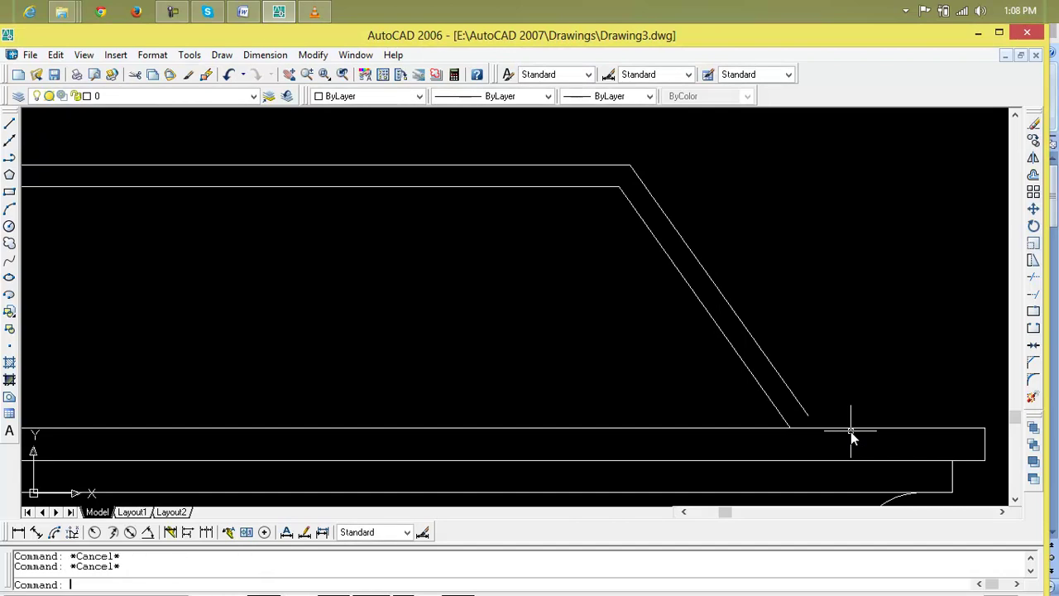
Step: Extend the lower end of the right outer sloped edge to the cornice's top line
{"action": "type", "text": "ex"}
{"action": "key", "text": "Return"}
{"action": "left_click", "coordinate": [842, 428]}
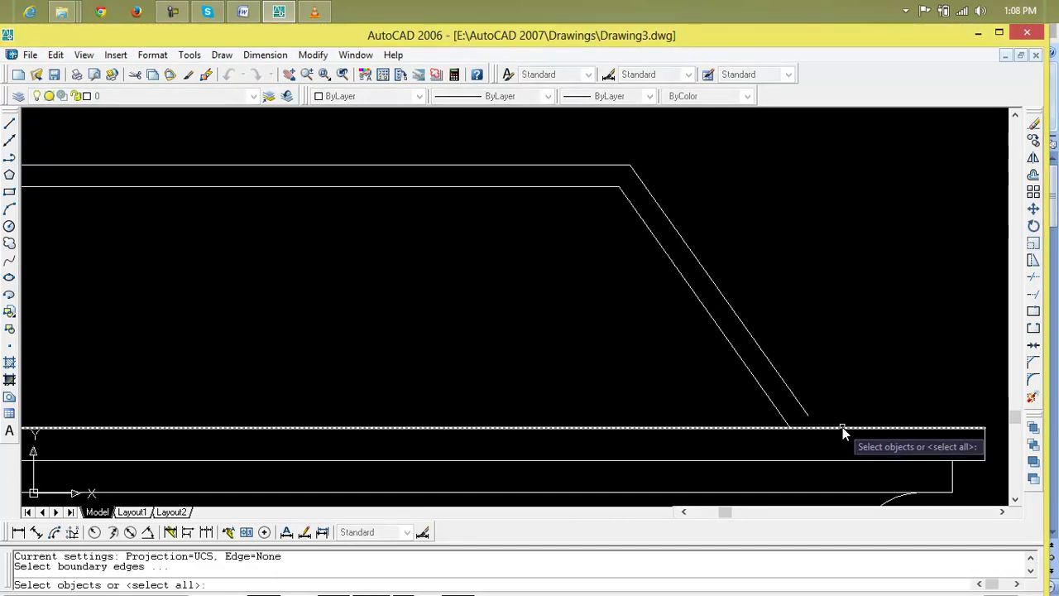
{"action": "key", "text": "Return"}
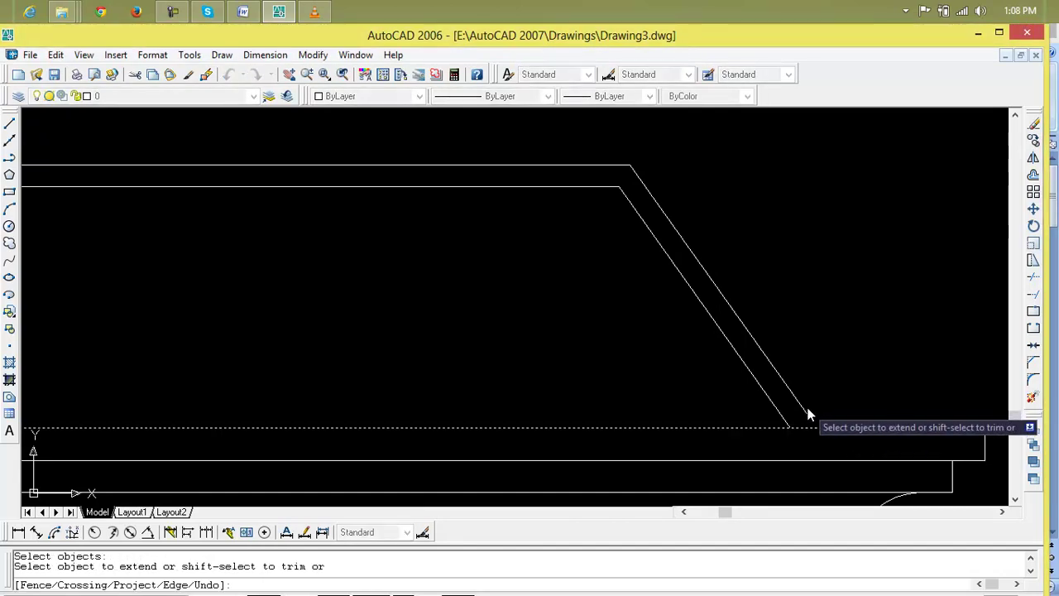
{"action": "left_click", "coordinate": [811, 418]}
{"action": "key", "text": "Escape"}
{"action": "key", "text": "Escape"}
{"action": "scroll", "coordinate": [819, 406], "scroll_direction": "down", "scroll_amount": 6}
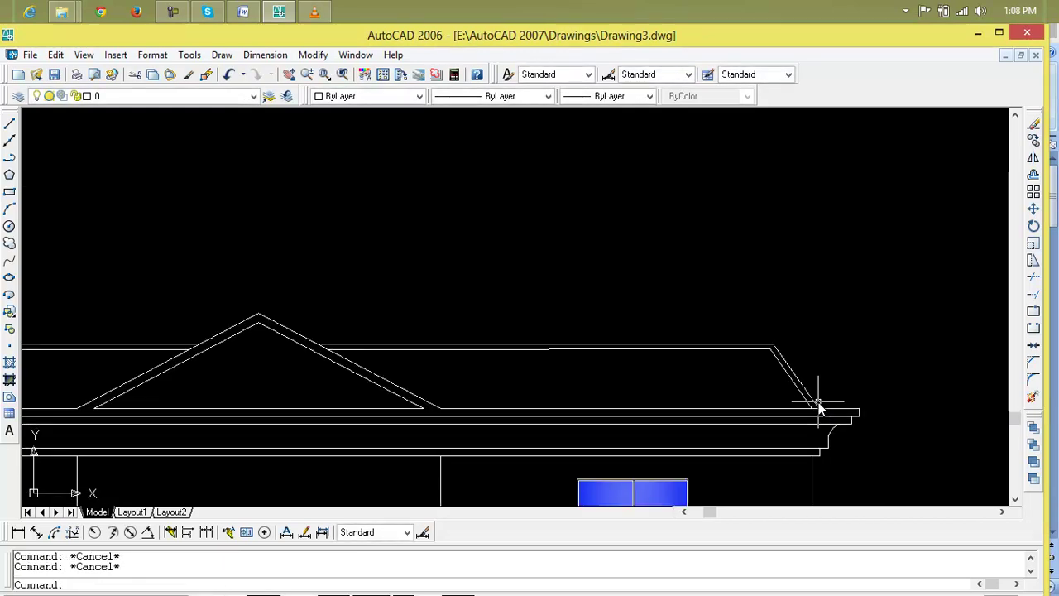
{"action": "middle_click_drag", "start_coordinate": [783, 387], "coordinate": [765, 321]}
{"action": "scroll", "coordinate": [763, 323], "scroll_direction": "down", "scroll_amount": 5}
{"action": "middle_click_drag", "start_coordinate": [750, 364], "coordinate": [563, 353]}
{"action": "scroll", "coordinate": [478, 354], "scroll_direction": "up", "scroll_amount": 6}
{"action": "scroll", "coordinate": [437, 315], "scroll_direction": "up", "scroll_amount": 3}
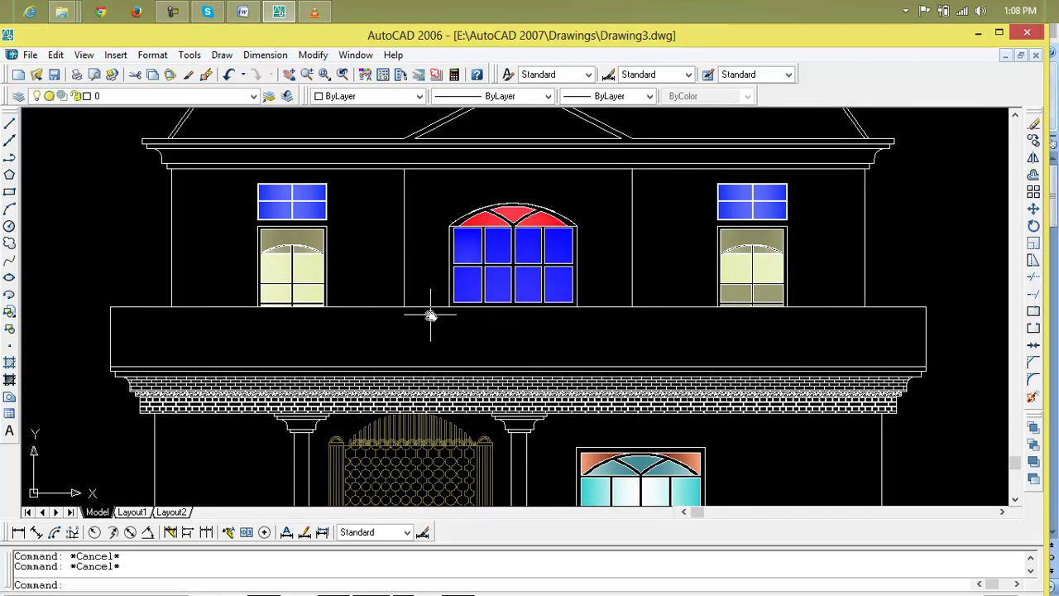
Step: Try to create a region boundary from an internal point in the cornice band above the arched window
{"action": "scroll", "coordinate": [430, 315], "scroll_direction": "down", "scroll_amount": 3}
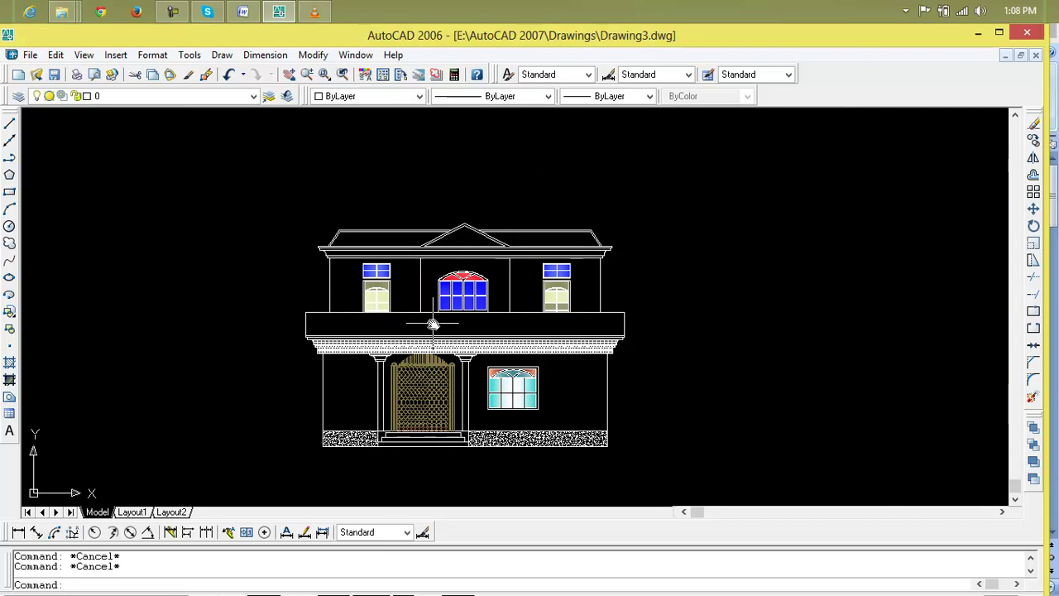
{"action": "scroll", "coordinate": [432, 324], "scroll_direction": "up", "scroll_amount": 3}
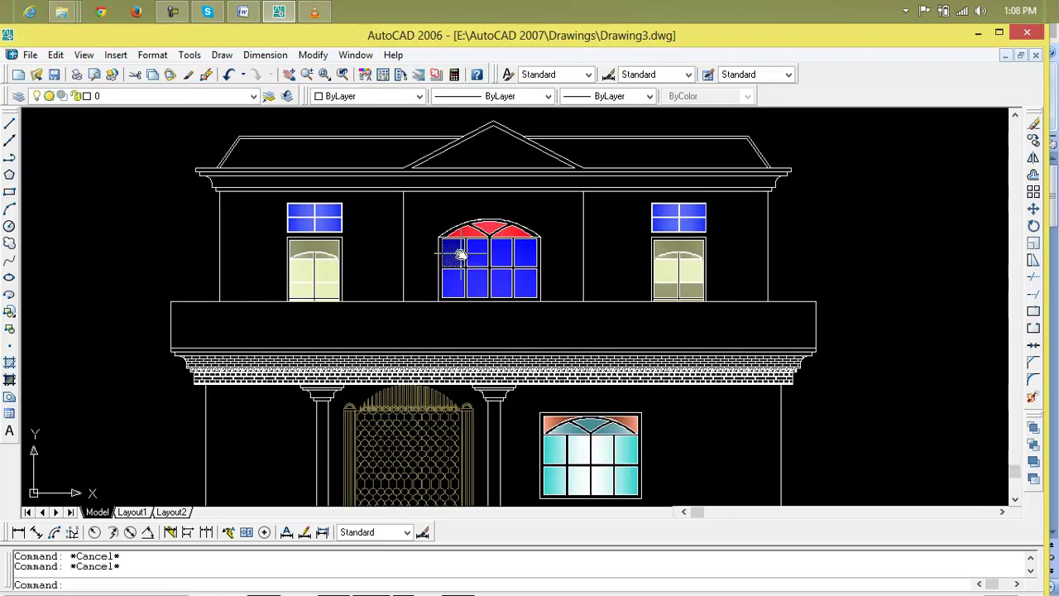
{"action": "scroll", "coordinate": [433, 183], "scroll_direction": "up", "scroll_amount": 3}
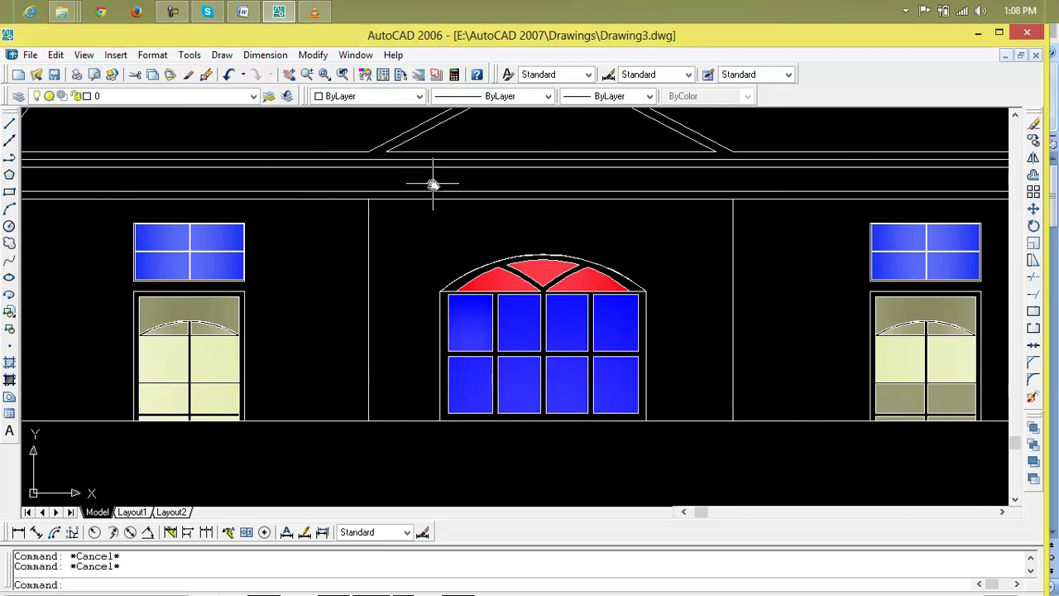
{"action": "type", "text": "b"}
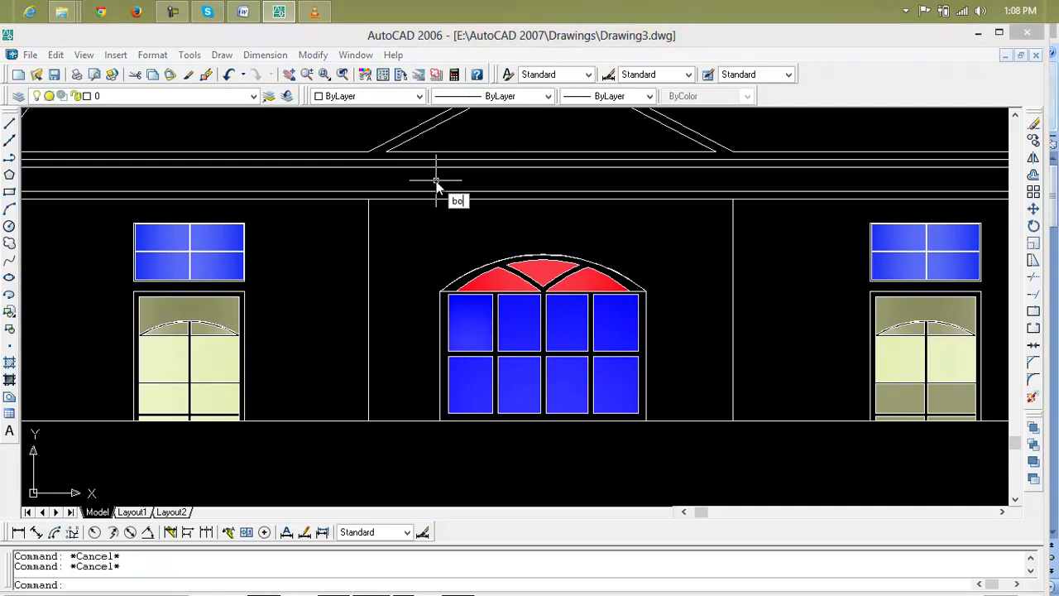
{"action": "type", "text": "o"}
{"action": "key", "text": "Return"}
{"action": "left_click", "coordinate": [112, 124]}
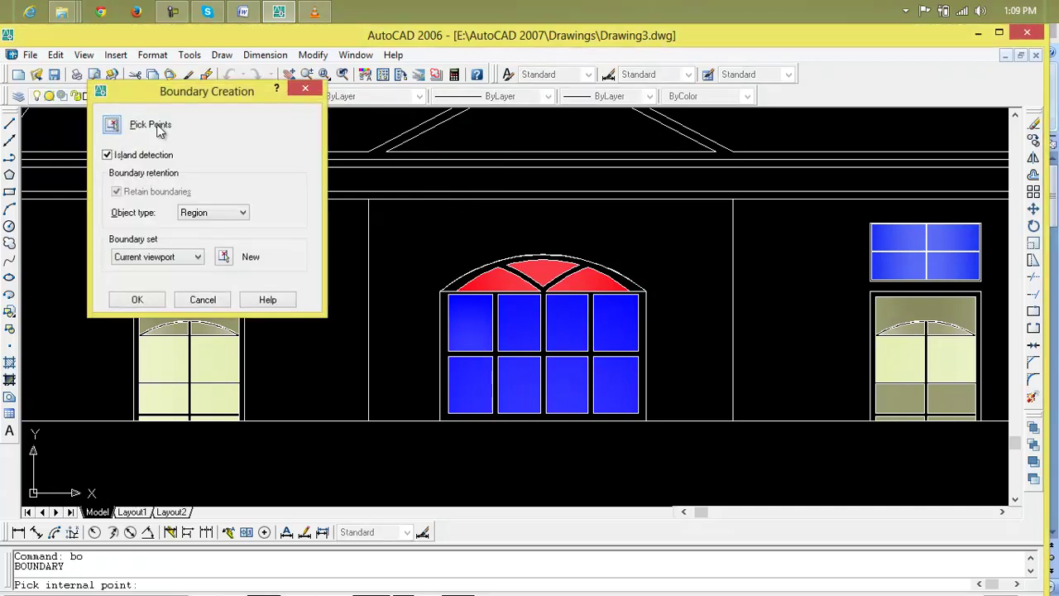
{"action": "left_click", "coordinate": [417, 178]}
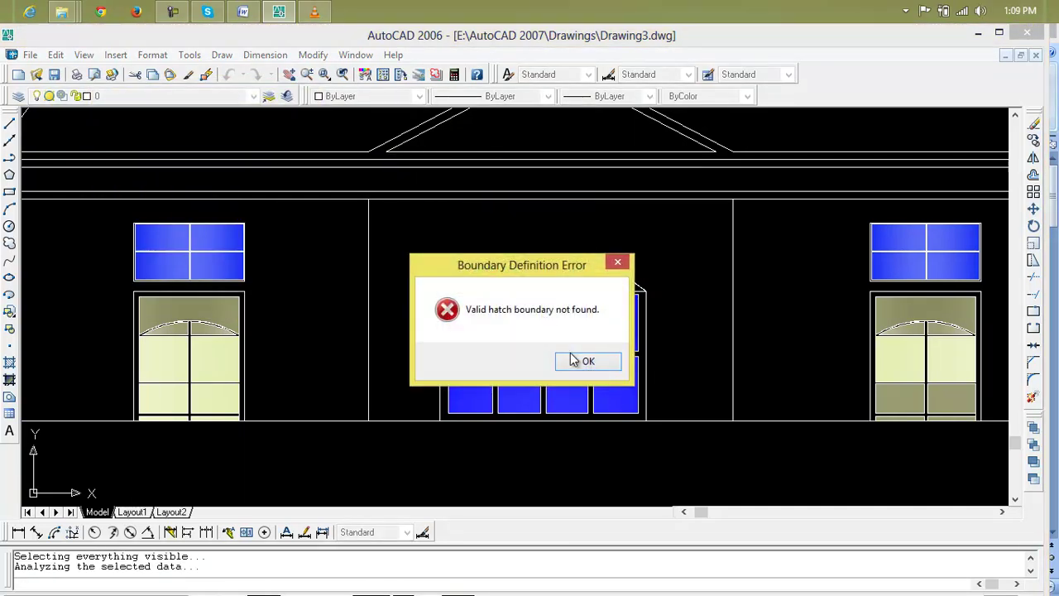
{"action": "left_click", "coordinate": [573, 360]}
{"action": "scroll", "coordinate": [420, 211], "scroll_direction": "down", "scroll_amount": 3}
{"action": "key", "text": "Escape"}
{"action": "key", "text": "Escape"}
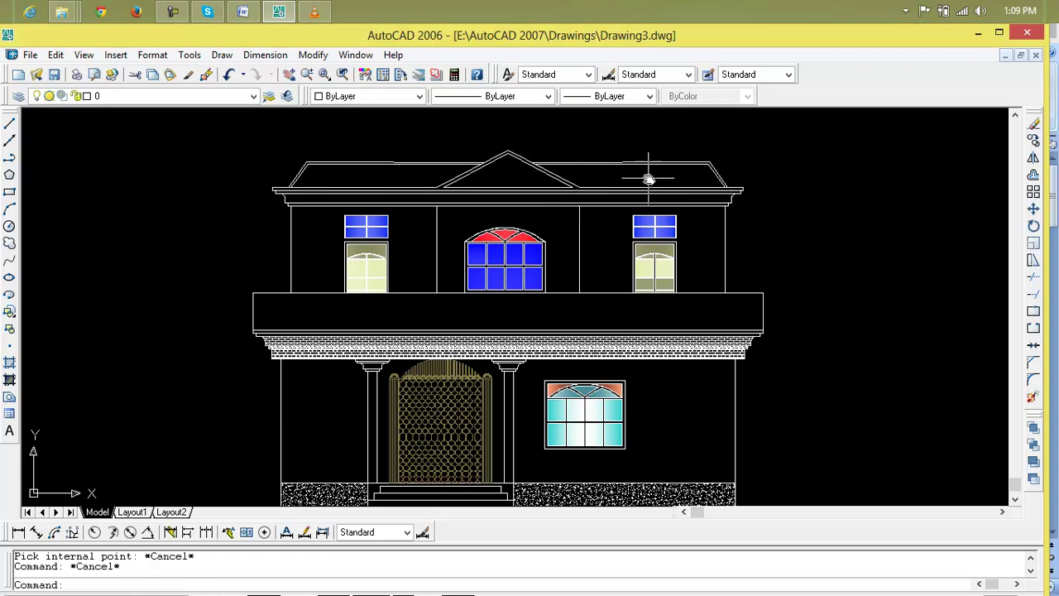
Step: Try a vertical line down the right porch column from its capital to the floor line, and erase it
{"action": "scroll", "coordinate": [572, 280], "scroll_direction": "up", "scroll_amount": 1}
{"action": "scroll", "coordinate": [521, 413], "scroll_direction": "up", "scroll_amount": 2}
{"action": "scroll", "coordinate": [579, 307], "scroll_direction": "up", "scroll_amount": 3}
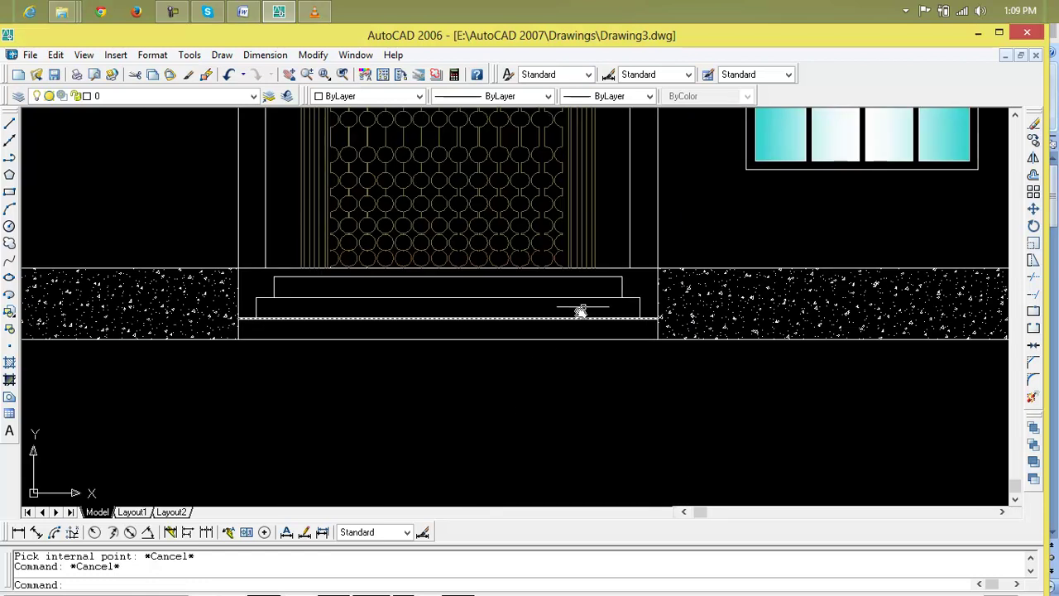
{"action": "scroll", "coordinate": [678, 246], "scroll_direction": "down", "scroll_amount": 3}
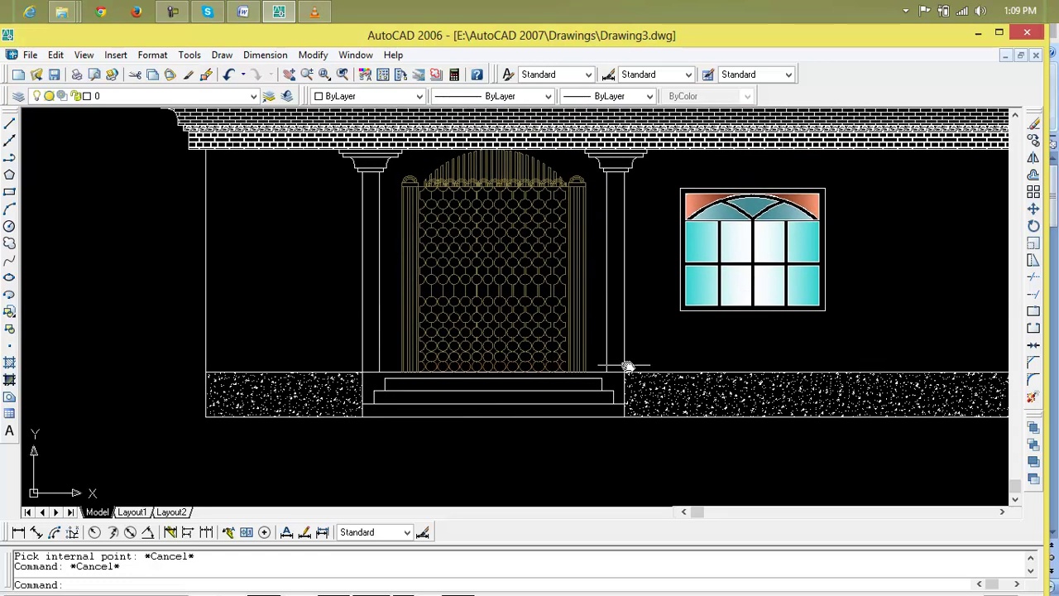
{"action": "scroll", "coordinate": [620, 180], "scroll_direction": "up", "scroll_amount": 2}
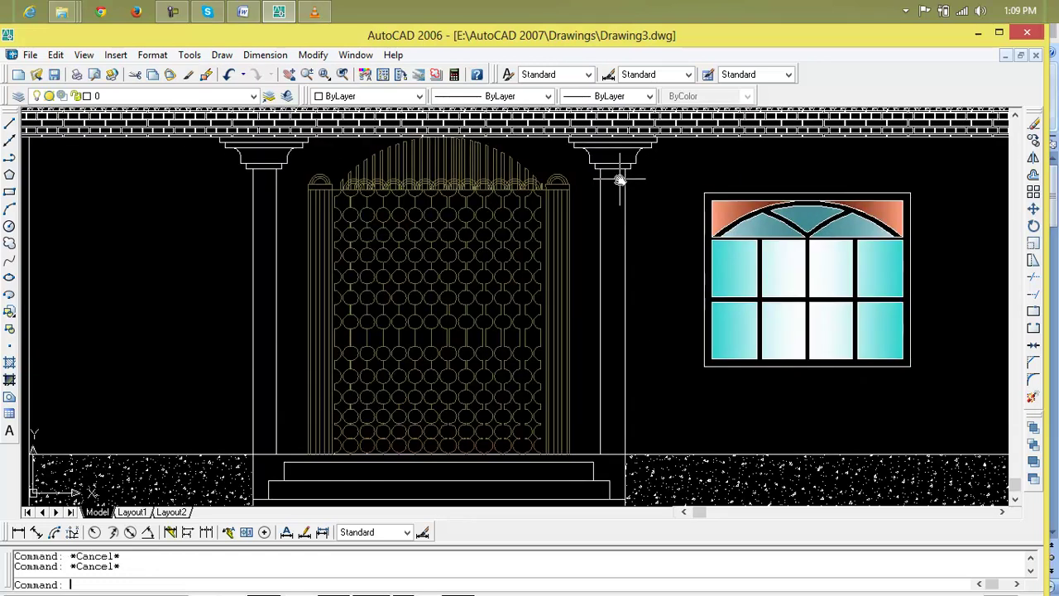
{"action": "type", "text": "l"}
{"action": "key", "text": "Return"}
{"action": "left_click", "coordinate": [613, 172]}
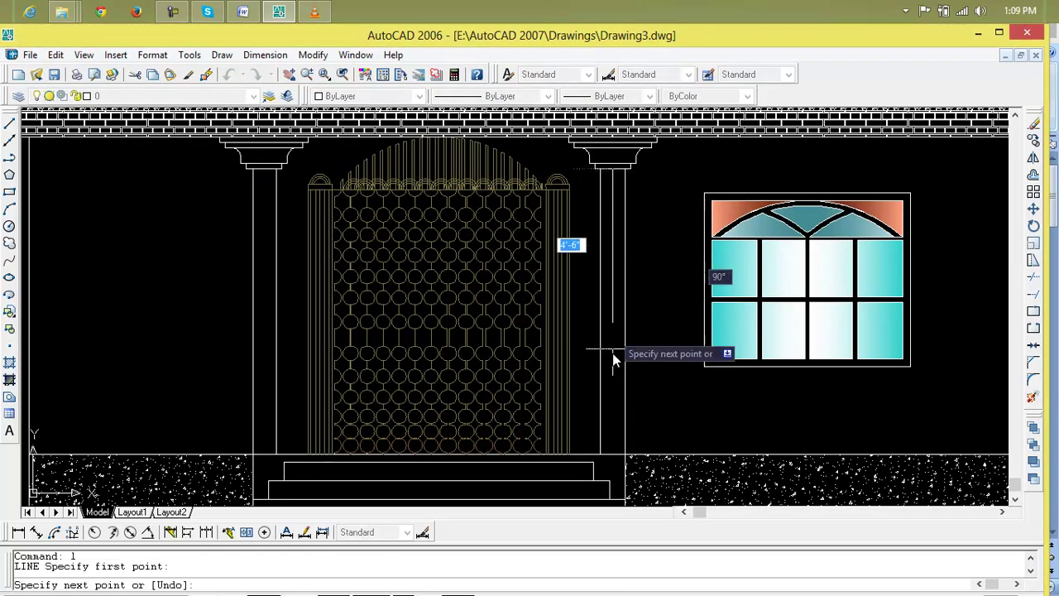
{"action": "left_click", "coordinate": [611, 456]}
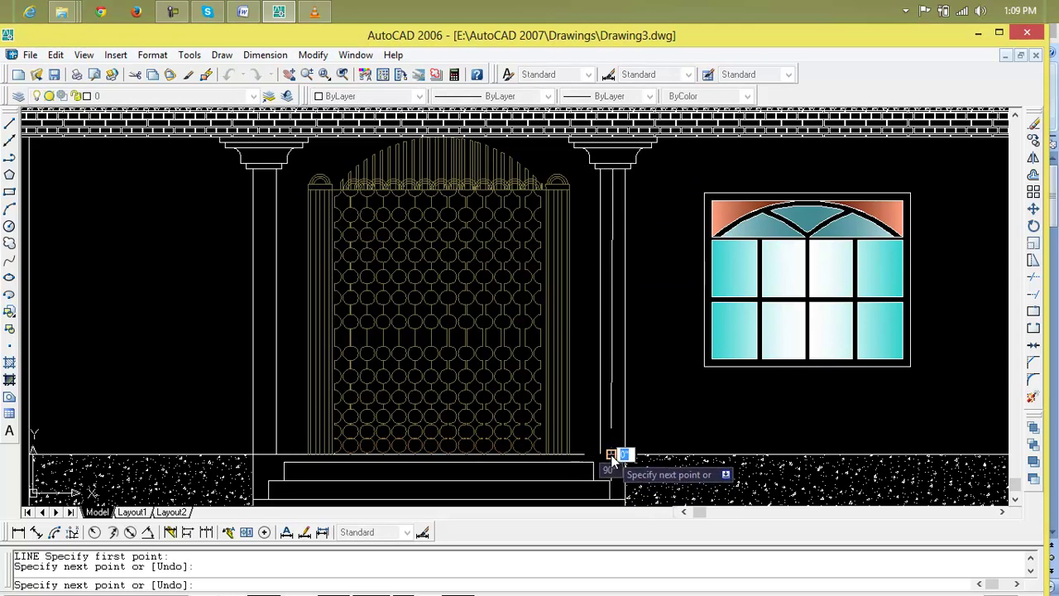
{"action": "key", "text": "Return"}
{"action": "left_click", "coordinate": [612, 442]}
{"action": "key", "text": "Delete"}
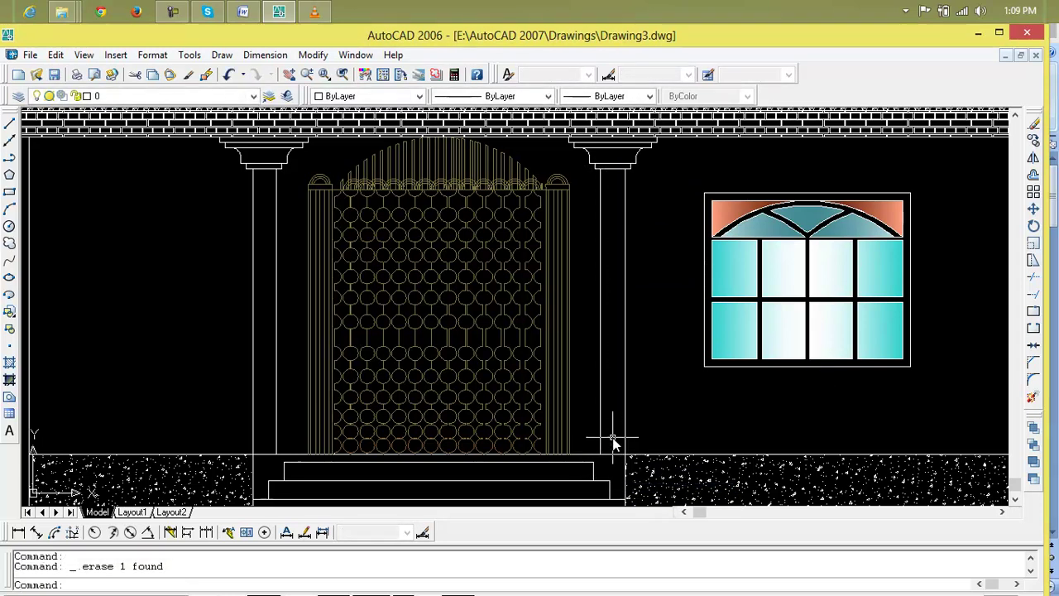
Step: Draw a vertical centre line about 9' long down the right porch column, from the underside of its capital to the floor line
{"action": "type", "text": "l"}
{"action": "key", "text": "Return"}
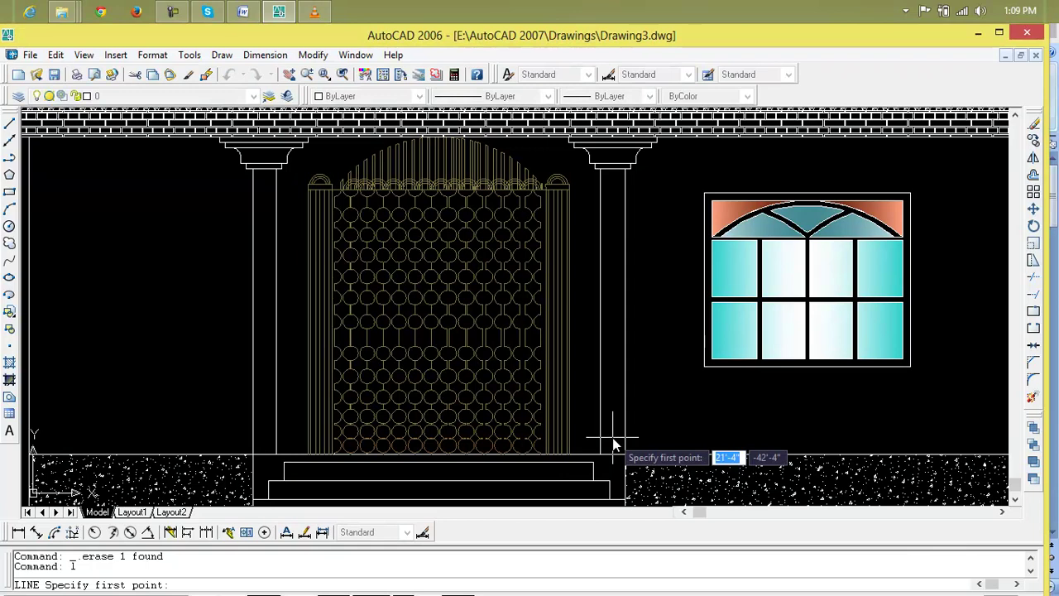
{"action": "key", "text": "F8"}
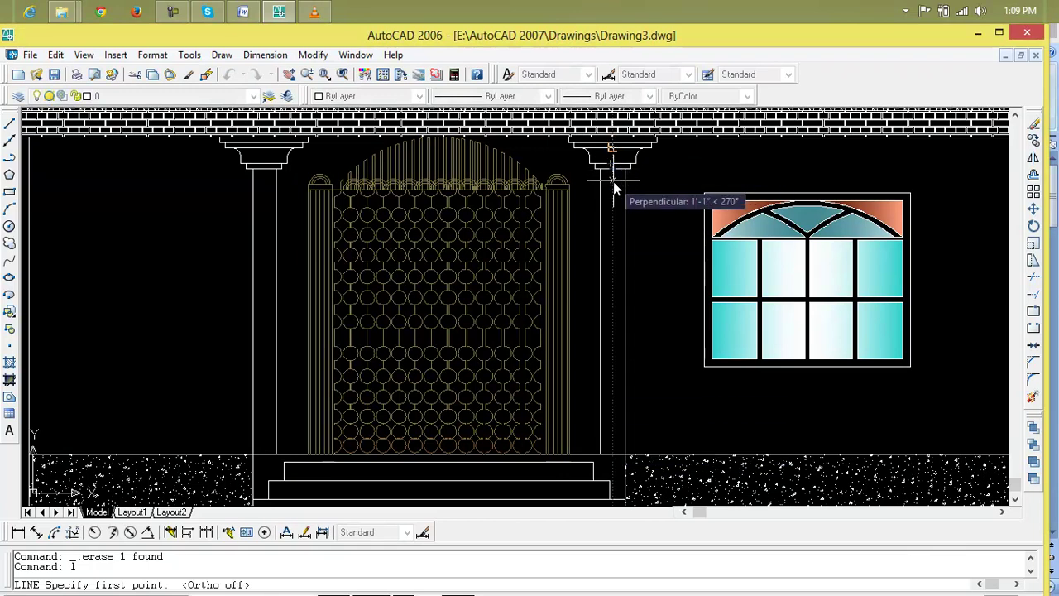
{"action": "scroll", "coordinate": [613, 189], "scroll_direction": "up", "scroll_amount": 6}
{"action": "left_click", "coordinate": [601, 134]}
{"action": "scroll", "coordinate": [602, 334], "scroll_direction": "down", "scroll_amount": 4}
{"action": "scroll", "coordinate": [602, 334], "scroll_direction": "down", "scroll_amount": 5}
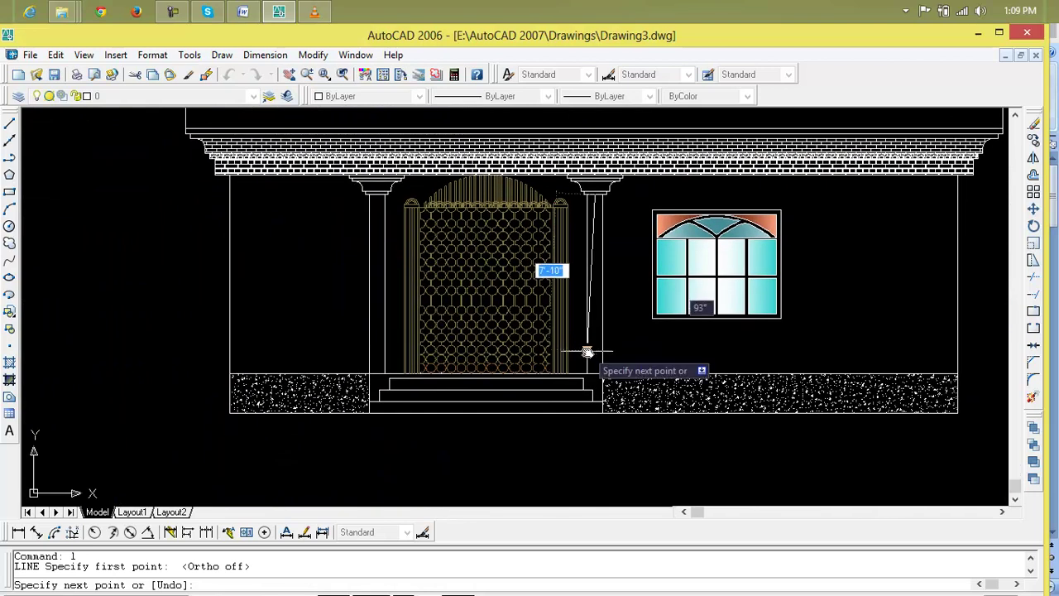
{"action": "scroll", "coordinate": [591, 370], "scroll_direction": "up", "scroll_amount": 4}
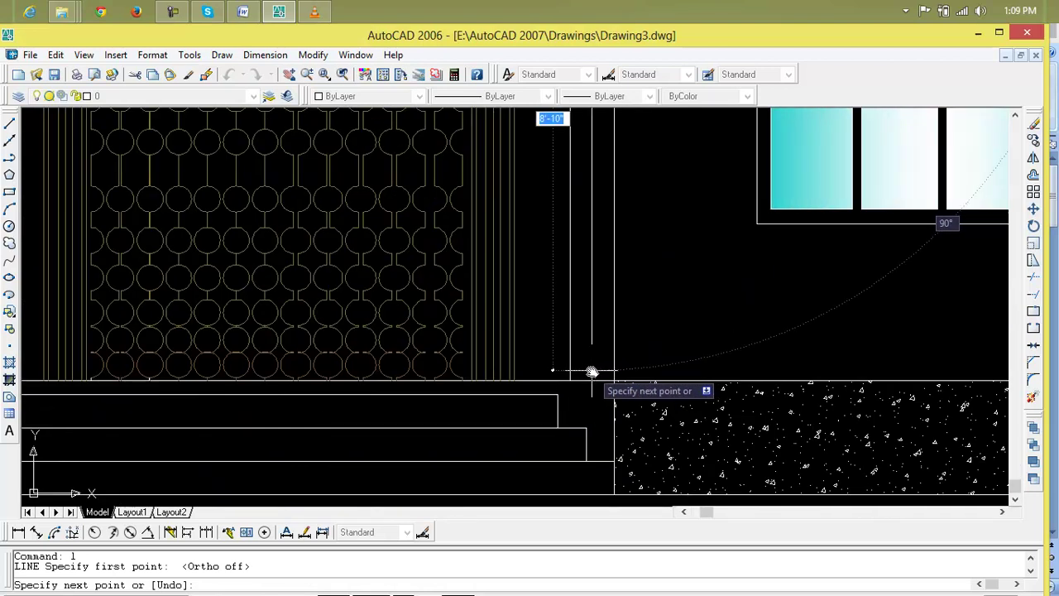
{"action": "key", "text": "F8"}
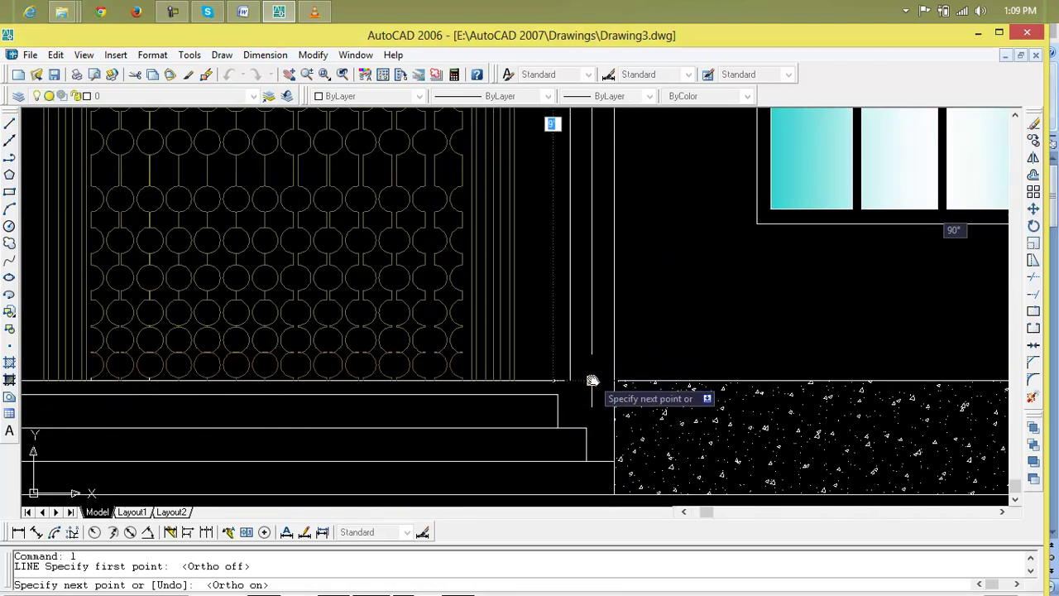
{"action": "left_click", "coordinate": [591, 376]}
{"action": "key", "text": "Return"}
Step: Draw a vertical centre line down the left porch column, from the underside of its capital to the floor line
{"action": "scroll", "coordinate": [584, 381], "scroll_direction": "down", "scroll_amount": 3}
{"action": "middle_click_drag", "start_coordinate": [584, 381], "coordinate": [668, 379]}
{"action": "key", "text": "Return"}
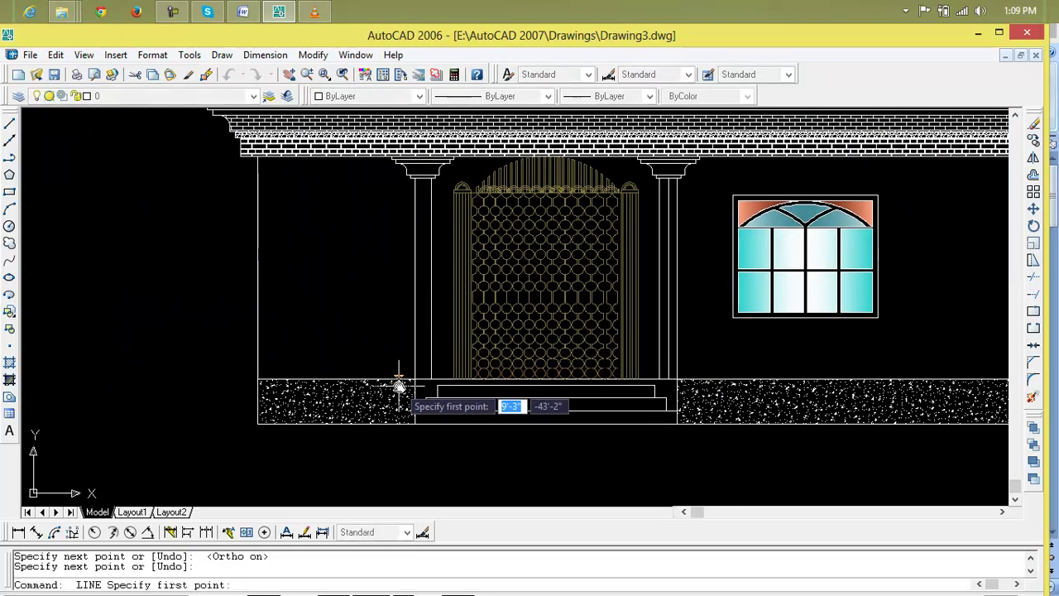
{"action": "scroll", "coordinate": [418, 381], "scroll_direction": "up", "scroll_amount": 5}
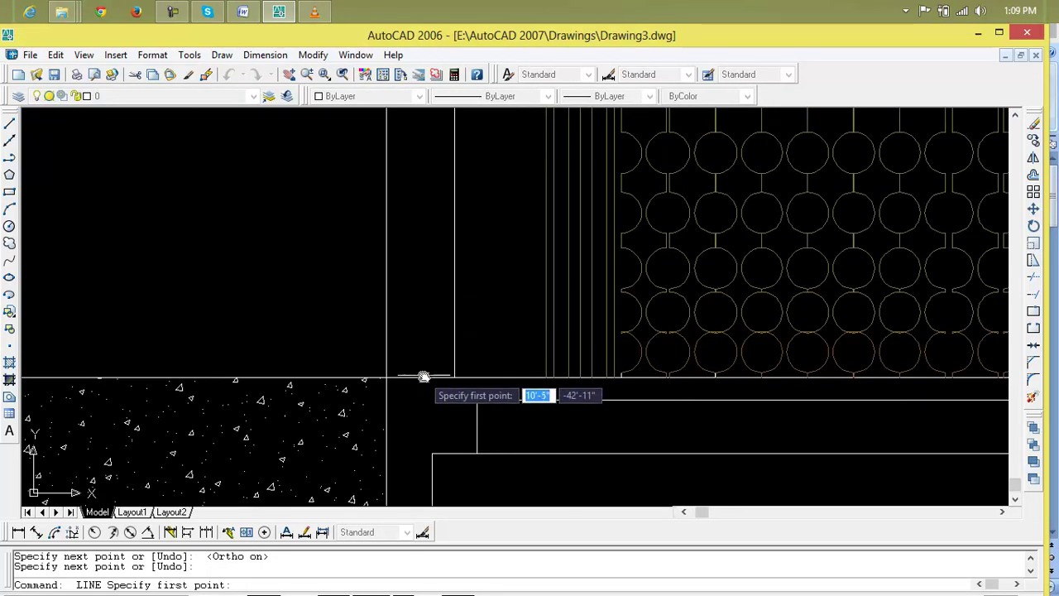
{"action": "middle_click_drag", "start_coordinate": [414, 152], "coordinate": [406, 461]}
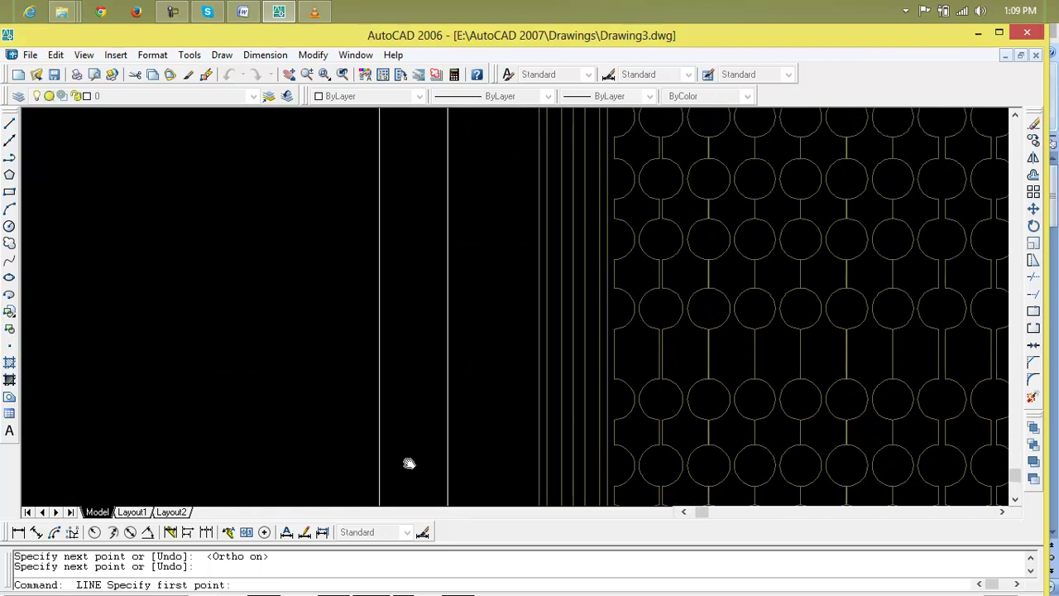
{"action": "scroll", "coordinate": [403, 385], "scroll_direction": "down", "scroll_amount": 3}
{"action": "middle_click_drag", "start_coordinate": [404, 386], "coordinate": [397, 397]}
{"action": "scroll", "coordinate": [397, 237], "scroll_direction": "up", "scroll_amount": 4}
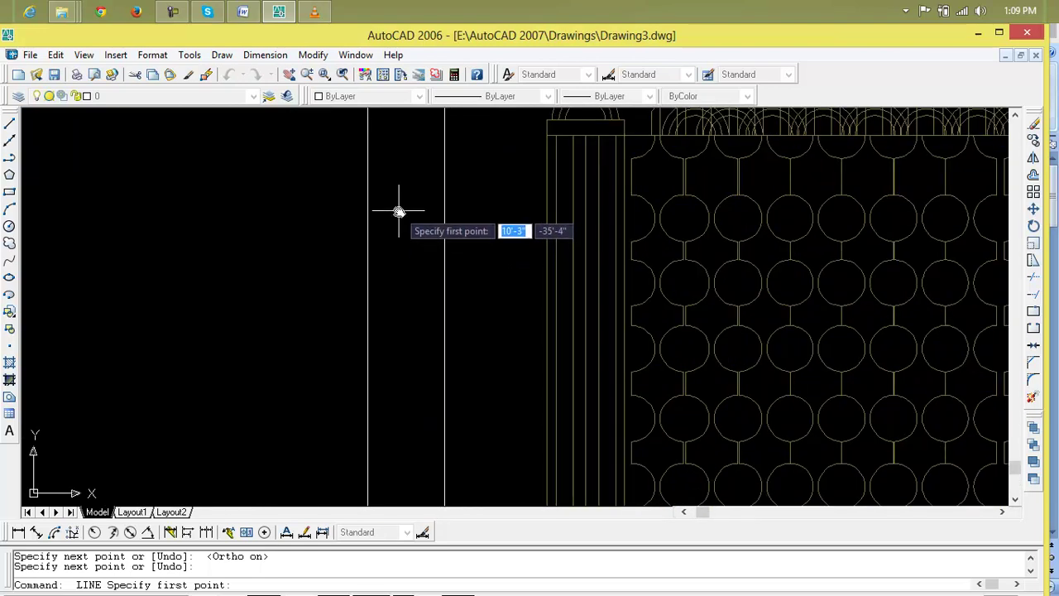
{"action": "middle_click_drag", "start_coordinate": [397, 210], "coordinate": [389, 441]}
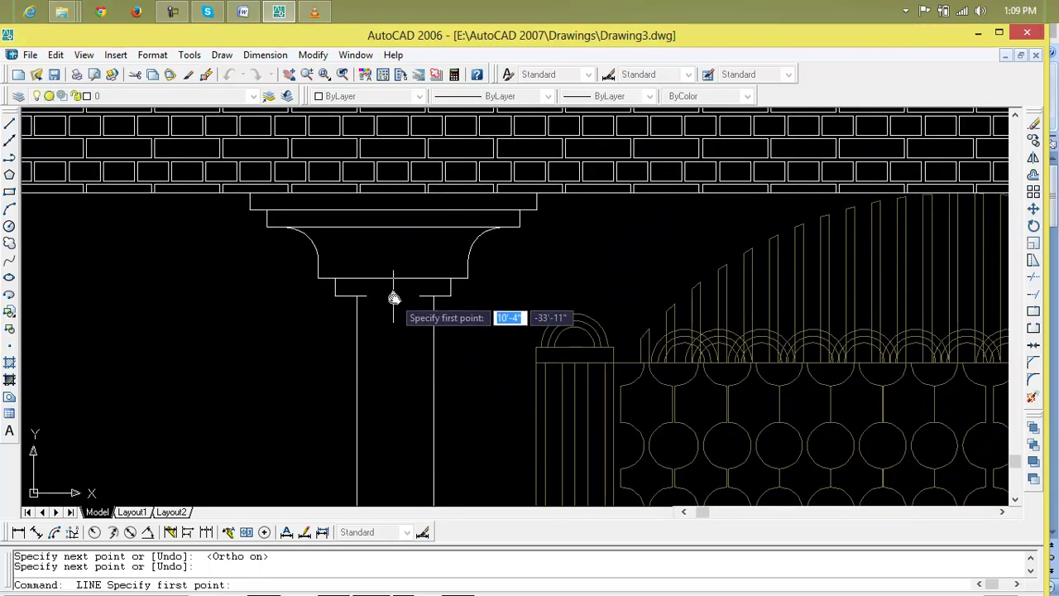
{"action": "left_click", "coordinate": [393, 298]}
{"action": "scroll", "coordinate": [389, 380], "scroll_direction": "down", "scroll_amount": 2}
{"action": "scroll", "coordinate": [389, 393], "scroll_direction": "down", "scroll_amount": 4}
{"action": "scroll", "coordinate": [386, 288], "scroll_direction": "up", "scroll_amount": 2}
{"action": "scroll", "coordinate": [372, 386], "scroll_direction": "down", "scroll_amount": 4}
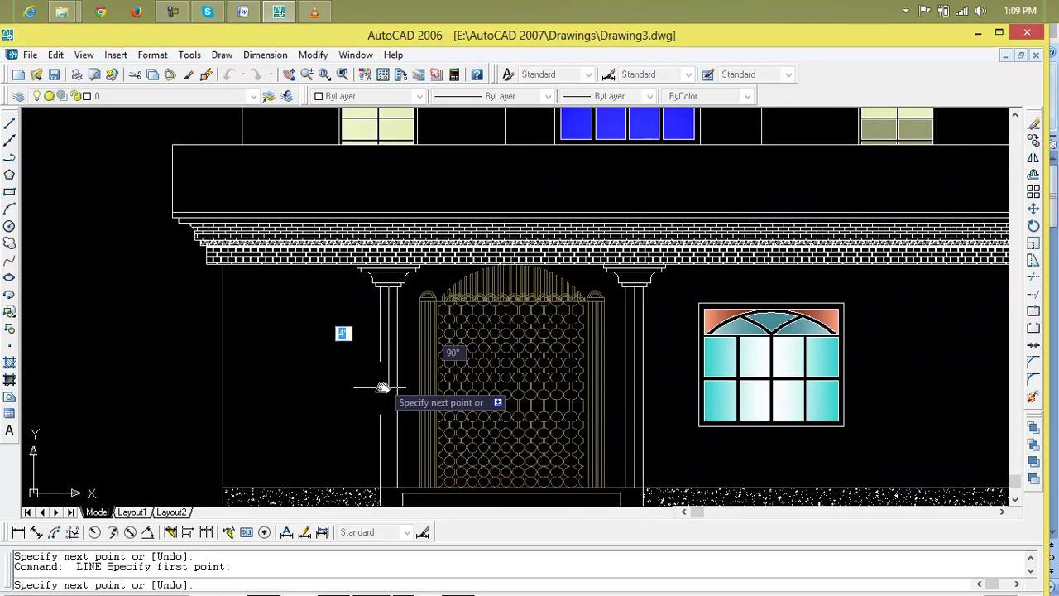
{"action": "scroll", "coordinate": [378, 286], "scroll_direction": "up", "scroll_amount": 5}
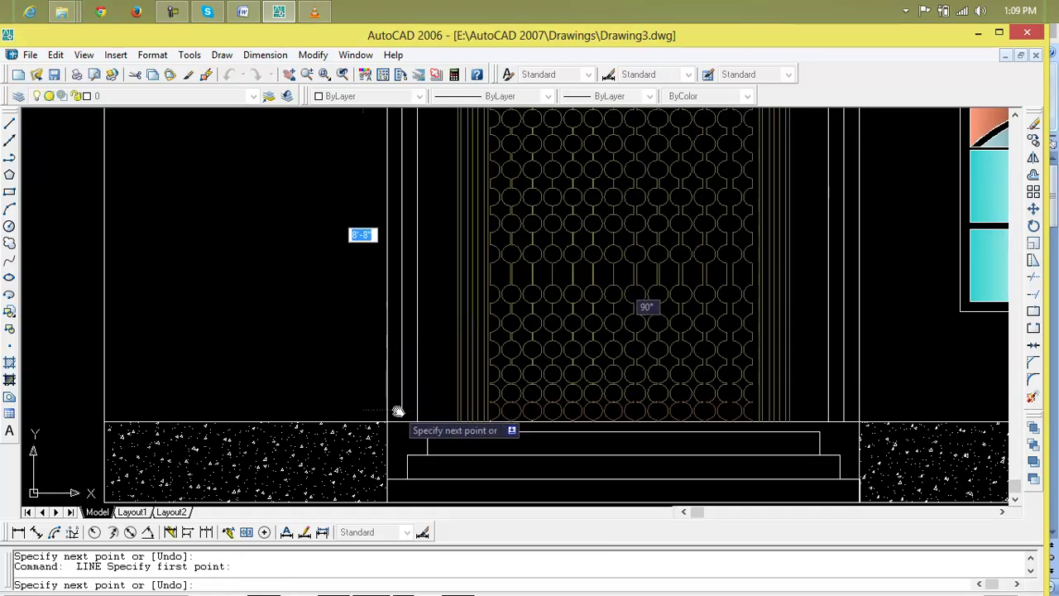
{"action": "left_click", "coordinate": [401, 423]}
{"action": "key", "text": "Escape"}
{"action": "key", "text": "Escape"}
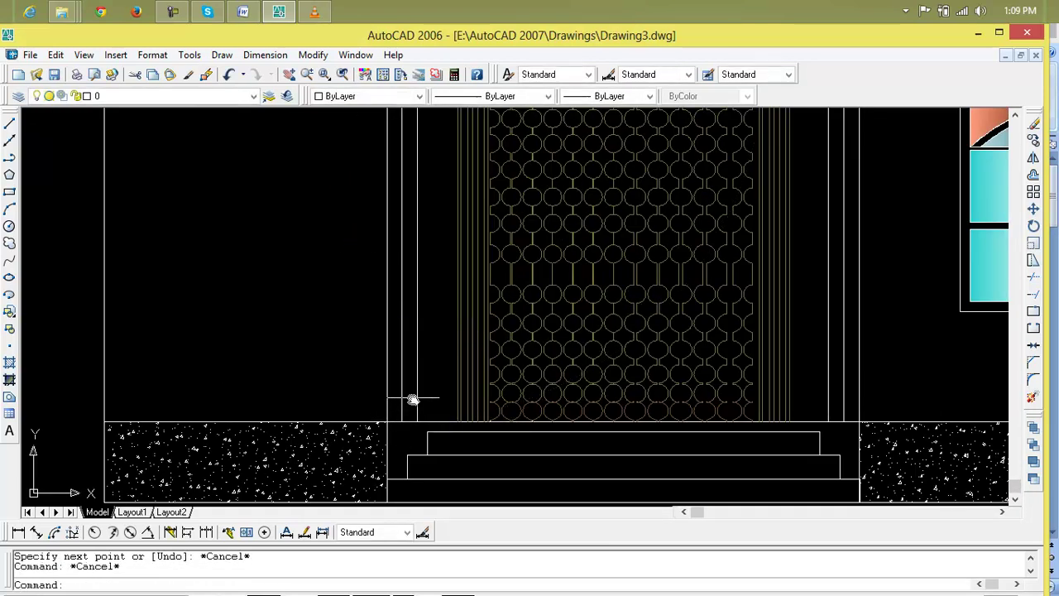
Step: Offset the left porch column's left edge 1" inward
{"action": "type", "text": "o"}
{"action": "key", "text": "Return"}
{"action": "type", "text": "1"}
{"action": "key", "text": "Return"}
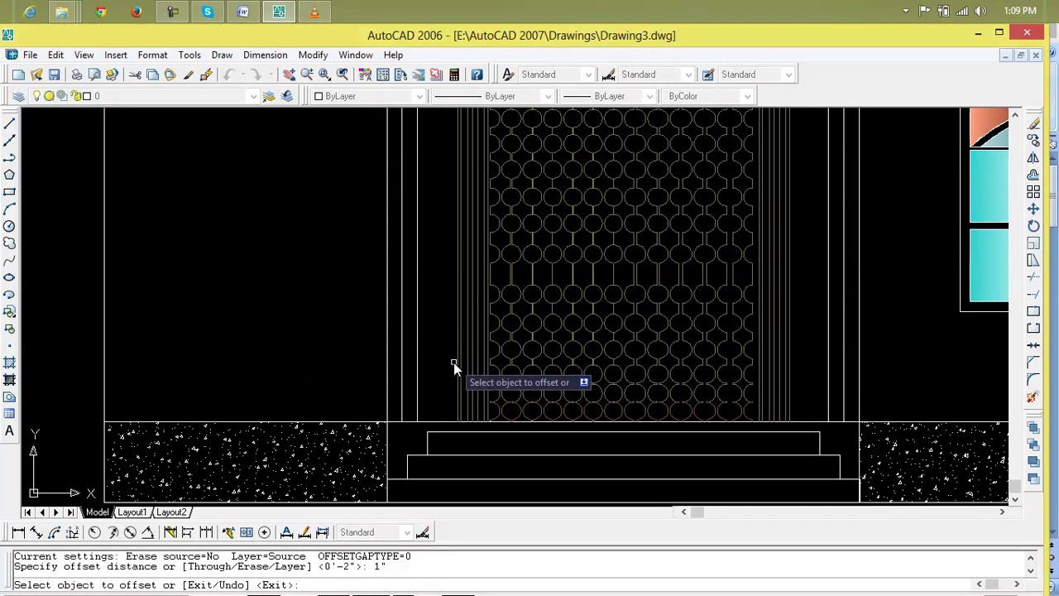
{"action": "left_click", "coordinate": [389, 377]}
{"action": "left_click", "coordinate": [393, 374]}
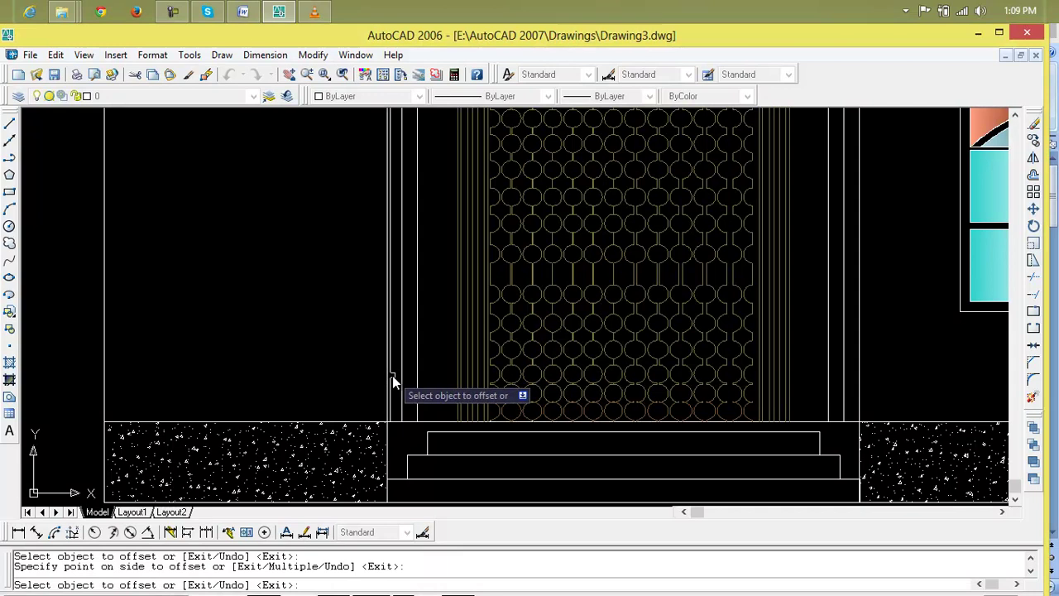
Step: Offset two more flute lines toward the left porch column's centre, each 1" from the line before it
{"action": "scroll", "coordinate": [393, 374], "scroll_direction": "up", "scroll_amount": 5}
{"action": "scroll", "coordinate": [392, 374], "scroll_direction": "up", "scroll_amount": 1}
{"action": "type", "text": "2"}
{"action": "key", "text": "Return"}
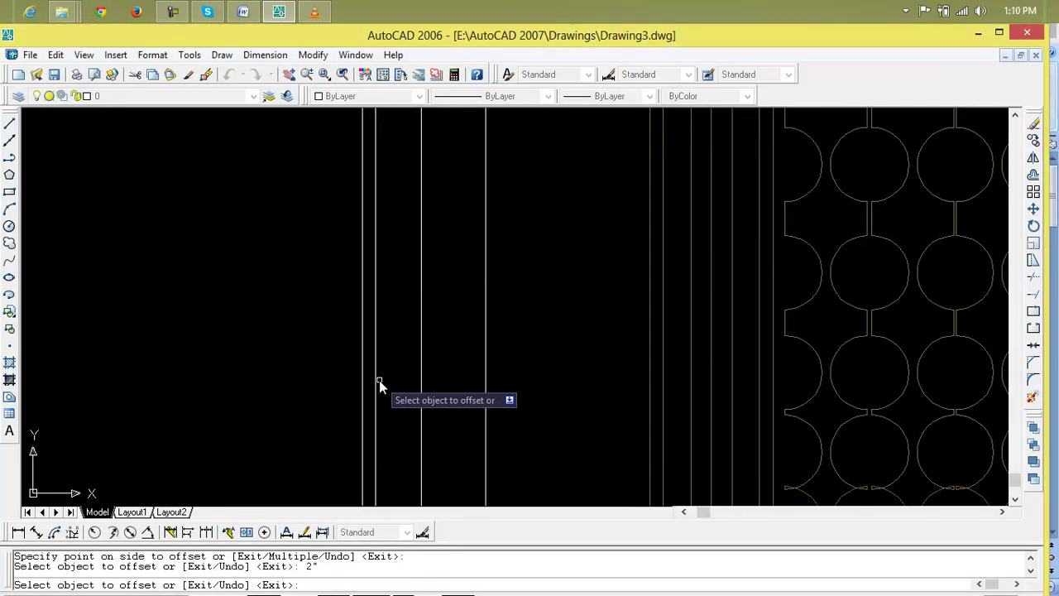
{"action": "left_click", "coordinate": [377, 388]}
{"action": "left_click", "coordinate": [392, 386]}
{"action": "type", "text": "3\""}
{"action": "key", "text": "Return"}
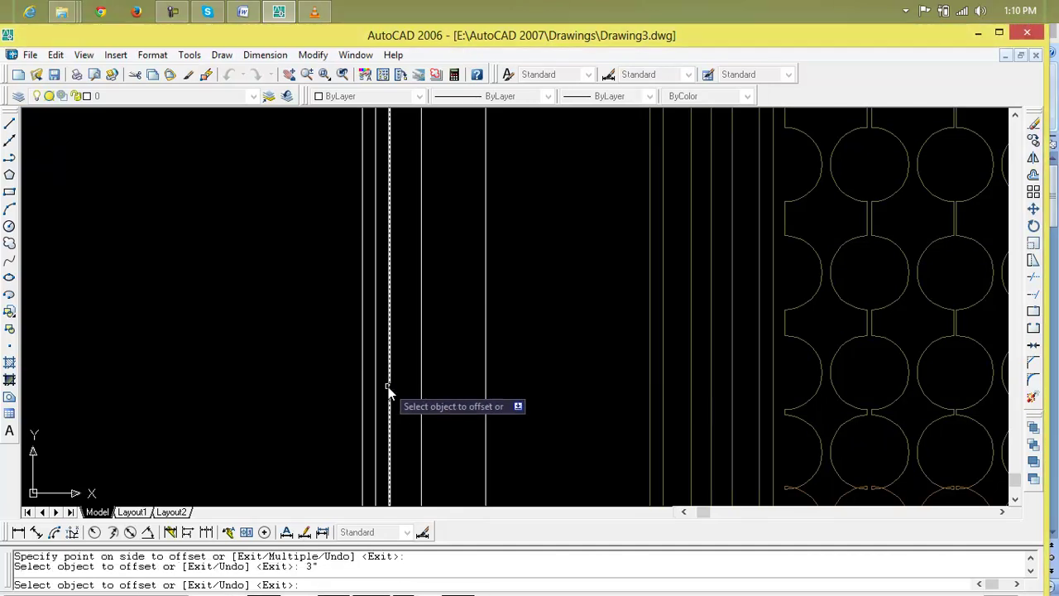
{"action": "left_click", "coordinate": [389, 391]}
{"action": "left_click", "coordinate": [398, 391]}
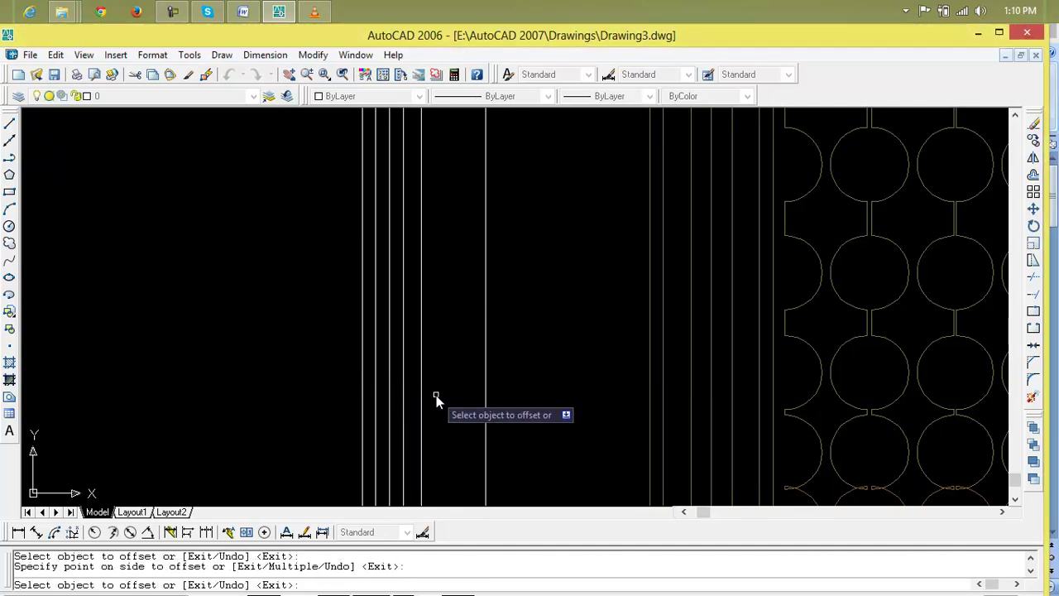
{"action": "key", "text": "Escape"}
{"action": "key", "text": "Escape"}
Step: Offset the left porch column's right edge 1" inward toward its centre line
{"action": "type", "text": "o"}
{"action": "key", "text": "Return"}
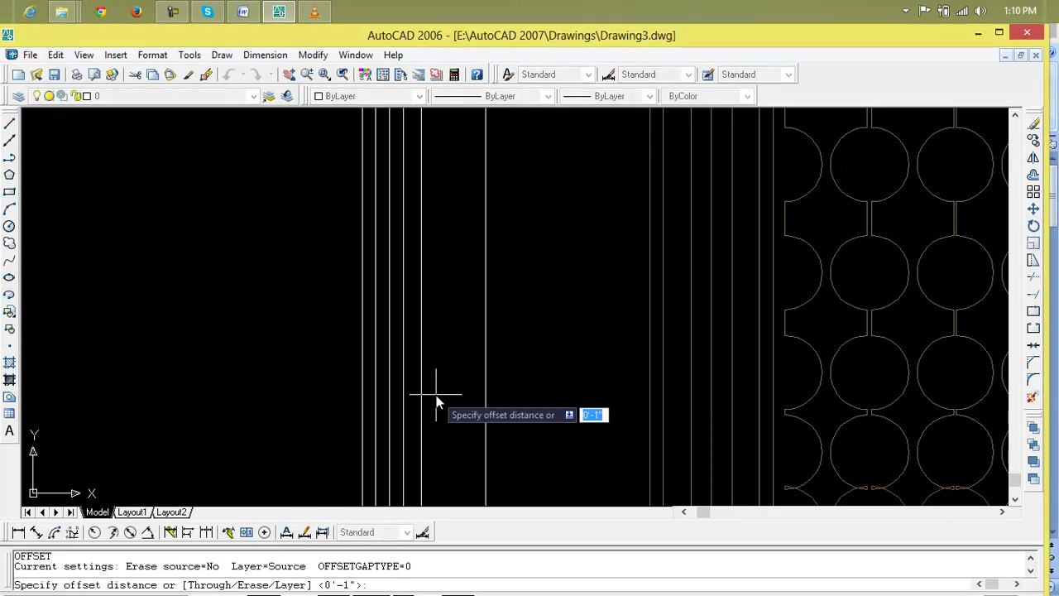
{"action": "type", "text": "1\""}
{"action": "key", "text": "Return"}
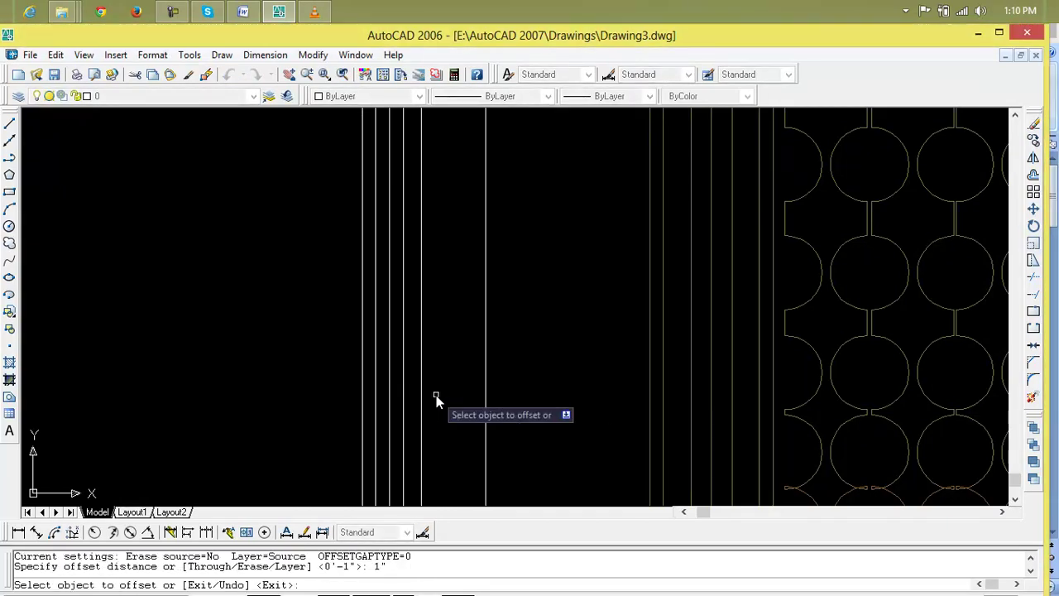
{"action": "left_click", "coordinate": [485, 411]}
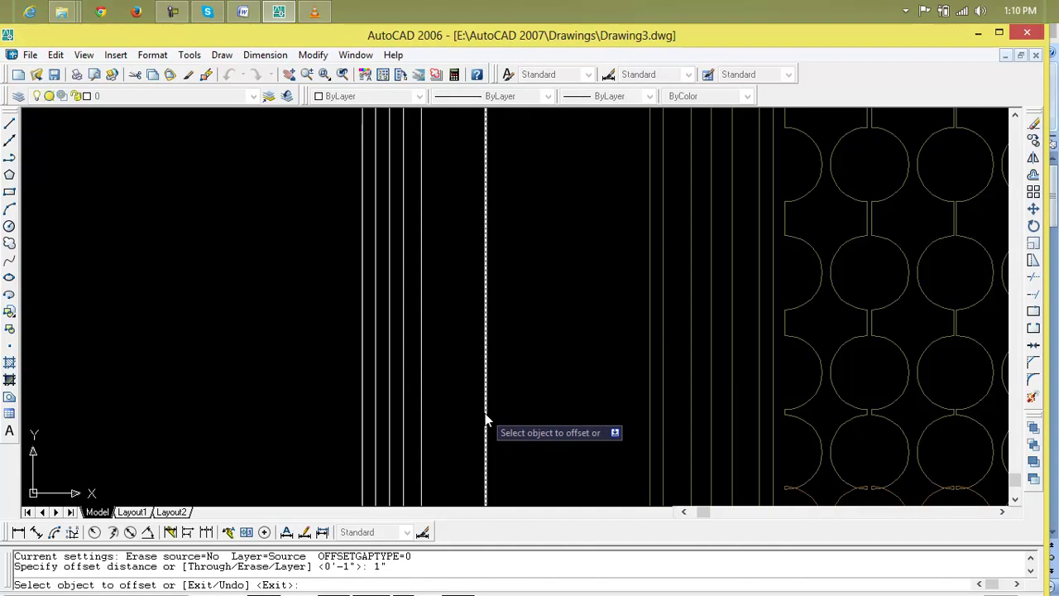
{"action": "left_click", "coordinate": [461, 419]}
{"action": "left_click", "coordinate": [462, 419]}
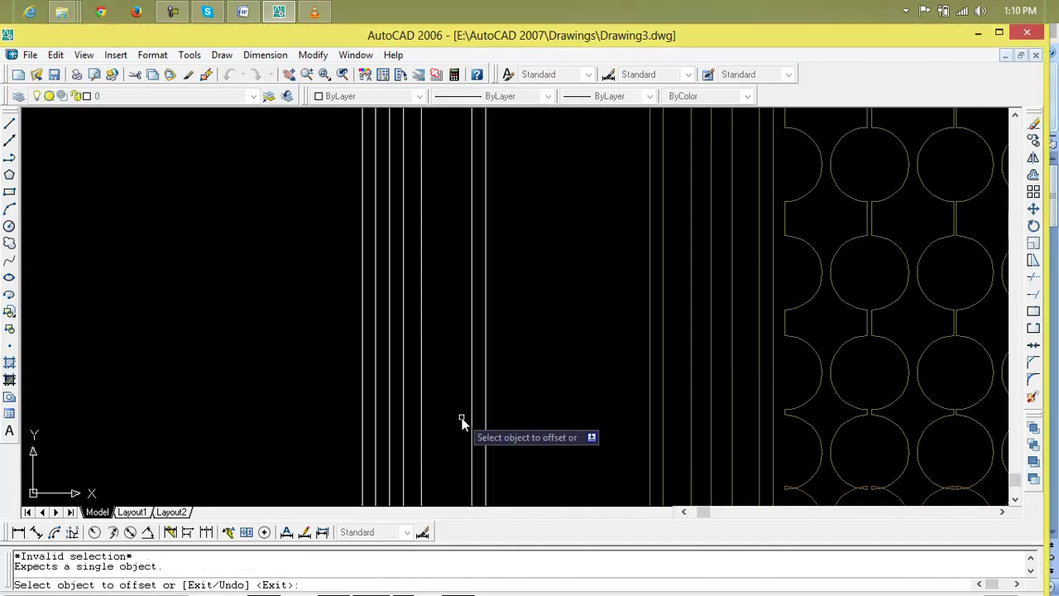
Step: Offset two more flute lines from the left porch column's inner right flute toward its centre line, each 1" from the line before it
{"action": "left_click", "coordinate": [472, 421]}
{"action": "left_click", "coordinate": [446, 426]}
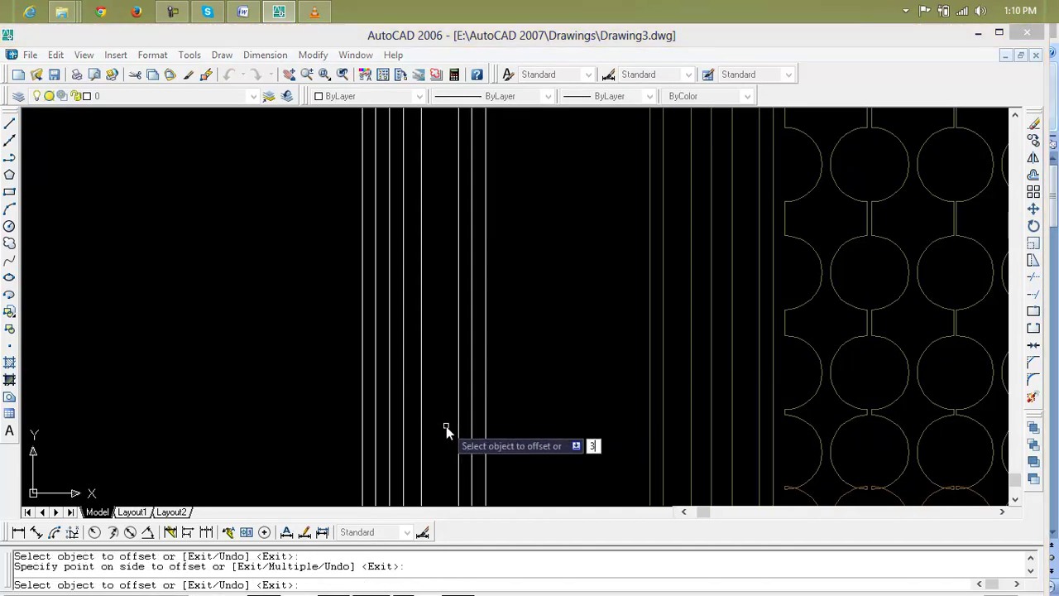
{"action": "left_click", "coordinate": [446, 426]}
{"action": "left_click", "coordinate": [458, 433]}
{"action": "left_click", "coordinate": [439, 443]}
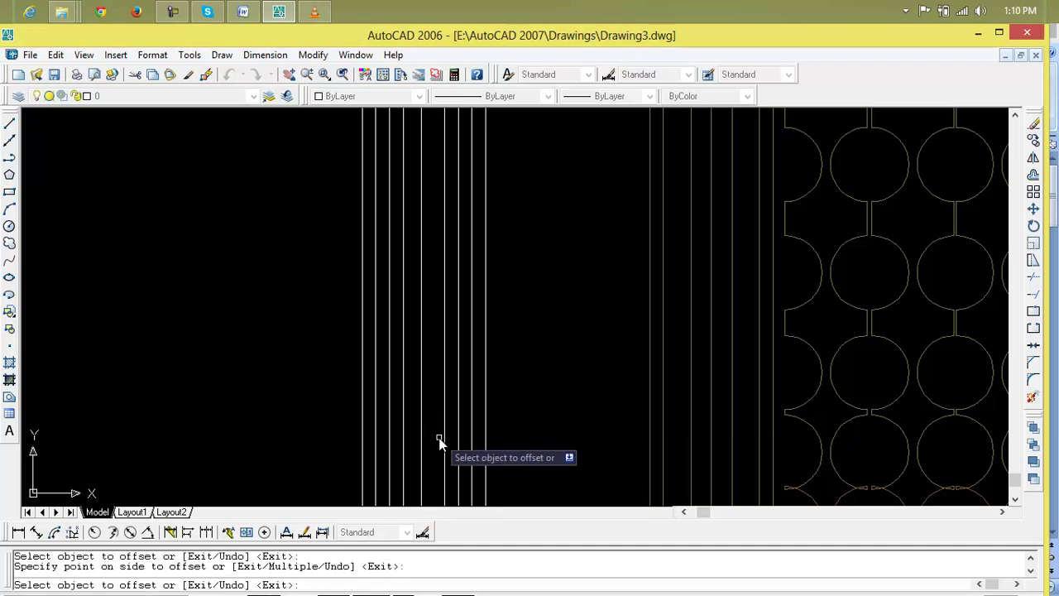
Step: Offset both outer edges of the right porch column 1" inward toward its centre line
{"action": "scroll", "coordinate": [439, 441], "scroll_direction": "down", "scroll_amount": 9}
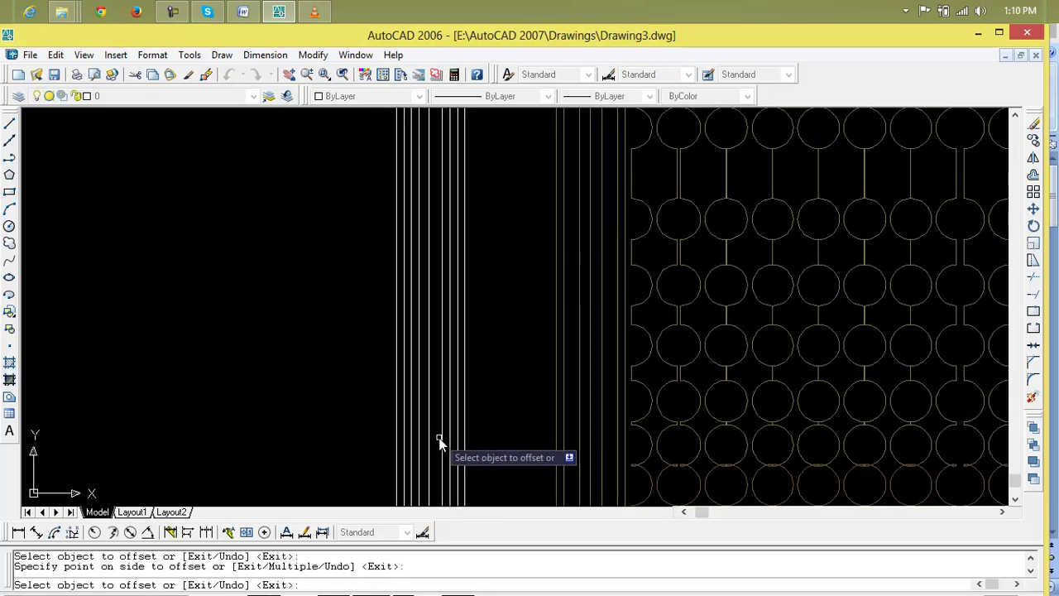
{"action": "middle_click_drag", "start_coordinate": [459, 439], "coordinate": [272, 439]}
{"action": "scroll", "coordinate": [501, 398], "scroll_direction": "up", "scroll_amount": 10}
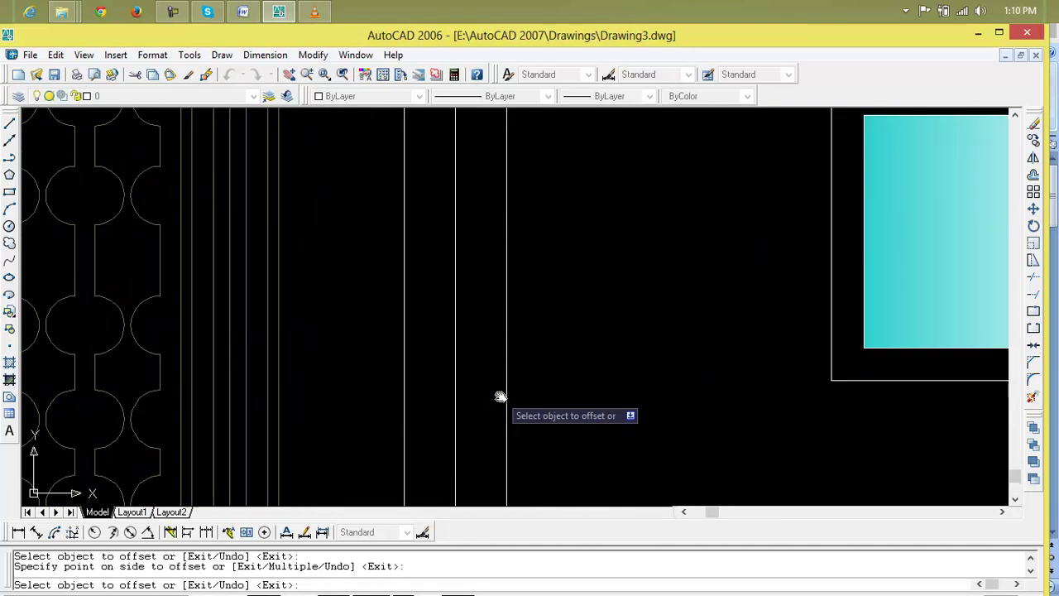
{"action": "key", "text": "Escape"}
{"action": "key", "text": "Escape"}
{"action": "type", "text": "o"}
{"action": "key", "text": "Return"}
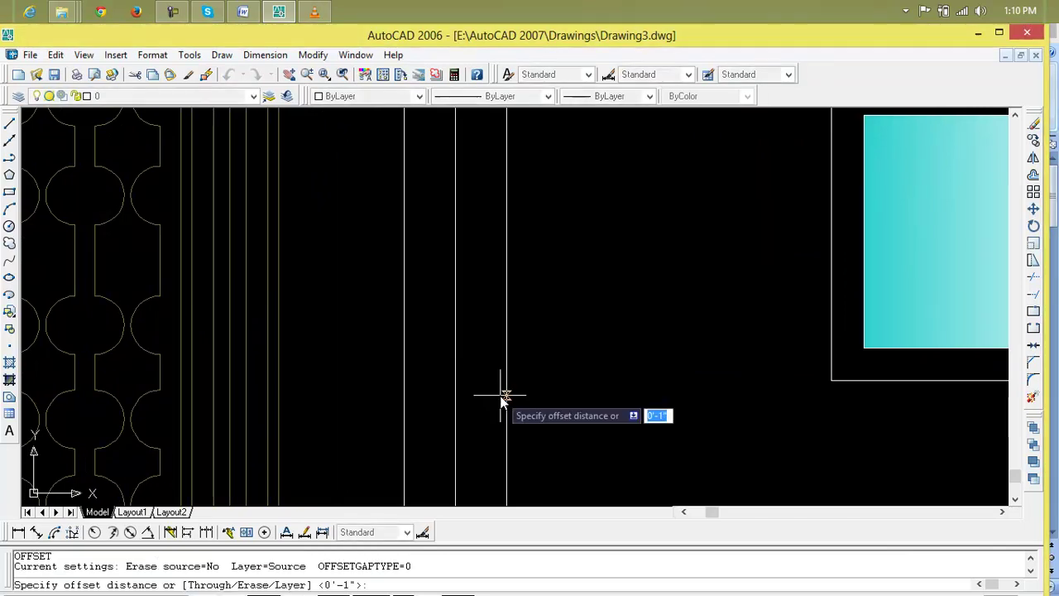
{"action": "type", "text": "1"}
{"action": "key", "text": "Return"}
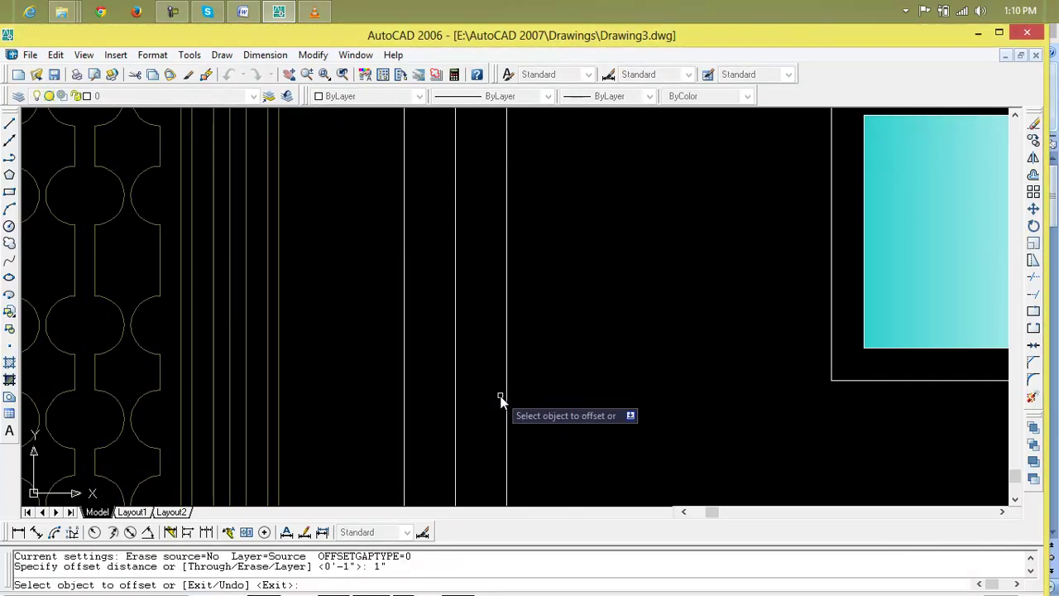
{"action": "left_click", "coordinate": [505, 397]}
{"action": "left_click", "coordinate": [421, 402]}
{"action": "left_click", "coordinate": [405, 401]}
{"action": "left_click", "coordinate": [423, 400]}
{"action": "left_click", "coordinate": [423, 399]}
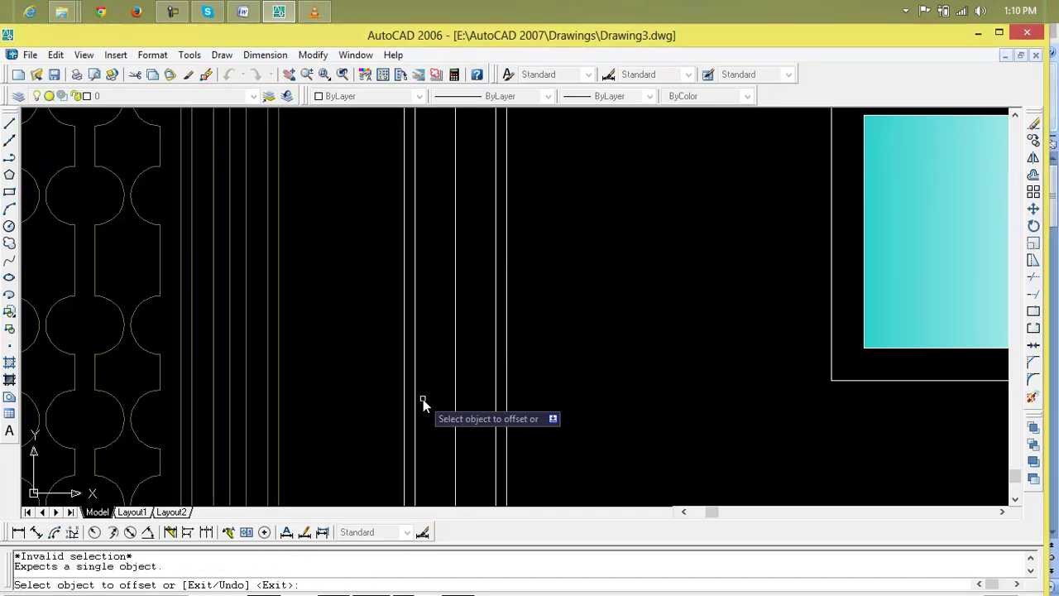
Step: Offset a second flute line 1" further inward on each side of the right porch column
{"action": "left_click", "coordinate": [415, 400]}
{"action": "left_click", "coordinate": [429, 406]}
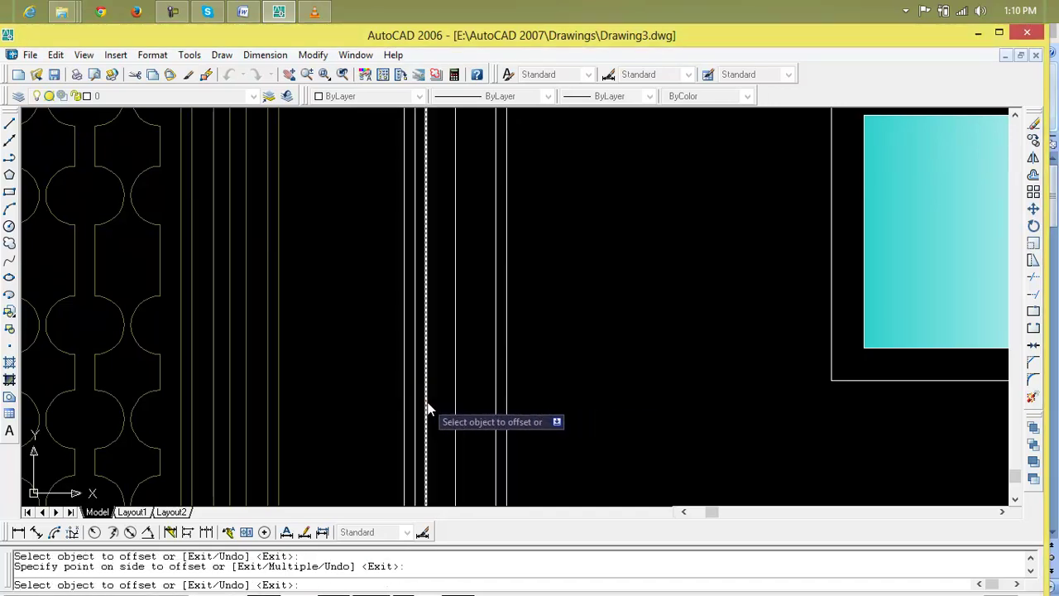
{"action": "left_click", "coordinate": [494, 405]}
{"action": "left_click", "coordinate": [482, 410]}
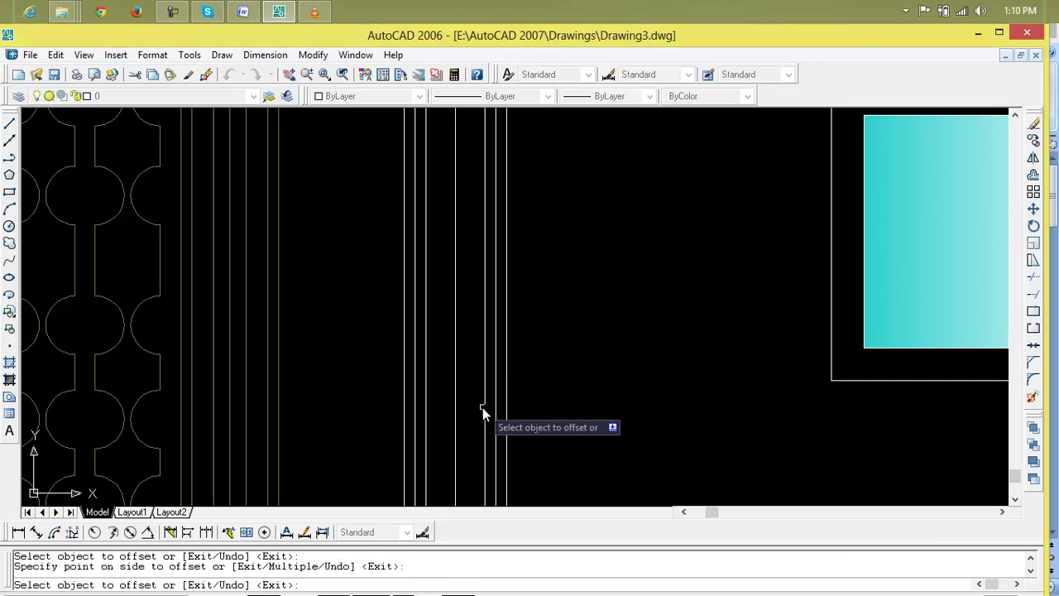
Step: Offset a third flute line 1" further toward the centre line on both sides of the right porch column, completing its fluting
{"action": "type", "text": "3"}
{"action": "key", "text": "Return"}
{"action": "left_click", "coordinate": [483, 407]}
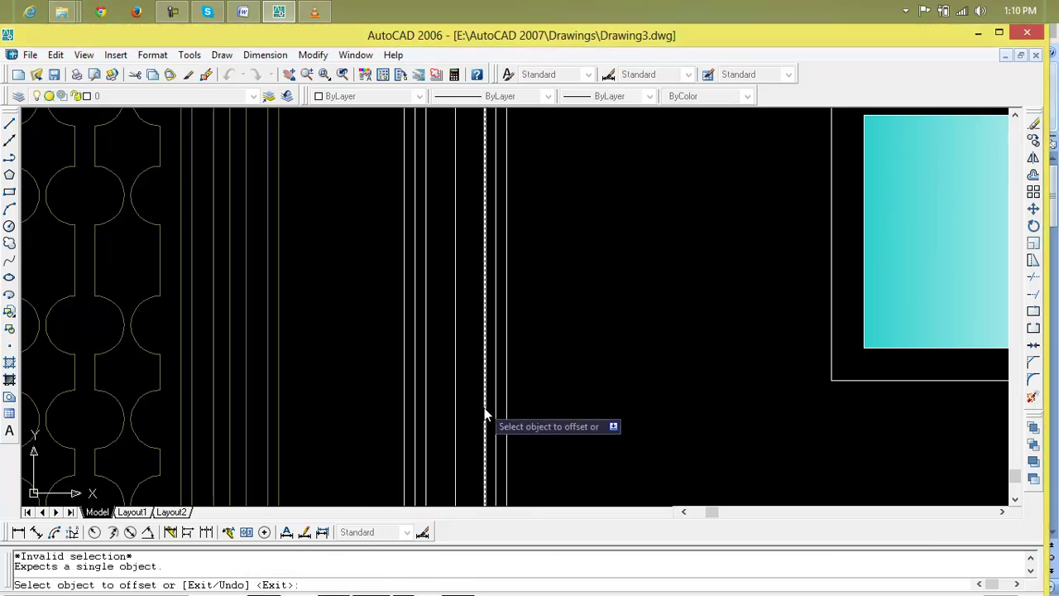
{"action": "left_click", "coordinate": [476, 412]}
{"action": "left_click", "coordinate": [427, 411]}
{"action": "left_click", "coordinate": [437, 409]}
{"action": "scroll", "coordinate": [437, 412], "scroll_direction": "down", "scroll_amount": 8}
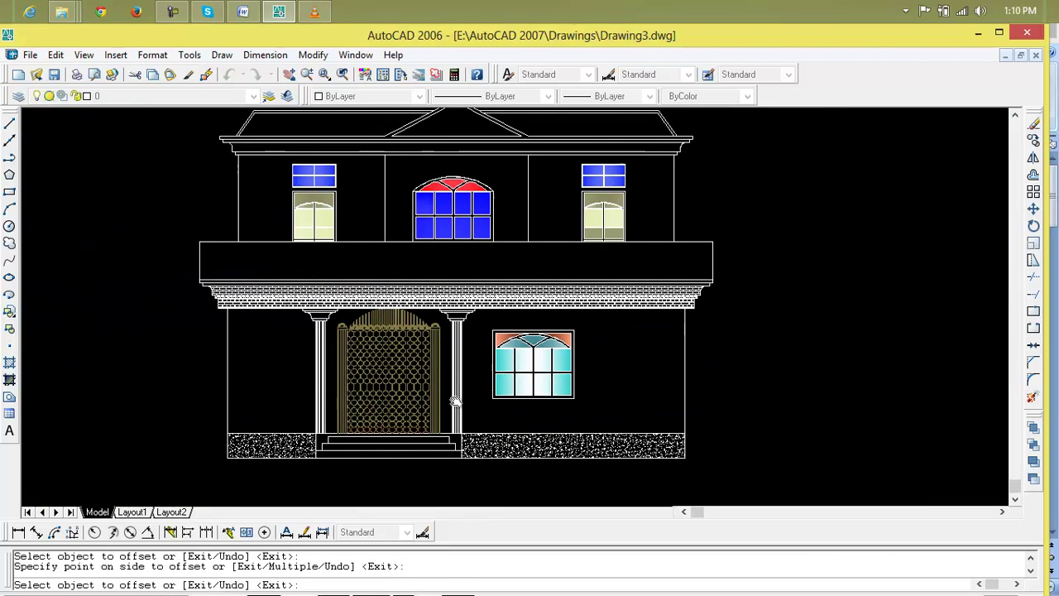
{"action": "key", "text": "Escape"}
{"action": "key", "text": "Escape"}
{"action": "key", "text": "Escape"}
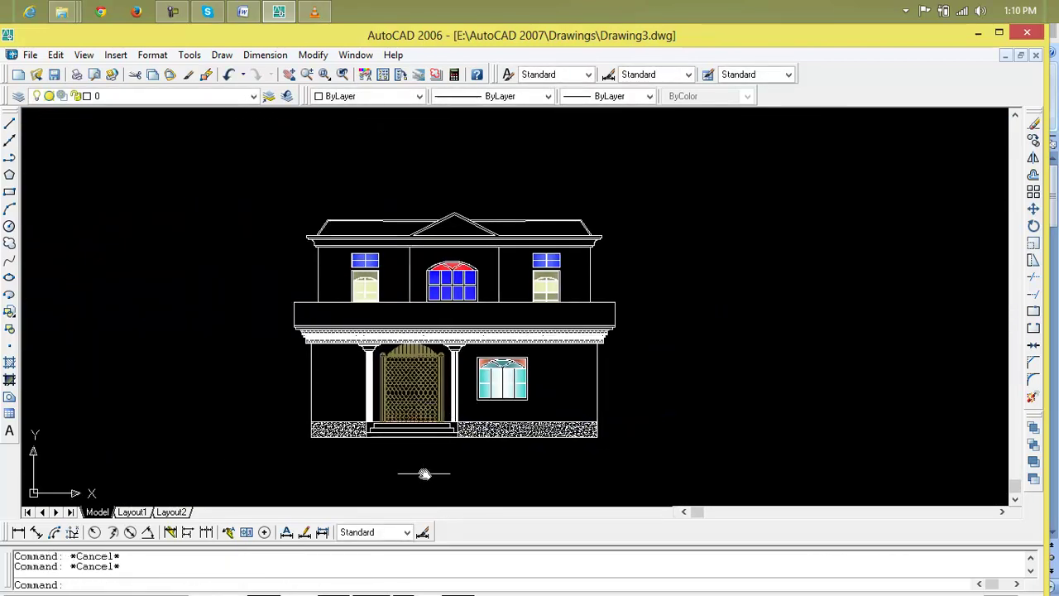
{"action": "scroll", "coordinate": [424, 472], "scroll_direction": "up", "scroll_amount": 2}
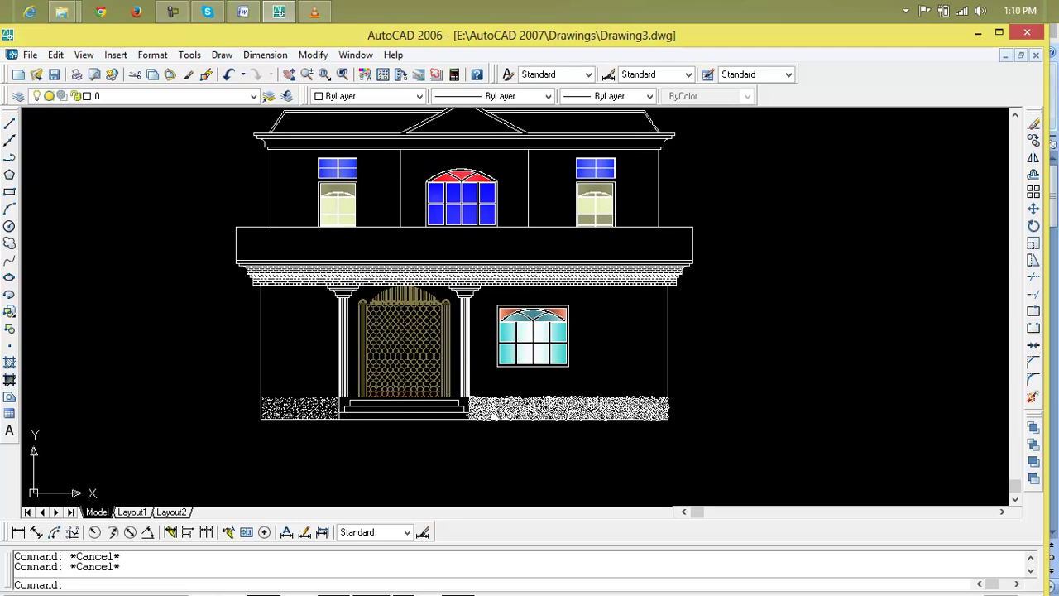
{"action": "scroll", "coordinate": [490, 418], "scroll_direction": "down", "scroll_amount": 1}
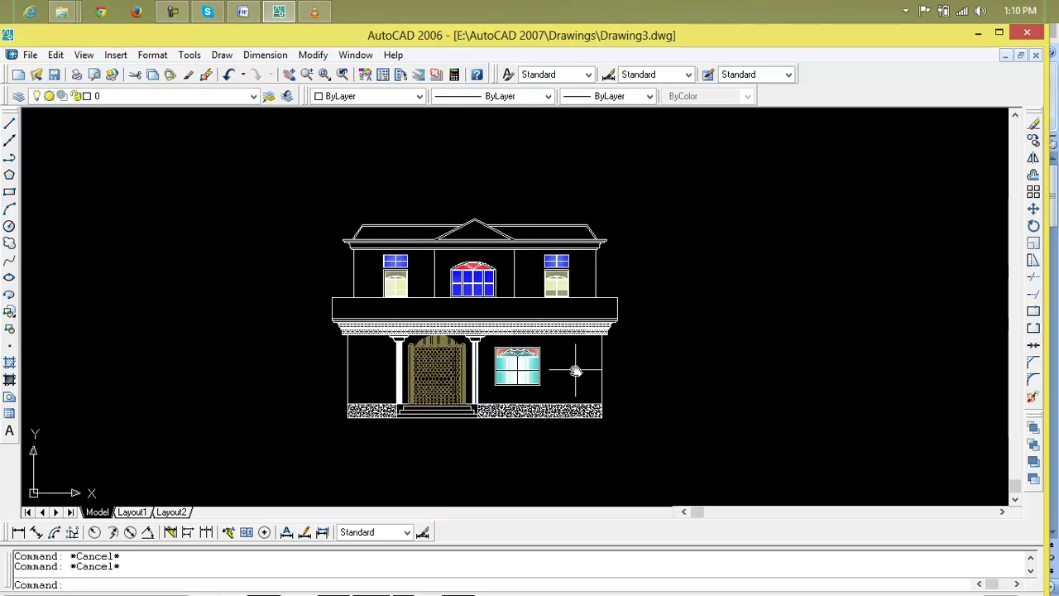
Step: Look through the previews of the drawing files in the Autocad drawings folder for a tree elevation
{"action": "key", "text": "ctrl+o"}
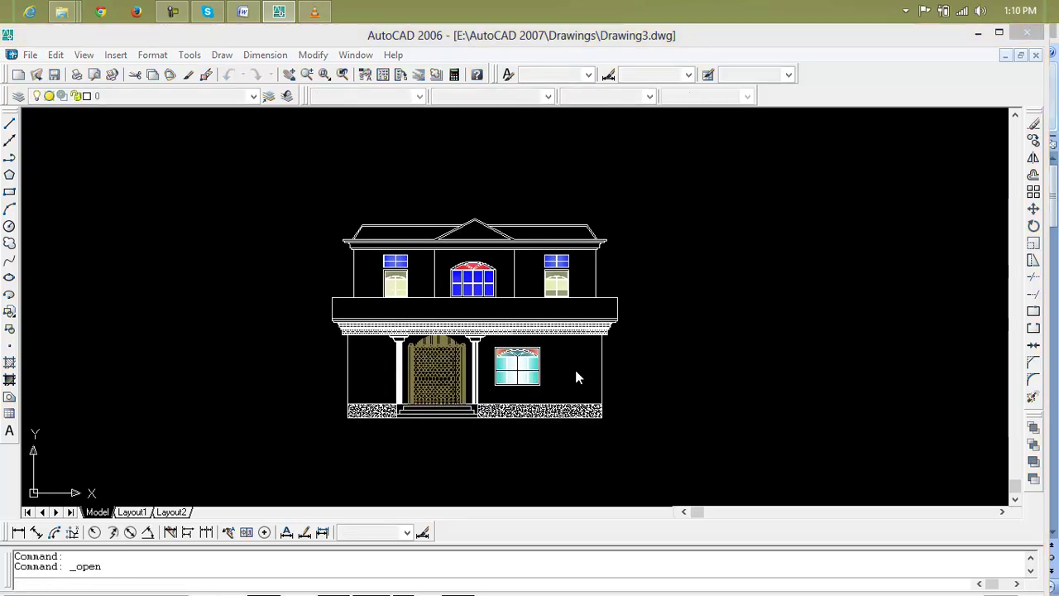
{"action": "left_click", "coordinate": [534, 329]}
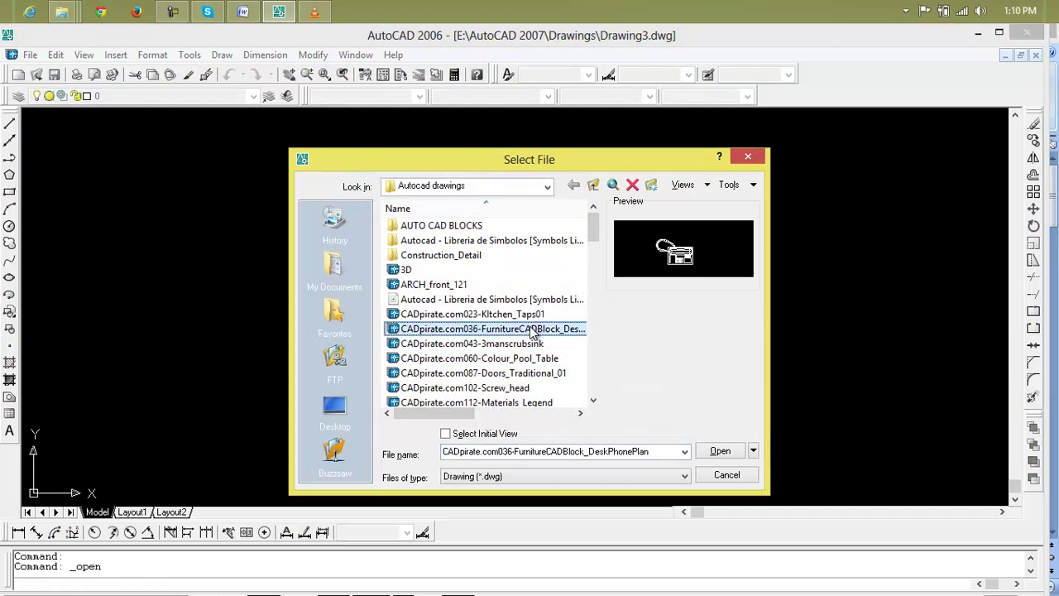
{"action": "left_click", "coordinate": [535, 344]}
{"action": "left_click", "coordinate": [536, 358]}
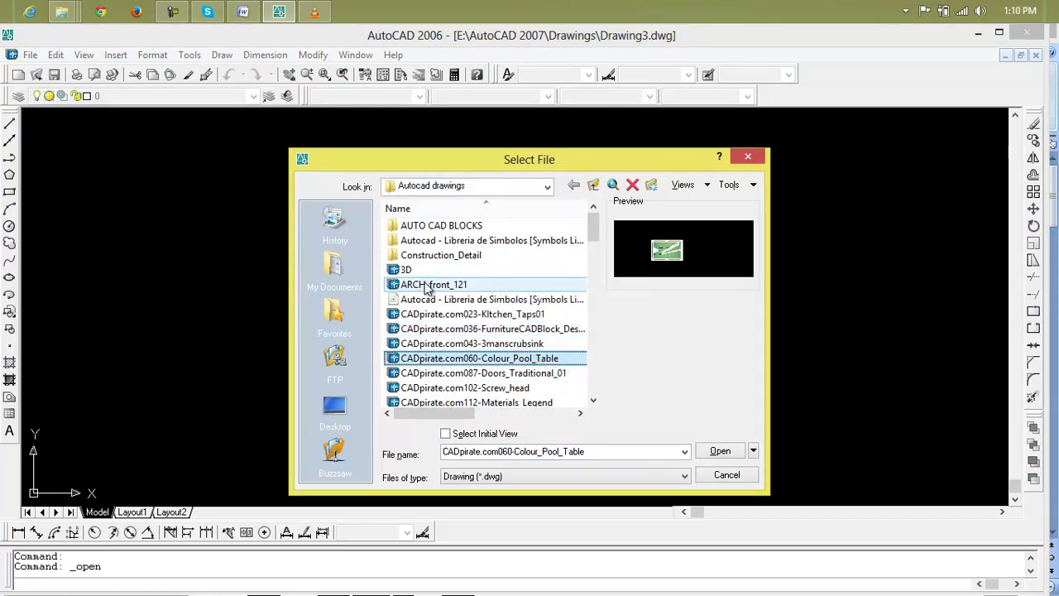
{"action": "key", "text": "Down"}
{"action": "key", "text": "Down"}
{"action": "key", "text": "Down"}
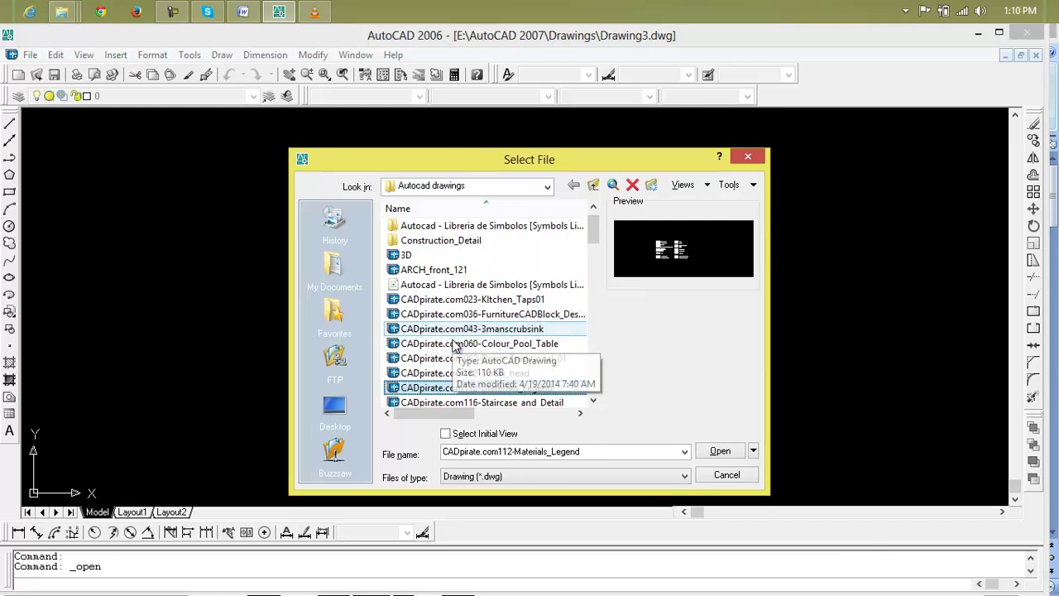
{"action": "key", "text": "Down"}
{"action": "key", "text": "Down"}
{"action": "key", "text": "Down"}
{"action": "key", "text": "Down"}
{"action": "key", "text": "Down"}
{"action": "key", "text": "Down"}
{"action": "key", "text": "Down"}
{"action": "key", "text": "Down"}
{"action": "key", "text": "Down"}
{"action": "key", "text": "Down"}
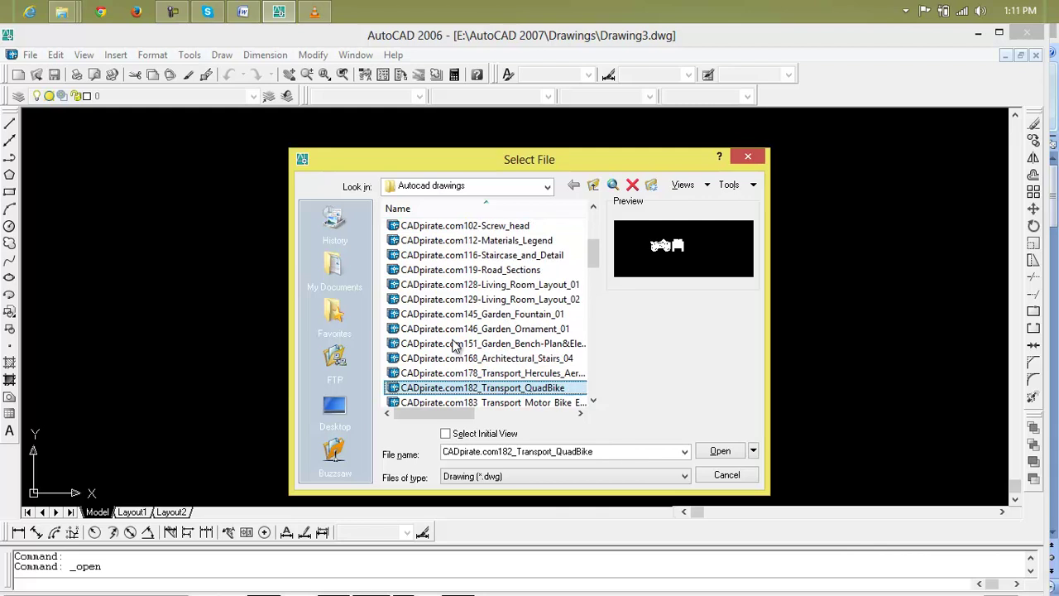
{"action": "key", "text": "Down"}
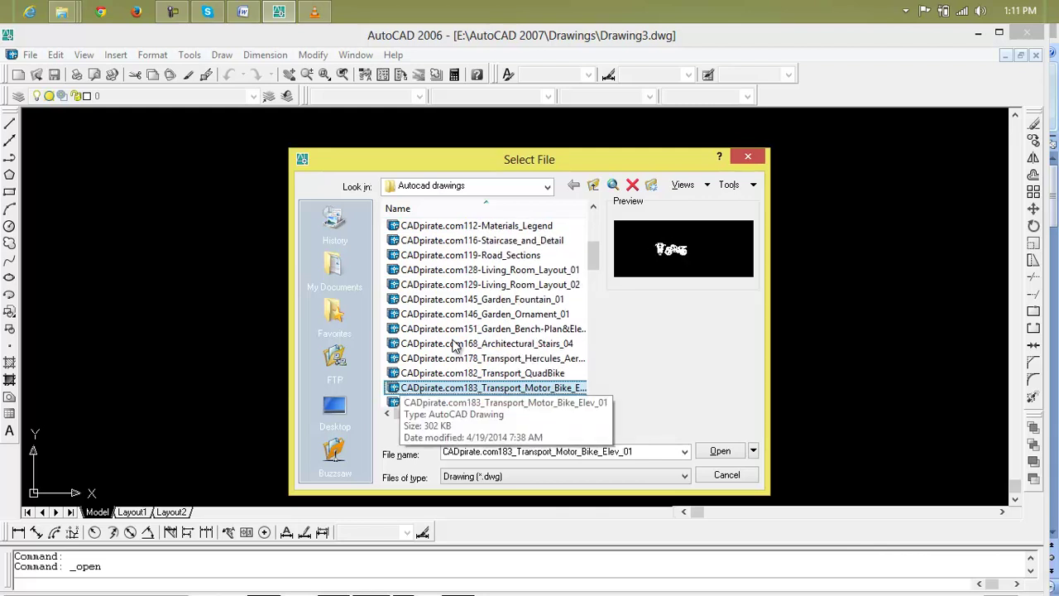
{"action": "key", "text": "Down"}
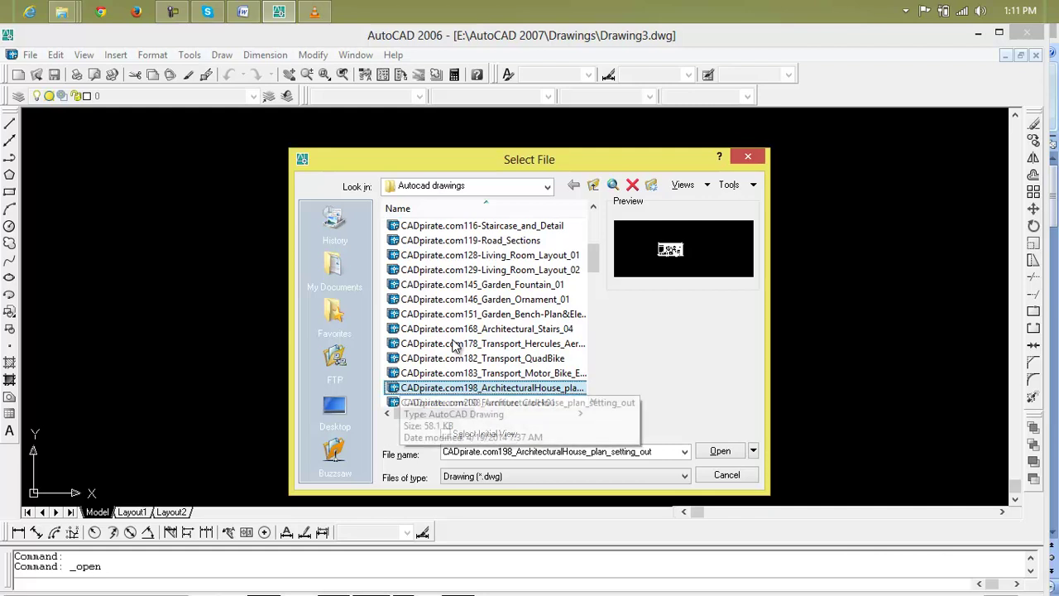
{"action": "key", "text": "Down"}
{"action": "key", "text": "Down"}
{"action": "key", "text": "Down"}
{"action": "key", "text": "Down"}
{"action": "key", "text": "Down"}
{"action": "key", "text": "Down"}
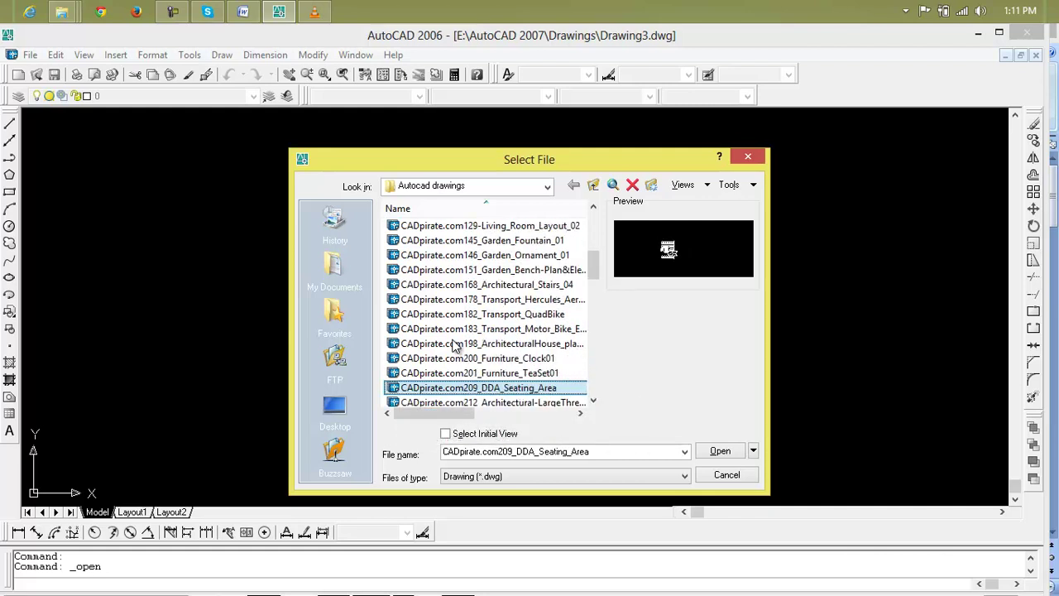
{"action": "key", "text": "Down"}
{"action": "key", "text": "Down"}
{"action": "key", "text": "Down"}
{"action": "key", "text": "Down"}
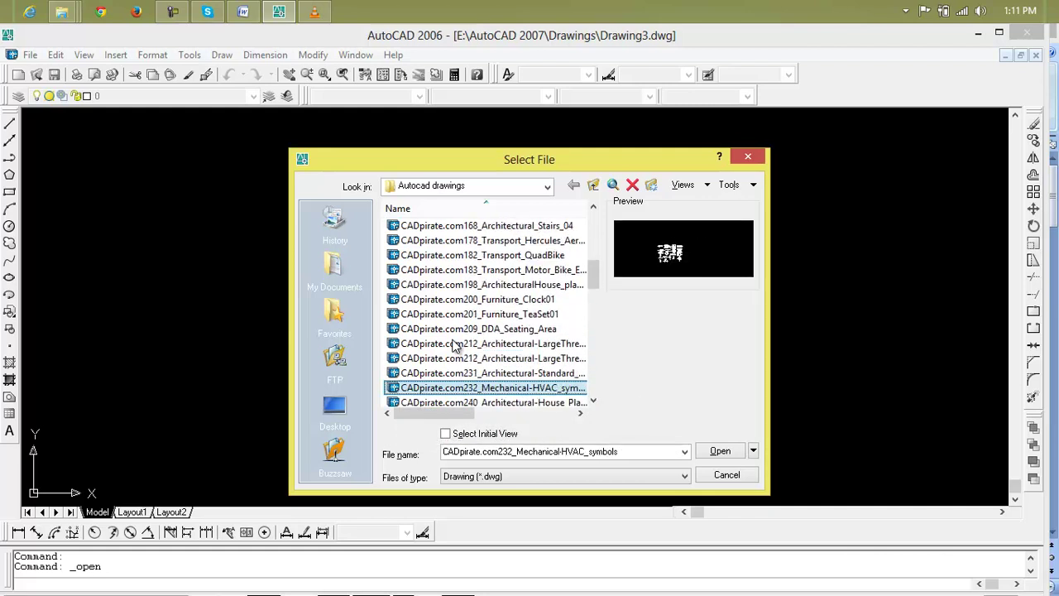
{"action": "key", "text": "Down"}
{"action": "key", "text": "Down"}
{"action": "key", "text": "Down"}
{"action": "key", "text": "Down"}
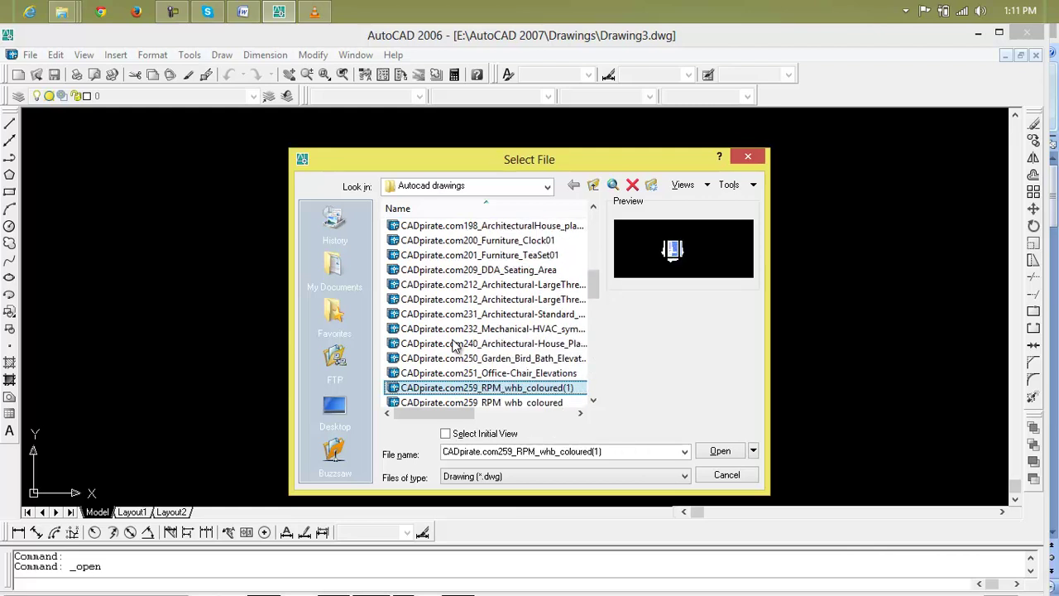
{"action": "key", "text": "Down"}
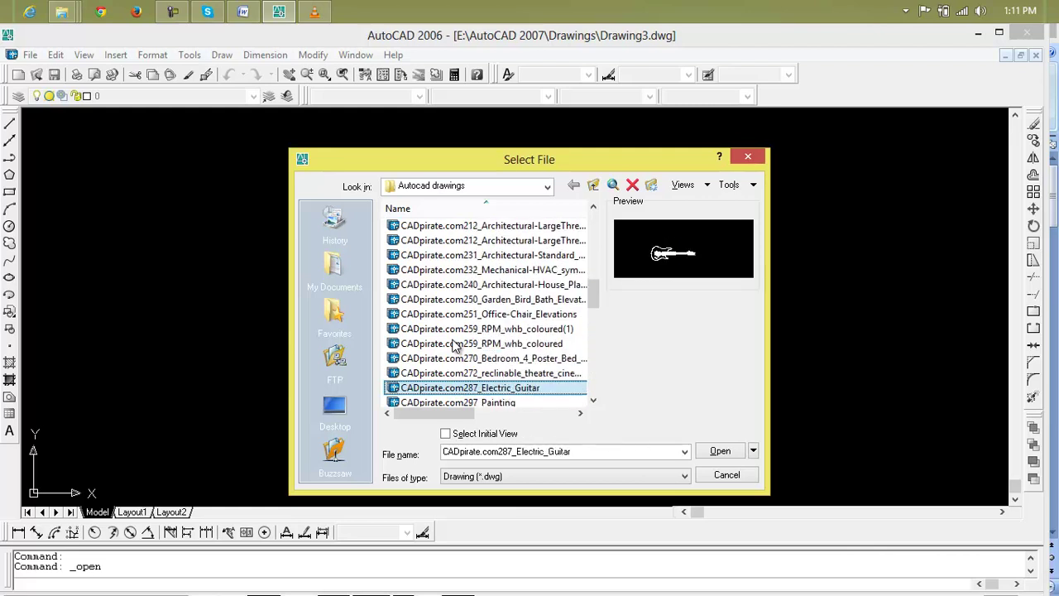
{"action": "key", "text": "Down"}
{"action": "key", "text": "Down"}
{"action": "key", "text": "Down"}
{"action": "key", "text": "Up"}
{"action": "key", "text": "Down"}
{"action": "key", "text": "Down"}
{"action": "key", "text": "Down"}
{"action": "key", "text": "Down"}
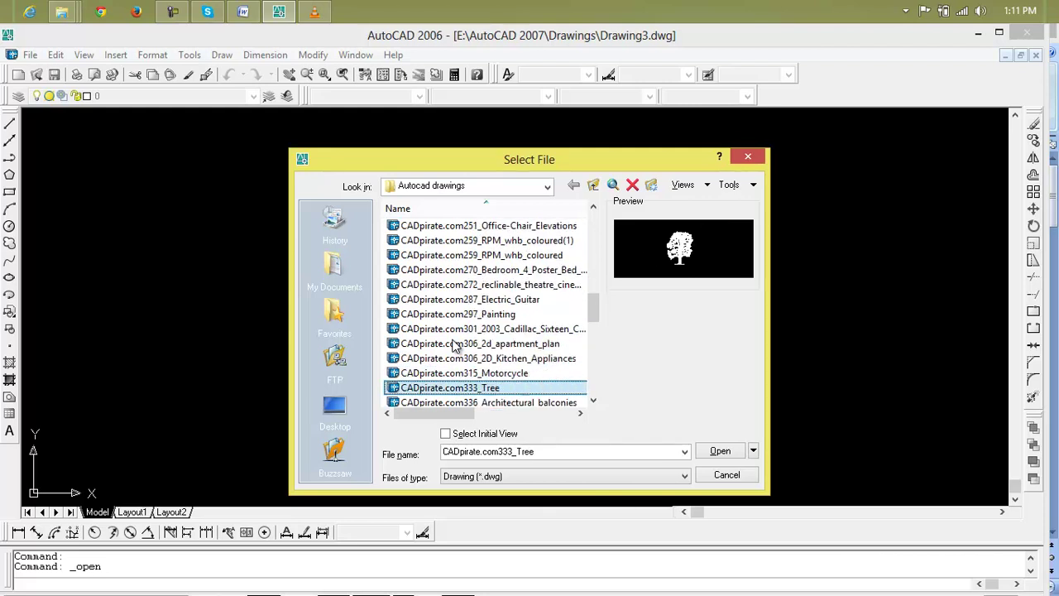
Step: Open the drawing CADpirate.com333_Tree from the Autocad drawings folder
{"action": "key", "text": "Up"}
{"action": "key", "text": "Down"}
{"action": "key", "text": "Return"}
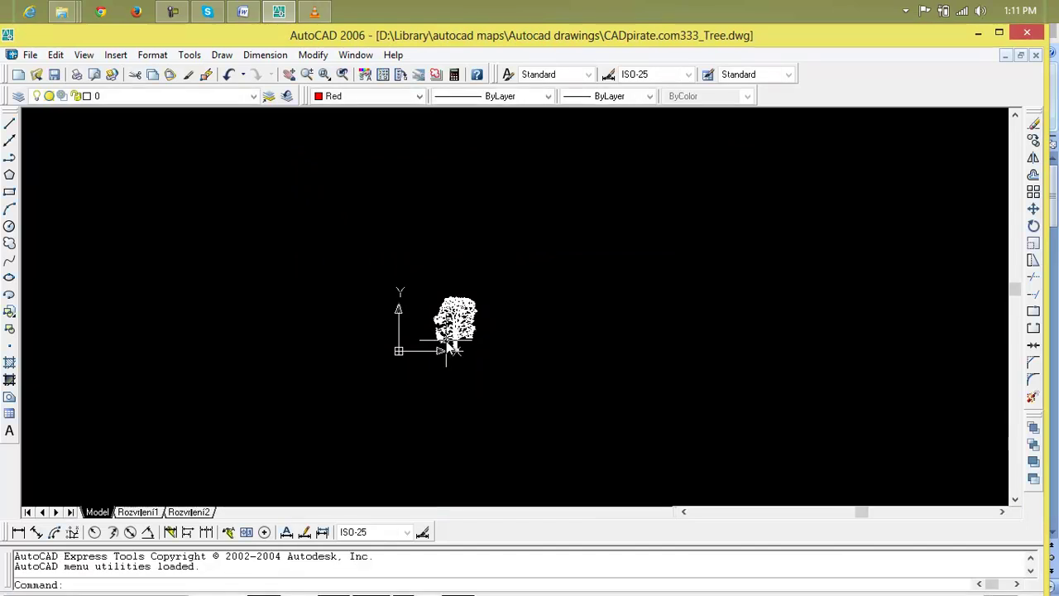
Step: Select the entire tree, including its ground line, and copy it to the clipboard
{"action": "scroll", "coordinate": [463, 356], "scroll_direction": "up", "scroll_amount": 5}
{"action": "scroll", "coordinate": [470, 364], "scroll_direction": "down", "scroll_amount": 5}
{"action": "scroll", "coordinate": [477, 354], "scroll_direction": "up", "scroll_amount": 3}
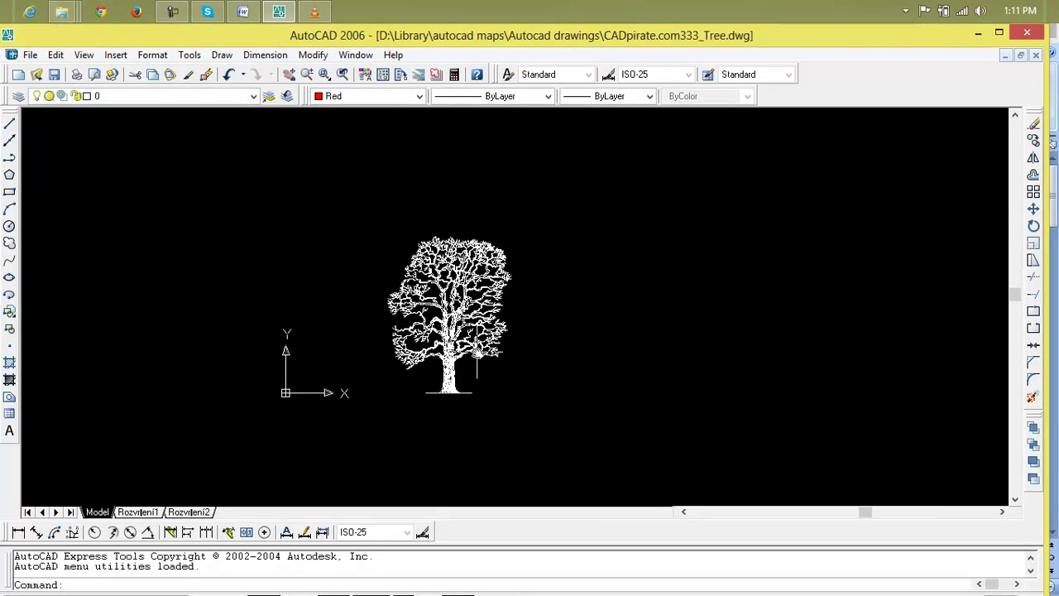
{"action": "key", "text": "Escape"}
{"action": "key", "text": "Escape"}
{"action": "left_click", "coordinate": [570, 209]}
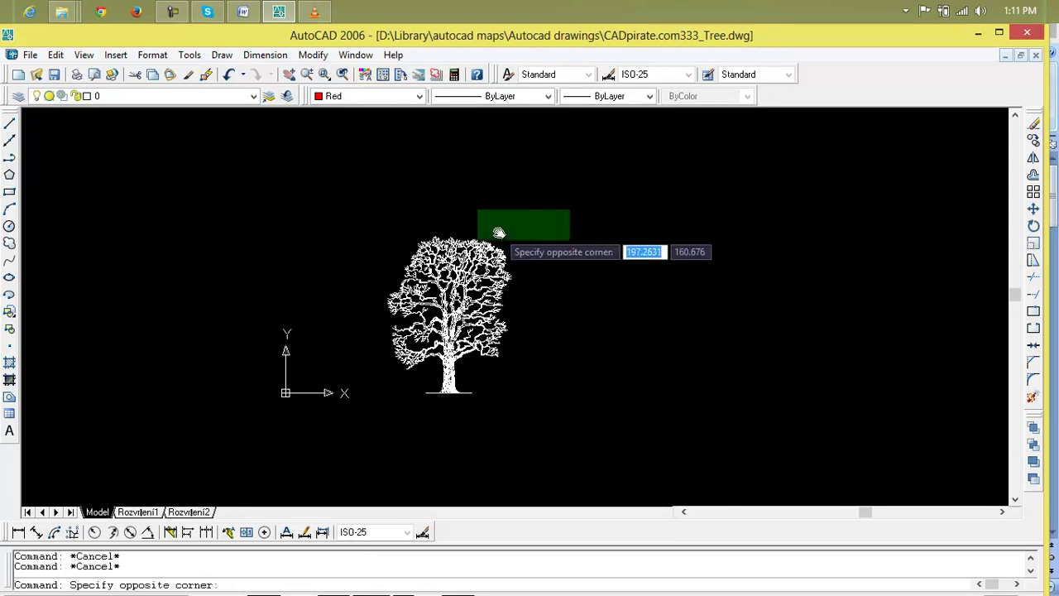
{"action": "left_click", "coordinate": [391, 429]}
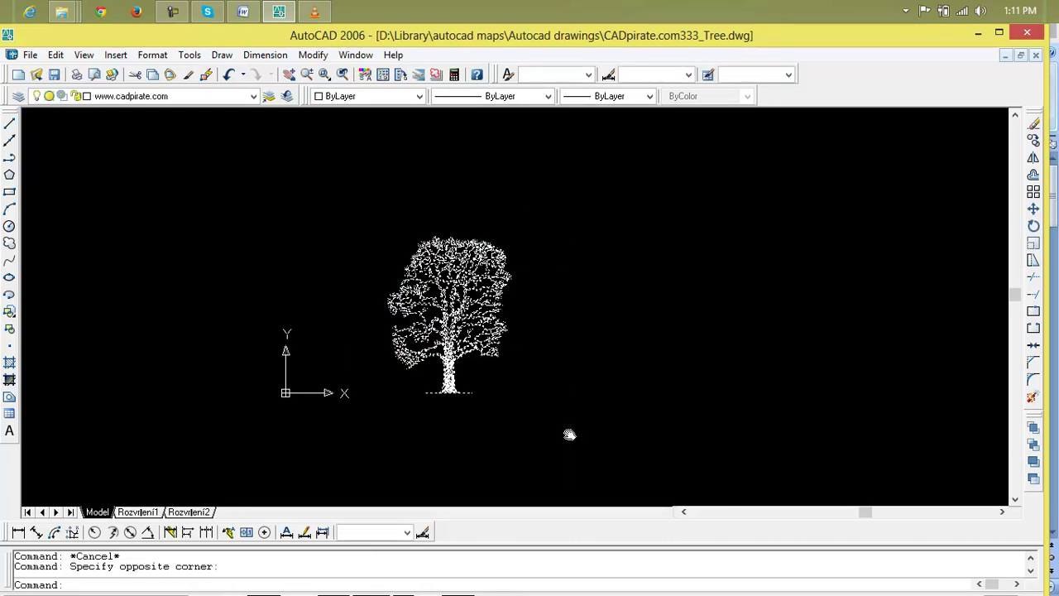
{"action": "key", "text": "ctrl+c"}
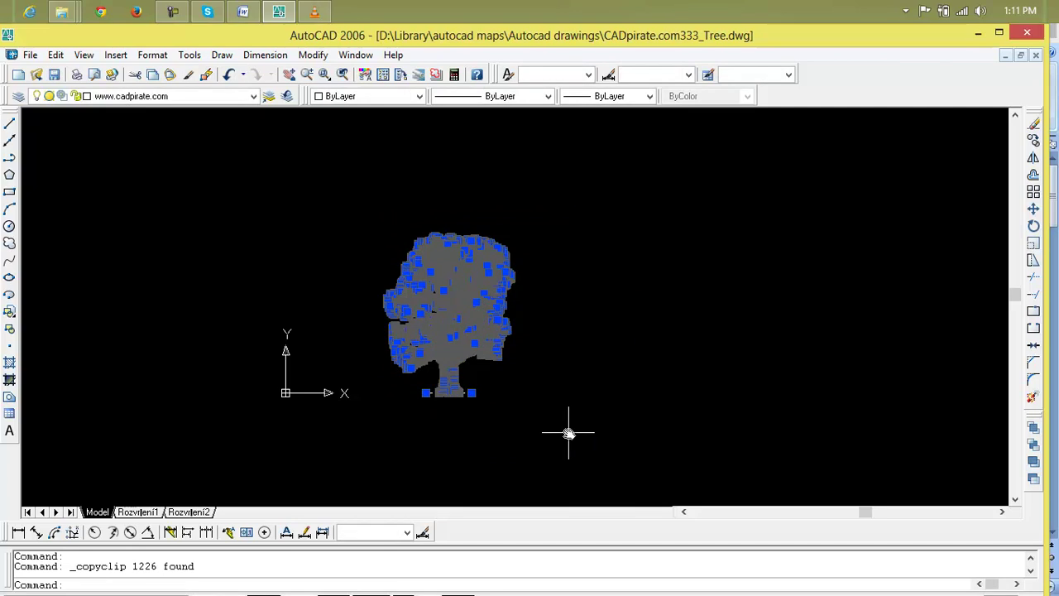
Step: Return to Drawing3.dwg and paste the tree at ground level in front of the house's left corner
{"action": "left_click", "coordinate": [1005, 56]}
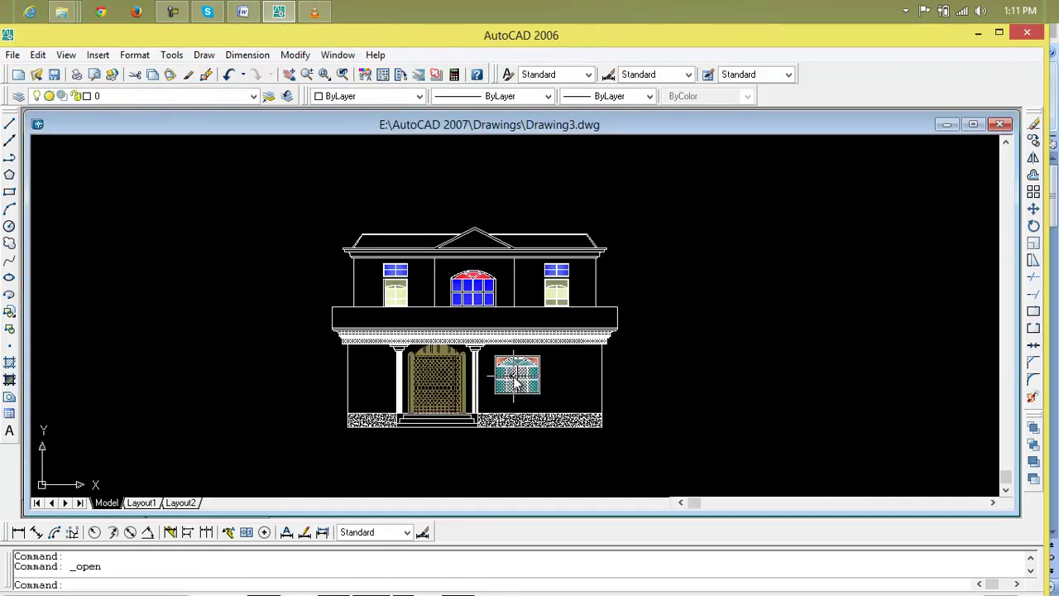
{"action": "key", "text": "ctrl+v"}
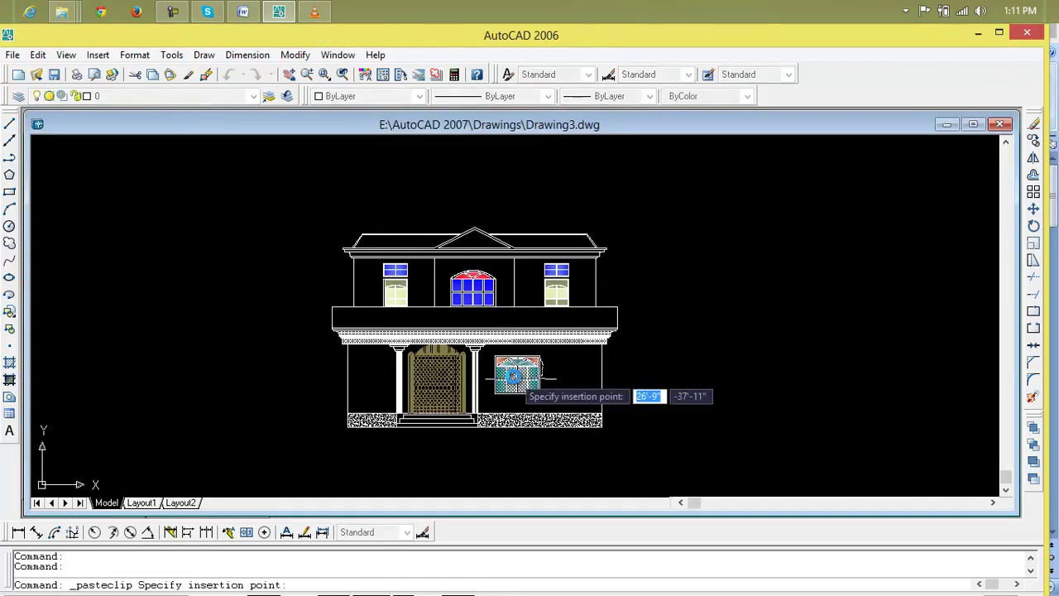
{"action": "left_click", "coordinate": [305, 433]}
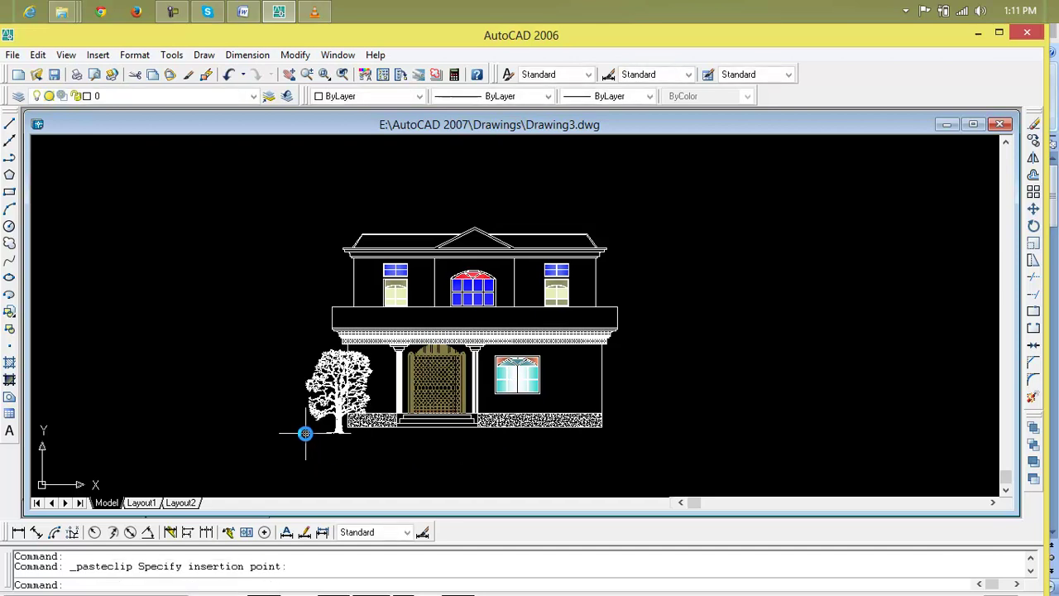
{"action": "scroll", "coordinate": [353, 427], "scroll_direction": "up", "scroll_amount": 4}
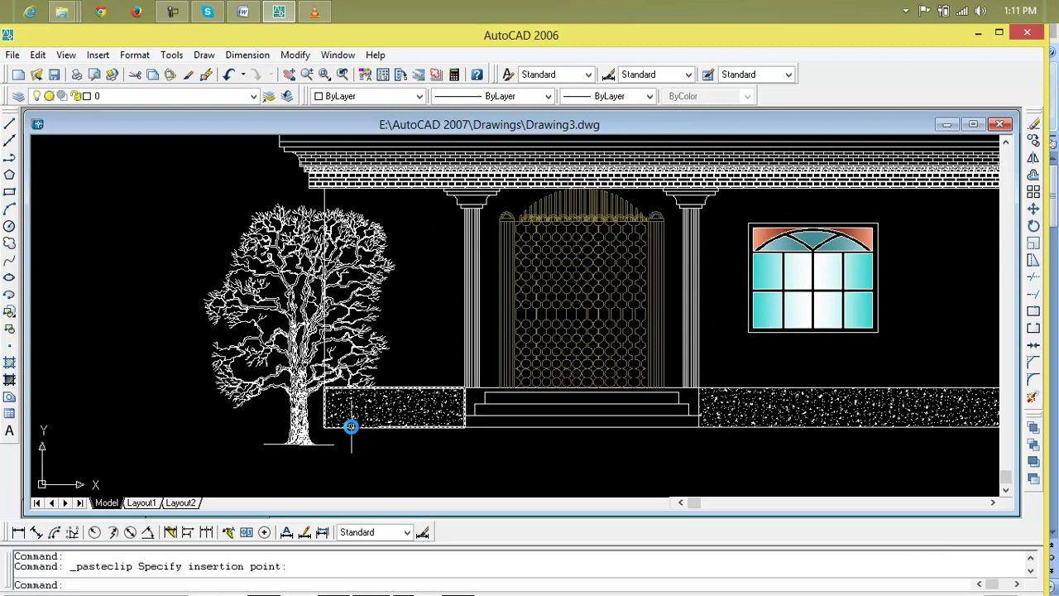
{"action": "key", "text": "Escape"}
{"action": "key", "text": "Escape"}
{"action": "scroll", "coordinate": [351, 427], "scroll_direction": "down", "scroll_amount": 2}
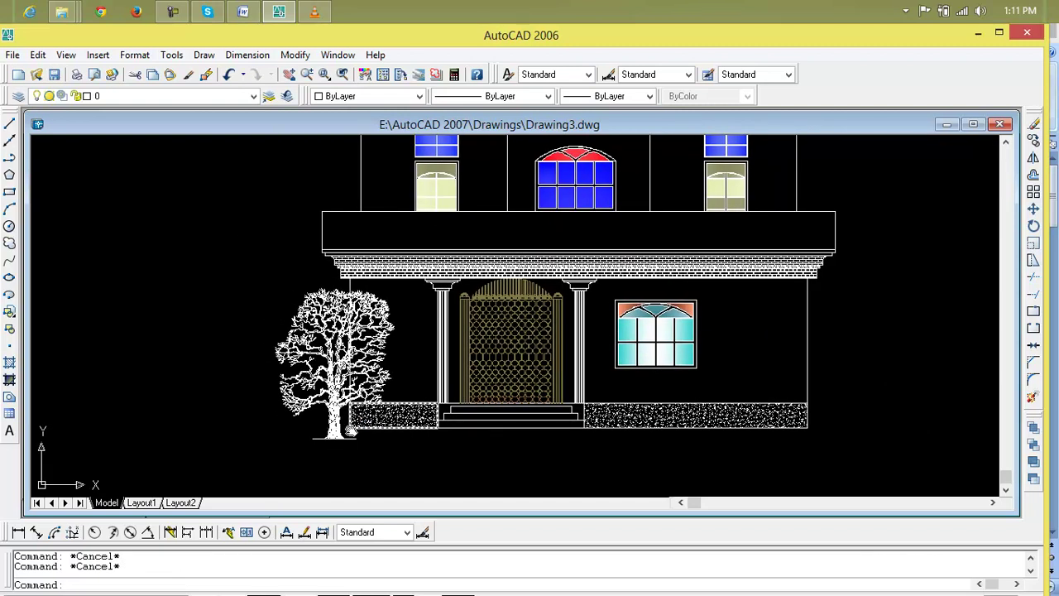
{"action": "type", "text": "m"}
{"action": "key", "text": "Return"}
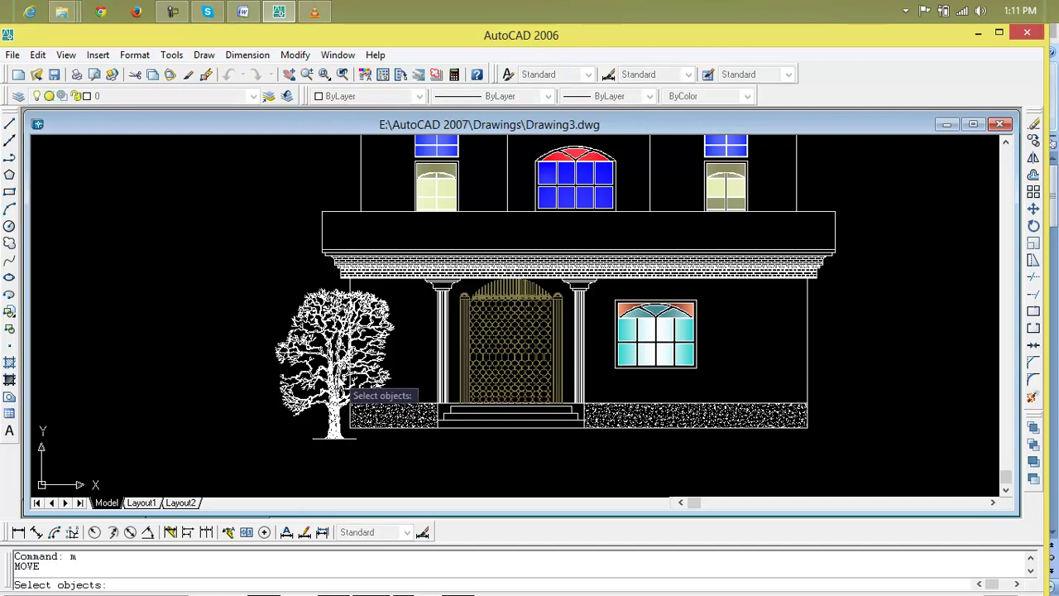
{"action": "left_click", "coordinate": [285, 300]}
{"action": "left_click", "coordinate": [303, 330]}
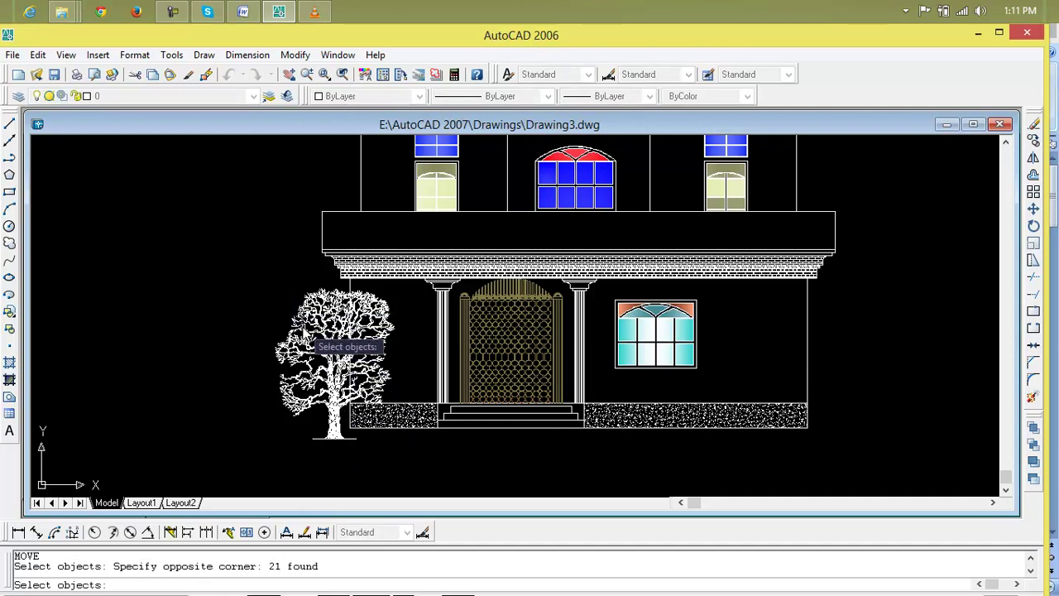
{"action": "key", "text": "Escape"}
{"action": "key", "text": "Escape"}
Step: Maximize the Drawing3.dwg window inside the workspace
{"action": "double_click", "coordinate": [577, 124]}
{"action": "key", "text": "Escape"}
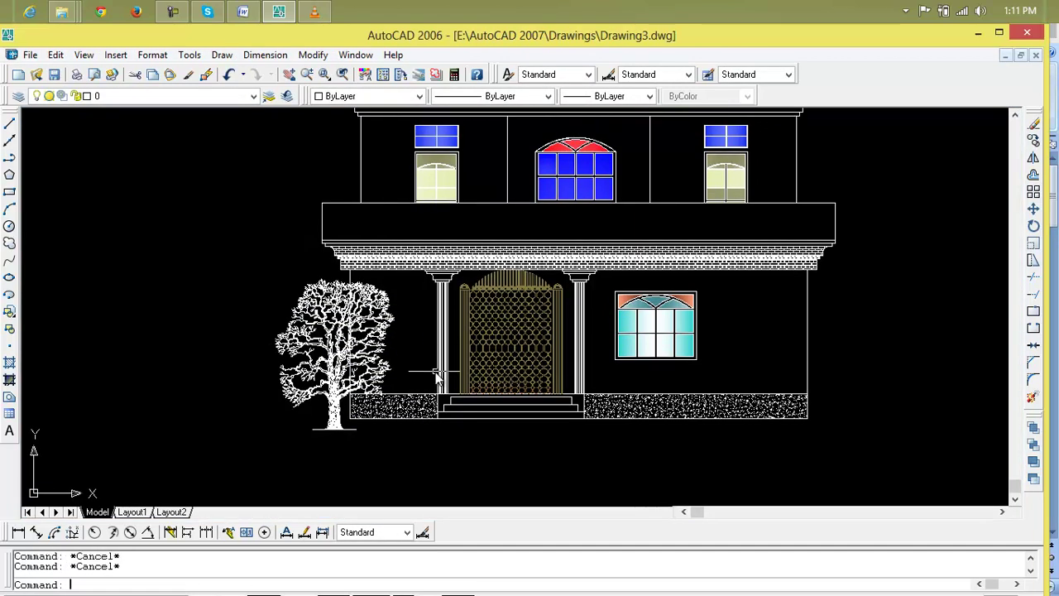
{"action": "type", "text": "m"}
{"action": "key", "text": "Return"}
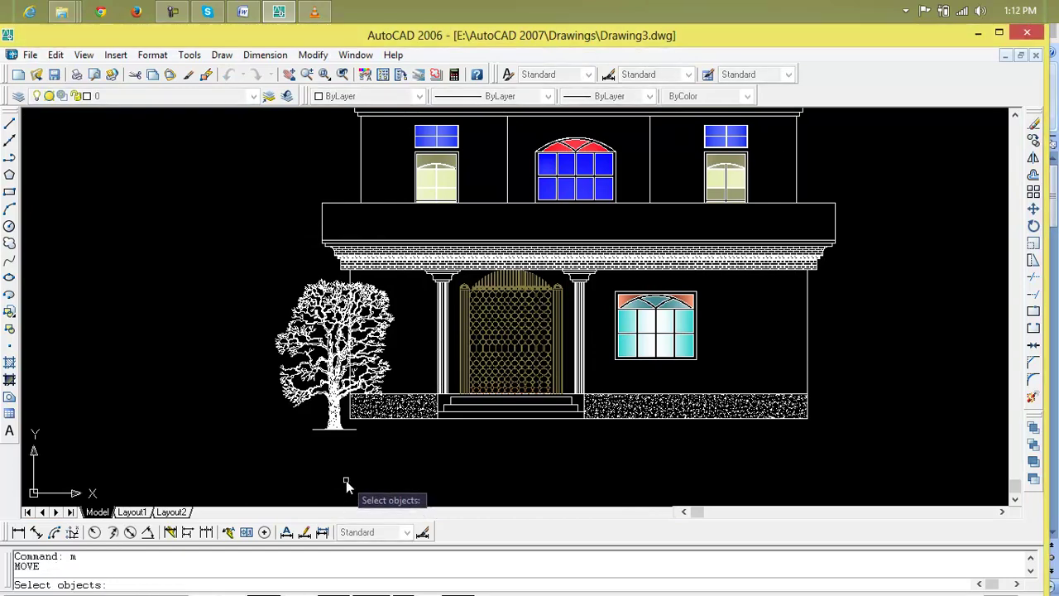
{"action": "left_click", "coordinate": [373, 472]}
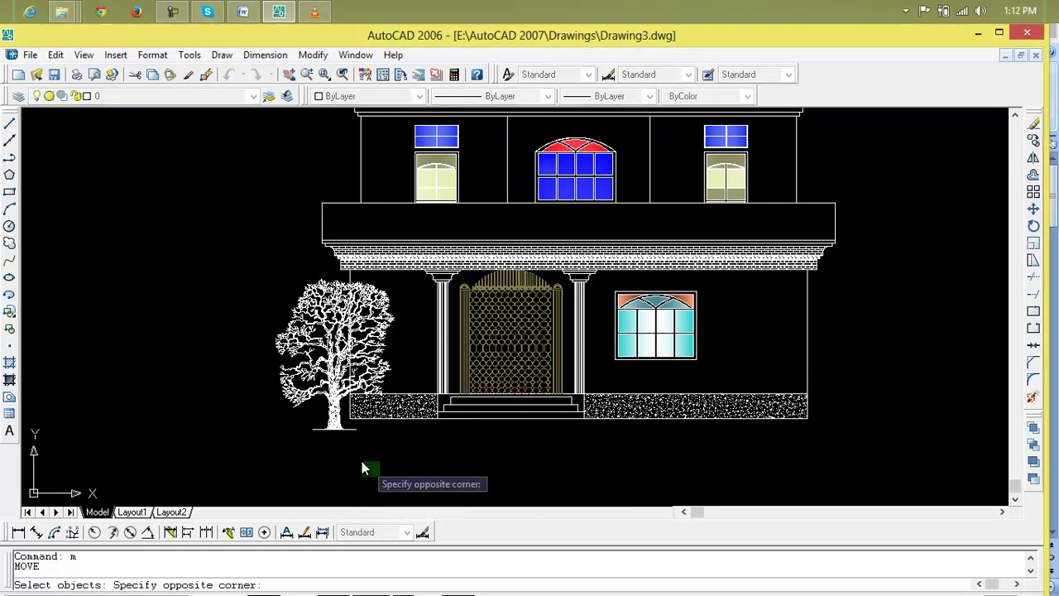
{"action": "left_click", "coordinate": [303, 377]}
{"action": "key", "text": "Escape"}
{"action": "key", "text": "Escape"}
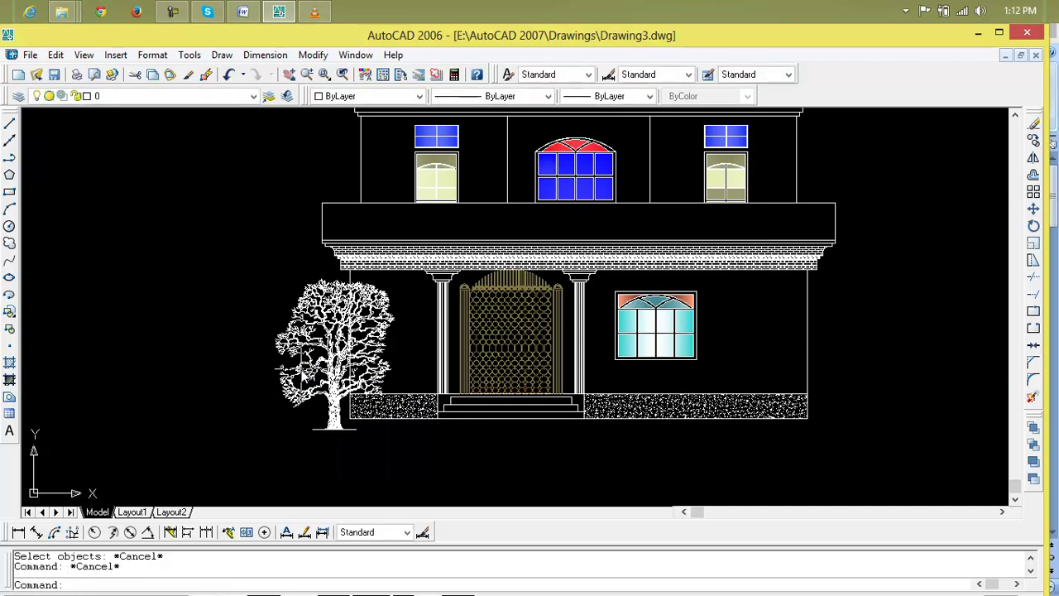
{"action": "key", "text": "Escape"}
{"action": "type", "text": "m"}
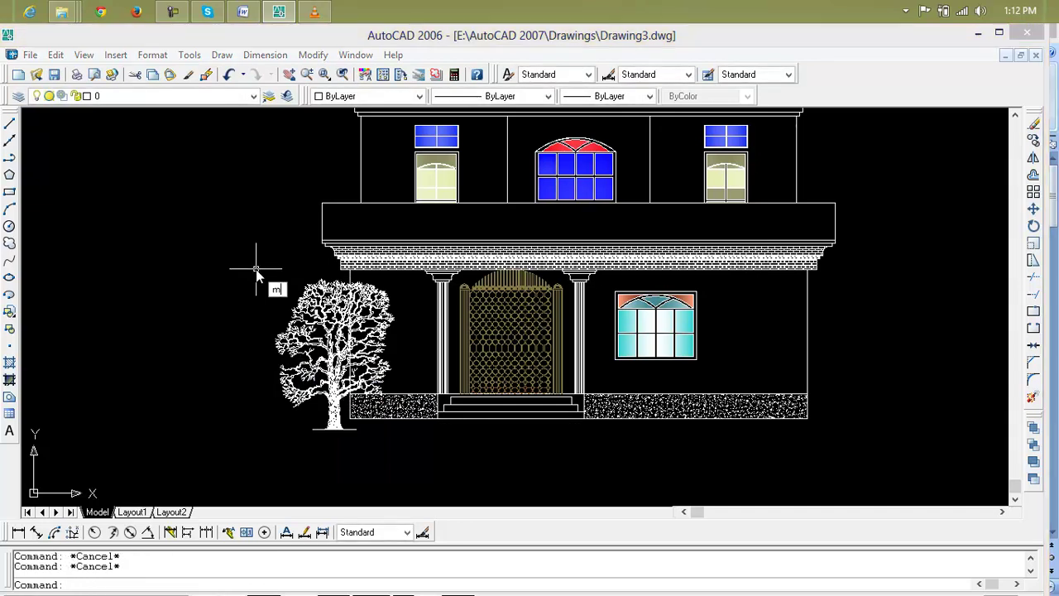
{"action": "key", "text": "Return"}
{"action": "left_click", "coordinate": [263, 268]}
{"action": "left_click", "coordinate": [319, 346]}
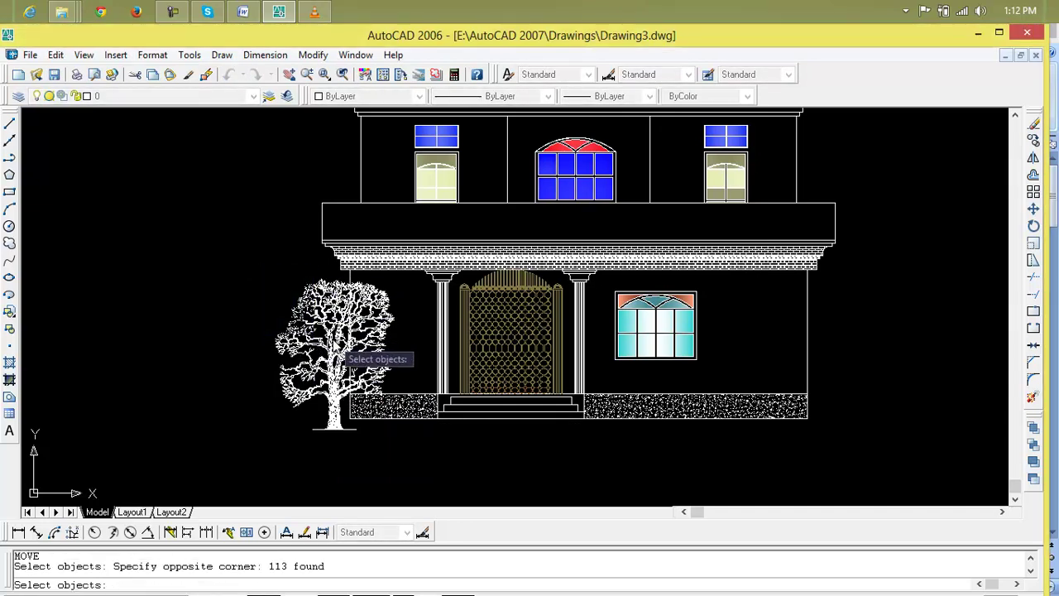
{"action": "scroll", "coordinate": [317, 343], "scroll_direction": "up", "scroll_amount": 3}
{"action": "left_click", "coordinate": [504, 204]}
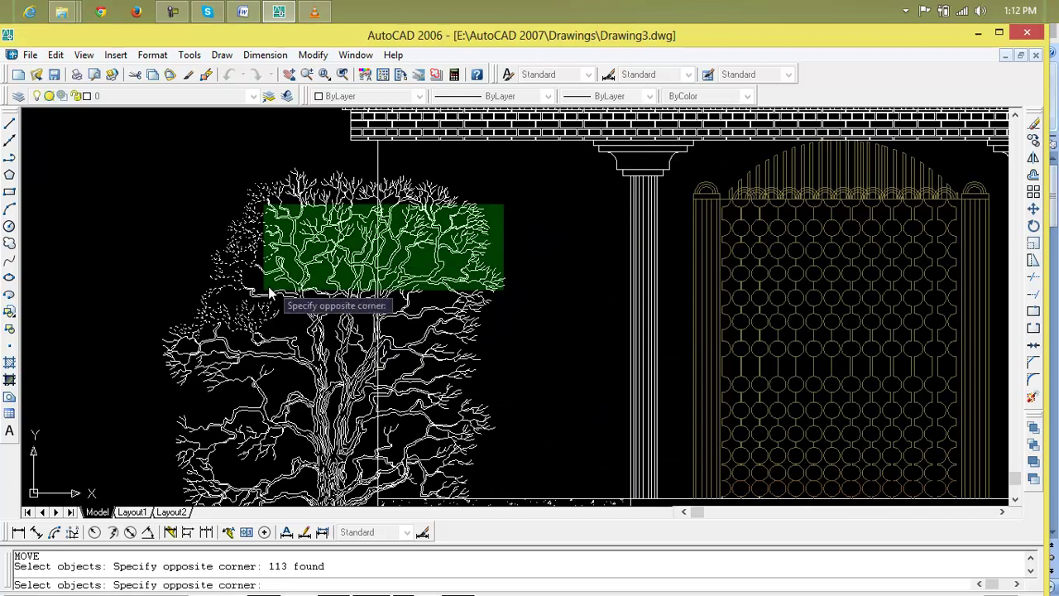
{"action": "left_click", "coordinate": [197, 404]}
{"action": "scroll", "coordinate": [321, 418], "scroll_direction": "down", "scroll_amount": 4}
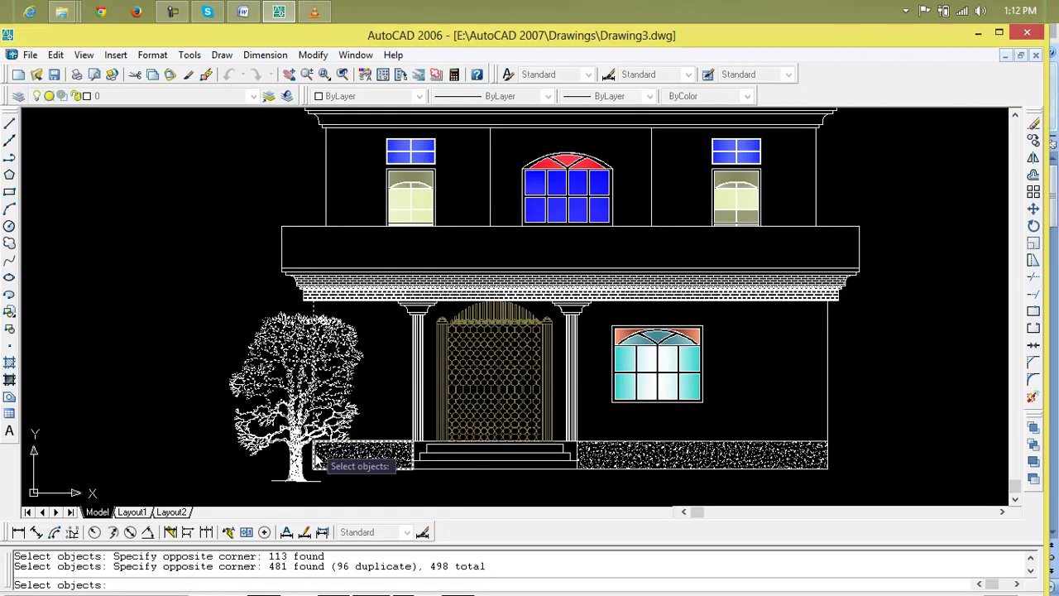
{"action": "left_click", "coordinate": [304, 495]}
{"action": "left_click", "coordinate": [286, 469]}
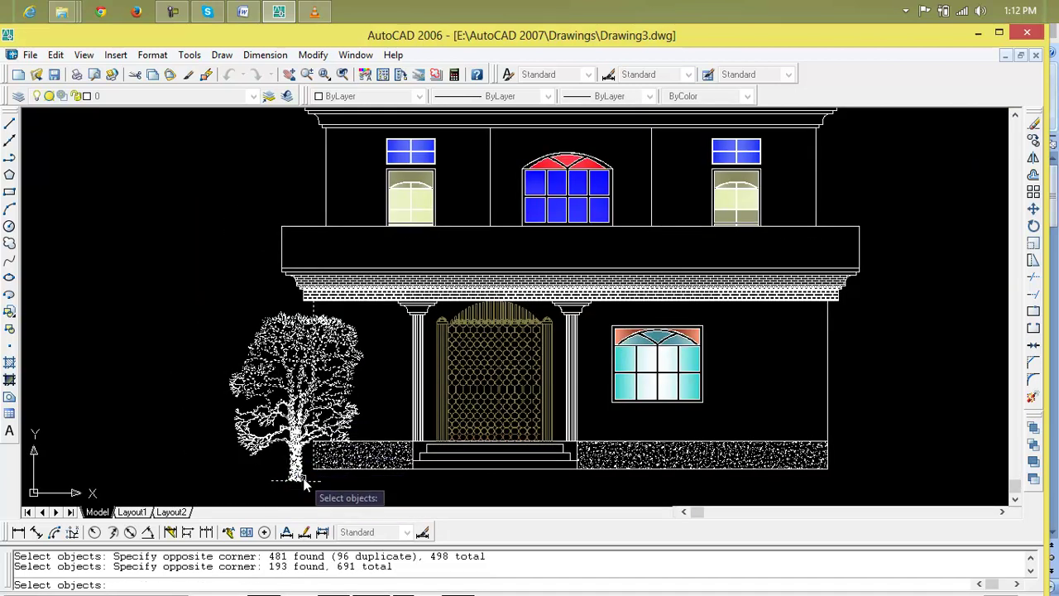
{"action": "key", "text": "Escape"}
{"action": "key", "text": "Escape"}
Step: Undo the recent operations back through the paste of the tree at the house's corner
{"action": "key", "text": "ctrl+z"}
{"action": "key", "text": "ctrl+z"}
{"action": "key", "text": "ctrl+z"}
{"action": "key", "text": "ctrl+z"}
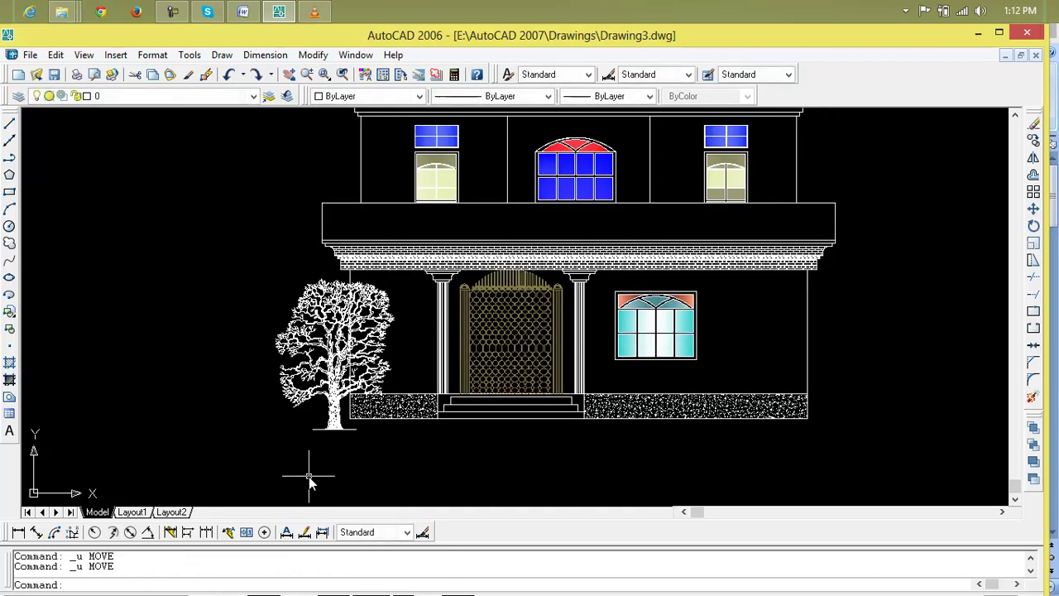
{"action": "key", "text": "ctrl+z"}
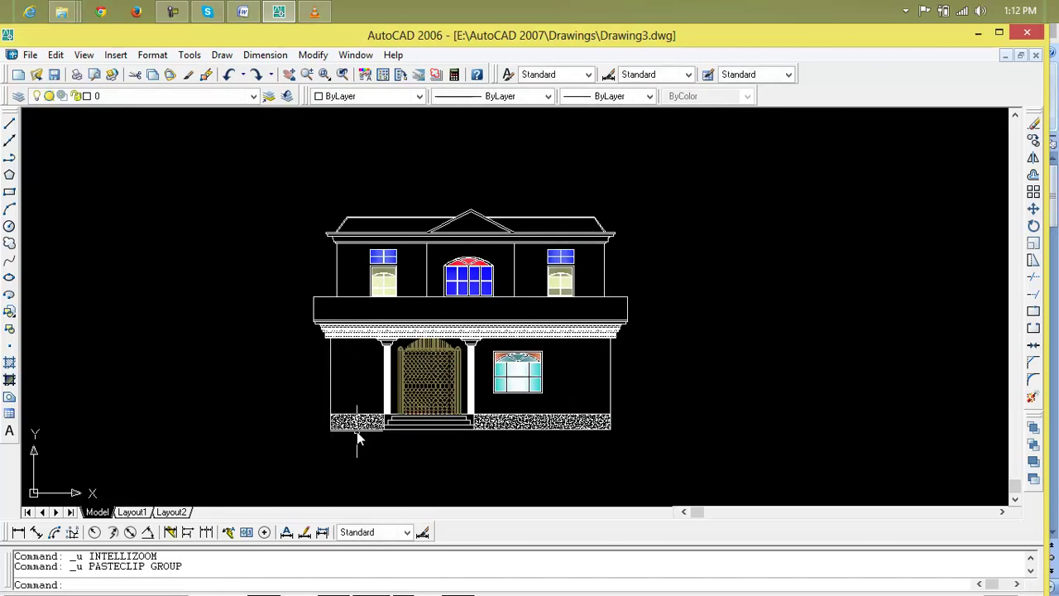
Step: Check the other open drawings, CADpirate.com333_Tree and CADpirate.com087-Doors_Traditional_01, leaving each one minimized
{"action": "left_click", "coordinate": [1008, 56]}
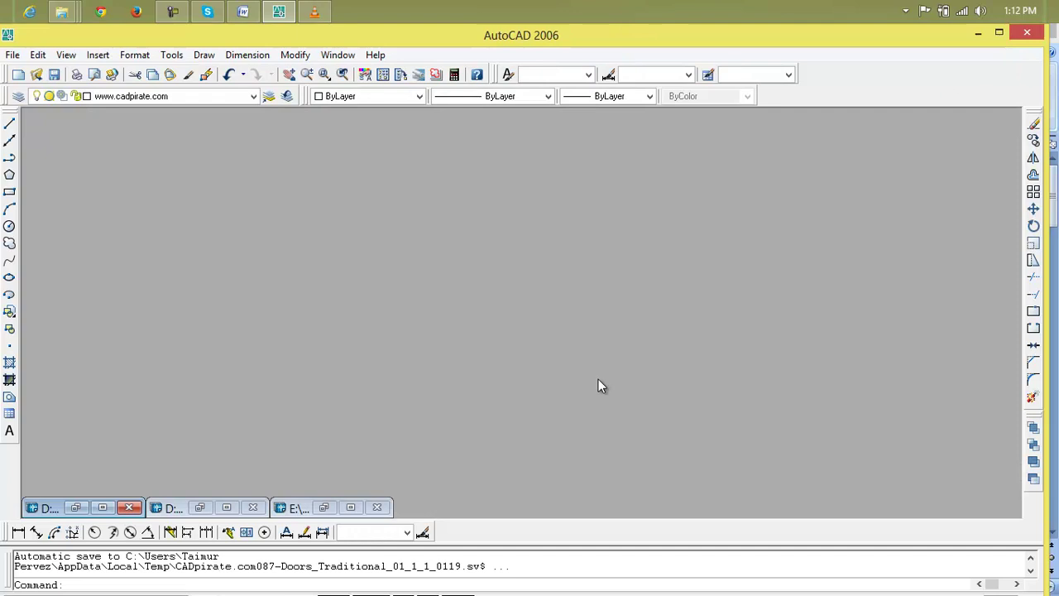
{"action": "left_click", "coordinate": [329, 507]}
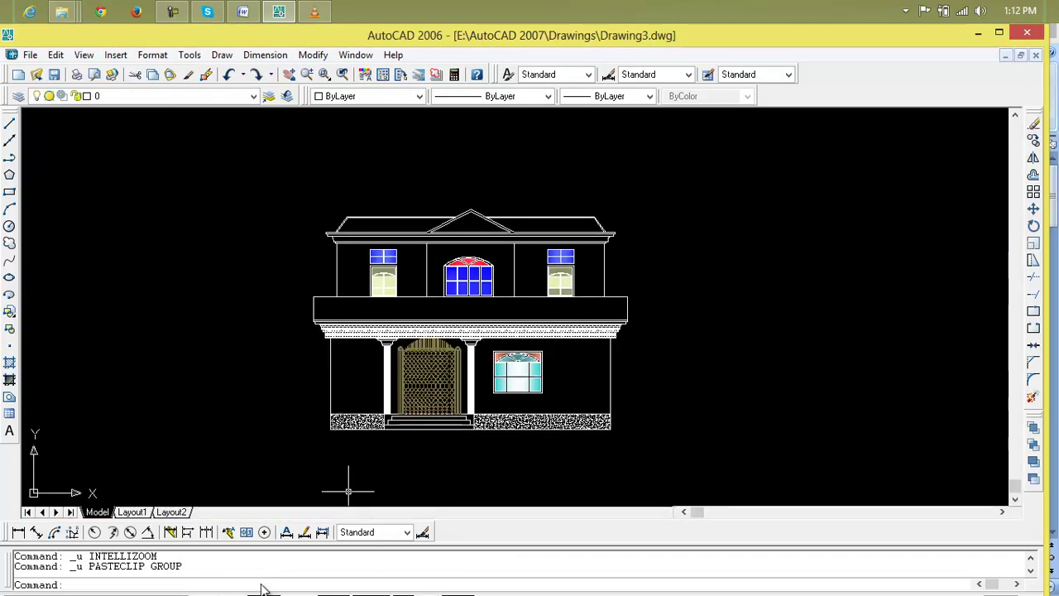
{"action": "left_click", "coordinate": [1006, 56]}
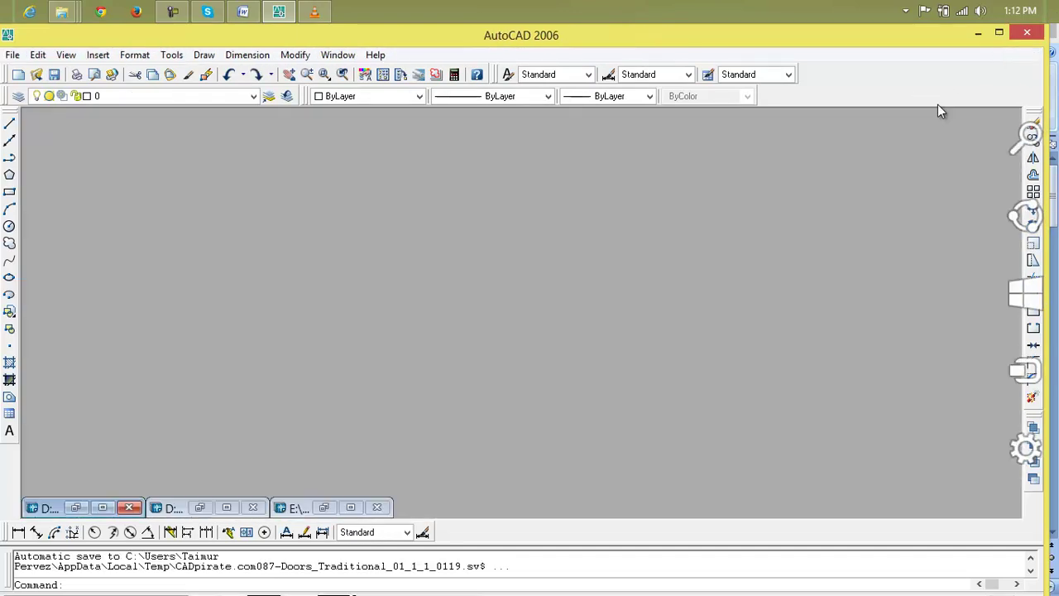
{"action": "left_click", "coordinate": [199, 506]}
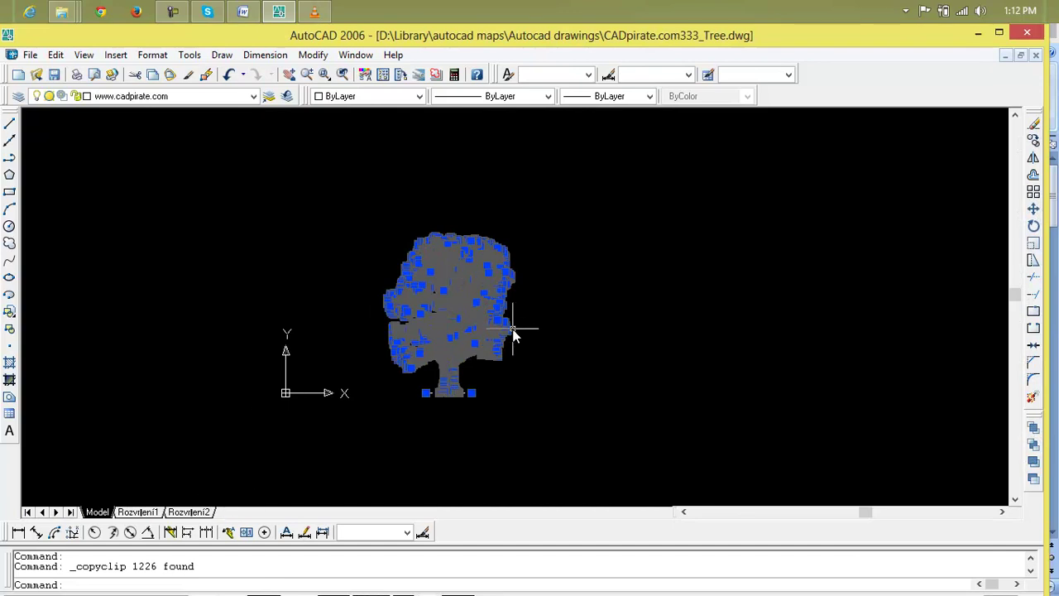
{"action": "left_click", "coordinate": [1006, 56]}
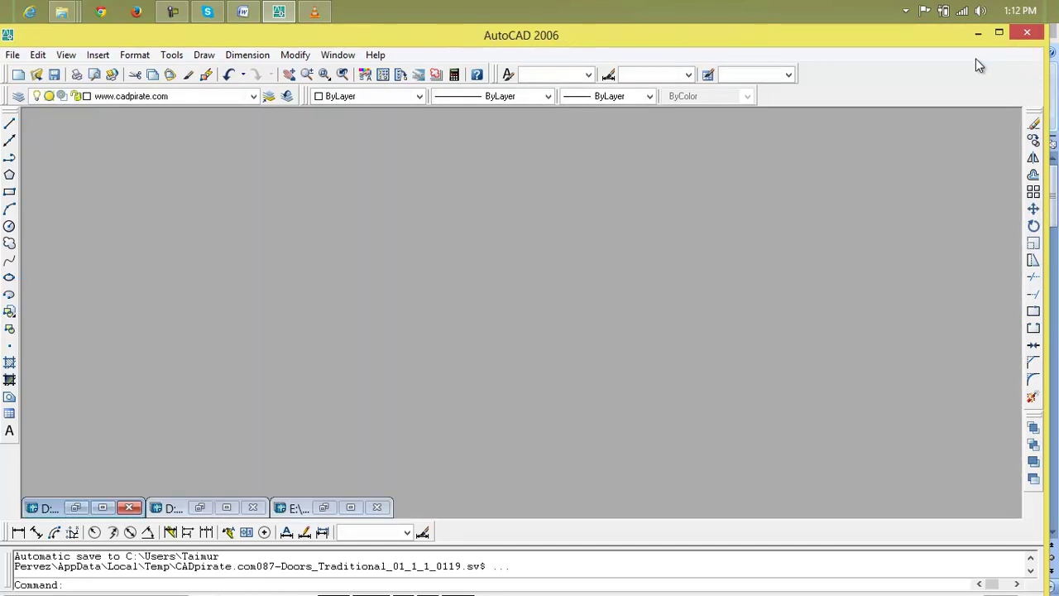
{"action": "left_click", "coordinate": [102, 507]}
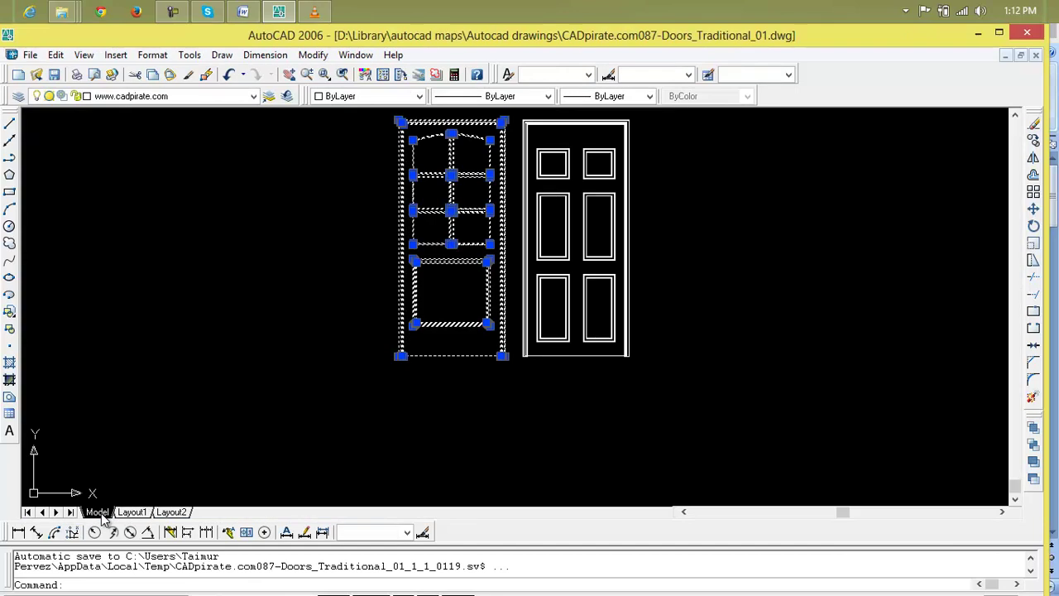
{"action": "left_click", "coordinate": [1007, 56]}
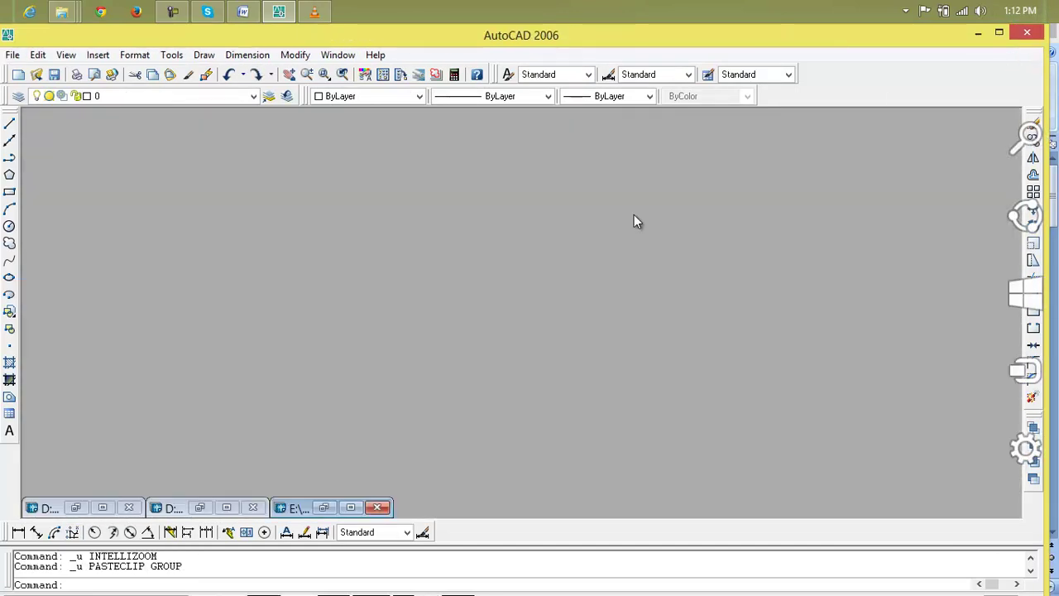
Step: Close CADpirate.com087-Doors_Traditional_01.dwg without saving its changes and return to Drawing3.dwg
{"action": "double_click", "coordinate": [154, 507]}
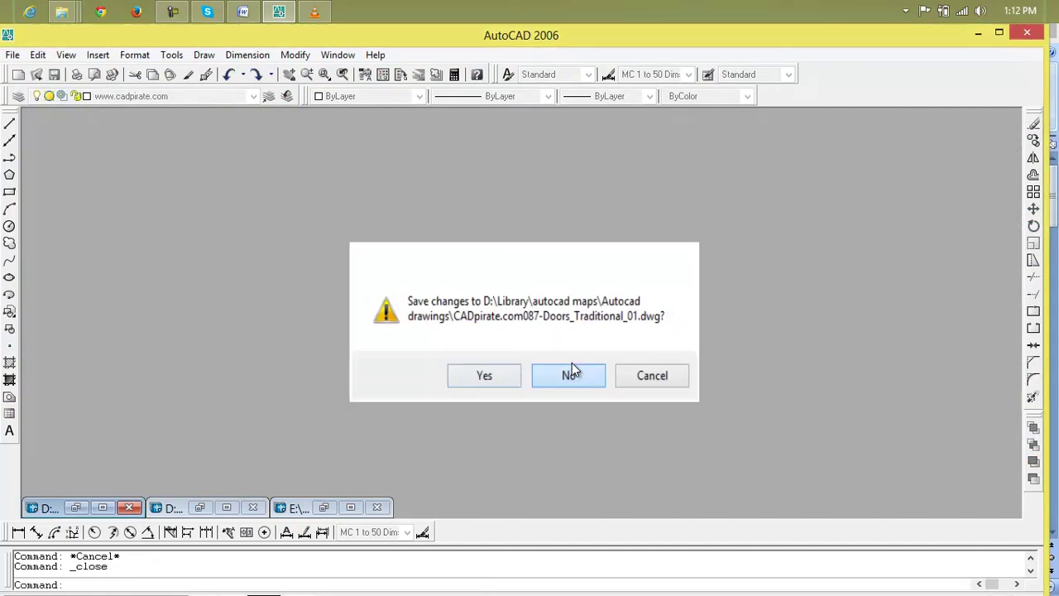
{"action": "left_click", "coordinate": [566, 364]}
{"action": "left_click", "coordinate": [349, 507]}
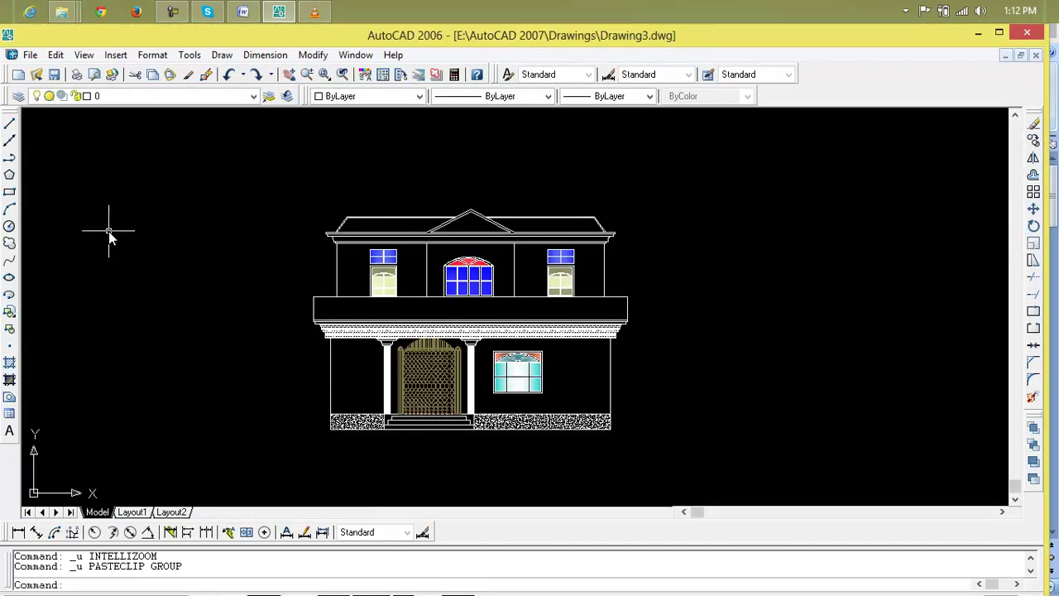
Step: Paste the copied tree near ground level in the empty space well to the left of the house
{"action": "key", "text": "ctrl+v"}
{"action": "left_click", "coordinate": [107, 427]}
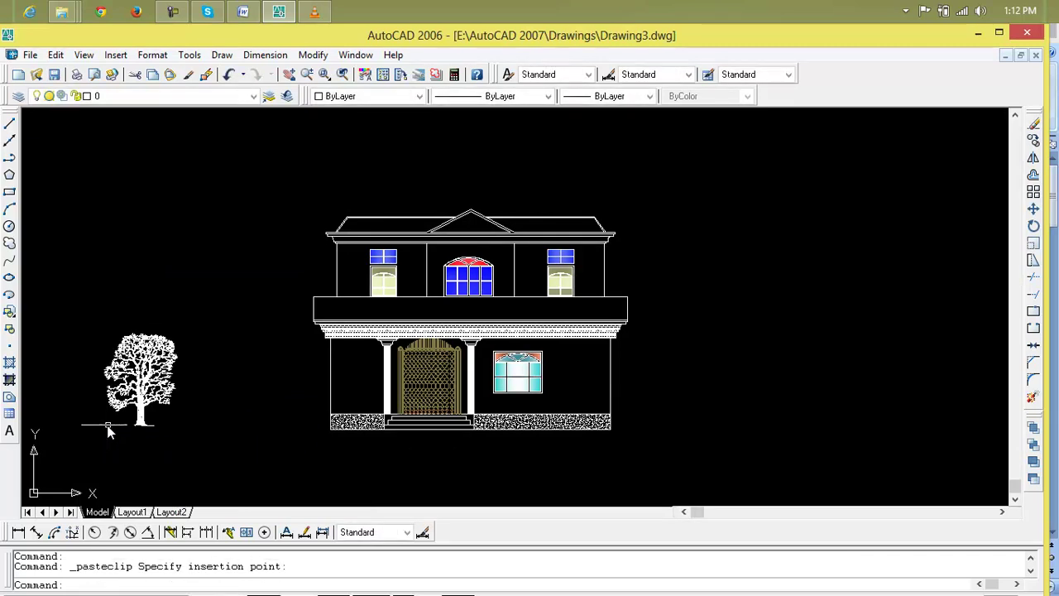
{"action": "scroll", "coordinate": [147, 425], "scroll_direction": "up", "scroll_amount": 4}
{"action": "middle_click_drag", "start_coordinate": [144, 424], "coordinate": [342, 343]}
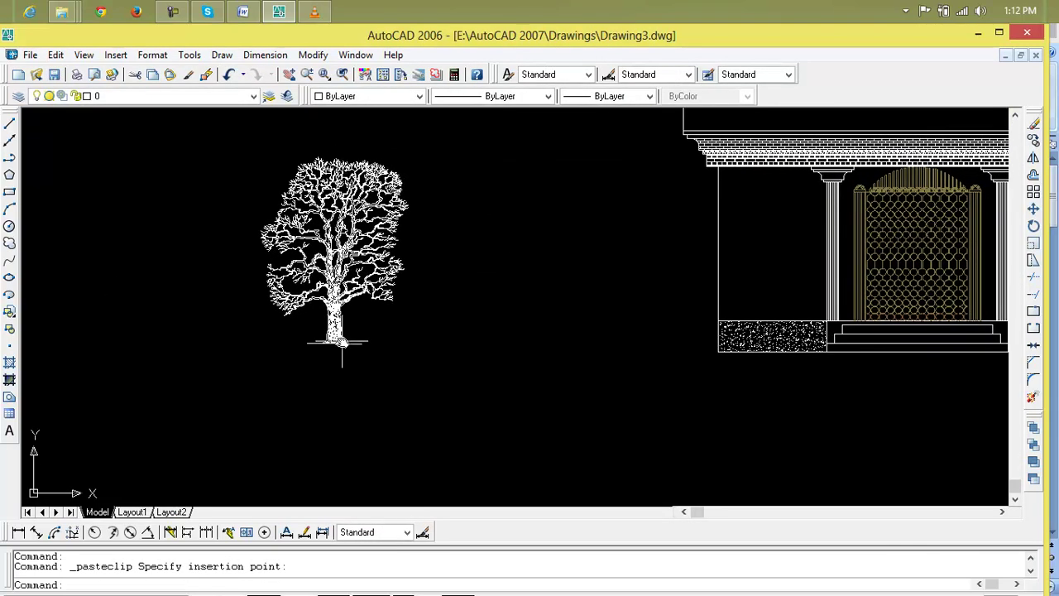
{"action": "key", "text": "Escape"}
{"action": "key", "text": "Escape"}
Step: Move the whole tree with its ground line about 20'-11" at 352° with ortho off, placing it slightly below and beside the house's left corner
{"action": "type", "text": "m"}
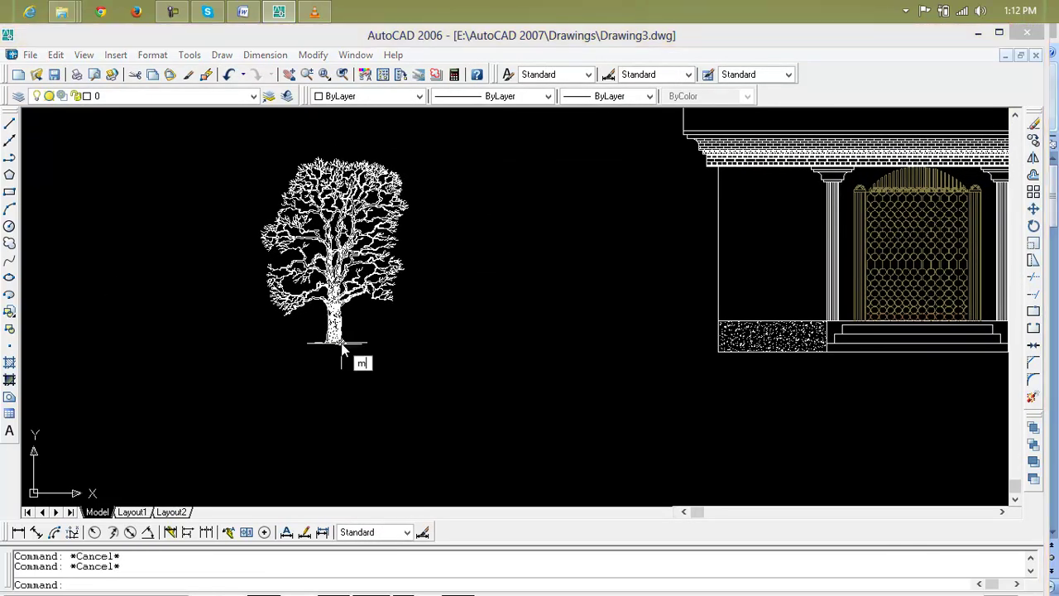
{"action": "key", "text": "Return"}
{"action": "left_click", "coordinate": [476, 142]}
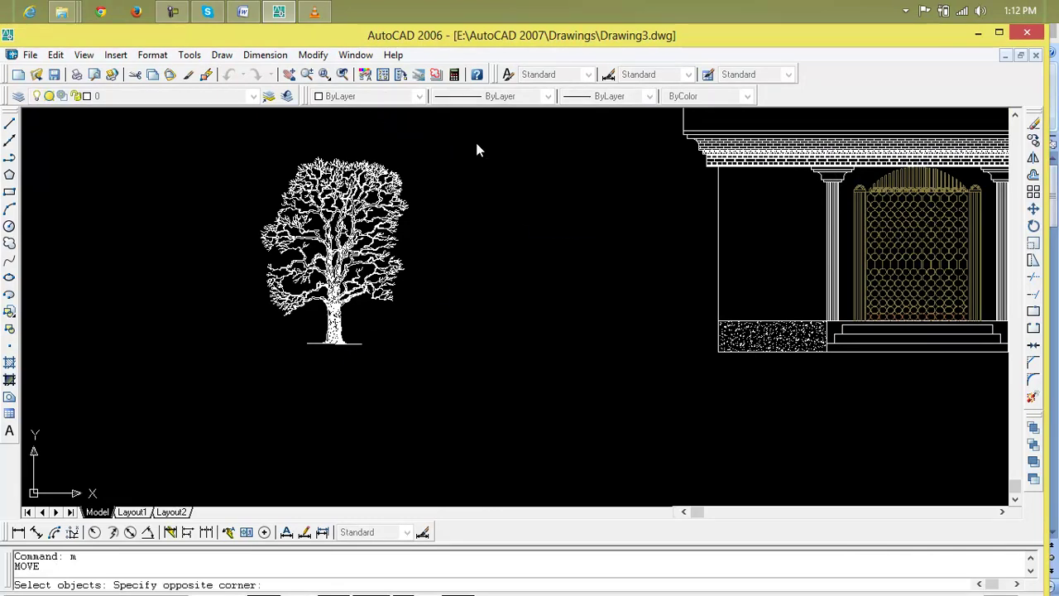
{"action": "left_click", "coordinate": [255, 379]}
{"action": "key", "text": "Return"}
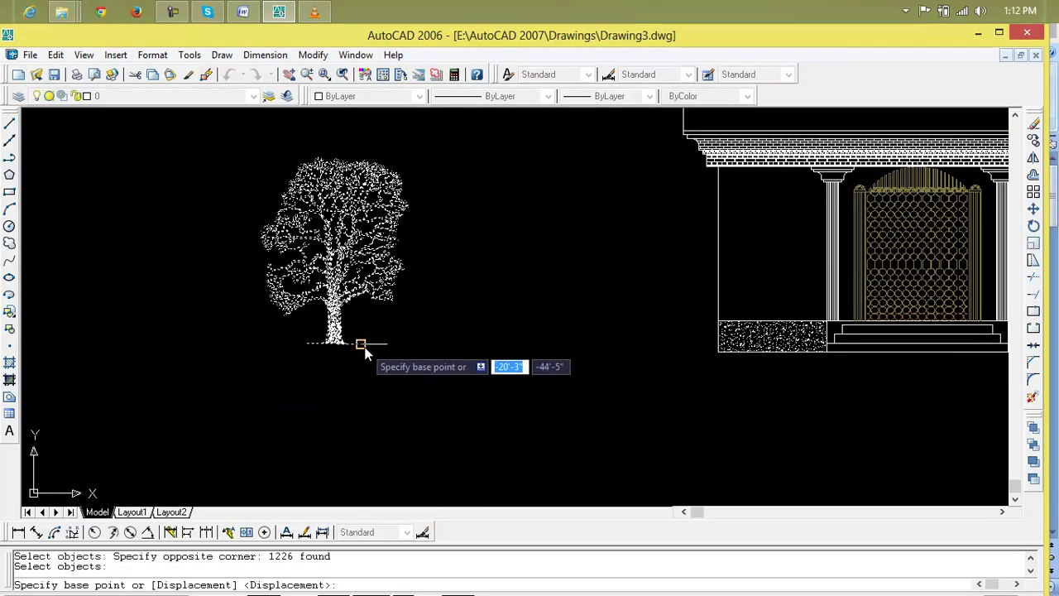
{"action": "left_click", "coordinate": [362, 344]}
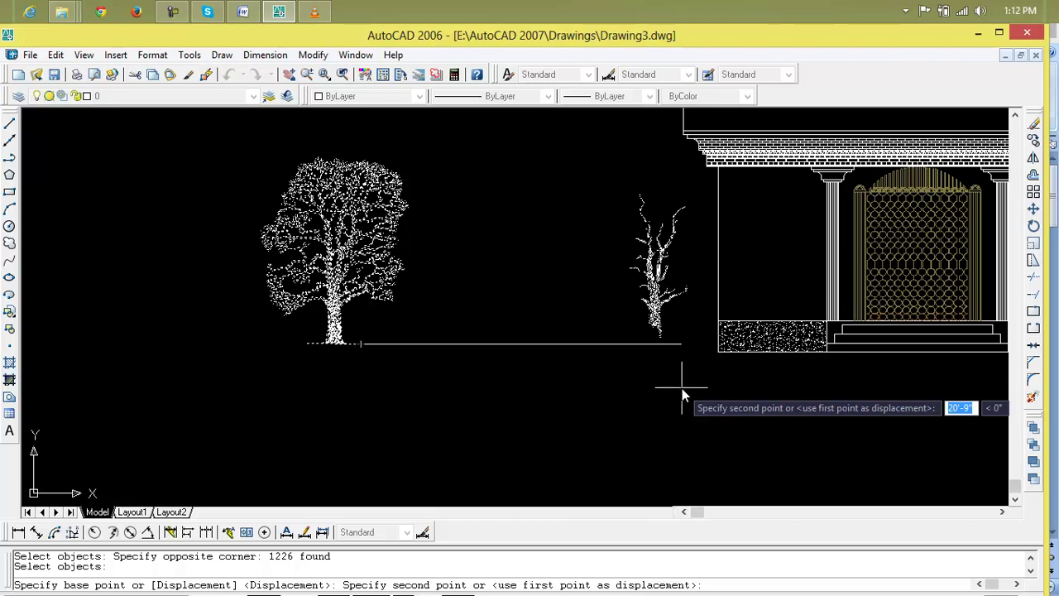
{"action": "key", "text": "F8"}
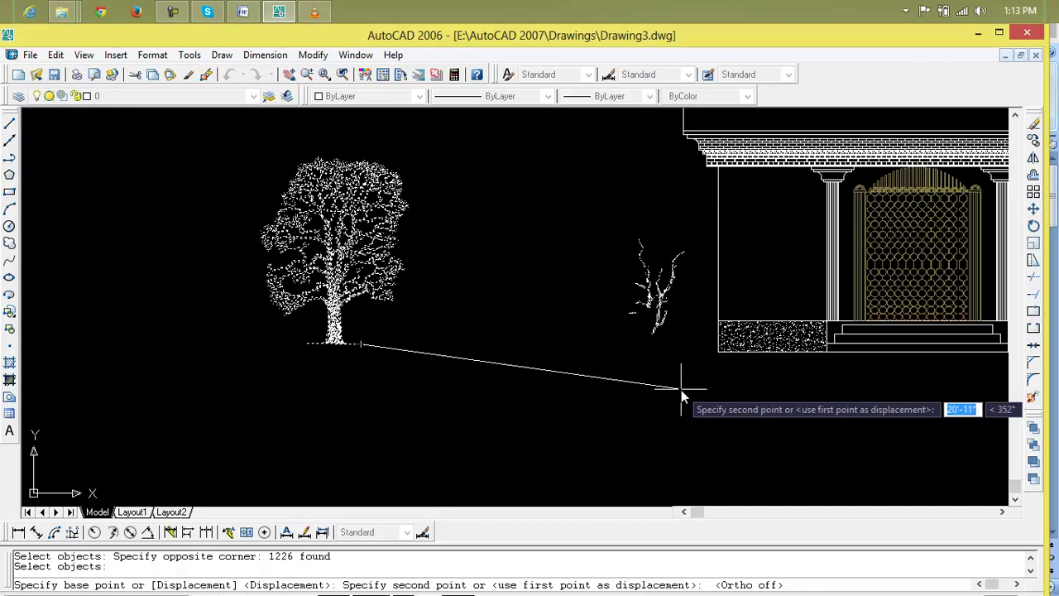
{"action": "left_click", "coordinate": [681, 390]}
{"action": "scroll", "coordinate": [710, 396], "scroll_direction": "down", "scroll_amount": 2}
{"action": "middle_click_drag", "start_coordinate": [728, 393], "coordinate": [482, 307]}
{"action": "scroll", "coordinate": [485, 313], "scroll_direction": "up", "scroll_amount": 3}
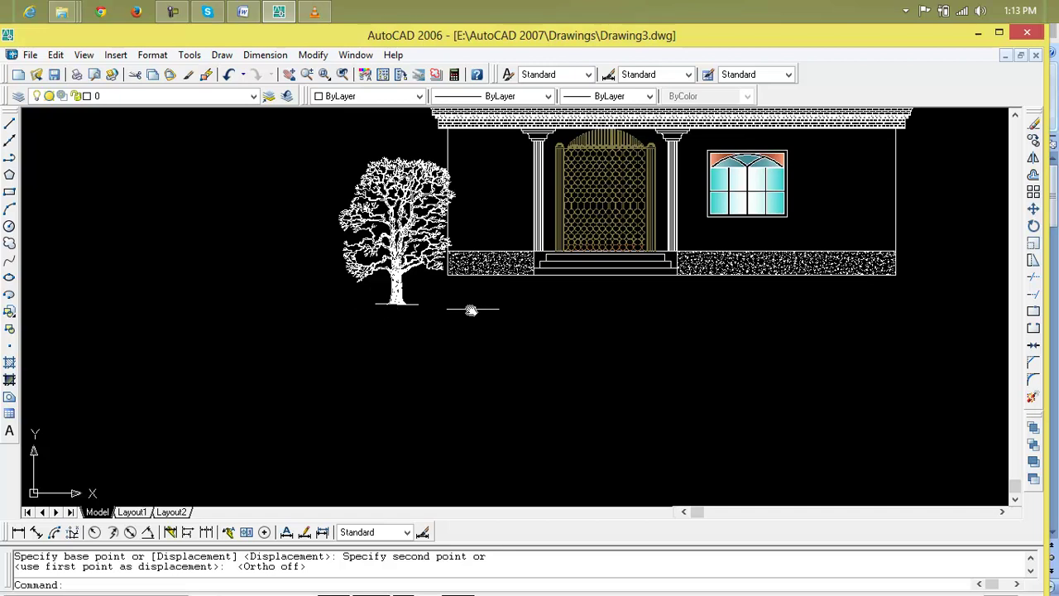
{"action": "scroll", "coordinate": [514, 311], "scroll_direction": "down", "scroll_amount": 3}
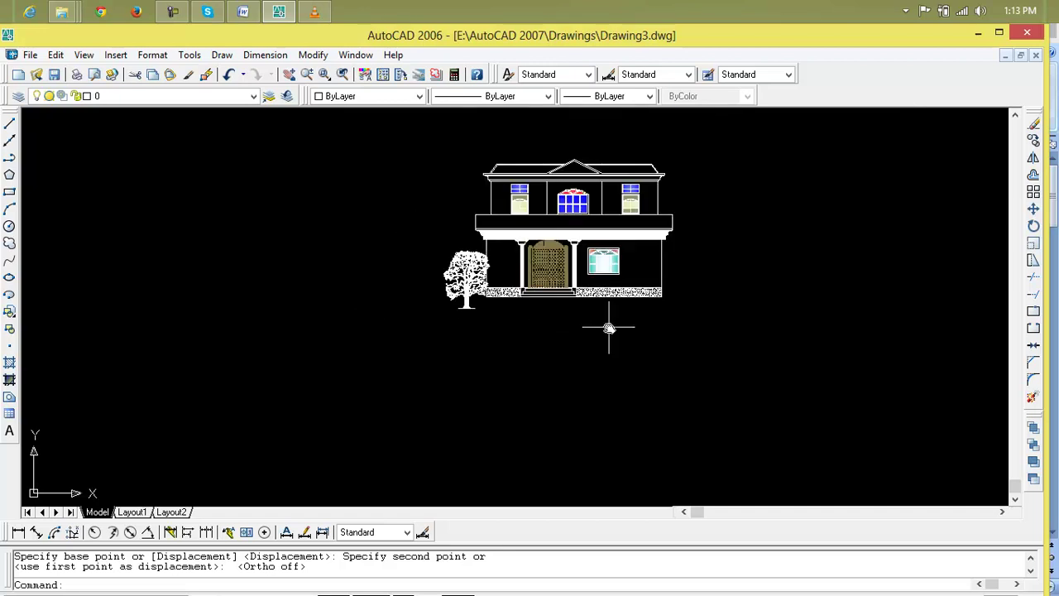
{"action": "key", "text": "Escape"}
{"action": "key", "text": "Escape"}
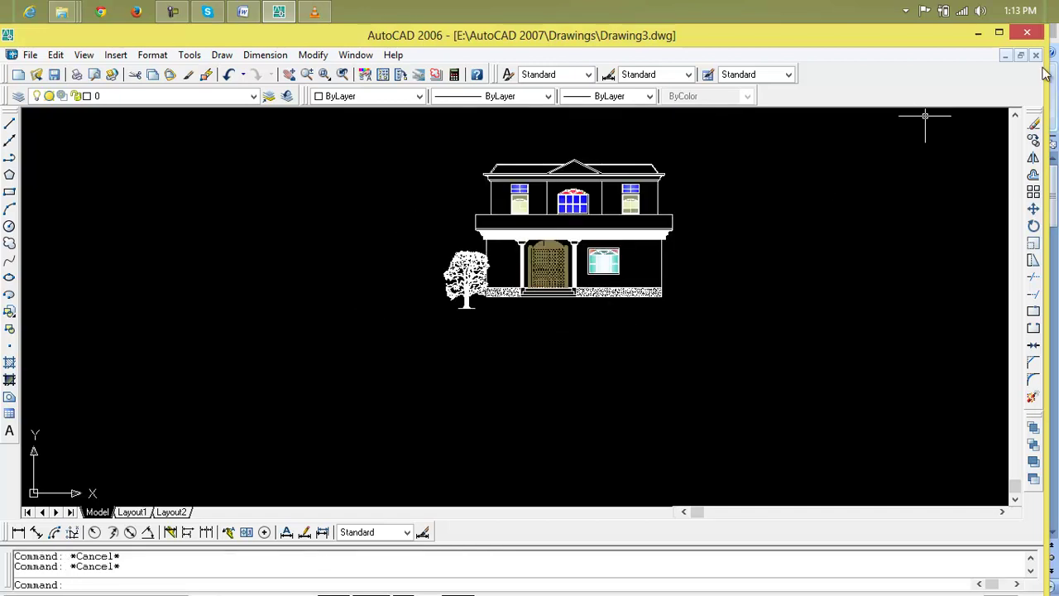
Step: Look through the library files in the Autocad drawings folder, previewing entries from CADpirate.com102-Screw_head to the People archive
{"action": "key", "text": "ctrl+o"}
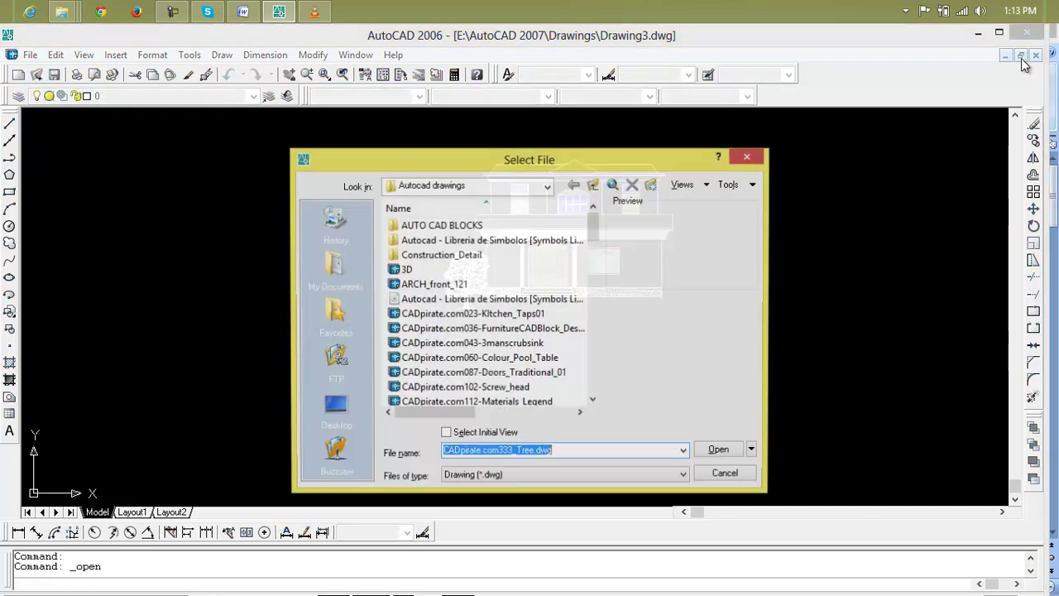
{"action": "left_click", "coordinate": [519, 389]}
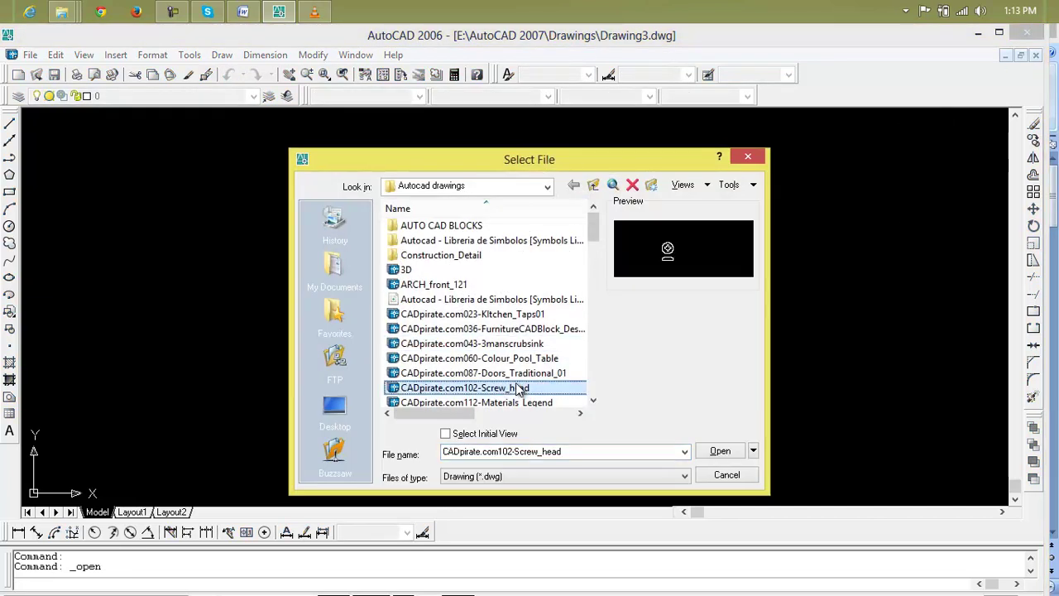
{"action": "key", "text": "Down"}
{"action": "key", "text": "Down"}
{"action": "key", "text": "Down"}
{"action": "key", "text": "Down"}
{"action": "key", "text": "Down"}
{"action": "key", "text": "Down"}
{"action": "key", "text": "Down"}
{"action": "key", "text": "Down"}
{"action": "key", "text": "Down"}
{"action": "key", "text": "Down"}
{"action": "key", "text": "Down"}
{"action": "key", "text": "Down"}
{"action": "key", "text": "Down"}
{"action": "key", "text": "Down"}
{"action": "key", "text": "Down"}
{"action": "key", "text": "Down"}
{"action": "key", "text": "Down"}
{"action": "key", "text": "Down"}
{"action": "key", "text": "Down"}
{"action": "key", "text": "Down"}
{"action": "key", "text": "Down"}
{"action": "key", "text": "Down"}
{"action": "key", "text": "Down"}
{"action": "key", "text": "Down"}
{"action": "key", "text": "Down"}
{"action": "key", "text": "Down"}
{"action": "key", "text": "Down"}
{"action": "key", "text": "Down"}
{"action": "key", "text": "Down"}
{"action": "key", "text": "Down"}
{"action": "key", "text": "Down"}
{"action": "key", "text": "Down"}
{"action": "key", "text": "Down"}
{"action": "key", "text": "Down"}
{"action": "key", "text": "Down"}
{"action": "key", "text": "Down"}
{"action": "key", "text": "Down"}
{"action": "key", "text": "Up"}
{"action": "key", "text": "Down"}
{"action": "key", "text": "Down"}
{"action": "key", "text": "Down"}
{"action": "key", "text": "Down"}
{"action": "key", "text": "Down"}
{"action": "key", "text": "Down"}
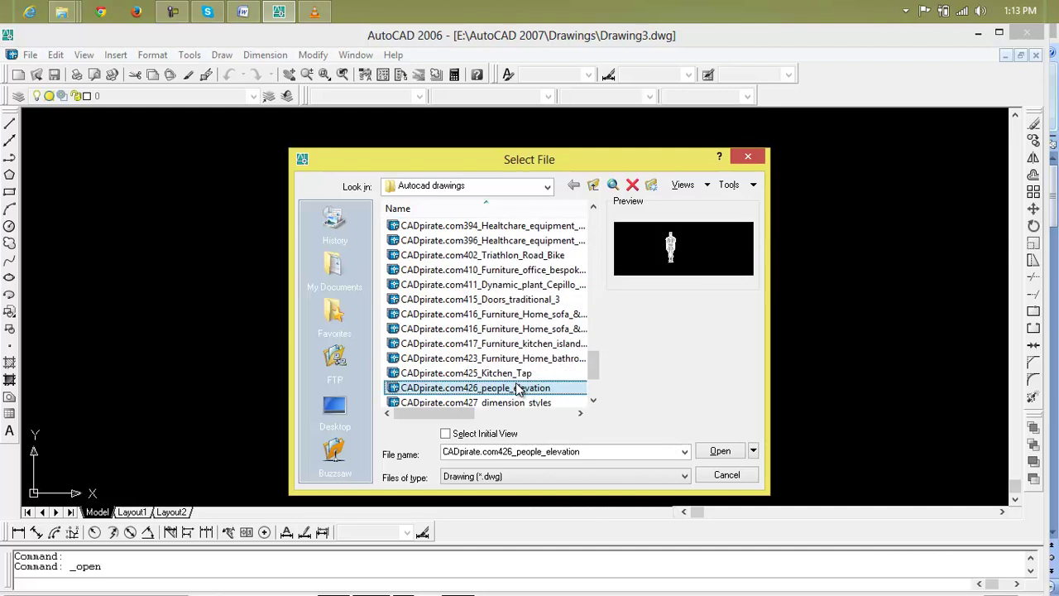
{"action": "key", "text": "Down"}
{"action": "key", "text": "Down"}
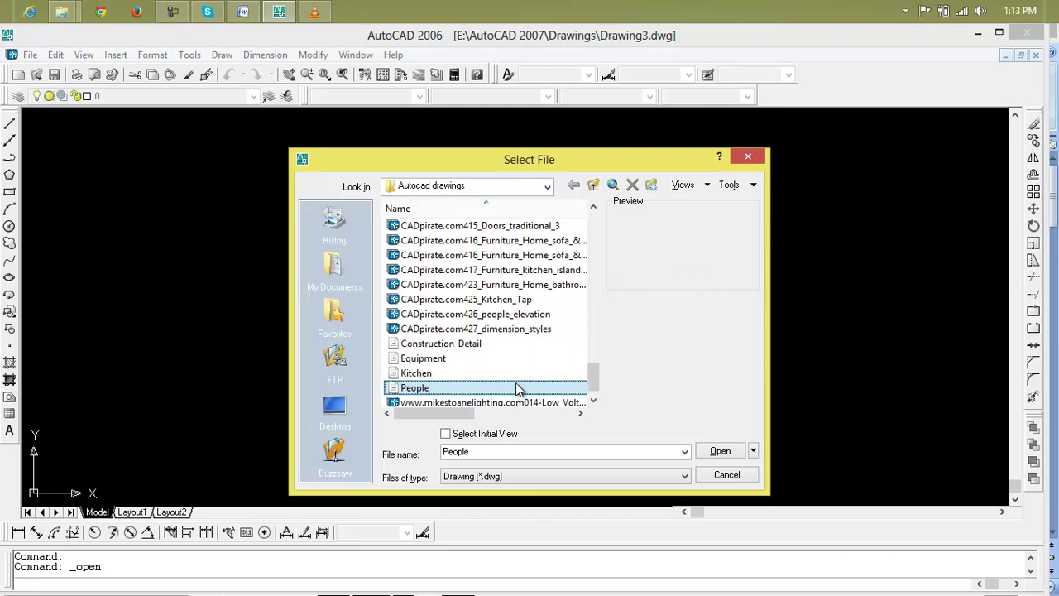
{"action": "key", "text": "Up"}
{"action": "key", "text": "Up"}
{"action": "key", "text": "Up"}
{"action": "key", "text": "Up"}
{"action": "key", "text": "Down"}
{"action": "key", "text": "Down"}
{"action": "key", "text": "Down"}
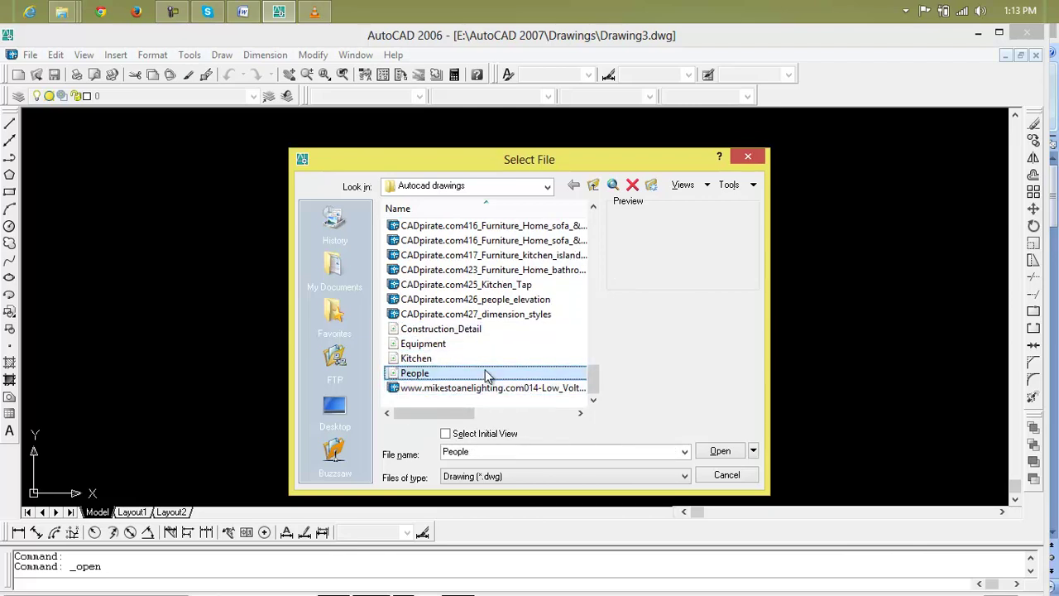
Step: Extract the People archive into D:\Library\autocad maps\Autocad drawings\People
{"action": "right_click", "coordinate": [488, 375]}
{"action": "left_click", "coordinate": [538, 334]}
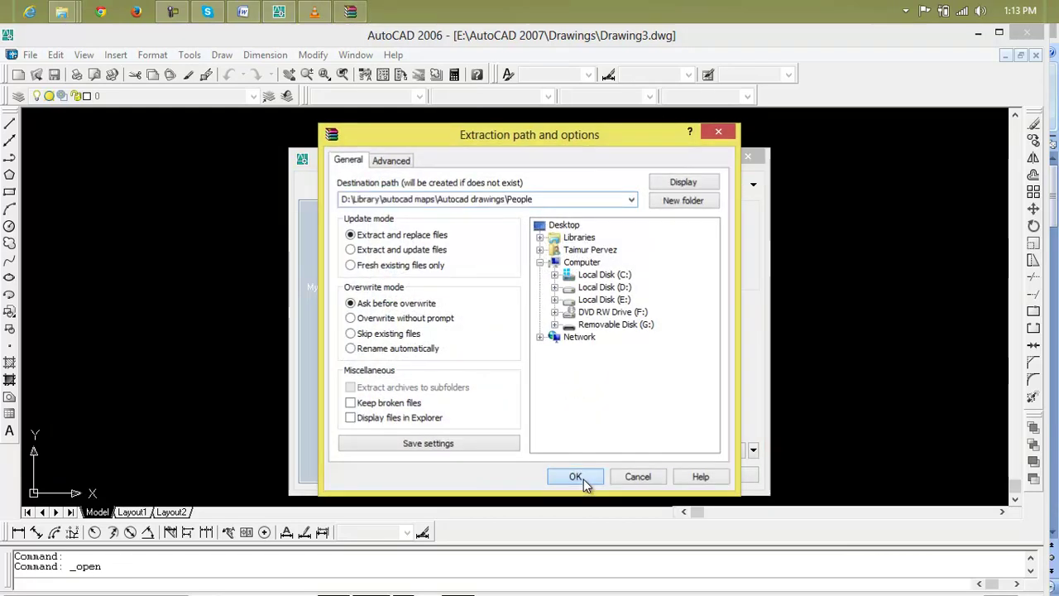
{"action": "left_click", "coordinate": [582, 478]}
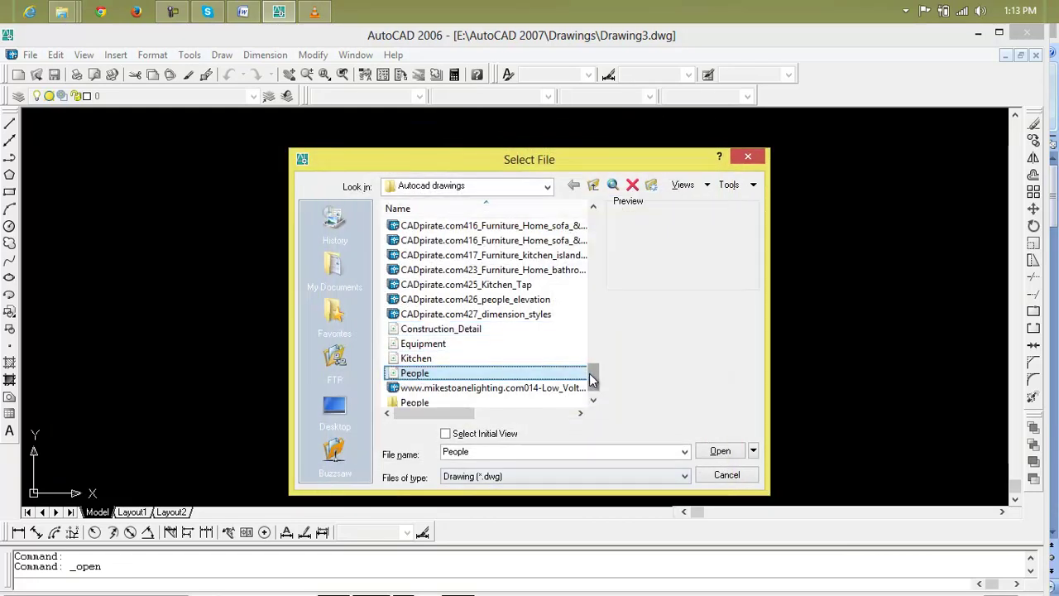
Step: Open the People drawing from the newly extracted People folder
{"action": "double_click", "coordinate": [488, 399]}
{"action": "left_click", "coordinate": [469, 229]}
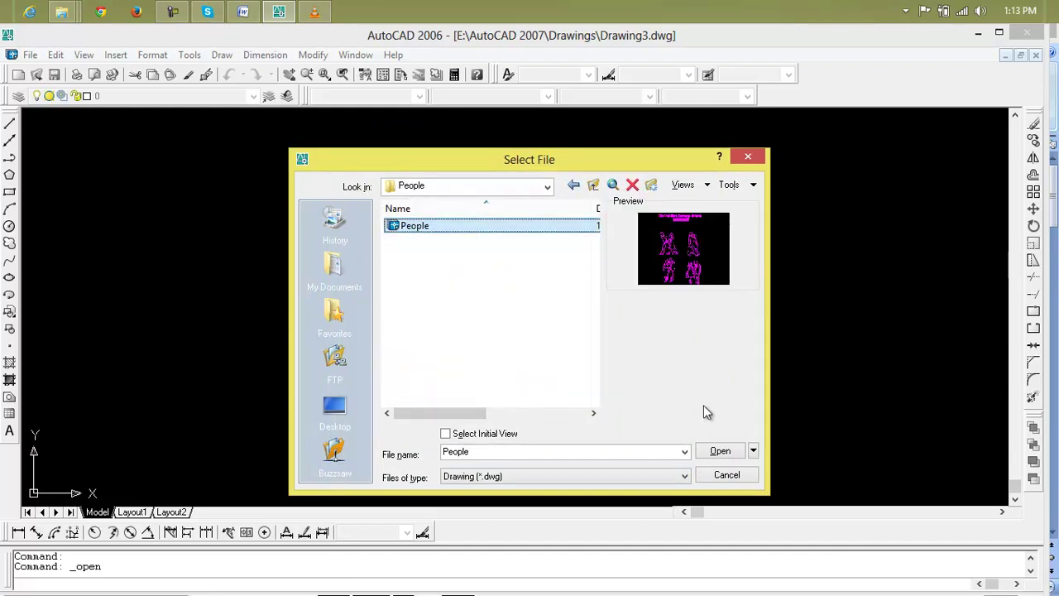
{"action": "left_click", "coordinate": [716, 452]}
Step: Copy the lower-right couple, the woman with a handbag beside the man in a suit, to the clipboard
{"action": "scroll", "coordinate": [303, 303], "scroll_direction": "down", "scroll_amount": 2}
{"action": "middle_click_drag", "start_coordinate": [224, 298], "coordinate": [354, 294]}
{"action": "scroll", "coordinate": [421, 295], "scroll_direction": "up", "scroll_amount": 3}
{"action": "scroll", "coordinate": [422, 298], "scroll_direction": "down", "scroll_amount": 3}
{"action": "middle_click_drag", "start_coordinate": [421, 298], "coordinate": [502, 323]}
{"action": "scroll", "coordinate": [503, 323], "scroll_direction": "up", "scroll_amount": 2}
{"action": "left_click", "coordinate": [504, 293]}
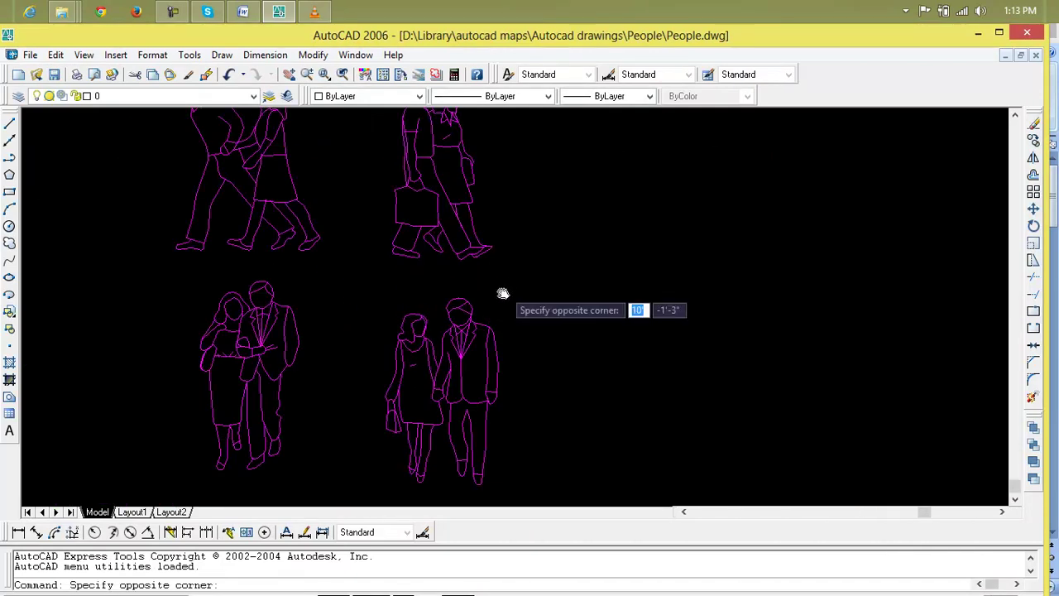
{"action": "left_click", "coordinate": [378, 457]}
{"action": "type", "text": "c"}
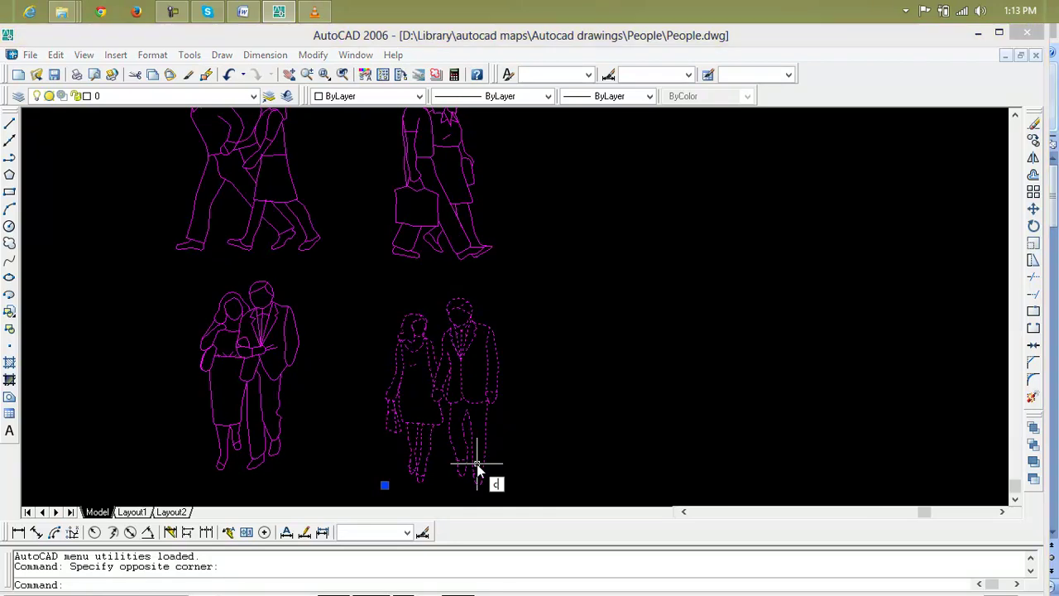
{"action": "key", "text": "Escape"}
{"action": "left_click", "coordinate": [521, 295]}
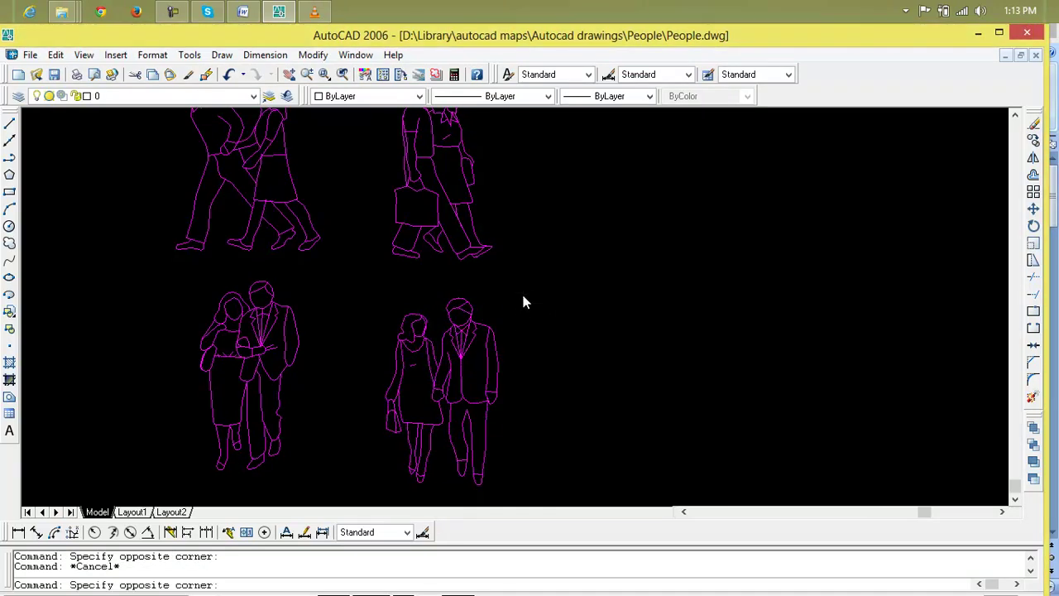
{"action": "left_click", "coordinate": [387, 453]}
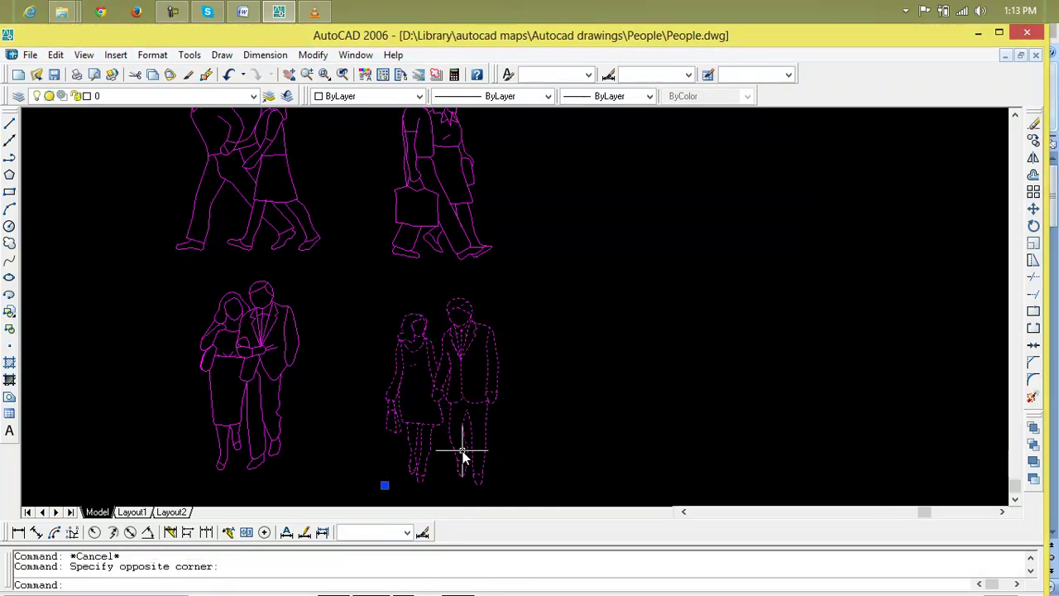
{"action": "key", "text": "ctrl+c"}
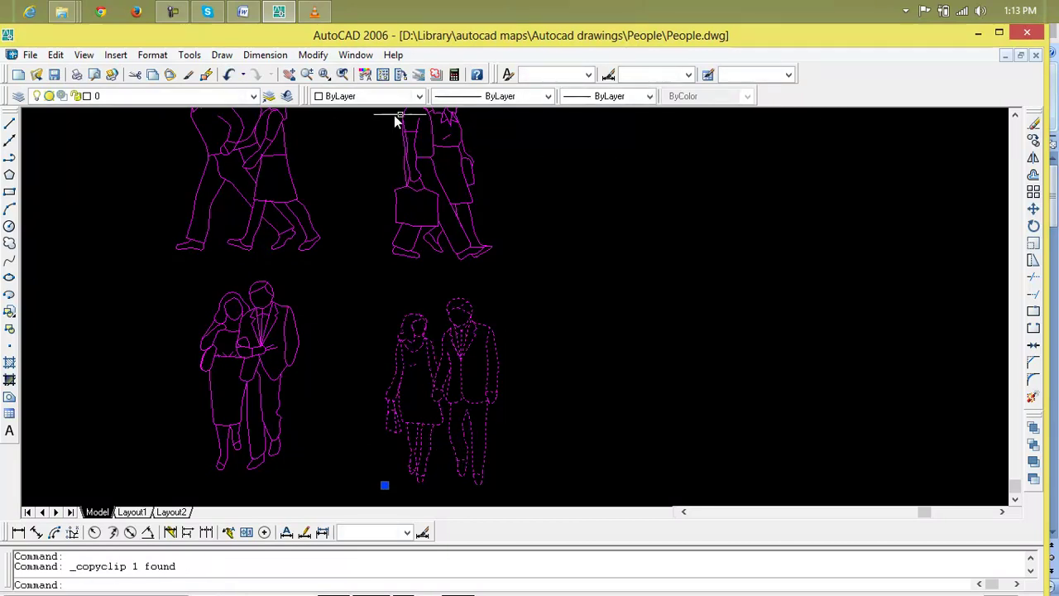
Step: Minimize People.dwg and close CADpirate.com333_Tree.dwg without saving its changes, returning to Drawing3.dwg
{"action": "left_click", "coordinate": [1005, 56]}
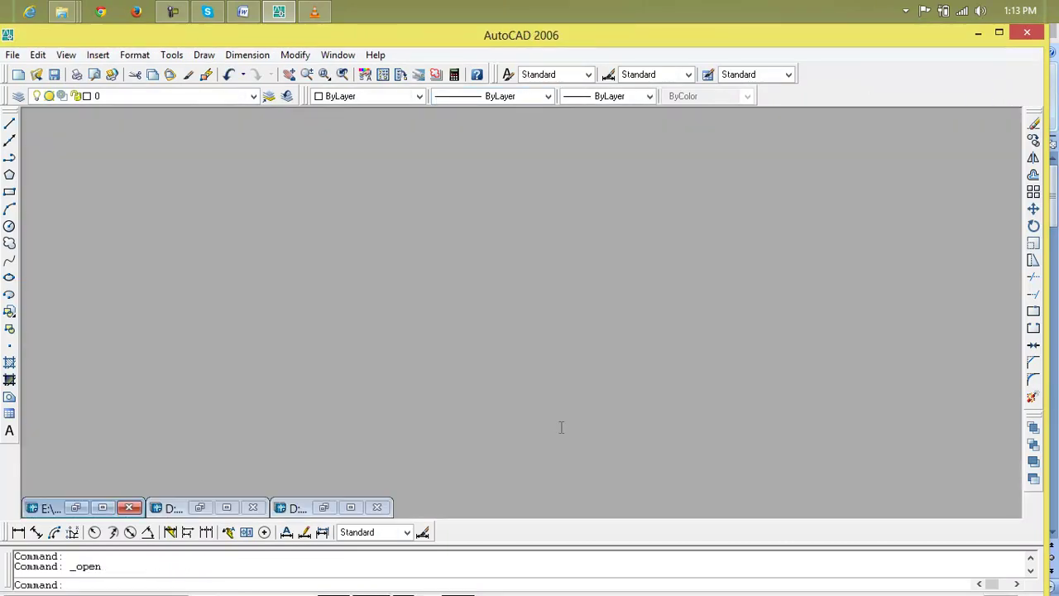
{"action": "left_click", "coordinate": [349, 508]}
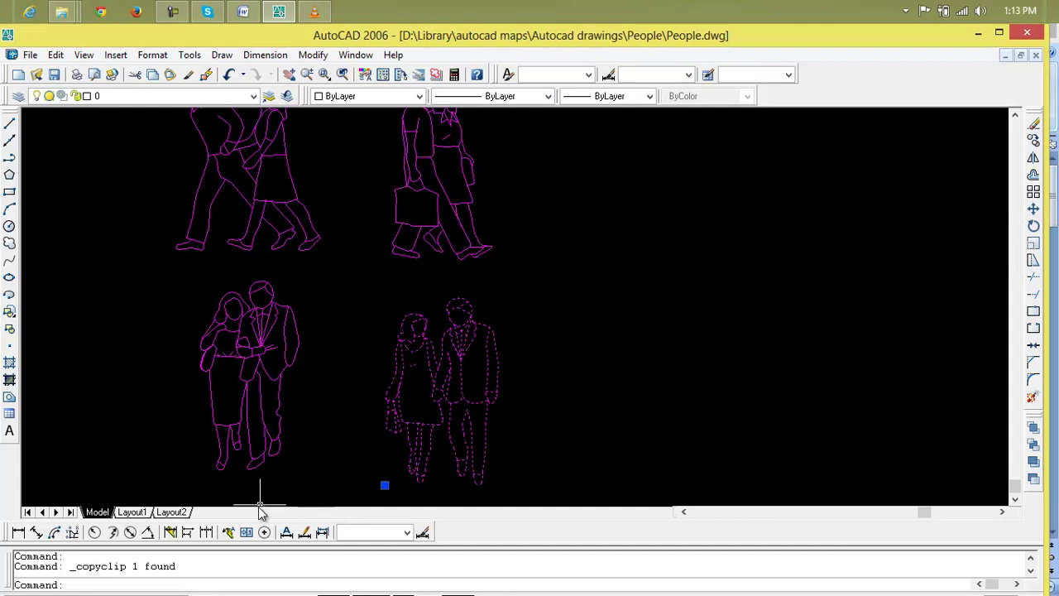
{"action": "left_click", "coordinate": [1008, 56]}
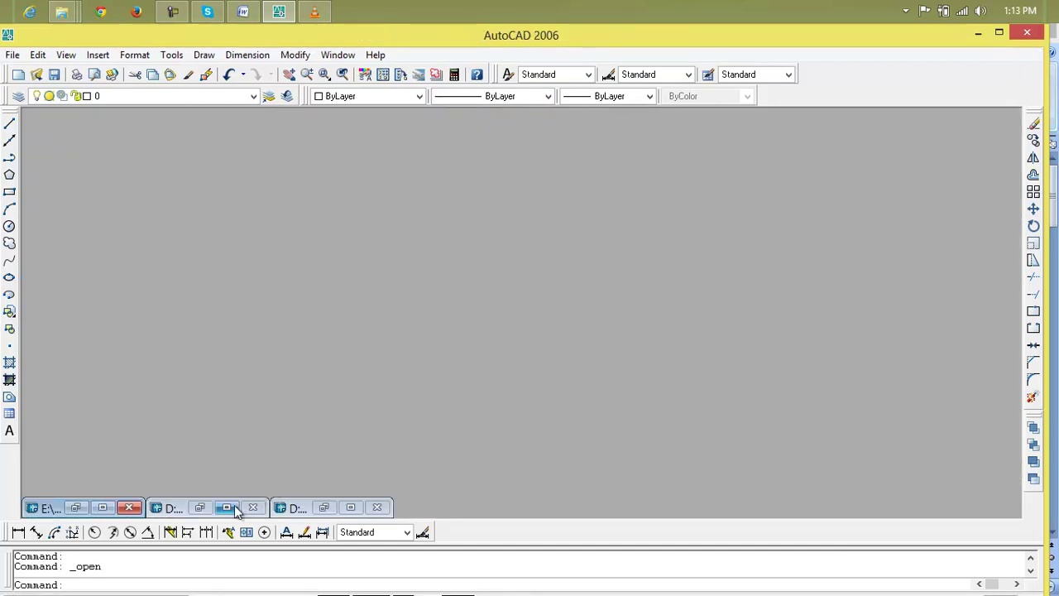
{"action": "left_click", "coordinate": [233, 508]}
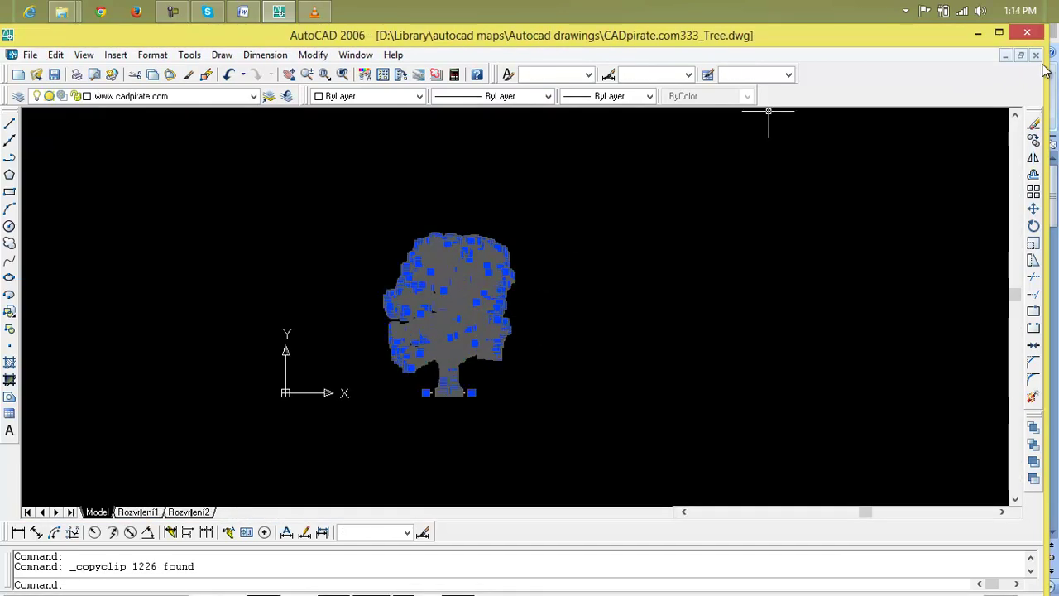
{"action": "left_click", "coordinate": [1035, 55]}
{"action": "left_click", "coordinate": [558, 371]}
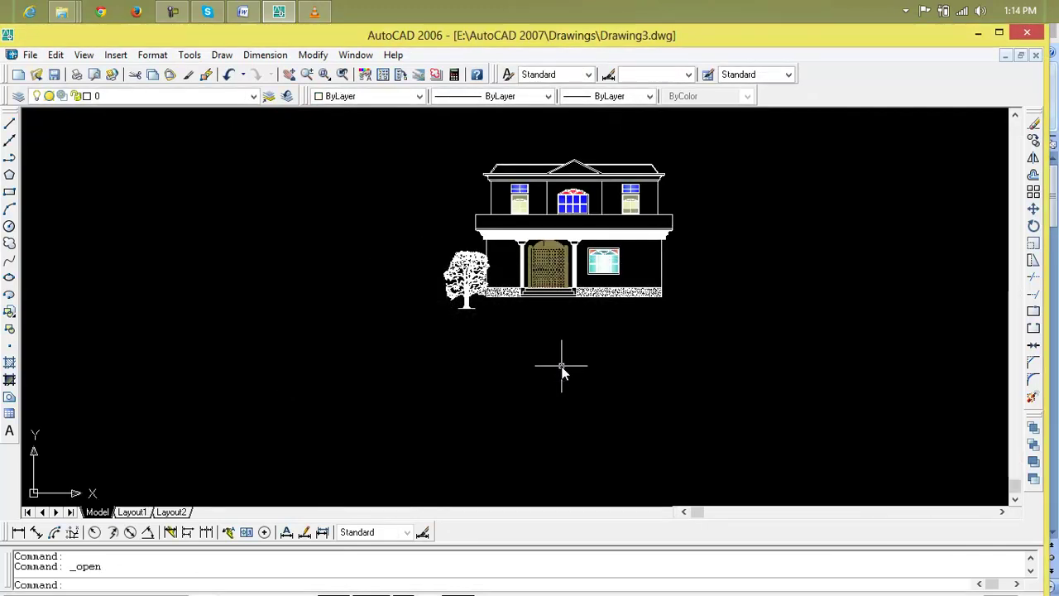
Step: Paste the copied couple just below the house's base line, near the left end of the entrance steps
{"action": "key", "text": "ctrl+v"}
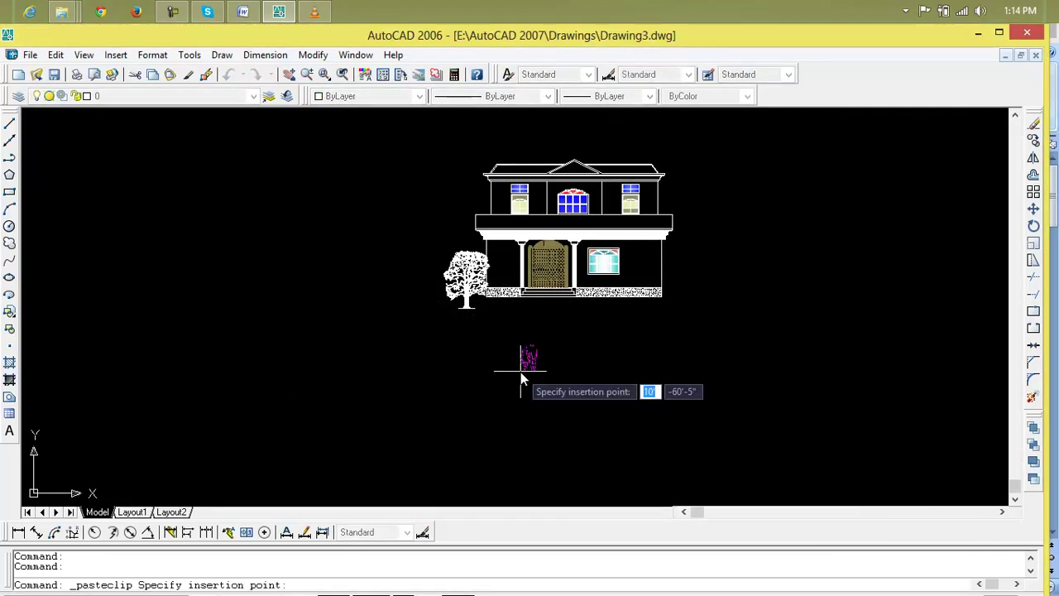
{"action": "scroll", "coordinate": [542, 335], "scroll_direction": "up", "scroll_amount": 3}
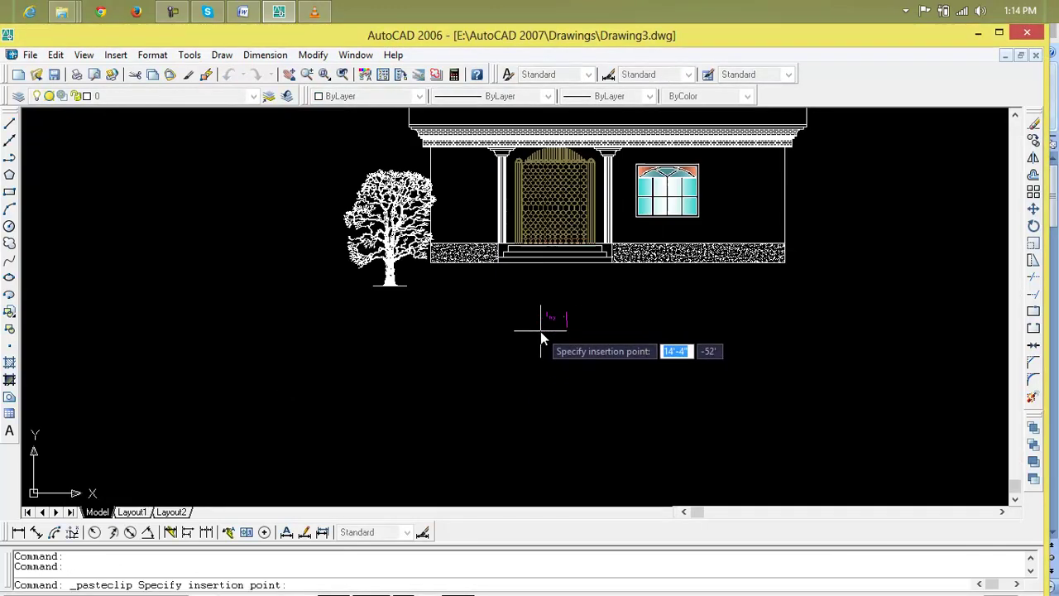
{"action": "left_click", "coordinate": [484, 323]}
Step: Set the pasted couple's colour to ByLayer and deselect it
{"action": "scroll", "coordinate": [523, 322], "scroll_direction": "up", "scroll_amount": 3}
{"action": "middle_click_drag", "start_coordinate": [522, 323], "coordinate": [503, 378]}
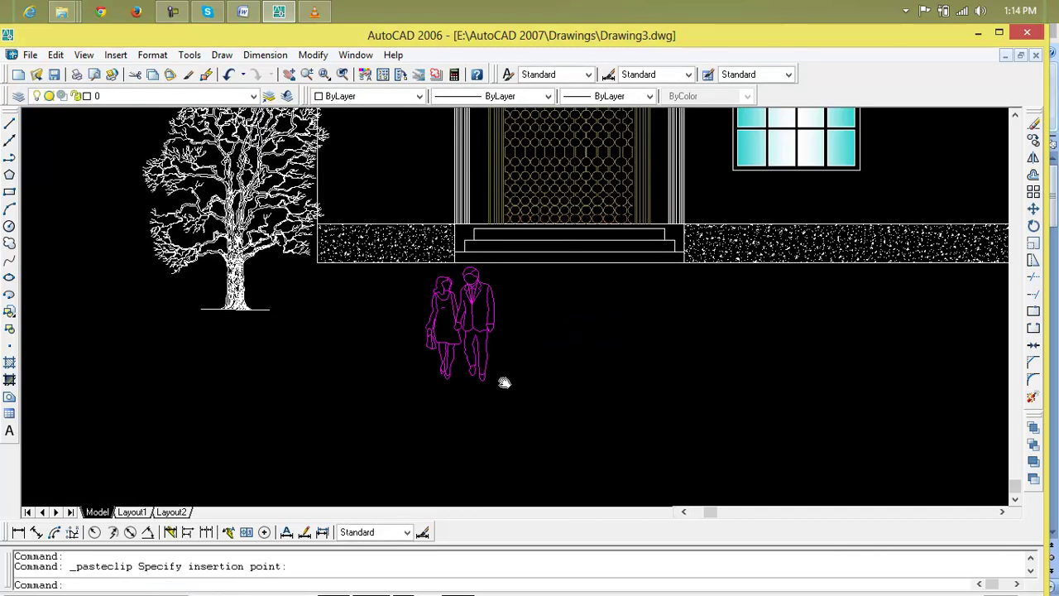
{"action": "left_click", "coordinate": [504, 279]}
{"action": "left_click", "coordinate": [384, 399]}
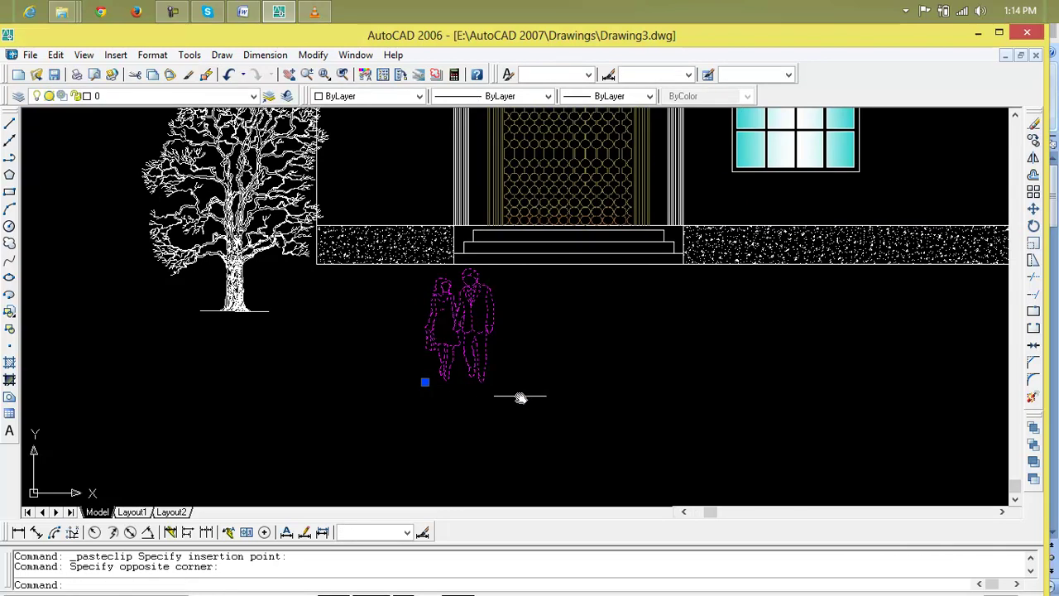
{"action": "left_click", "coordinate": [418, 96]}
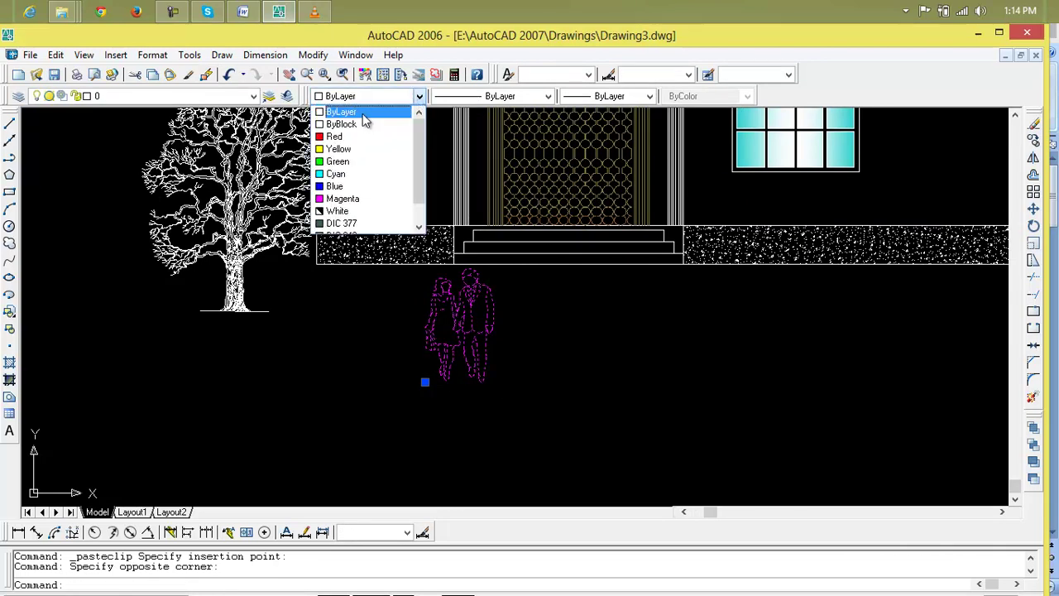
{"action": "left_click", "coordinate": [363, 117]}
{"action": "key", "text": "Escape"}
{"action": "key", "text": "Escape"}
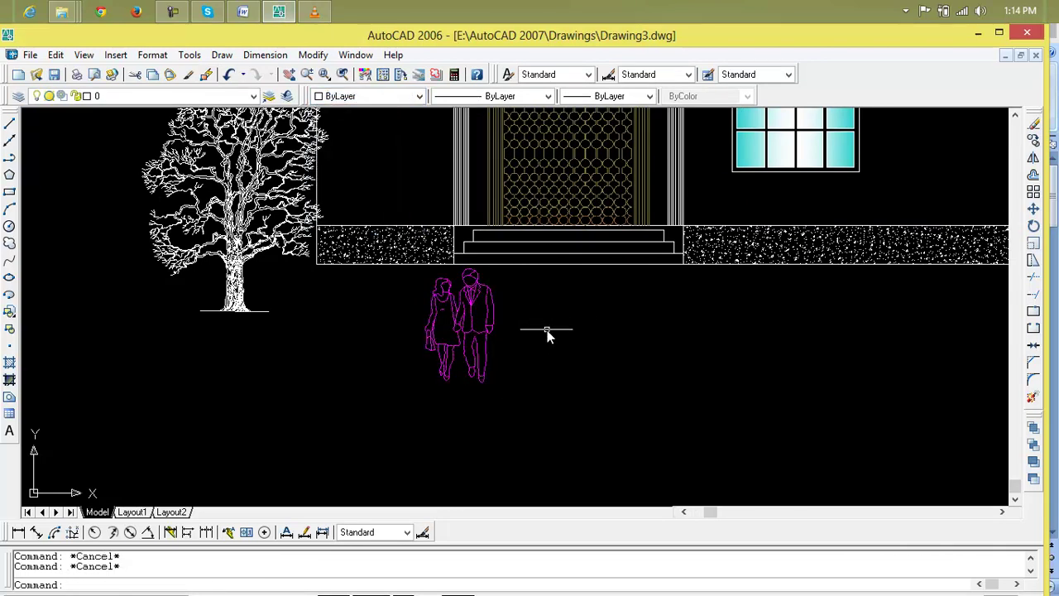
{"action": "scroll", "coordinate": [520, 296], "scroll_direction": "up", "scroll_amount": 2}
{"action": "scroll", "coordinate": [482, 329], "scroll_direction": "down", "scroll_amount": 2}
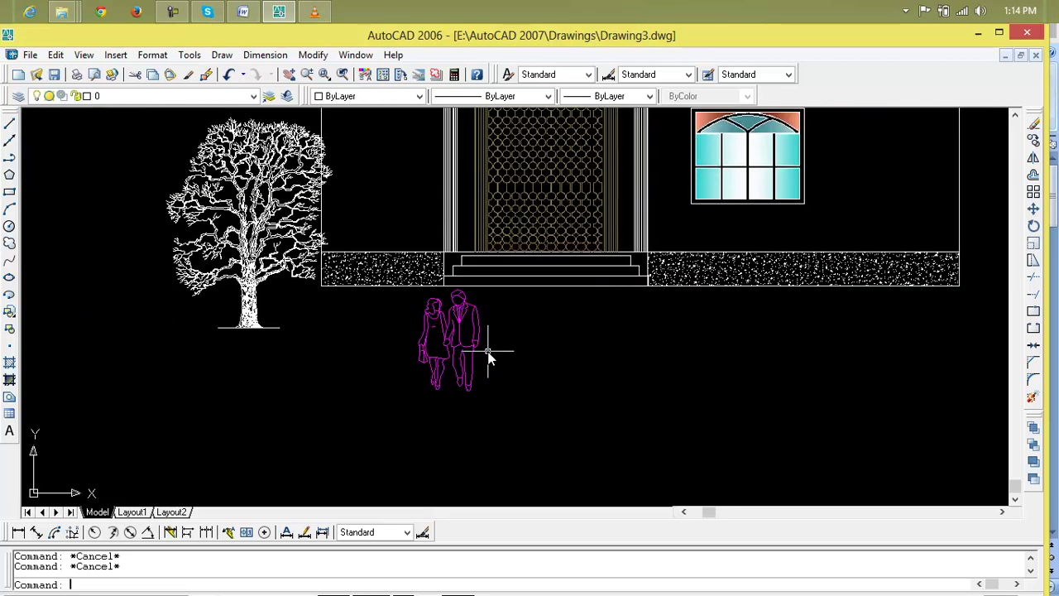
{"action": "left_click", "coordinate": [476, 341]}
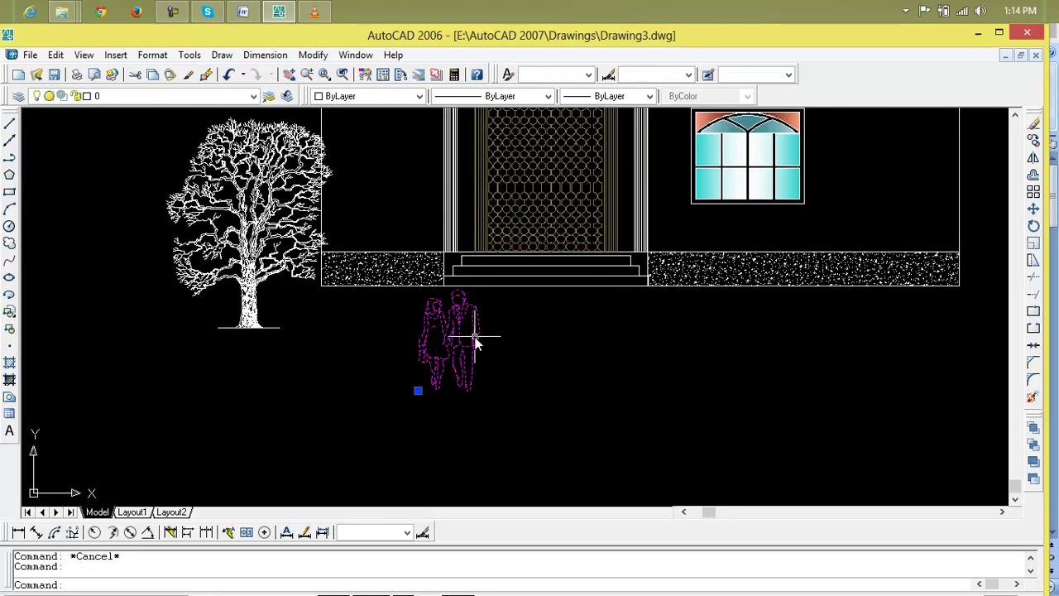
{"action": "type", "text": "c"}
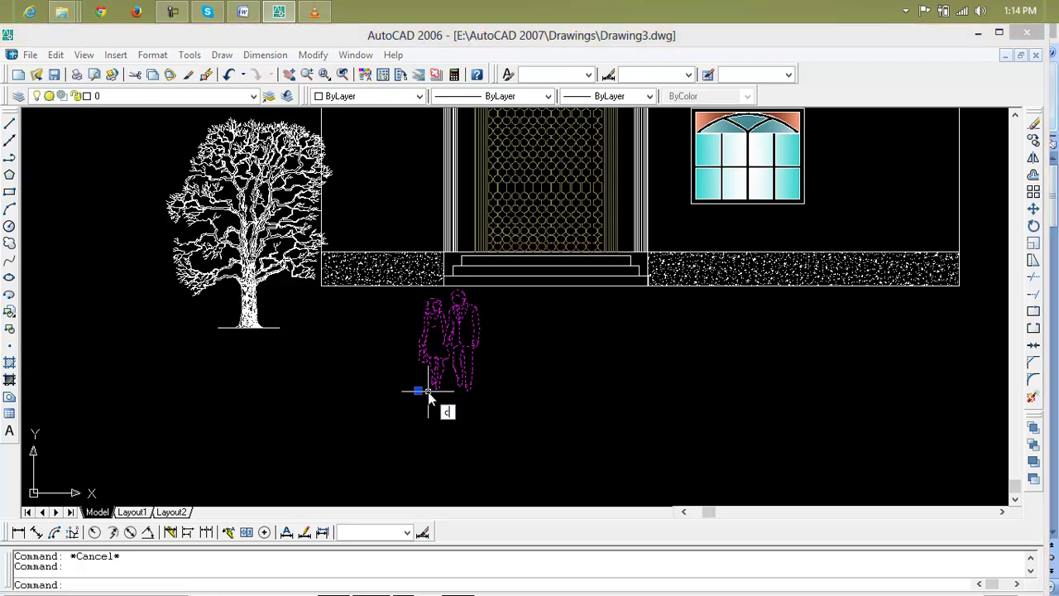
{"action": "key", "text": "Escape"}
{"action": "key", "text": "Escape"}
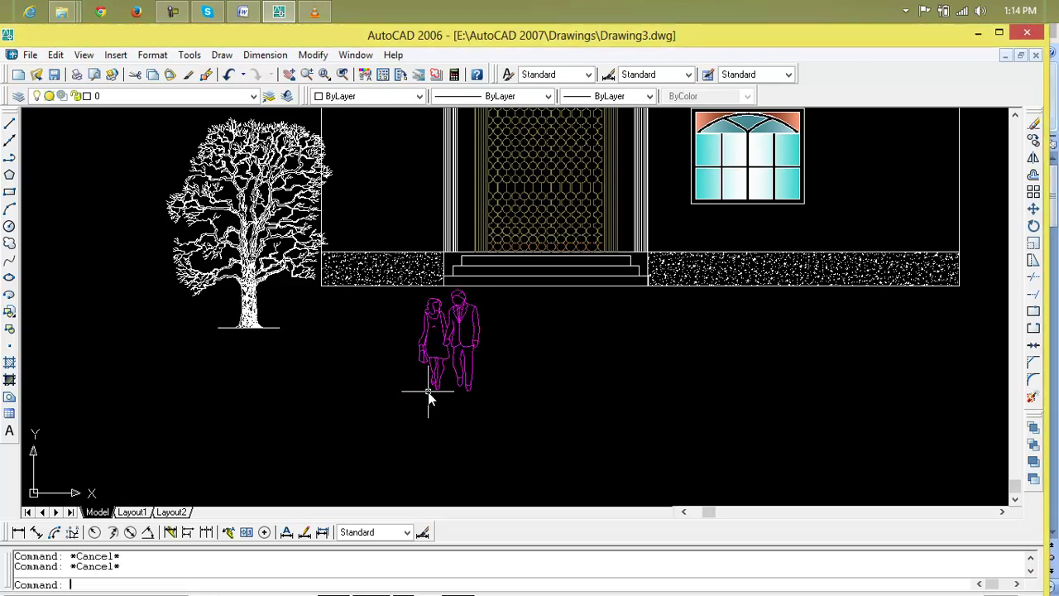
Step: Move the couple by its lower-left insertion point up onto the entrance steps, standing in front of the door
{"action": "left_click", "coordinate": [441, 370]}
{"action": "type", "text": "m"}
{"action": "key", "text": "Return"}
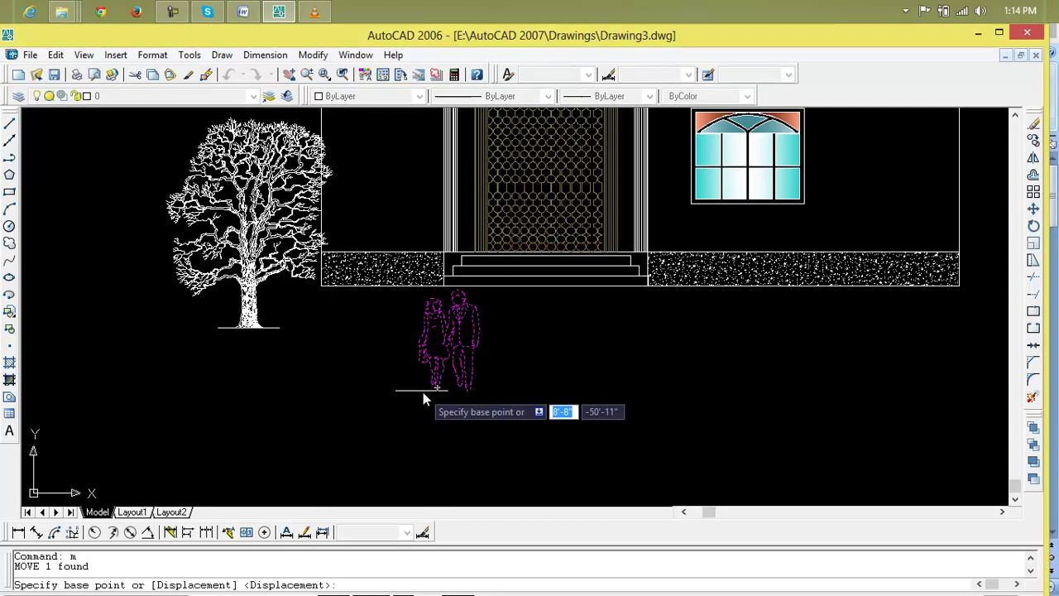
{"action": "left_click", "coordinate": [419, 392]}
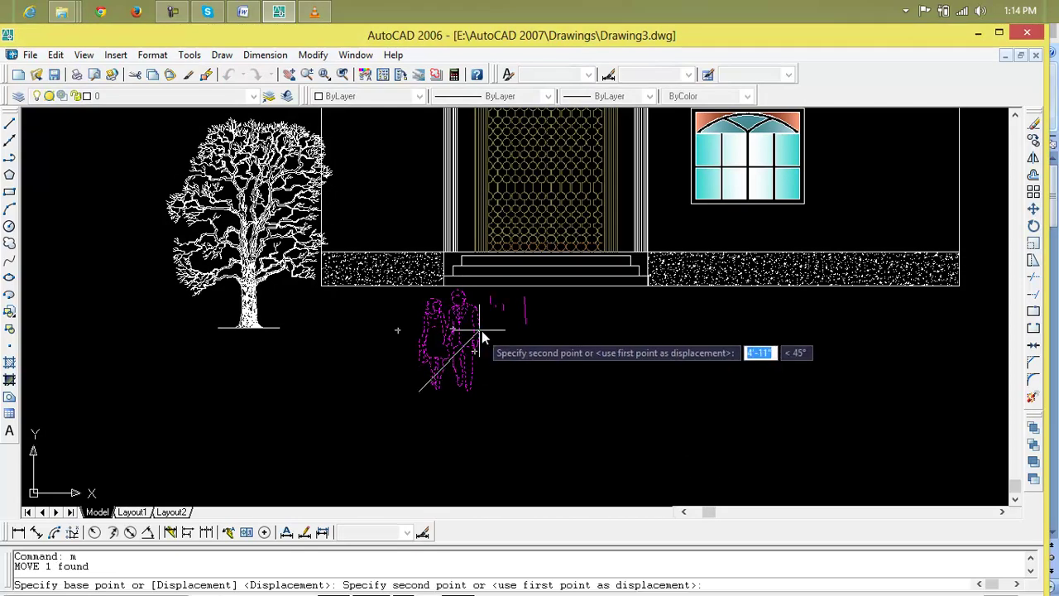
{"action": "left_click", "coordinate": [480, 276]}
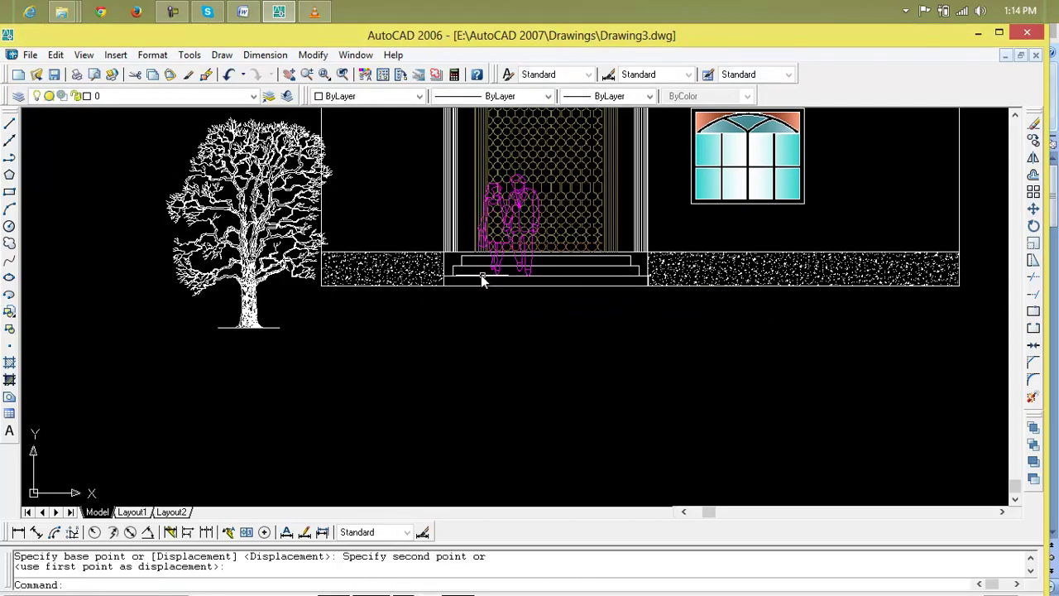
Step: Shift the couple left by its insertion grip to the left end of the lower entrance step
{"action": "scroll", "coordinate": [481, 275], "scroll_direction": "down", "scroll_amount": 3}
{"action": "scroll", "coordinate": [425, 340], "scroll_direction": "up", "scroll_amount": 5}
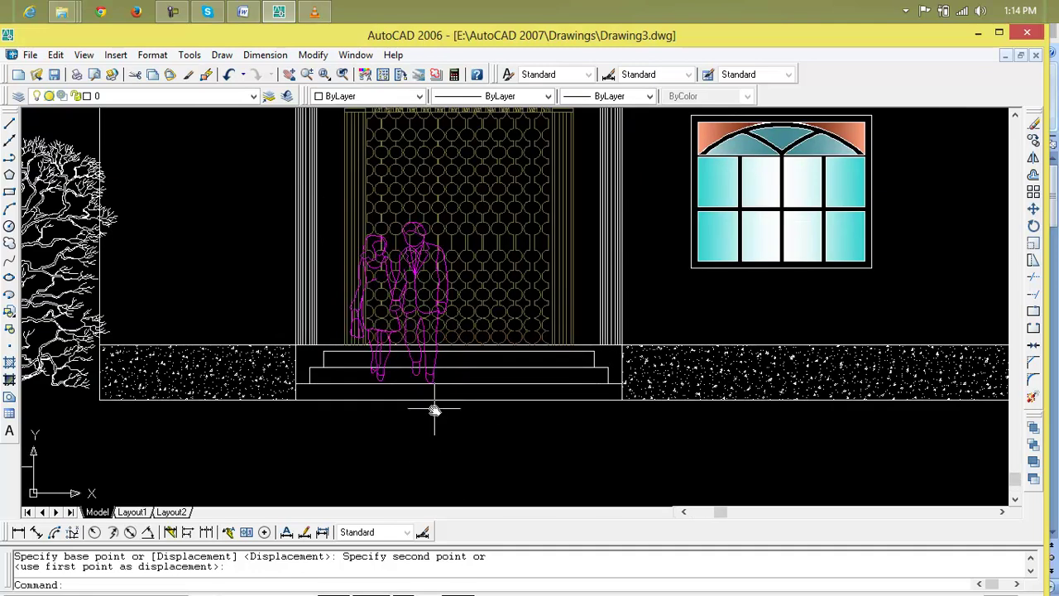
{"action": "left_click", "coordinate": [418, 374]}
{"action": "left_click", "coordinate": [350, 384]}
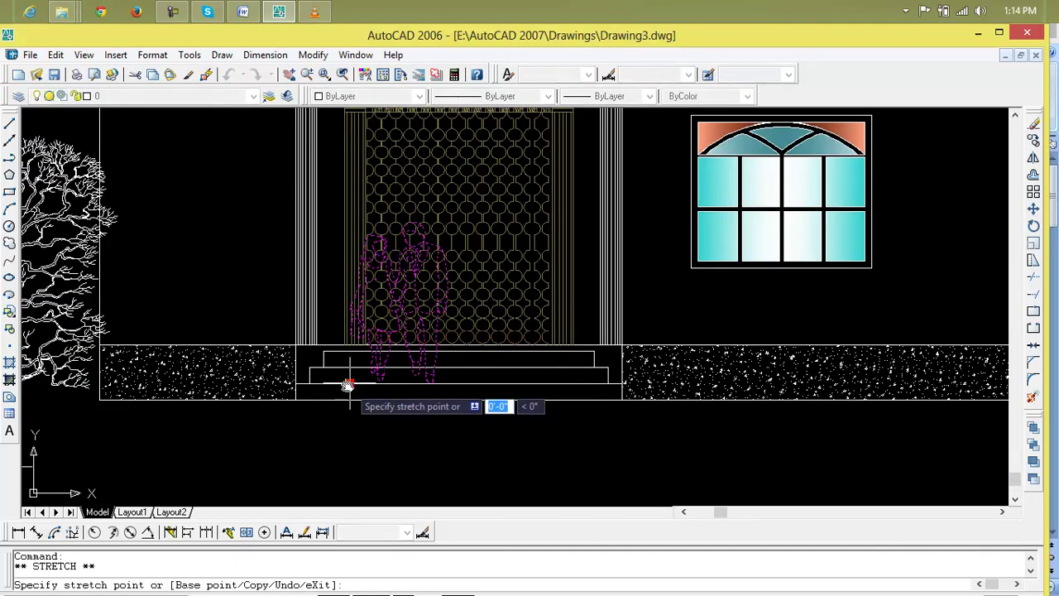
{"action": "left_click", "coordinate": [312, 382]}
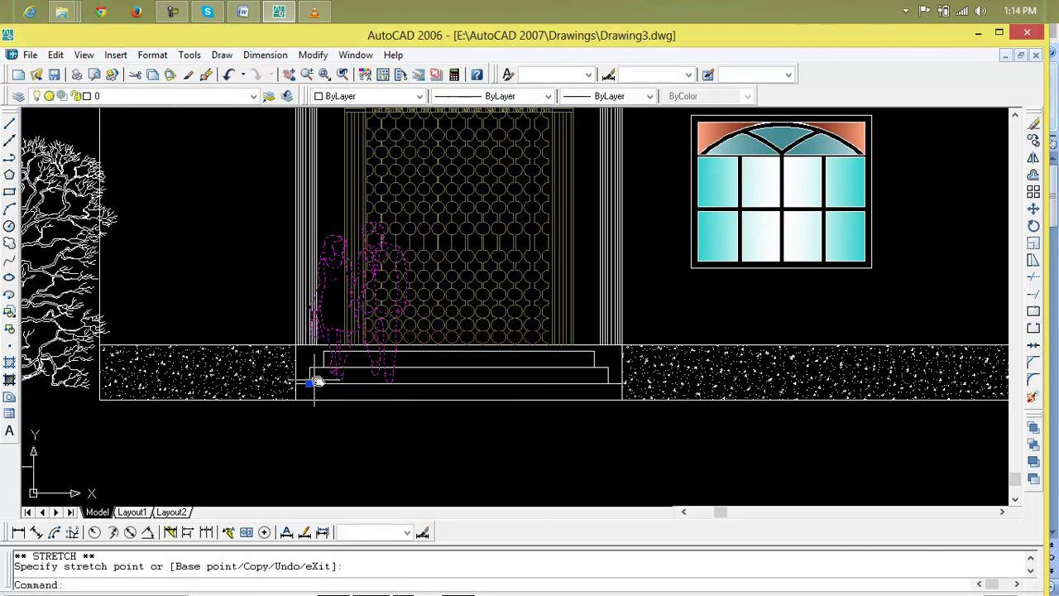
{"action": "left_click", "coordinate": [466, 455]}
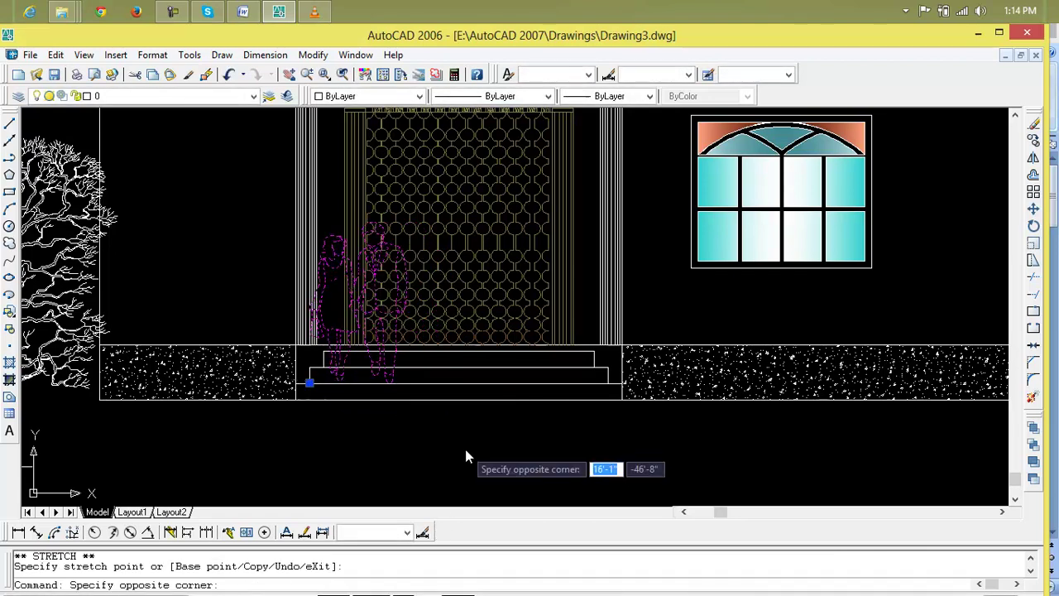
Step: Open the CADpirate.com416_Furniture_Home_sofa_&_coffe_table_elevation drawing from the Autocad drawings library folder
{"action": "key", "text": "Escape"}
{"action": "key", "text": "Escape"}
{"action": "scroll", "coordinate": [441, 362], "scroll_direction": "down", "scroll_amount": 5}
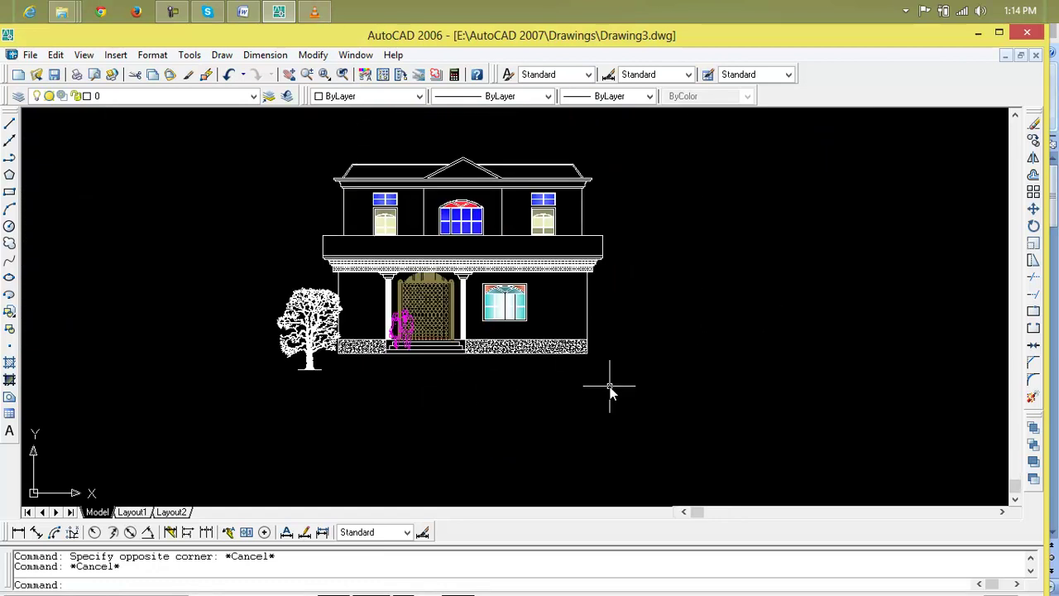
{"action": "key", "text": "ctrl+o"}
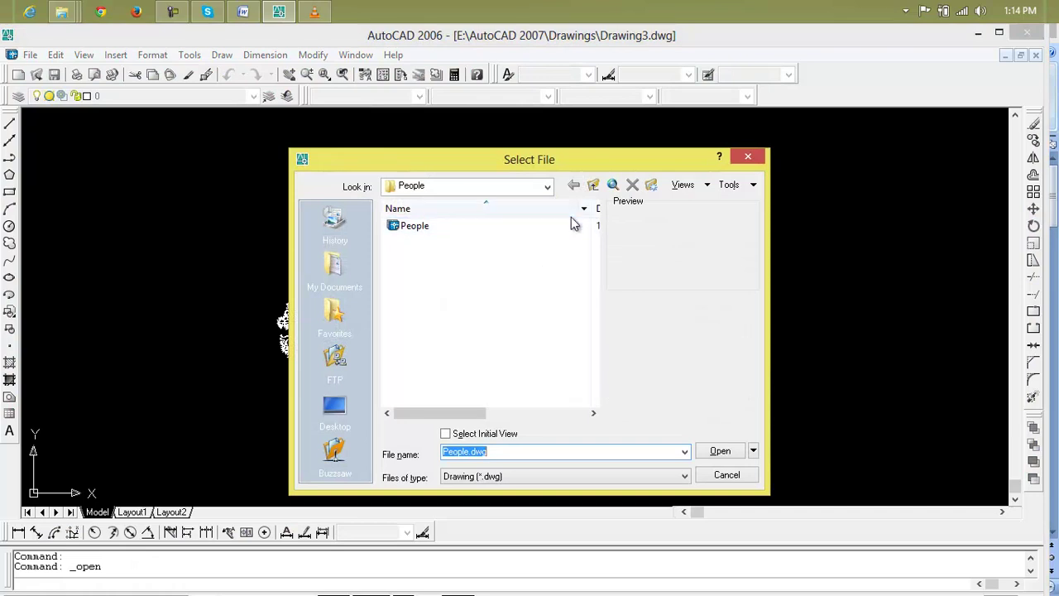
{"action": "left_click", "coordinate": [596, 190]}
{"action": "left_click", "coordinate": [526, 357]}
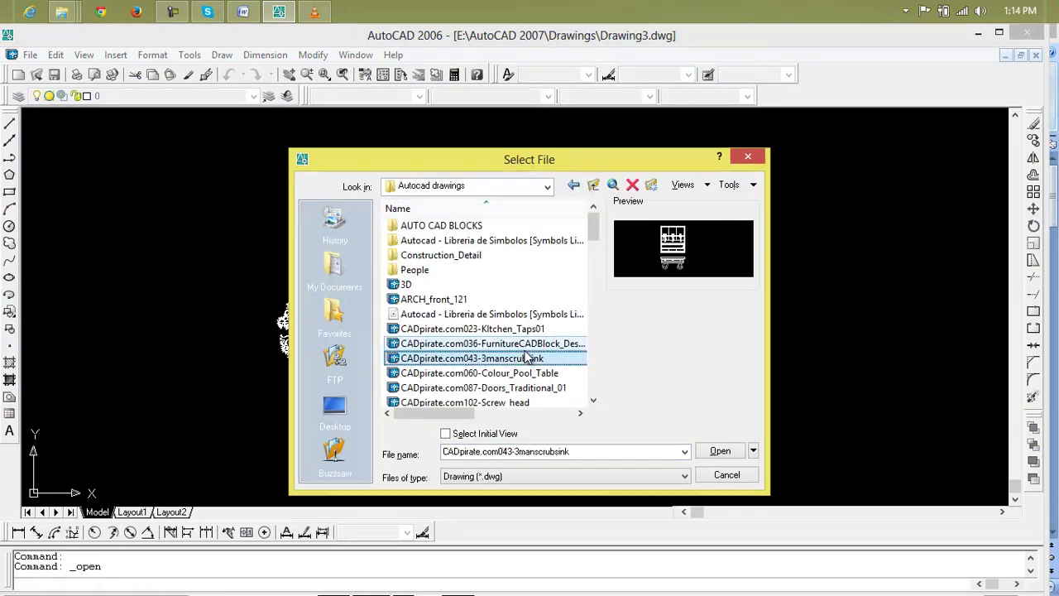
{"action": "key", "text": "Down"}
{"action": "key", "text": "Down"}
{"action": "key", "text": "Down"}
{"action": "key", "text": "Down"}
{"action": "key", "text": "Down"}
{"action": "key", "text": "Down"}
{"action": "key", "text": "Down"}
{"action": "key", "text": "Down"}
{"action": "key", "text": "Down"}
{"action": "key", "text": "Down"}
{"action": "key", "text": "Down"}
{"action": "key", "text": "Down"}
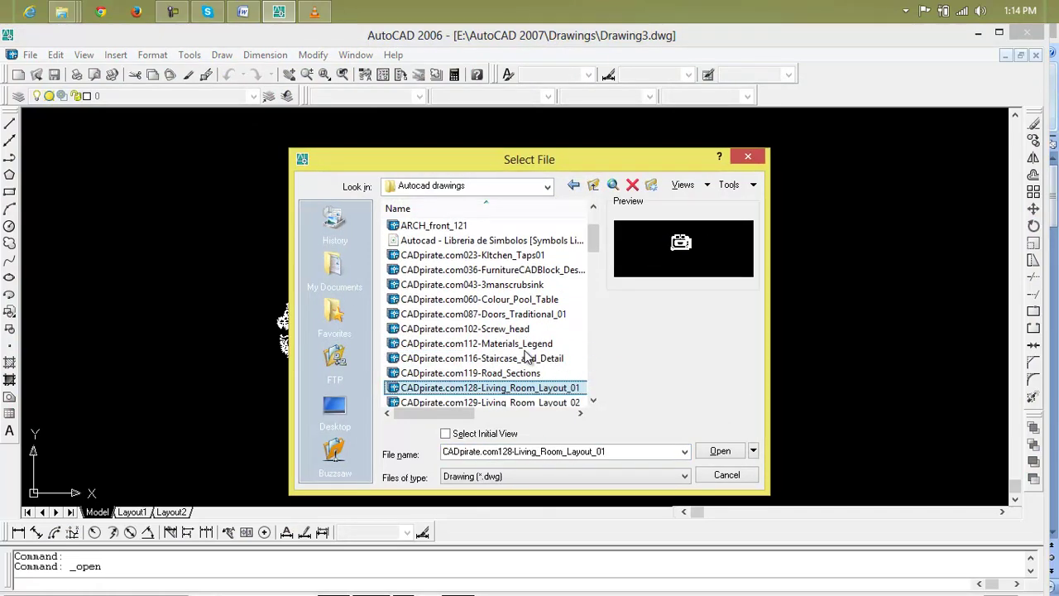
{"action": "key", "text": "Down"}
{"action": "key", "text": "Down"}
{"action": "key", "text": "Down"}
{"action": "key", "text": "Down"}
{"action": "key", "text": "Down"}
{"action": "key", "text": "Down"}
{"action": "key", "text": "Down"}
{"action": "key", "text": "Down"}
{"action": "key", "text": "Down"}
{"action": "key", "text": "Down"}
{"action": "key", "text": "Down"}
{"action": "key", "text": "Down"}
{"action": "key", "text": "Down"}
{"action": "key", "text": "Down"}
{"action": "key", "text": "Down"}
{"action": "key", "text": "Down"}
{"action": "key", "text": "Down"}
{"action": "key", "text": "Down"}
{"action": "key", "text": "Down"}
{"action": "key", "text": "Down"}
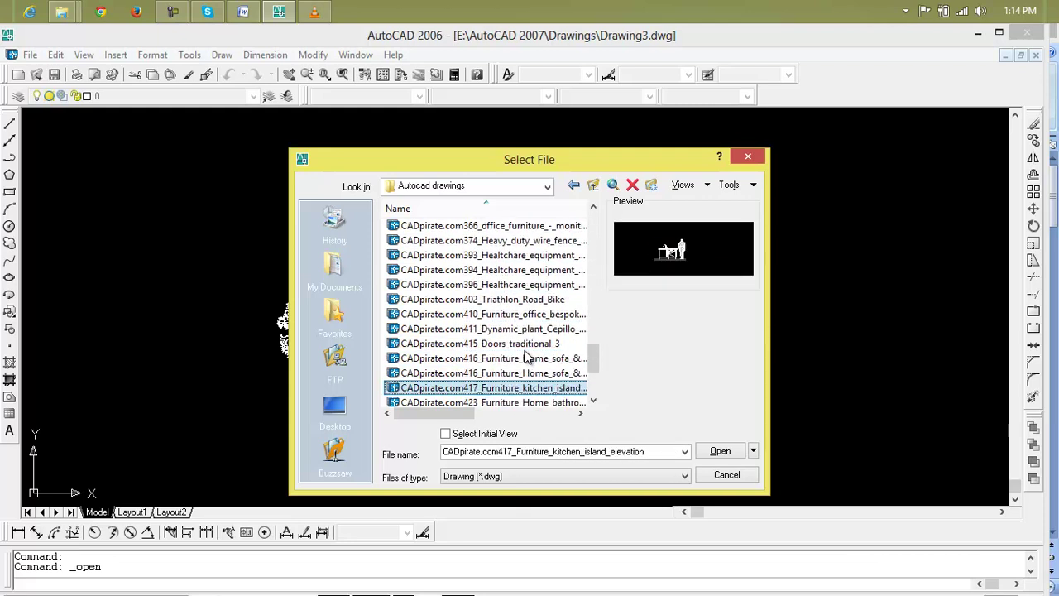
{"action": "key", "text": "Up"}
{"action": "key", "text": "Up"}
{"action": "key", "text": "Up"}
{"action": "key", "text": "Up"}
{"action": "key", "text": "Up"}
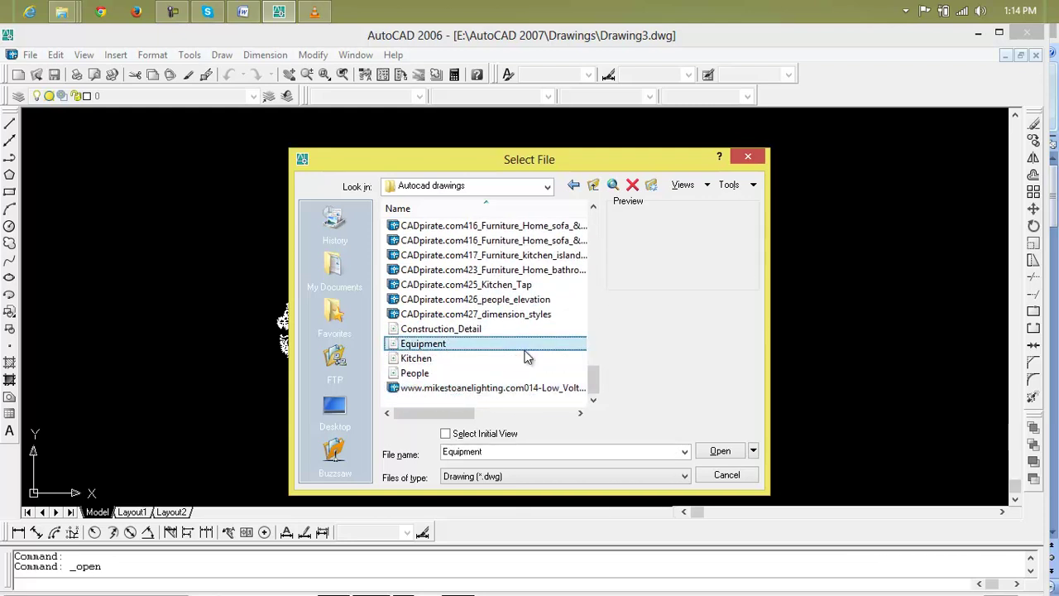
{"action": "key", "text": "Up"}
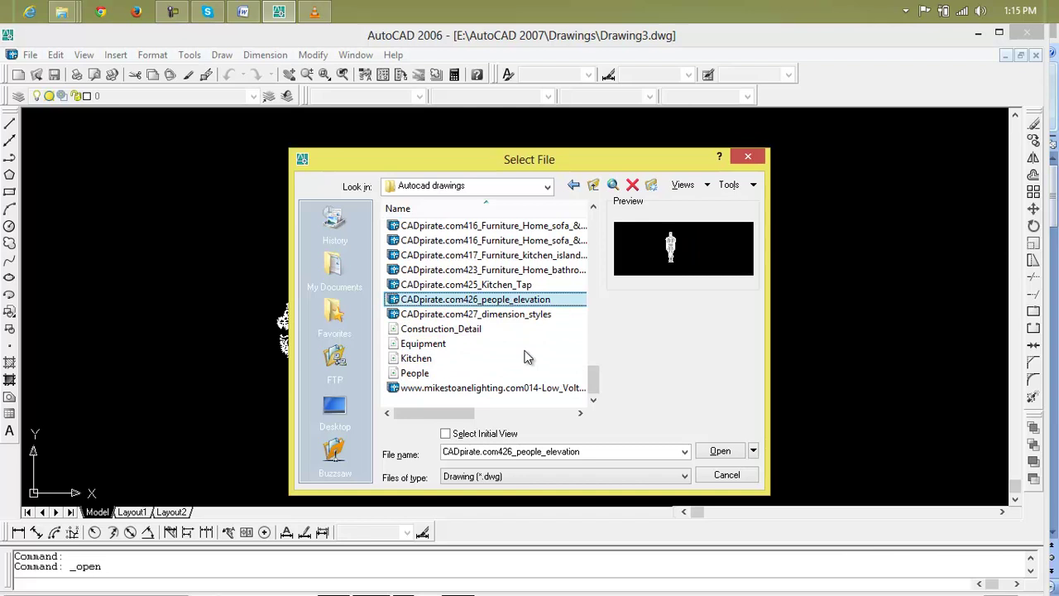
{"action": "key", "text": "Up"}
{"action": "key", "text": "Up"}
{"action": "key", "text": "Up"}
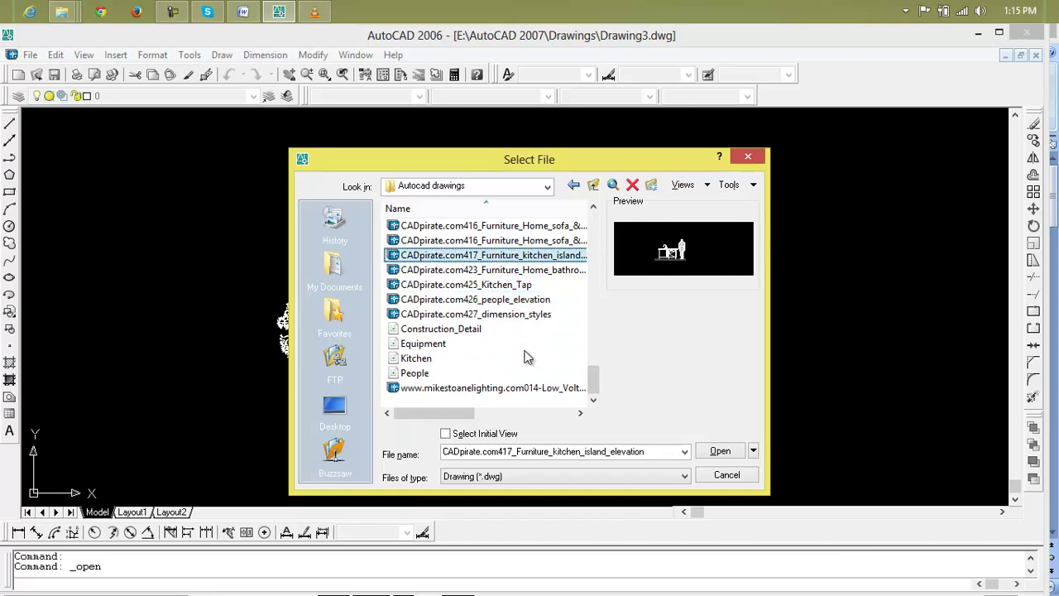
{"action": "key", "text": "Up"}
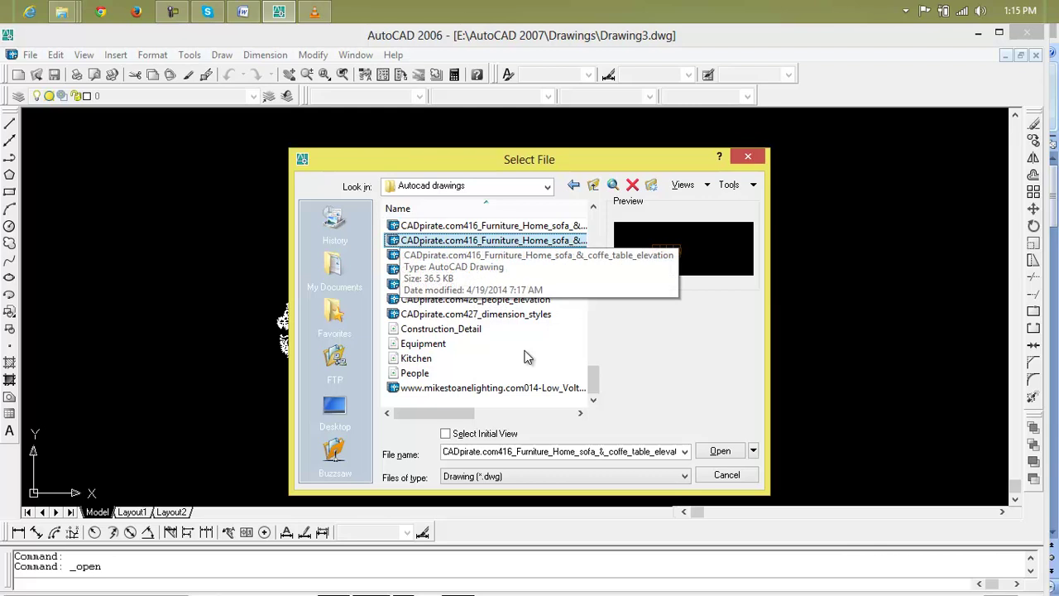
{"action": "key", "text": "Return"}
{"action": "left_click", "coordinate": [559, 278]}
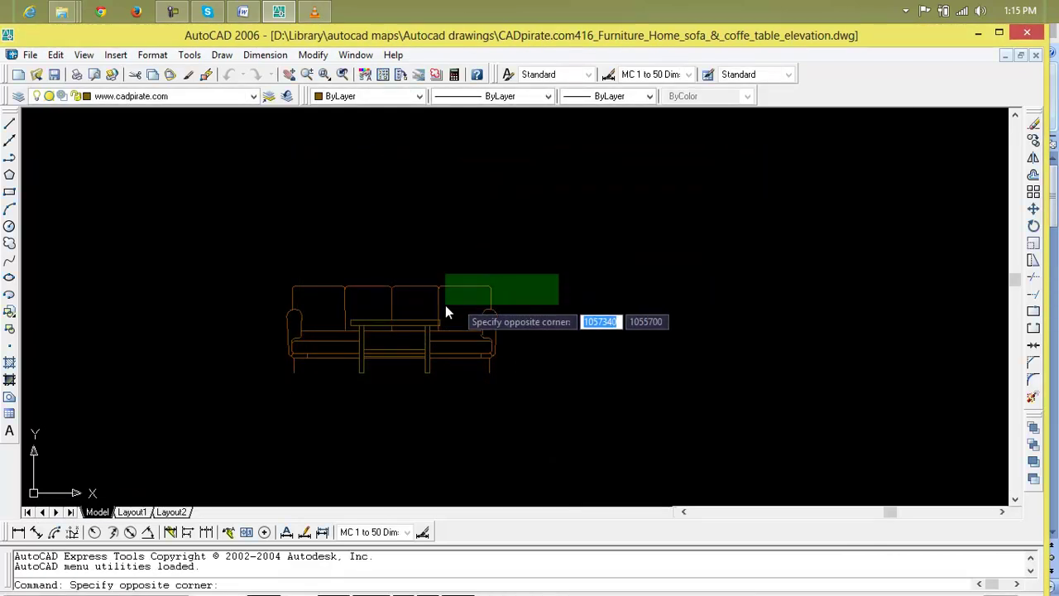
{"action": "left_click", "coordinate": [274, 359]}
{"action": "type", "text": "cp"}
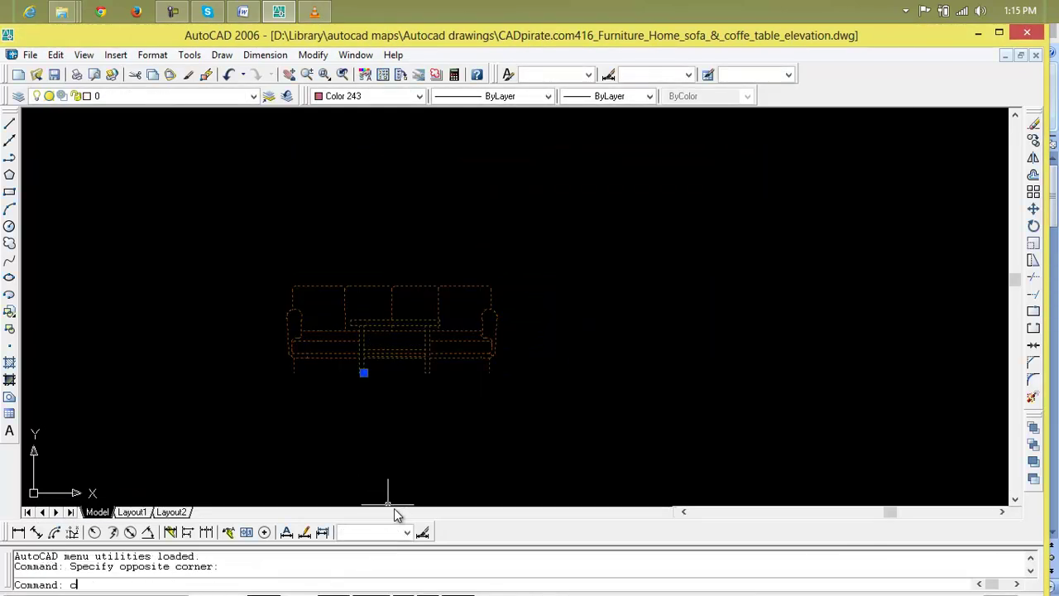
{"action": "key", "text": "Return"}
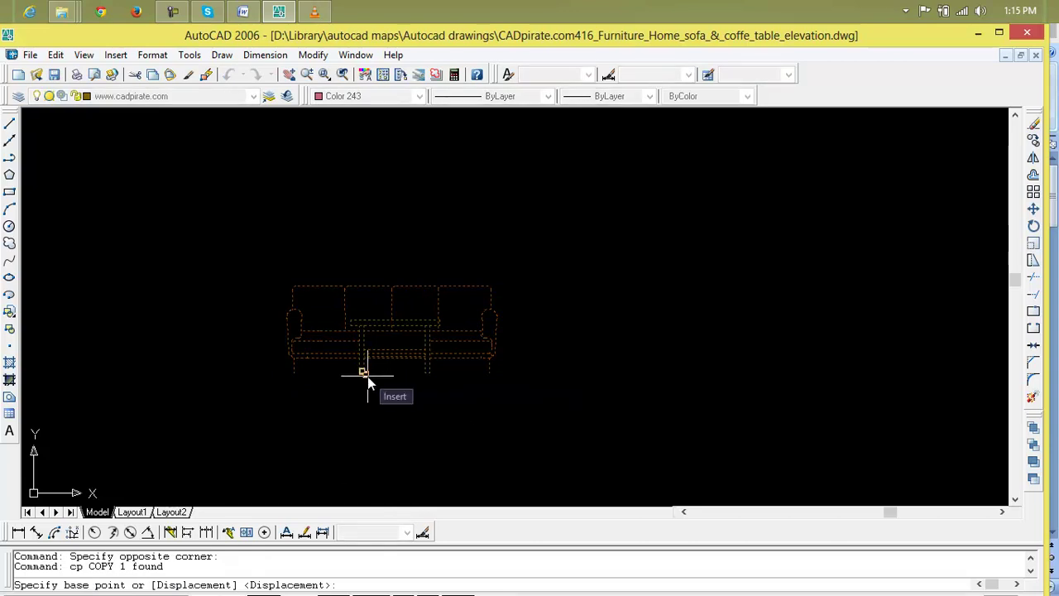
{"action": "key", "text": "Escape"}
{"action": "key", "text": "Escape"}
Step: Copy the whole sofa and coffee table block to the clipboard
{"action": "left_click", "coordinate": [646, 240]}
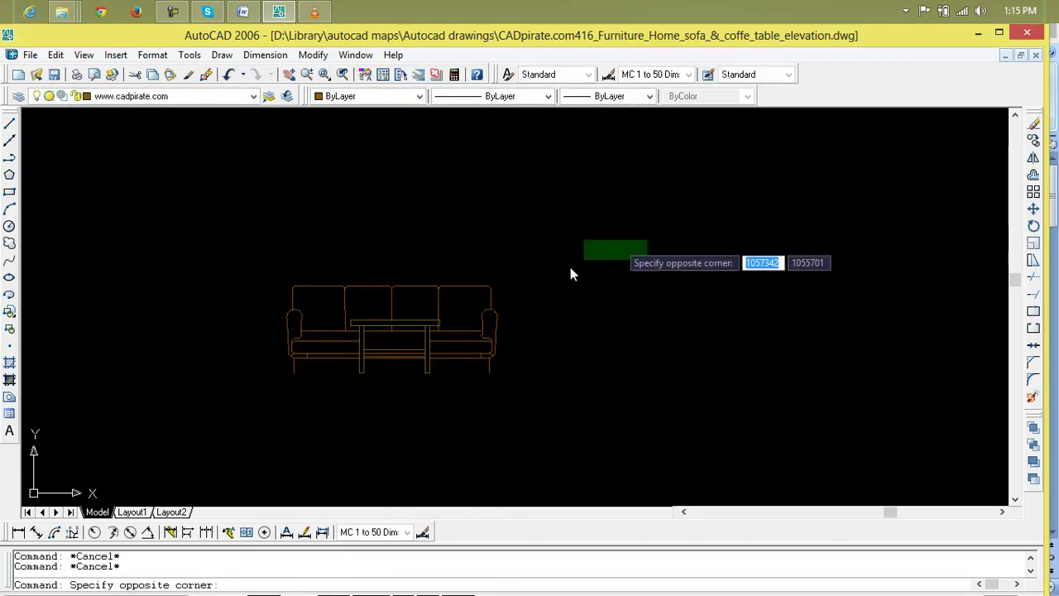
{"action": "left_click", "coordinate": [274, 391]}
{"action": "key", "text": "ctrl+c"}
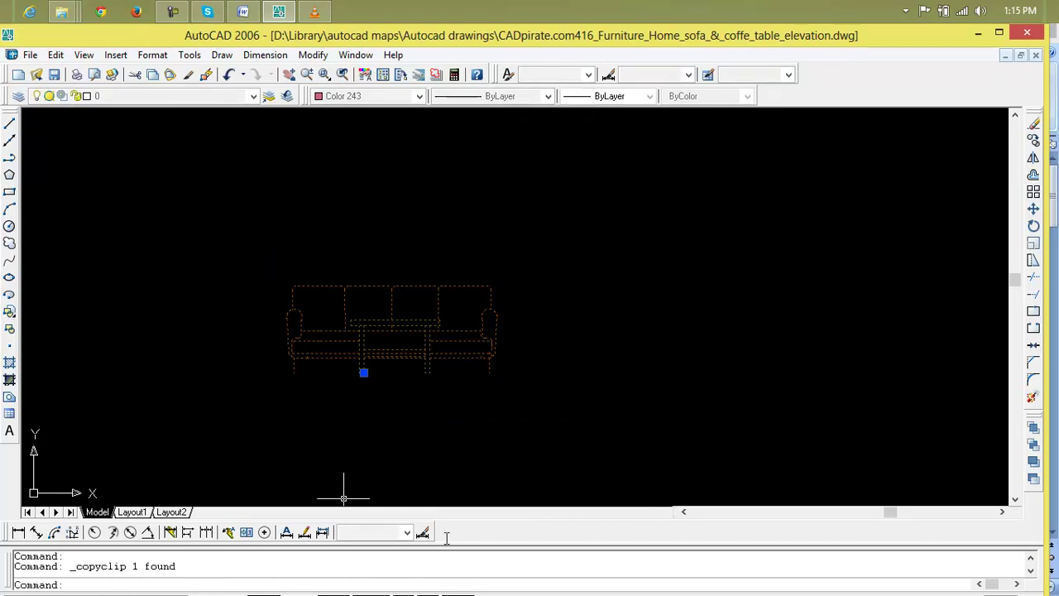
Step: Close the People drawing without saving its changes and return to the house elevation in Drawing3
{"action": "left_click", "coordinate": [1006, 55]}
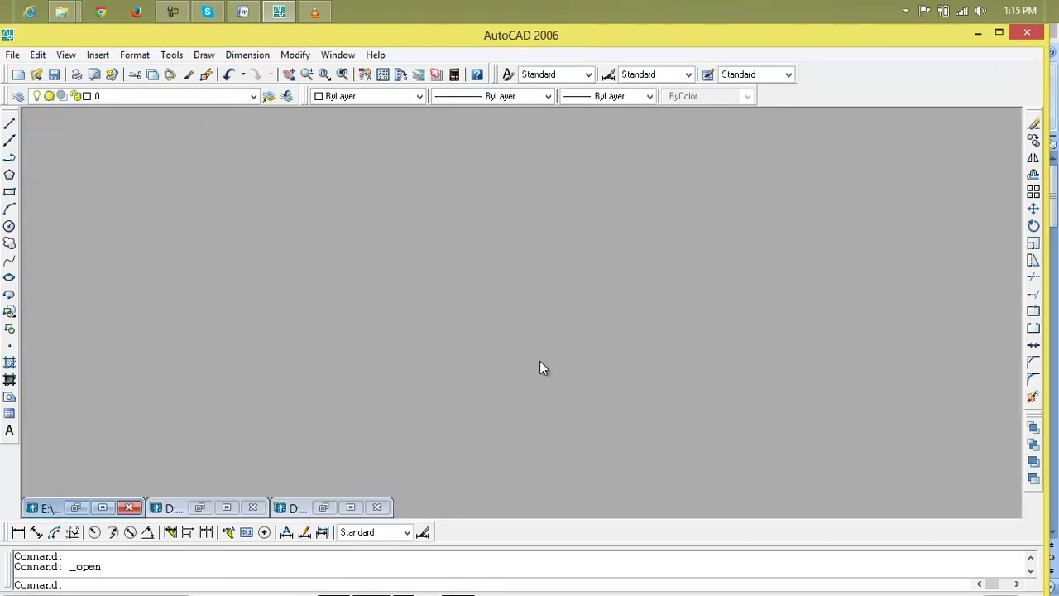
{"action": "left_click", "coordinate": [228, 508]}
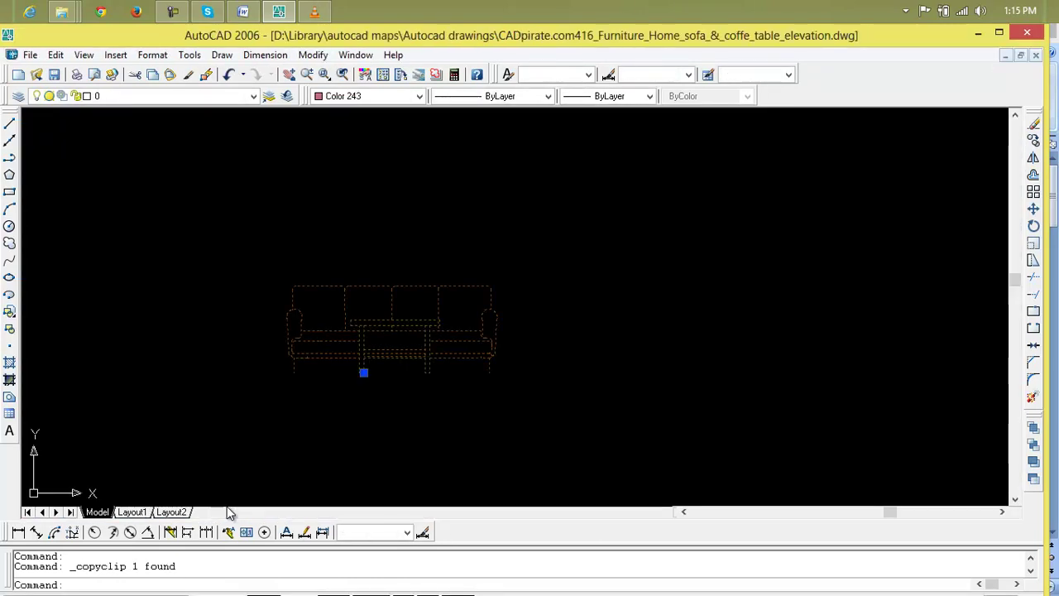
{"action": "left_click", "coordinate": [1005, 55]}
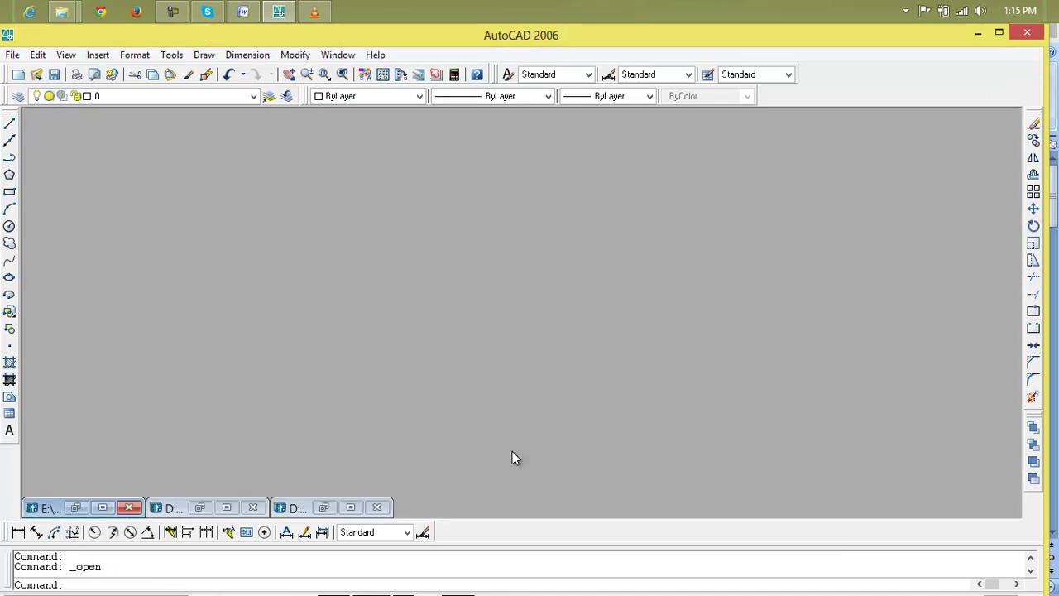
{"action": "left_click", "coordinate": [351, 508]}
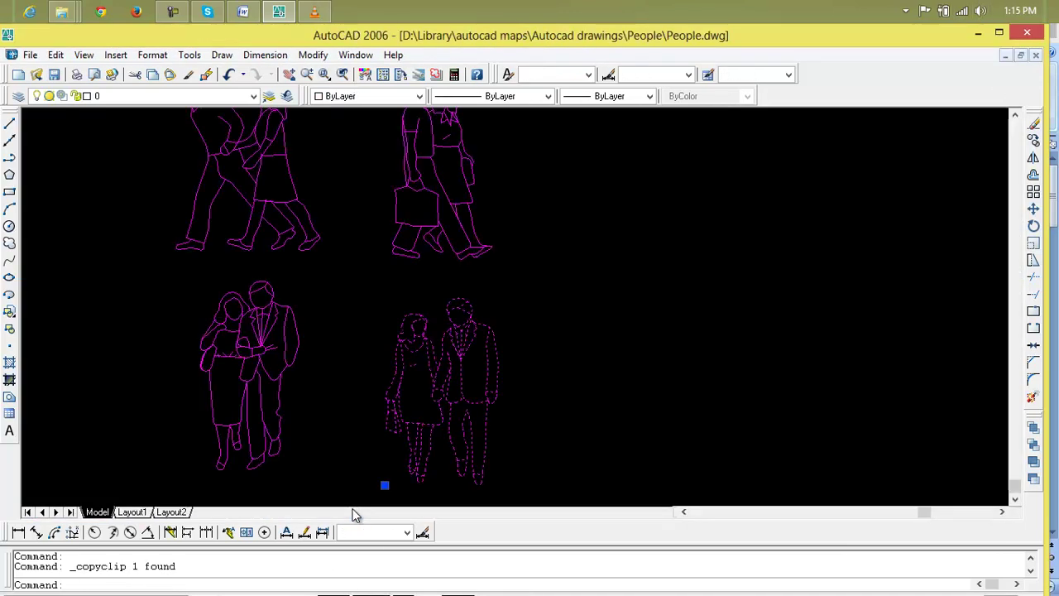
{"action": "left_click", "coordinate": [1034, 55]}
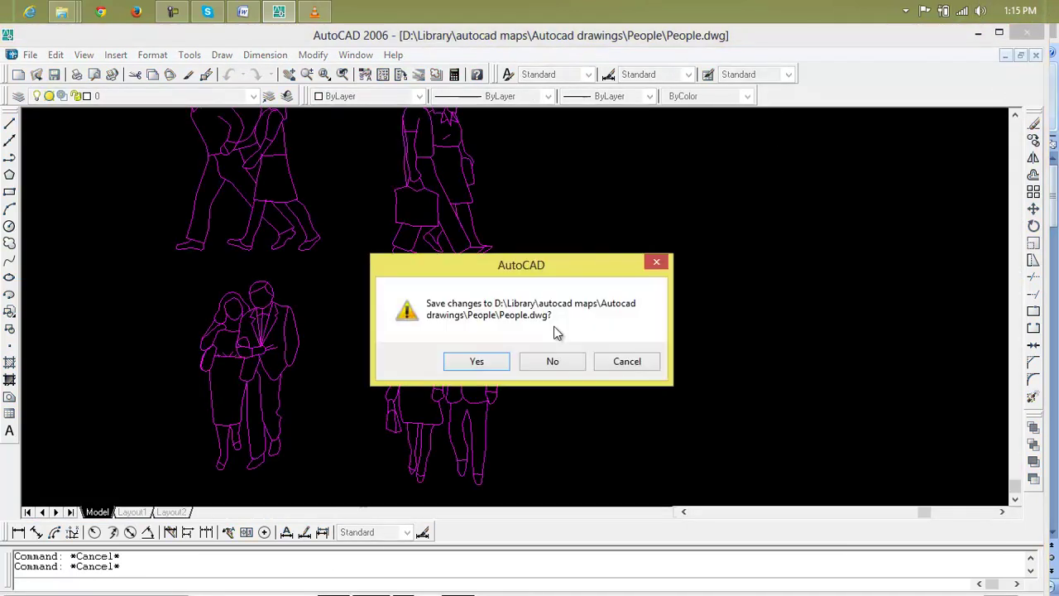
{"action": "left_click", "coordinate": [560, 357]}
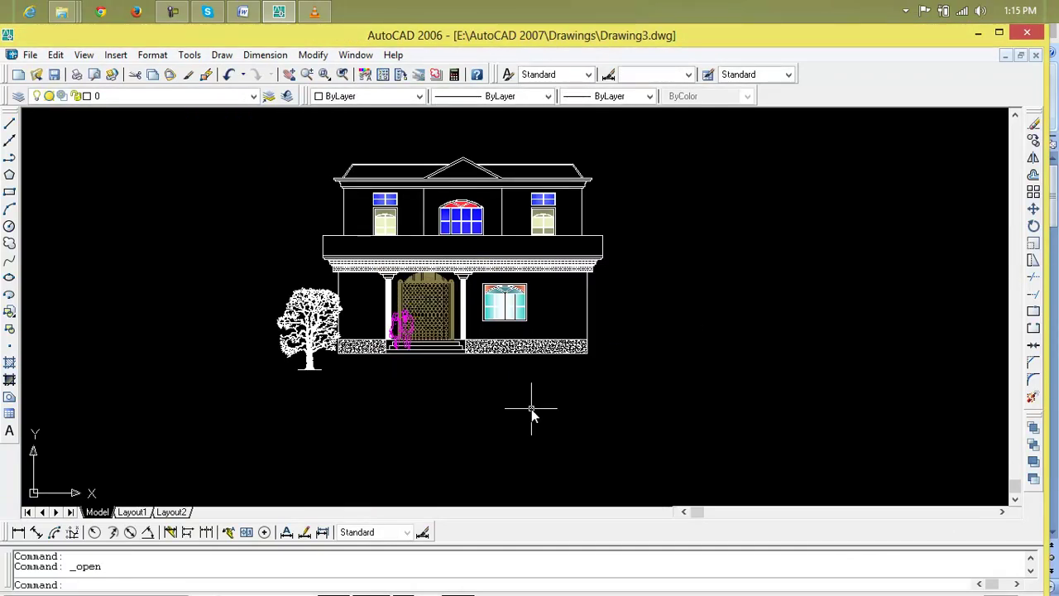
Step: Paste the copied sofa and coffee table into the empty area below the entrance steps
{"action": "key", "text": "ctrl+v"}
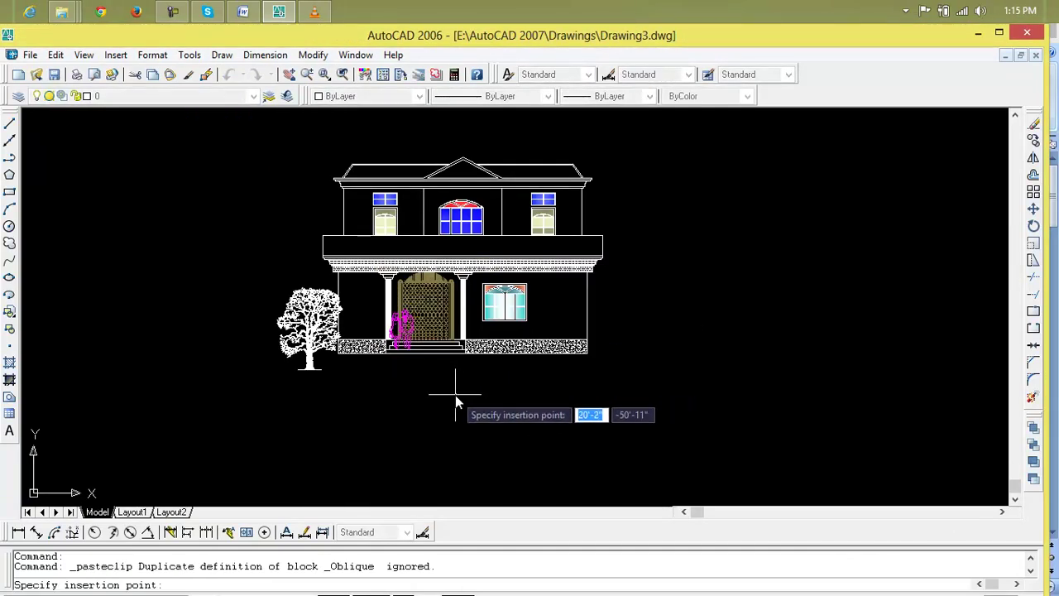
{"action": "left_click", "coordinate": [455, 395]}
{"action": "scroll", "coordinate": [463, 403], "scroll_direction": "up", "scroll_amount": 6}
{"action": "scroll", "coordinate": [489, 401], "scroll_direction": "up", "scroll_amount": 5}
Step: Scale the pasted sofa and coffee table down freehand from a base point near the table's lower rail
{"action": "left_click", "coordinate": [494, 323]}
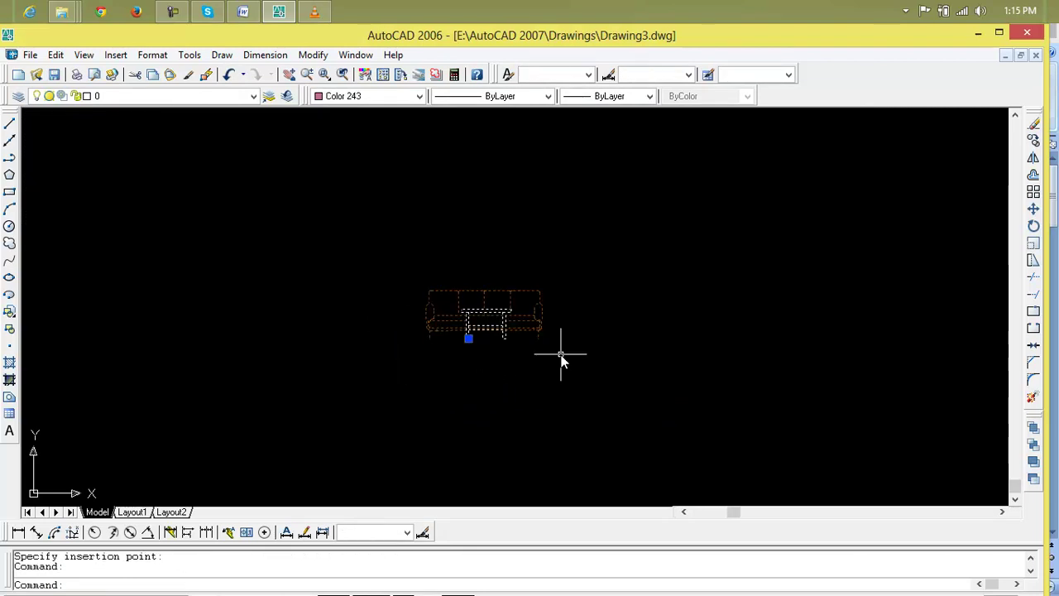
{"action": "type", "text": "sc"}
{"action": "key", "text": "Return"}
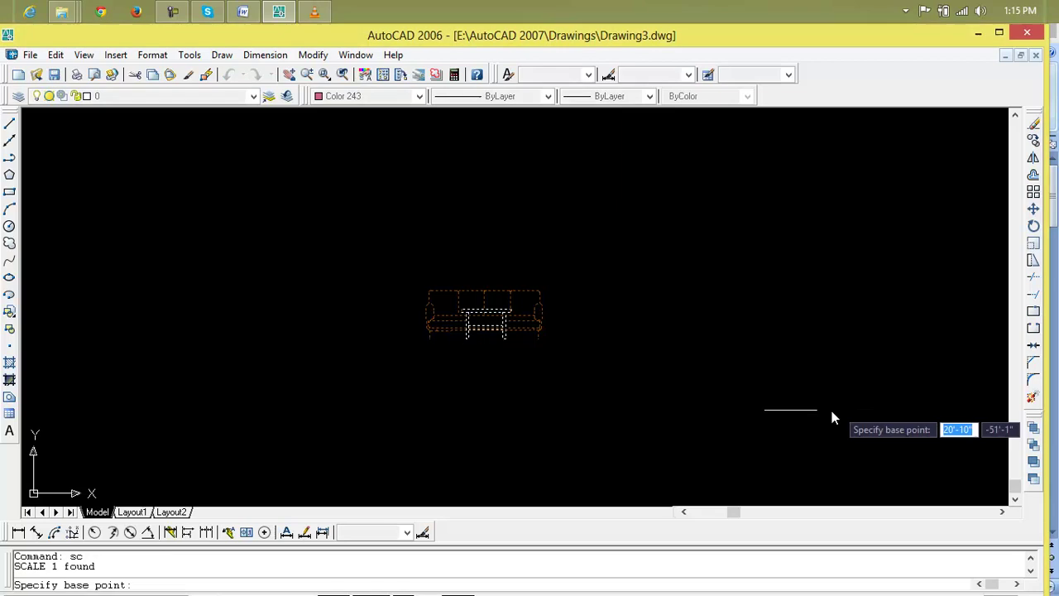
{"action": "left_click", "coordinate": [483, 331]}
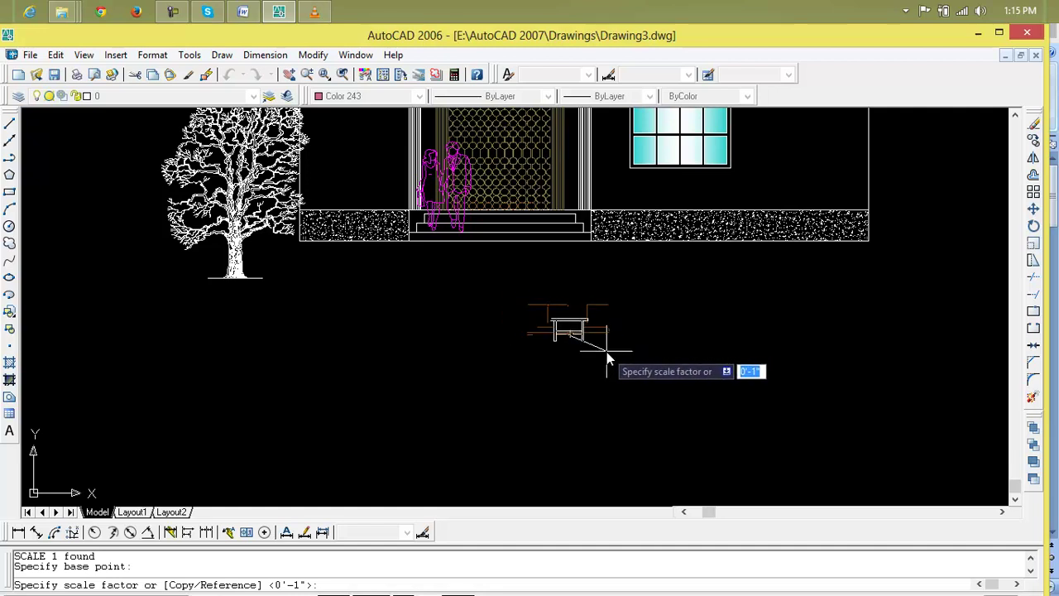
{"action": "left_click", "coordinate": [590, 354]}
Step: Move the sofa and coffee table by the insertion grip to just below the base line under the ground-floor window, then deselect it
{"action": "left_click", "coordinate": [610, 302]}
{"action": "left_click", "coordinate": [511, 352]}
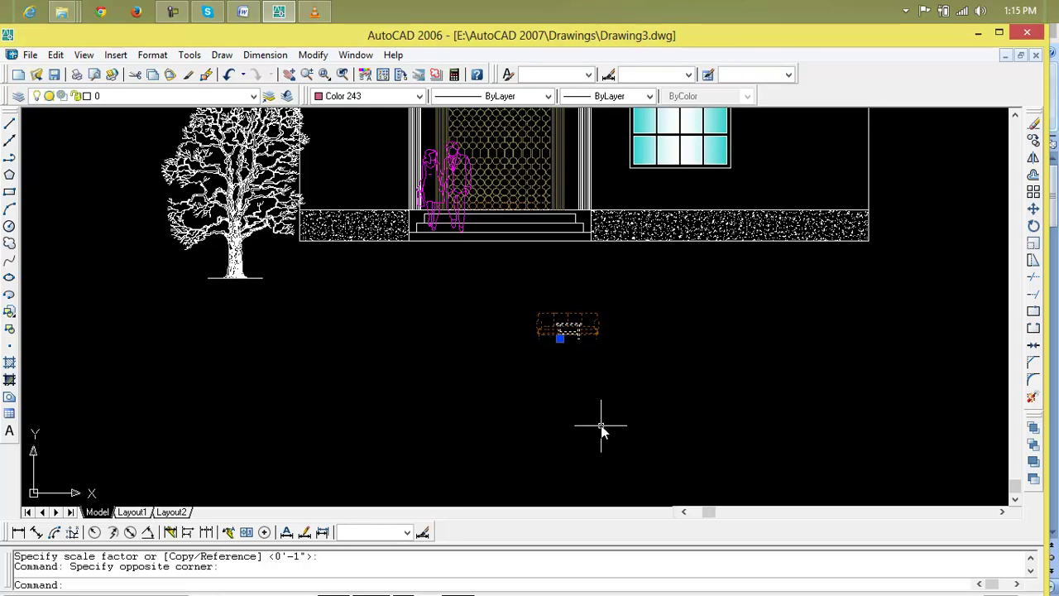
{"action": "left_click", "coordinate": [560, 338]}
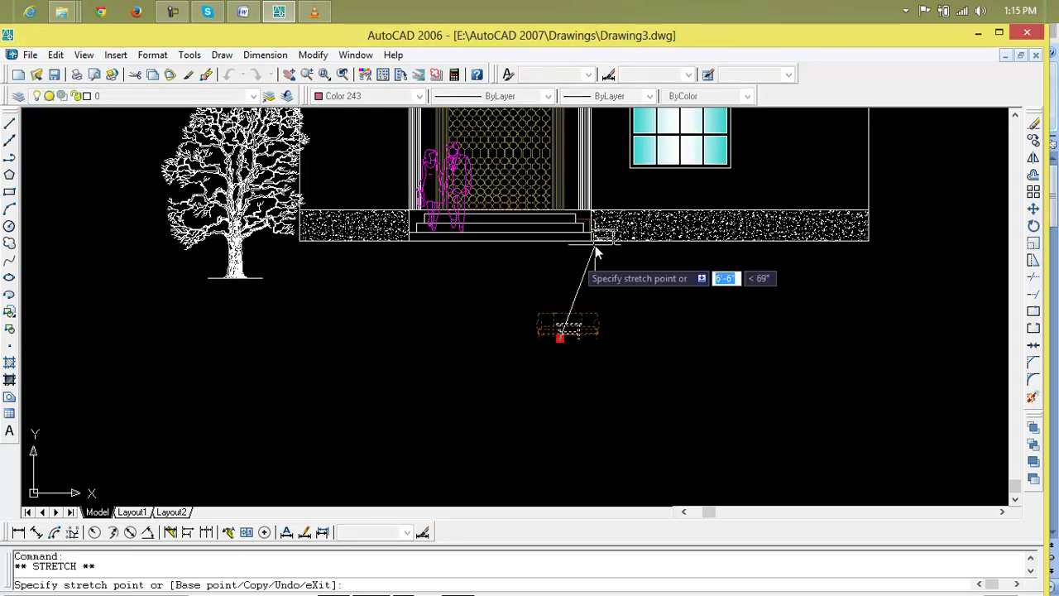
{"action": "left_click", "coordinate": [671, 268]}
{"action": "key", "text": "Escape"}
{"action": "key", "text": "Escape"}
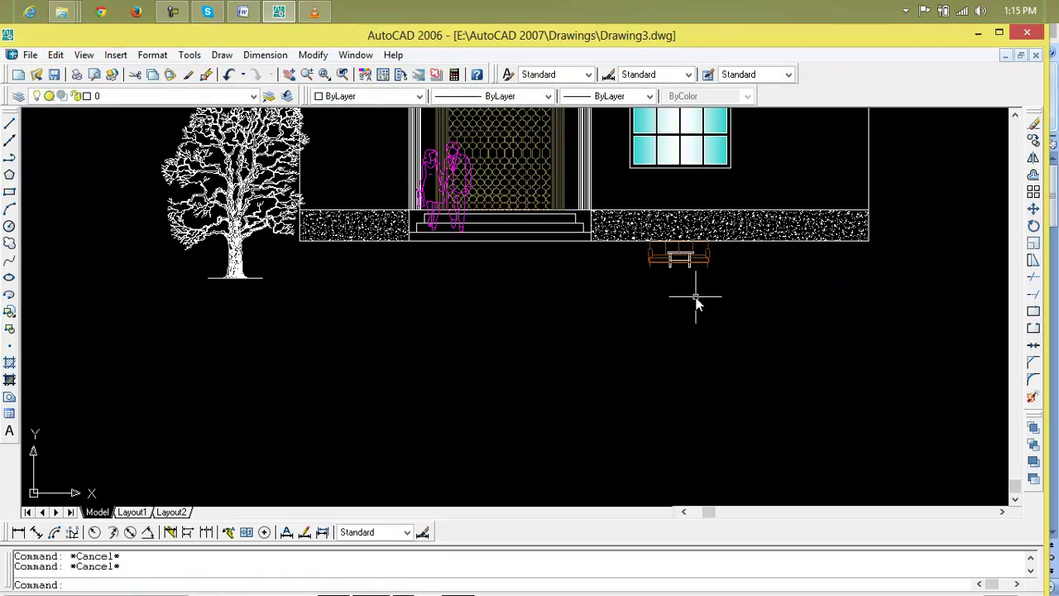
Step: Start a polyline at the left end of the entrance steps' base and draw a straight vertical segment about 2'-7" downward
{"action": "scroll", "coordinate": [671, 298], "scroll_direction": "down", "scroll_amount": 4}
{"action": "scroll", "coordinate": [593, 300], "scroll_direction": "up", "scroll_amount": 3}
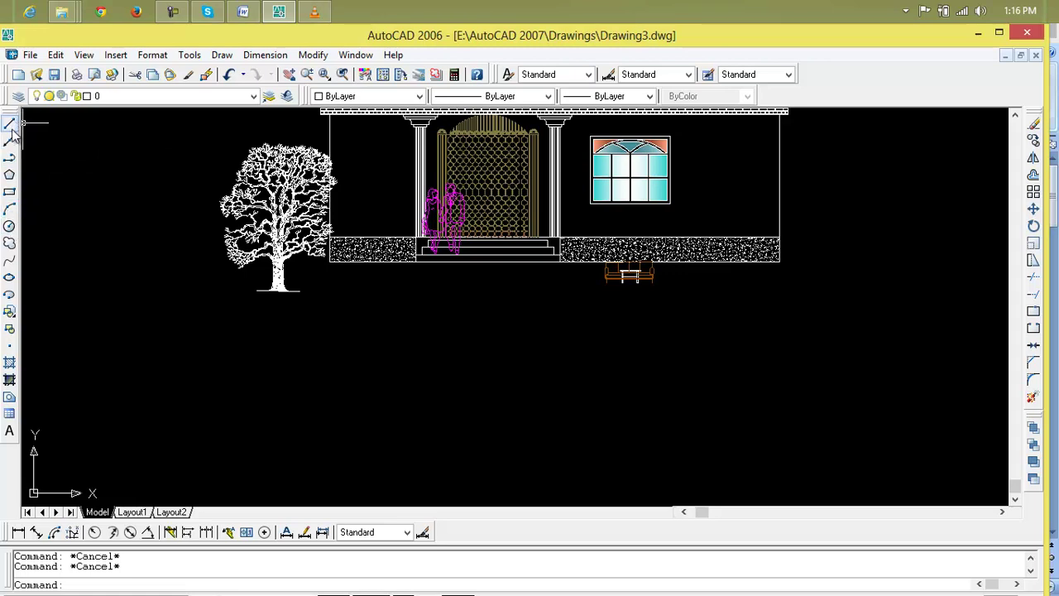
{"action": "left_click", "coordinate": [15, 159]}
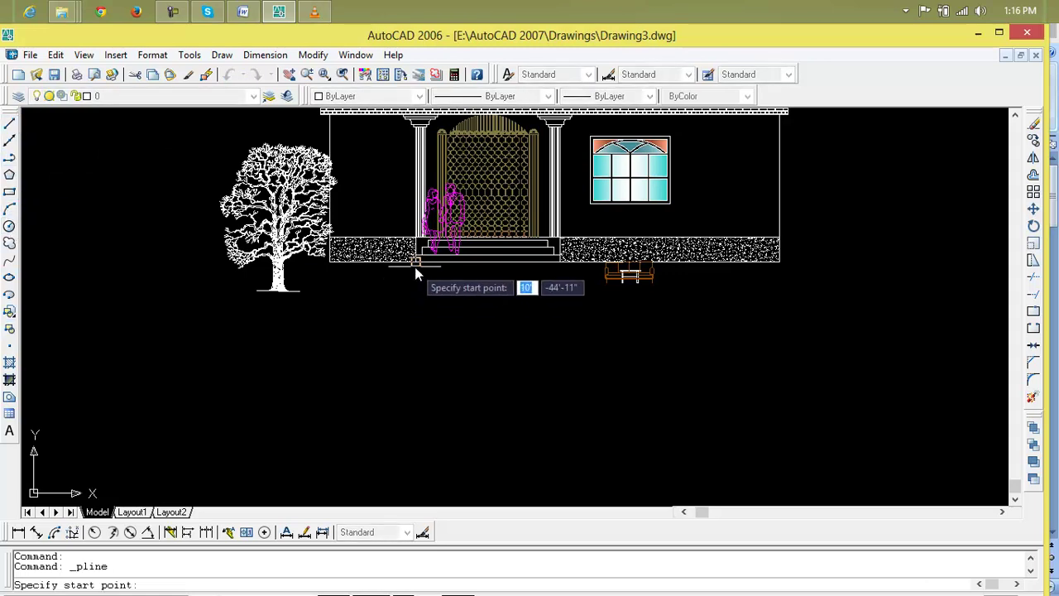
{"action": "left_click", "coordinate": [416, 263]}
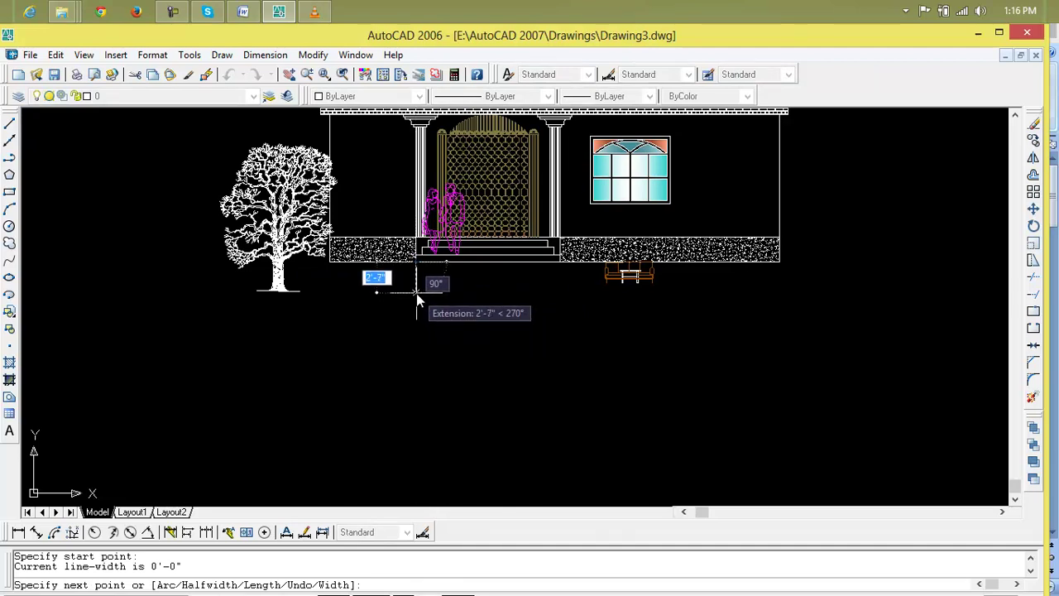
{"action": "left_click", "coordinate": [417, 293]}
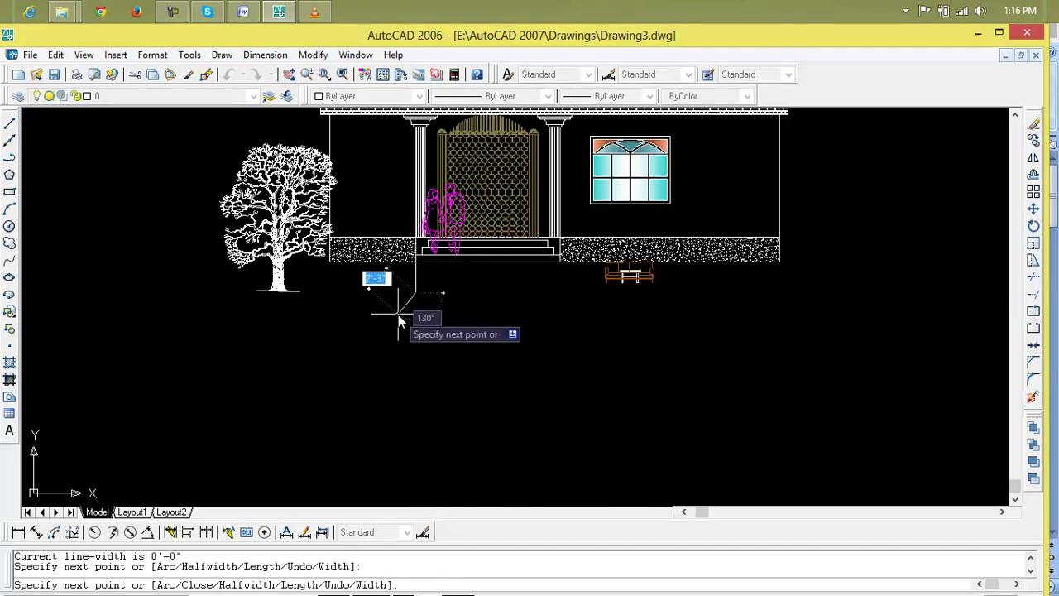
Step: Continue the polyline with three freehand arcs winding downward and to the left, and finish it as the path's left edge
{"action": "type", "text": "a"}
{"action": "key", "text": "Return"}
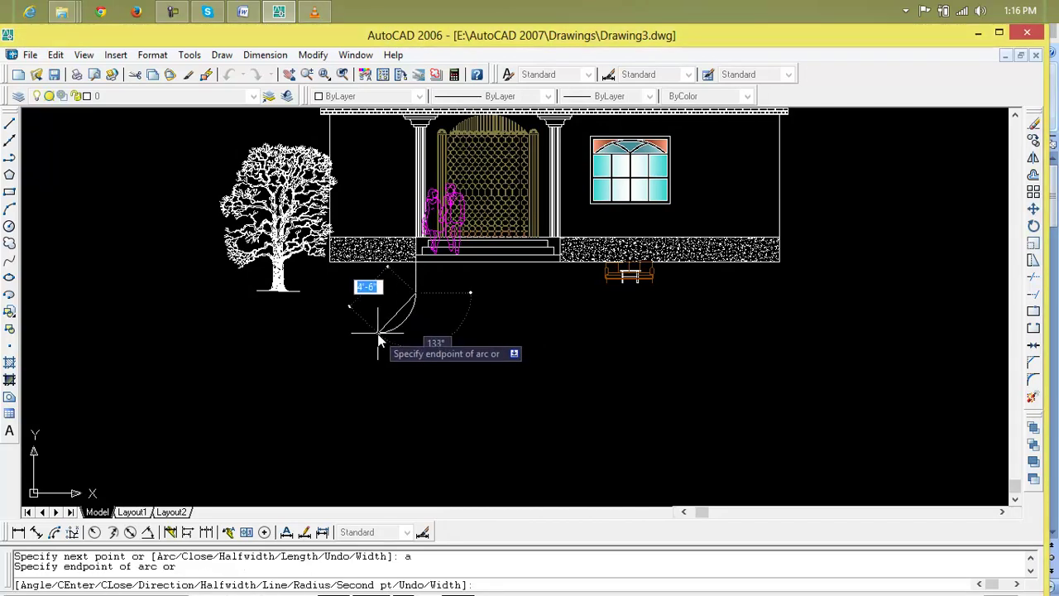
{"action": "left_click", "coordinate": [379, 340]}
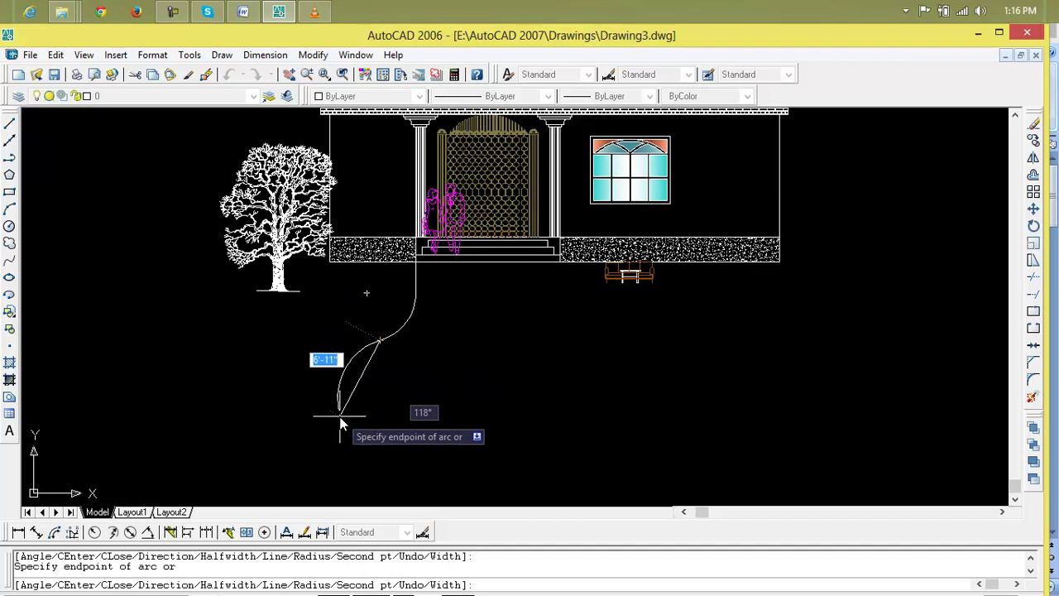
{"action": "middle_click_drag", "start_coordinate": [337, 435], "coordinate": [340, 386]}
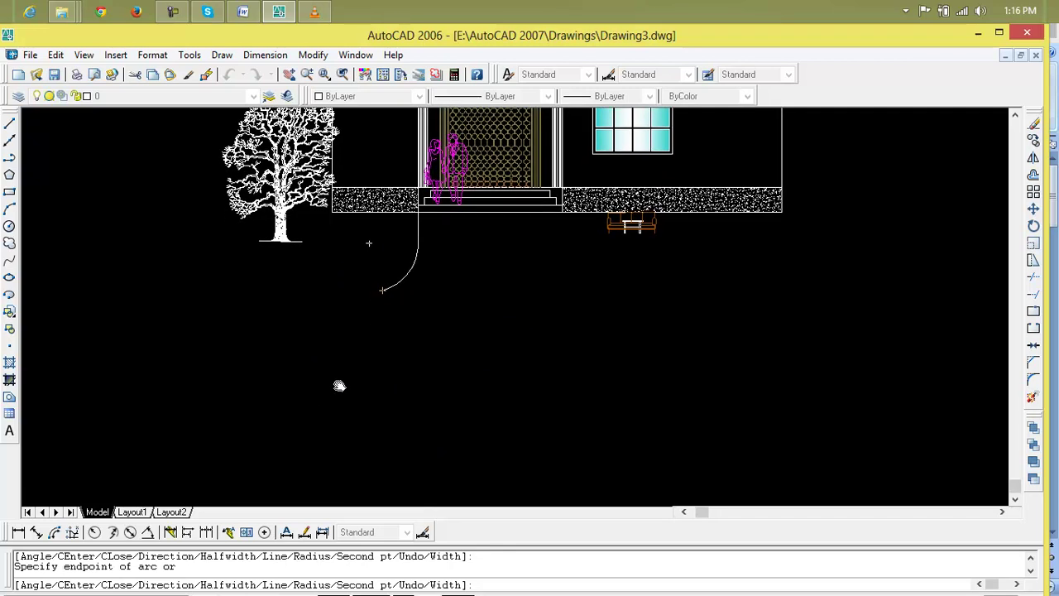
{"action": "left_click", "coordinate": [345, 378]}
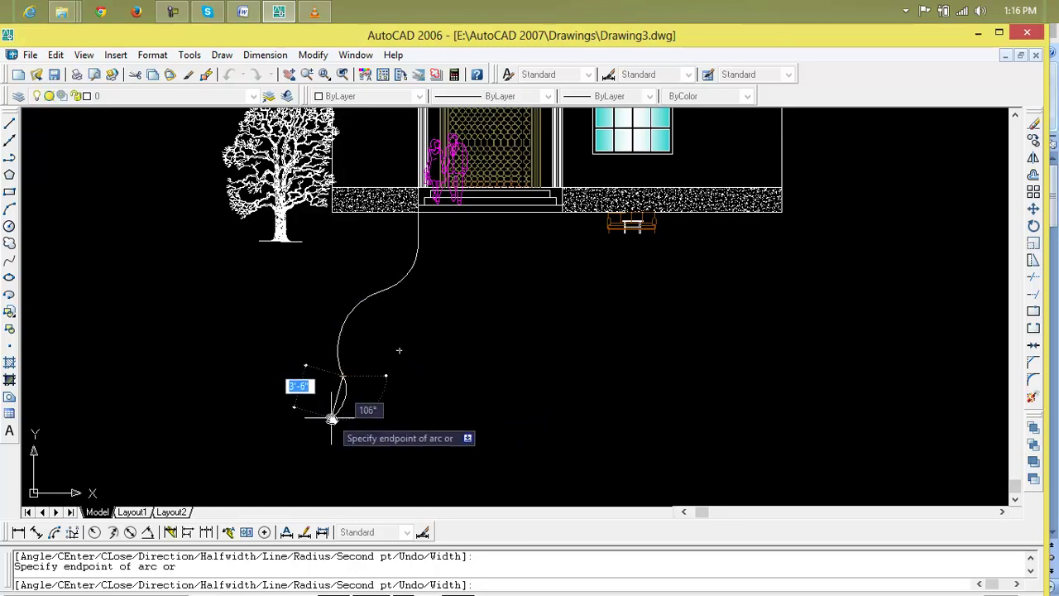
{"action": "left_click", "coordinate": [312, 441]}
{"action": "key", "text": "Escape"}
{"action": "key", "text": "Escape"}
{"action": "key", "text": "Escape"}
Step: Draw a line along the base of the entrance steps from the lower-left corner to the lower-right corner
{"action": "scroll", "coordinate": [373, 311], "scroll_direction": "up", "scroll_amount": 2}
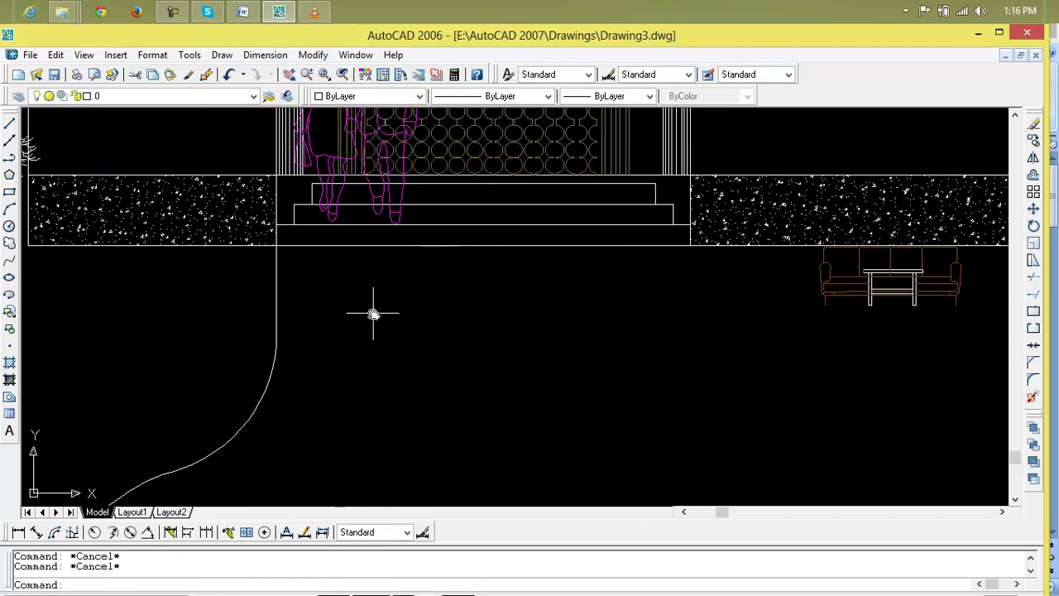
{"action": "type", "text": "l"}
{"action": "key", "text": "Return"}
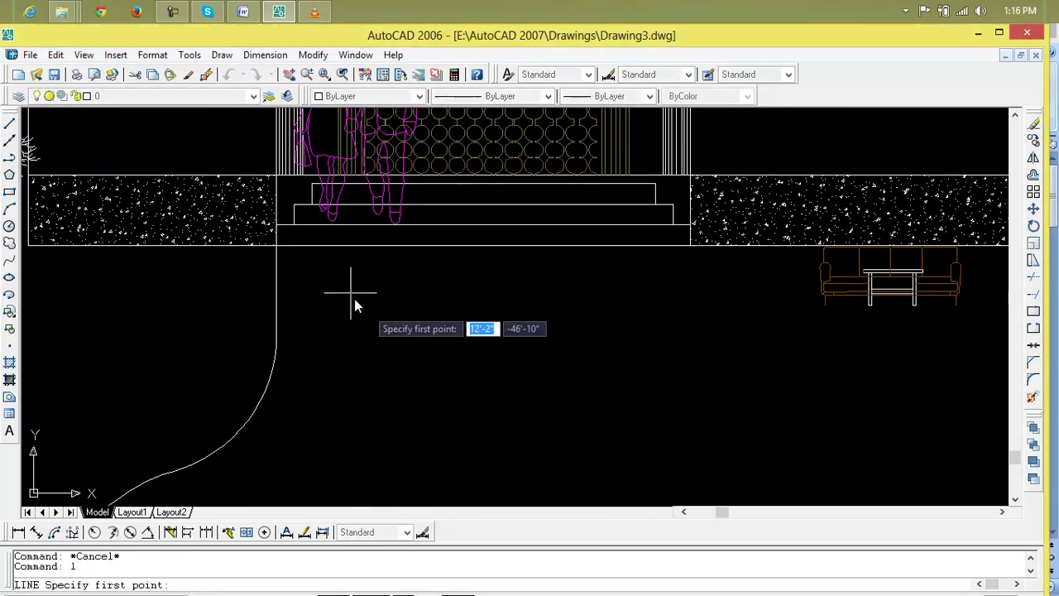
{"action": "left_click", "coordinate": [279, 245]}
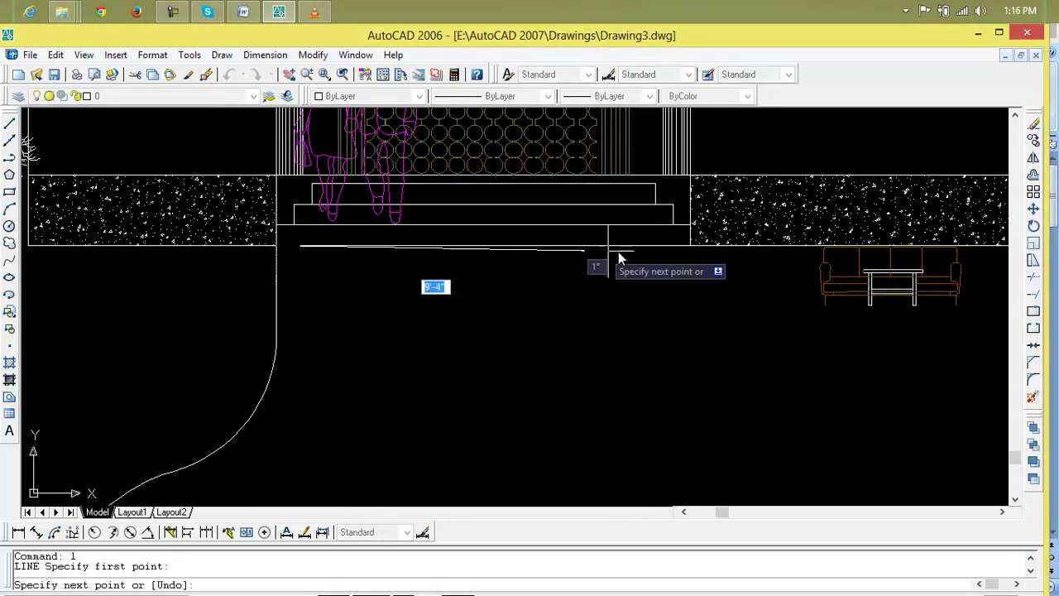
{"action": "left_click", "coordinate": [691, 246]}
{"action": "key", "text": "Escape"}
{"action": "key", "text": "Escape"}
{"action": "key", "text": "Escape"}
{"action": "scroll", "coordinate": [615, 296], "scroll_direction": "down", "scroll_amount": 2}
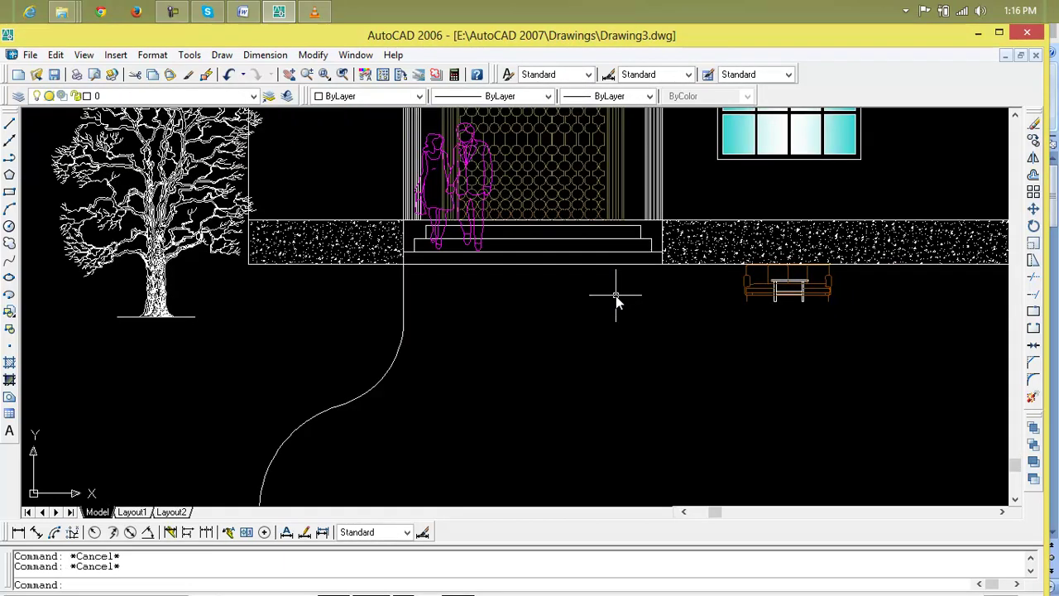
{"action": "middle_click_drag", "start_coordinate": [616, 295], "coordinate": [654, 246]}
{"action": "scroll", "coordinate": [623, 274], "scroll_direction": "down", "scroll_amount": 2}
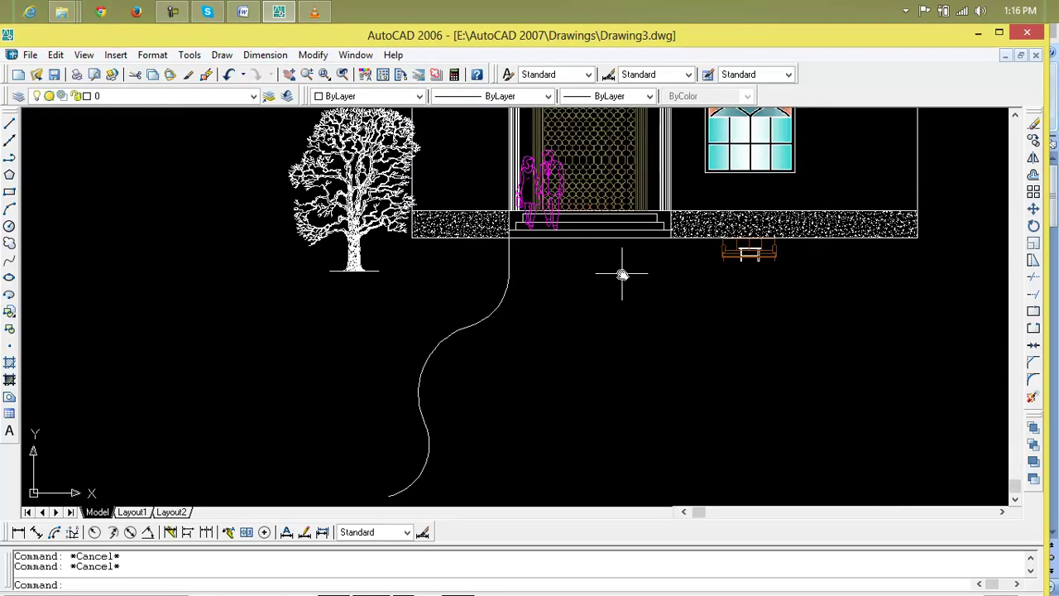
{"action": "type", "text": "mi"}
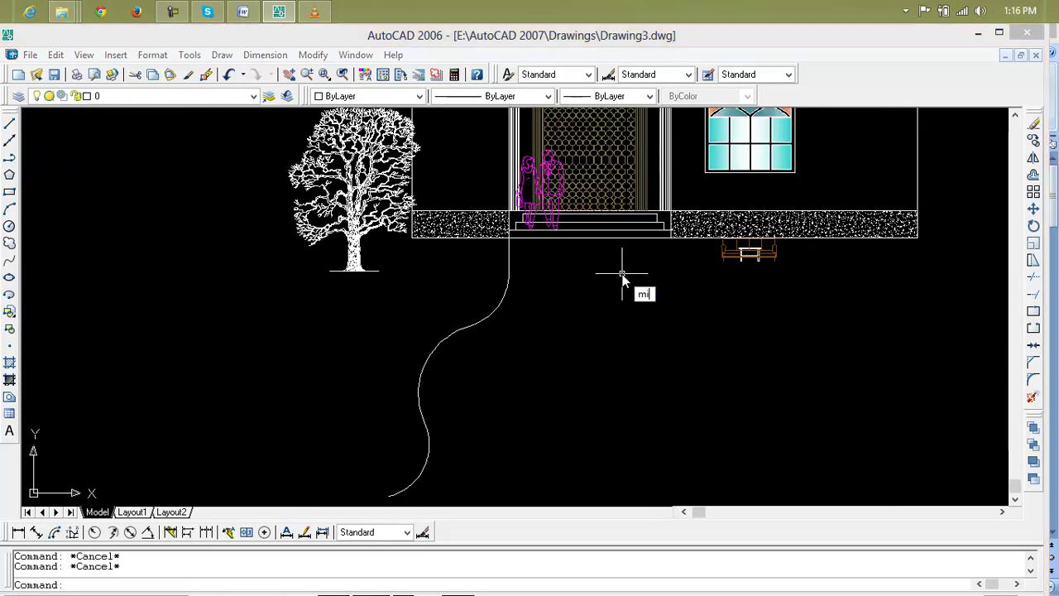
{"action": "key", "text": "Return"}
{"action": "left_click", "coordinate": [499, 308]}
{"action": "key", "text": "Return"}
{"action": "left_click", "coordinate": [590, 241]}
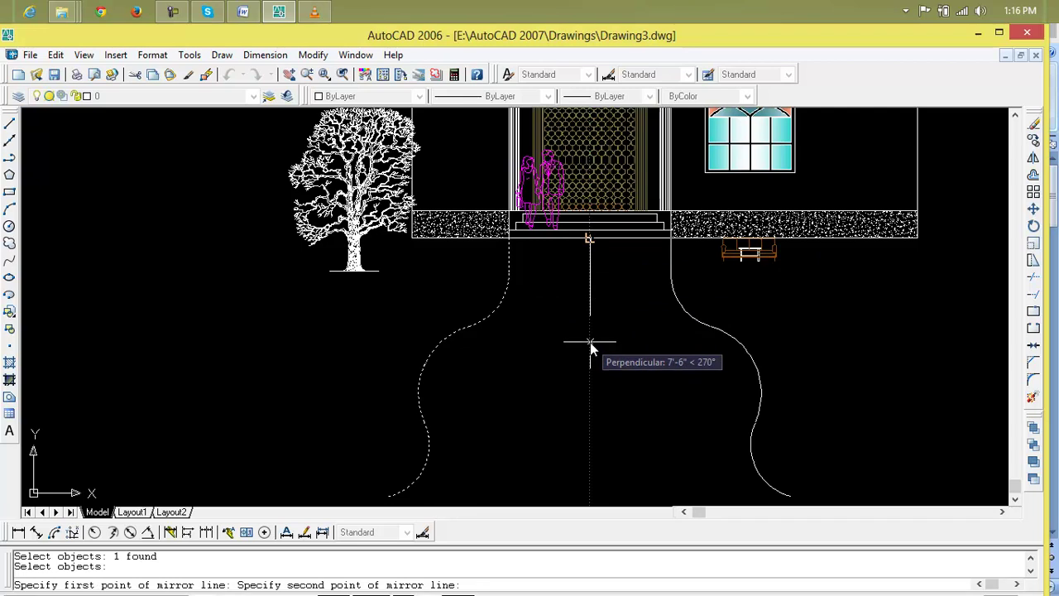
{"action": "key", "text": "Escape"}
{"action": "key", "text": "Escape"}
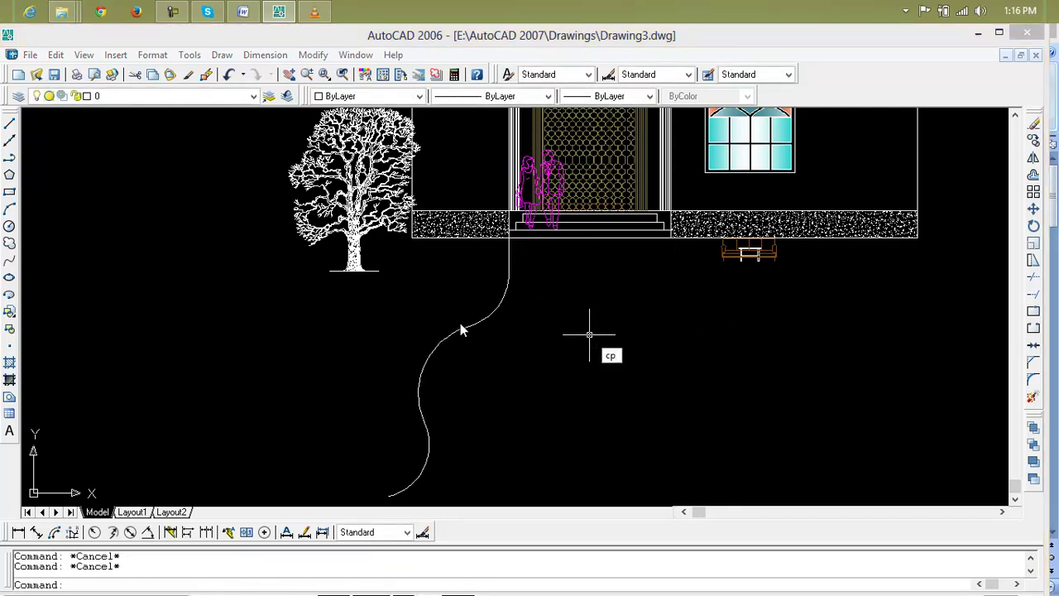
Step: Copy the curved path edge from the left end of the steps' base to the right end
{"action": "key", "text": "Return"}
{"action": "left_click", "coordinate": [505, 303]}
{"action": "key", "text": "Return"}
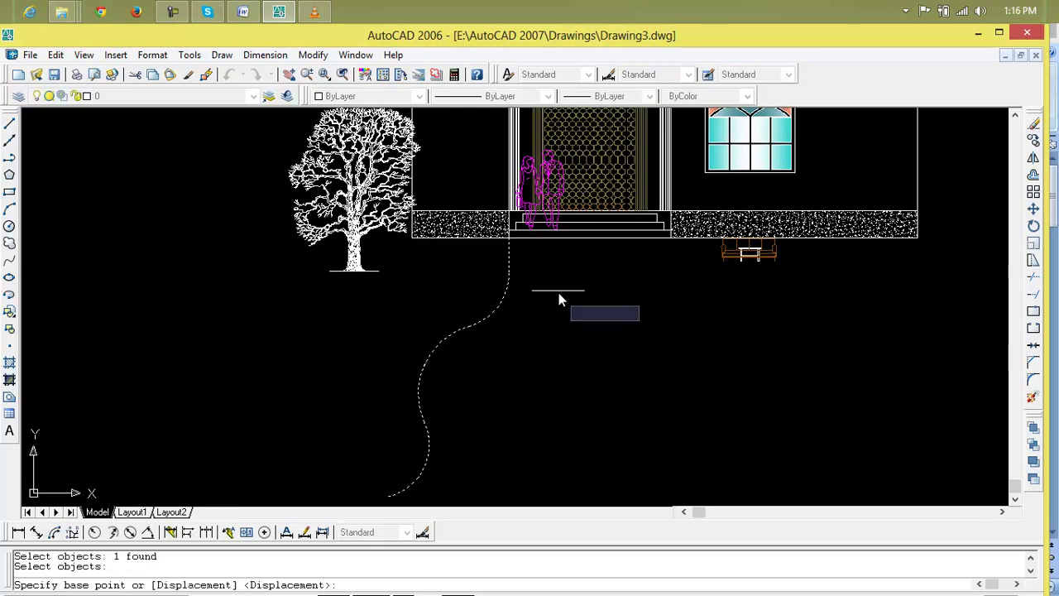
{"action": "left_click", "coordinate": [510, 242]}
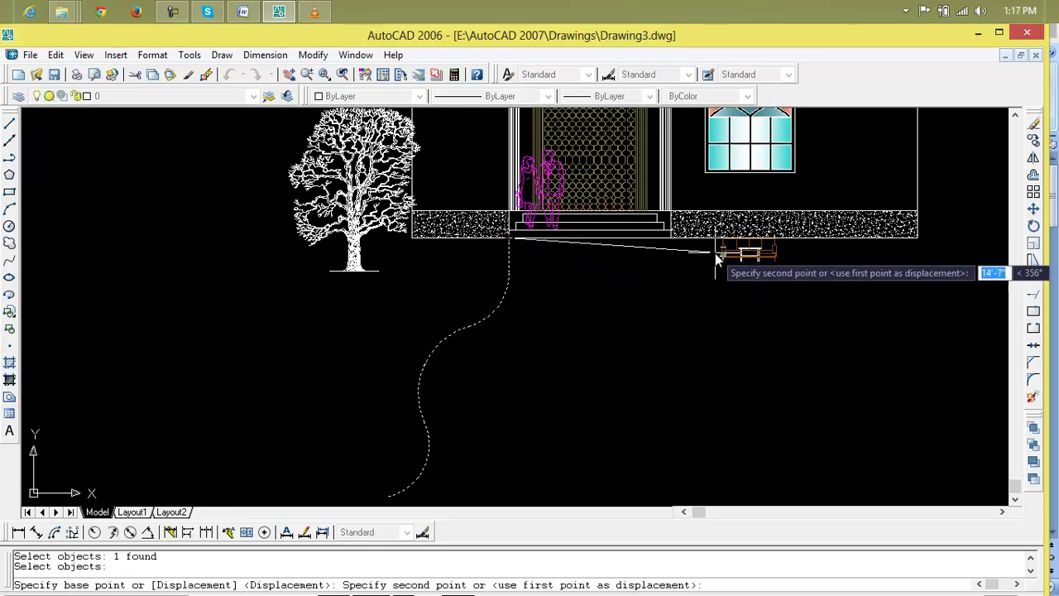
{"action": "left_click", "coordinate": [670, 240]}
{"action": "key", "text": "Return"}
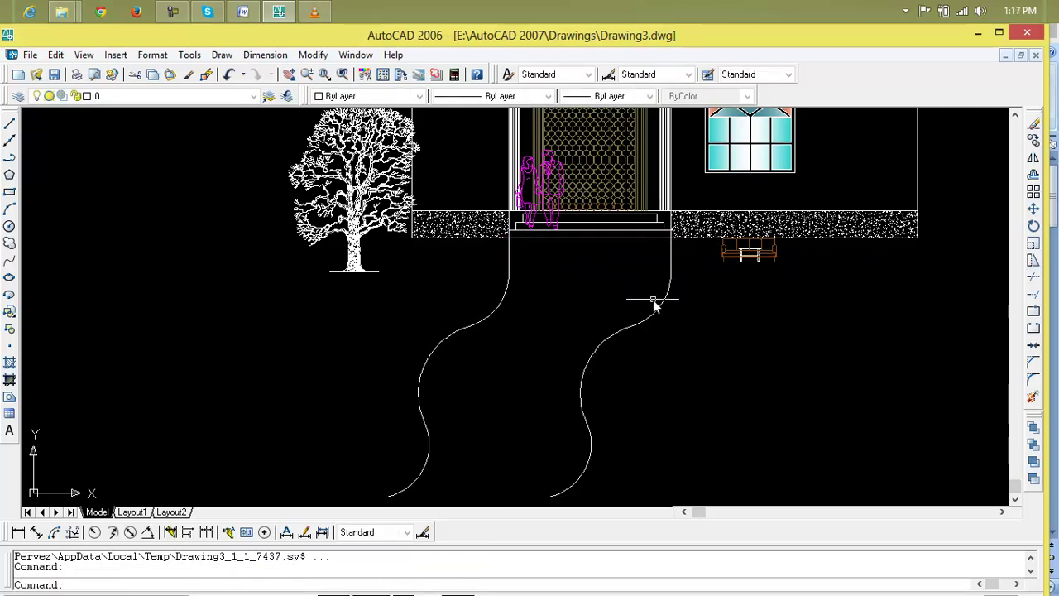
{"action": "scroll", "coordinate": [653, 300], "scroll_direction": "down", "scroll_amount": 4}
{"action": "middle_click_drag", "start_coordinate": [654, 301], "coordinate": [569, 306]}
{"action": "scroll", "coordinate": [570, 305], "scroll_direction": "up", "scroll_amount": 5}
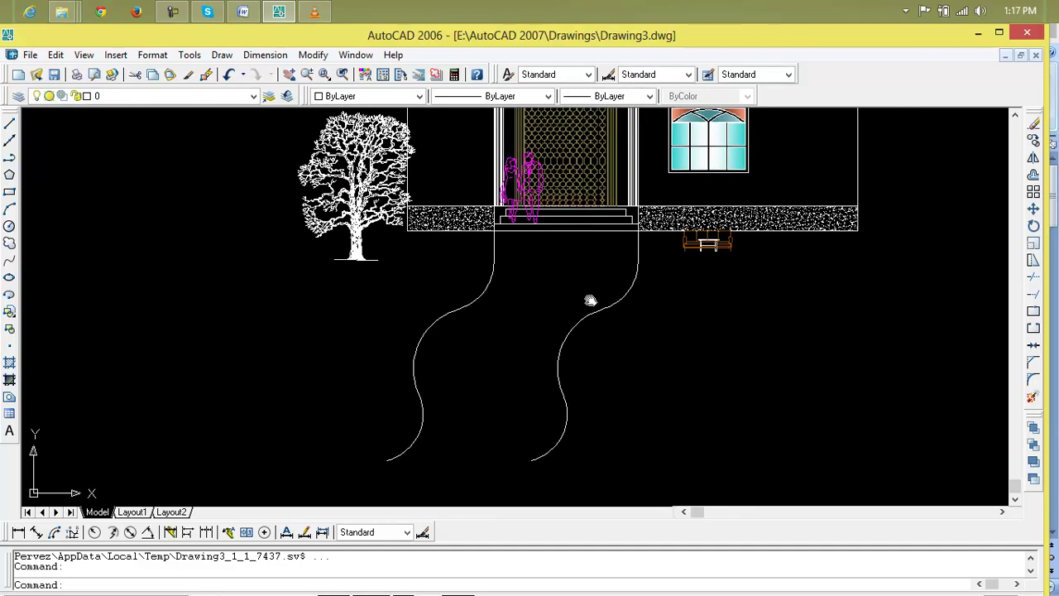
{"action": "scroll", "coordinate": [605, 286], "scroll_direction": "up", "scroll_amount": 2}
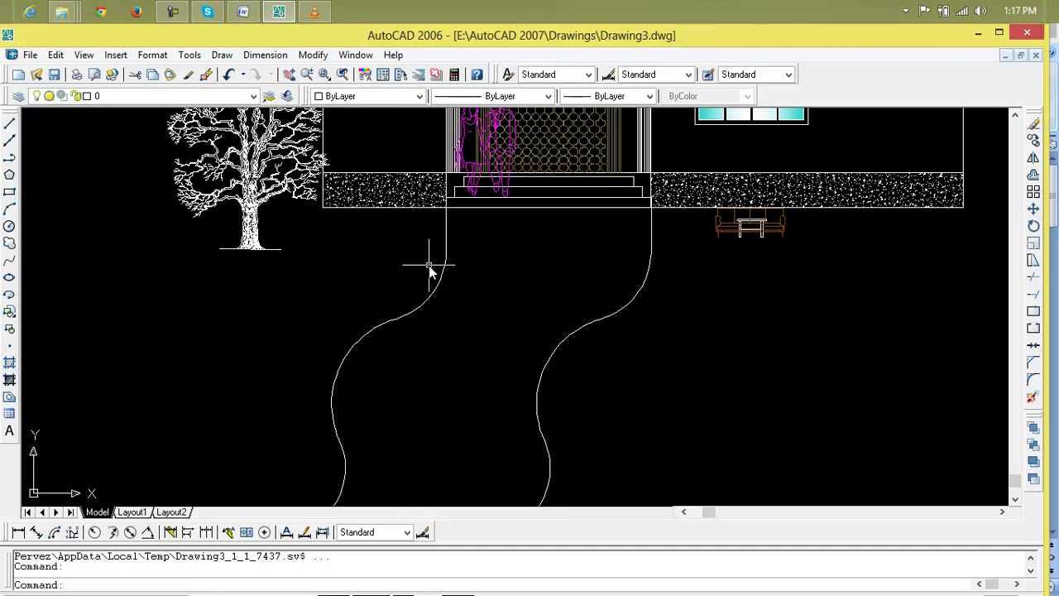
Step: Open the drawing "all blocks" from the Drawings folder inside AutoCAD 2007 on drive E
{"action": "key", "text": "ctrl+o"}
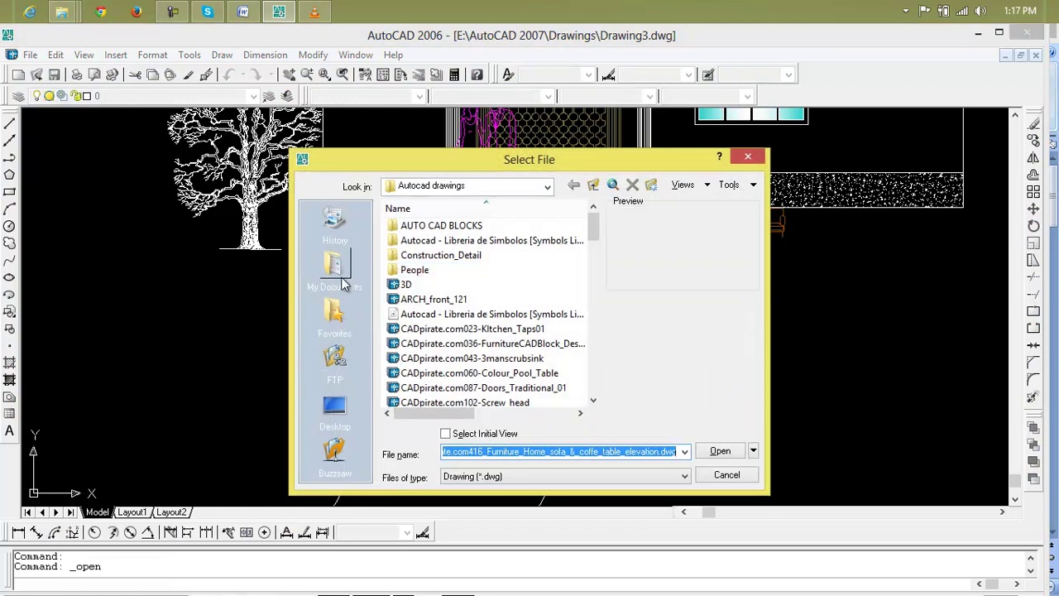
{"action": "left_click", "coordinate": [337, 404]}
{"action": "double_click", "coordinate": [414, 255]}
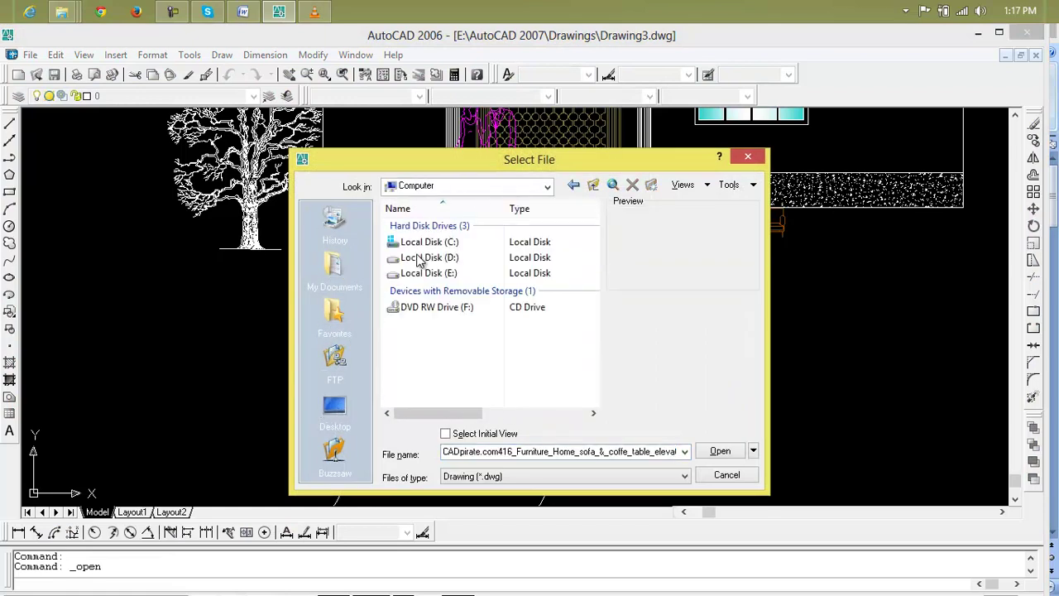
{"action": "double_click", "coordinate": [422, 273]}
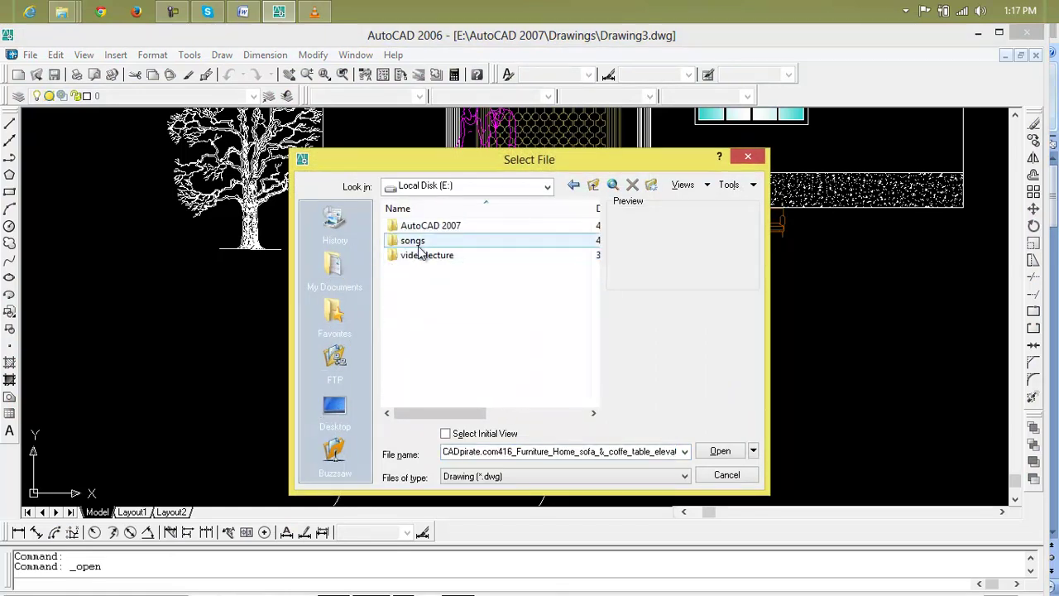
{"action": "double_click", "coordinate": [414, 225]}
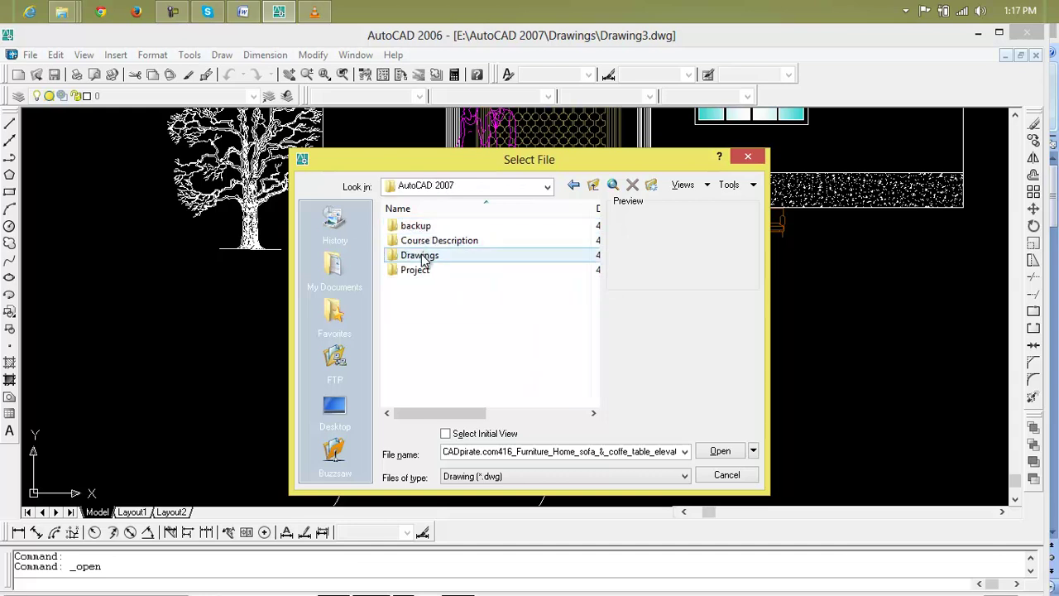
{"action": "double_click", "coordinate": [420, 255]}
{"action": "left_click", "coordinate": [435, 270]}
{"action": "left_click", "coordinate": [429, 257]}
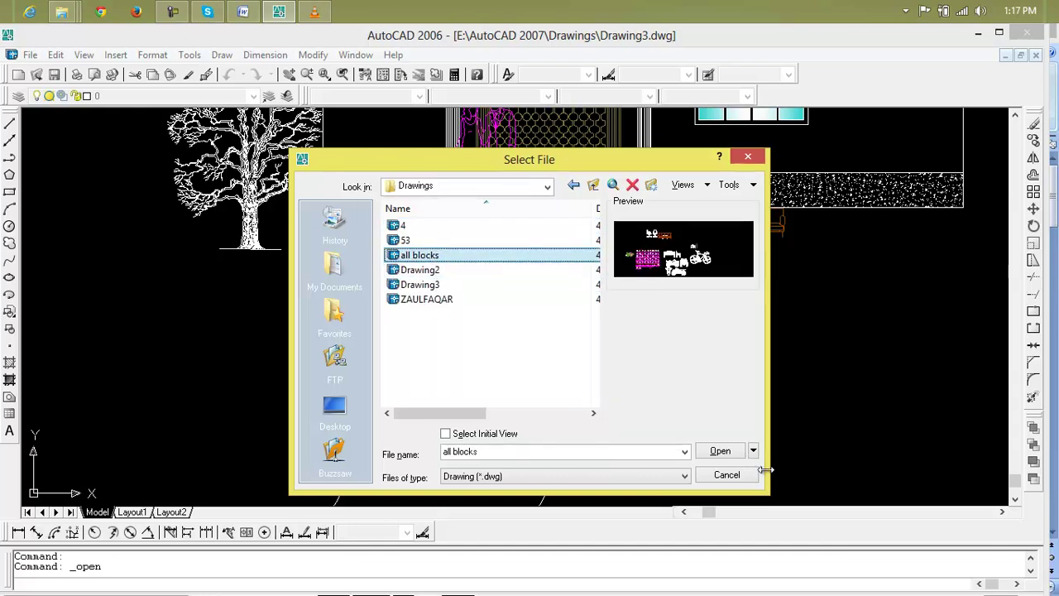
{"action": "left_click", "coordinate": [721, 454]}
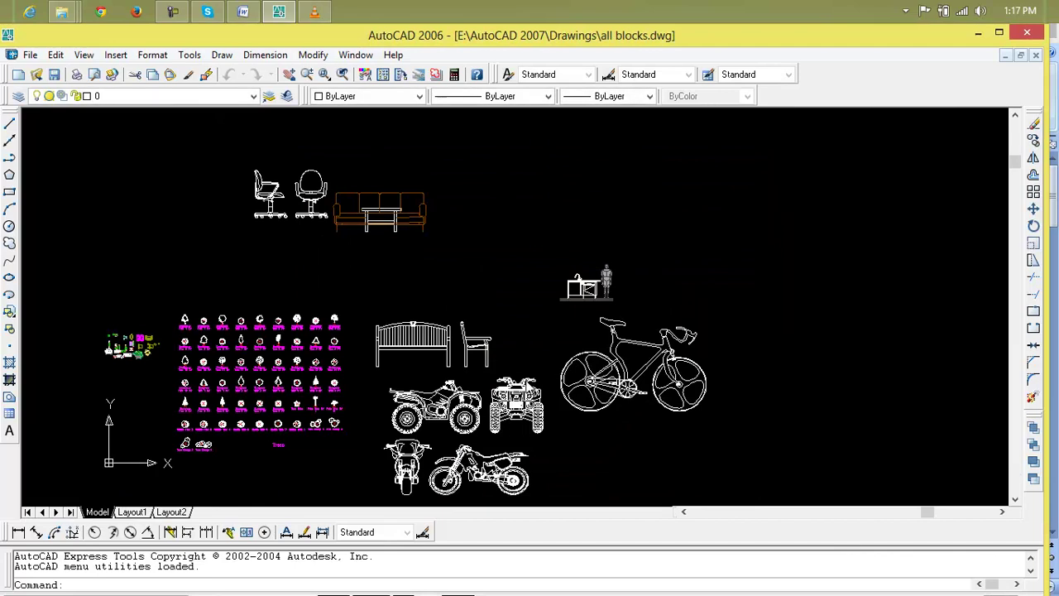
Step: Select the side view of the convertible car among the blocks and copy it to the clipboard
{"action": "scroll", "coordinate": [567, 386], "scroll_direction": "up", "scroll_amount": 3}
{"action": "scroll", "coordinate": [566, 385], "scroll_direction": "down", "scroll_amount": 2}
{"action": "middle_click_drag", "start_coordinate": [565, 387], "coordinate": [595, 343]}
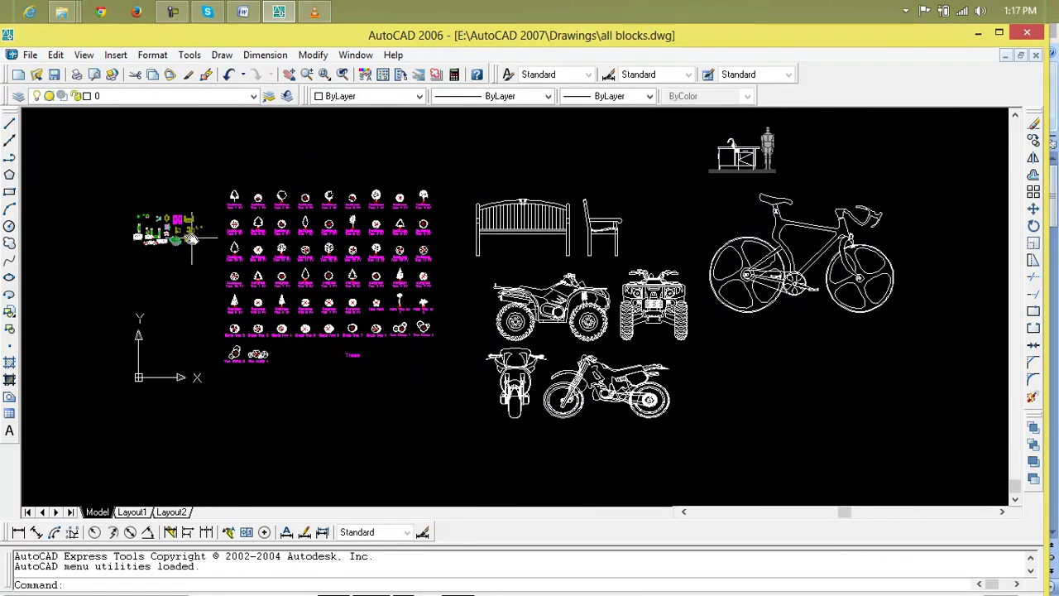
{"action": "scroll", "coordinate": [197, 246], "scroll_direction": "up", "scroll_amount": 7}
{"action": "middle_click_drag", "start_coordinate": [197, 246], "coordinate": [466, 206]}
{"action": "scroll", "coordinate": [355, 310], "scroll_direction": "up", "scroll_amount": 4}
{"action": "scroll", "coordinate": [356, 311], "scroll_direction": "up", "scroll_amount": 3}
{"action": "scroll", "coordinate": [483, 272], "scroll_direction": "down", "scroll_amount": 4}
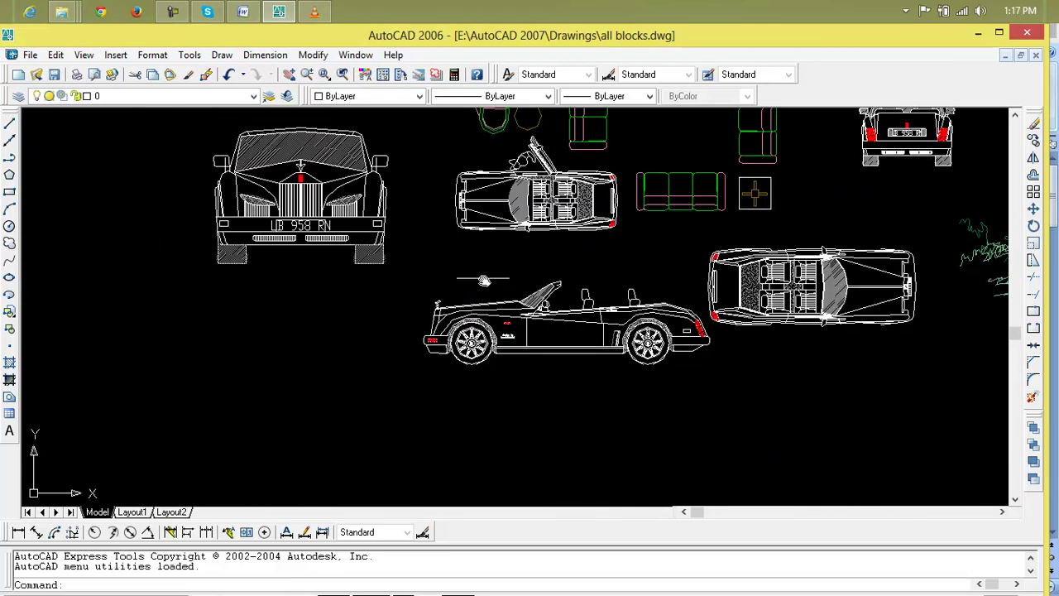
{"action": "middle_click_drag", "start_coordinate": [490, 289], "coordinate": [415, 304]}
{"action": "scroll", "coordinate": [466, 296], "scroll_direction": "up", "scroll_amount": 2}
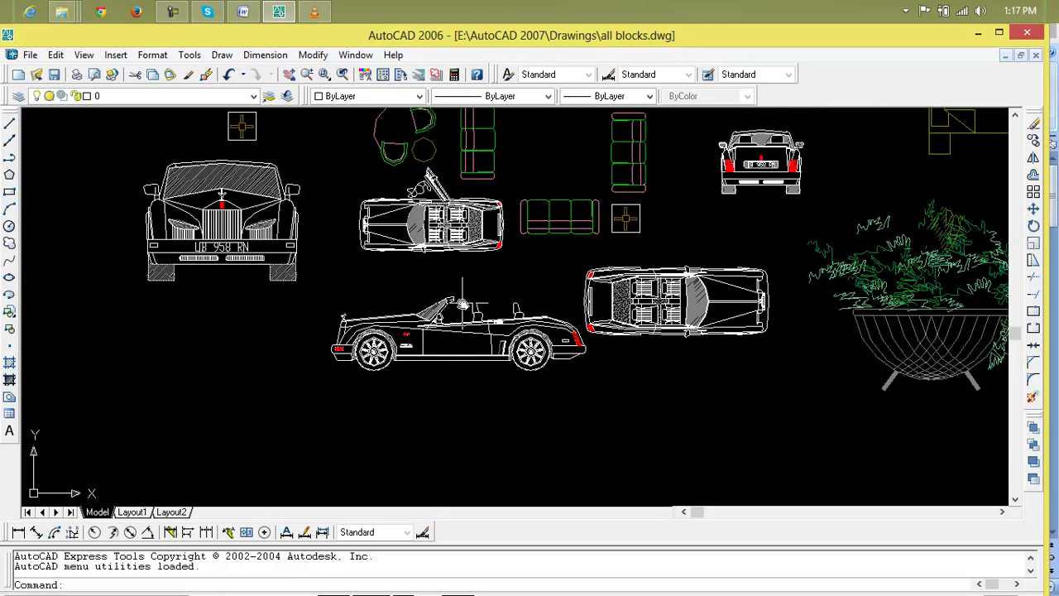
{"action": "left_click", "coordinate": [348, 300]}
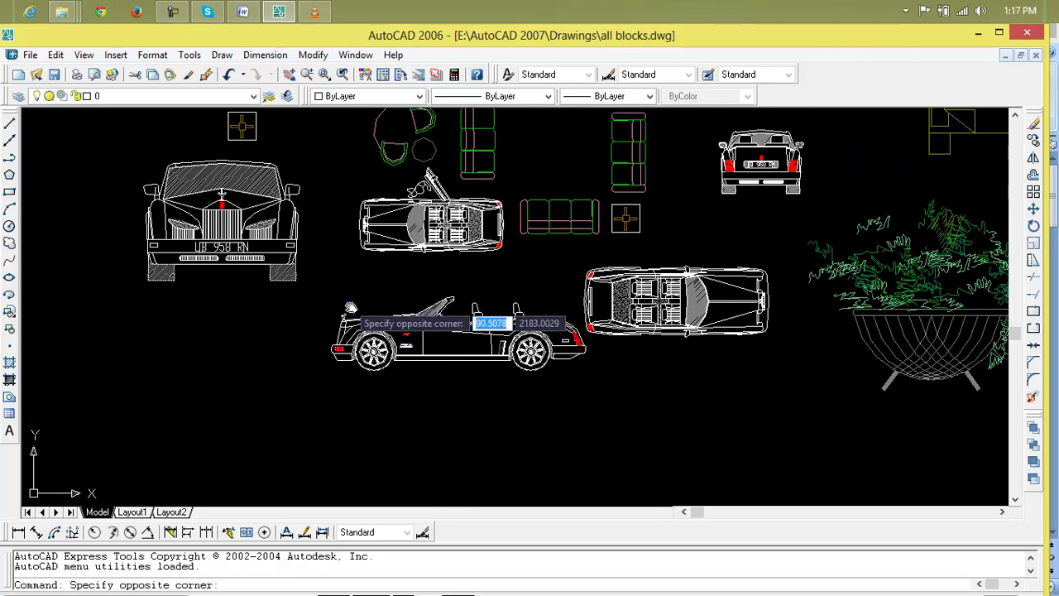
{"action": "left_click", "coordinate": [556, 394]}
{"action": "left_click", "coordinate": [562, 392]}
{"action": "left_click", "coordinate": [303, 303]}
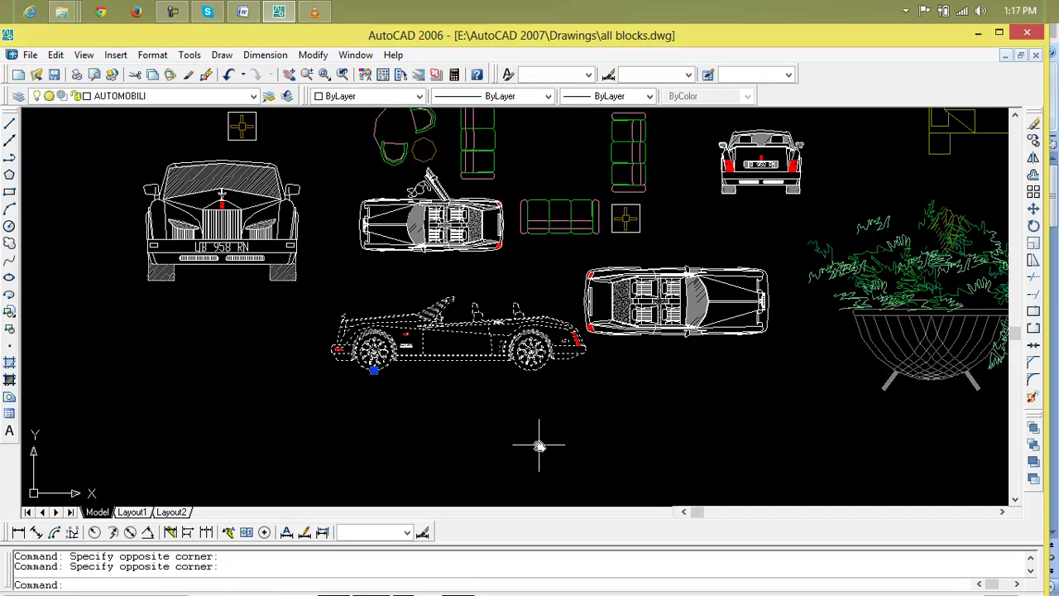
{"action": "key", "text": "ctrl+c"}
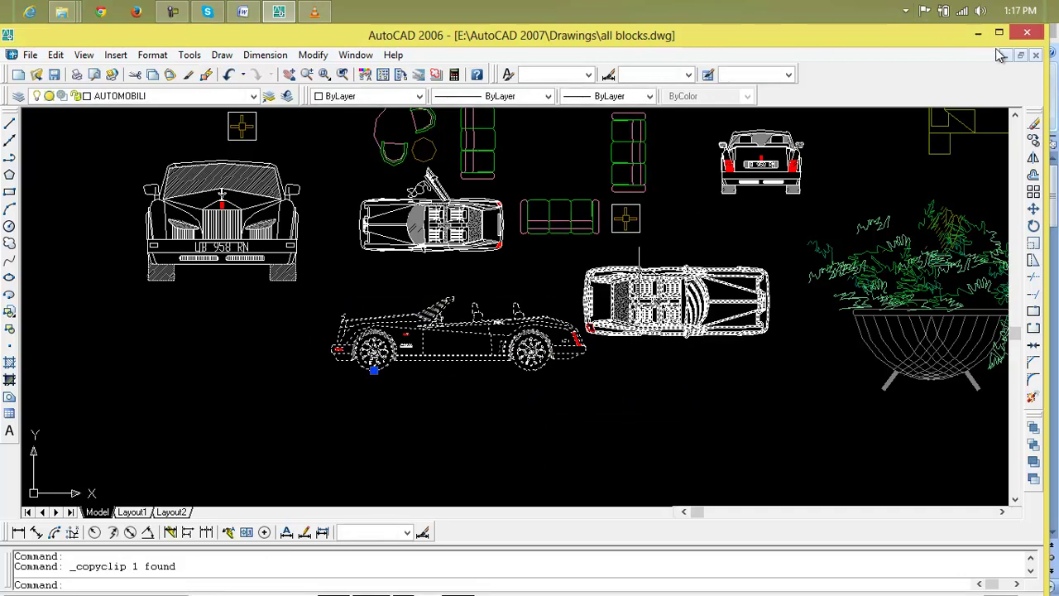
Step: Minimize the all blocks drawing and close the sofa and coffee table drawing to return to the house elevation in Drawing3
{"action": "left_click", "coordinate": [1003, 55]}
{"action": "left_click", "coordinate": [229, 508]}
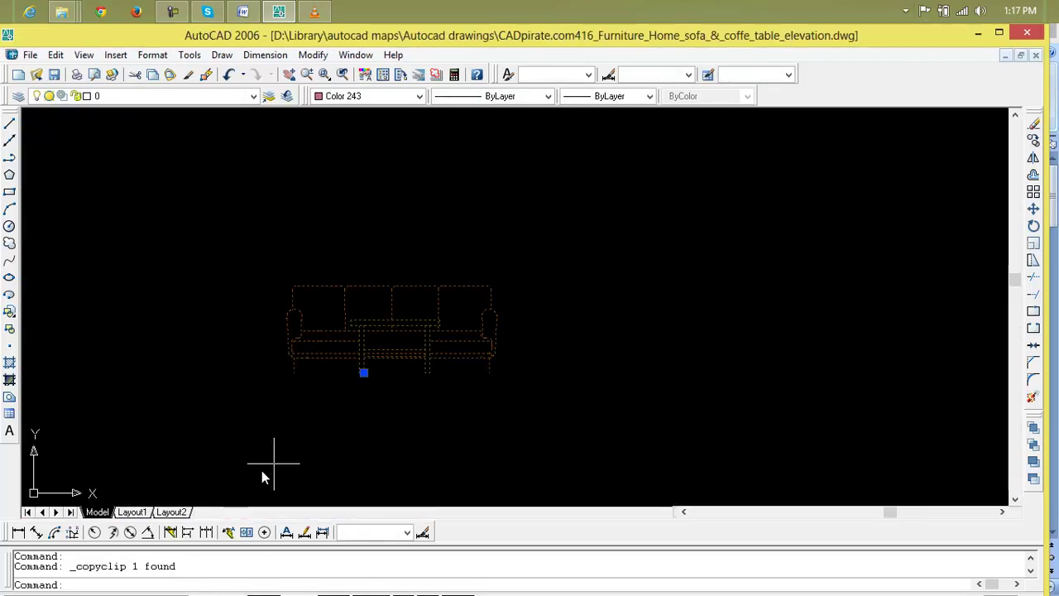
{"action": "left_click", "coordinate": [1036, 55]}
{"action": "left_click", "coordinate": [590, 372]}
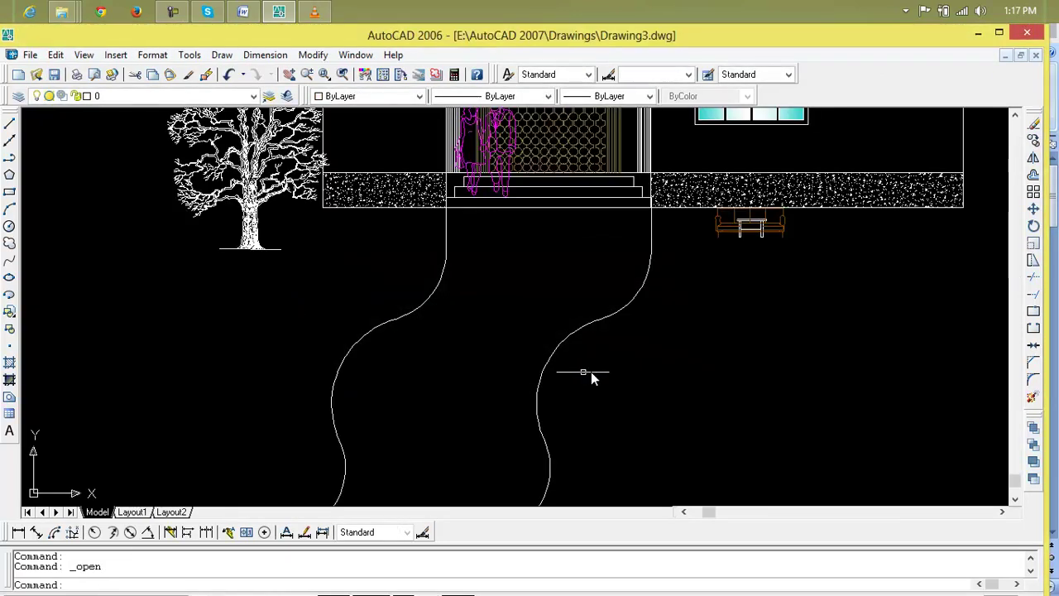
Step: Paste the copied convertible car in front of the house, just below the sofa set and beside the curved path
{"action": "key", "text": "ctrl+v"}
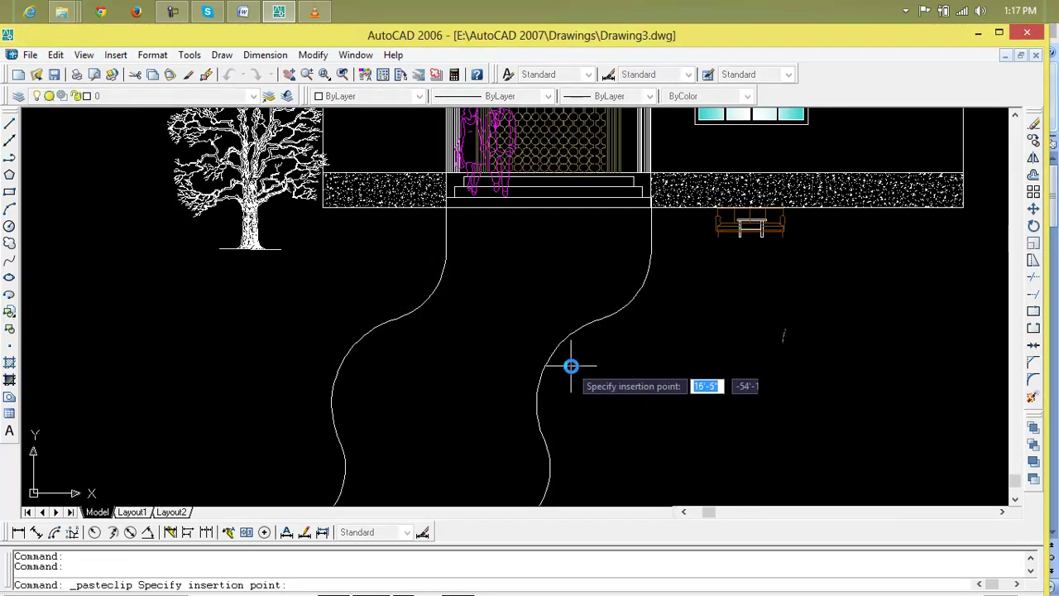
{"action": "scroll", "coordinate": [701, 362], "scroll_direction": "down", "scroll_amount": 2}
{"action": "middle_click_drag", "start_coordinate": [702, 362], "coordinate": [579, 319]}
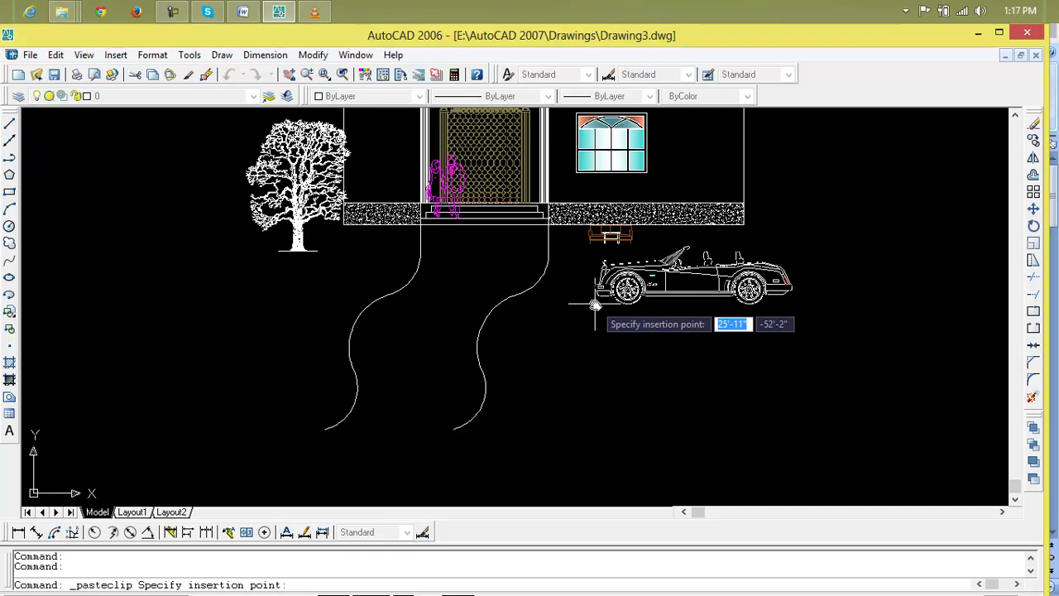
{"action": "left_click", "coordinate": [595, 300]}
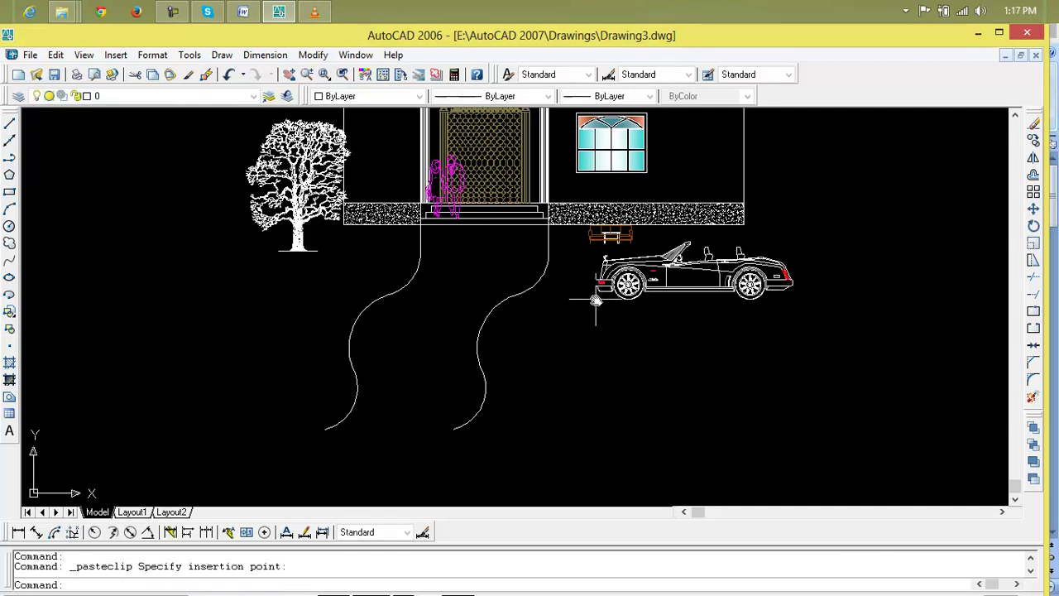
{"action": "scroll", "coordinate": [684, 372], "scroll_direction": "down", "scroll_amount": 2}
{"action": "middle_click_drag", "start_coordinate": [686, 372], "coordinate": [566, 379]}
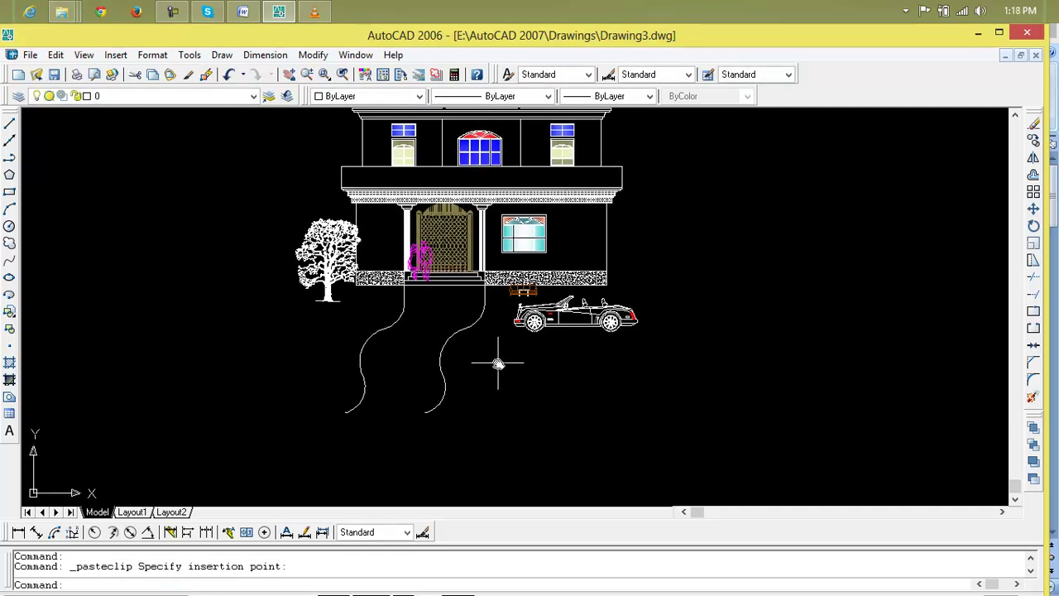
Step: Minimize the house elevation, reopen the minimized "all blocks" drawing and deselect the convertible car
{"action": "left_click", "coordinate": [1005, 56]}
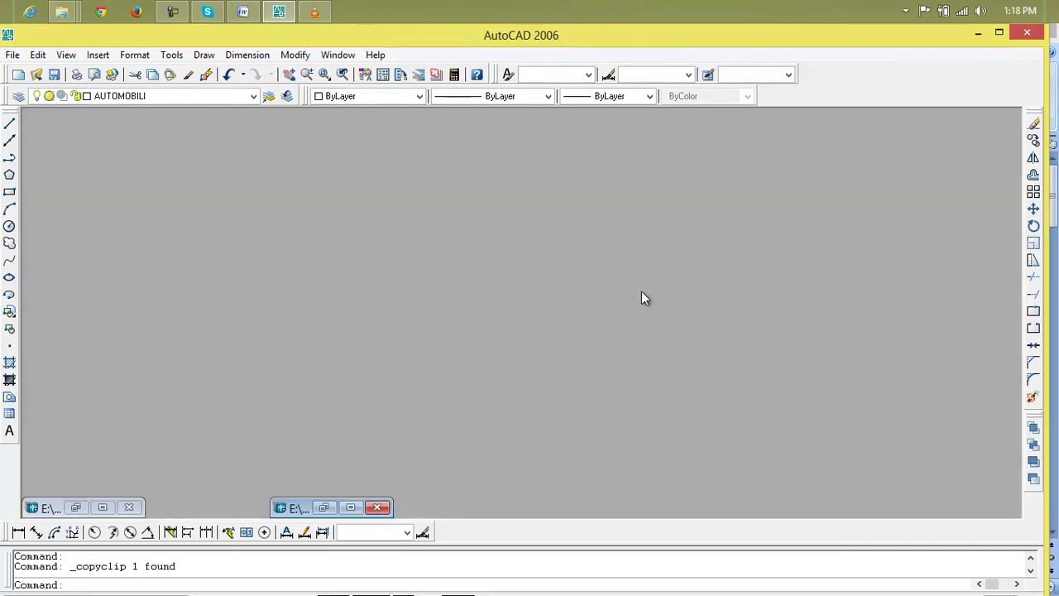
{"action": "left_click", "coordinate": [106, 508]}
{"action": "left_click", "coordinate": [1005, 56]}
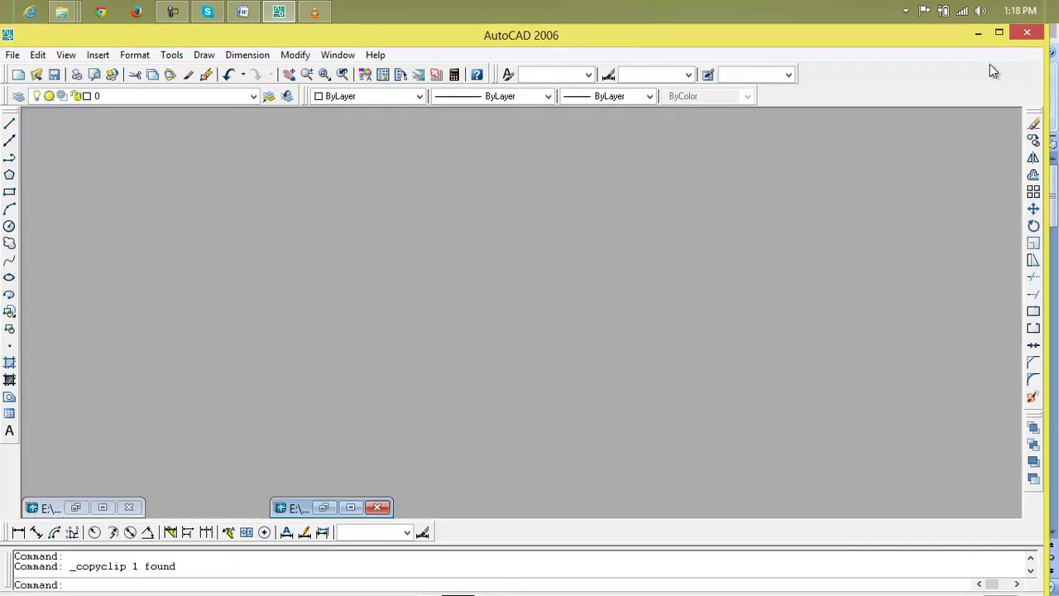
{"action": "left_click", "coordinate": [360, 508]}
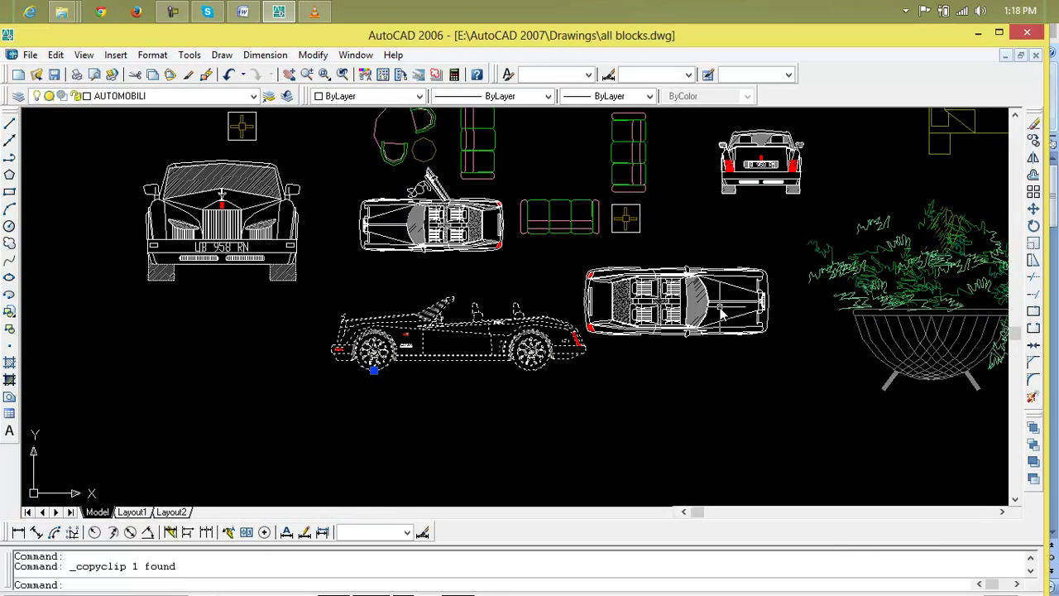
{"action": "key", "text": "Escape"}
{"action": "key", "text": "Escape"}
Step: Look through the deciduous, evergreen and shade tree blocks for another tree in elevation view
{"action": "scroll", "coordinate": [406, 323], "scroll_direction": "down", "scroll_amount": 3}
{"action": "middle_click_drag", "start_coordinate": [405, 322], "coordinate": [348, 274]}
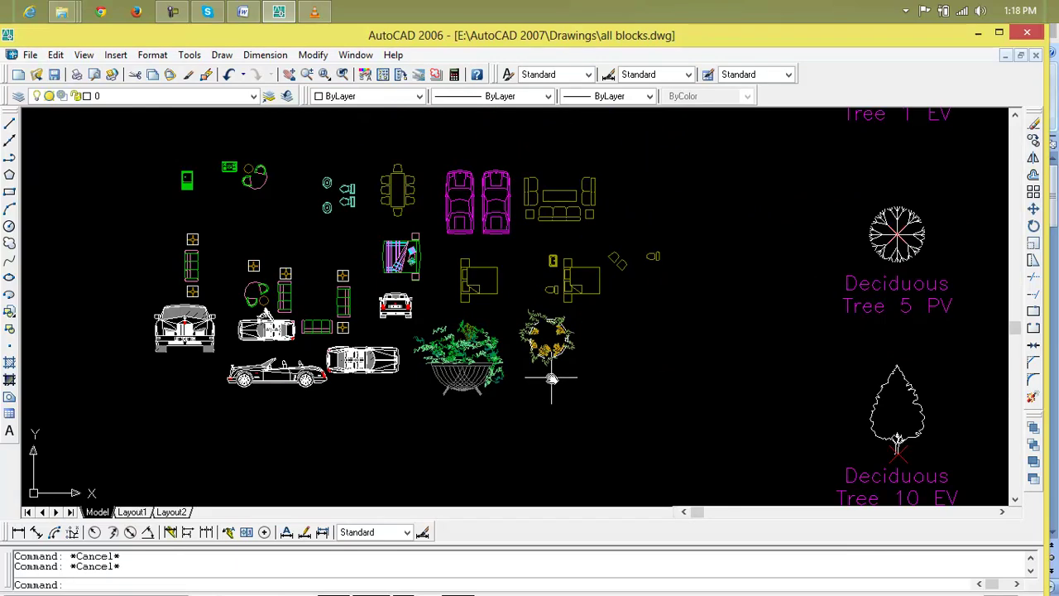
{"action": "scroll", "coordinate": [667, 365], "scroll_direction": "down", "scroll_amount": 2}
{"action": "middle_click_drag", "start_coordinate": [691, 365], "coordinate": [389, 370]}
{"action": "scroll", "coordinate": [610, 365], "scroll_direction": "down", "scroll_amount": 2}
{"action": "middle_click_drag", "start_coordinate": [649, 366], "coordinate": [376, 344]}
{"action": "scroll", "coordinate": [639, 313], "scroll_direction": "up", "scroll_amount": 5}
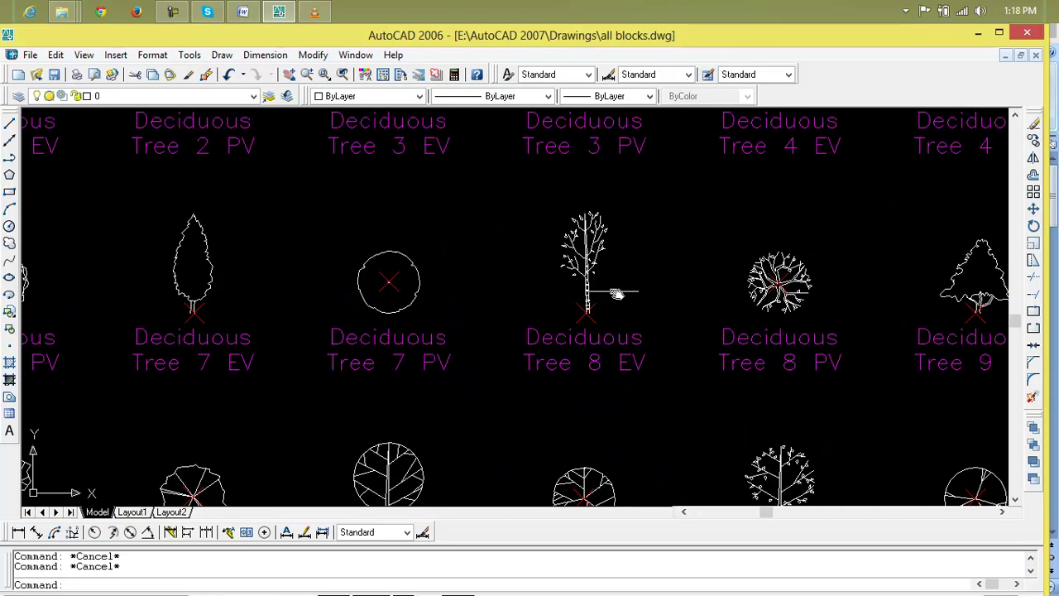
{"action": "scroll", "coordinate": [609, 306], "scroll_direction": "down", "scroll_amount": 4}
{"action": "mouse_move", "coordinate": [603, 334]}
{"action": "middle_mouse_down"}
{"action": "mouse_move", "coordinate": [615, 348]}
{"action": "mouse_move", "coordinate": [651, 344]}
{"action": "mouse_move", "coordinate": [688, 152]}
{"action": "mouse_move", "coordinate": [684, 161]}
{"action": "middle_mouse_up"}
{"action": "scroll", "coordinate": [683, 165], "scroll_direction": "down", "scroll_amount": 2}
{"action": "middle_click_drag", "start_coordinate": [622, 352], "coordinate": [461, 288]}
{"action": "scroll", "coordinate": [359, 361], "scroll_direction": "up", "scroll_amount": 5}
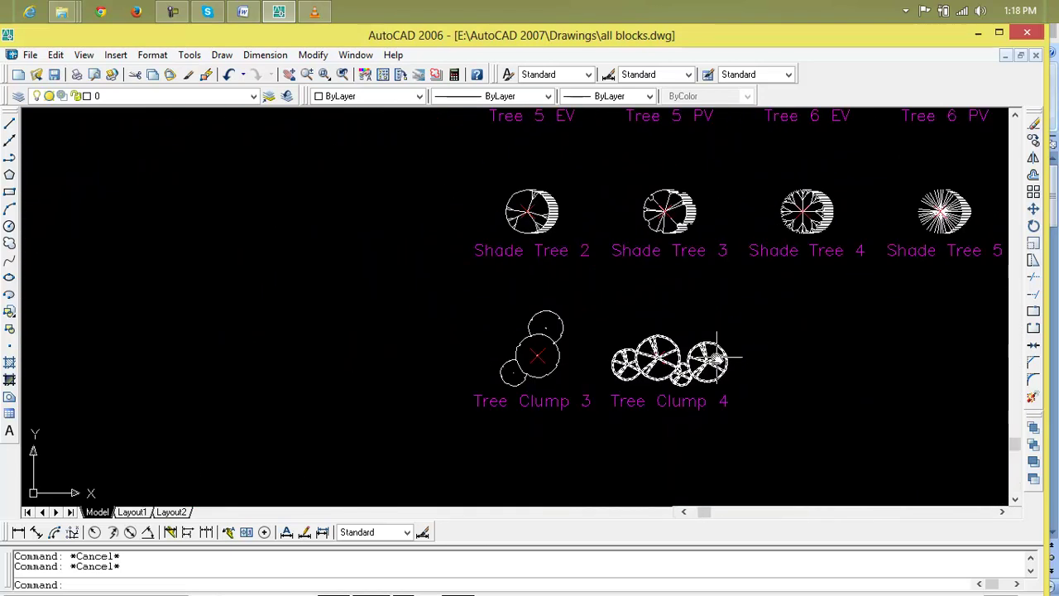
{"action": "scroll", "coordinate": [486, 449], "scroll_direction": "down", "scroll_amount": 2}
{"action": "middle_click_drag", "start_coordinate": [486, 449], "coordinate": [378, 389]}
{"action": "scroll", "coordinate": [304, 341], "scroll_direction": "up", "scroll_amount": 3}
{"action": "scroll", "coordinate": [304, 341], "scroll_direction": "down", "scroll_amount": 4}
{"action": "middle_click_drag", "start_coordinate": [304, 341], "coordinate": [305, 392]}
{"action": "scroll", "coordinate": [288, 351], "scroll_direction": "up", "scroll_amount": 3}
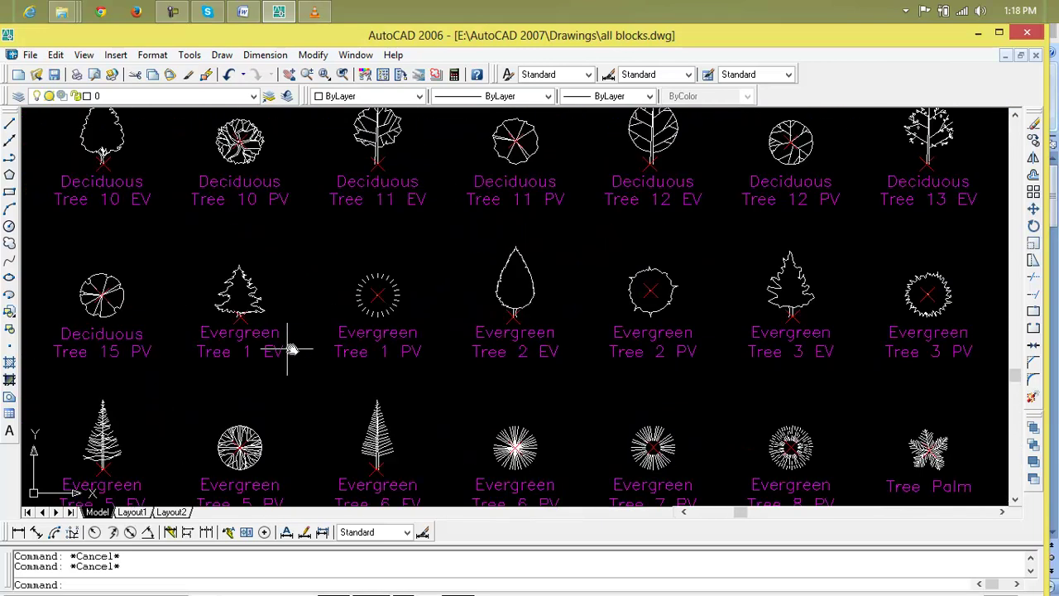
{"action": "scroll", "coordinate": [747, 343], "scroll_direction": "down", "scroll_amount": 2}
{"action": "middle_click_drag", "start_coordinate": [744, 345], "coordinate": [347, 546]}
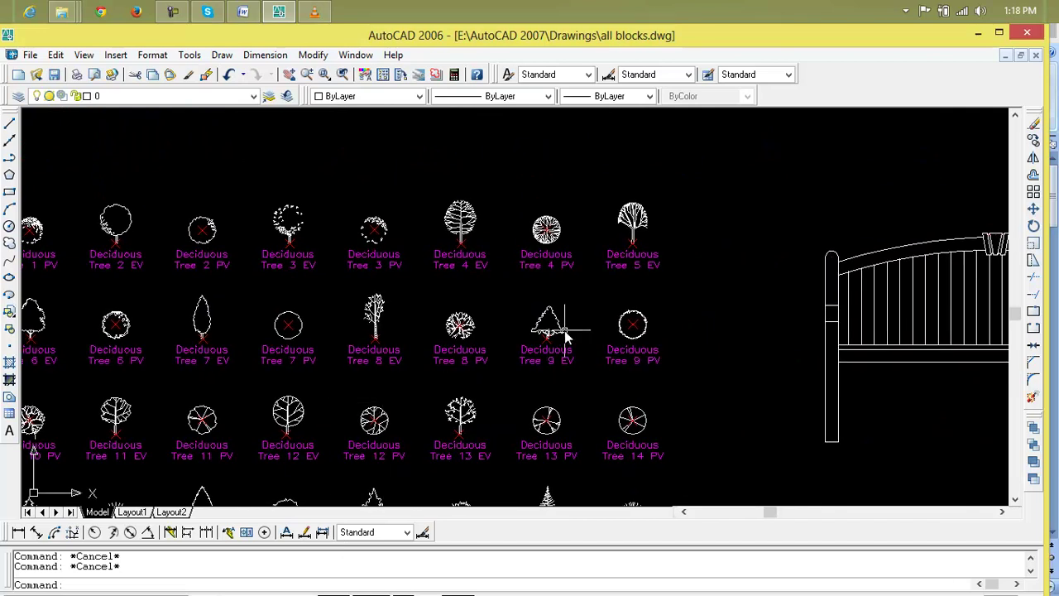
Step: Select the Deciduous Tree 8 EV block and copy it to the clipboard
{"action": "scroll", "coordinate": [566, 331], "scroll_direction": "down", "scroll_amount": 1}
{"action": "middle_click_drag", "start_coordinate": [458, 315], "coordinate": [510, 310]}
{"action": "scroll", "coordinate": [510, 311], "scroll_direction": "up", "scroll_amount": 3}
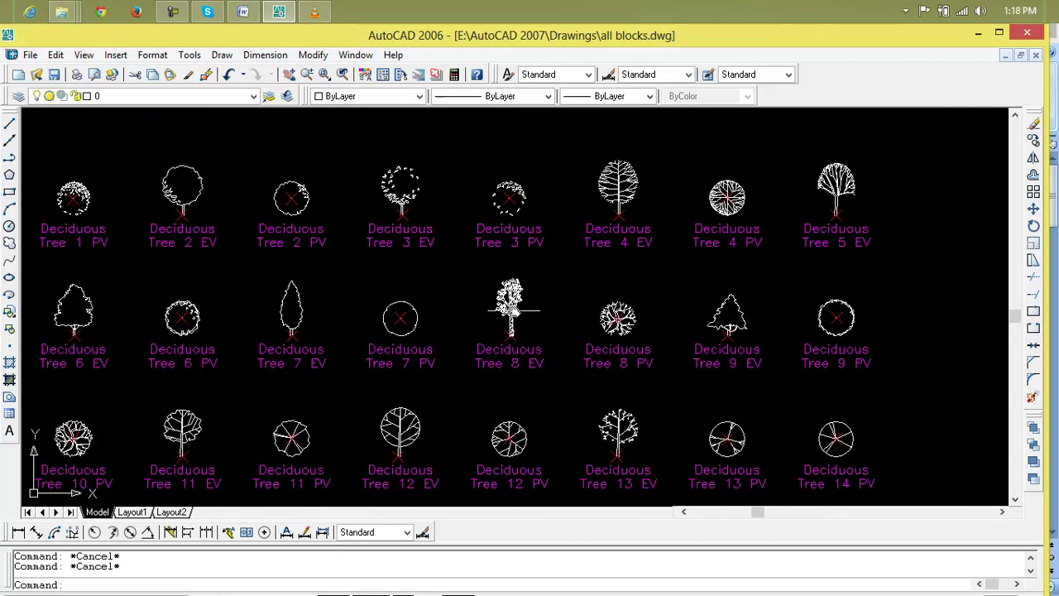
{"action": "left_click", "coordinate": [509, 304]}
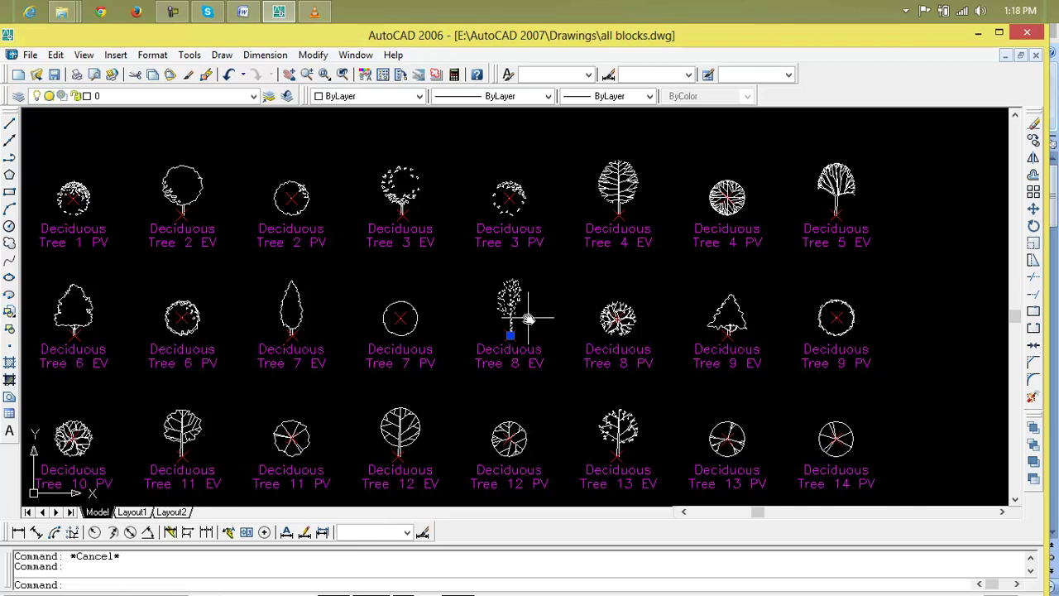
{"action": "key", "text": "ctrl+c"}
Step: Return to the Drawing3 house elevation and paste the copied tree to the right of the house, beyond the car
{"action": "left_click", "coordinate": [1005, 56]}
{"action": "key", "text": "ctrl+v"}
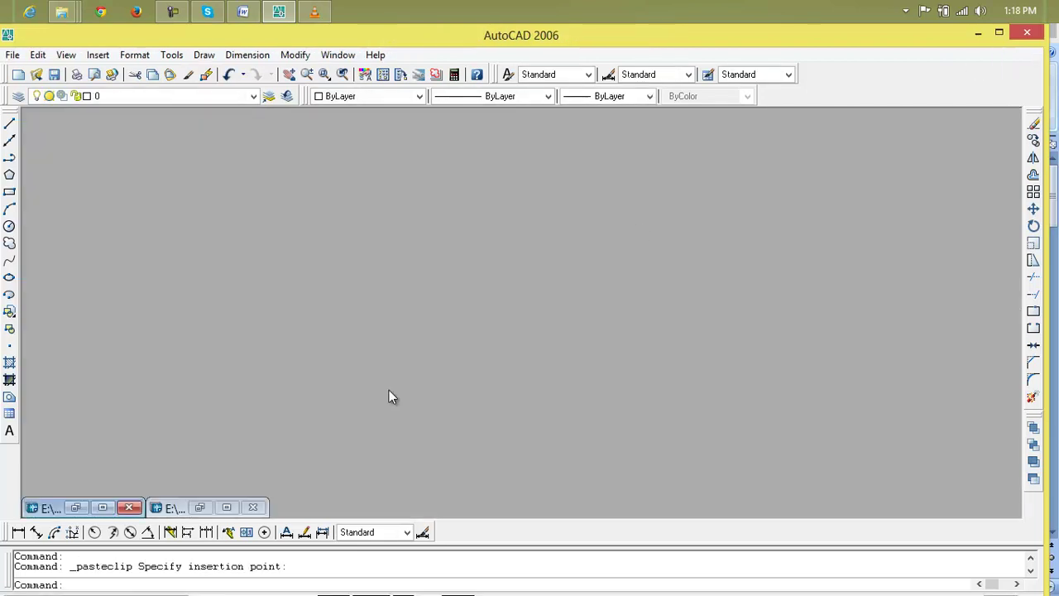
{"action": "left_click", "coordinate": [101, 507]}
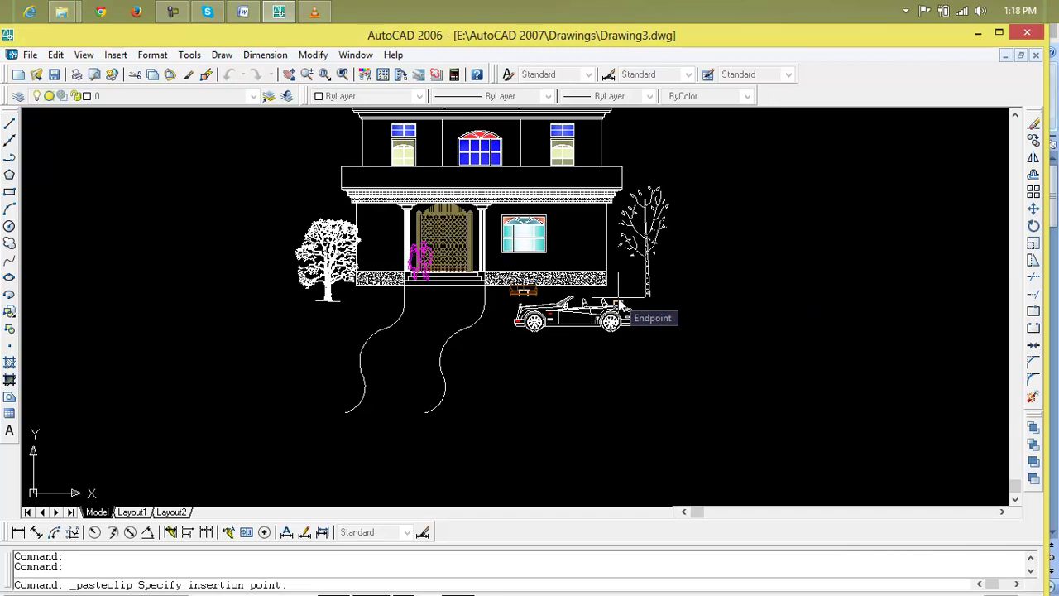
{"action": "left_click", "coordinate": [684, 305]}
{"action": "type", "text": "sc"}
{"action": "key", "text": "Return"}
{"action": "left_click", "coordinate": [693, 292]}
{"action": "key", "text": "Return"}
{"action": "left_click", "coordinate": [688, 217]}
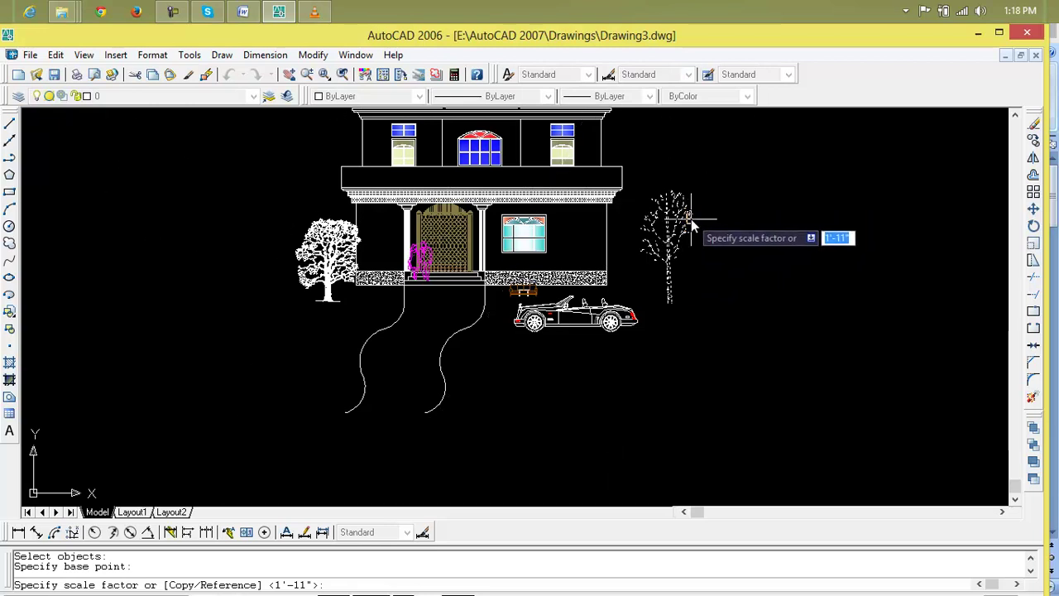
{"action": "scroll", "coordinate": [674, 238], "scroll_direction": "down", "scroll_amount": 4}
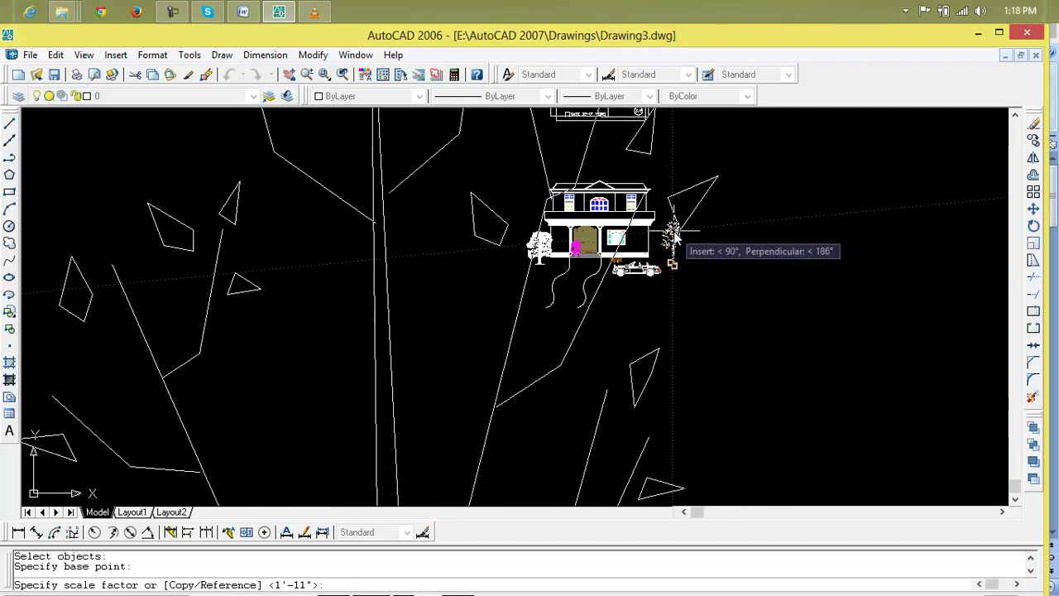
{"action": "key", "text": "Escape"}
{"action": "key", "text": "Escape"}
{"action": "type", "text": "sc"}
{"action": "key", "text": "Return"}
{"action": "left_click", "coordinate": [674, 266]}
{"action": "key", "text": "Return"}
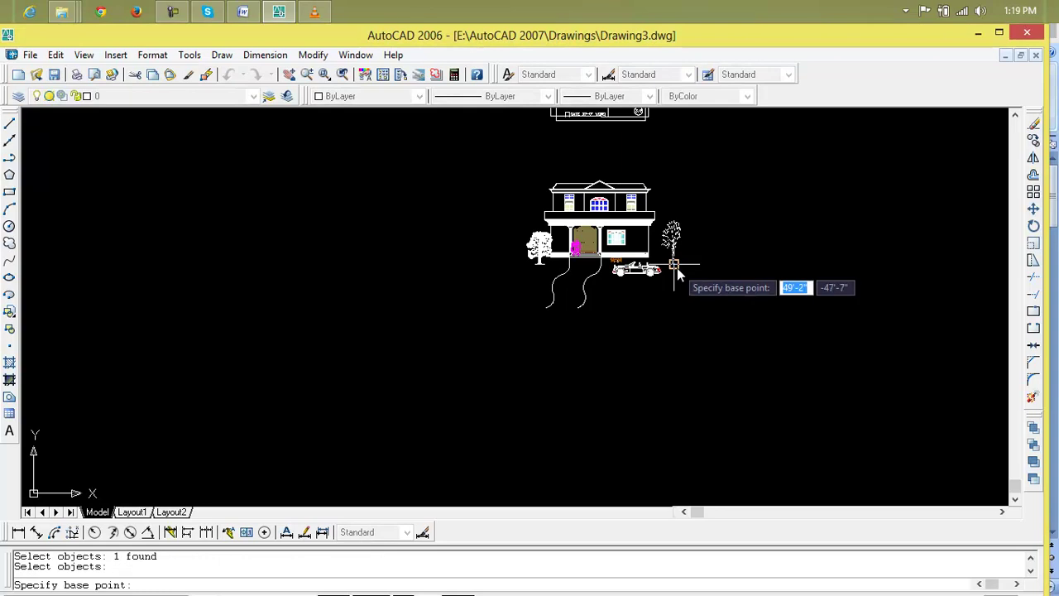
{"action": "left_click", "coordinate": [676, 267]}
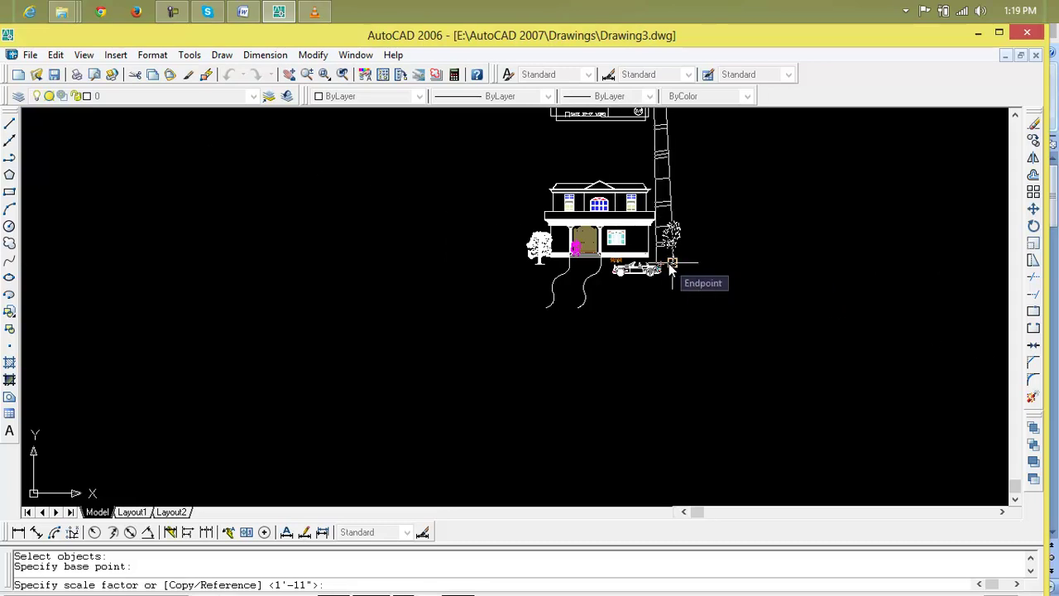
{"action": "key", "text": "Escape"}
{"action": "key", "text": "Escape"}
Step: Move the new tree by its trunk base closer to the right wall of the house and slightly higher
{"action": "scroll", "coordinate": [672, 267], "scroll_direction": "down", "scroll_amount": 2}
{"action": "scroll", "coordinate": [672, 266], "scroll_direction": "up", "scroll_amount": 6}
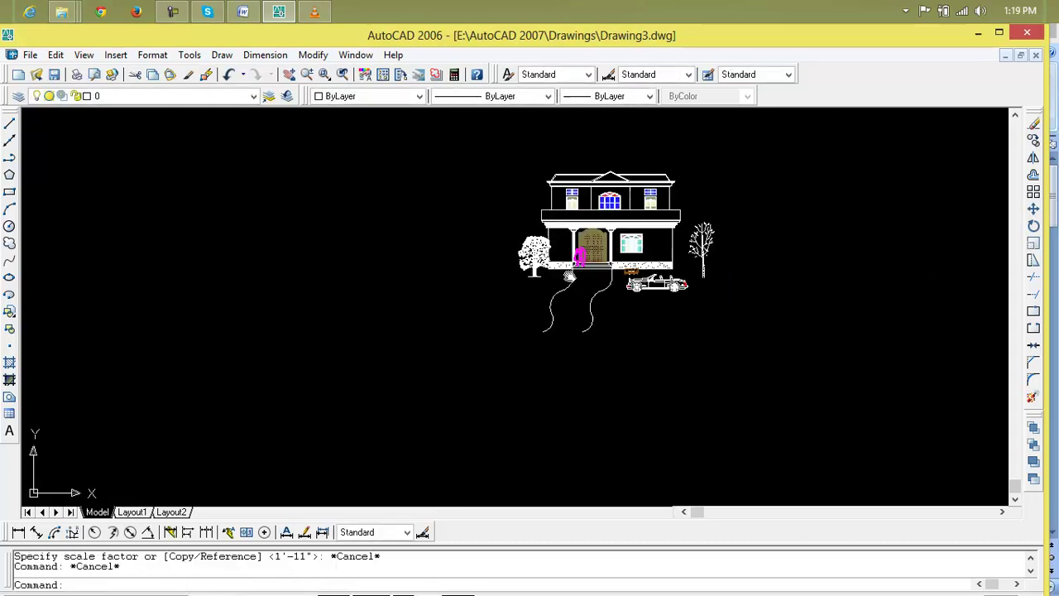
{"action": "middle_click_drag", "start_coordinate": [807, 274], "coordinate": [348, 305]}
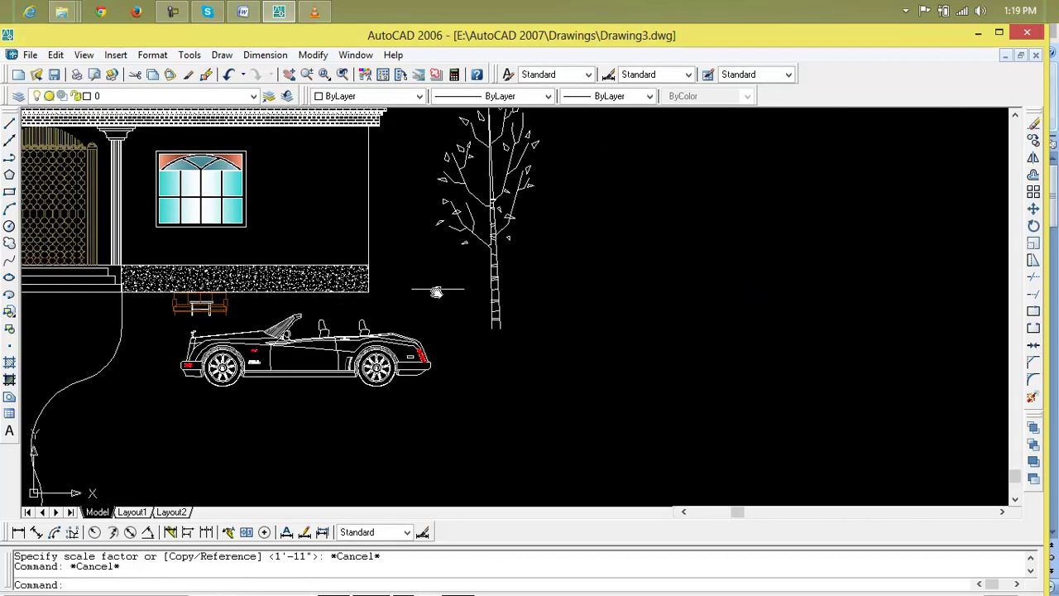
{"action": "type", "text": "m"}
{"action": "key", "text": "Return"}
{"action": "left_click", "coordinate": [494, 302]}
{"action": "key", "text": "Return"}
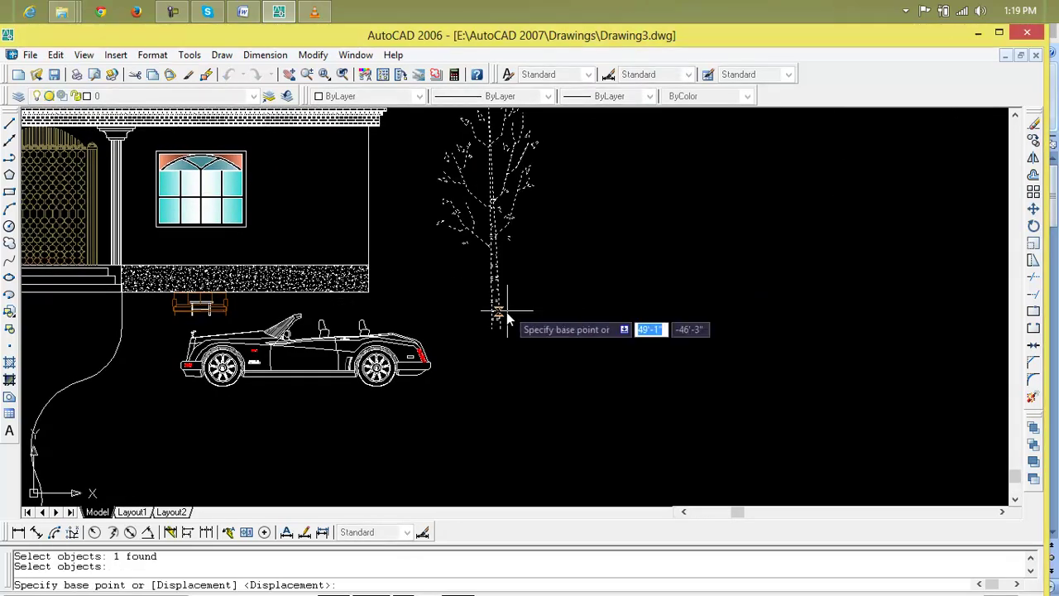
{"action": "left_click", "coordinate": [500, 331]}
{"action": "left_click", "coordinate": [459, 307]}
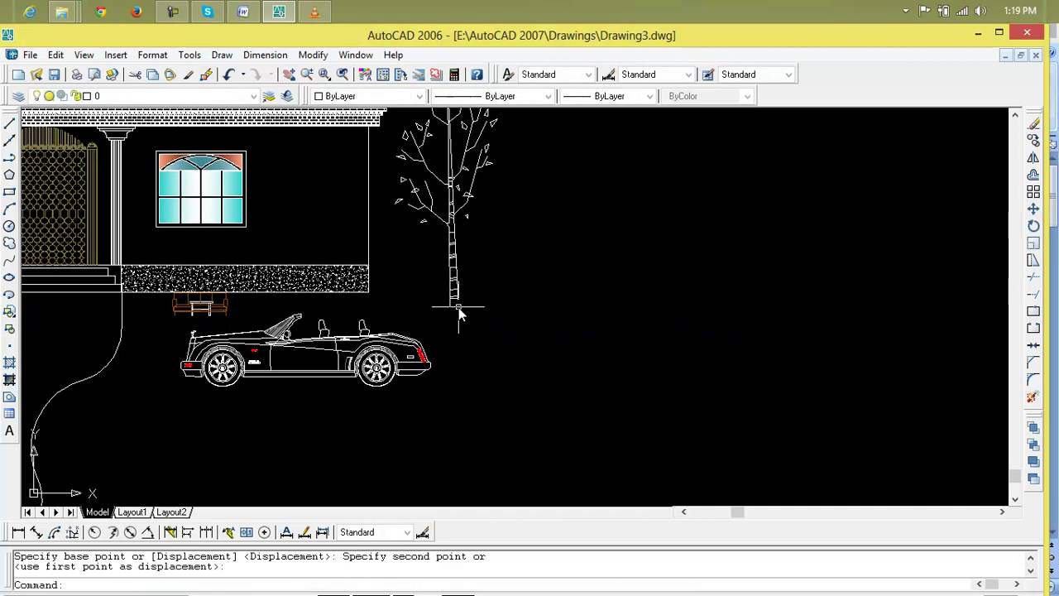
Step: Examine the complete house elevation with its trees, people, sofa set, curved path and car
{"action": "scroll", "coordinate": [511, 322], "scroll_direction": "down", "scroll_amount": 2}
{"action": "scroll", "coordinate": [511, 322], "scroll_direction": "down", "scroll_amount": 4}
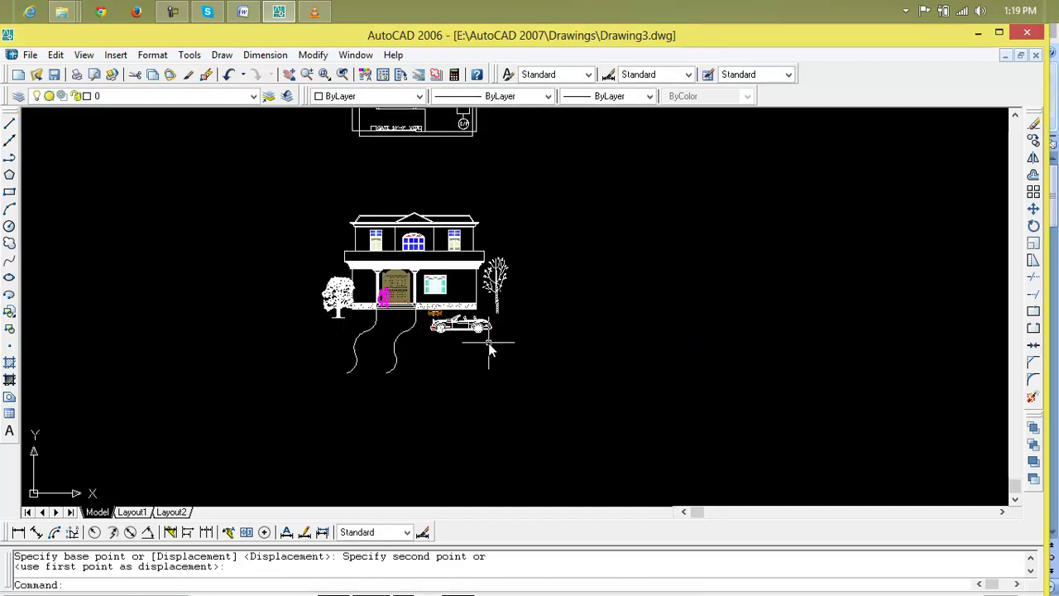
{"action": "key", "text": "Escape"}
{"action": "key", "text": "Escape"}
{"action": "scroll", "coordinate": [459, 329], "scroll_direction": "up", "scroll_amount": 3}
{"action": "scroll", "coordinate": [459, 329], "scroll_direction": "up", "scroll_amount": 3}
{"action": "middle_click_drag", "start_coordinate": [459, 330], "coordinate": [627, 409]}
{"action": "scroll", "coordinate": [584, 411], "scroll_direction": "down", "scroll_amount": 4}
{"action": "middle_click_drag", "start_coordinate": [547, 316], "coordinate": [512, 322]}
{"action": "scroll", "coordinate": [512, 321], "scroll_direction": "up", "scroll_amount": 3}
{"action": "scroll", "coordinate": [509, 316], "scroll_direction": "down", "scroll_amount": 2}
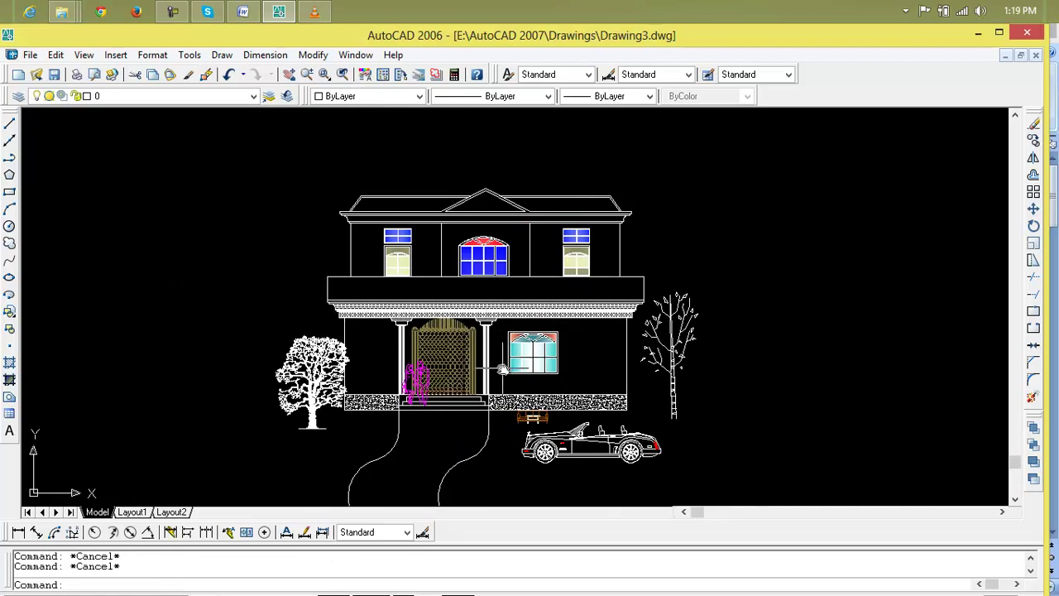
Step: Fit the whole elevation scene in view and save Drawing3
{"action": "middle_click_drag", "start_coordinate": [502, 369], "coordinate": [494, 316]}
{"action": "scroll", "coordinate": [494, 316], "scroll_direction": "up", "scroll_amount": 2}
{"action": "scroll", "coordinate": [494, 316], "scroll_direction": "down", "scroll_amount": 2}
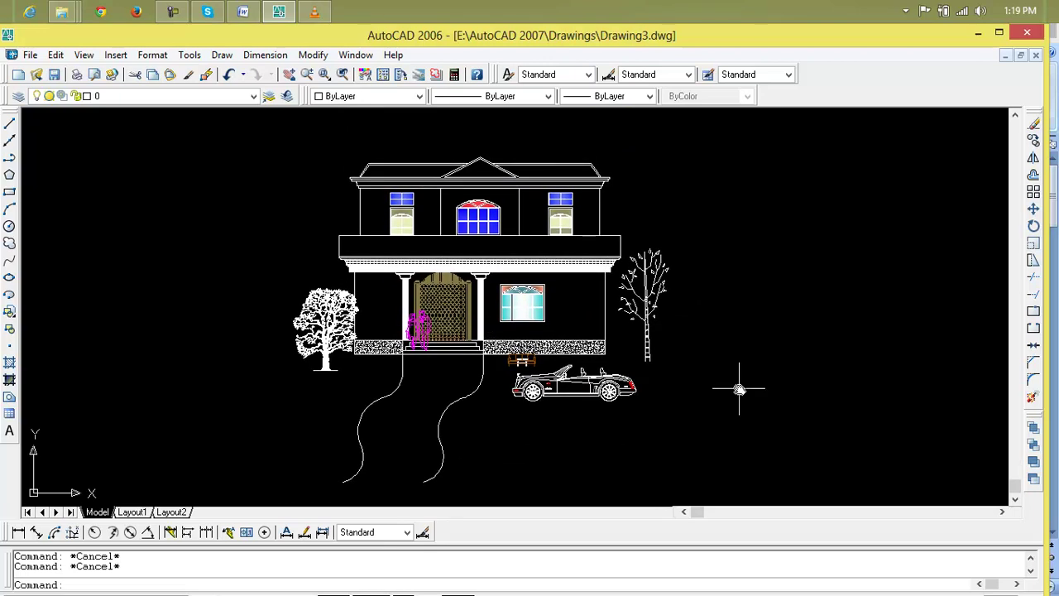
{"action": "key", "text": "ctrl+s"}
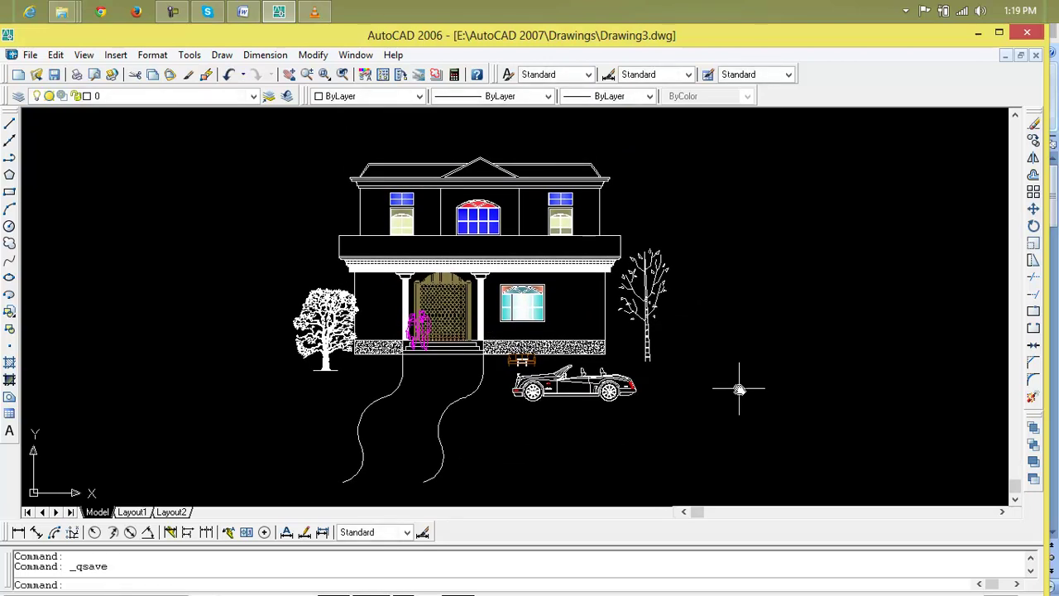